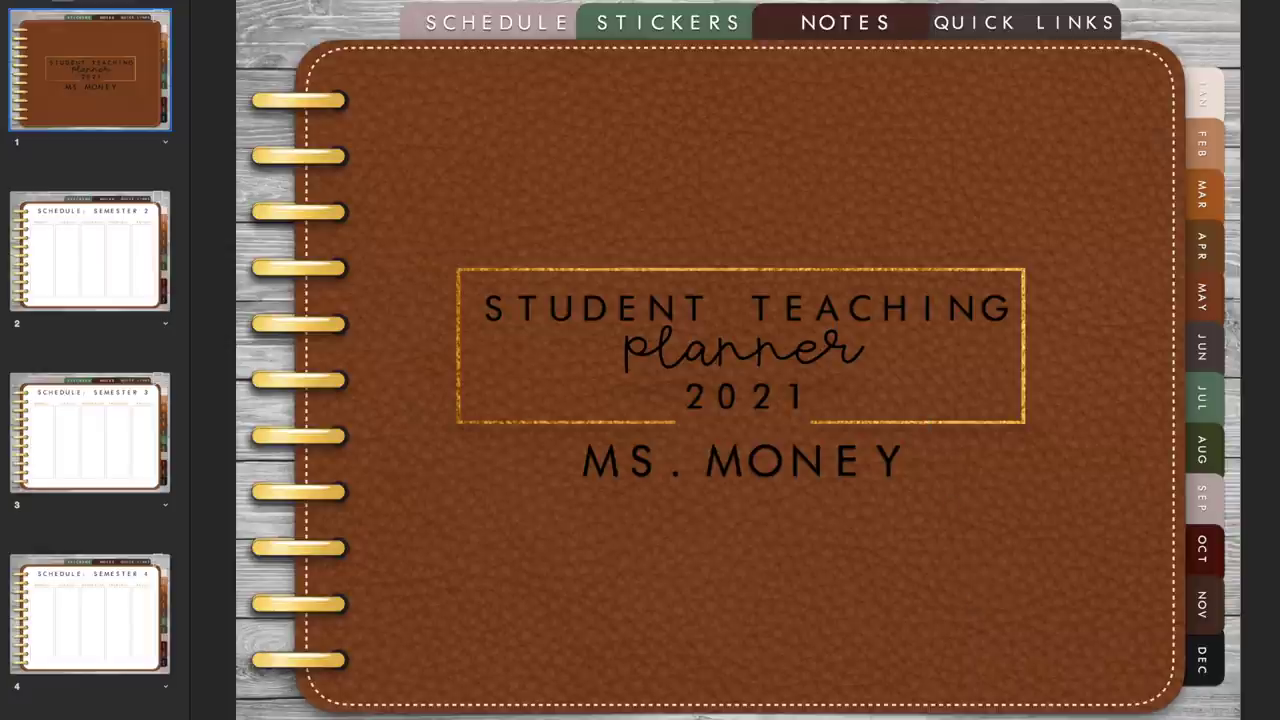
# Examine the finished planner's Schedule, Stickers, Notes and Quick Links pages and its Dotted Paper template through the linked labels.
pyautogui.click(519, 26)
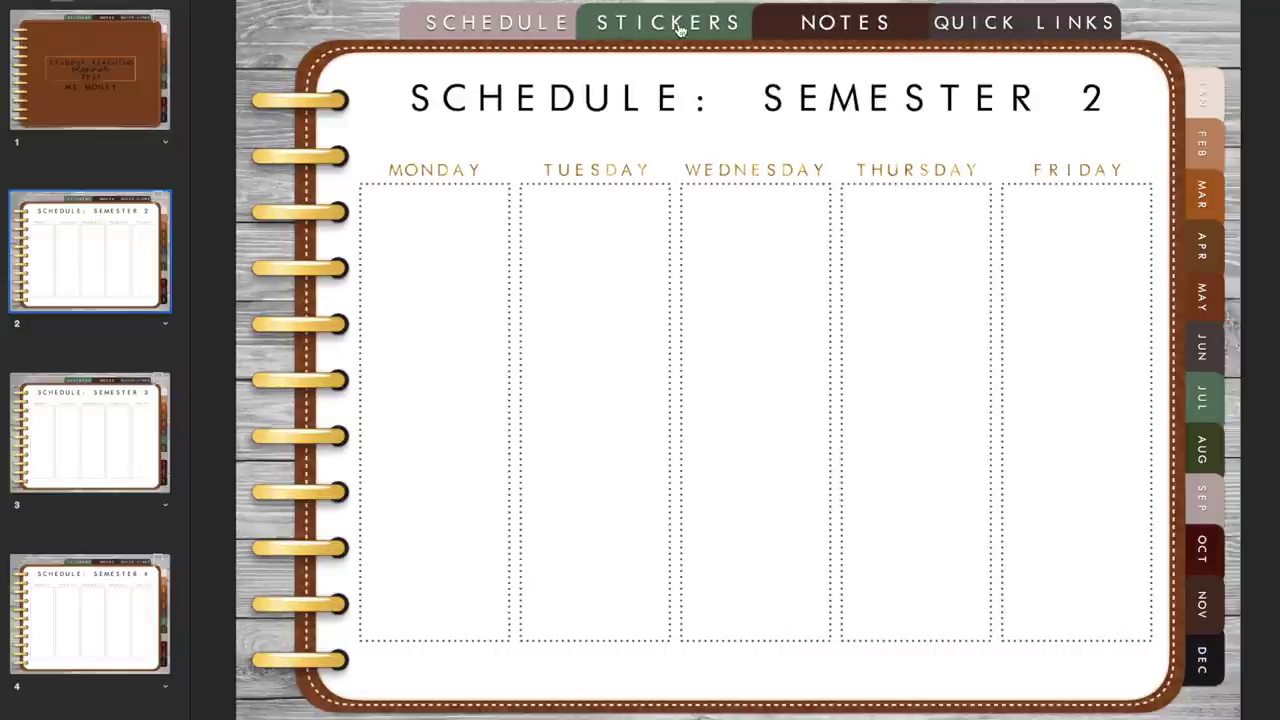
pyautogui.click(712, 28)
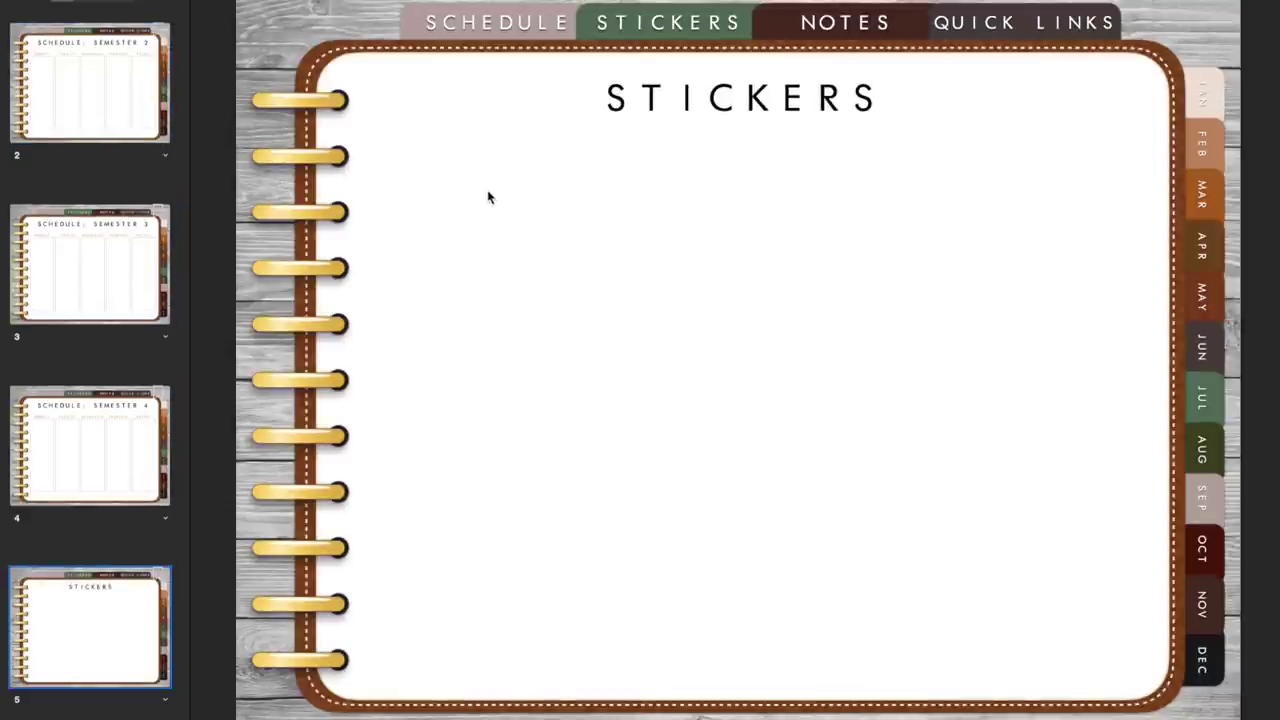
pyautogui.click(841, 37)
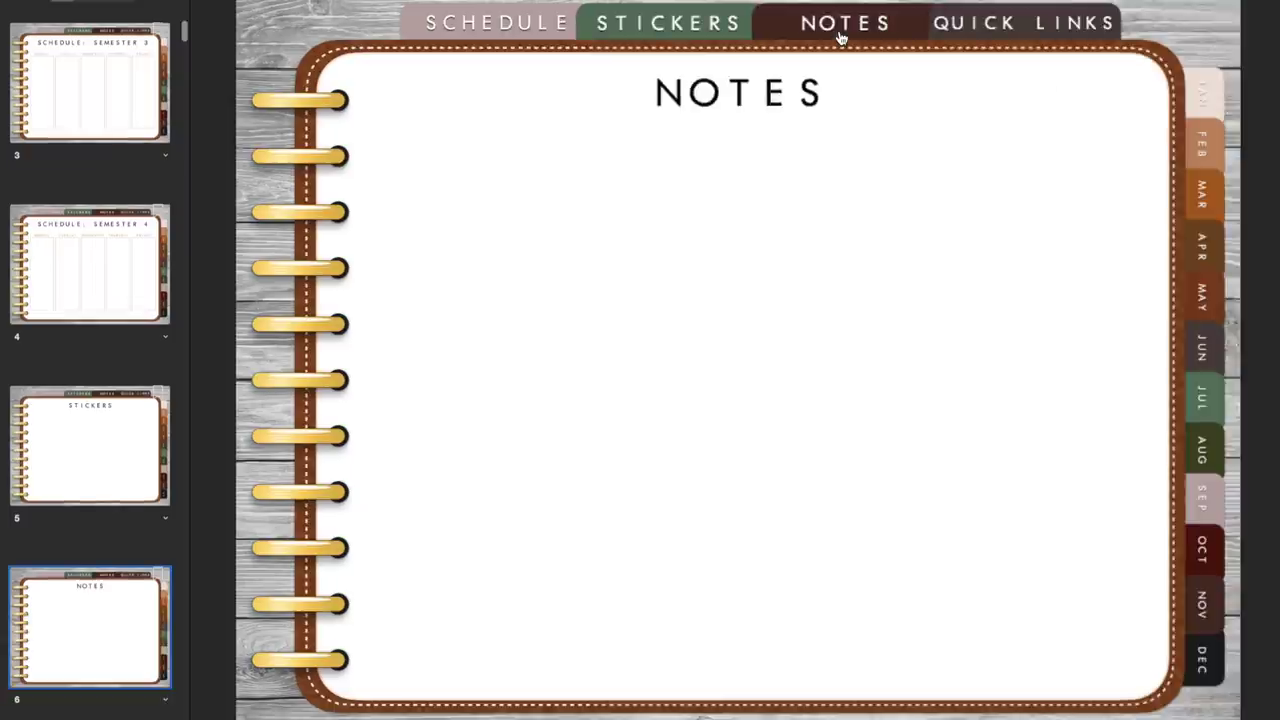
pyautogui.click(1020, 29)
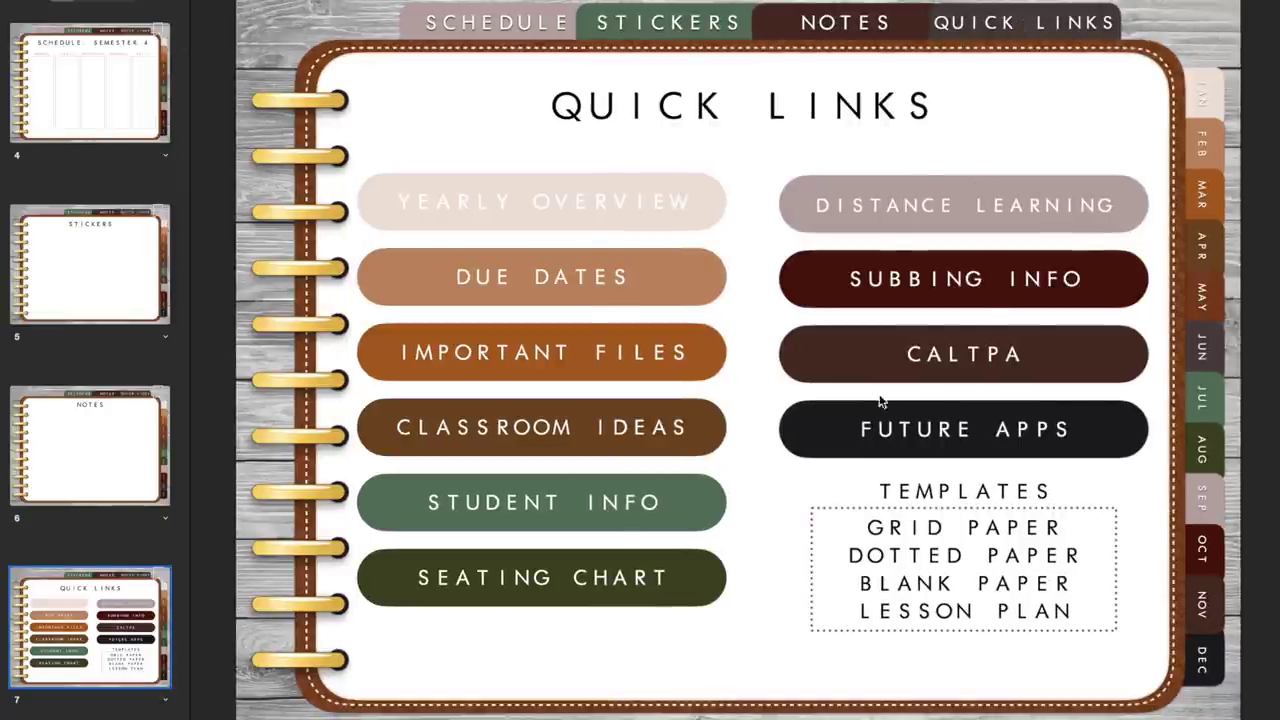
pyautogui.click(921, 557)
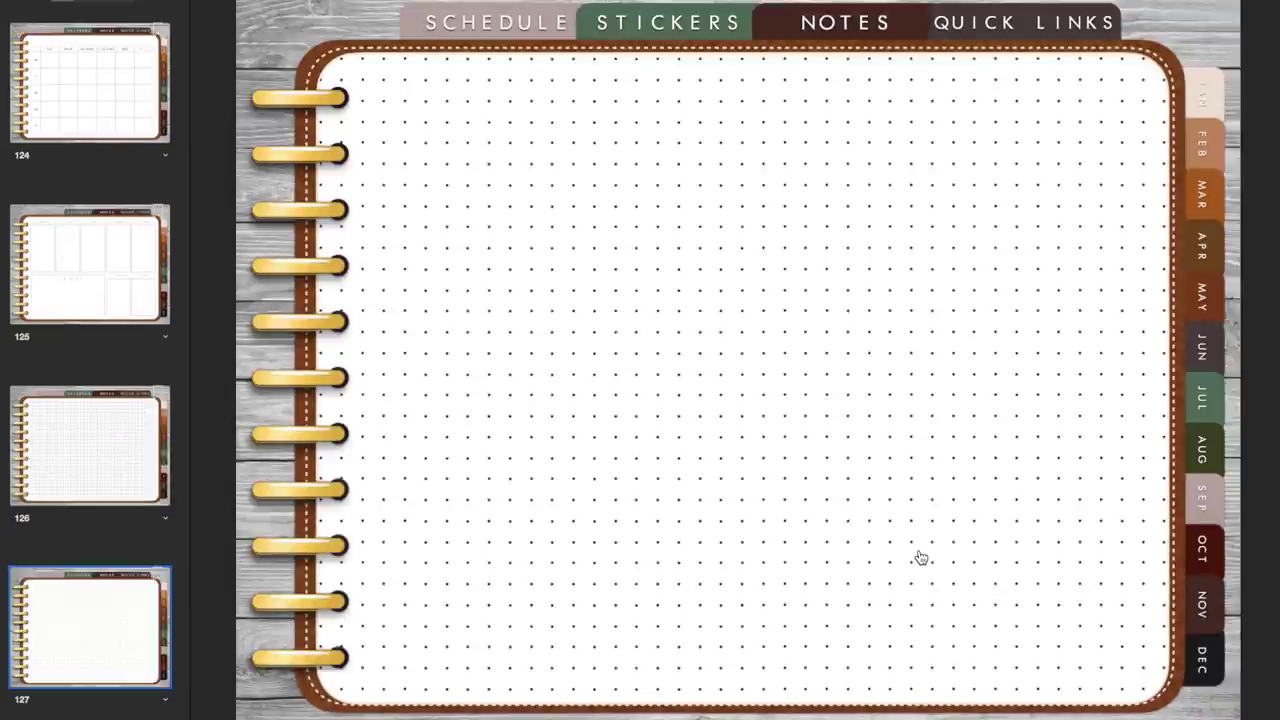
# Follow the planner's January link, look through the subject grid and weekly task list pages, and return to the cover.
pyautogui.click(1211, 96)
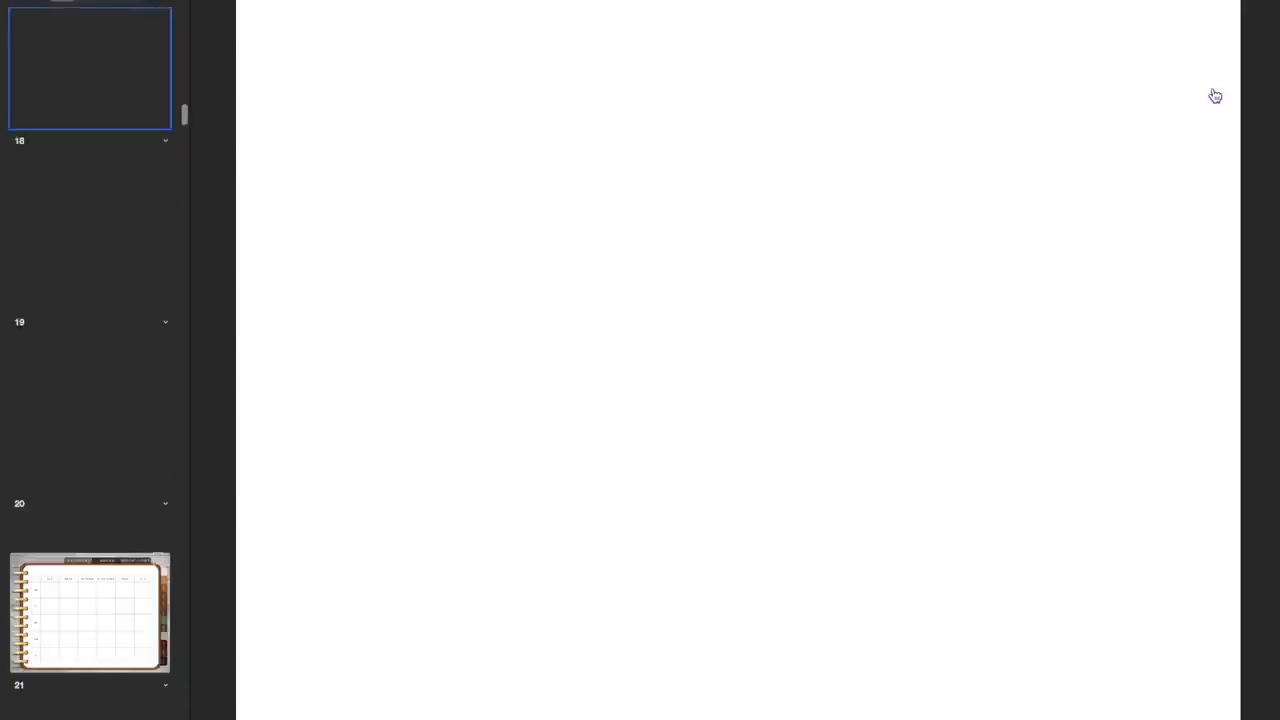
pyautogui.click(972, 269)
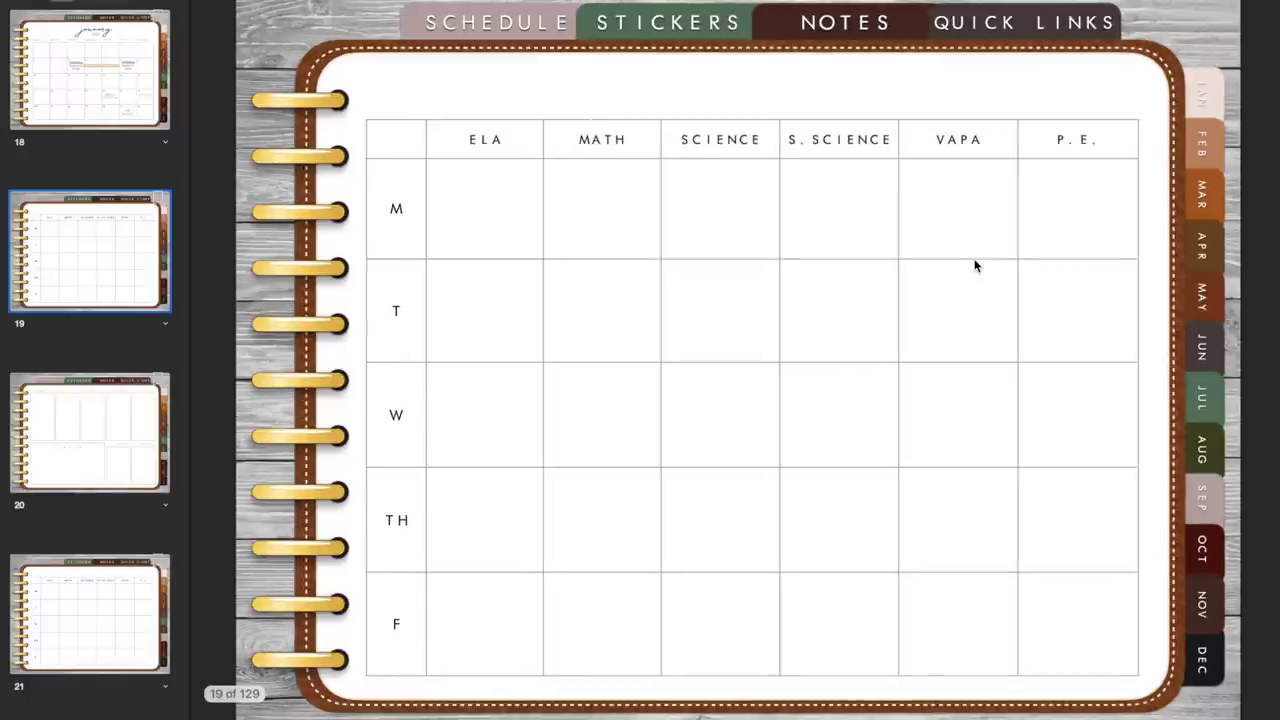
pyautogui.click(975, 265)
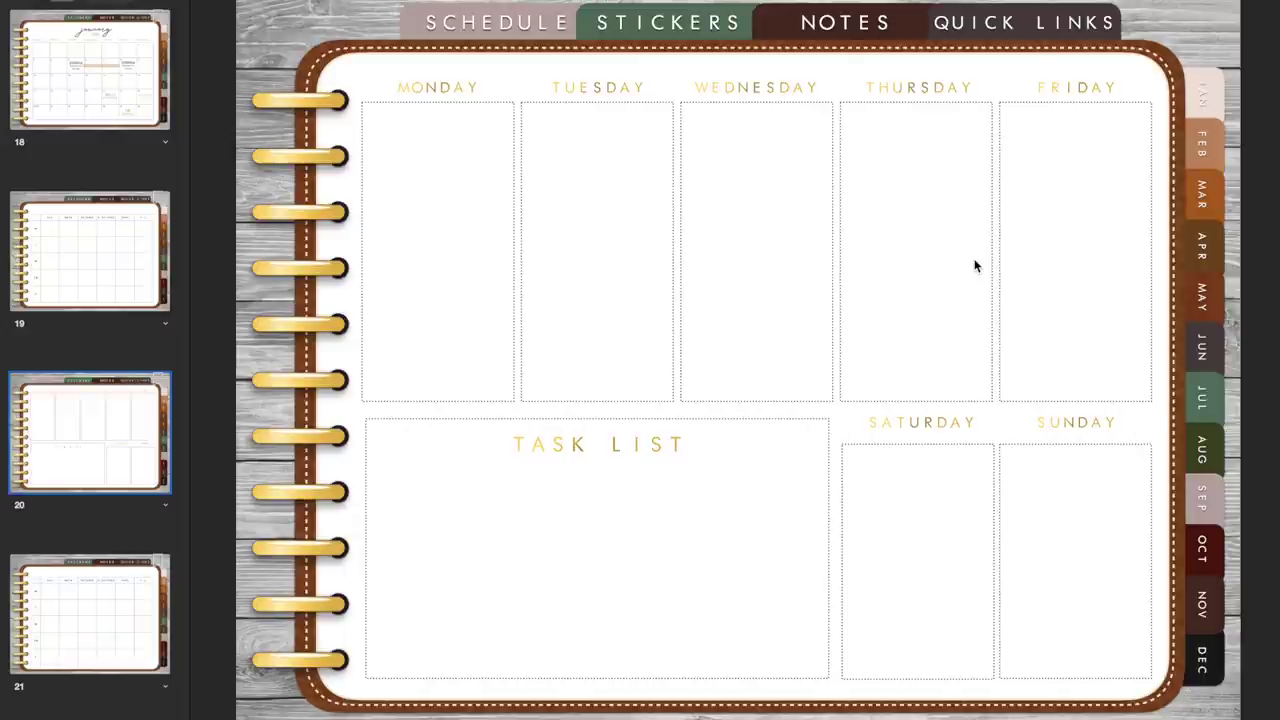
pyautogui.press('Home')
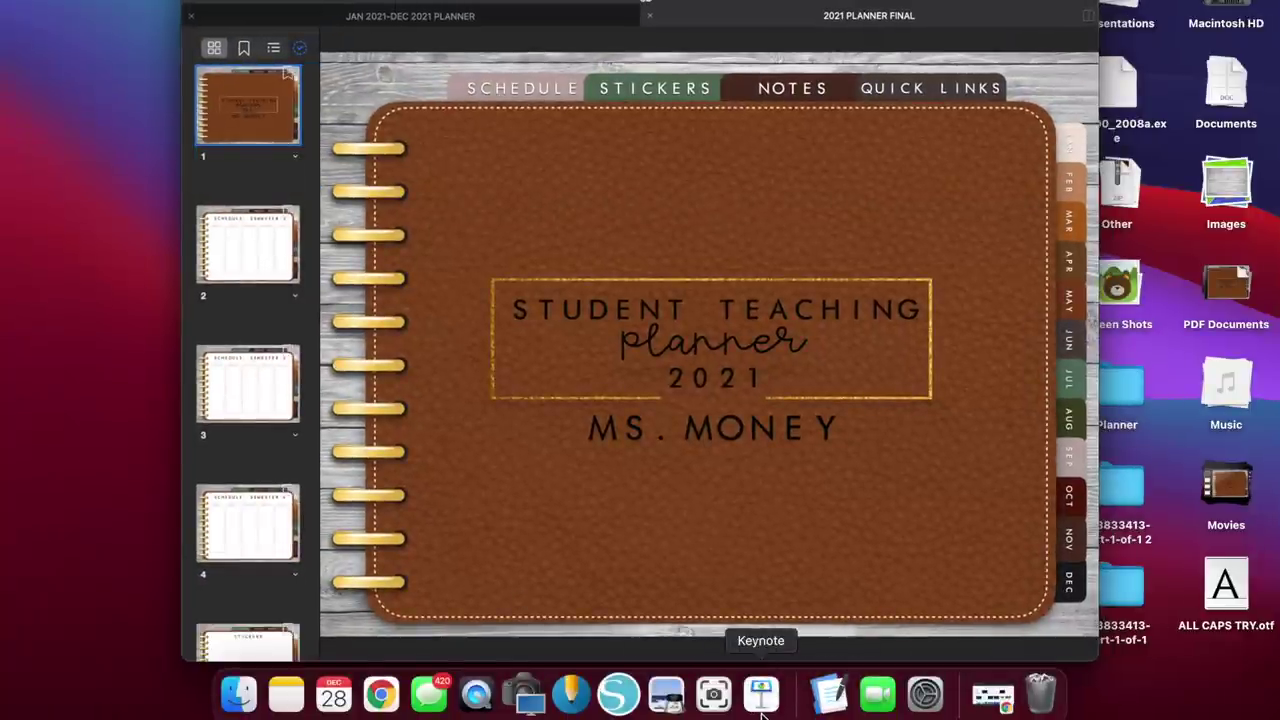
# Switch to Keynote and create a new presentation with the White theme in Standard (4:3) size.
pyautogui.click(397, 703)
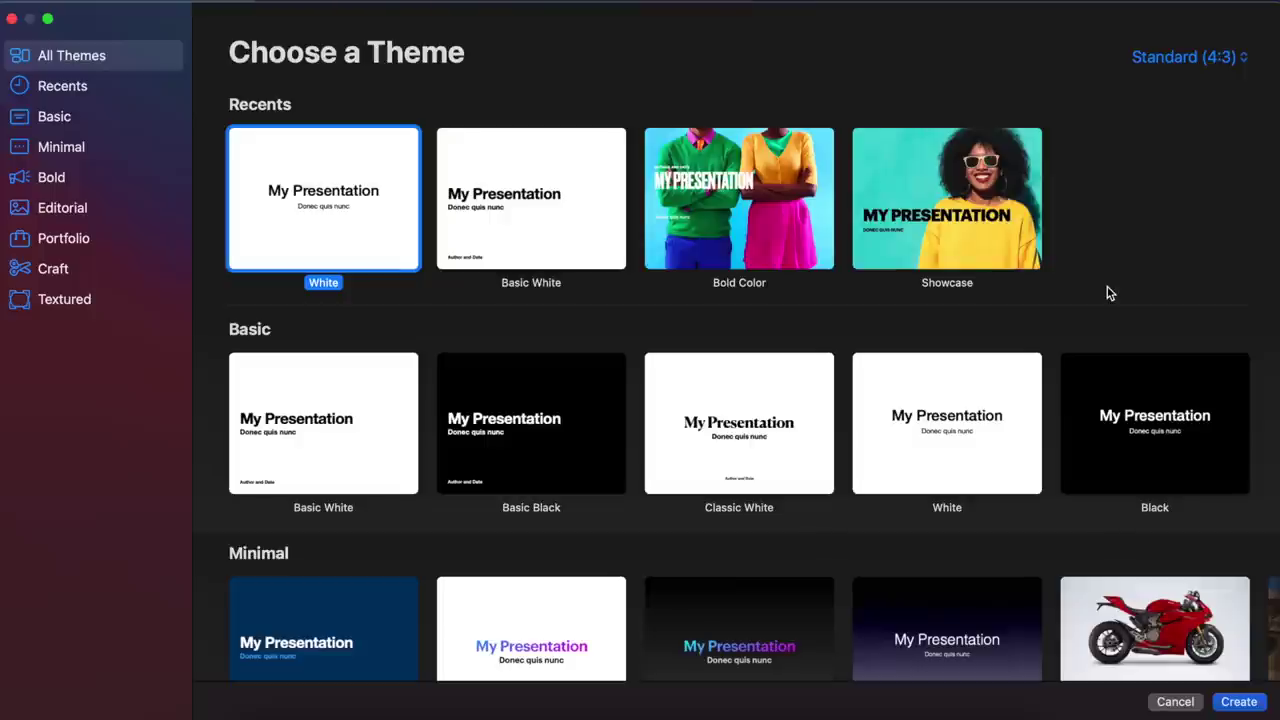
pyautogui.click(1173, 58)
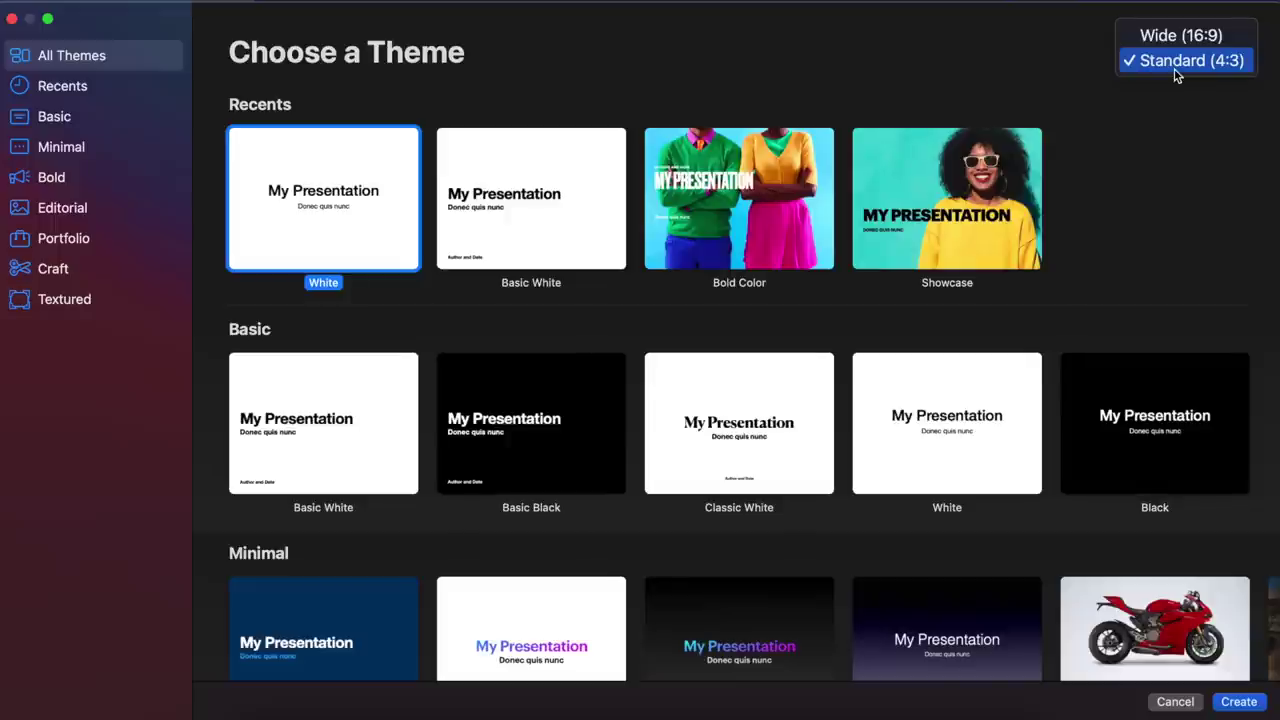
pyautogui.click(1176, 72)
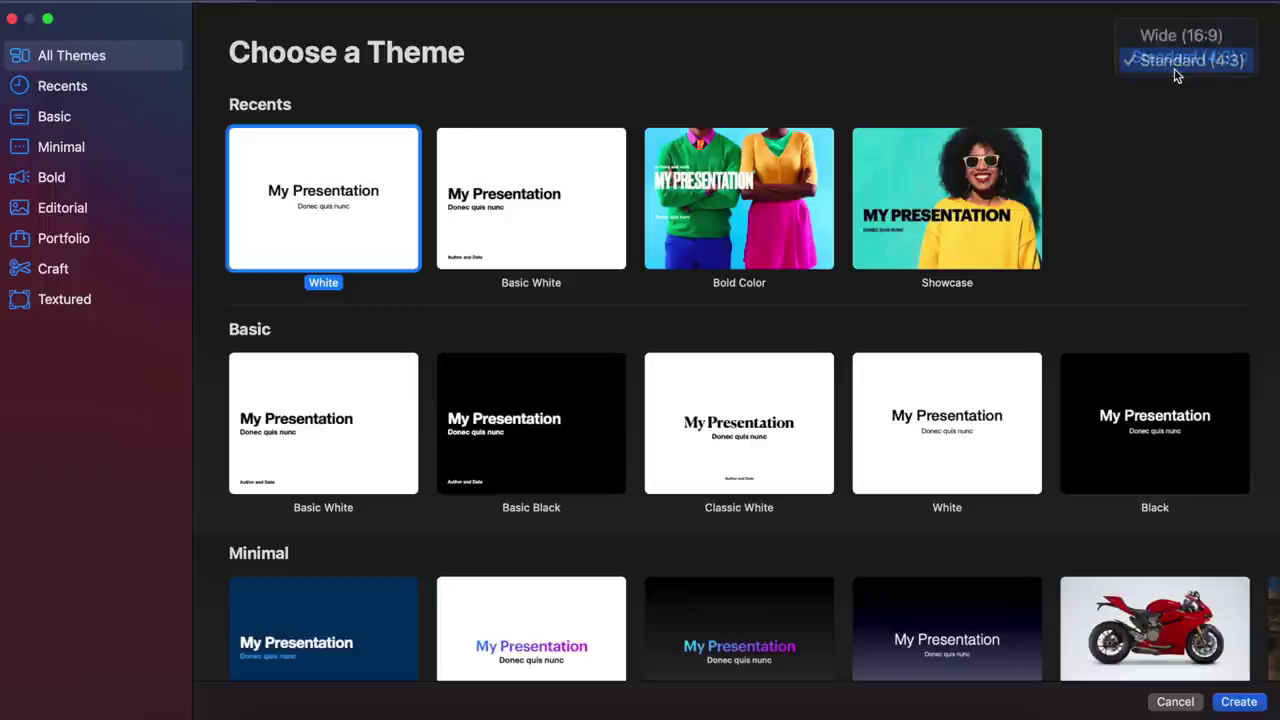
pyautogui.doubleClick(293, 200)
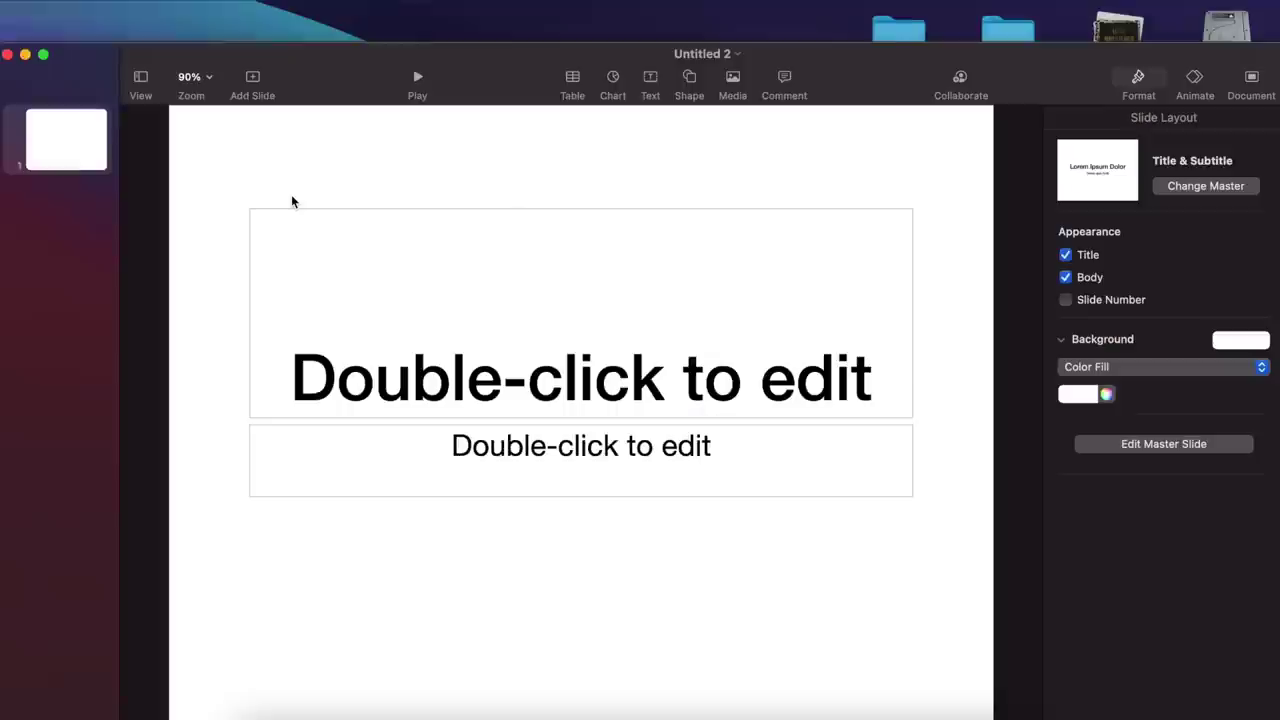
# Enlarge the presentation window to full screen and delete the title and subtitle placeholders from the slide.
pyautogui.click(44, 56)
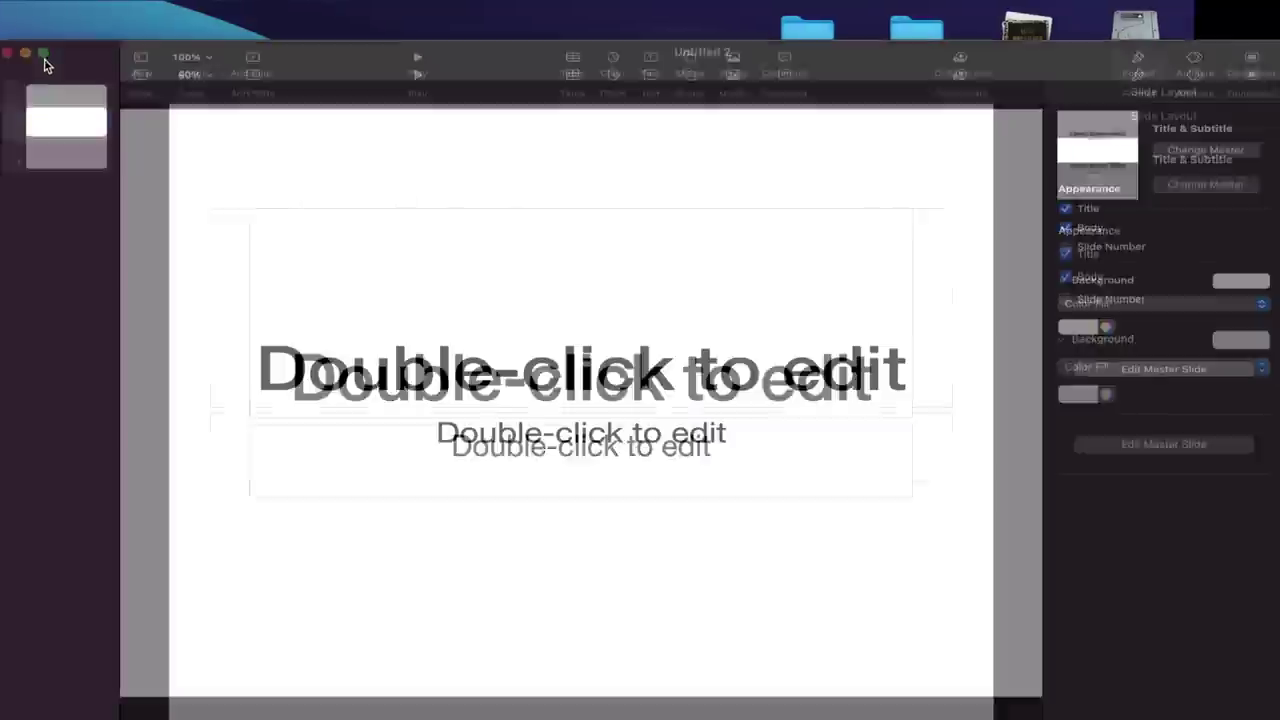
pyautogui.moveTo(757, 562); pyautogui.dragTo(392, 177)
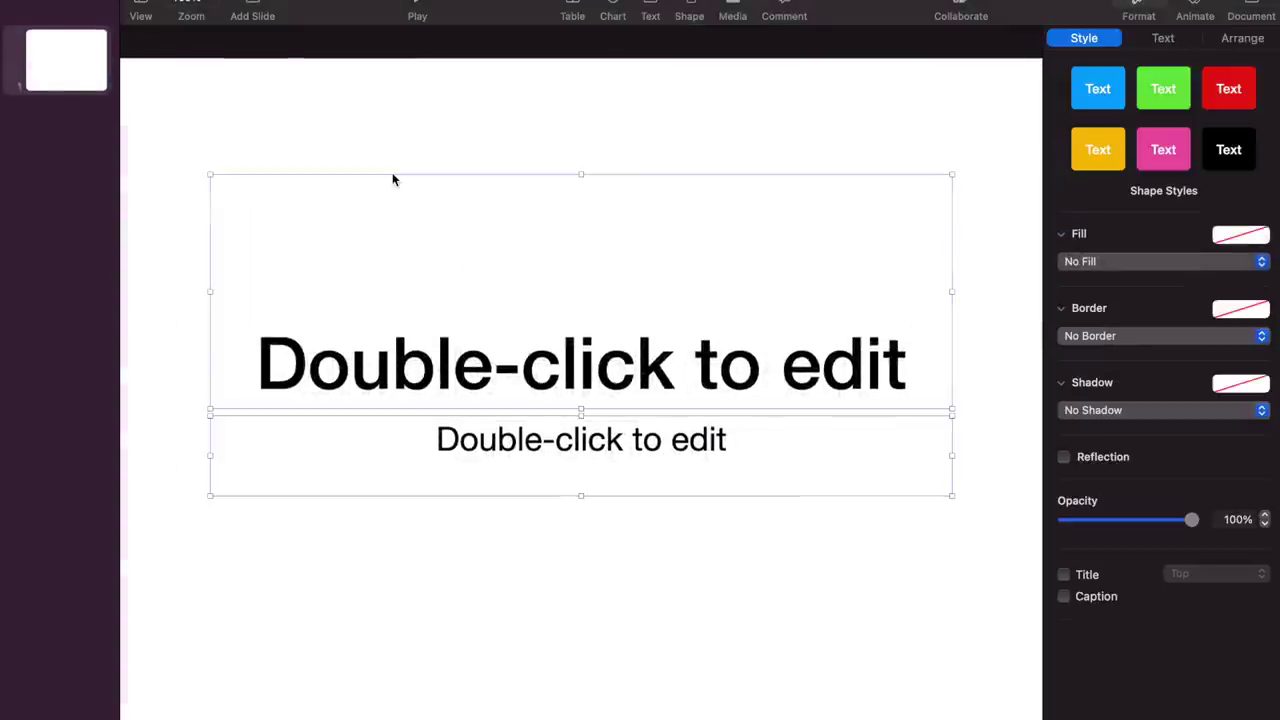
pyautogui.press('Delete')
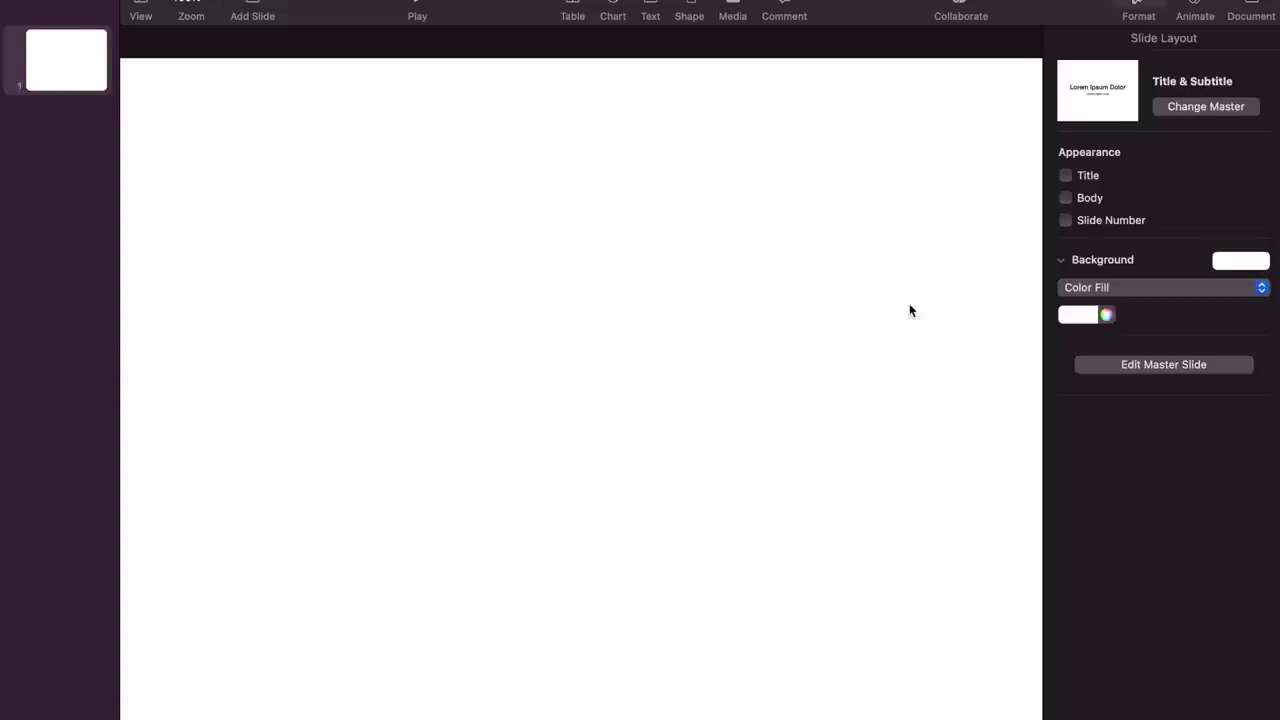
# Give the slide background an Image Fill using WOOD BACKGROUND.jpg from the Planner folder.
pyautogui.click(1118, 287)
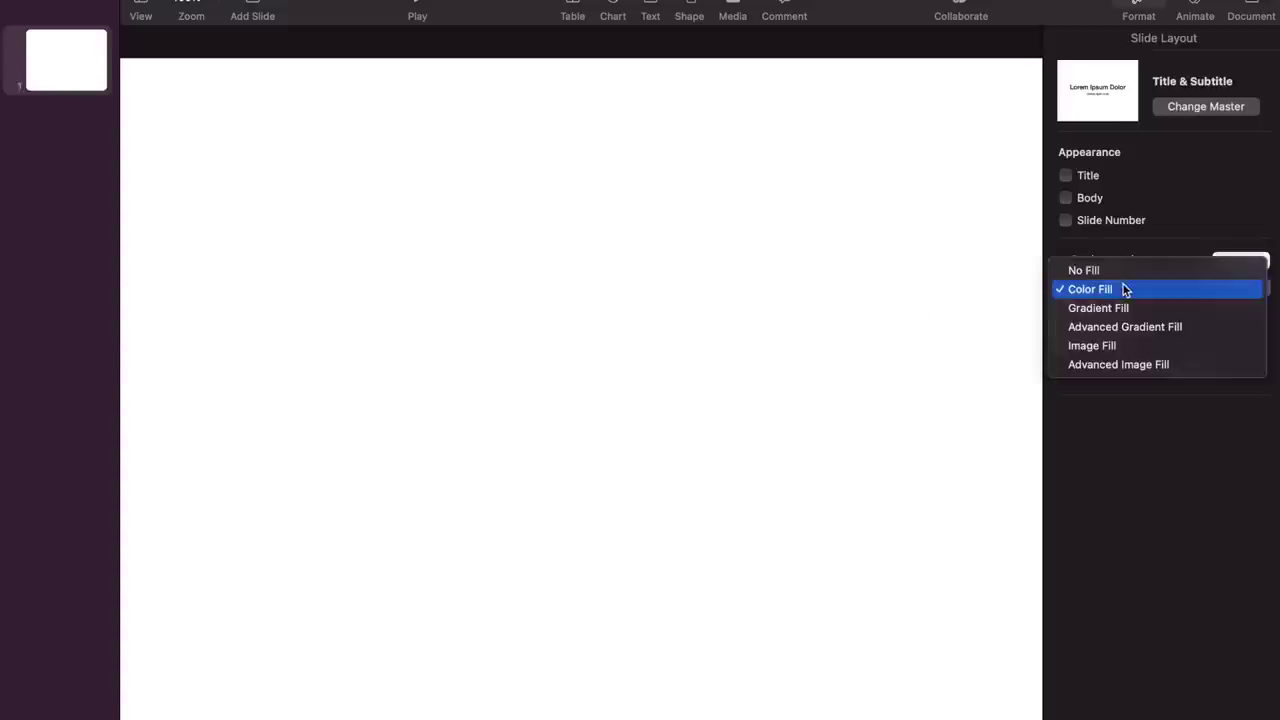
pyautogui.click(1113, 346)
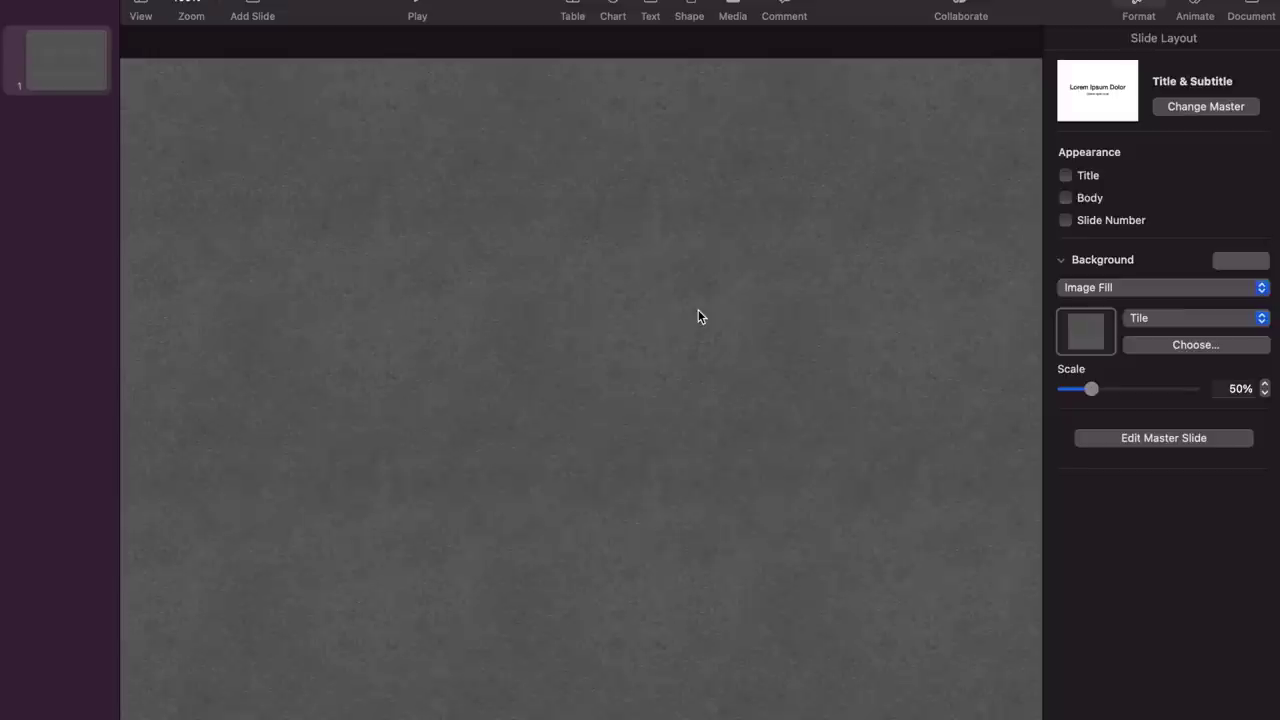
pyautogui.click(1158, 347)
pyautogui.doubleClick(488, 305)
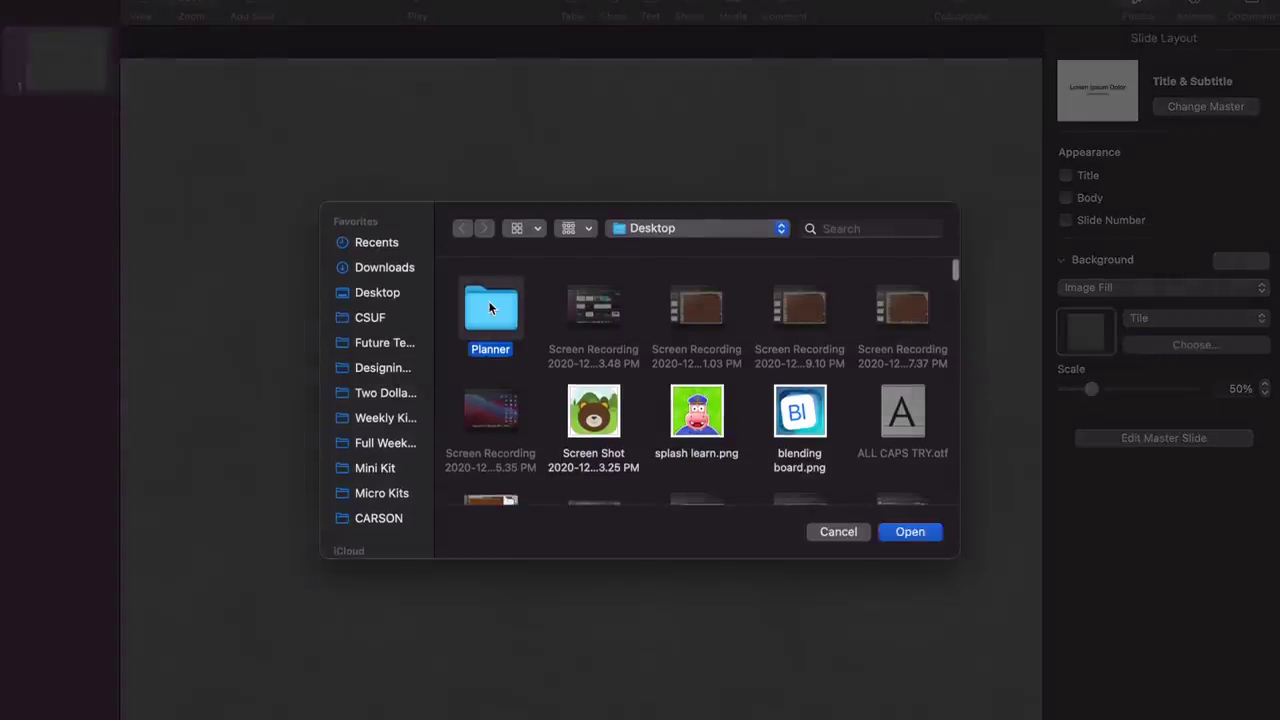
pyautogui.doubleClick(510, 404)
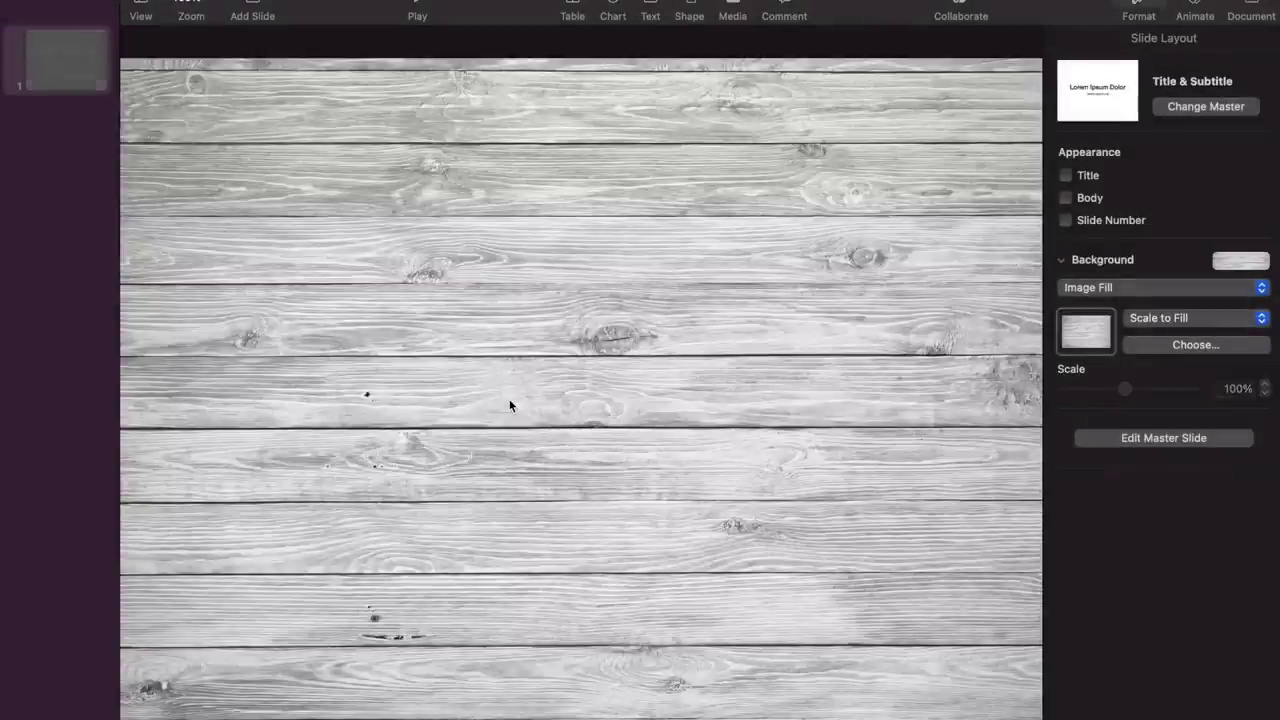
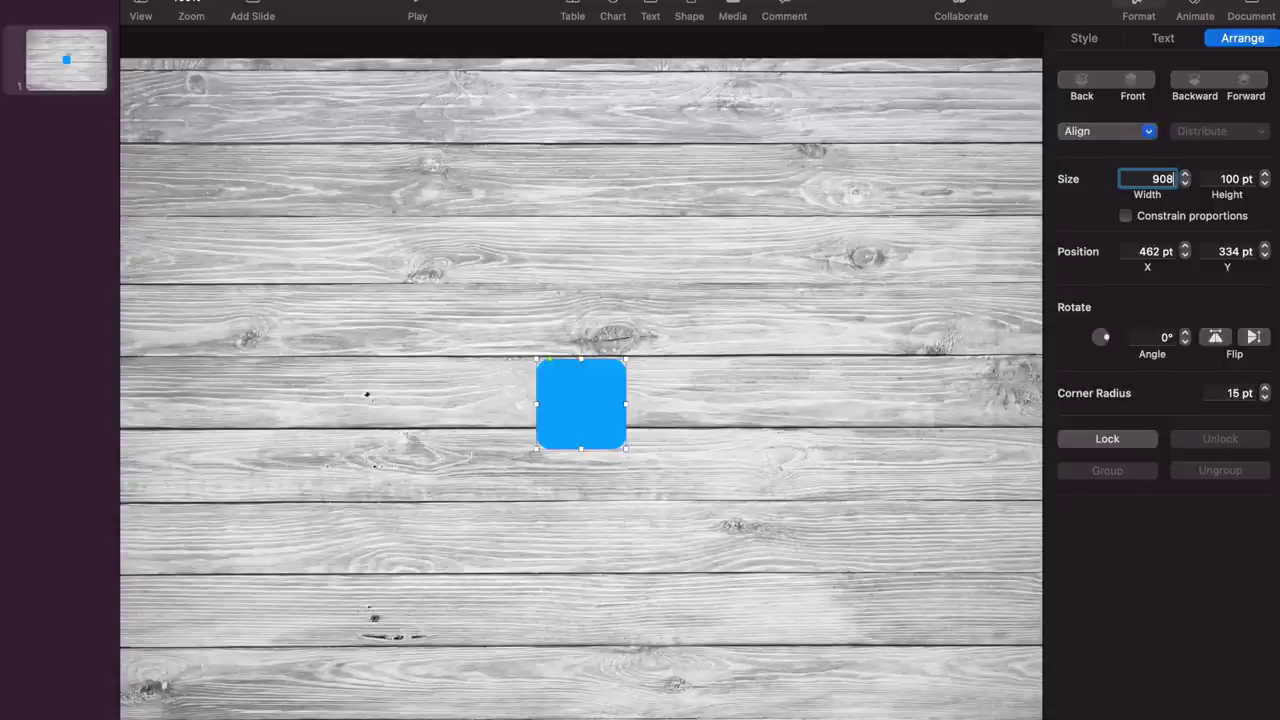
# Size the blue rounded square to 908 × 687 pt with a 44 pt corner radius and position it about X 58, Y 54 pt.
pyautogui.press('Tab')
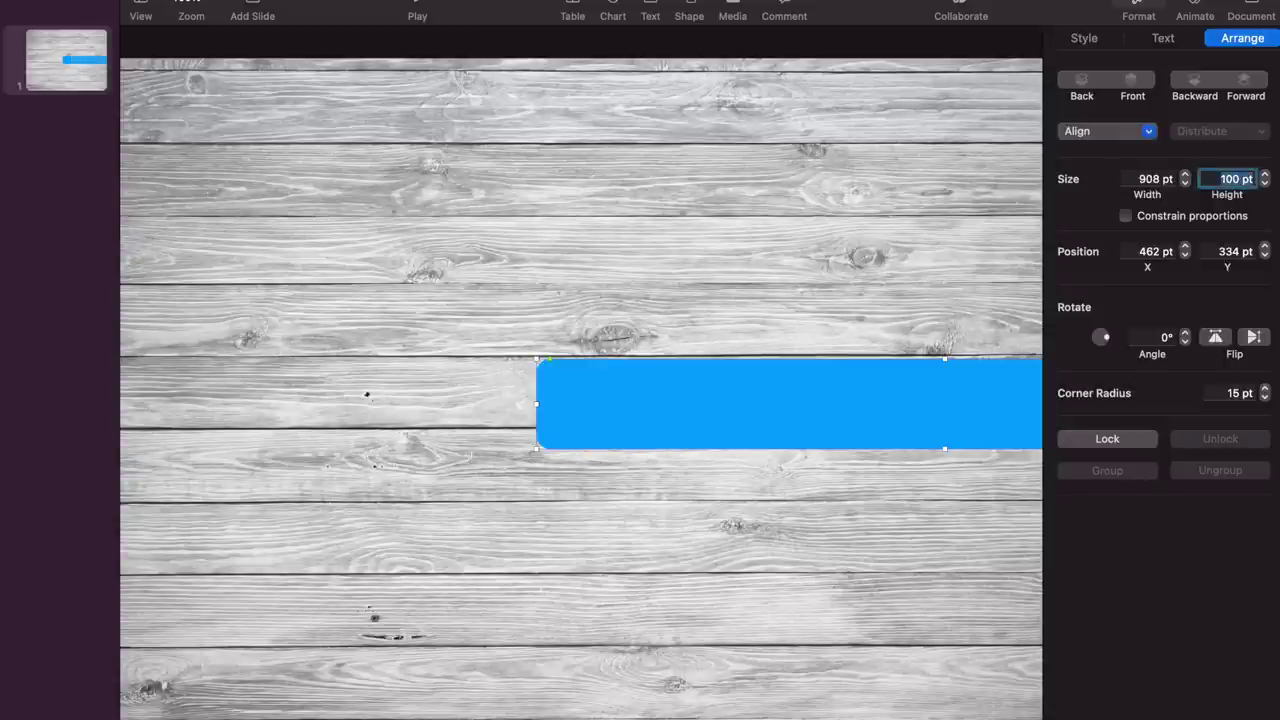
pyautogui.write('687')
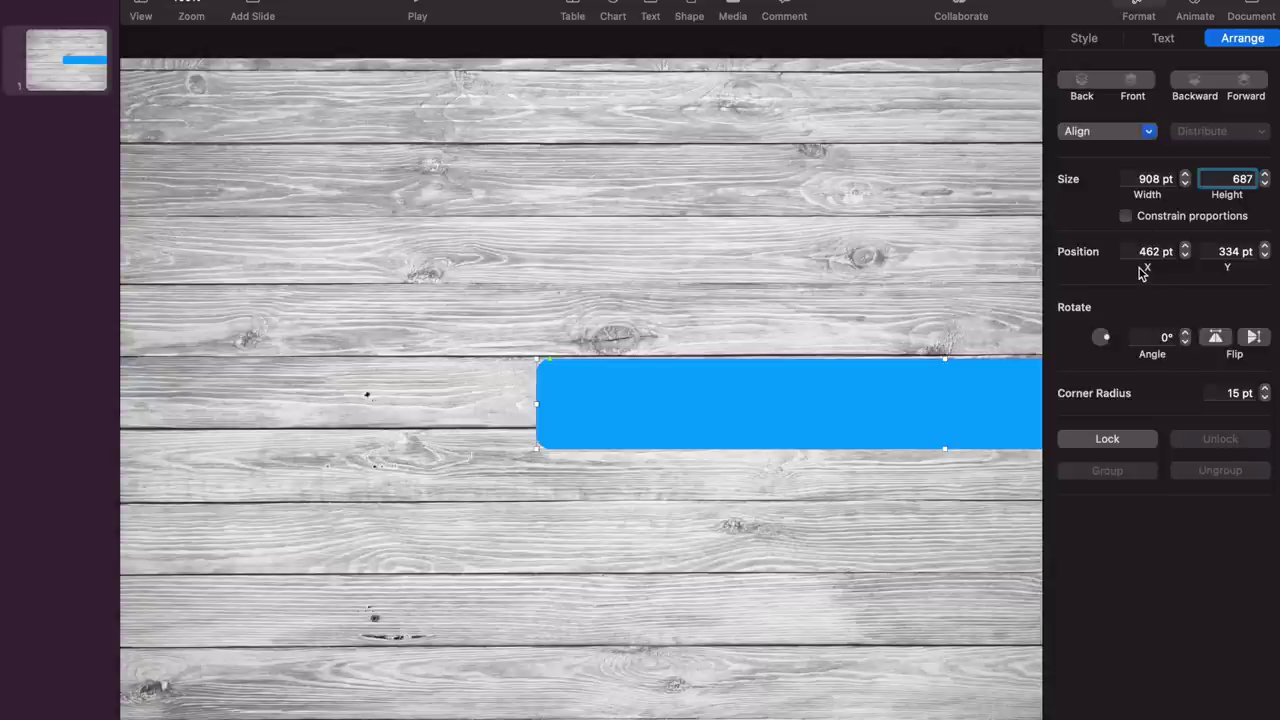
pyautogui.click(1235, 392)
pyautogui.write('44')
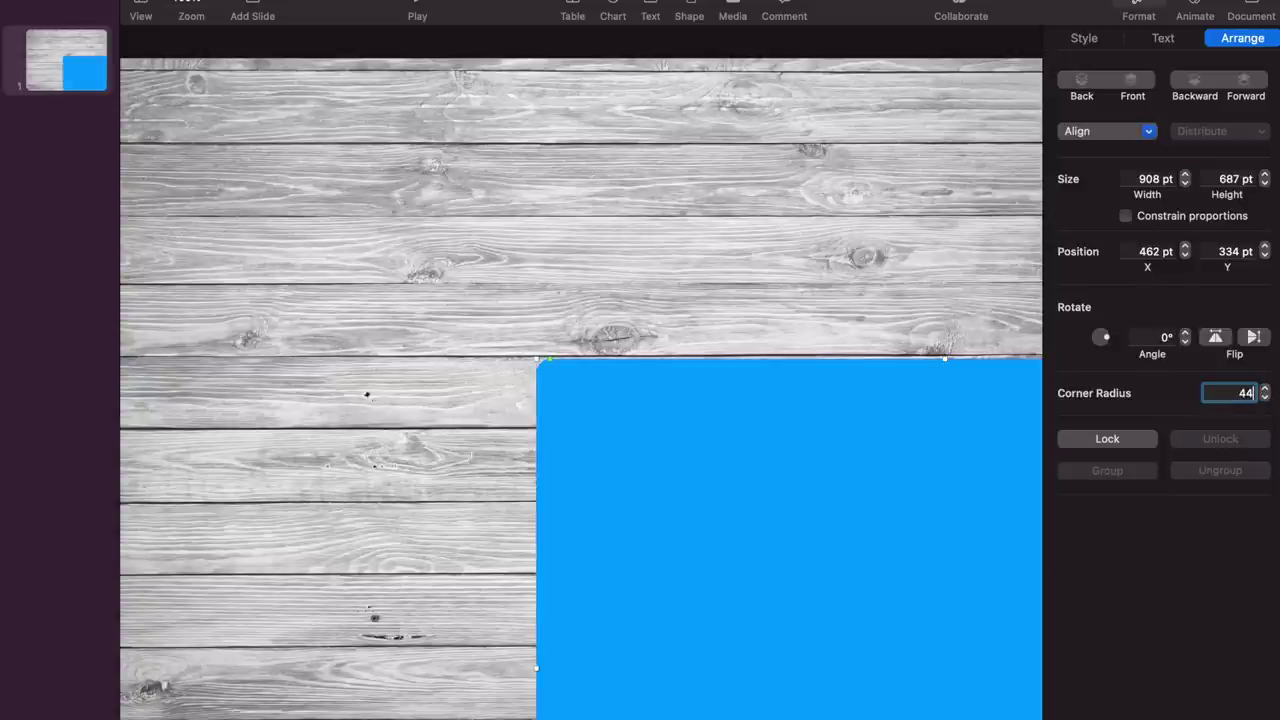
pyautogui.press('Return')
pyautogui.moveTo(798, 535); pyautogui.dragTo(437, 276)
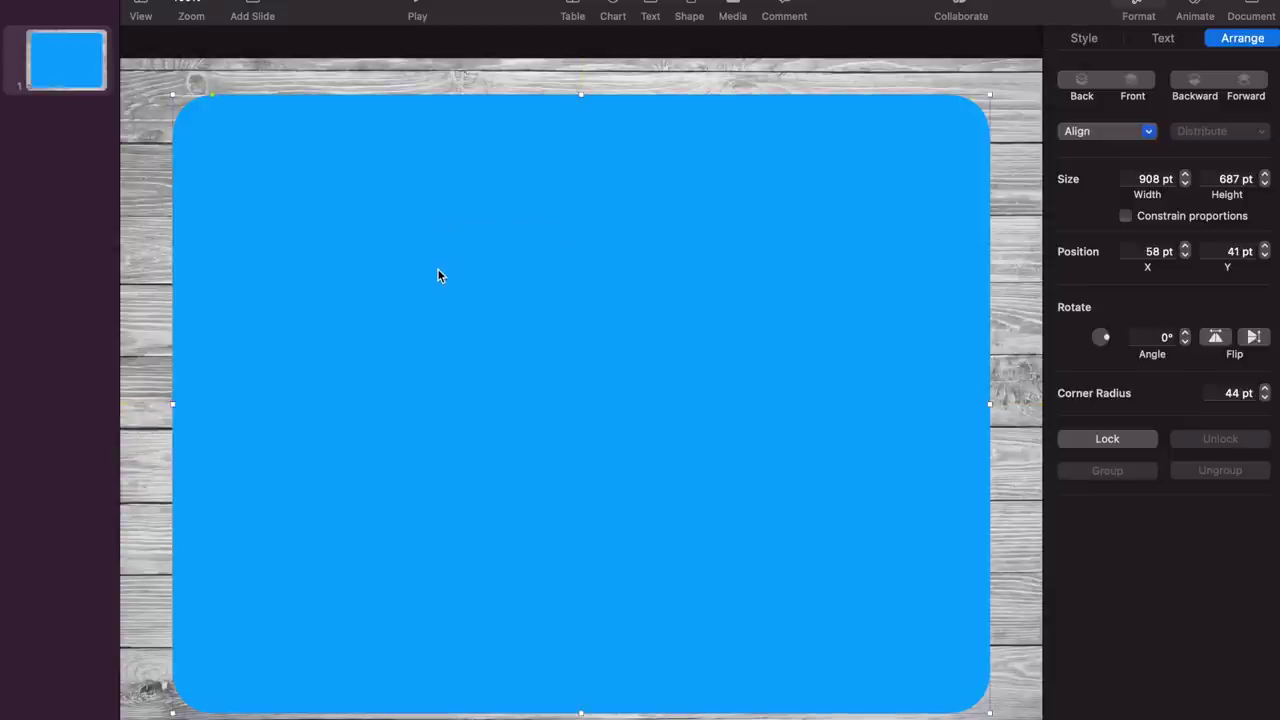
pyautogui.moveTo(437, 277); pyautogui.dragTo(434, 289)
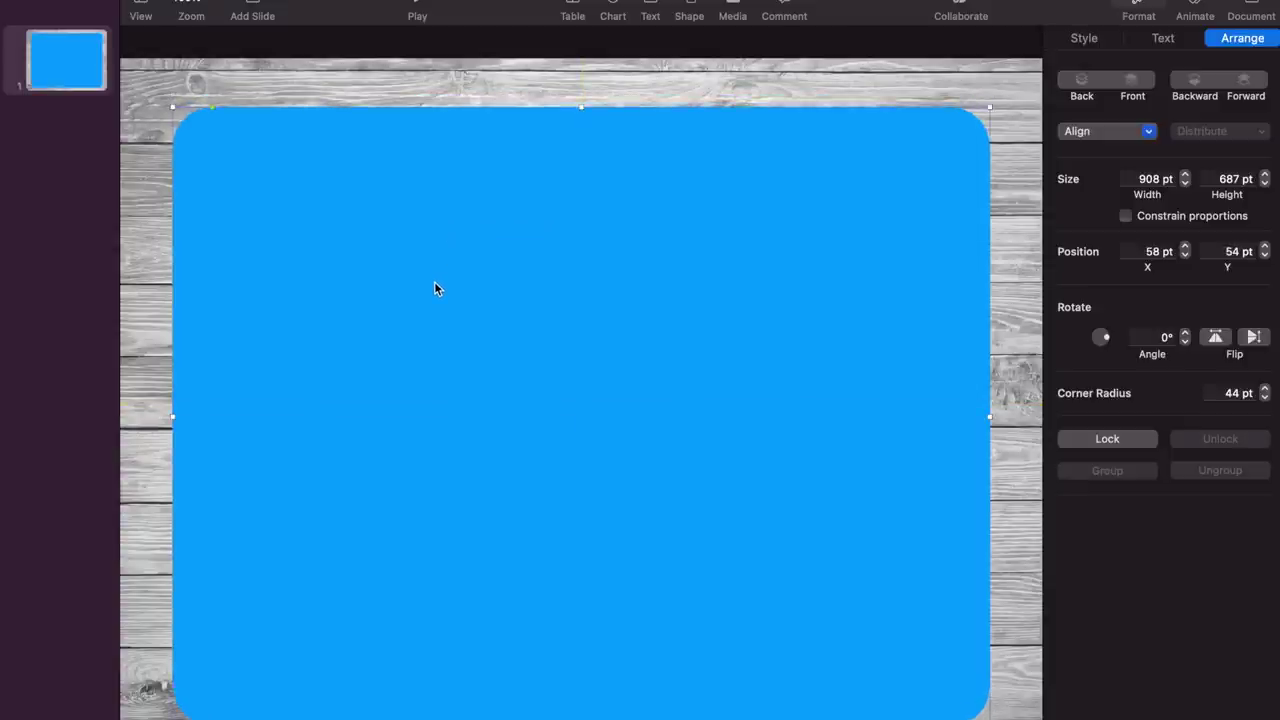
# Replace the rounded shape's color fill with an Image Fill using the brown wildtextures-leather image from the Planner folder.
pyautogui.click(1085, 40)
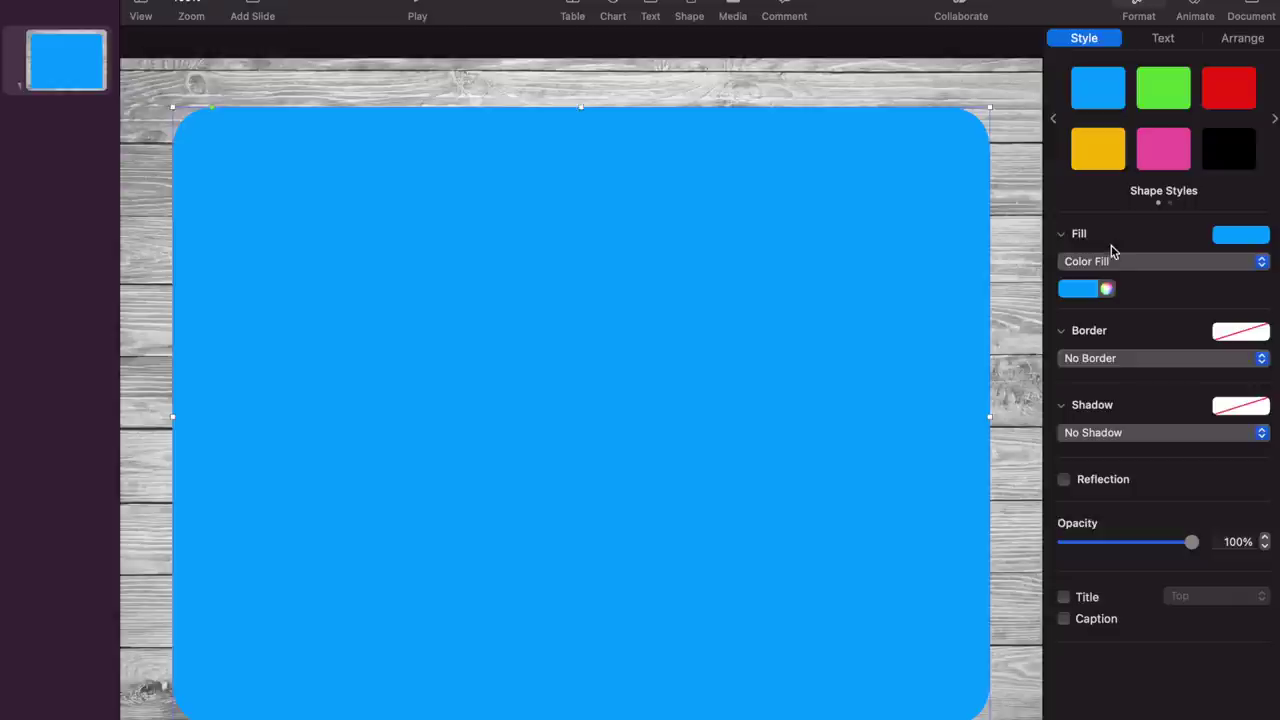
pyautogui.click(1090, 40)
pyautogui.click(1099, 263)
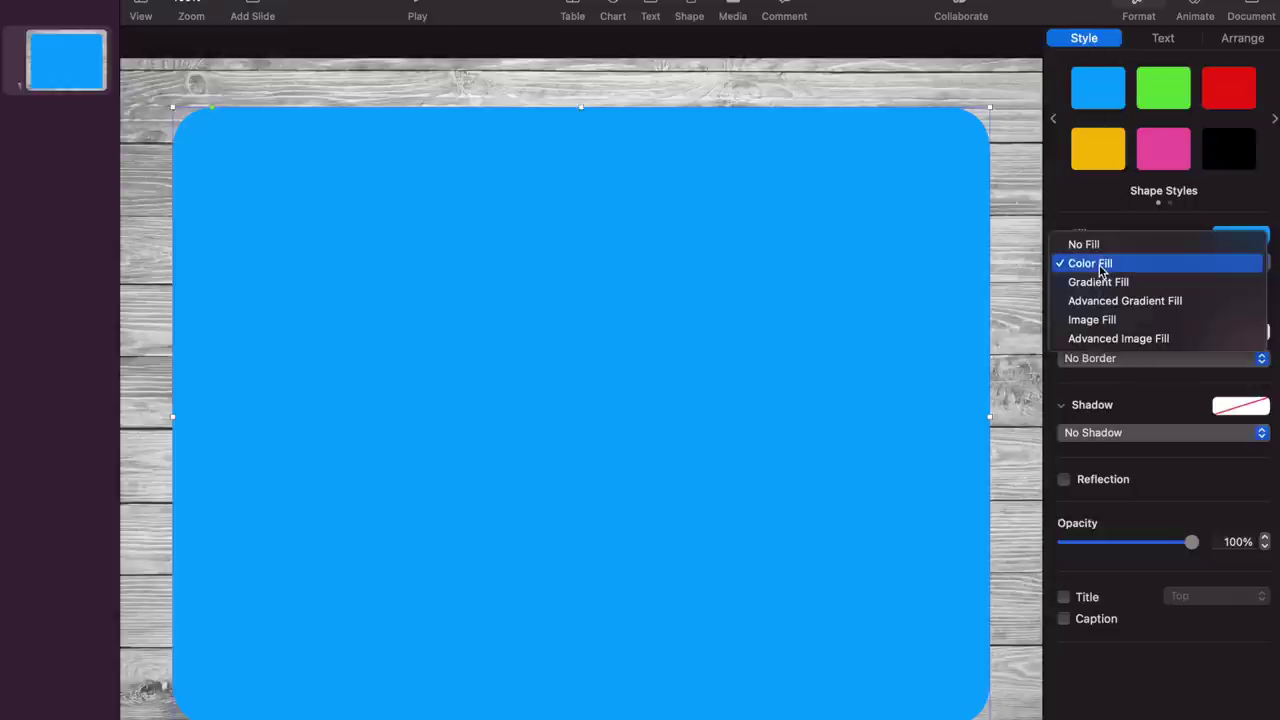
pyautogui.click(1091, 321)
pyautogui.click(1219, 320)
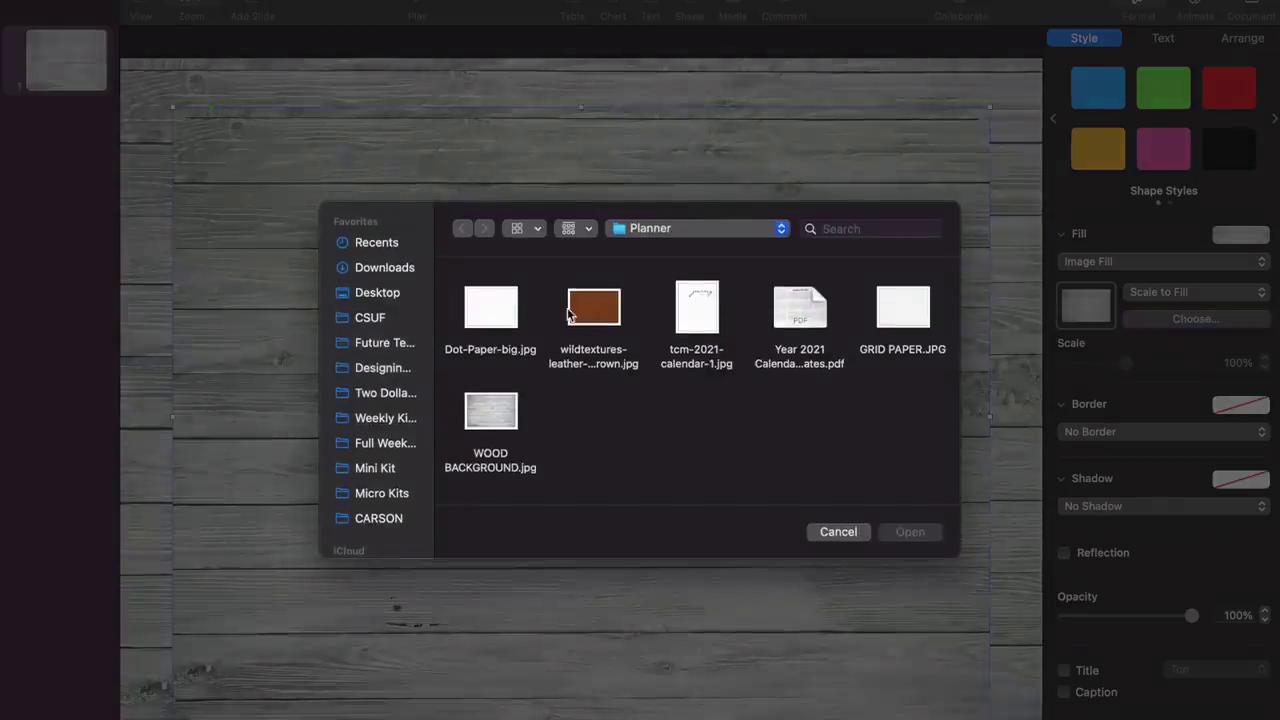
pyautogui.doubleClick(596, 300)
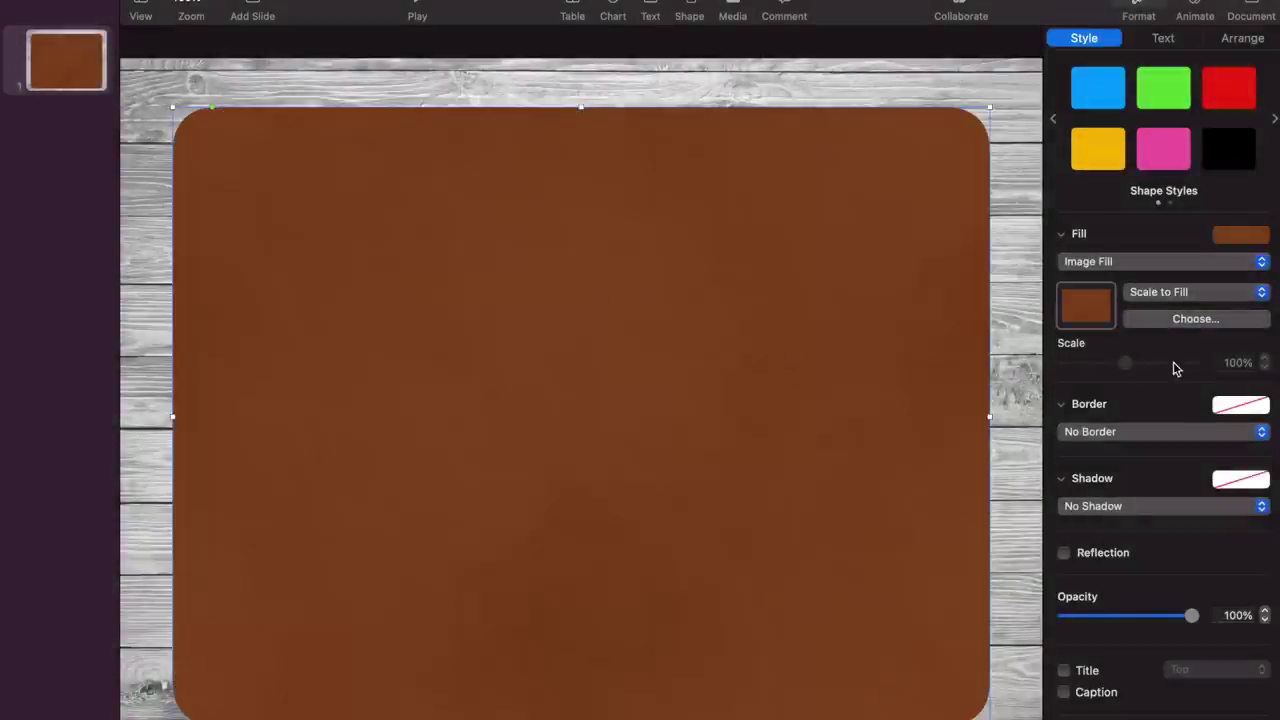
# Set the leather image fill to Original Size and scale it to about 78%.
pyautogui.click(1153, 292)
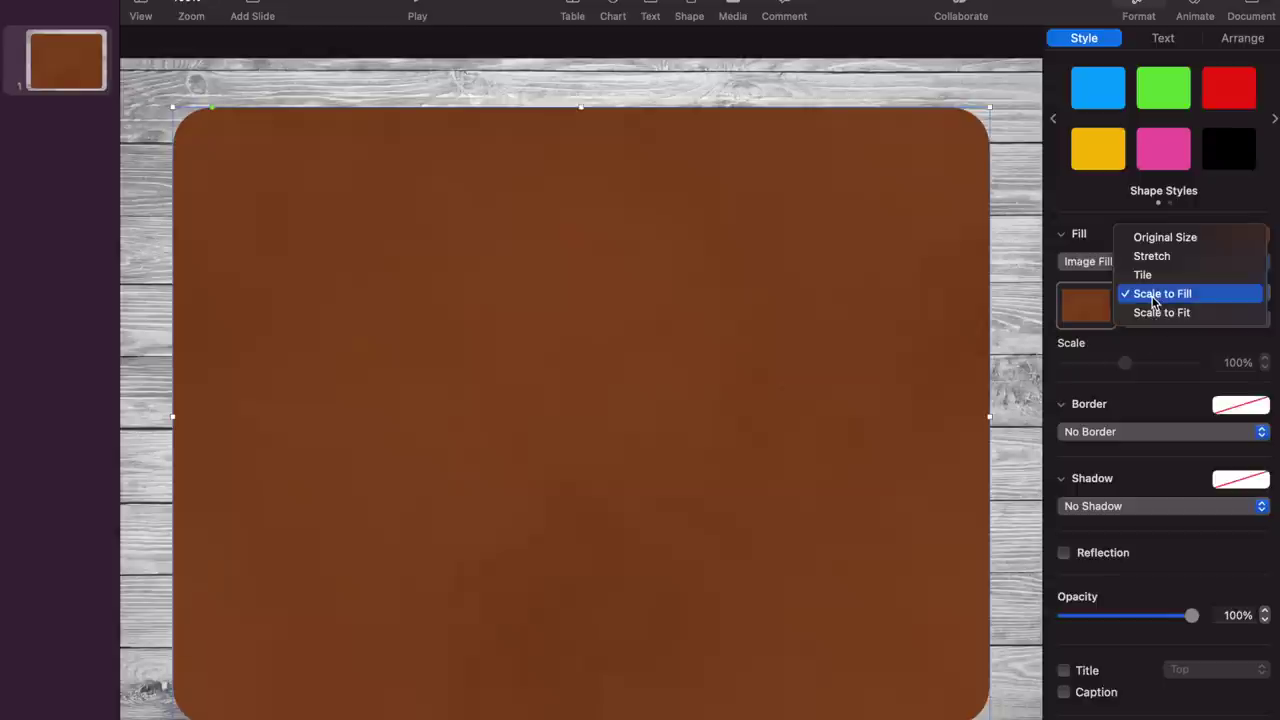
pyautogui.click(1150, 238)
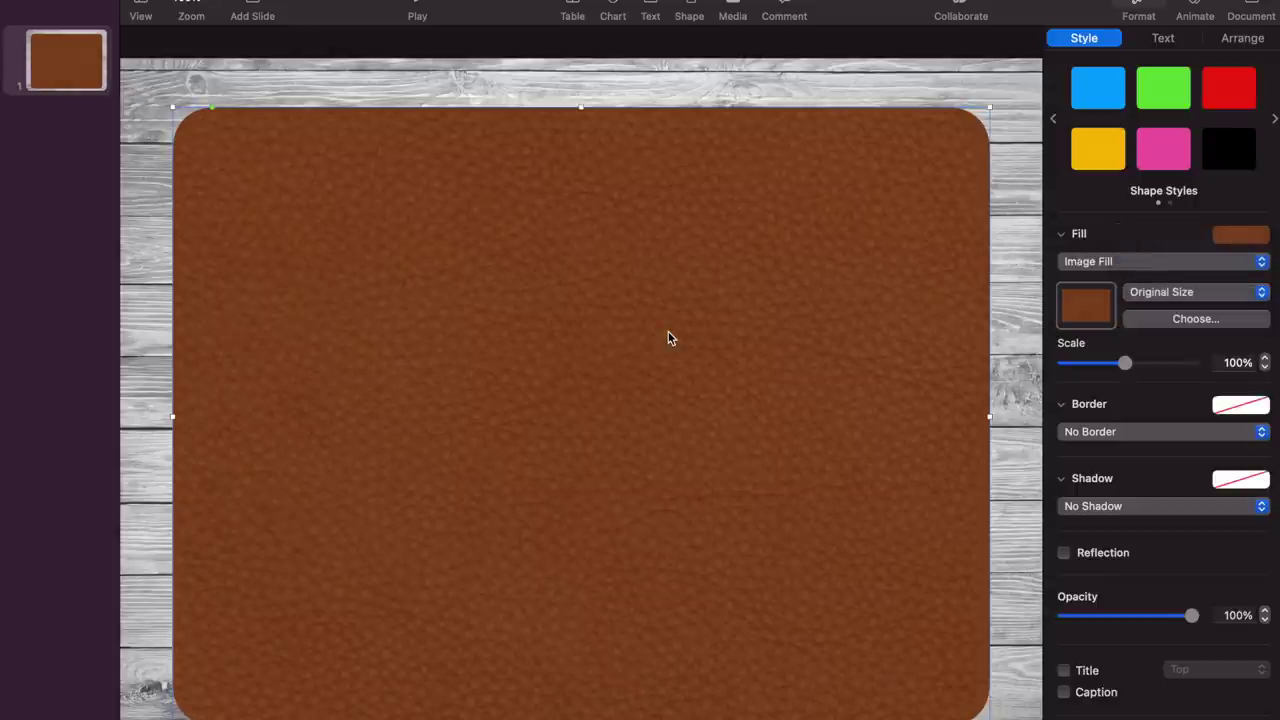
pyautogui.moveTo(668, 333); pyautogui.dragTo(679, 331)
pyautogui.moveTo(1127, 368); pyautogui.dragTo(1112, 368)
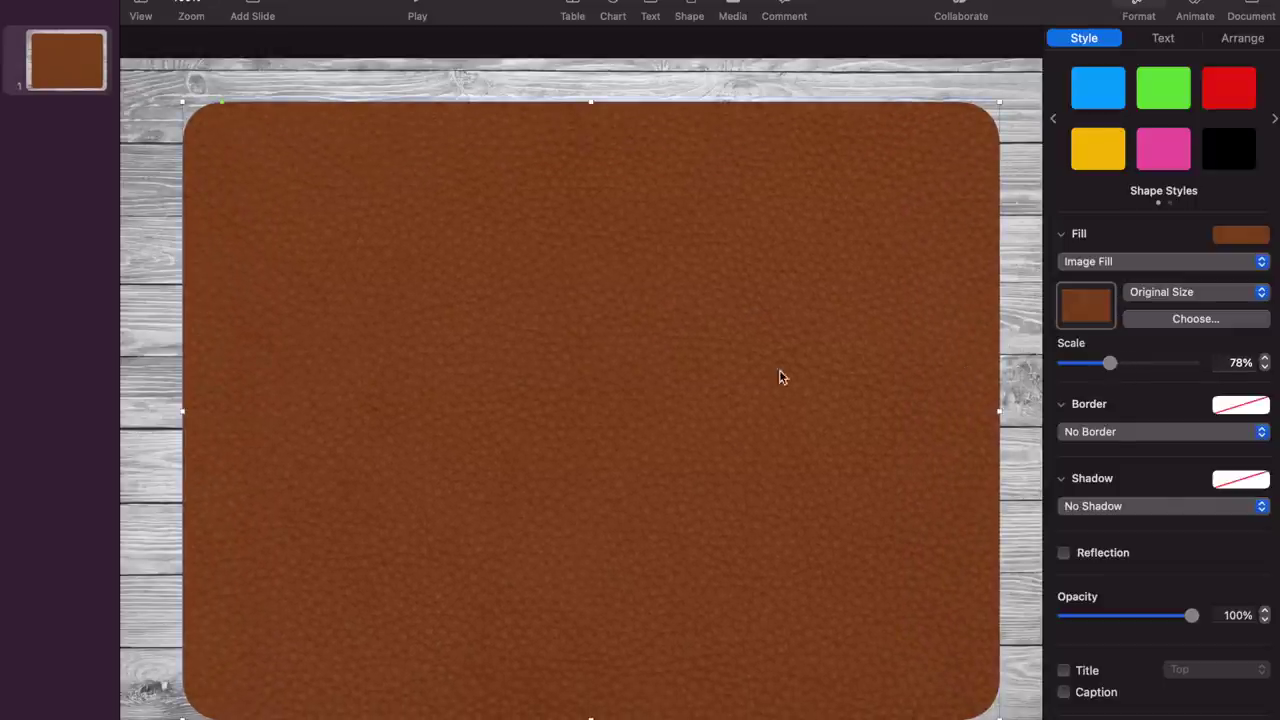
# Move the leather cover shape back so it is centered horizontally on the wood background.
pyautogui.click(714, 80)
pyautogui.click(598, 296)
pyautogui.moveTo(564, 258); pyautogui.dragTo(560, 259)
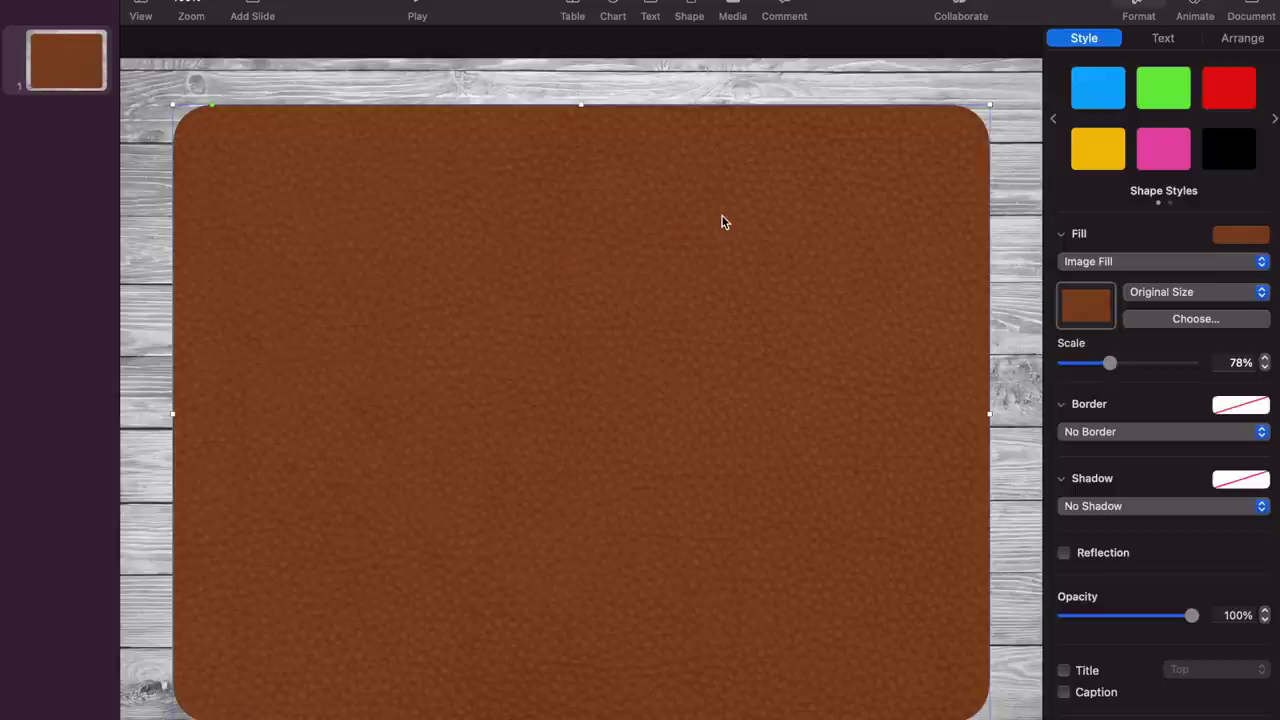
# Duplicate the leather cover shape and place the copy slightly lower and to the right of the original.
pyautogui.press('super+d')
pyautogui.moveTo(722, 216); pyautogui.dragTo(736, 260)
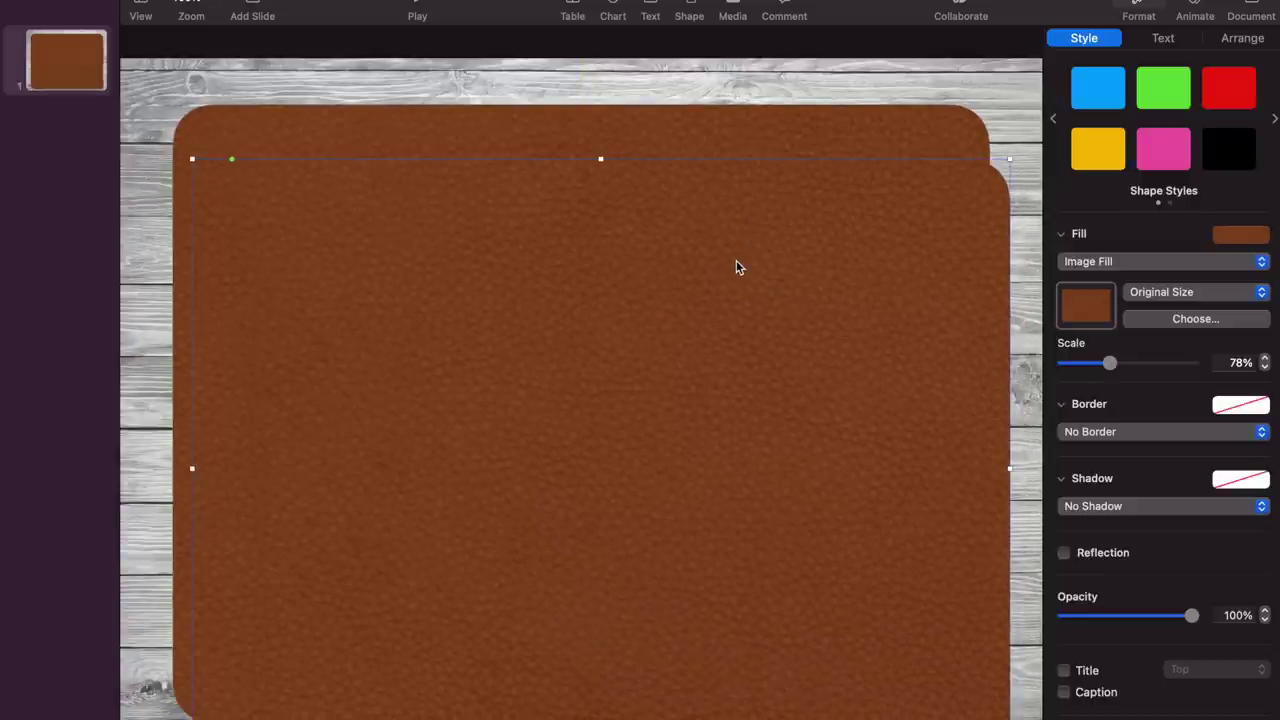
# Remove the fill from the duplicated cover shape and give it a Line border.
pyautogui.click(1130, 264)
pyautogui.click(1128, 195)
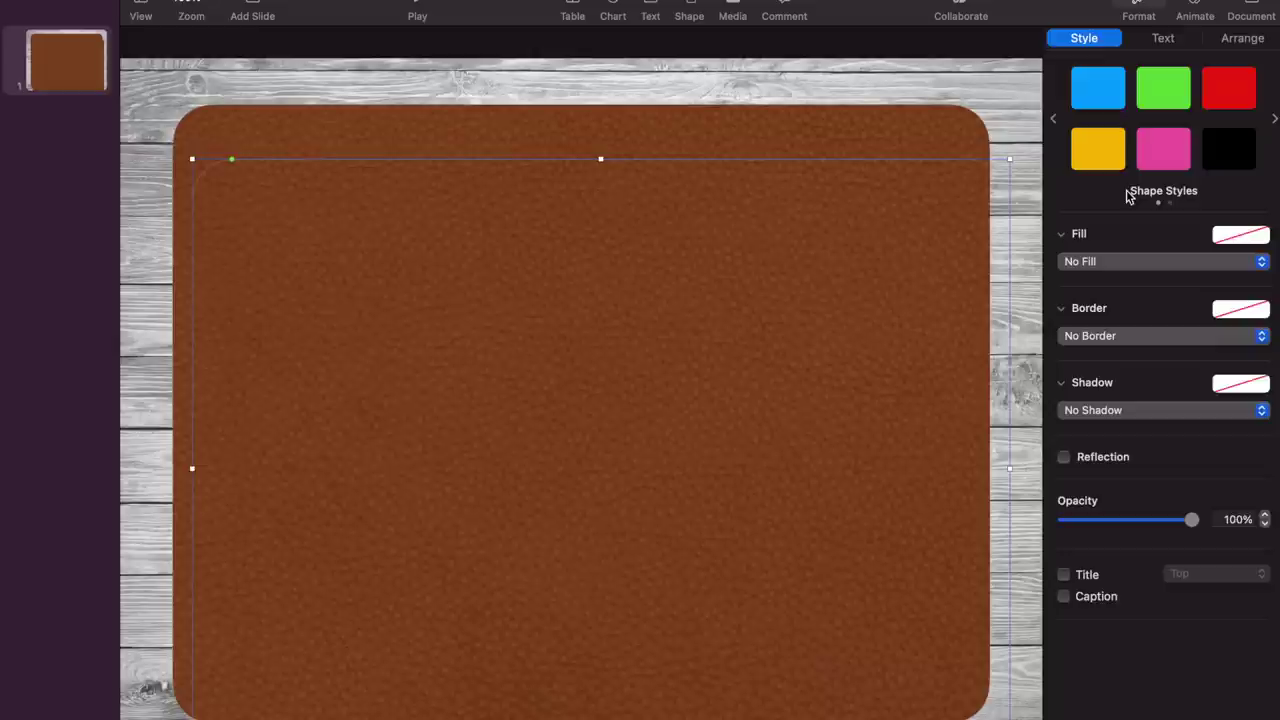
pyautogui.click(1113, 340)
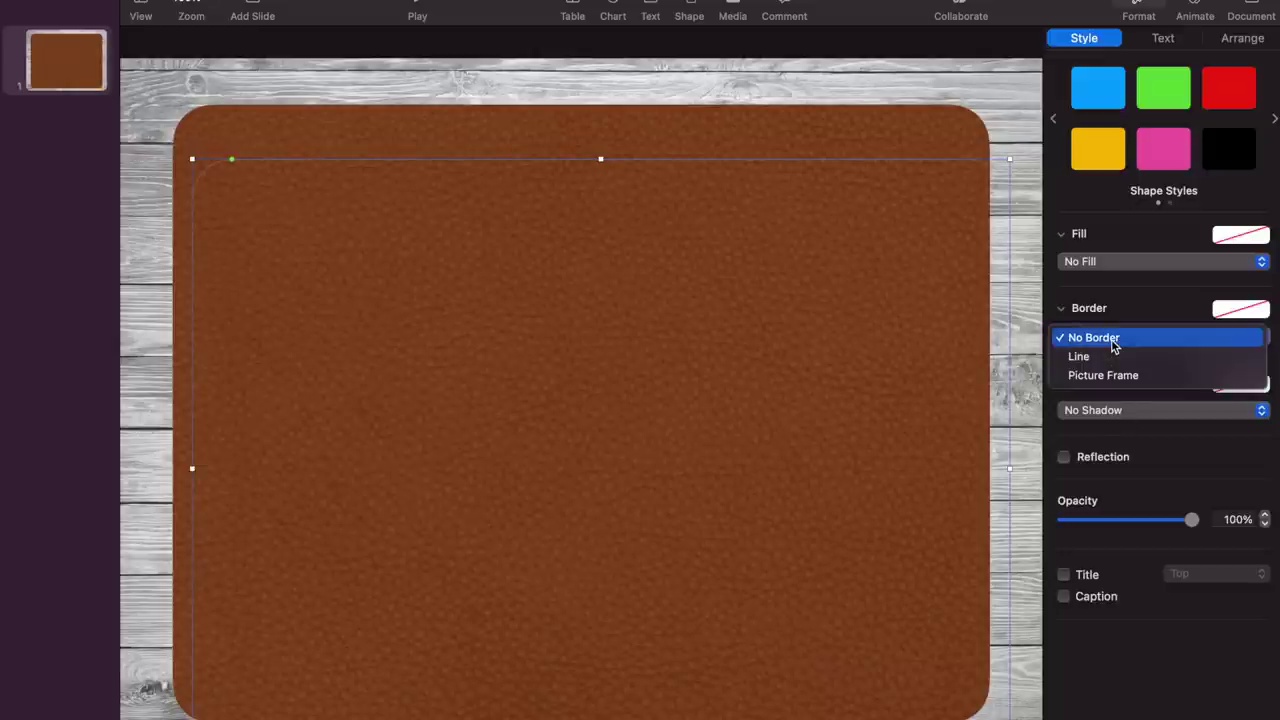
pyautogui.click(1112, 357)
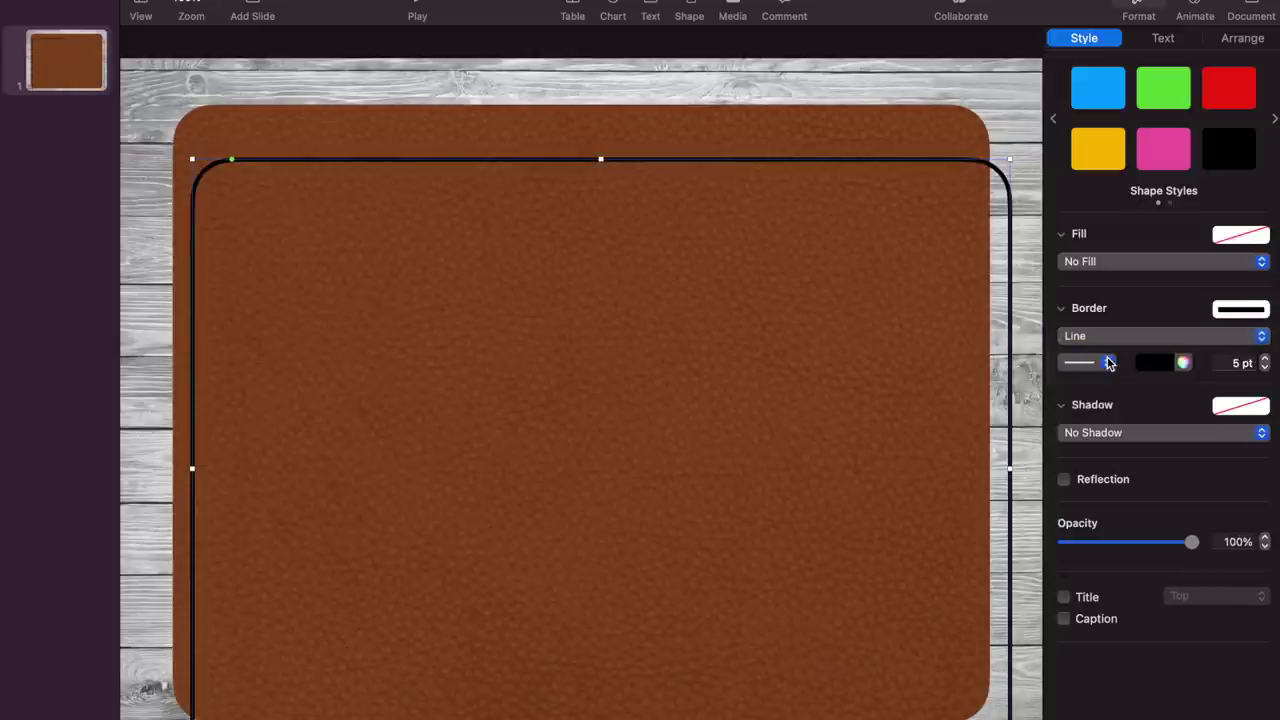
# Move the outline shape up to just inside the cover's top edge and change its border to the long-dash line style.
pyautogui.moveTo(1011, 364); pyautogui.dragTo(1010, 322)
pyautogui.click(1107, 362)
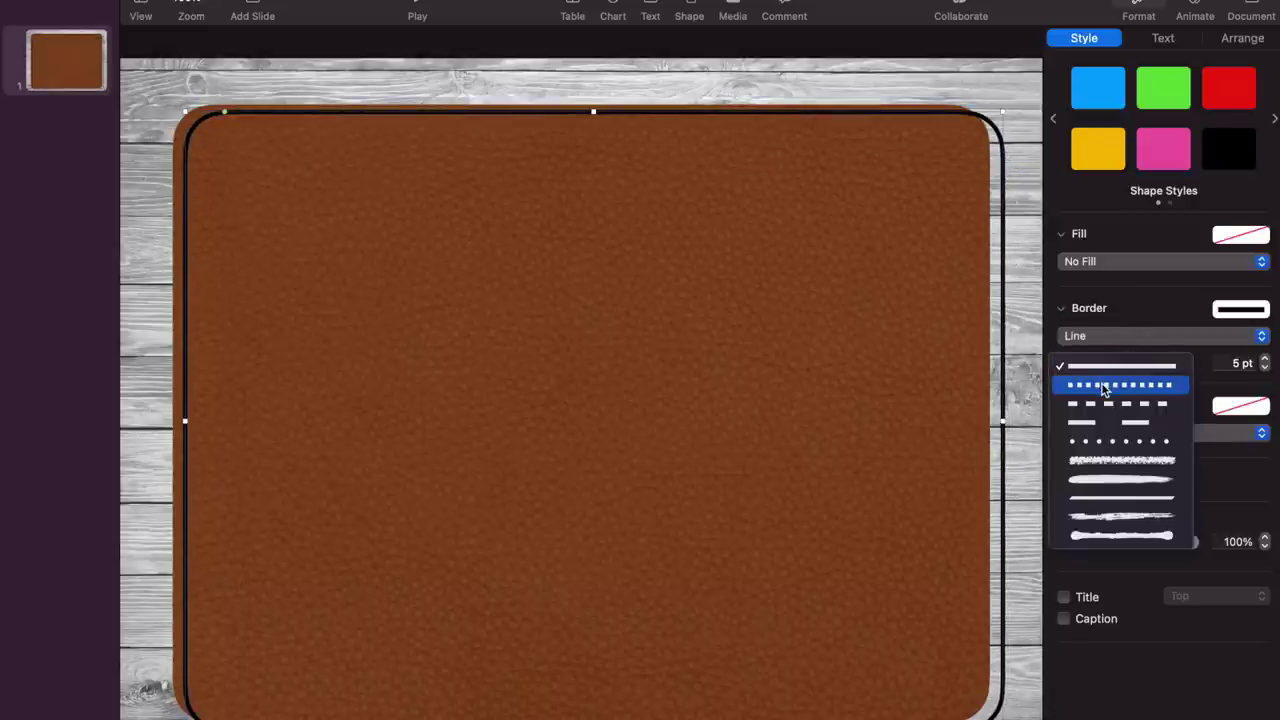
pyautogui.click(1104, 386)
pyautogui.click(1087, 364)
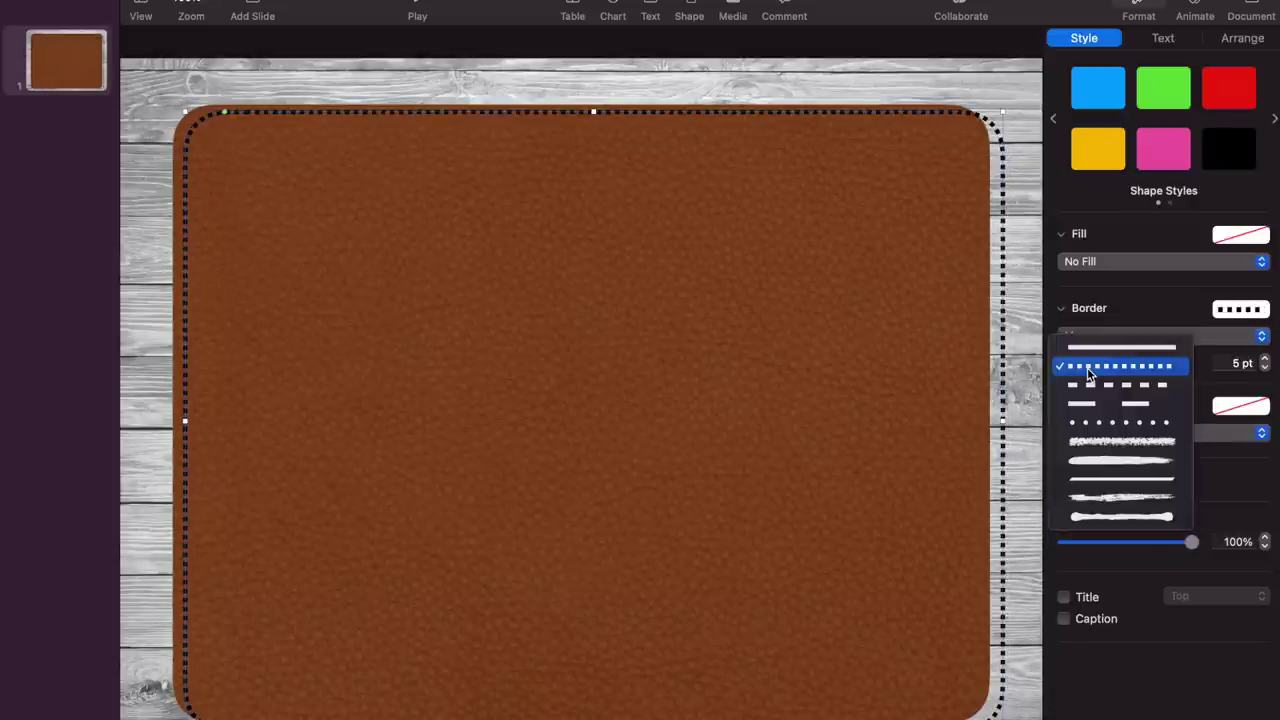
pyautogui.click(1081, 405)
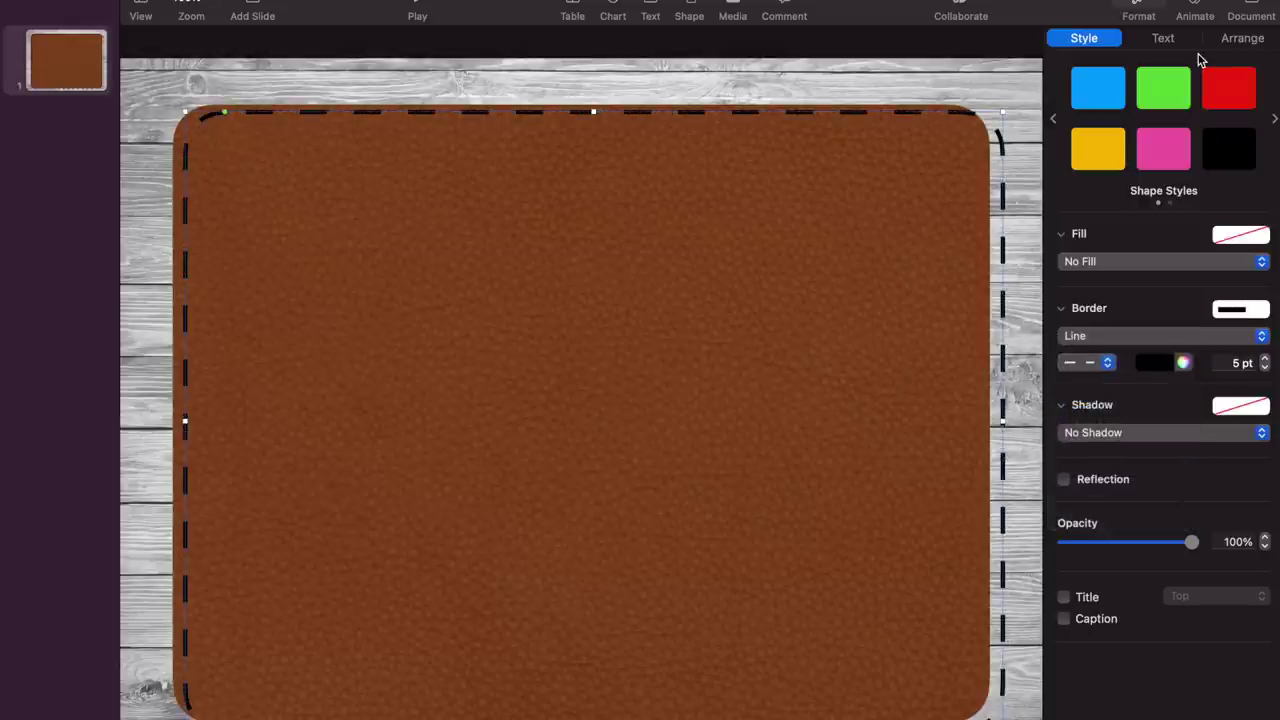
# Set the dashed outline's width to 884 pt, its height to 670 pt and its corner radius to 42 pt.
pyautogui.click(1229, 40)
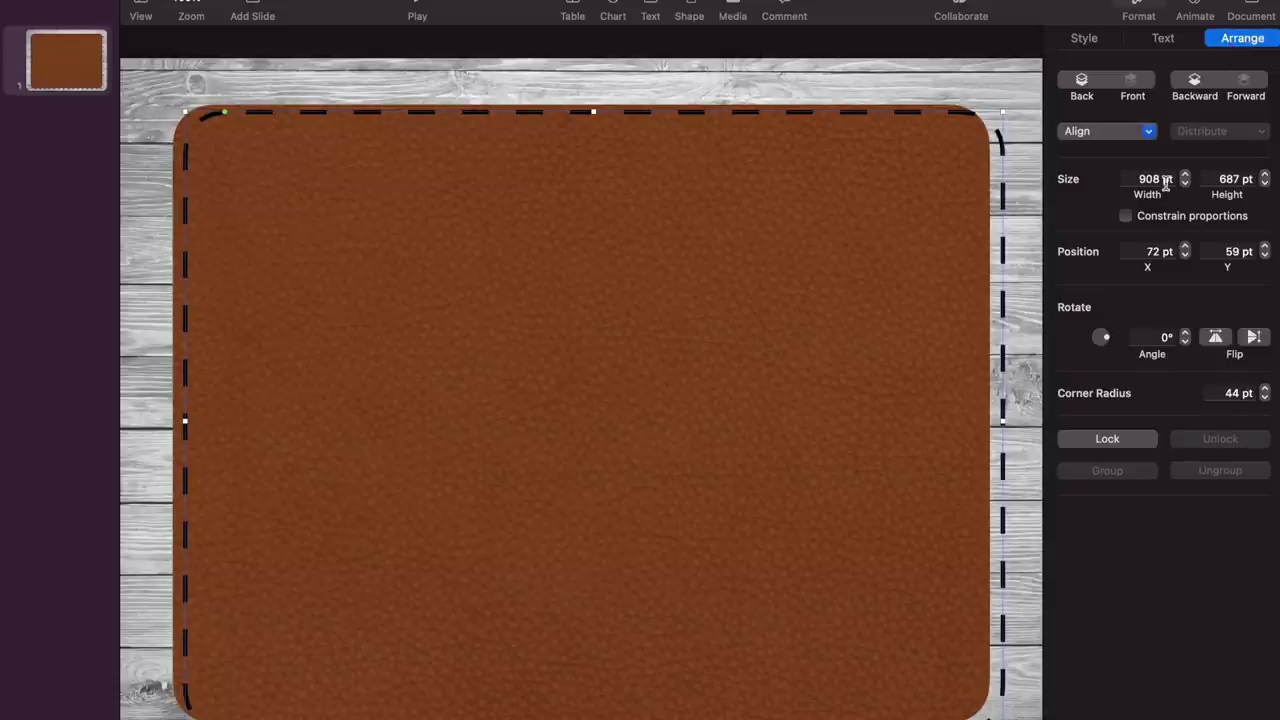
pyautogui.click(1163, 179)
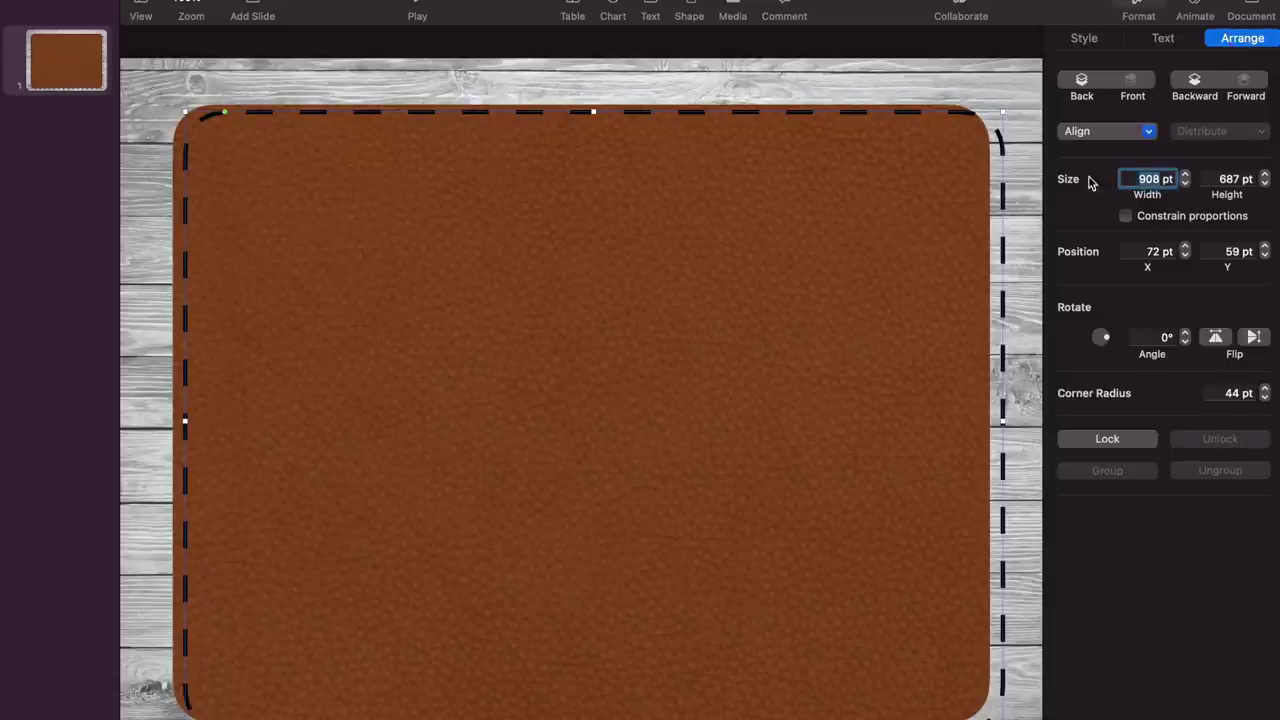
pyautogui.write('884')
pyautogui.press('Tab')
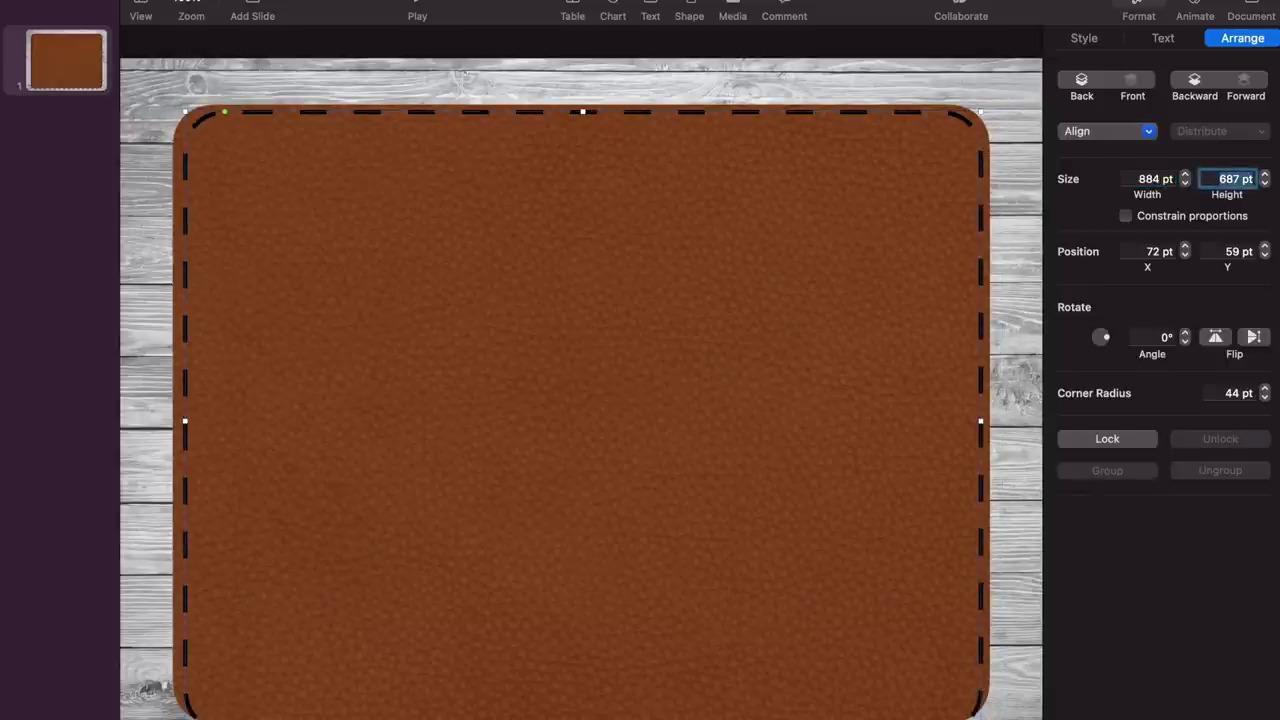
pyautogui.write('60')
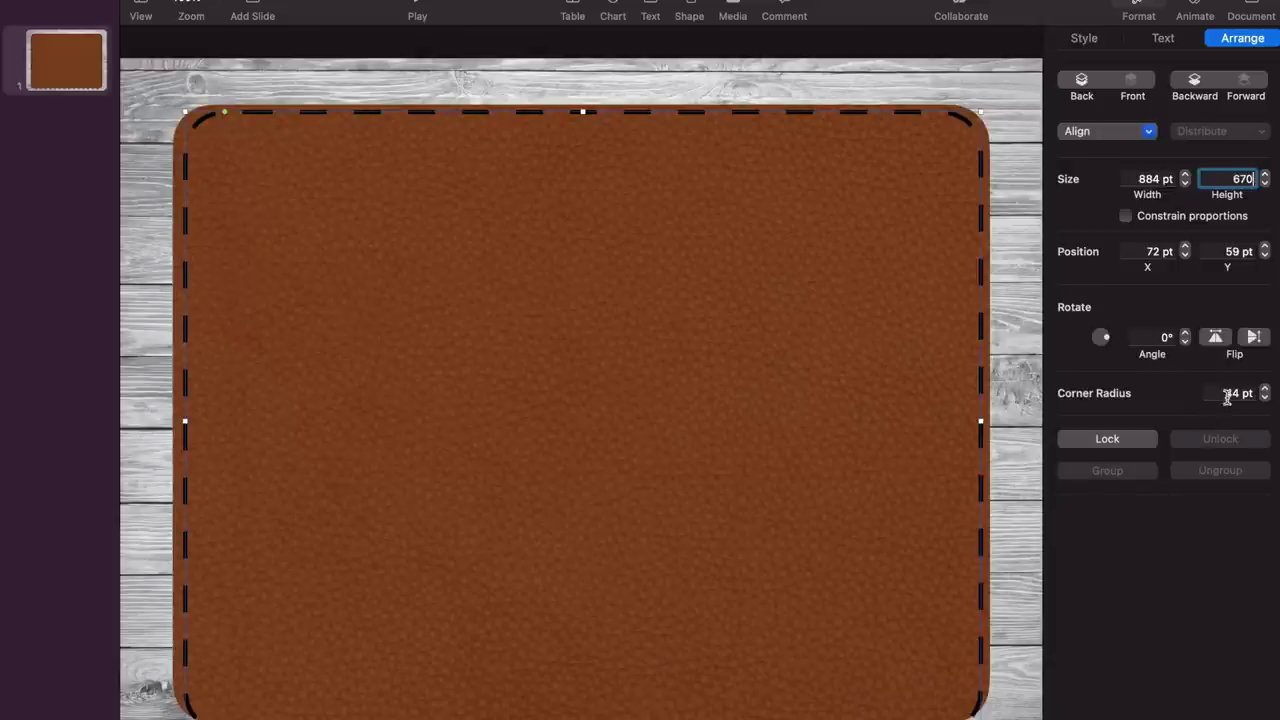
pyautogui.click(1236, 394)
pyautogui.write('2')
pyautogui.press('Return')
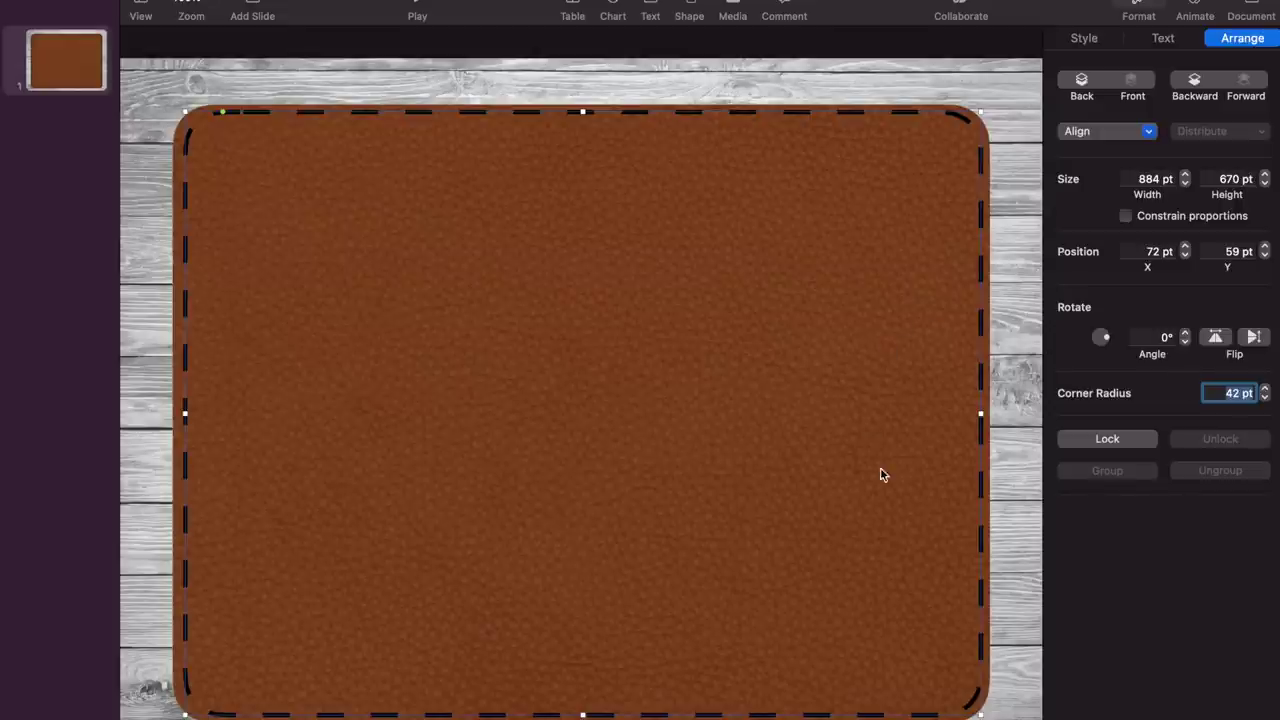
pyautogui.click(1005, 272)
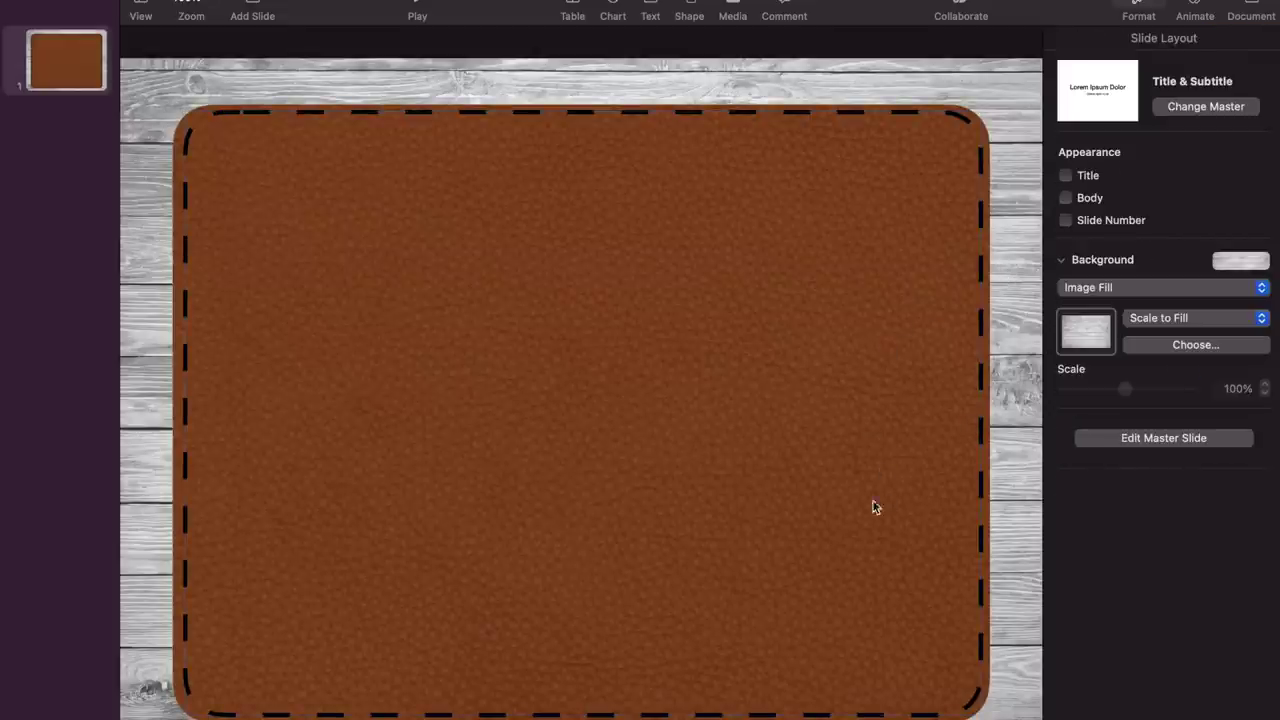
# Reduce the dashed outline's border thickness to 3 pt.
pyautogui.click(979, 321)
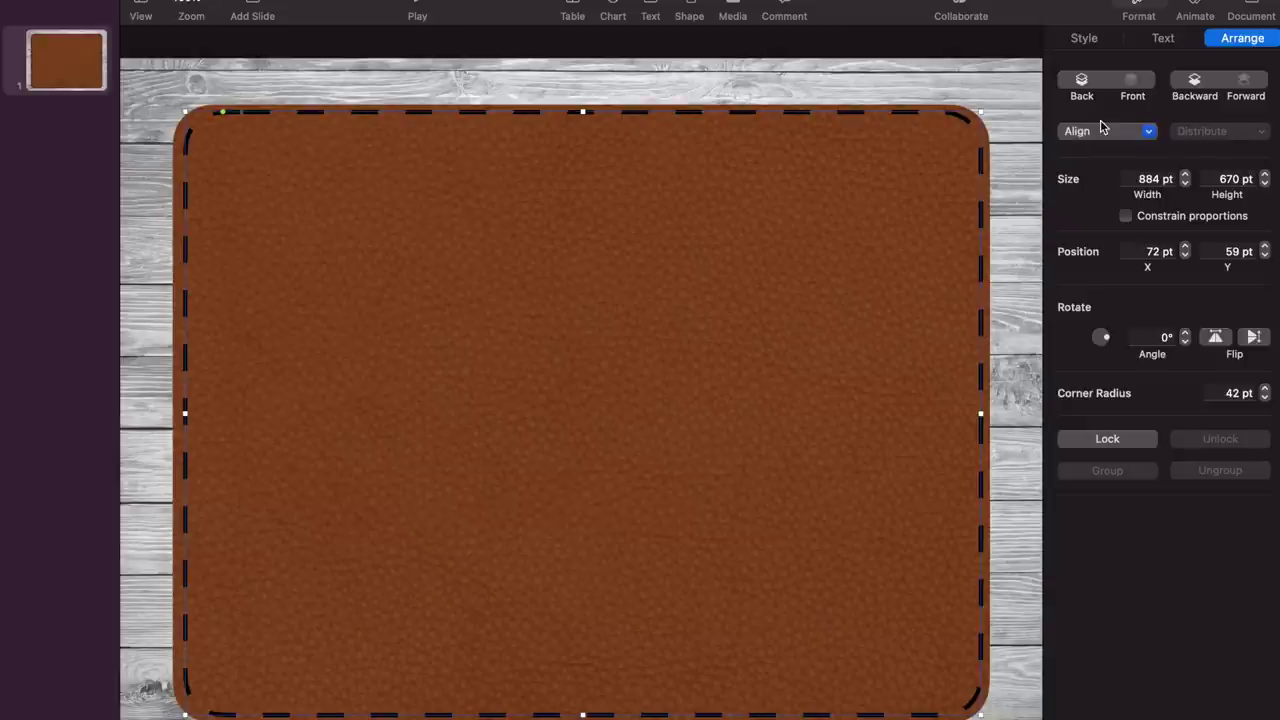
pyautogui.click(1106, 44)
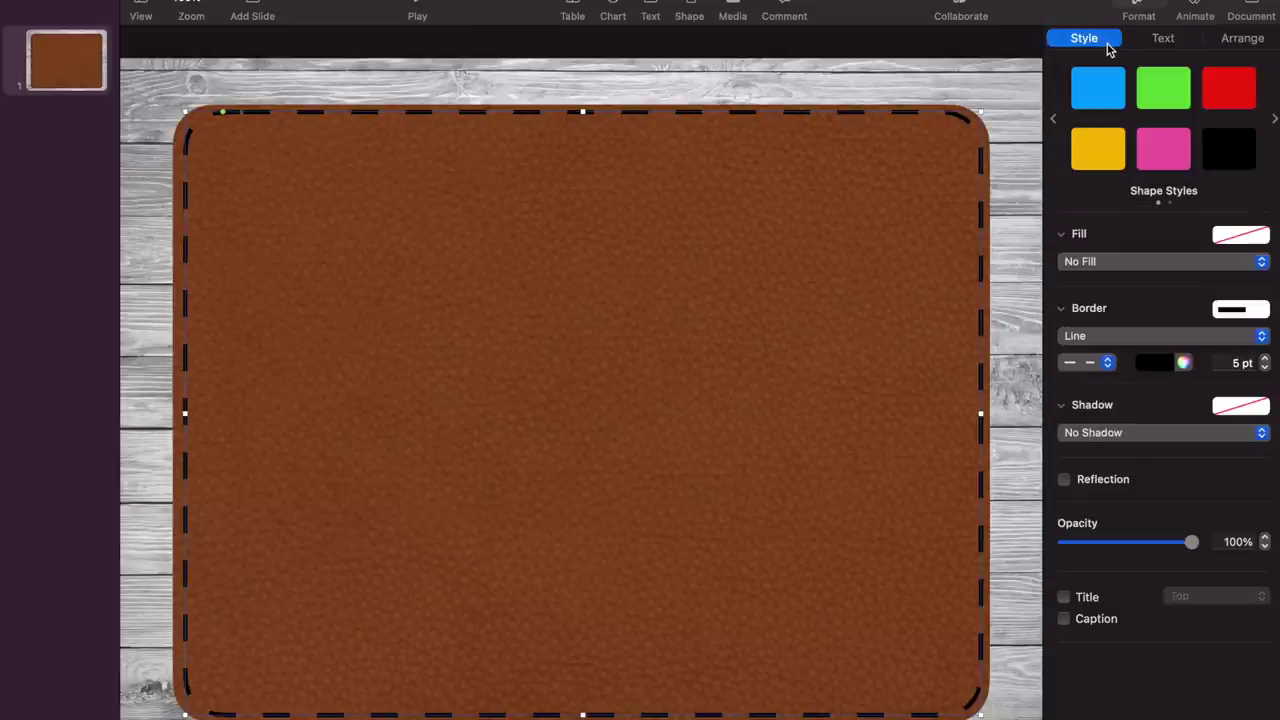
pyautogui.click(1264, 368)
pyautogui.click(1264, 368)
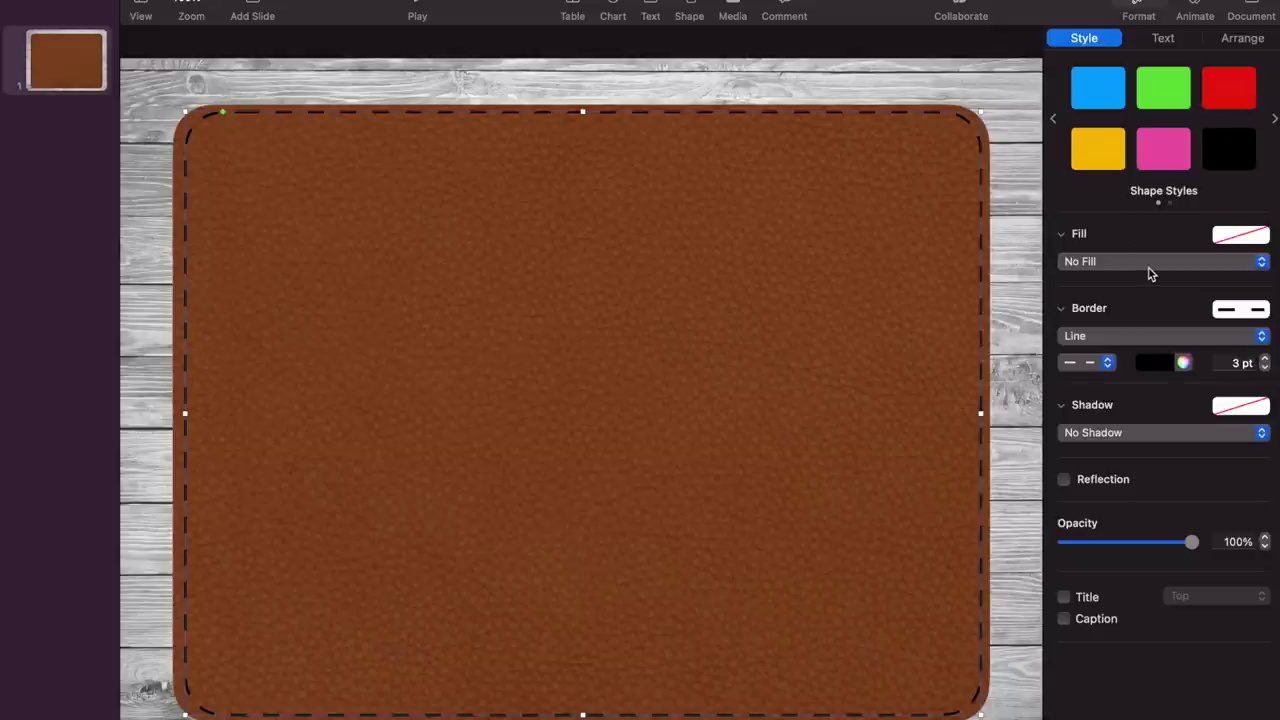
# Color the dashed outline a pale yellow so it looks like stitching on the leather cover.
pyautogui.click(1182, 362)
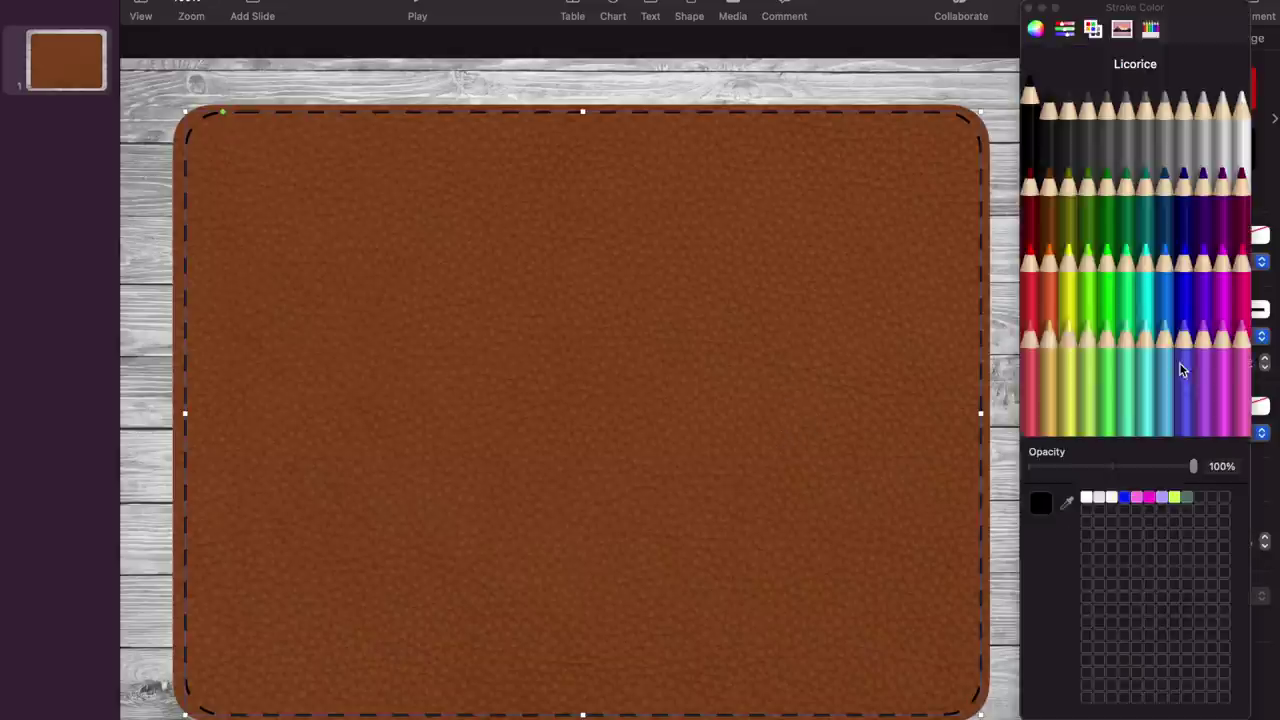
pyautogui.click(1050, 352)
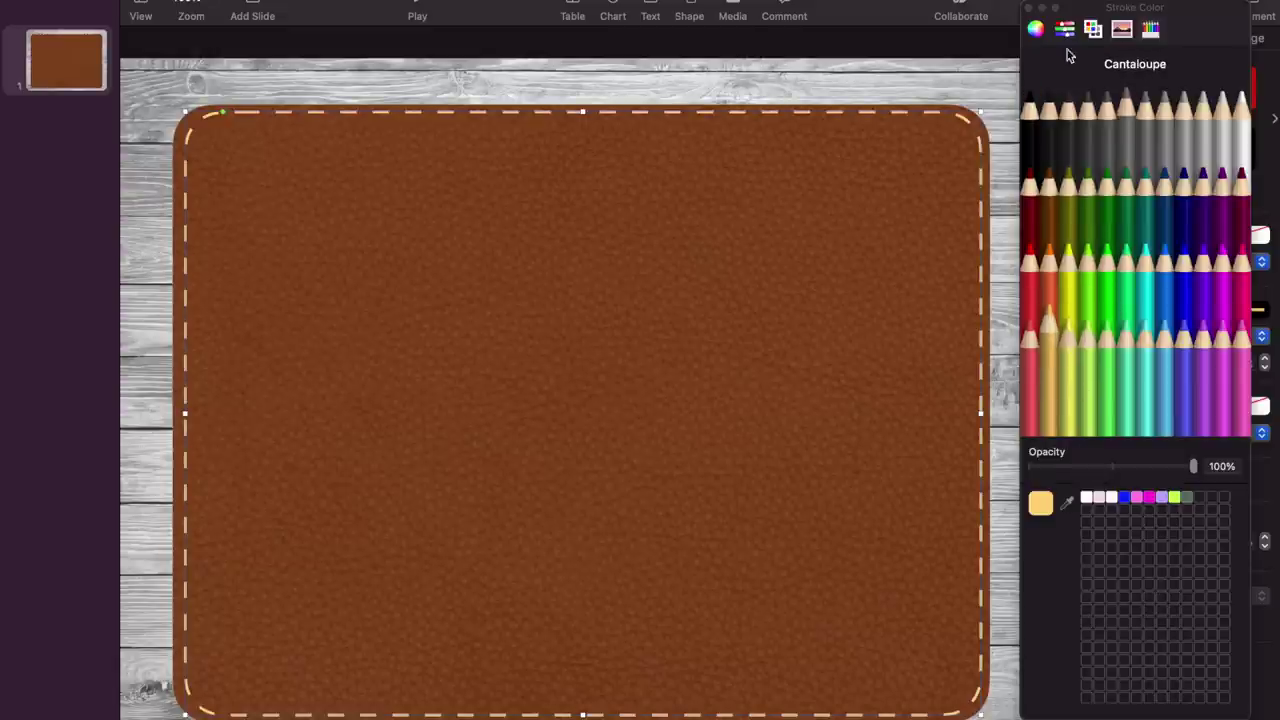
pyautogui.click(1036, 29)
pyautogui.click(1162, 190)
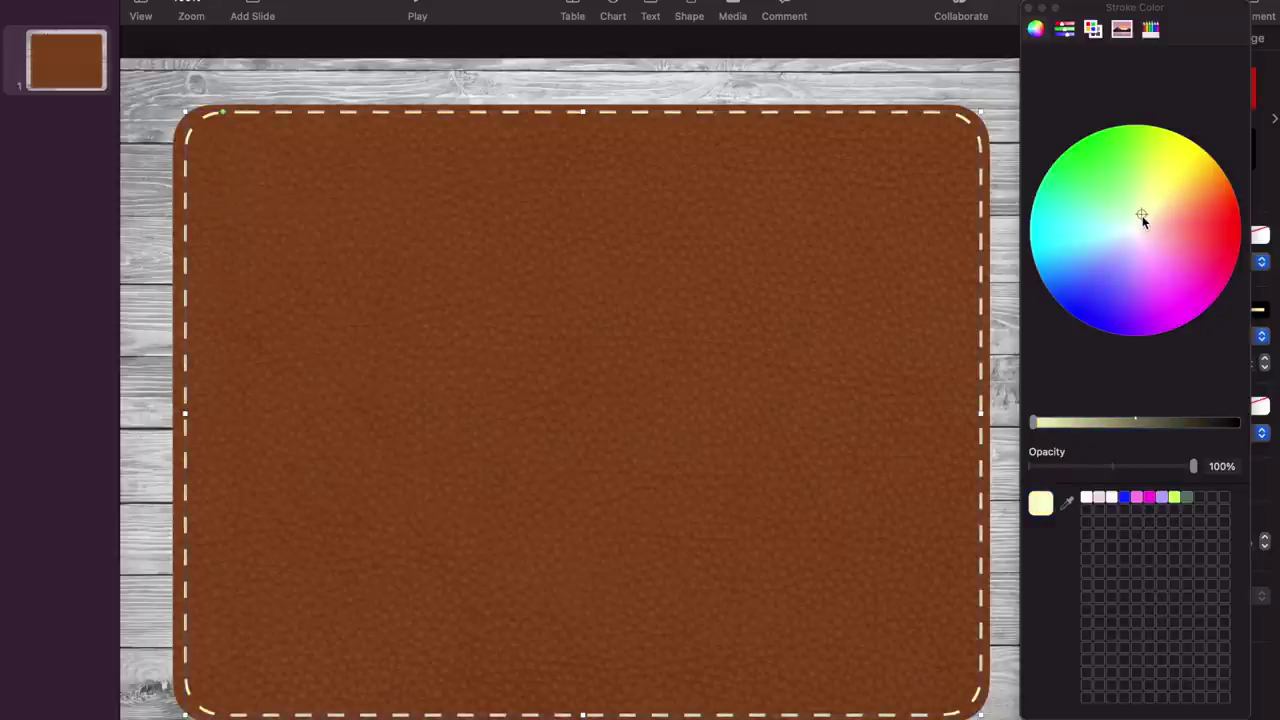
pyautogui.click(1029, 8)
pyautogui.click(973, 79)
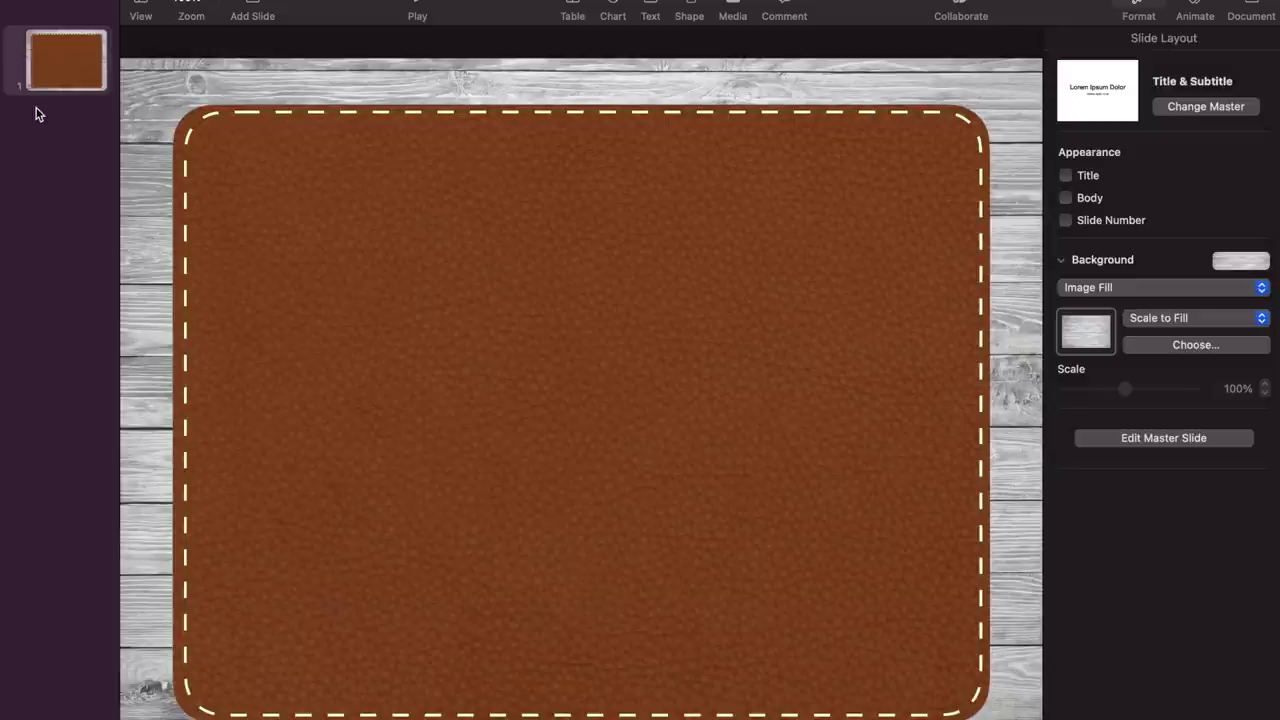
# Switch to Finder, search This Mac for "binder rings" and open the binder rings folder.
pyautogui.moveTo(44, 8)
pyautogui.click(44, 12)
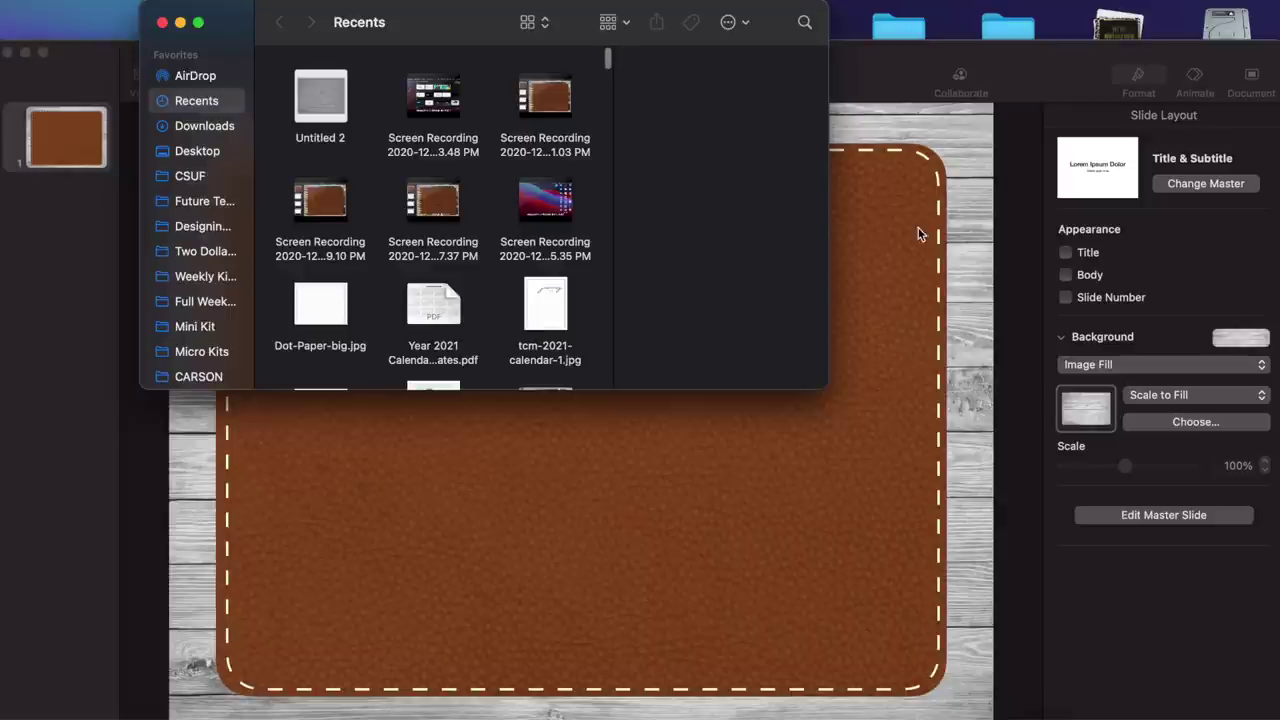
pyautogui.click(801, 30)
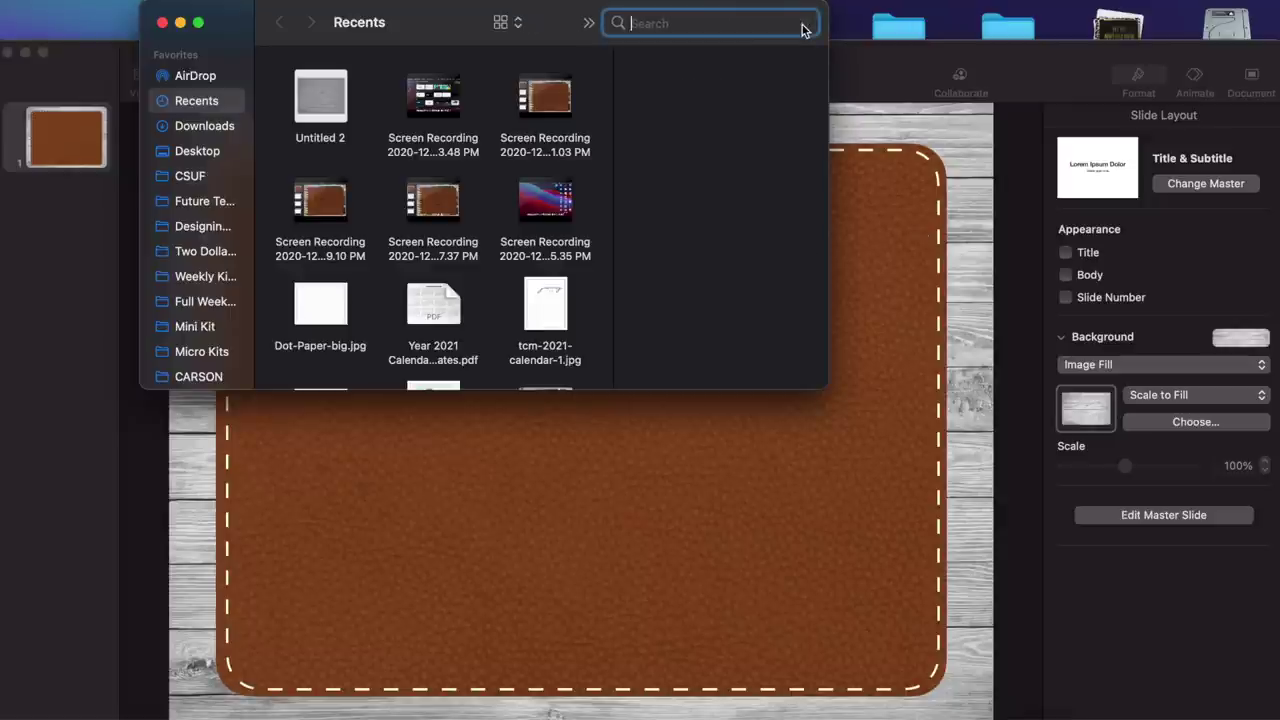
pyautogui.write('bind')
pyautogui.write('er')
pyautogui.write(' ri')
pyautogui.write('nga')
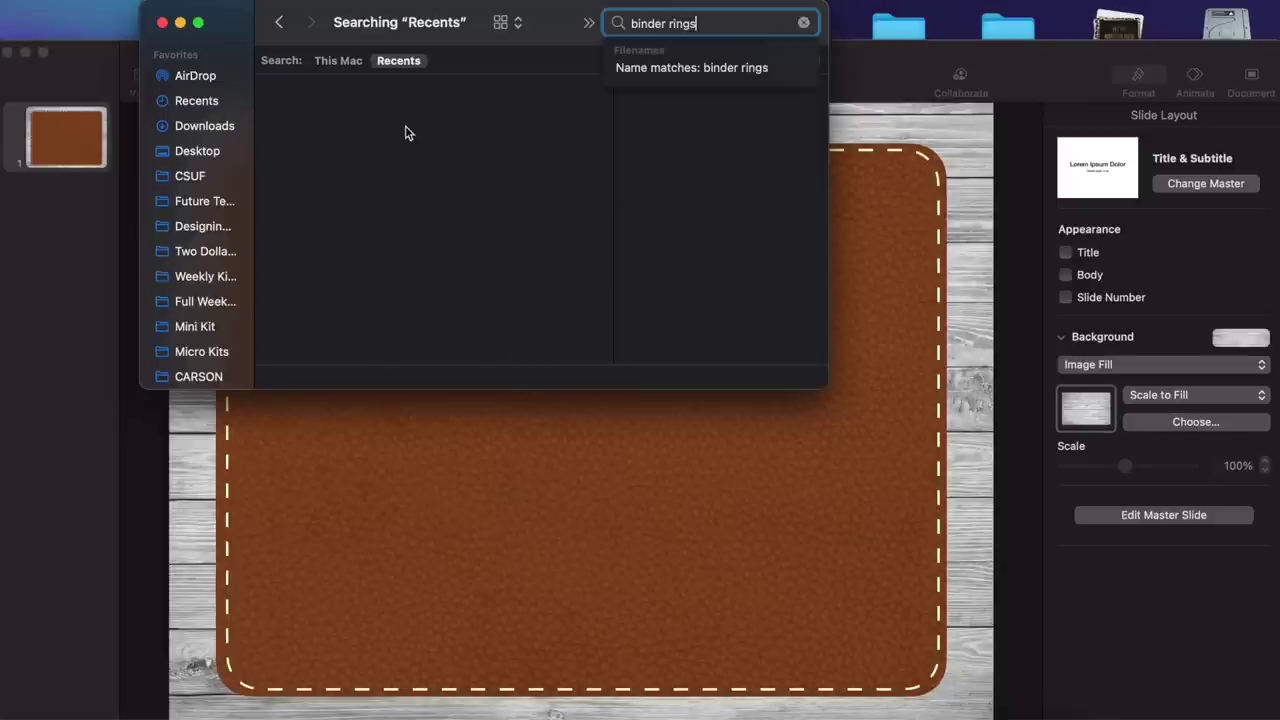
pyautogui.click(336, 62)
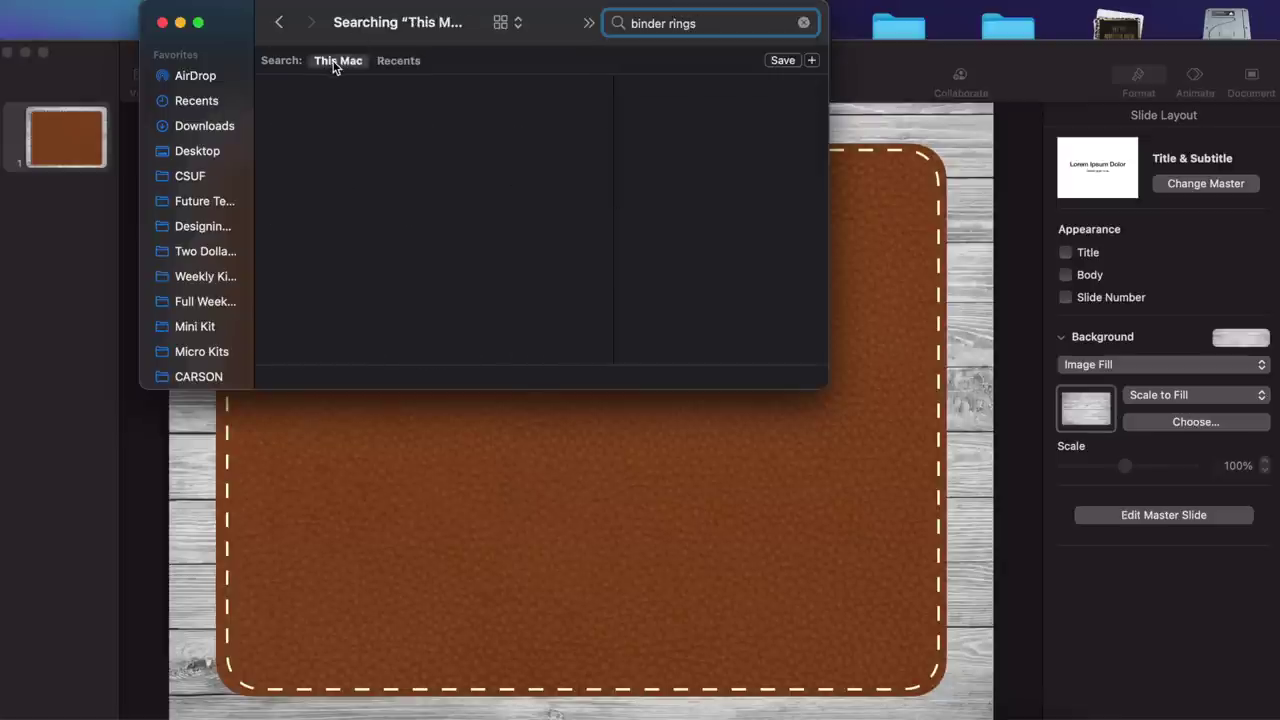
pyautogui.doubleClick(316, 125)
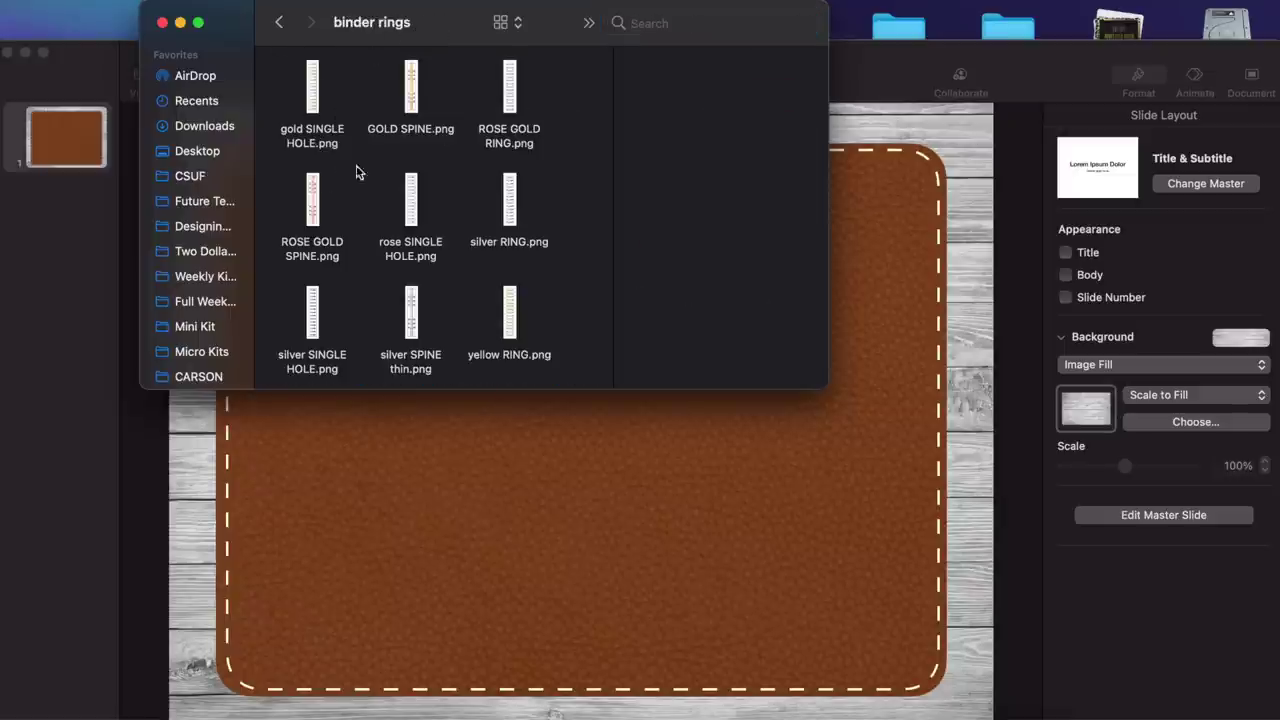
# Add gold SINGLE HOLE.png to the Keynote slide and position the rings over the cover's left edge, with Keynote in full screen.
pyautogui.moveTo(314, 91); pyautogui.dragTo(185, 475)
pyautogui.click(162, 22)
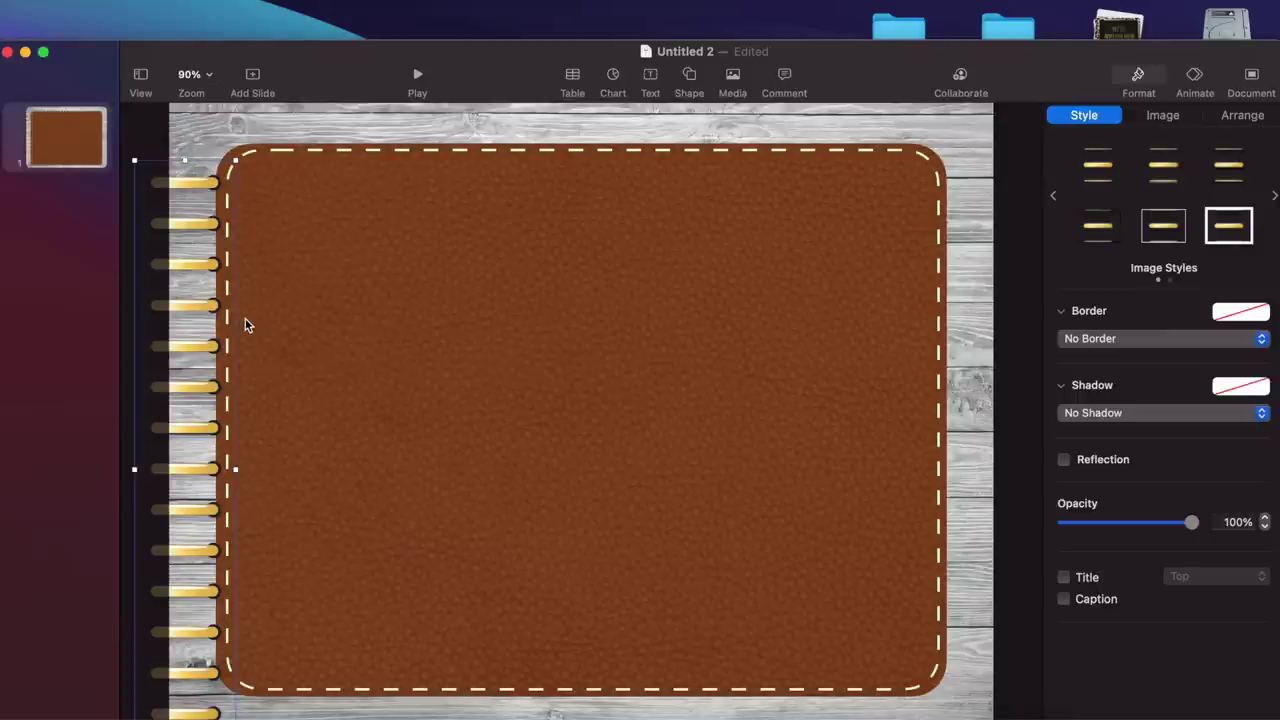
pyautogui.moveTo(207, 228); pyautogui.dragTo(251, 225)
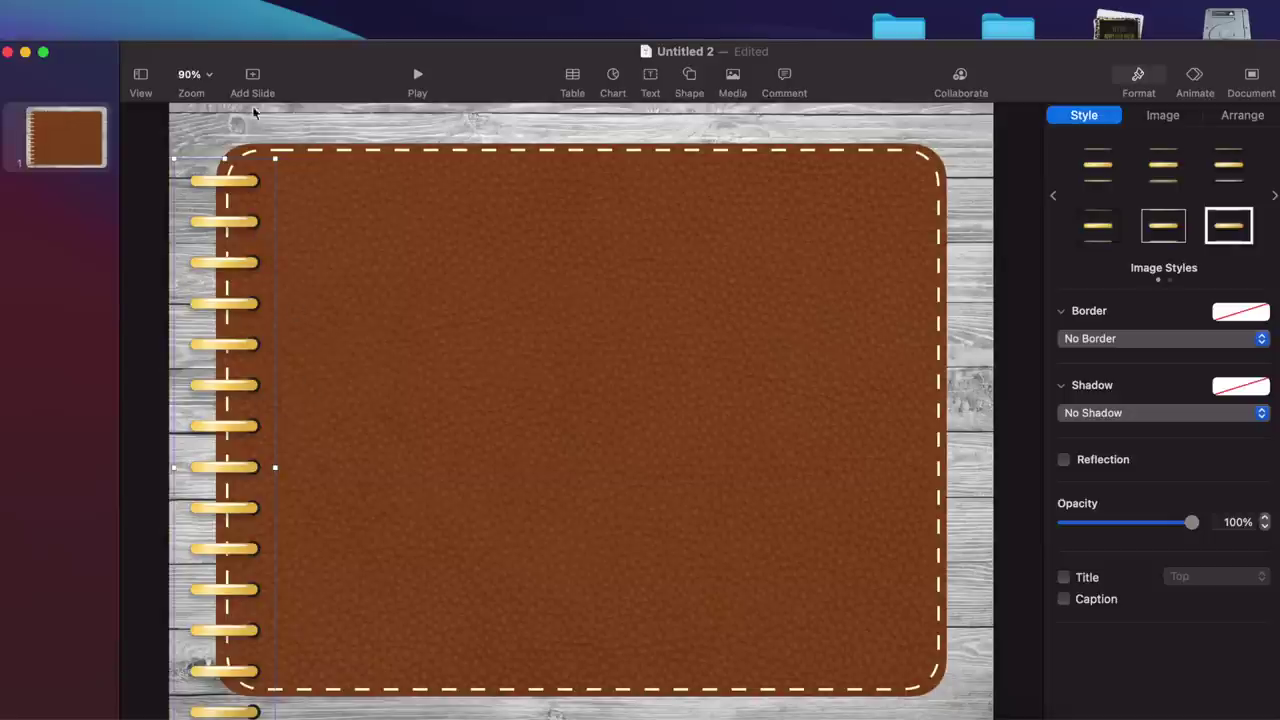
pyautogui.click(44, 51)
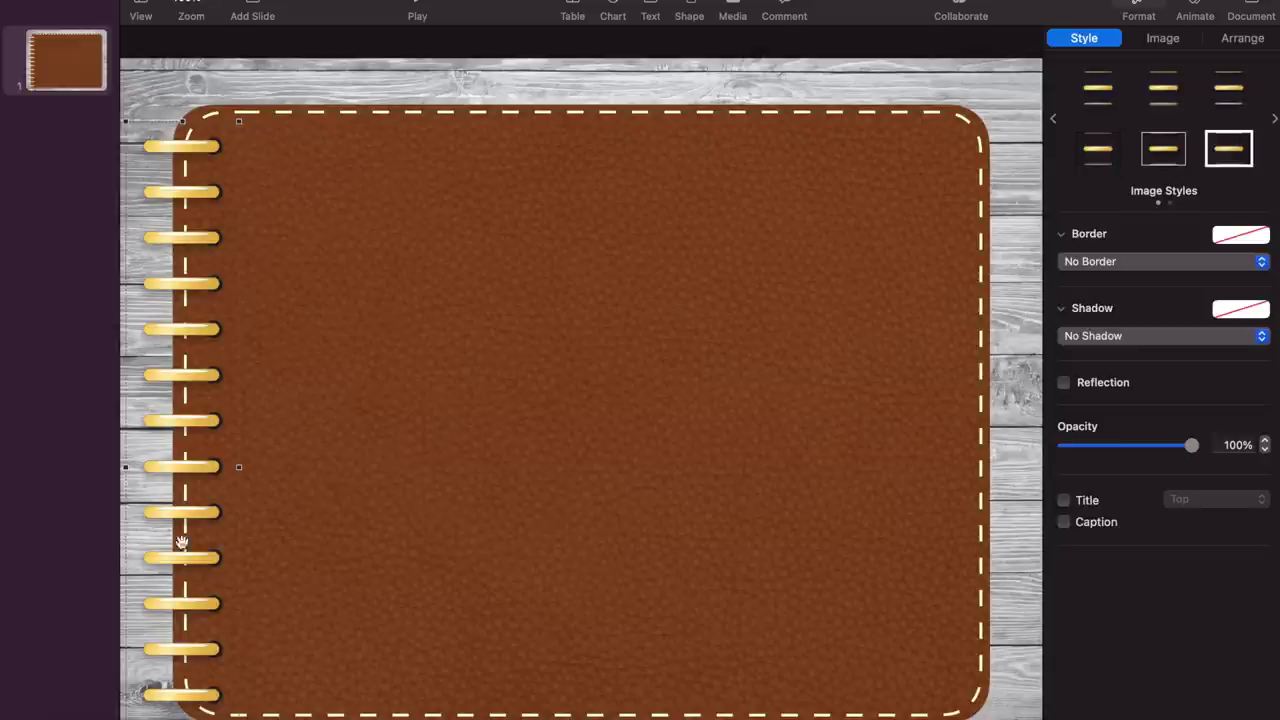
# Mask the gold ring image to nine rings, then resize and position it along the leather cover's left edge.
pyautogui.moveTo(183, 121); pyautogui.dragTo(181, 401)
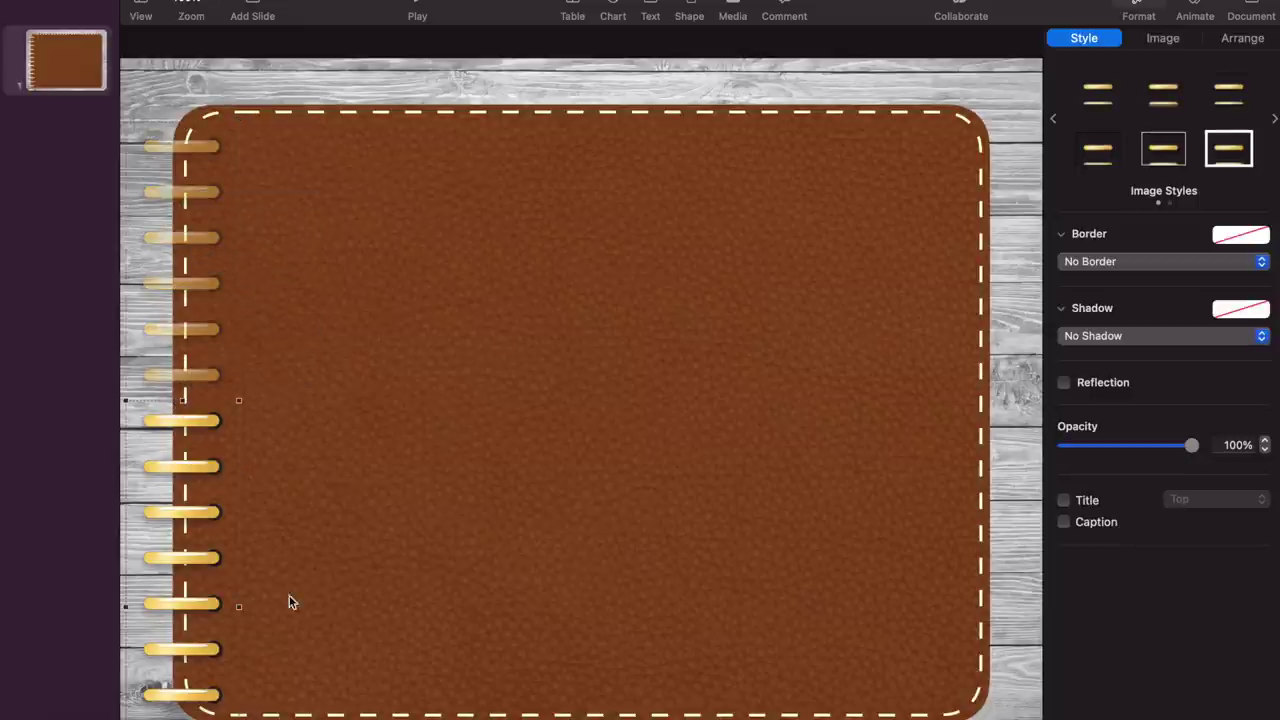
pyautogui.moveTo(186, 697); pyautogui.dragTo(186, 460)
pyautogui.moveTo(236, 578); pyautogui.dragTo(197, 657)
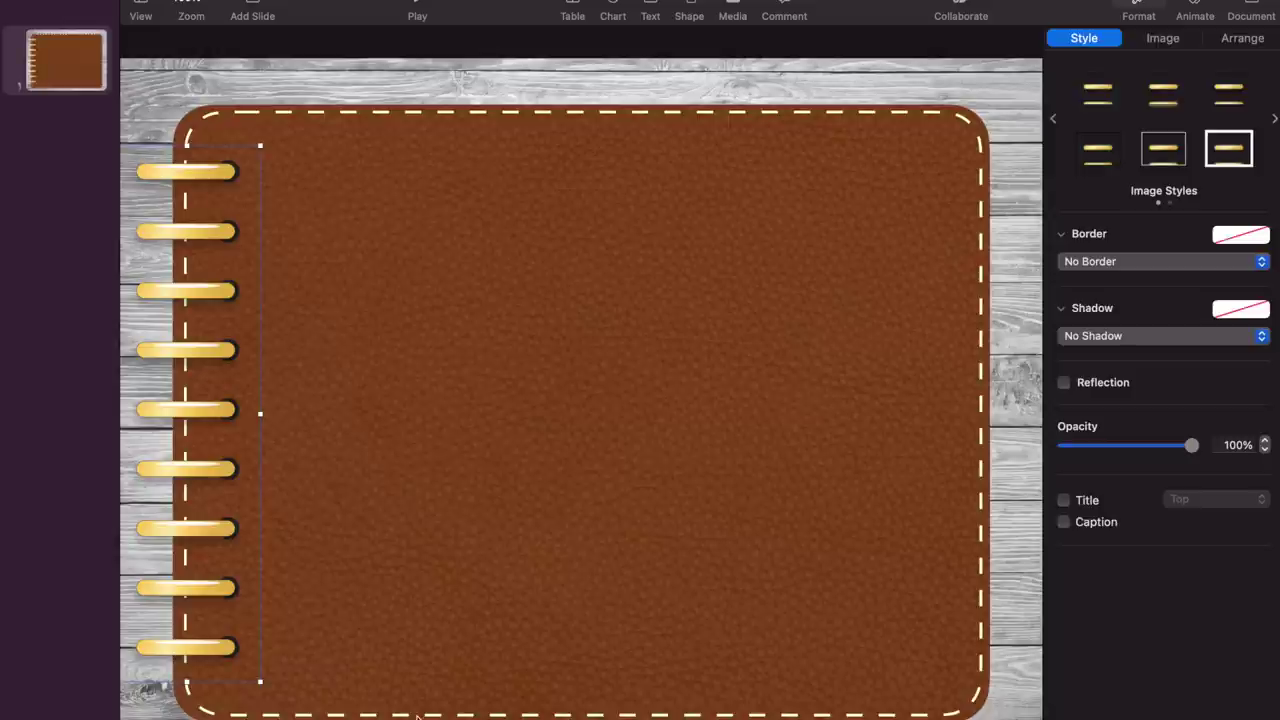
pyautogui.moveTo(223, 471)
pyautogui.mouseDown()
pyautogui.moveTo(208, 477)
pyautogui.moveTo(220, 476)
pyautogui.mouseUp()
pyautogui.moveTo(261, 684); pyautogui.dragTo(231, 663)
pyautogui.moveTo(218, 655); pyautogui.dragTo(193, 630)
# Adjust the ring image's mask to show ten rings and center the strip vertically along the cover's left edge.
pyautogui.doubleClick(192, 628)
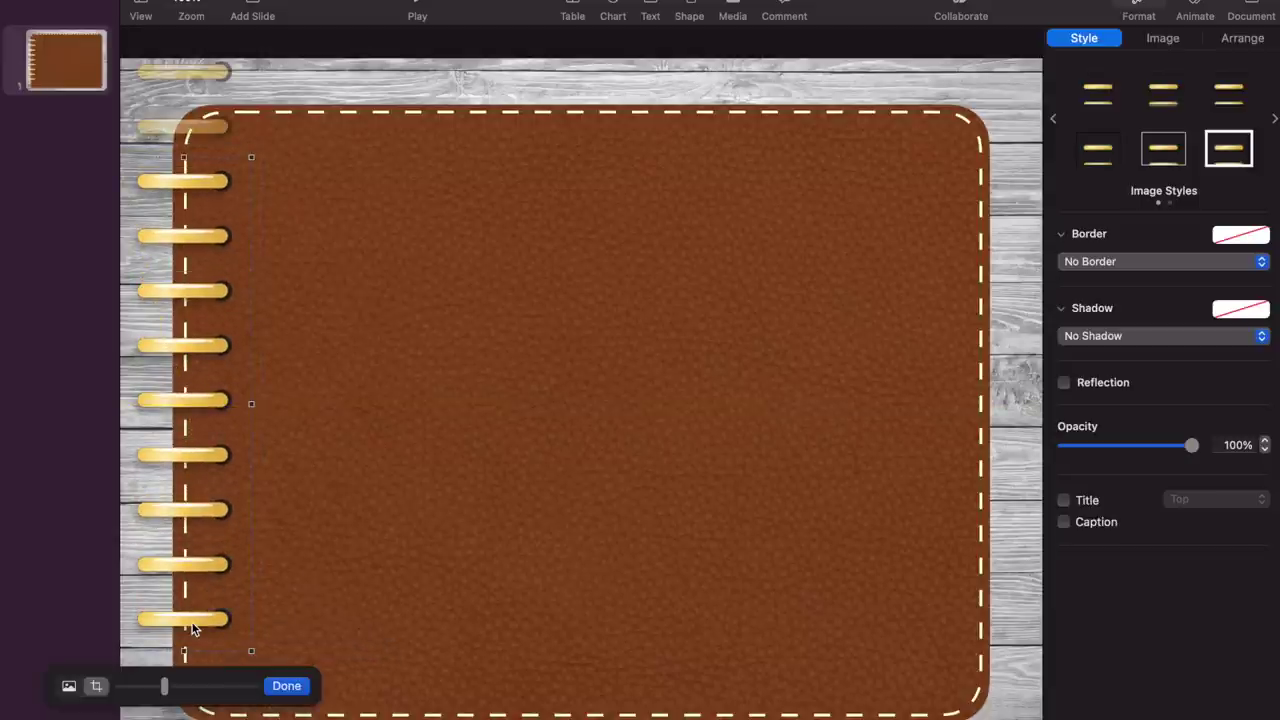
pyautogui.moveTo(182, 678); pyautogui.dragTo(163, 560)
pyautogui.moveTo(184, 157)
pyautogui.mouseDown()
pyautogui.moveTo(184, 95)
pyautogui.moveTo(190, 148)
pyautogui.mouseUp()
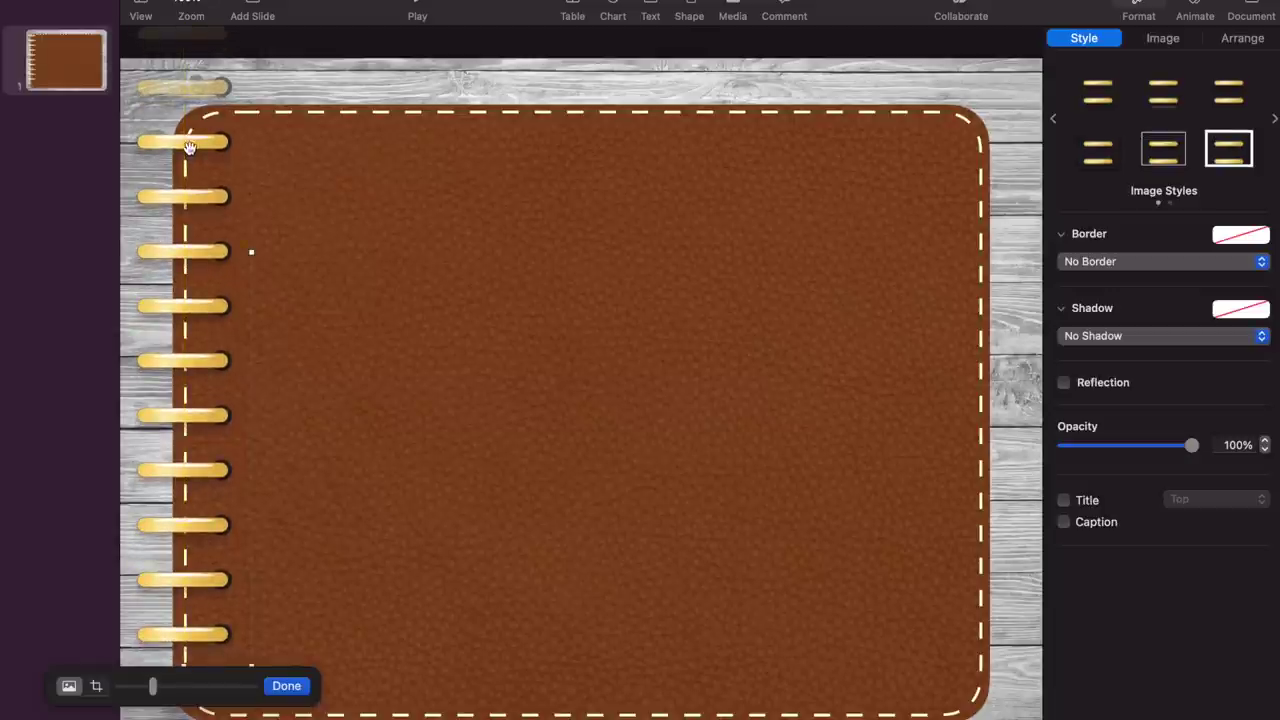
pyautogui.click(272, 686)
pyautogui.moveTo(209, 512); pyautogui.dragTo(200, 555)
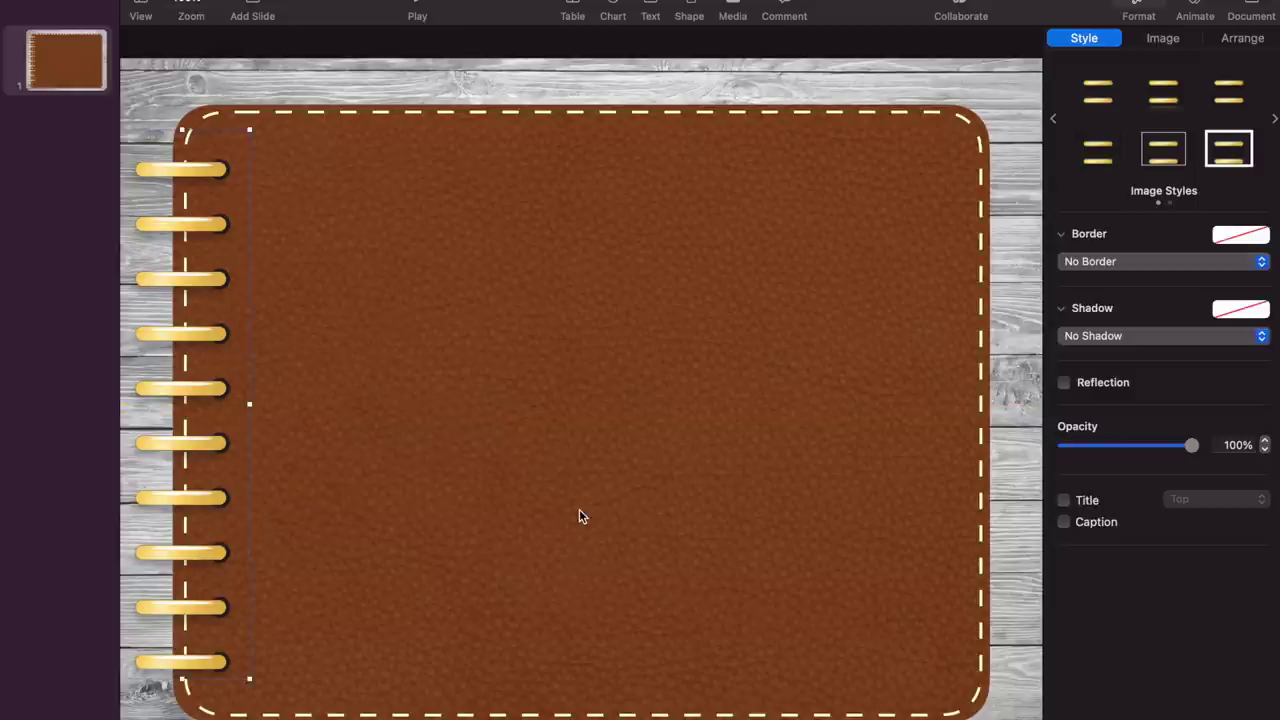
pyautogui.click(1020, 565)
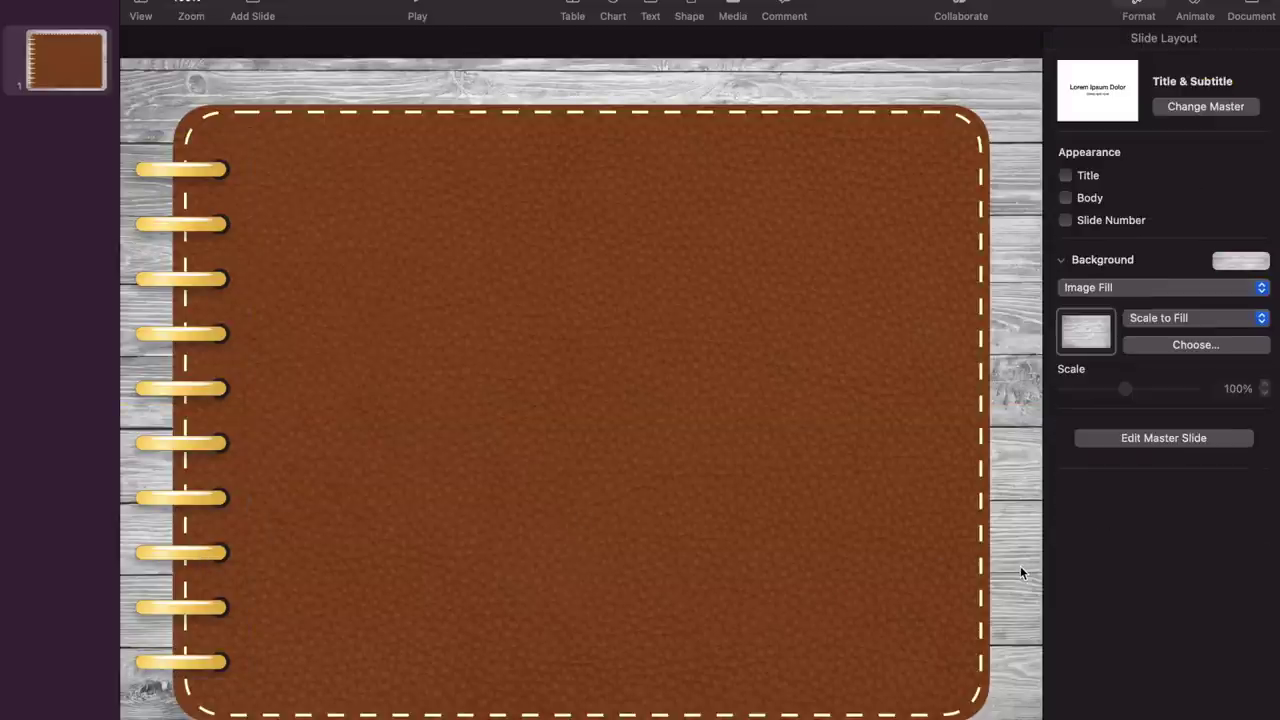
# Apply a drop shadow to the brown leather cover.
pyautogui.click(823, 530)
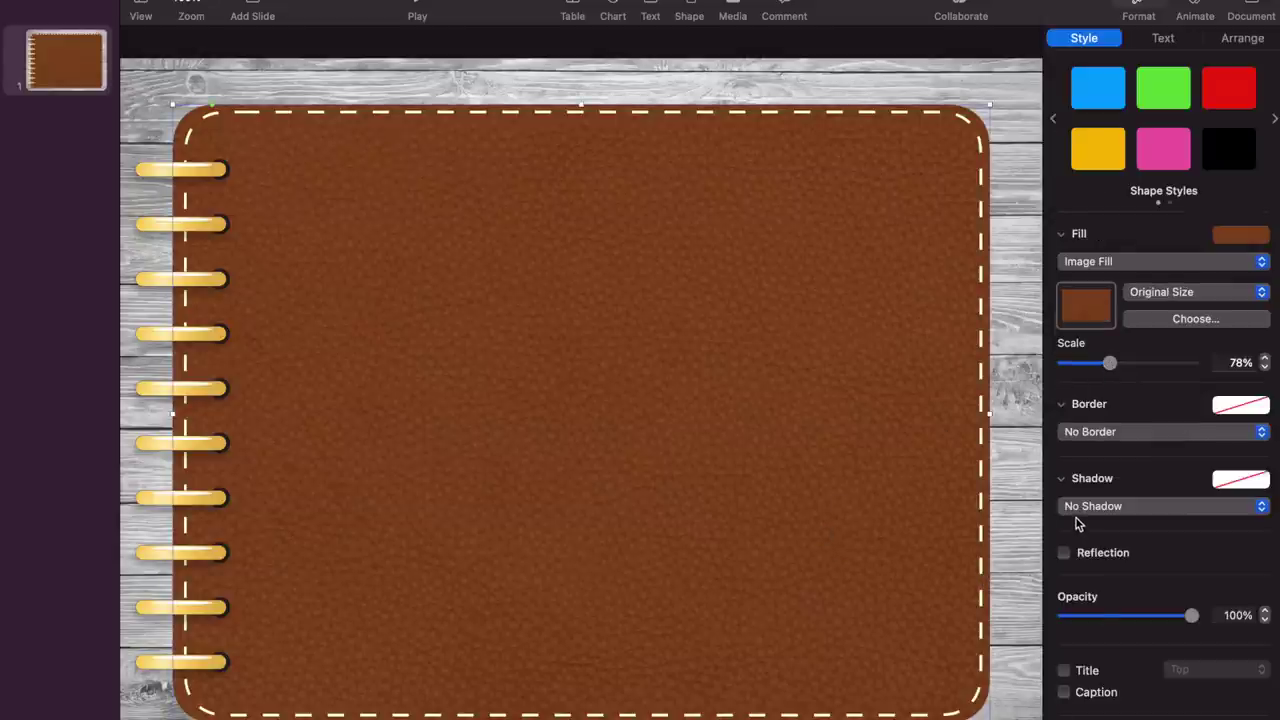
pyautogui.click(997, 221)
pyautogui.click(994, 221)
pyautogui.click(1098, 506)
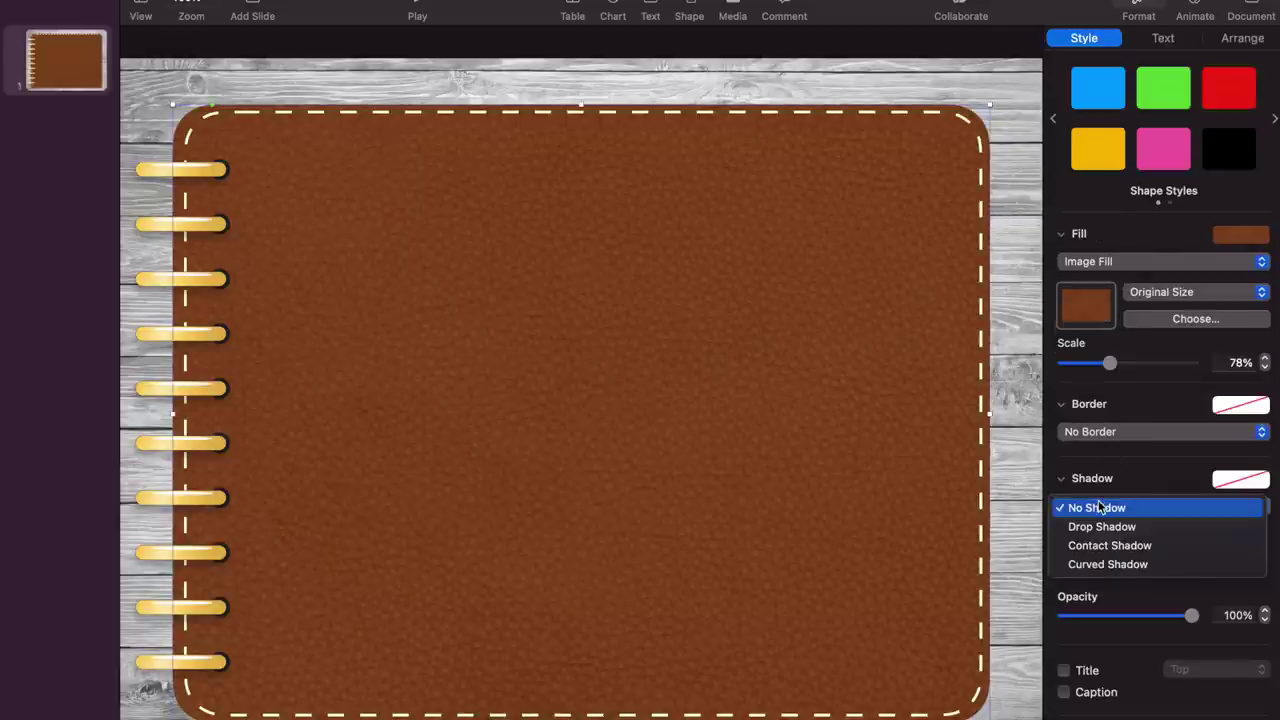
pyautogui.click(1100, 526)
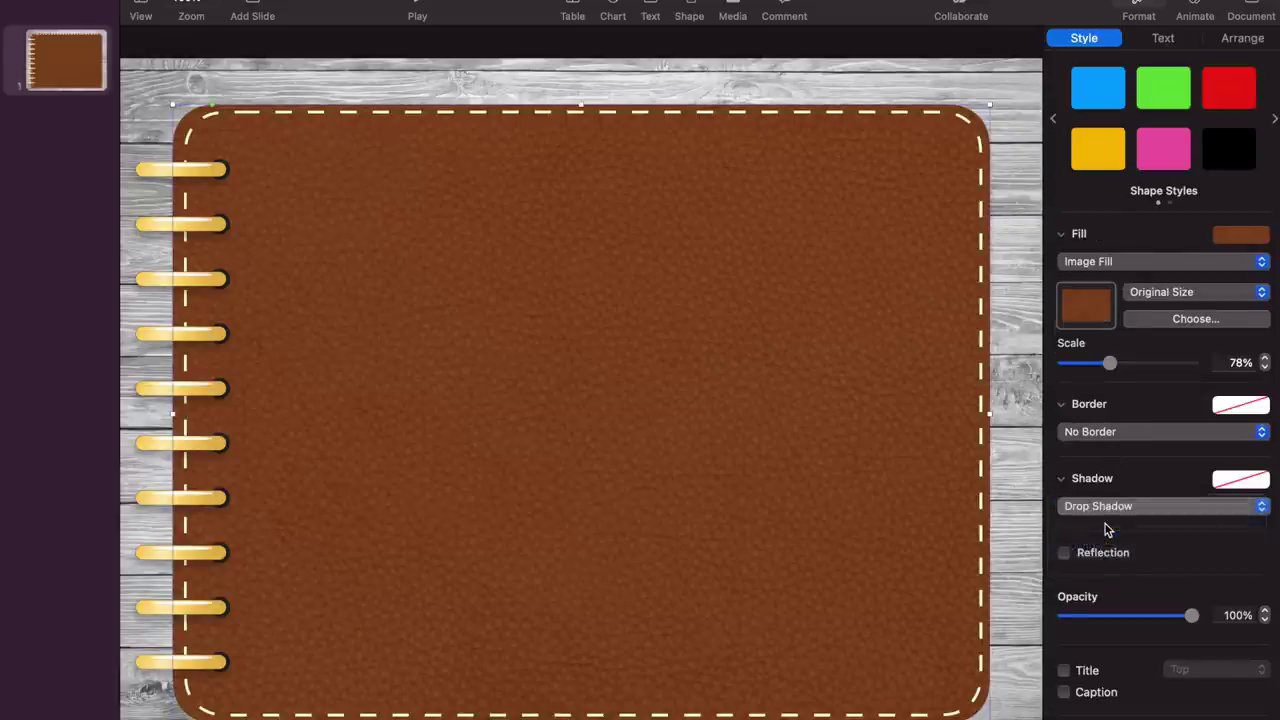
pyautogui.click(1021, 557)
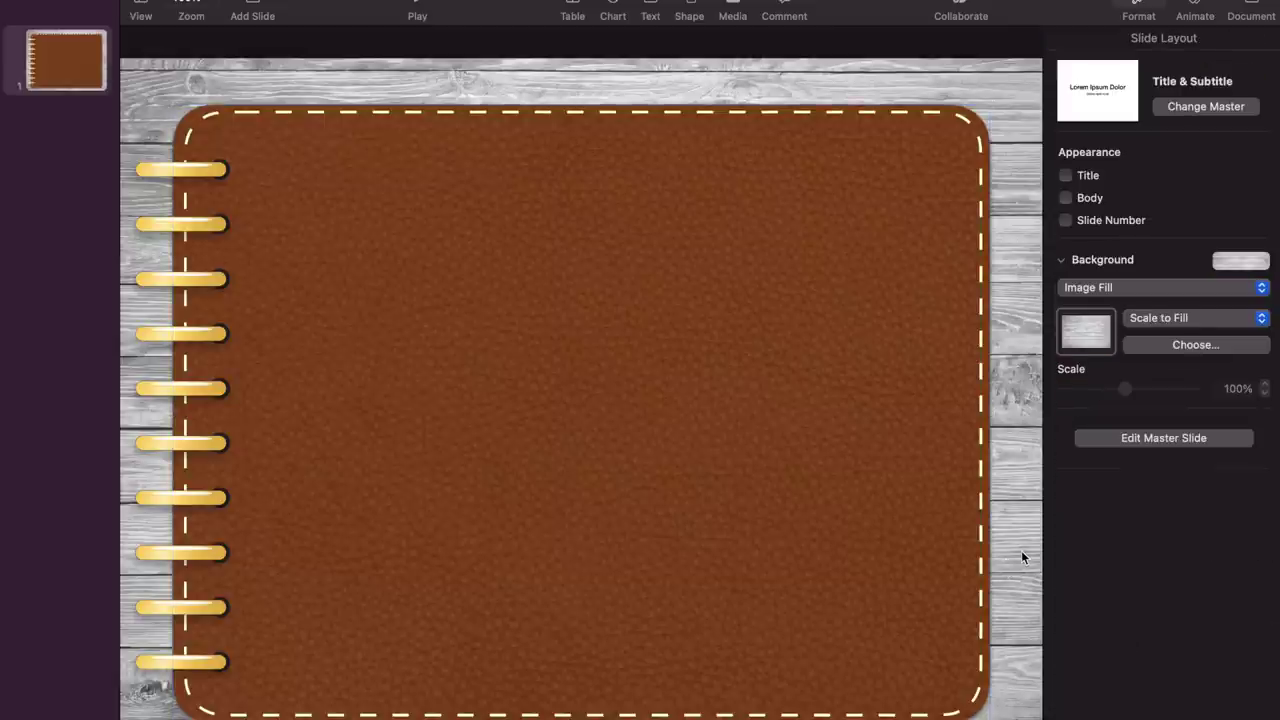
# Apply a drop shadow to the gold binder rings and nudge the cover's dashed stitching outline slightly to the left.
pyautogui.click(178, 232)
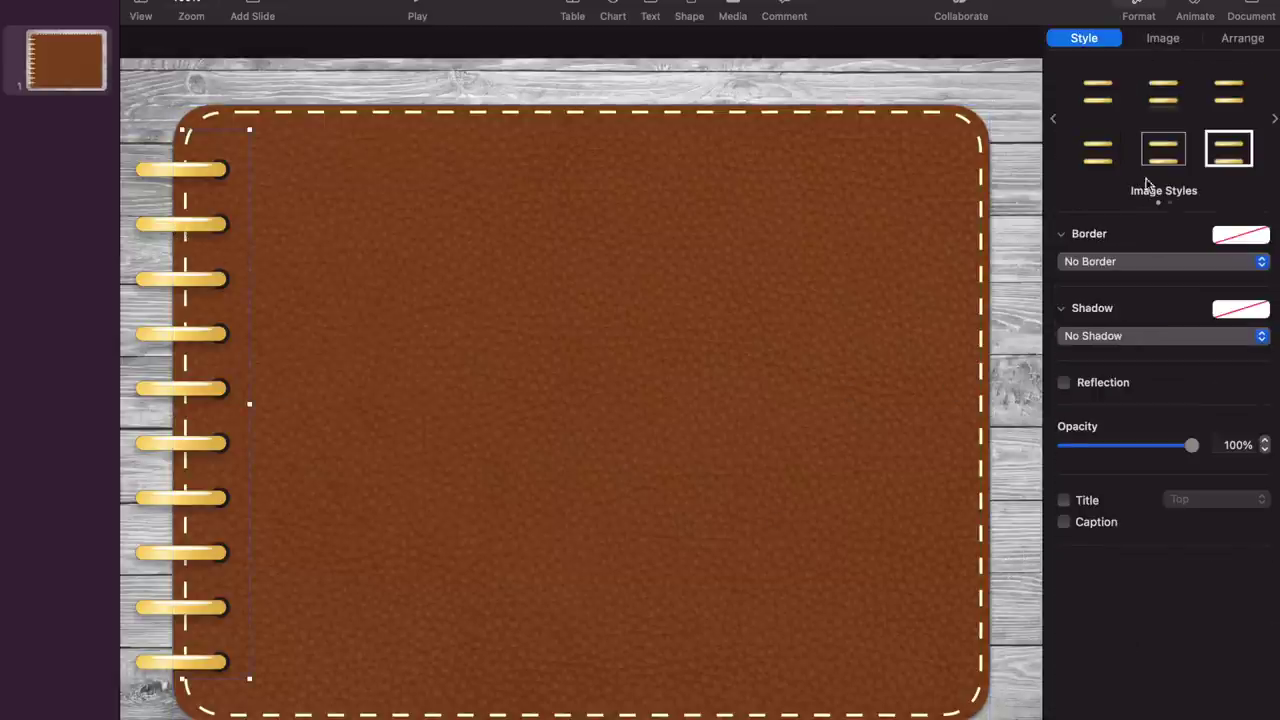
pyautogui.click(1117, 336)
pyautogui.click(1114, 357)
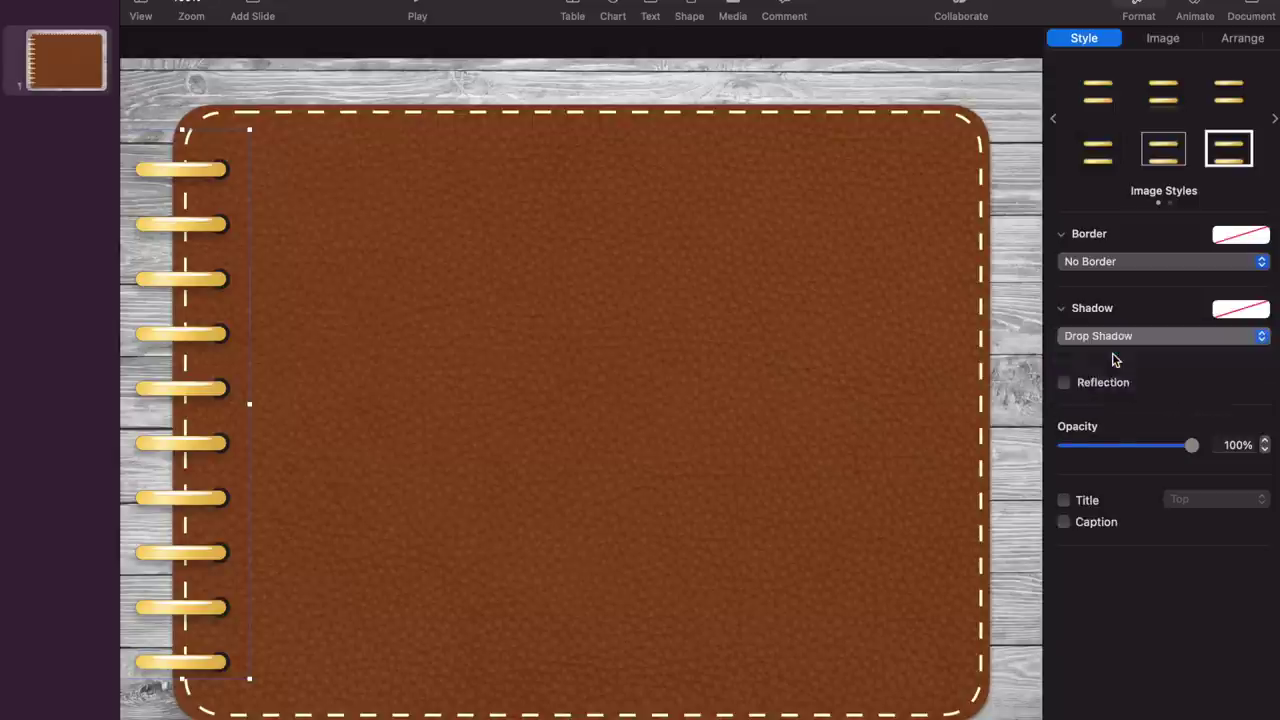
pyautogui.click(878, 351)
pyautogui.click(1000, 372)
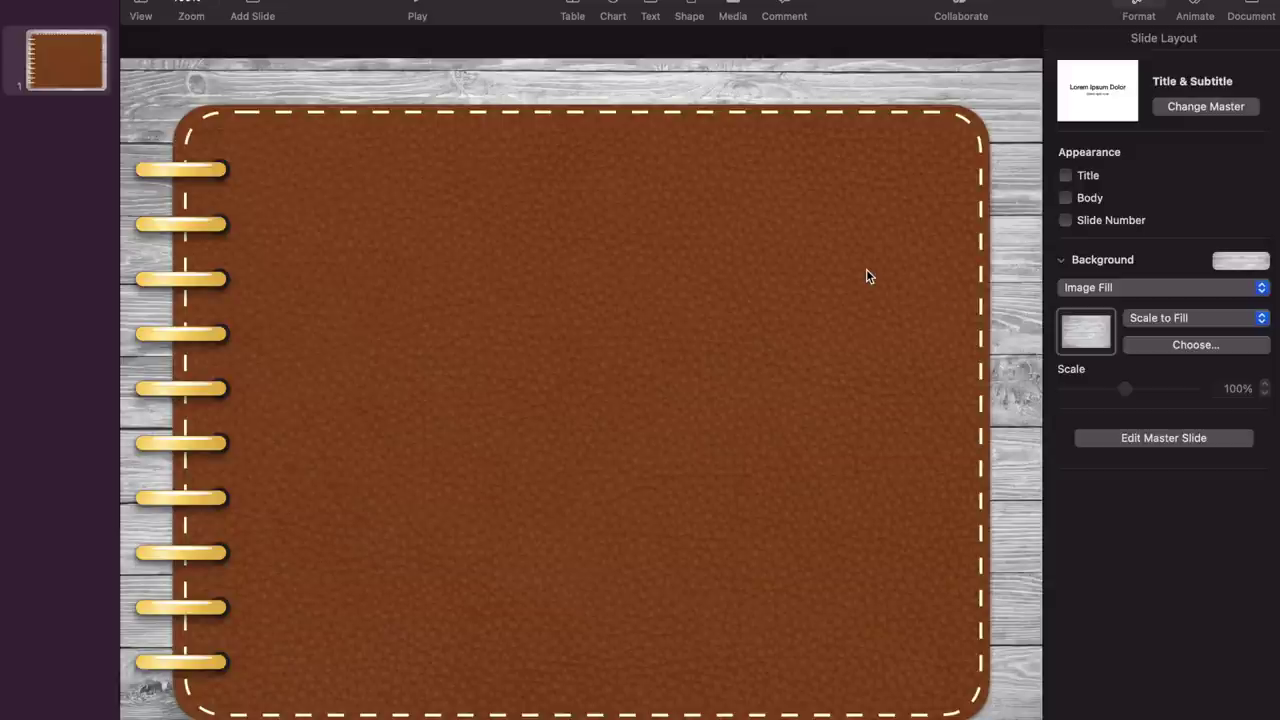
pyautogui.moveTo(981, 252); pyautogui.dragTo(981, 252)
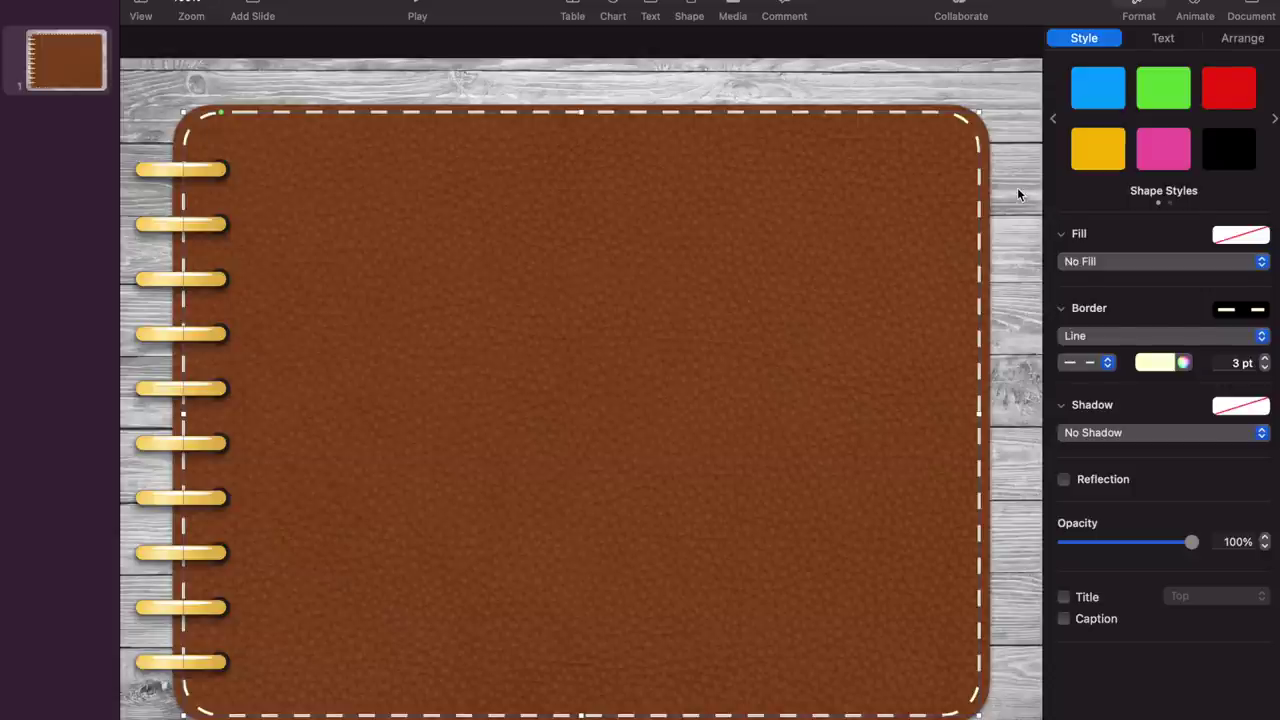
pyautogui.click(1017, 187)
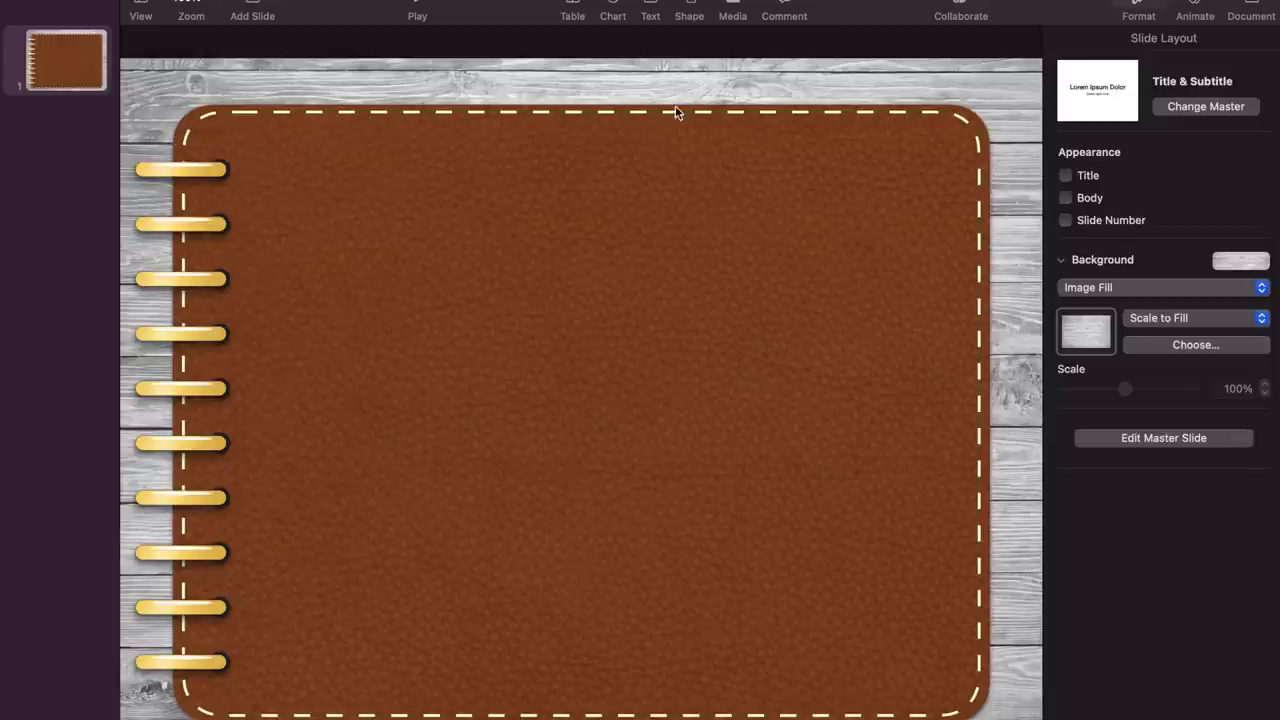
# Insert a rounded rectangle and set its size to 197 pt wide and 58 pt high.
pyautogui.click(689, 8)
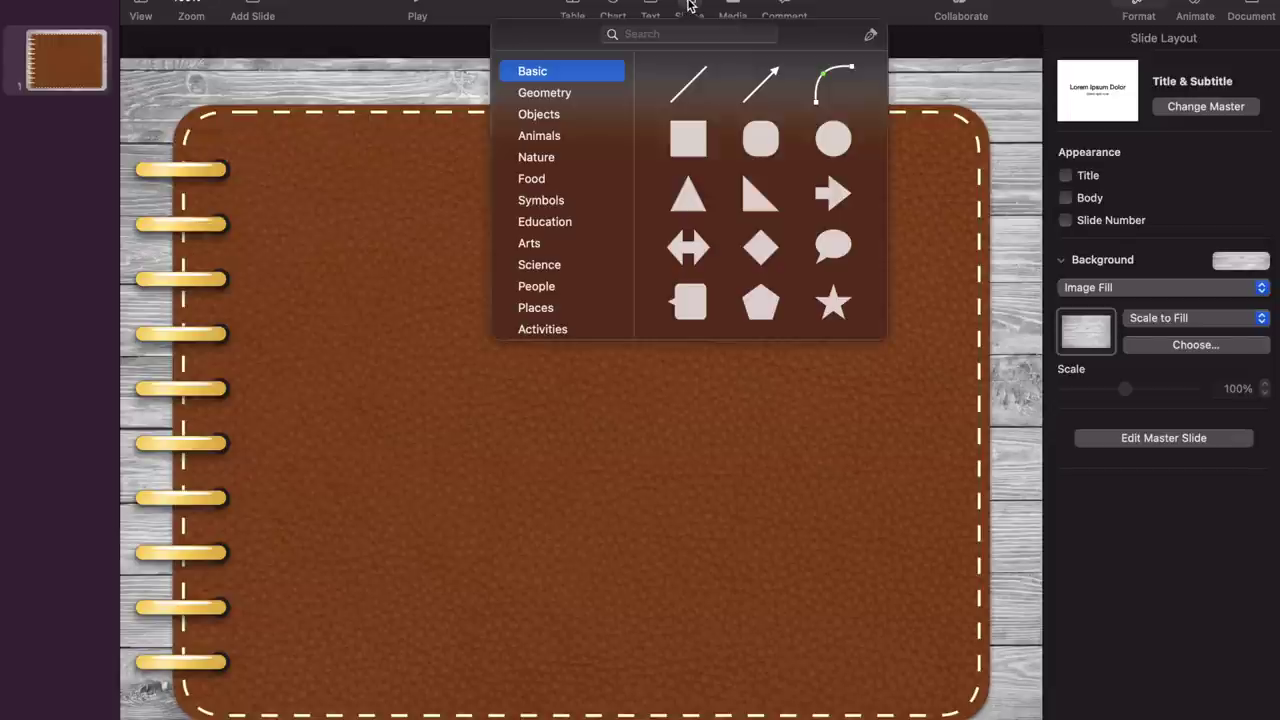
pyautogui.click(760, 140)
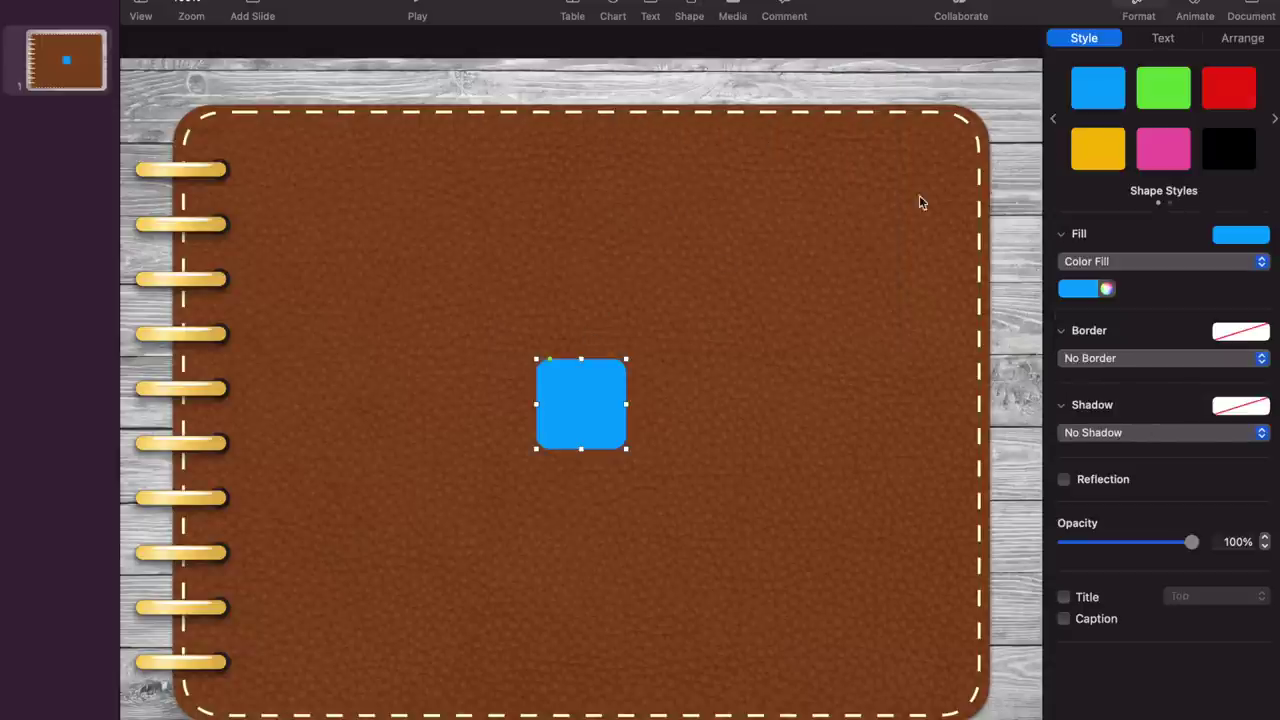
pyautogui.click(1174, 44)
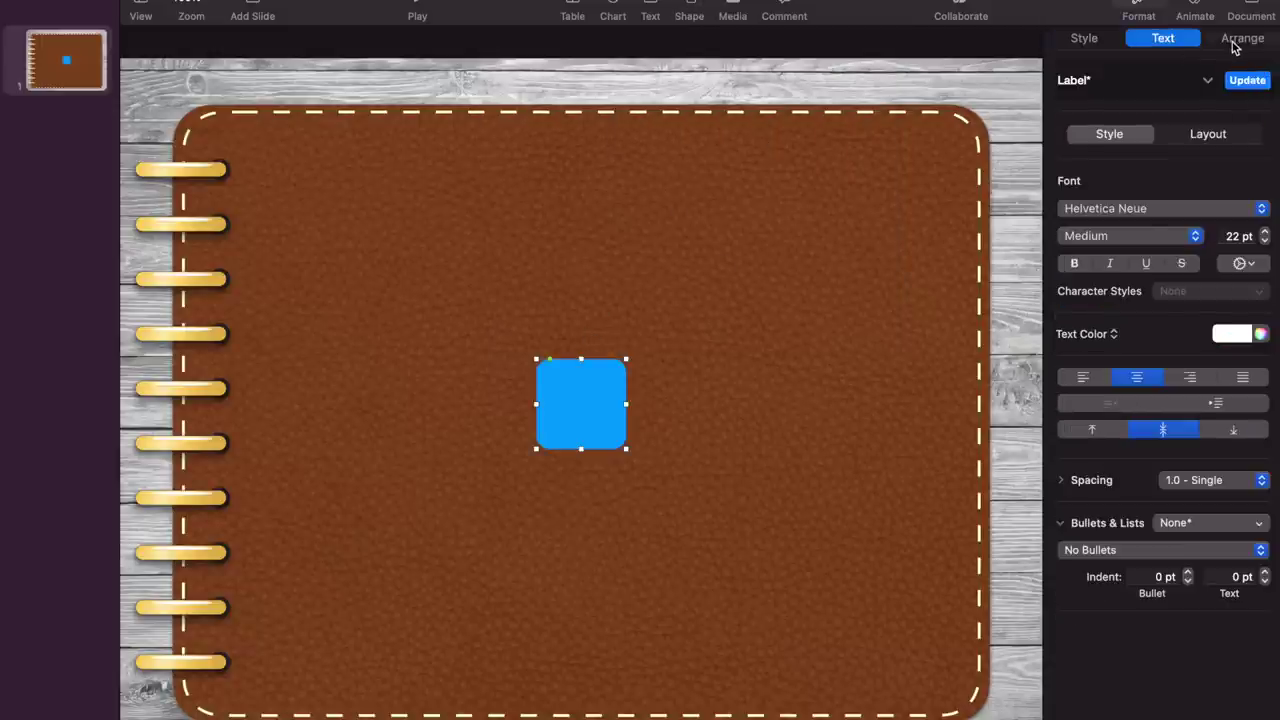
pyautogui.click(1236, 46)
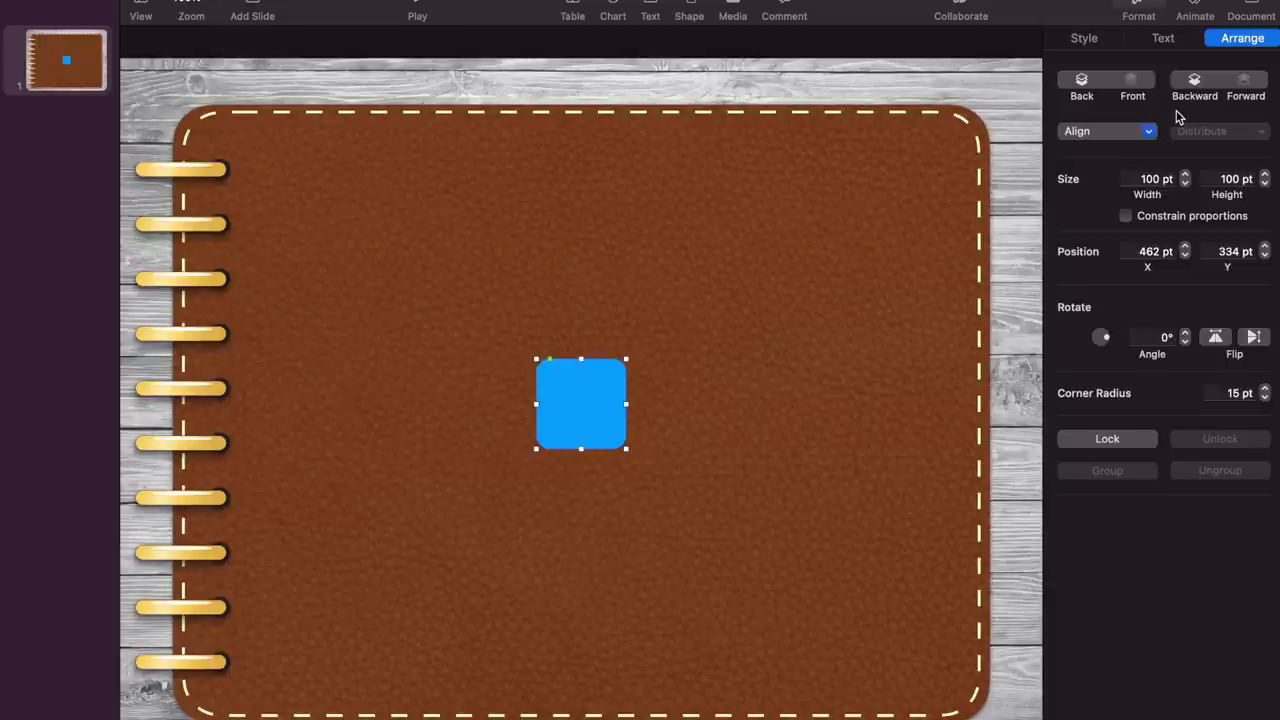
pyautogui.click(1142, 179)
pyautogui.write('197')
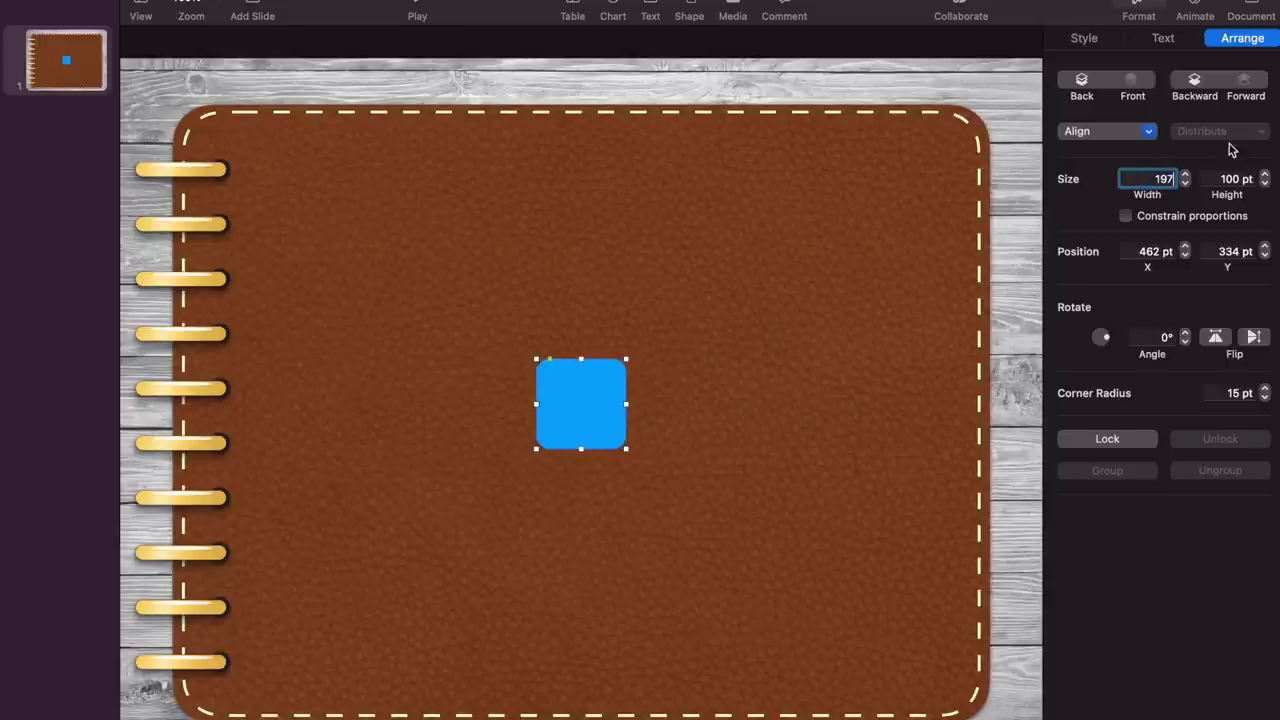
pyautogui.press('Tab')
pyautogui.write('58')
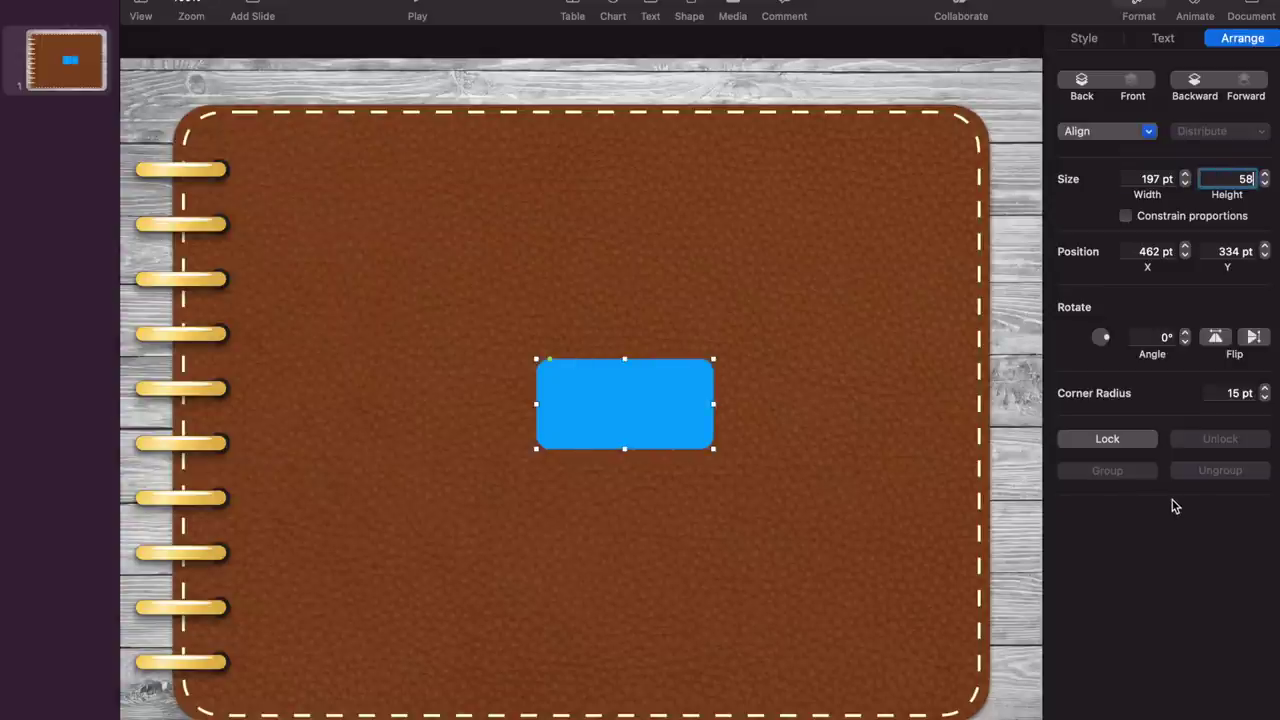
# Set the blue rounded rectangle's corner radius to 13 pt.
pyautogui.click(1236, 394)
pyautogui.press('BackSpace')
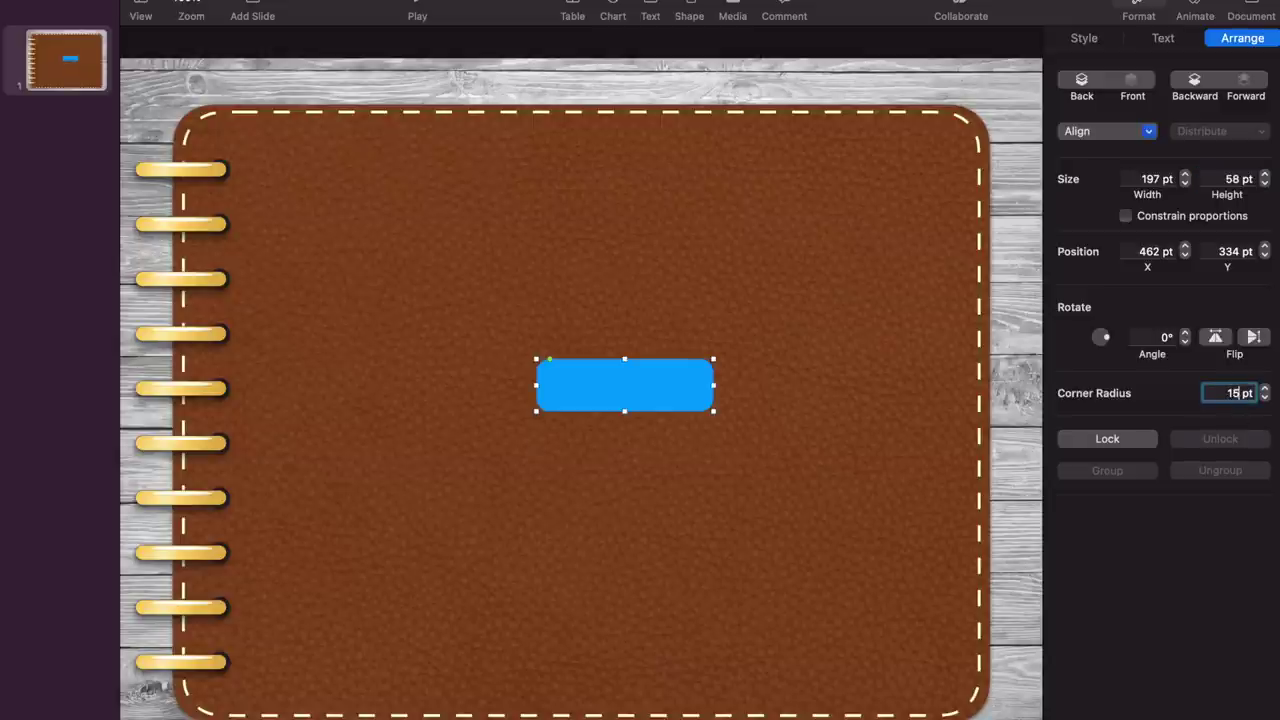
pyautogui.write('3')
pyautogui.press('Return')
pyautogui.click(1010, 399)
# Move the blue tab to the cover's upper-left edge at about X 143, Y 14 pt and send it behind the cover.
pyautogui.moveTo(594, 394); pyautogui.dragTo(308, 112)
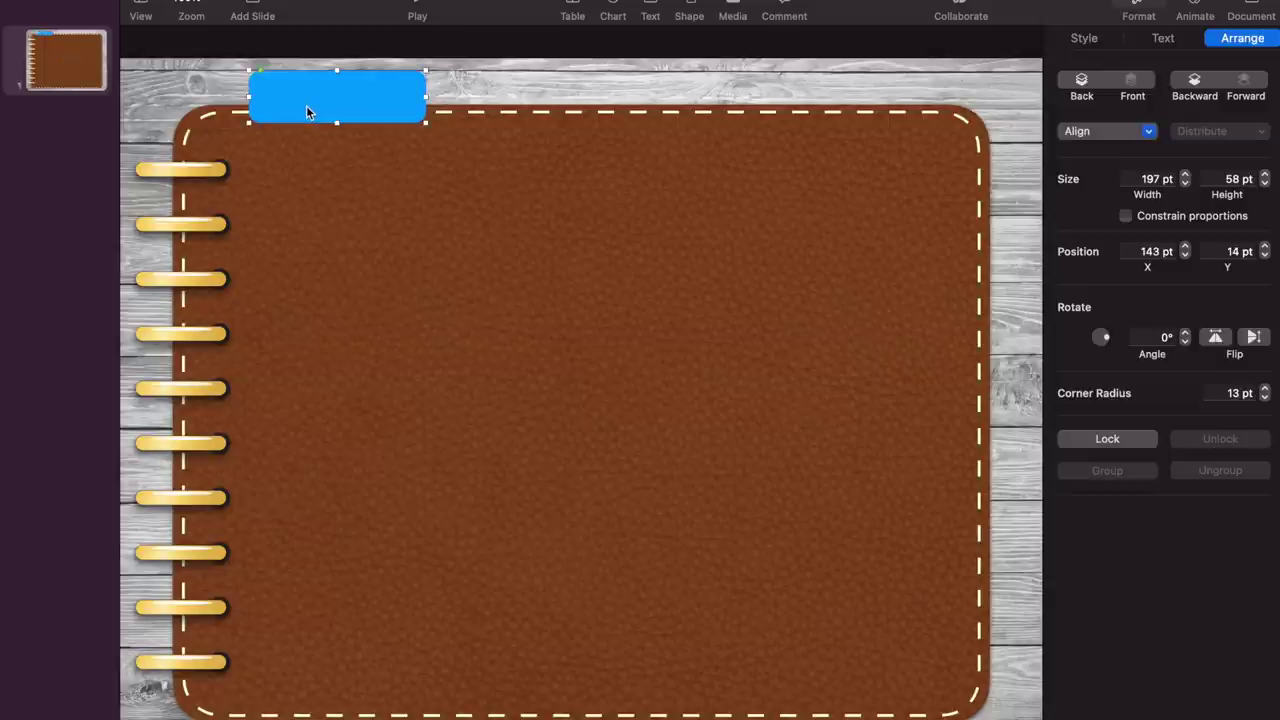
pyautogui.click(1195, 88)
pyautogui.click(1195, 88)
pyautogui.click(1081, 86)
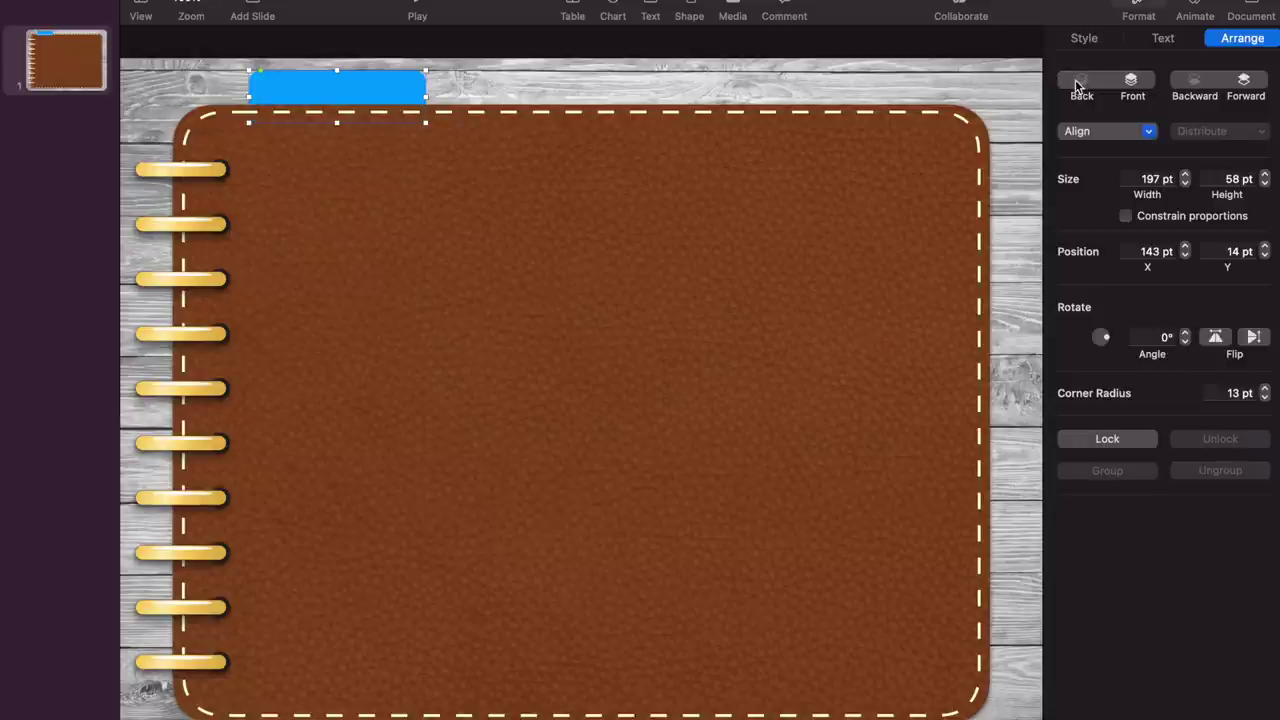
pyautogui.click(565, 96)
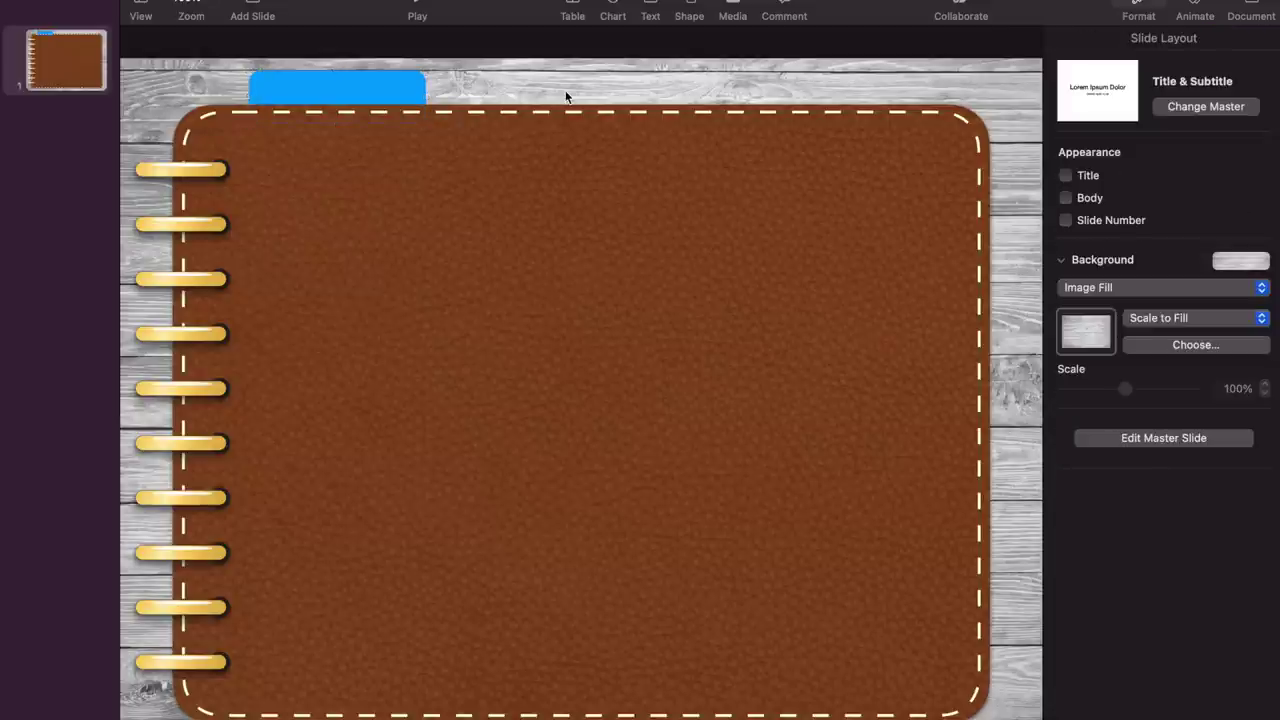
# Duplicate the blue tab three times to make four tabs.
pyautogui.click(374, 98)
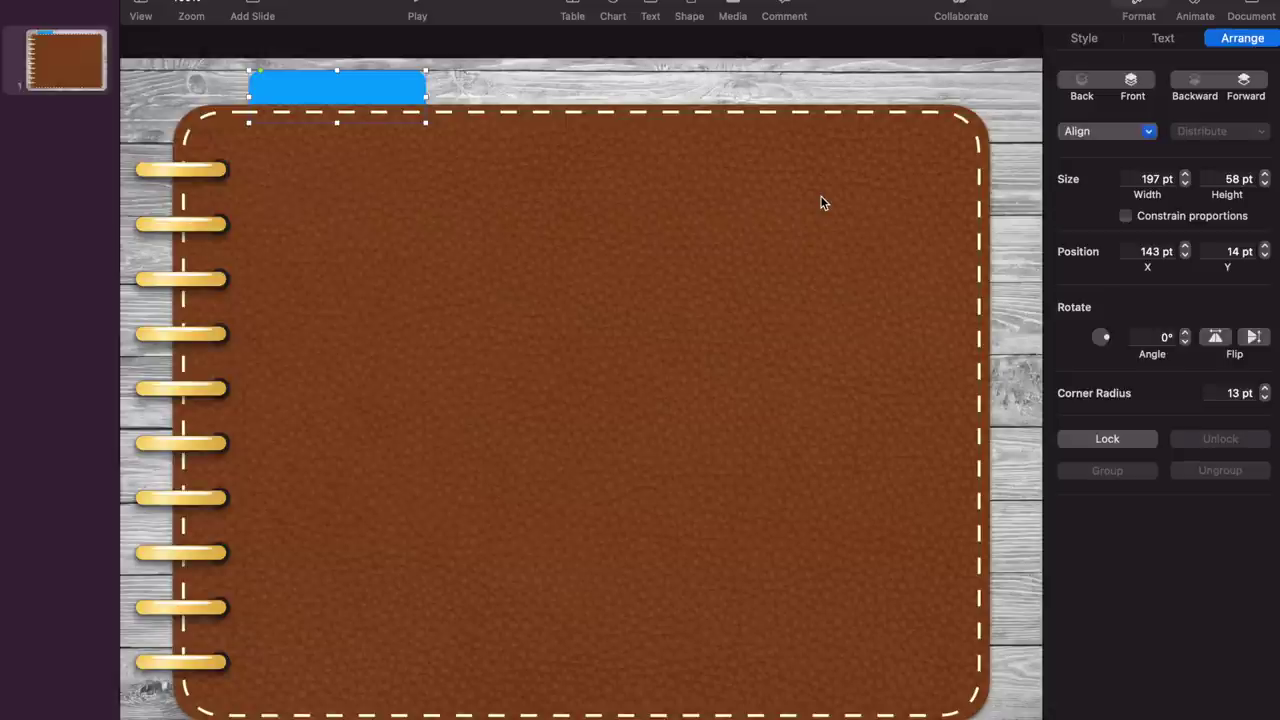
pyautogui.hotkey('shift', 'Right')
pyautogui.hotkey('shift', 'Down')
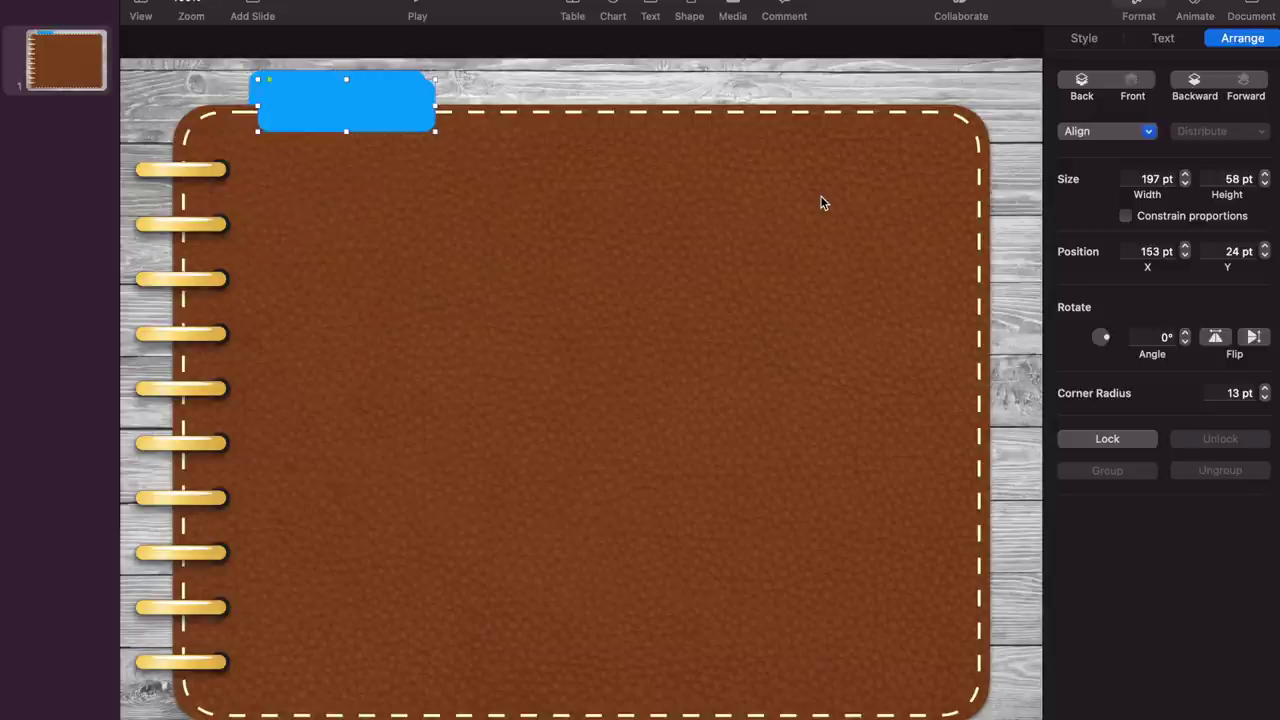
pyautogui.hotkey('shift', 'Right')
pyautogui.hotkey('shift', 'Down')
pyautogui.hotkey('shift', 'Right')
pyautogui.hotkey('shift', 'Down')
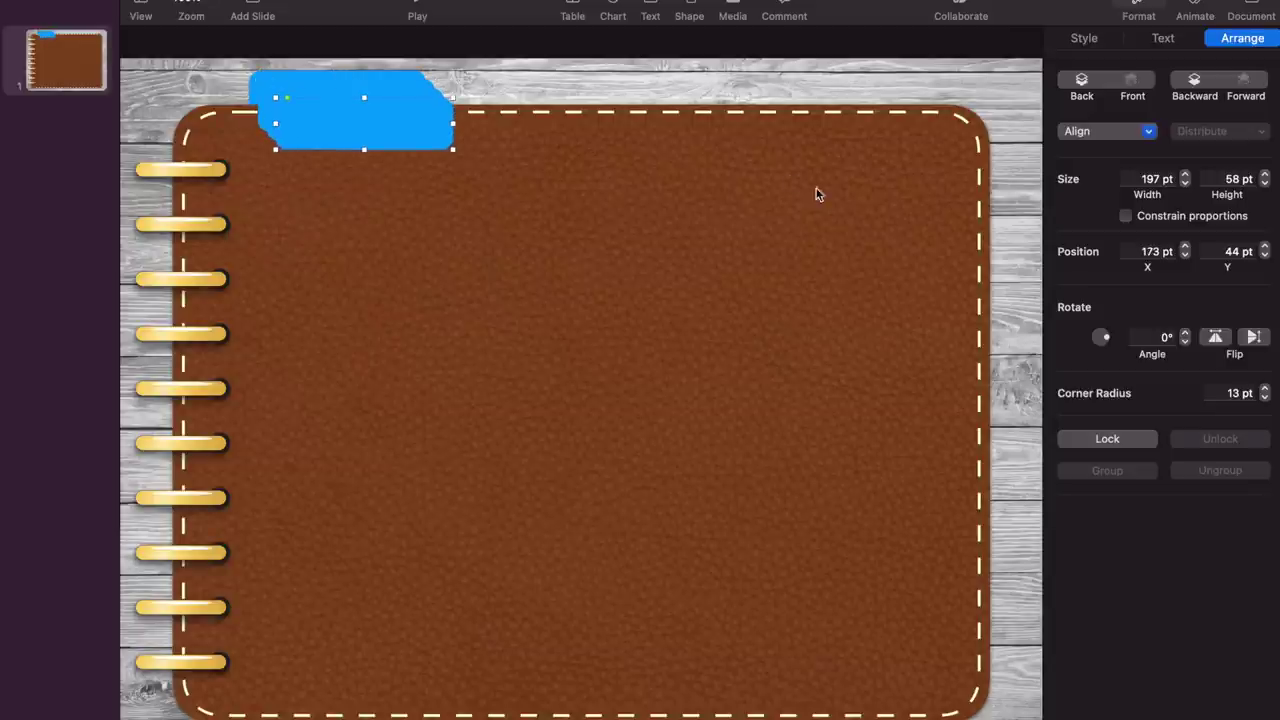
# Move the last tab copy to about X 694, Y 14 pt, then distribute all four tabs horizontally.
pyautogui.moveTo(393, 137); pyautogui.dragTo(837, 114)
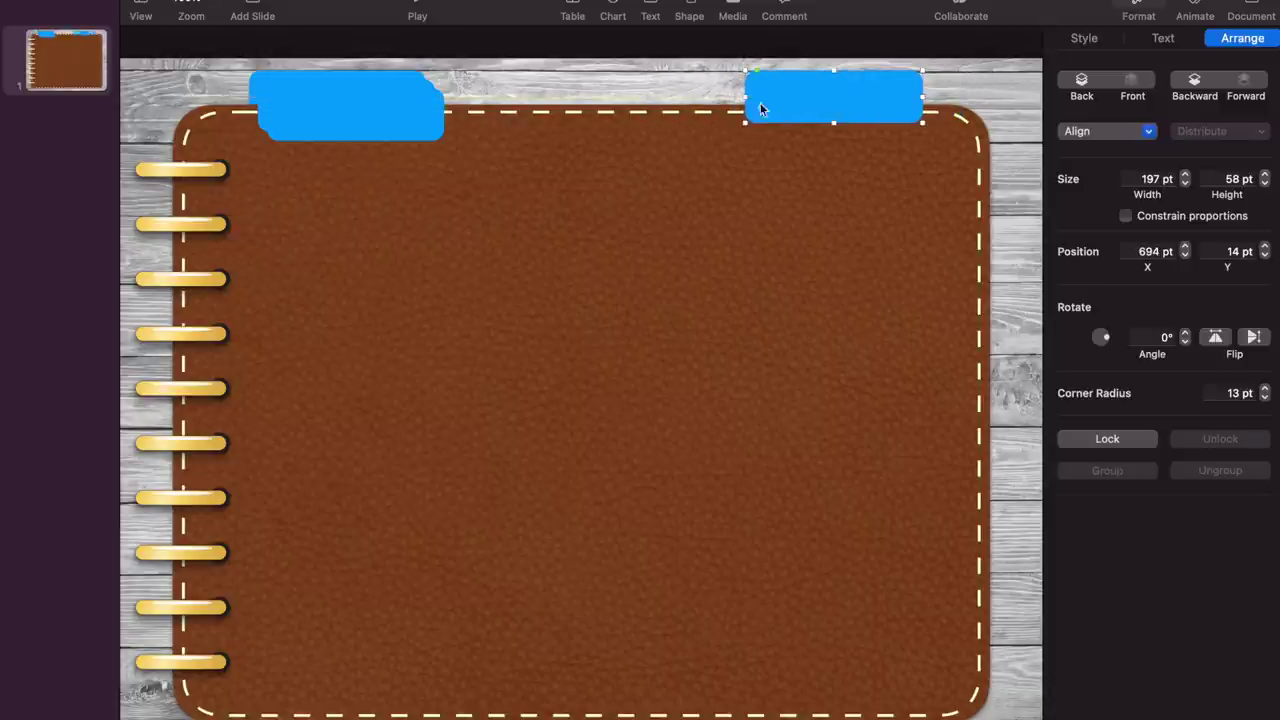
pyautogui.keyDown('shift'); pyautogui.click(388, 90); pyautogui.keyUp('shift')
pyautogui.keyDown('shift'); pyautogui.click(383, 87); pyautogui.keyUp('shift')
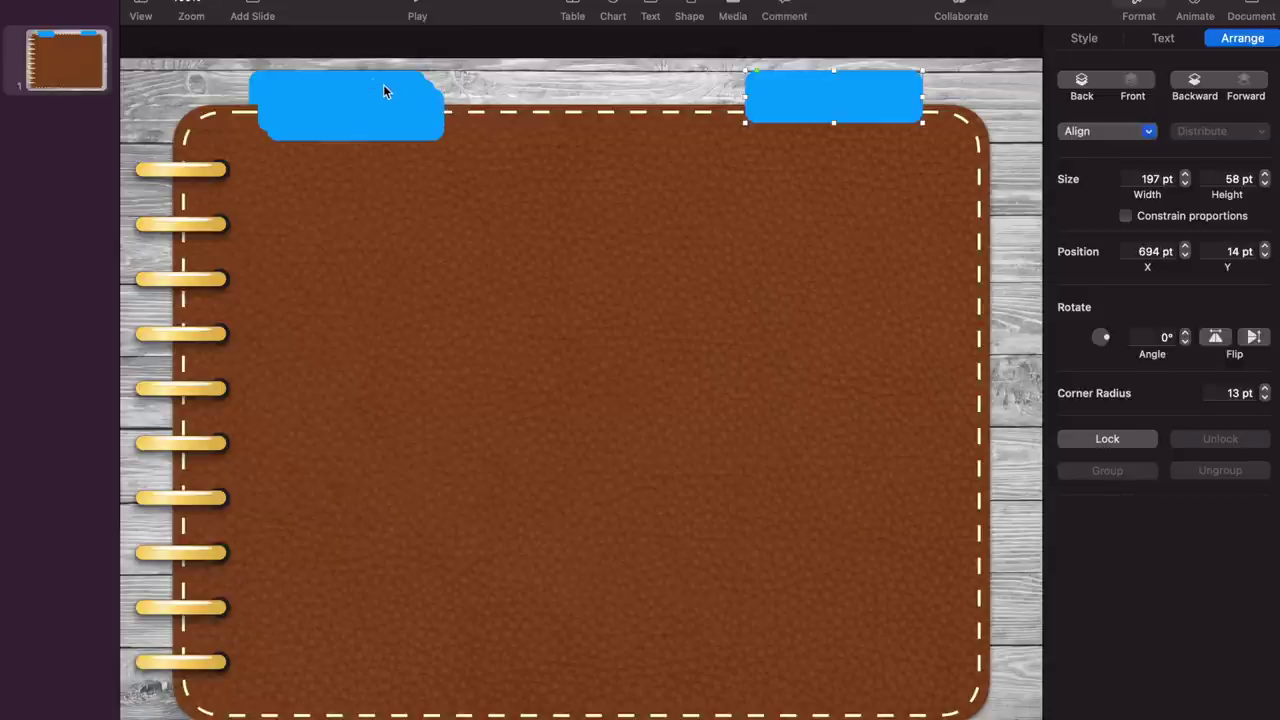
pyautogui.keyDown('shift'); pyautogui.click(249, 93); pyautogui.keyUp('shift')
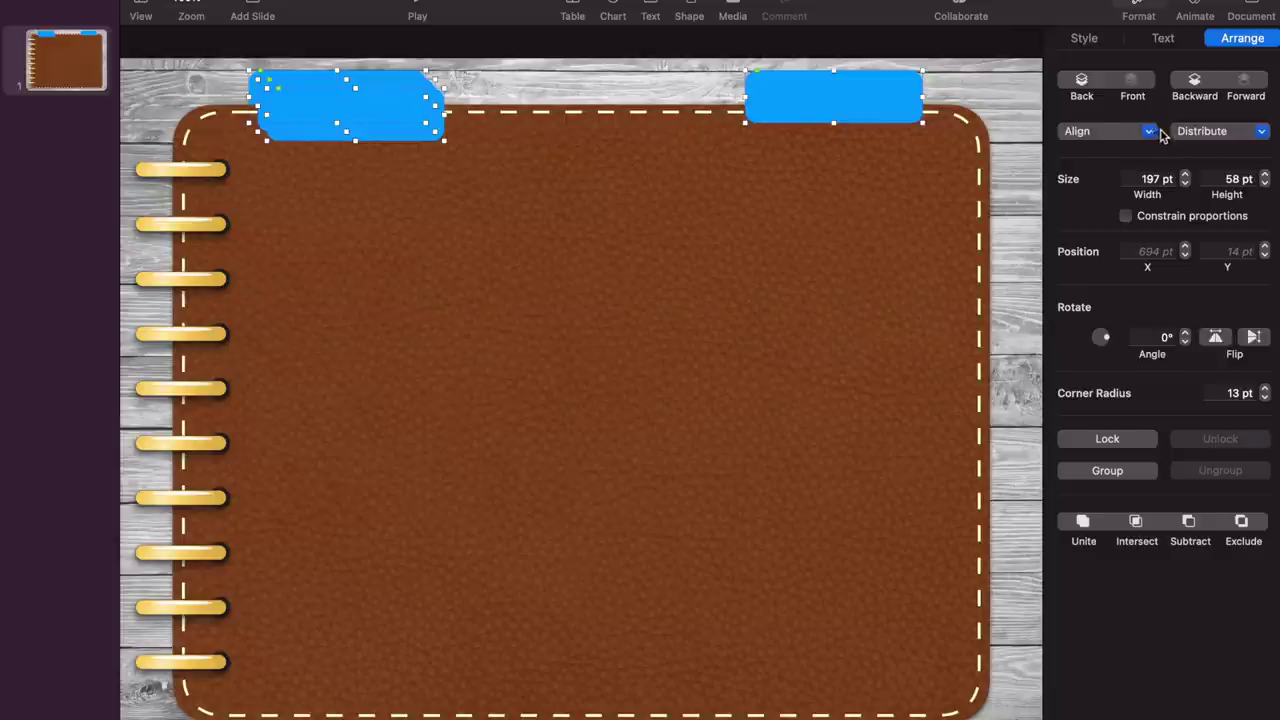
pyautogui.click(1210, 133)
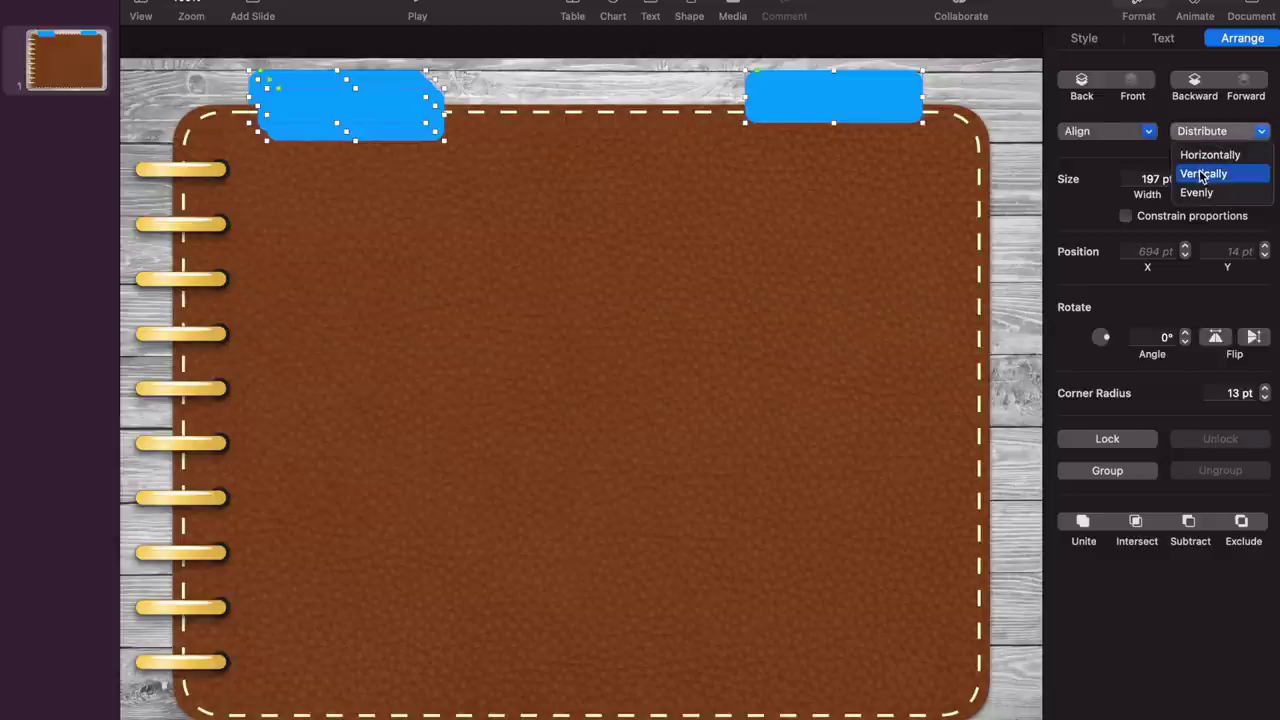
pyautogui.click(1203, 174)
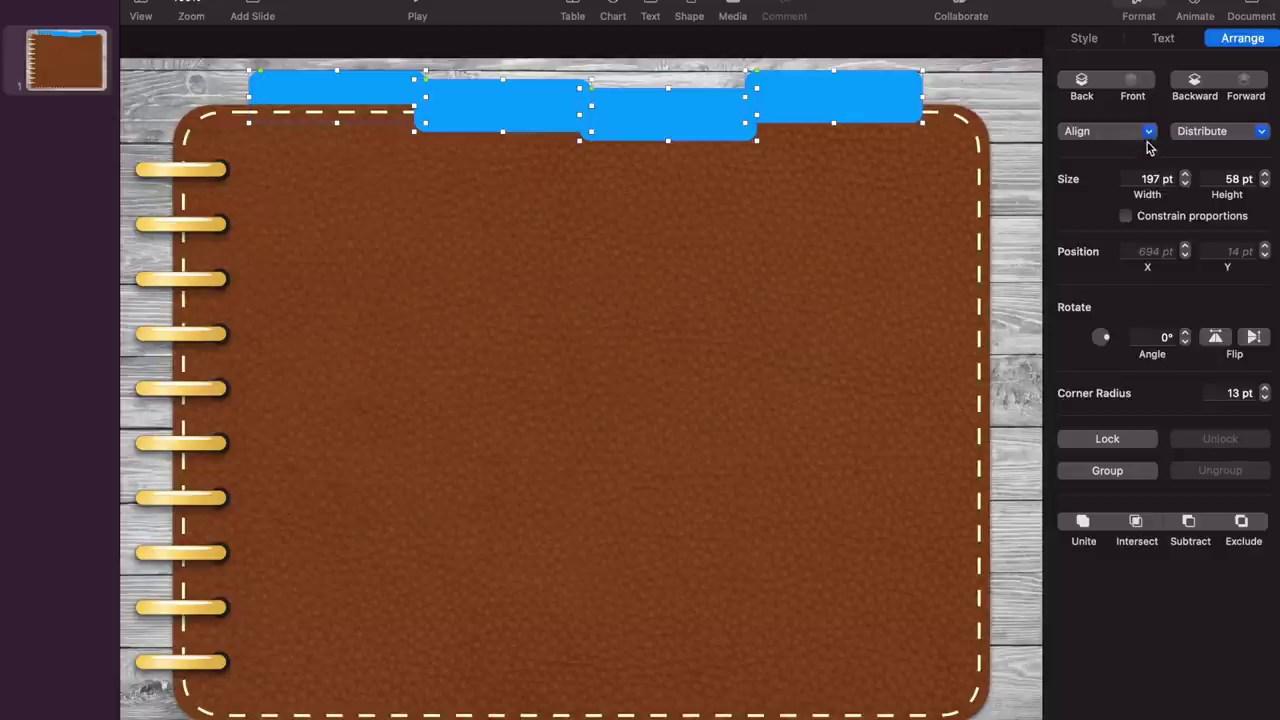
# Align the four tabs by their top edges and send them all behind the leather cover.
pyautogui.click(1148, 146)
pyautogui.click(1105, 229)
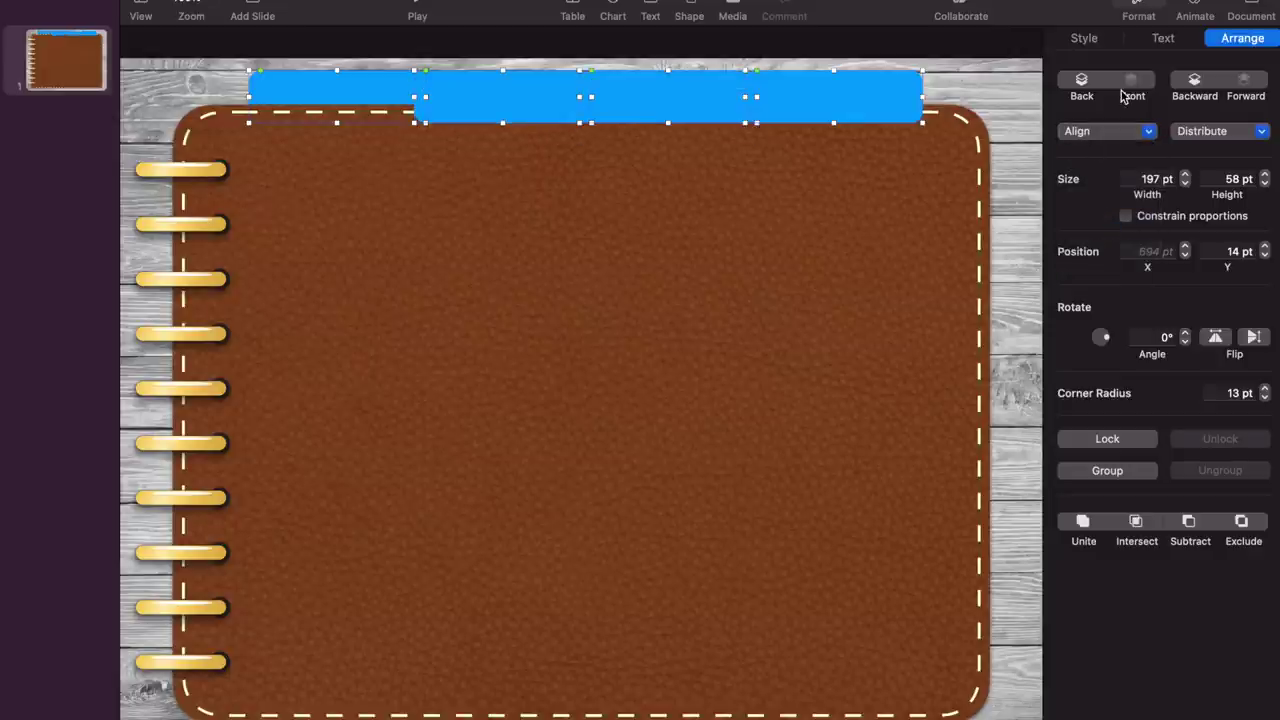
pyautogui.click(1082, 86)
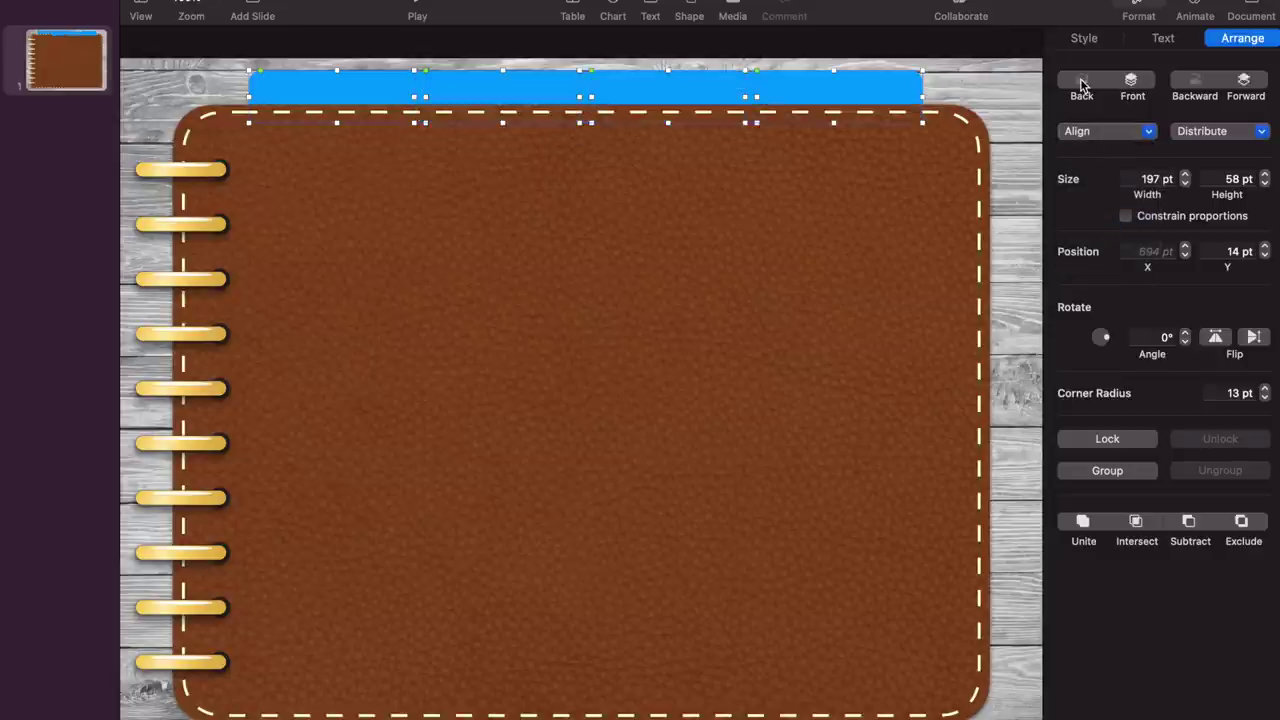
pyautogui.click(972, 83)
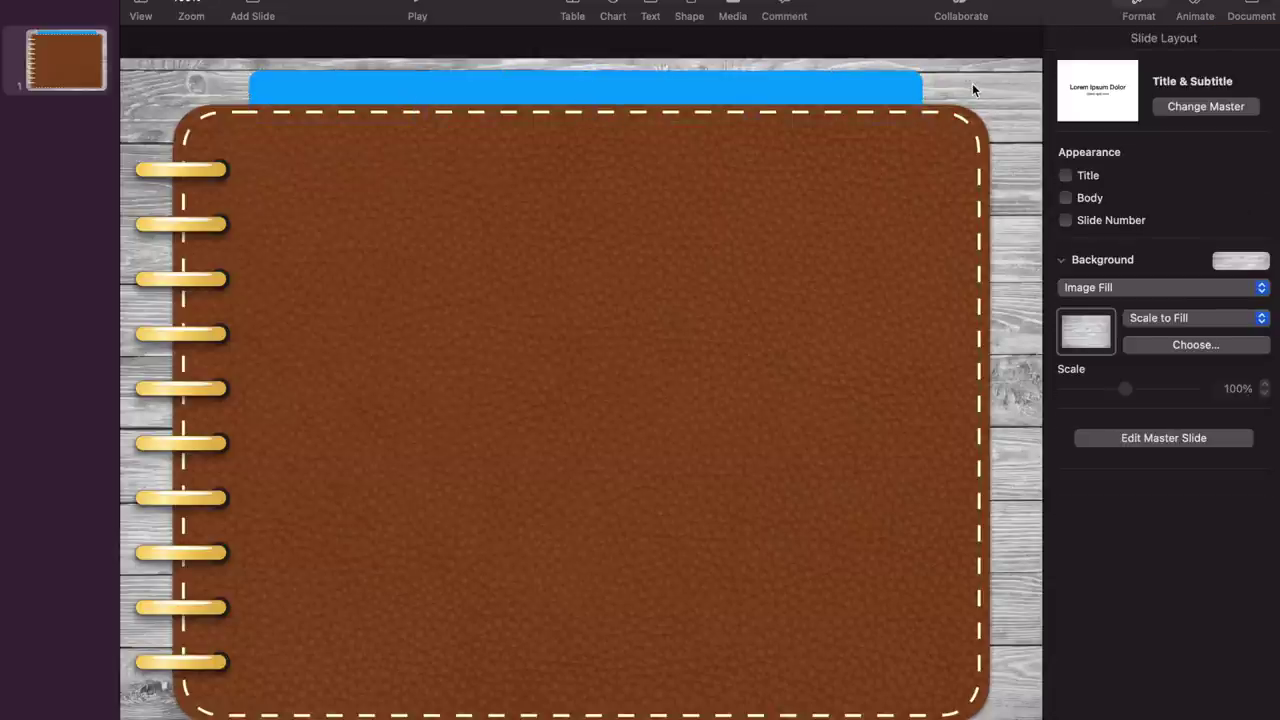
# Recolor the tabs with shape styles: the rightmost green, the third yellow and the second black.
pyautogui.click(872, 85)
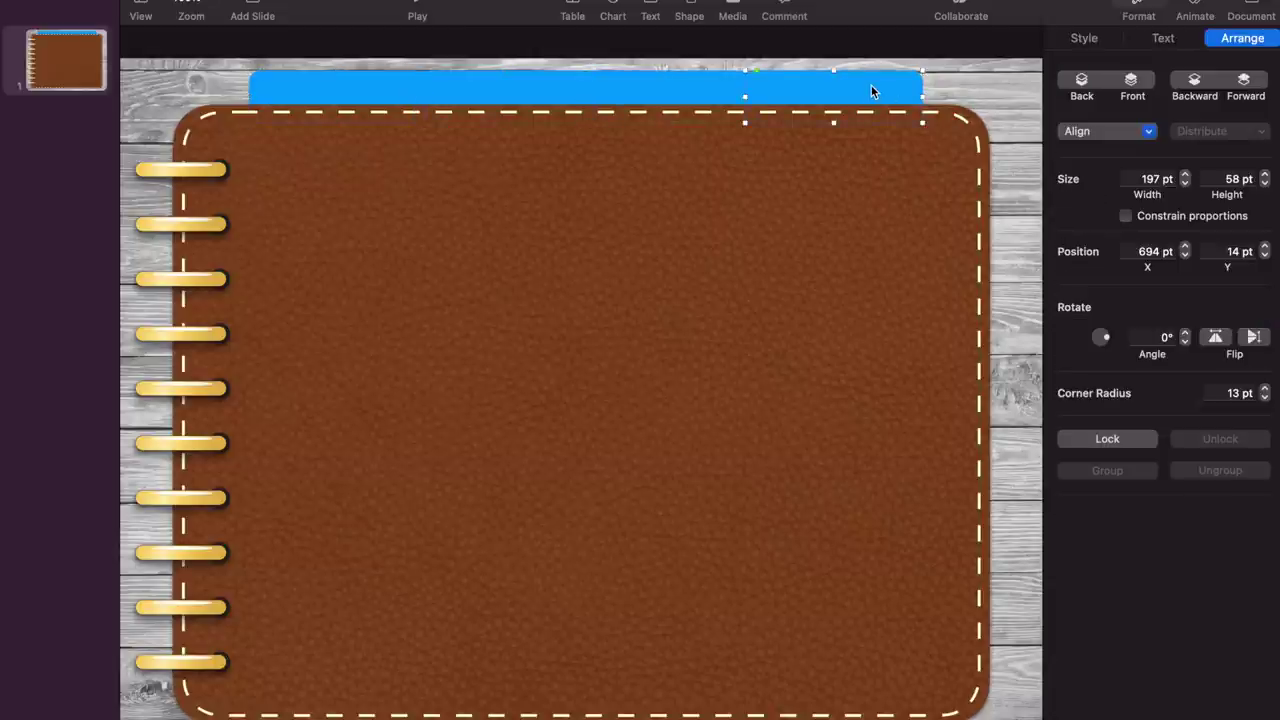
pyautogui.click(1103, 45)
pyautogui.click(1166, 96)
pyautogui.click(722, 85)
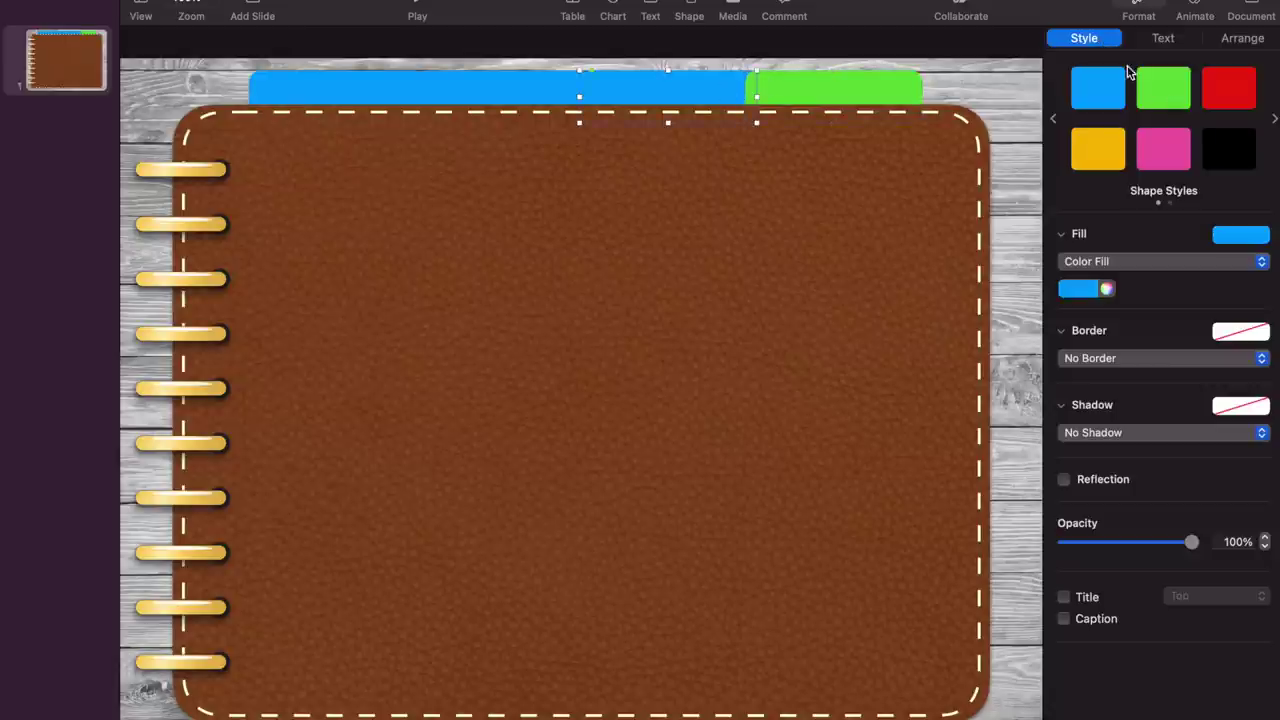
pyautogui.click(1098, 145)
pyautogui.click(499, 85)
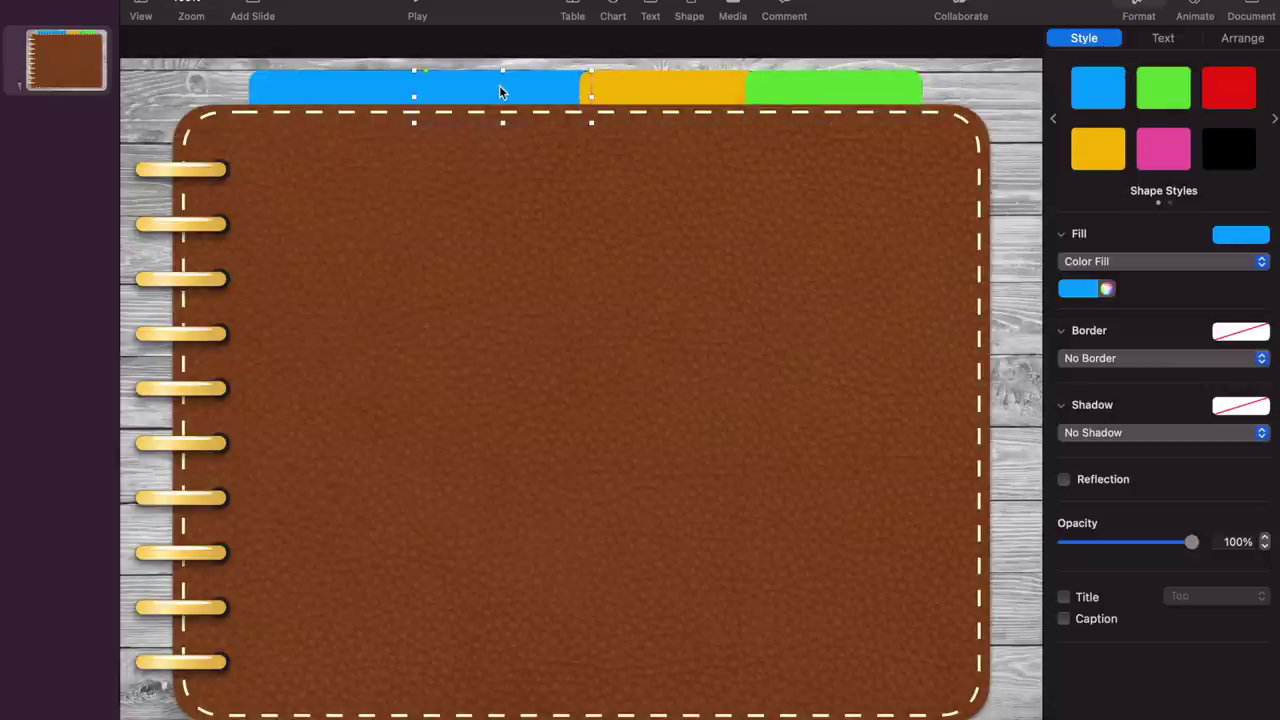
pyautogui.click(1230, 153)
pyautogui.click(646, 229)
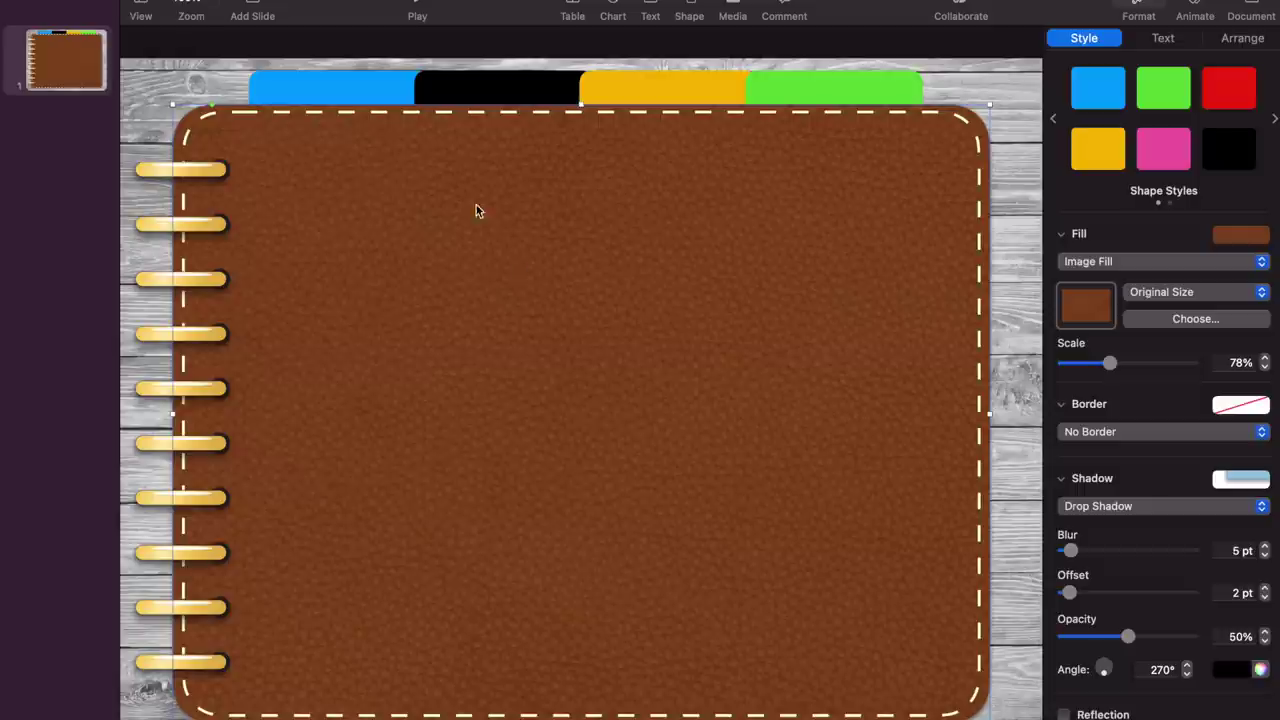
pyautogui.click(1037, 233)
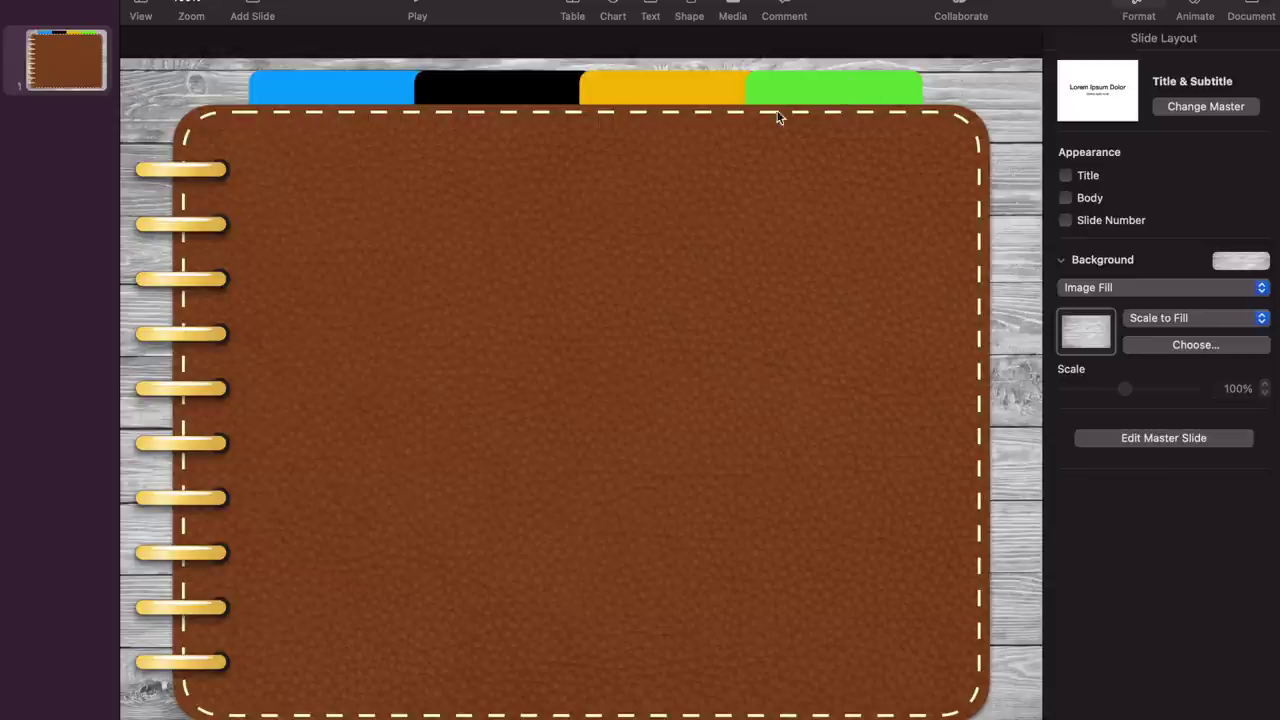
pyautogui.moveTo(954, 102); pyautogui.dragTo(405, 107)
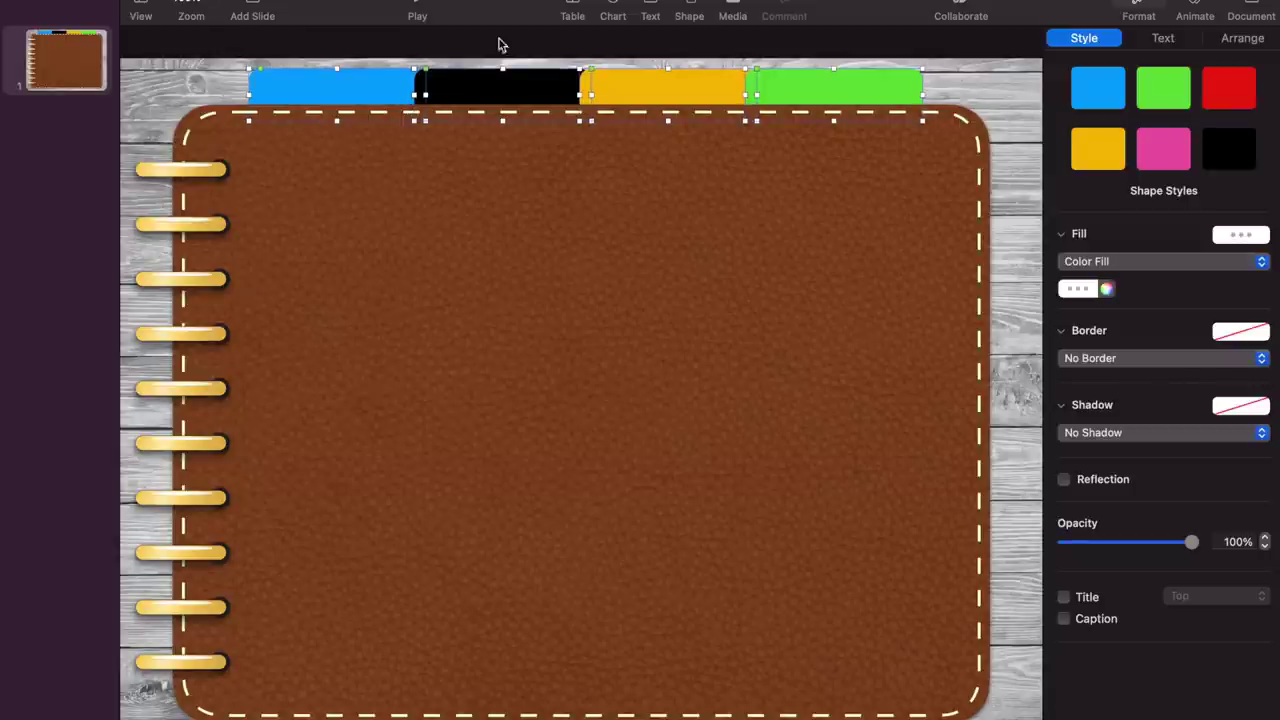
pyautogui.click(1012, 127)
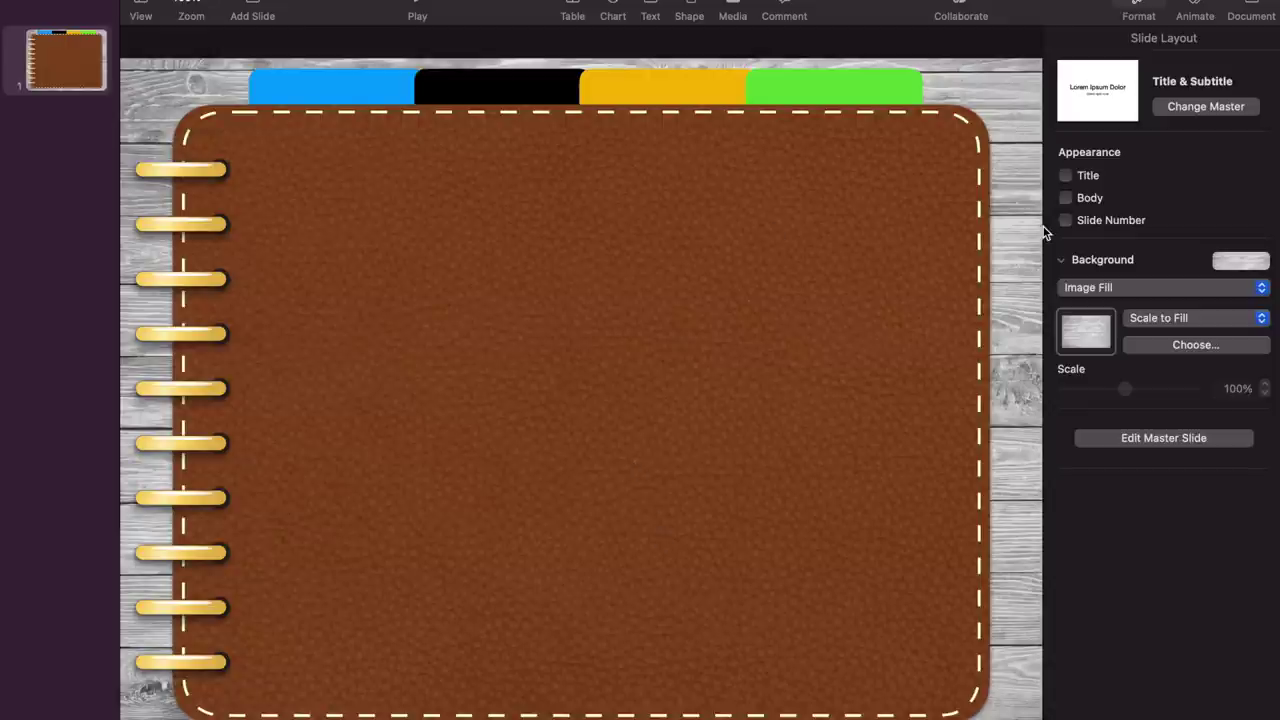
# Insert a rounded square and set its size to 72 × 61 pt with a corner radius of 11 pt.
pyautogui.click(690, 12)
pyautogui.click(762, 152)
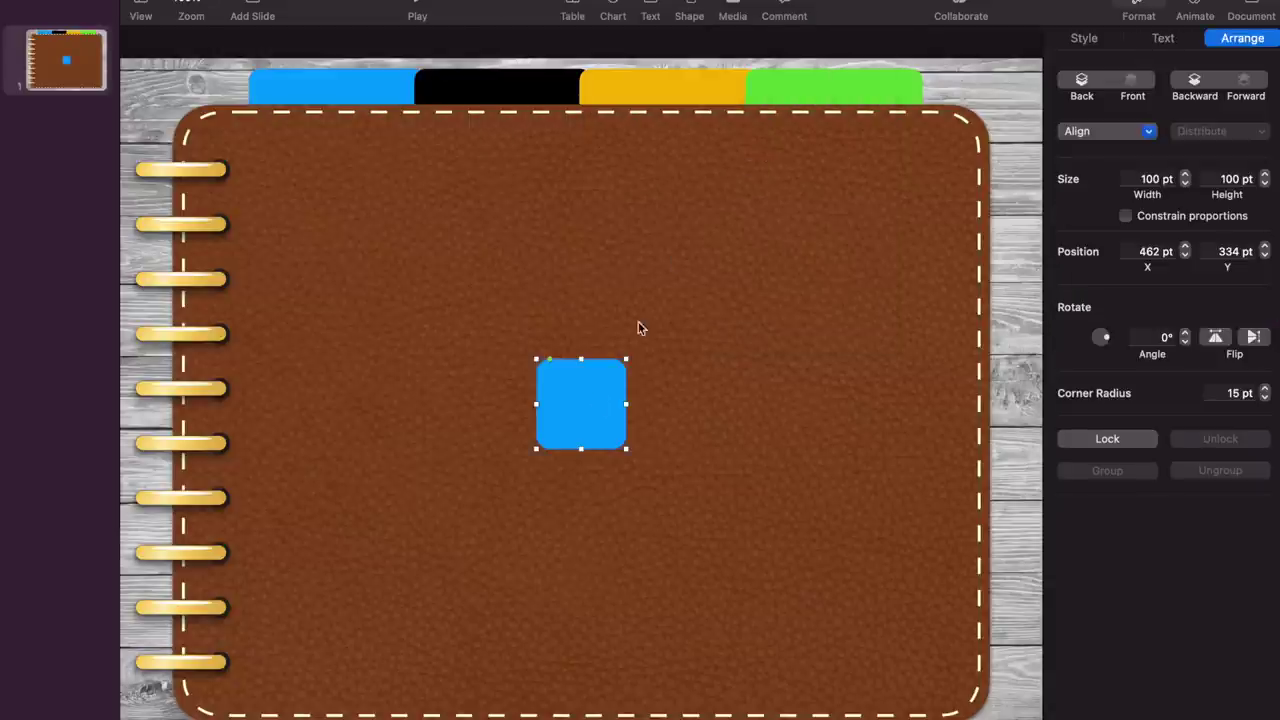
pyautogui.doubleClick(1138, 179)
pyautogui.write('72')
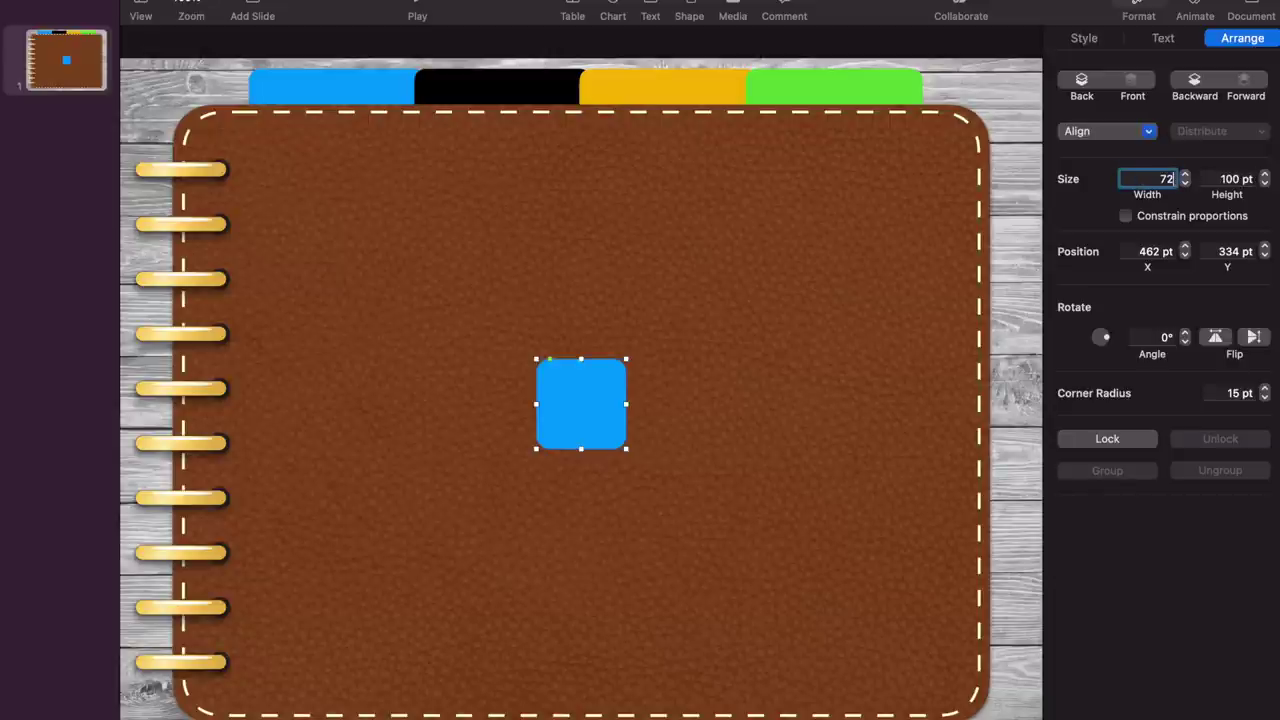
pyautogui.press('Tab')
pyautogui.write('61')
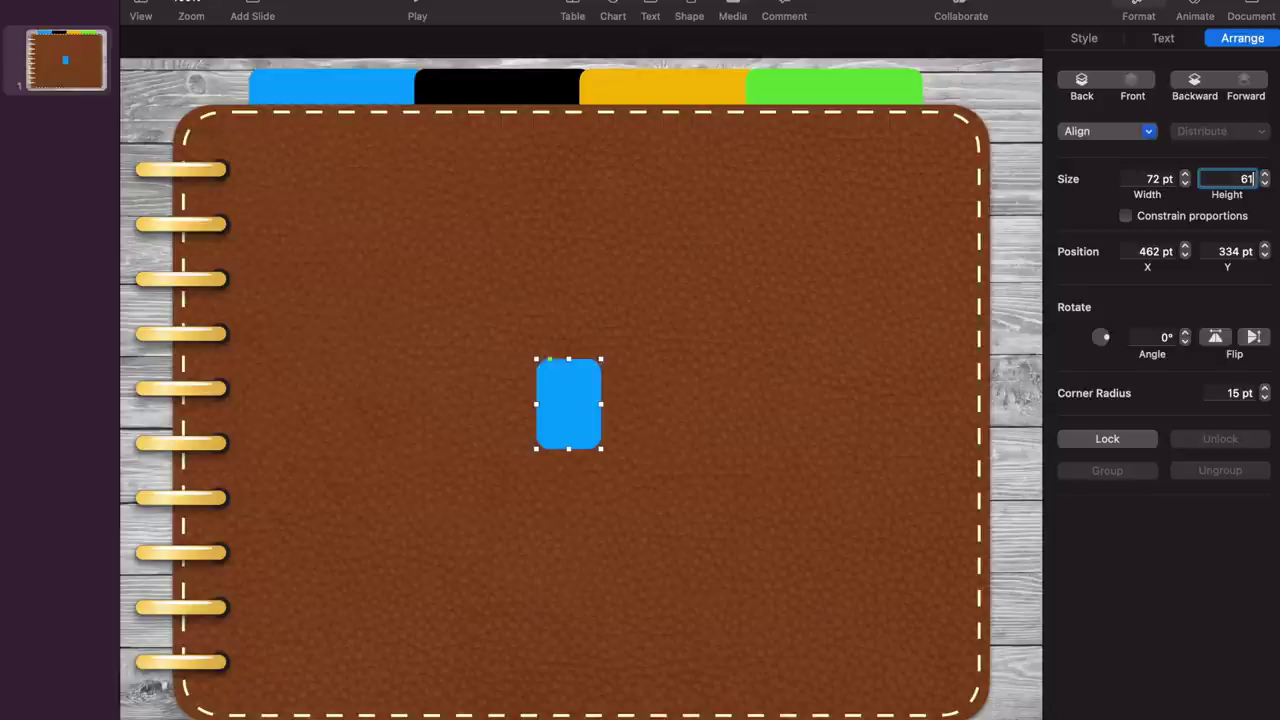
pyautogui.press('Return')
pyautogui.click(1233, 393)
pyautogui.write('11')
pyautogui.press('Return')
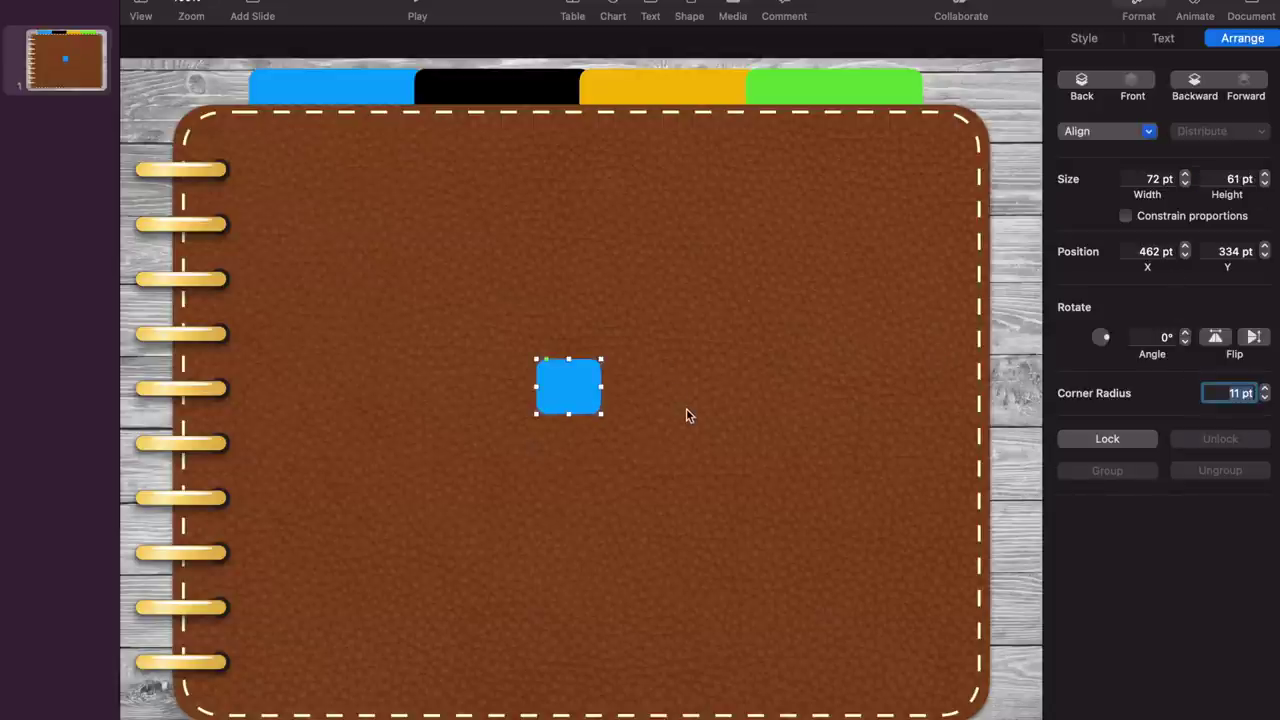
# Move the small blue tab to about X 935, Y 79 pt on the cover's right edge and duplicate it eleven times.
pyautogui.moveTo(566, 400); pyautogui.dragTo(993, 175)
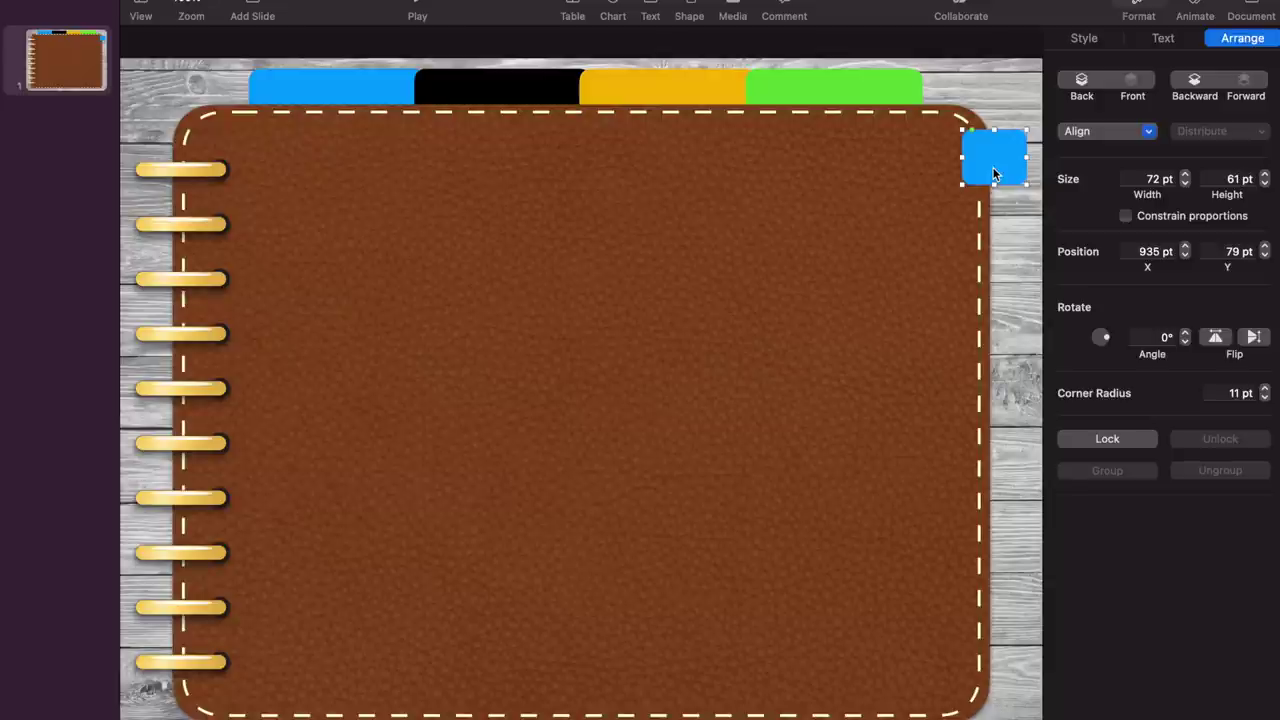
pyautogui.hotkey('shift', 'Right')
pyautogui.hotkey('shift', 'Down')
pyautogui.hotkey('shift', 'Right')
pyautogui.hotkey('shift', 'Down')
pyautogui.hotkey('shift', 'Right')
pyautogui.hotkey('shift', 'Down')
pyautogui.hotkey('shift', 'Right')
pyautogui.hotkey('shift', 'Down')
pyautogui.hotkey('shift', 'Right')
pyautogui.hotkey('shift', 'Down')
pyautogui.hotkey('shift', 'Down')
pyautogui.hotkey('shift', 'Right')
pyautogui.hotkey('shift', 'Down')
pyautogui.hotkey('shift', 'Right')
pyautogui.hotkey('shift', 'Up')
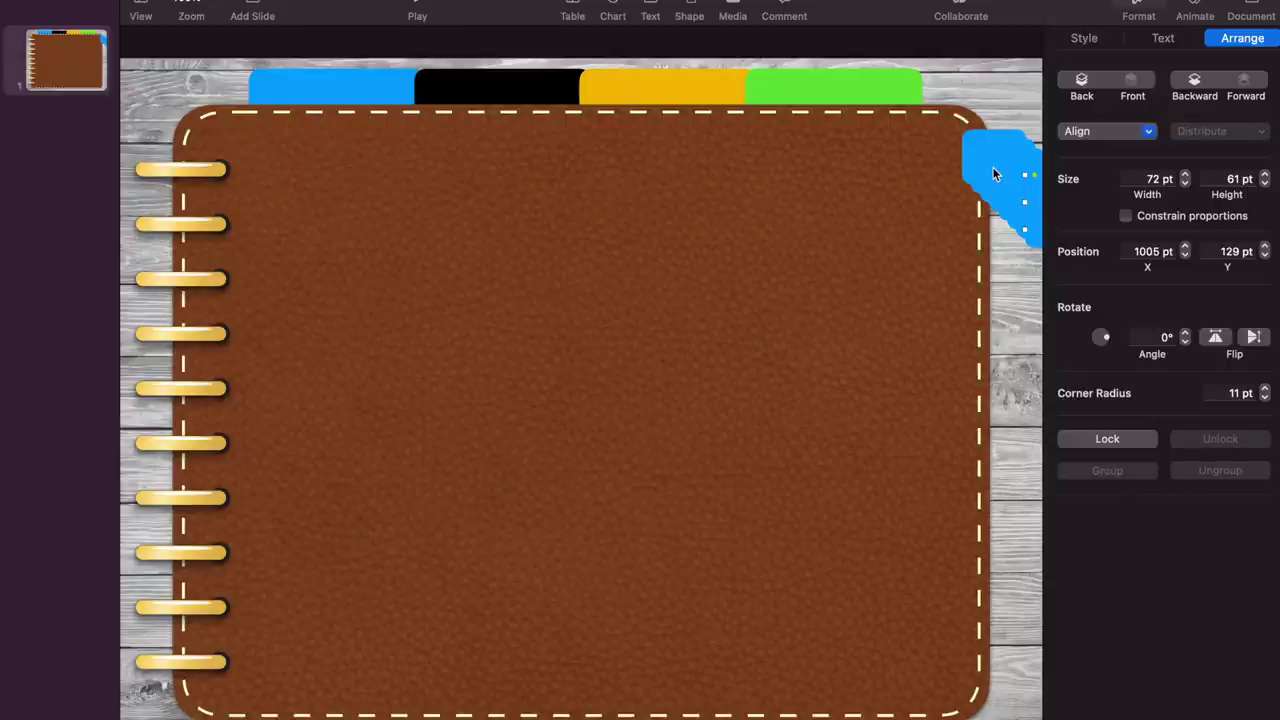
pyautogui.hotkey('shift', 'Up')
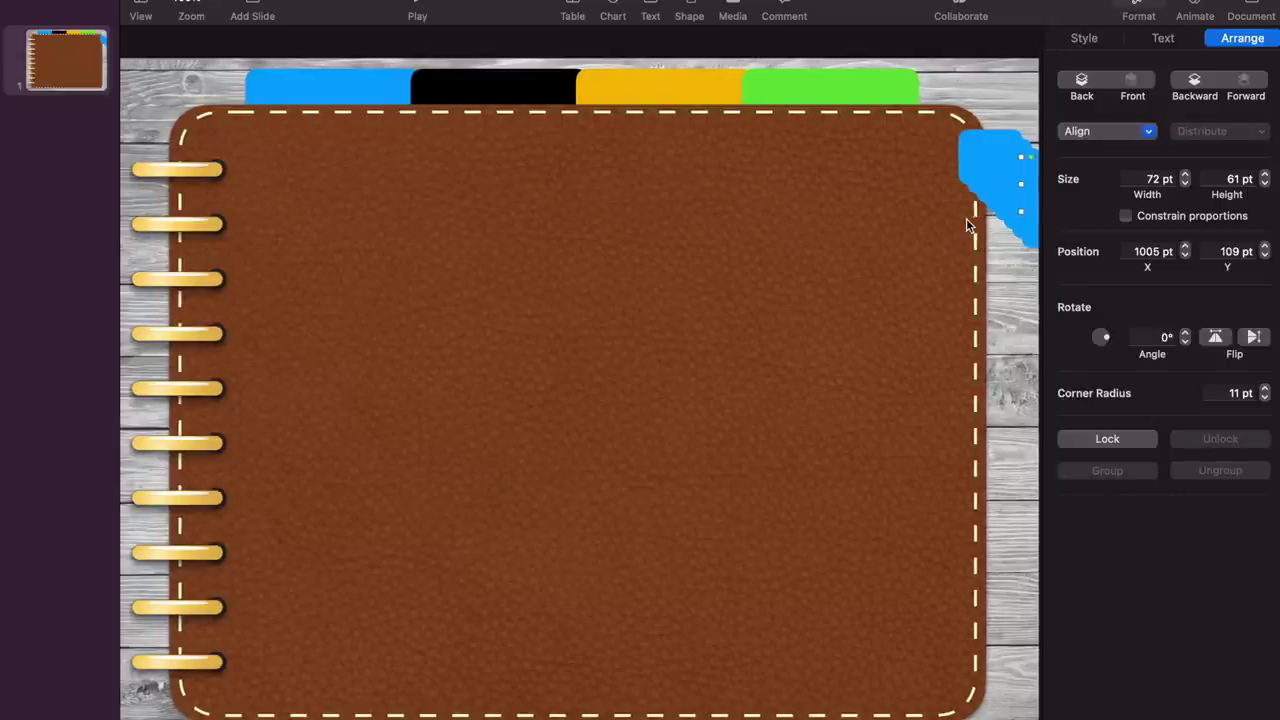
# Select all the small blue side tabs and align them by their left edges.
pyautogui.click(1038, 306)
pyautogui.click(1040, 214)
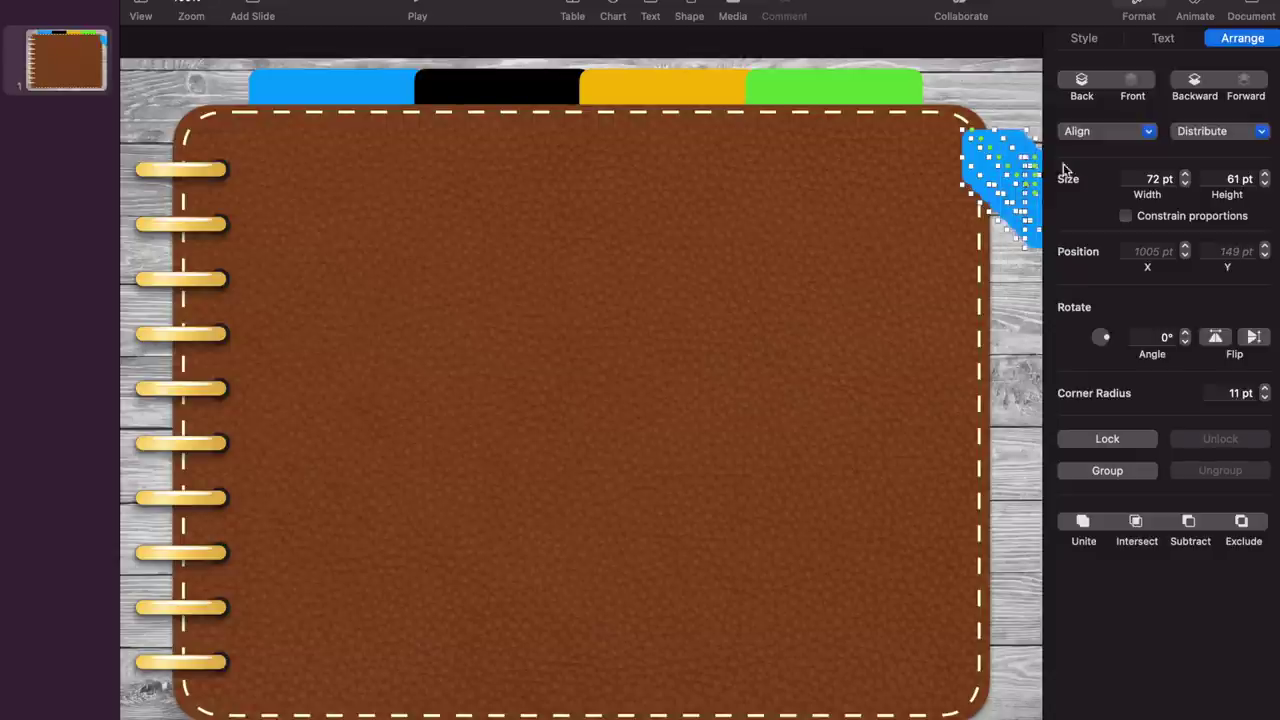
pyautogui.click(1213, 136)
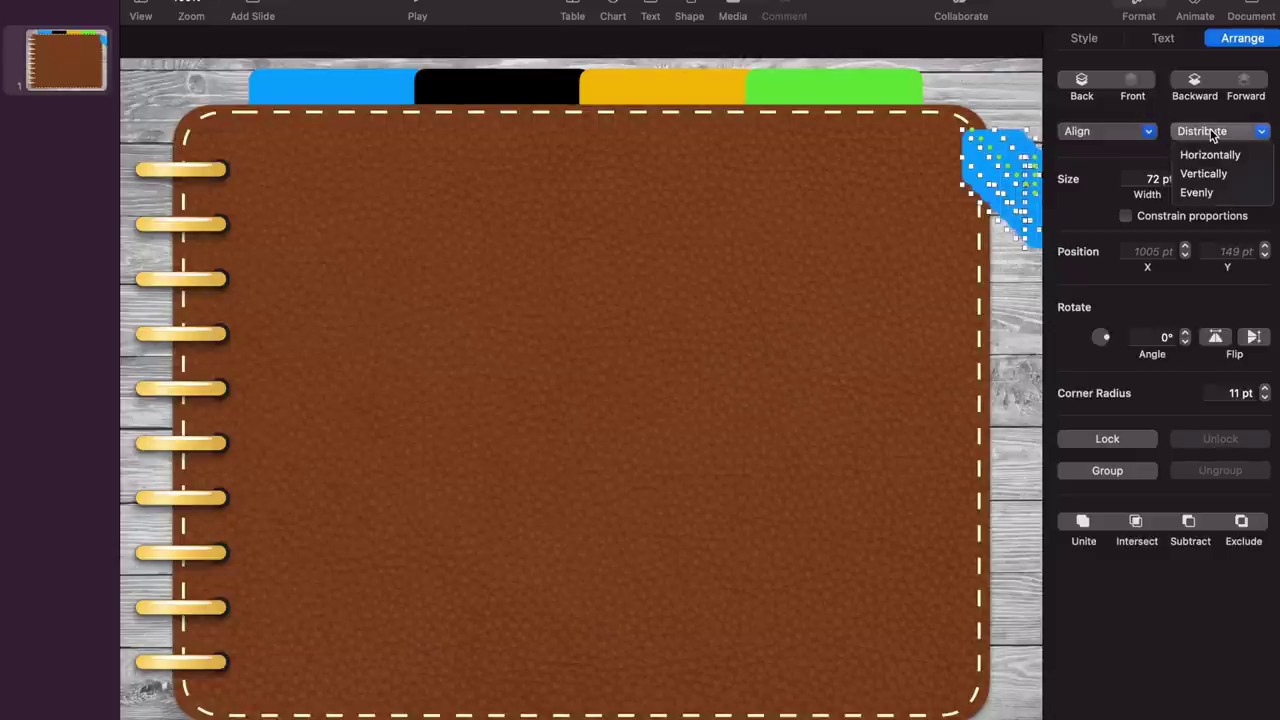
pyautogui.click(1150, 135)
pyautogui.click(1150, 136)
pyautogui.click(1121, 159)
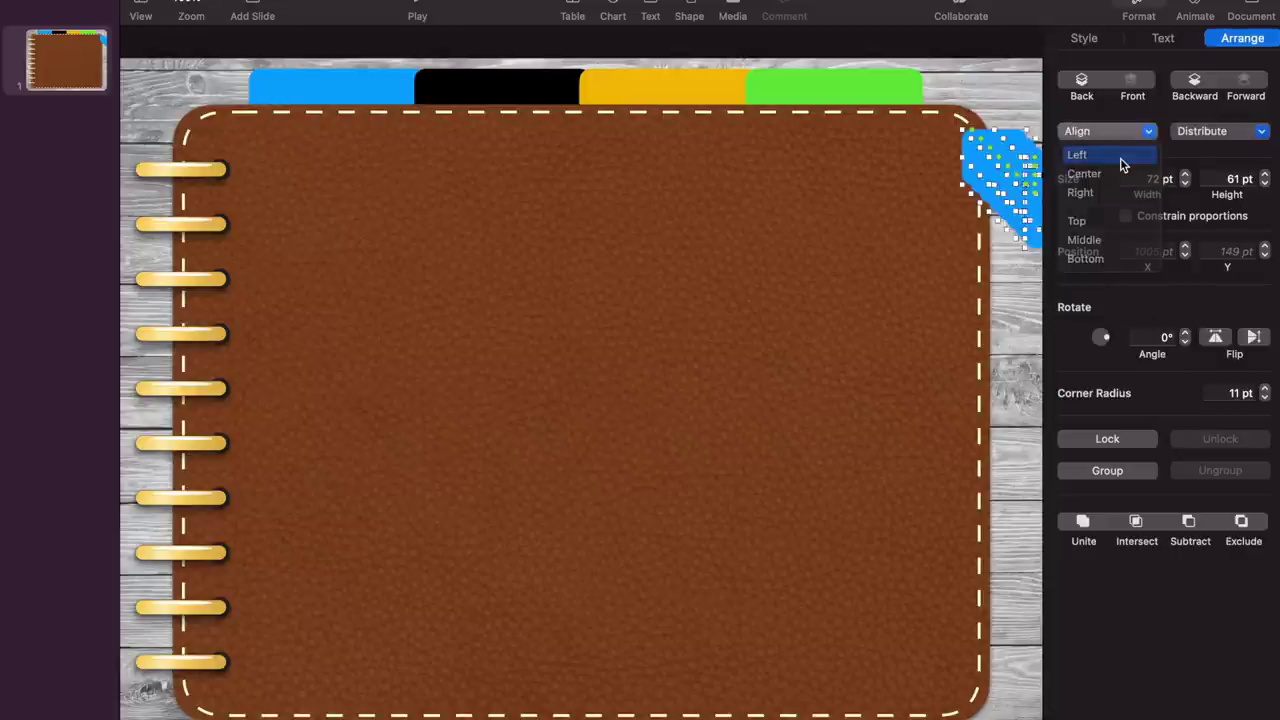
# Move one side tab down to about X 935, Y 633 pt, then left-align all side tabs and distribute them vertically.
pyautogui.click(1022, 310)
pyautogui.moveTo(1007, 261); pyautogui.dragTo(994, 76)
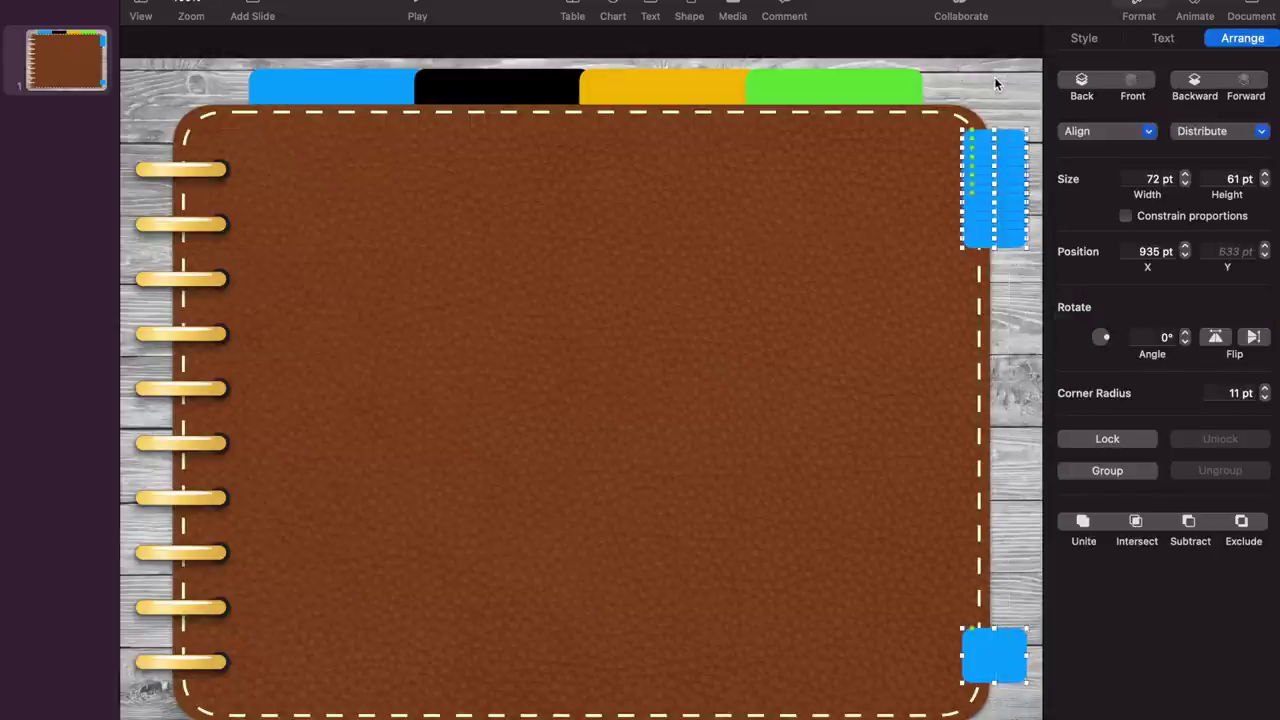
pyautogui.click(1147, 131)
pyautogui.click(1135, 155)
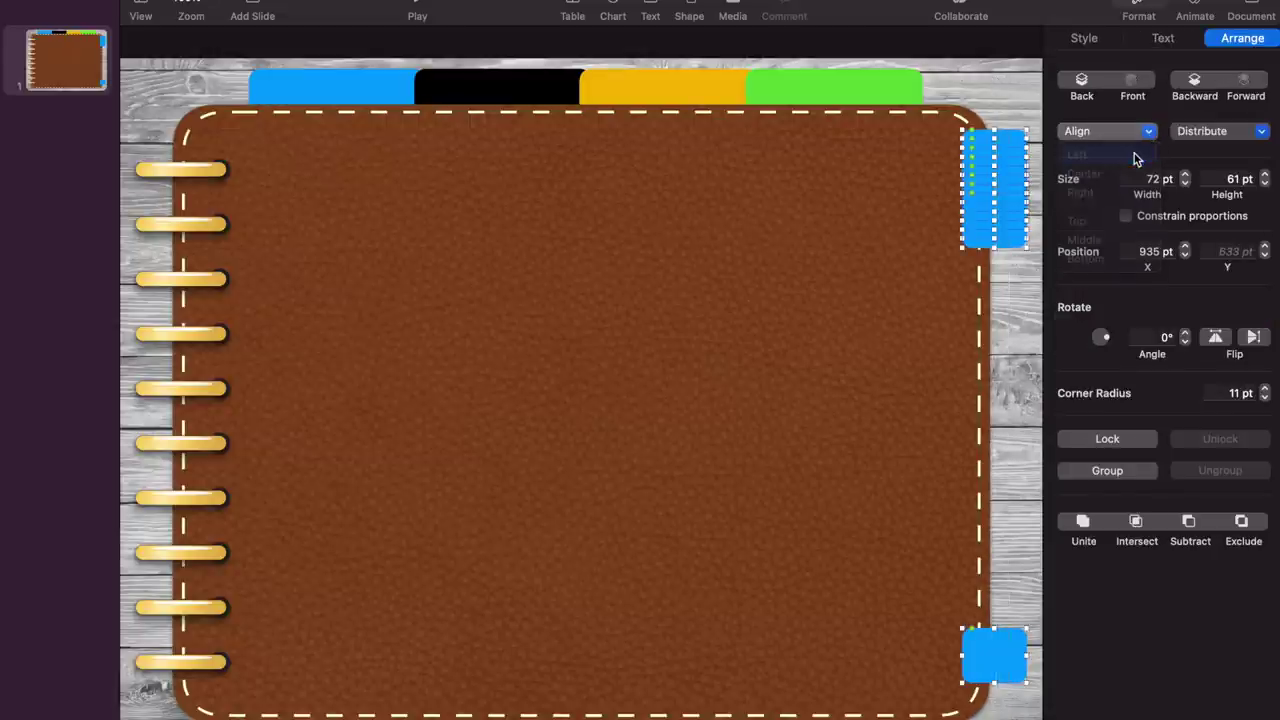
pyautogui.click(1205, 138)
pyautogui.click(1192, 174)
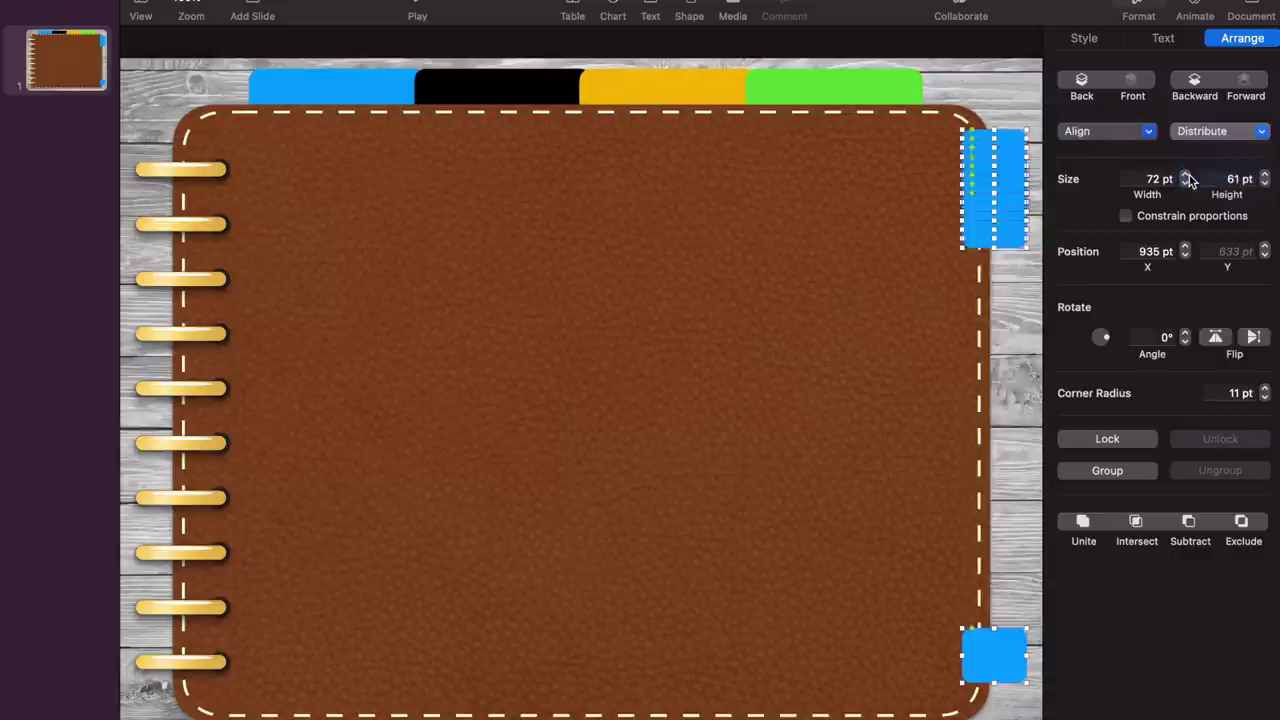
pyautogui.click(1016, 712)
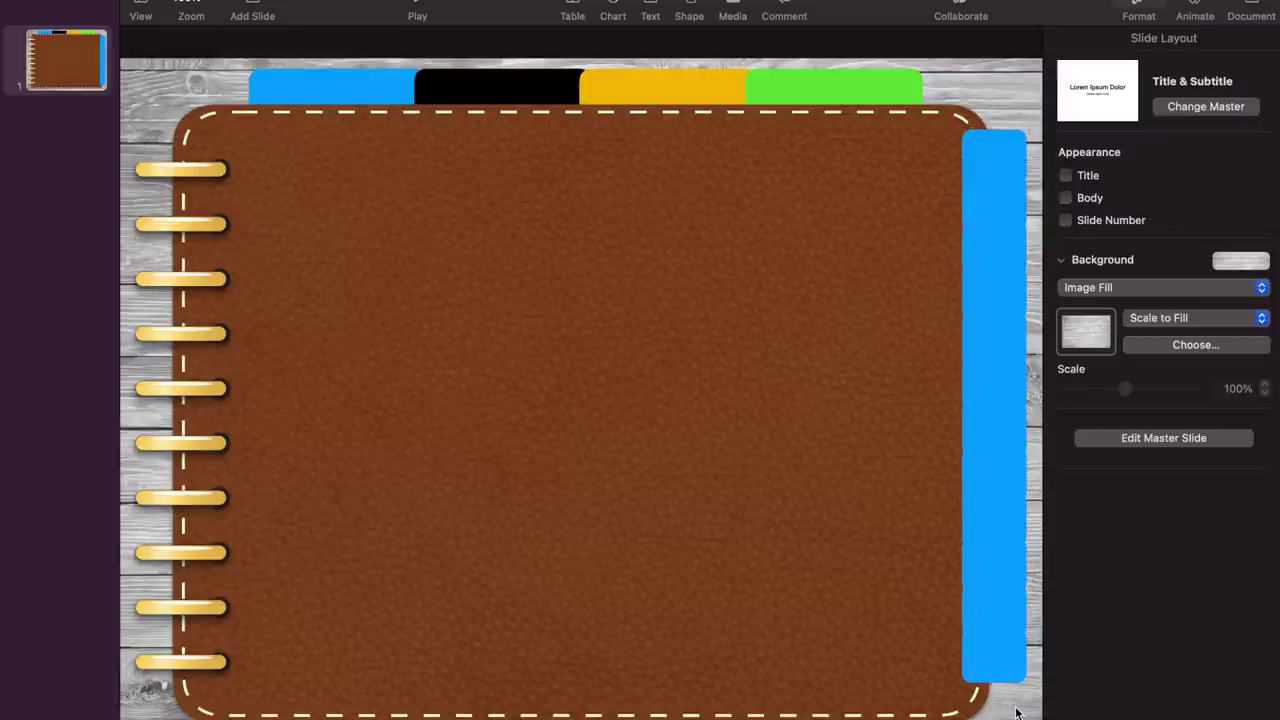
# Send all the side tabs behind the leather cover and give them a drop shadow.
pyautogui.moveTo(1016, 712); pyautogui.dragTo(1022, 165)
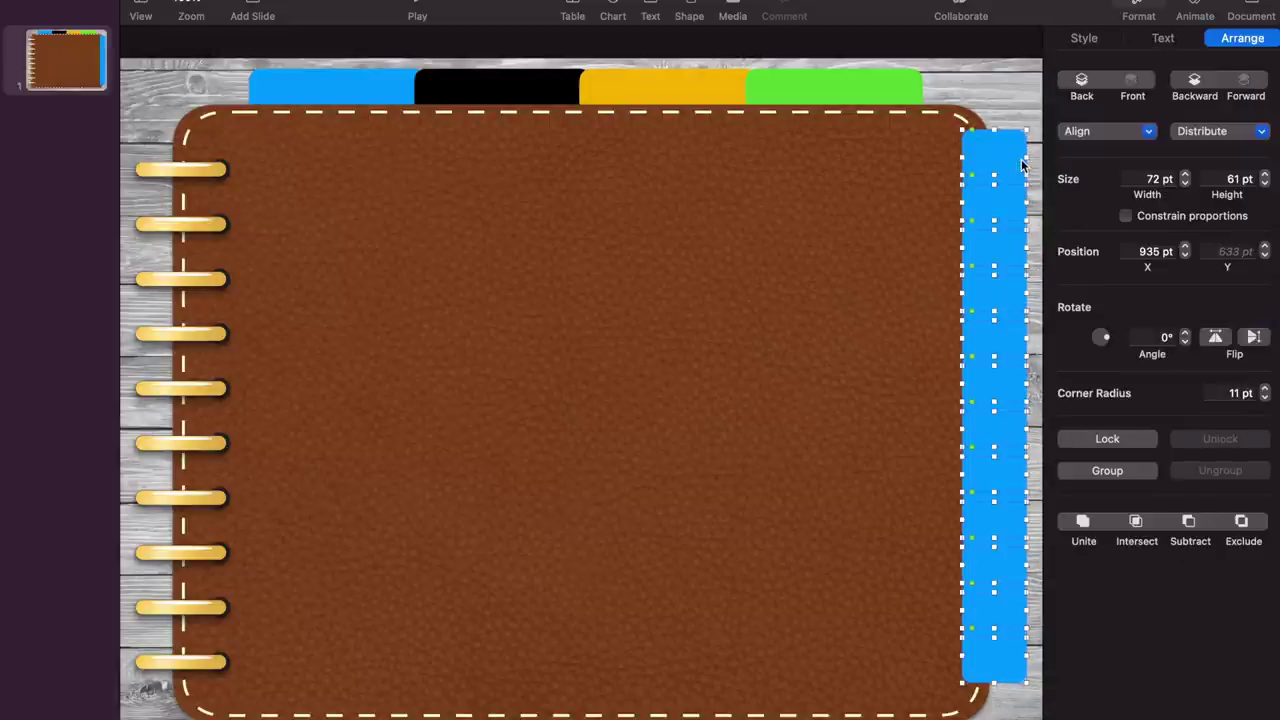
pyautogui.click(1088, 83)
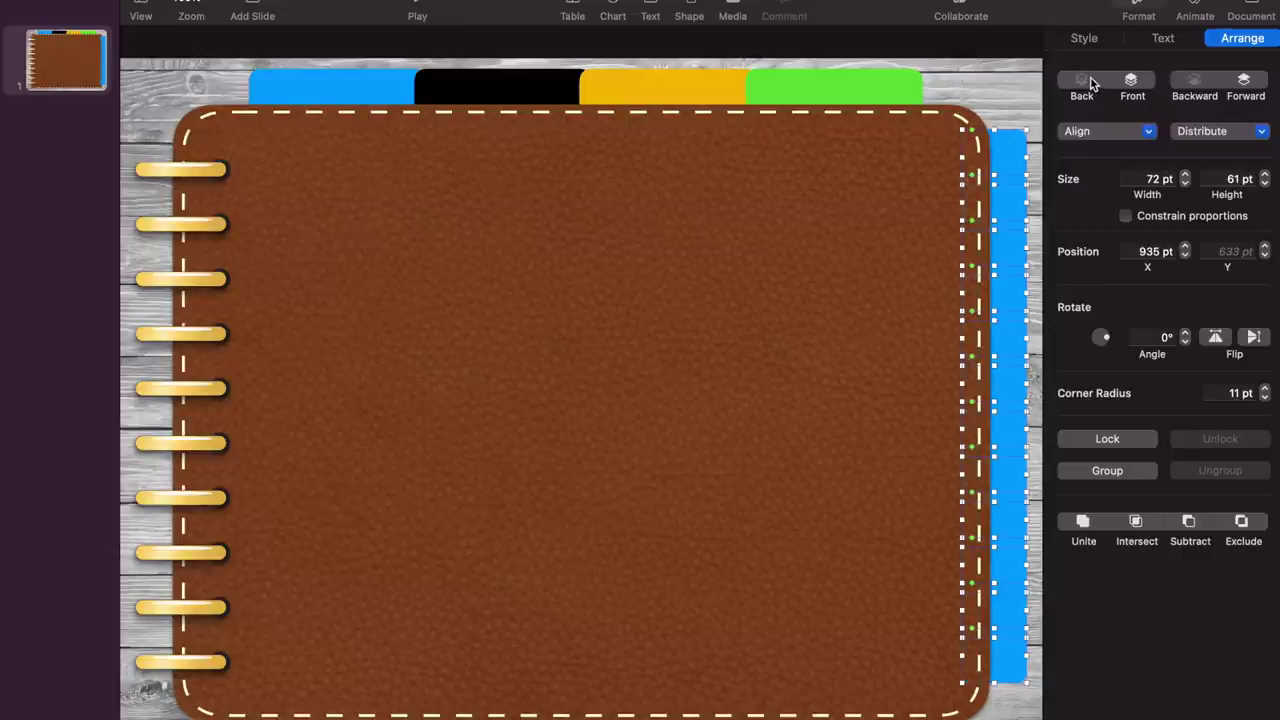
pyautogui.click(1086, 38)
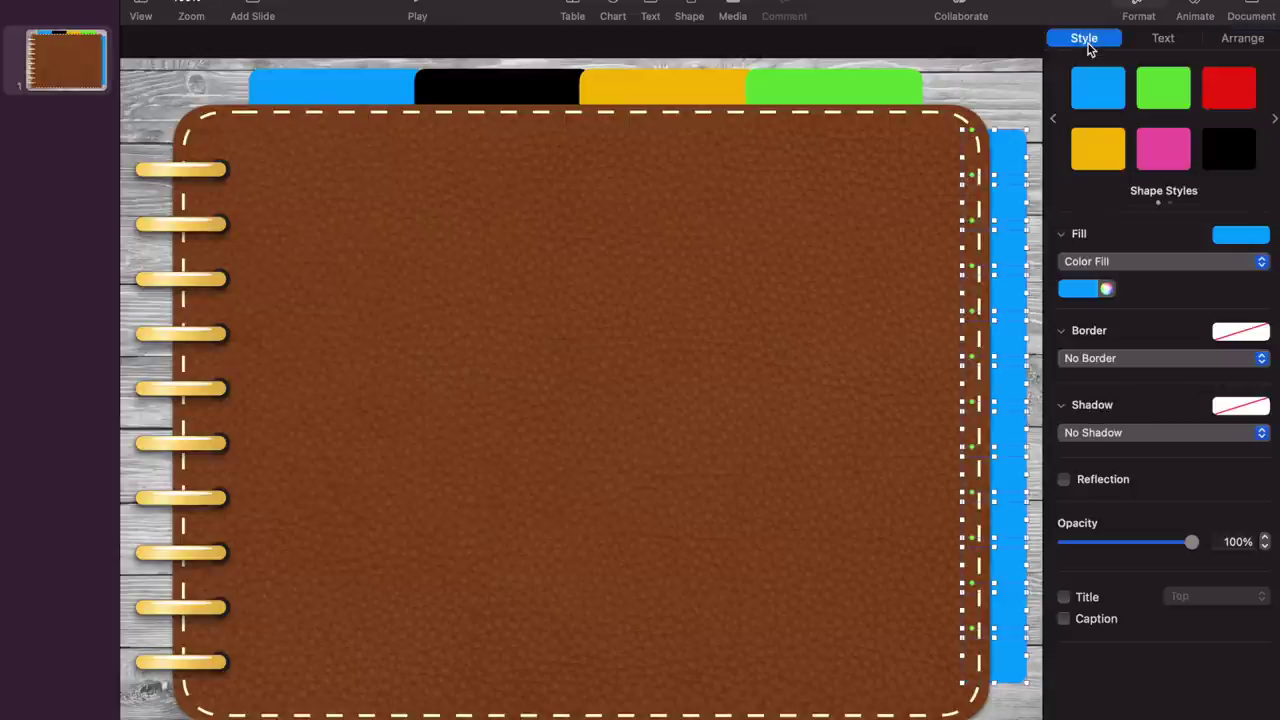
pyautogui.click(1117, 446)
pyautogui.click(1109, 455)
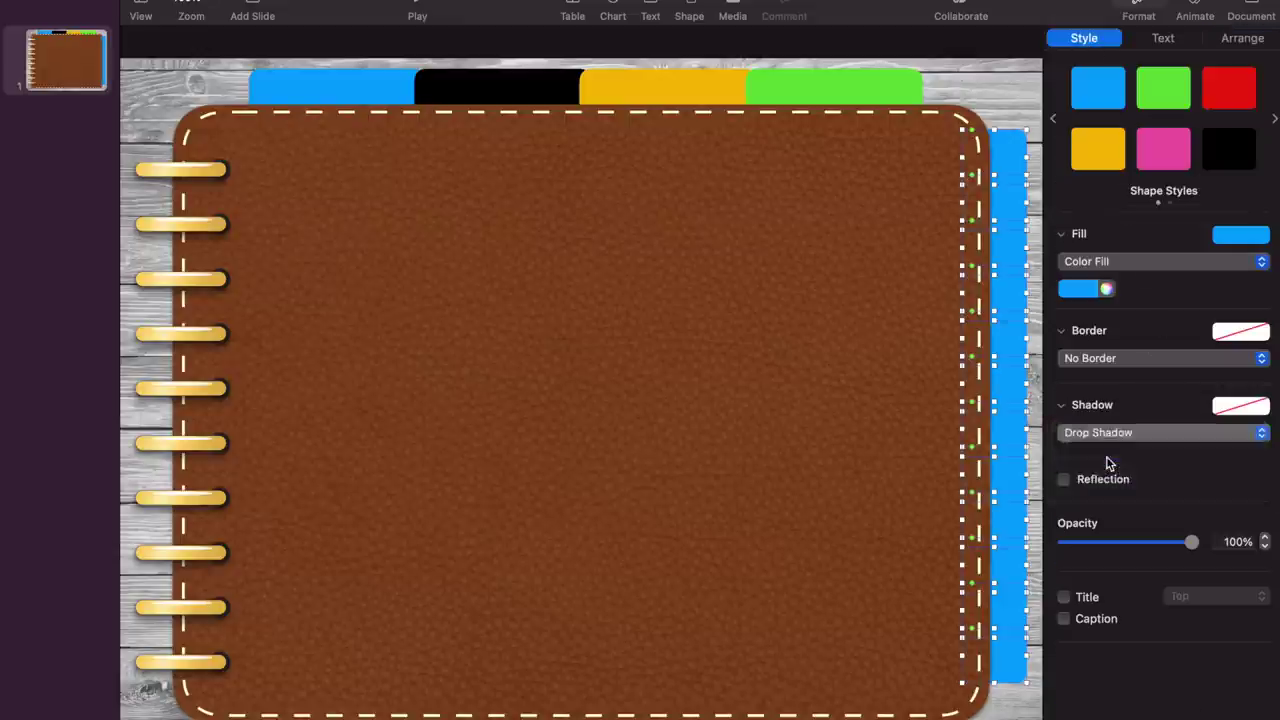
pyautogui.click(1010, 714)
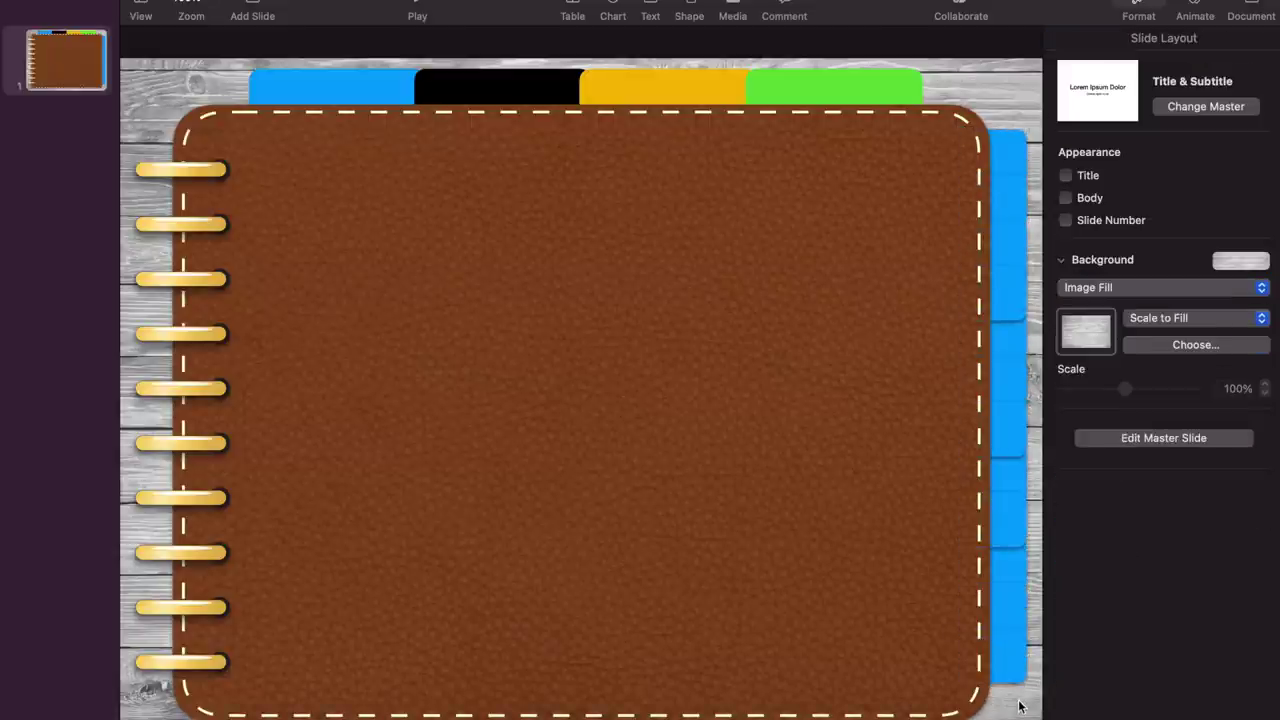
# Move the lowest side tab down to about Y 651 pt and distribute all the side tabs vertically again.
pyautogui.moveTo(1003, 680); pyautogui.dragTo(1018, 128)
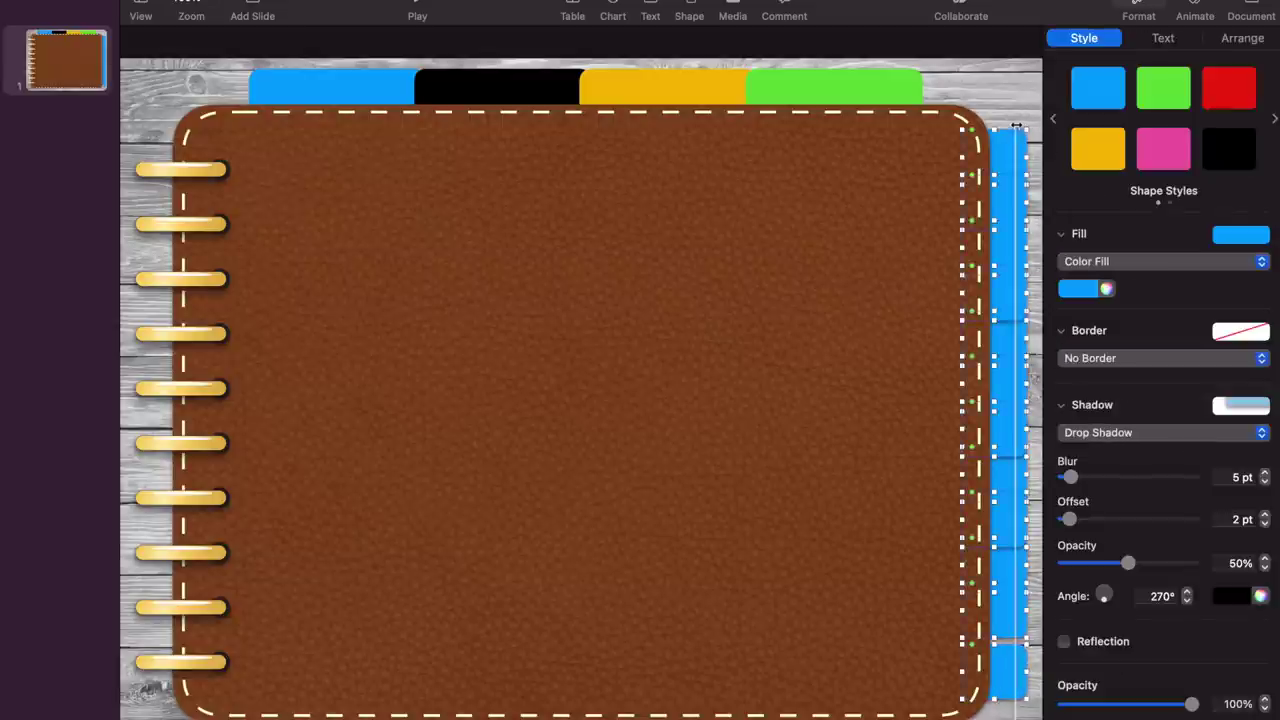
pyautogui.click(1232, 38)
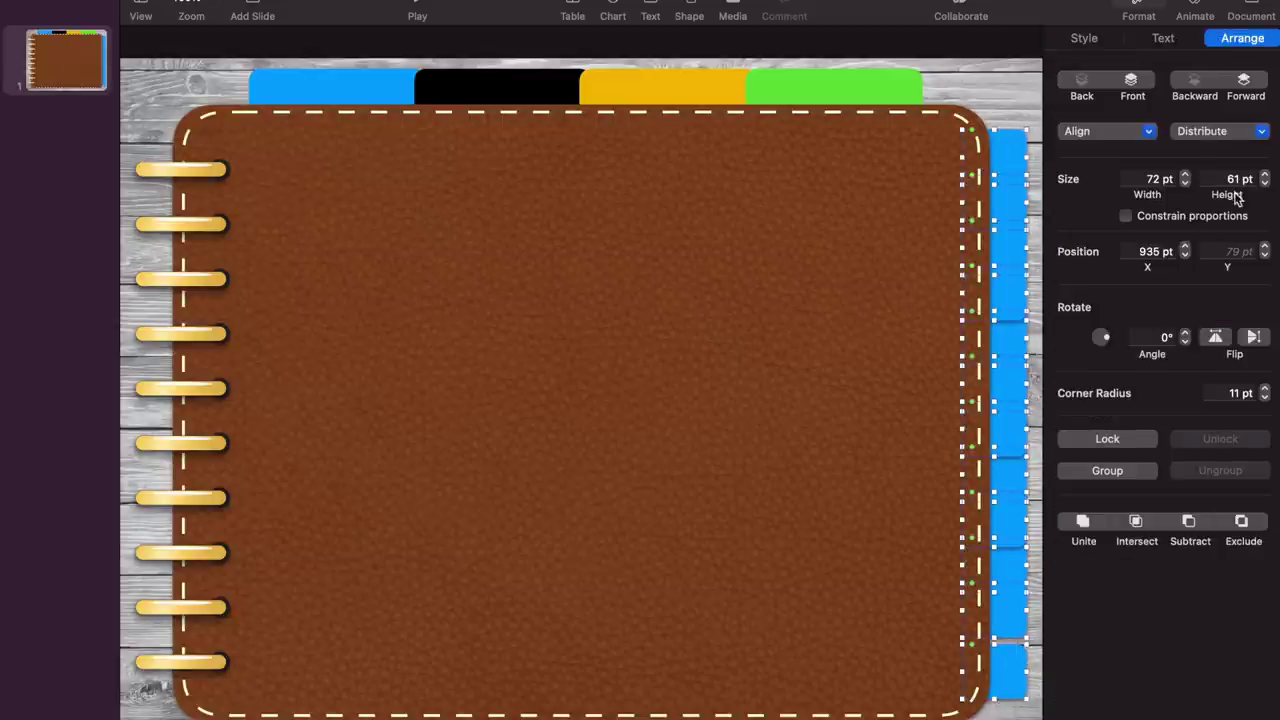
pyautogui.click(1203, 133)
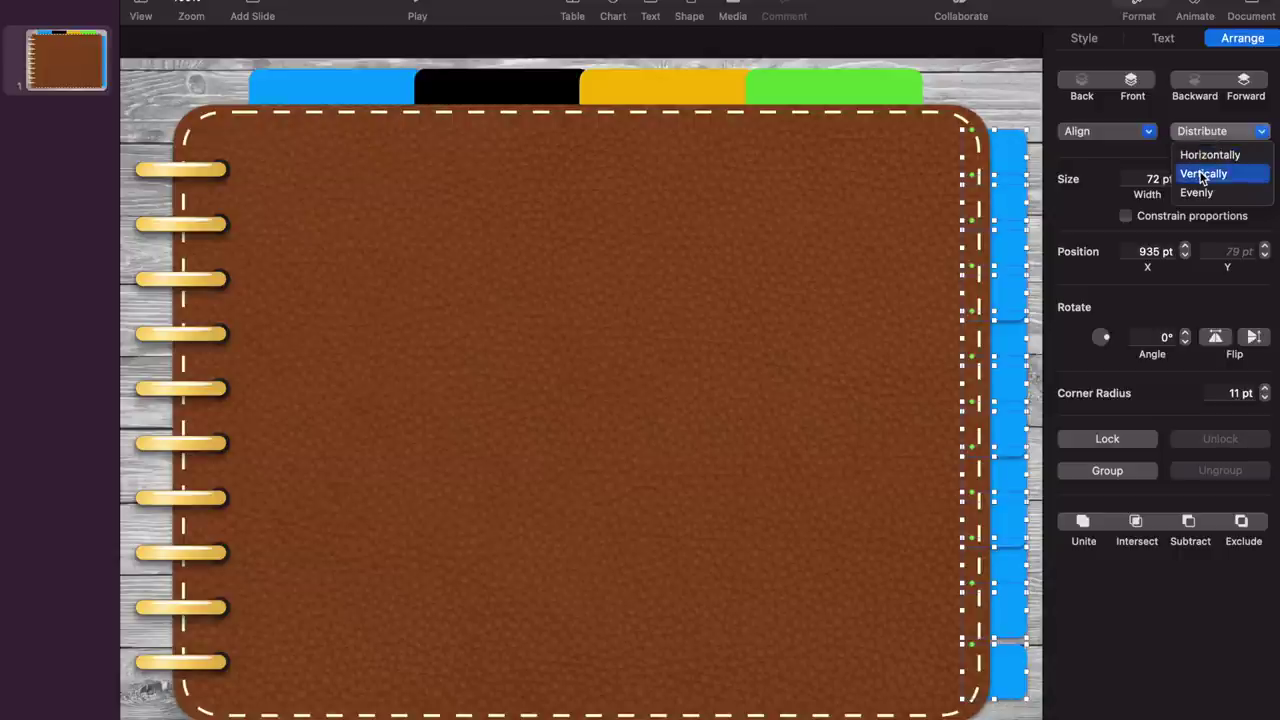
pyautogui.click(1200, 171)
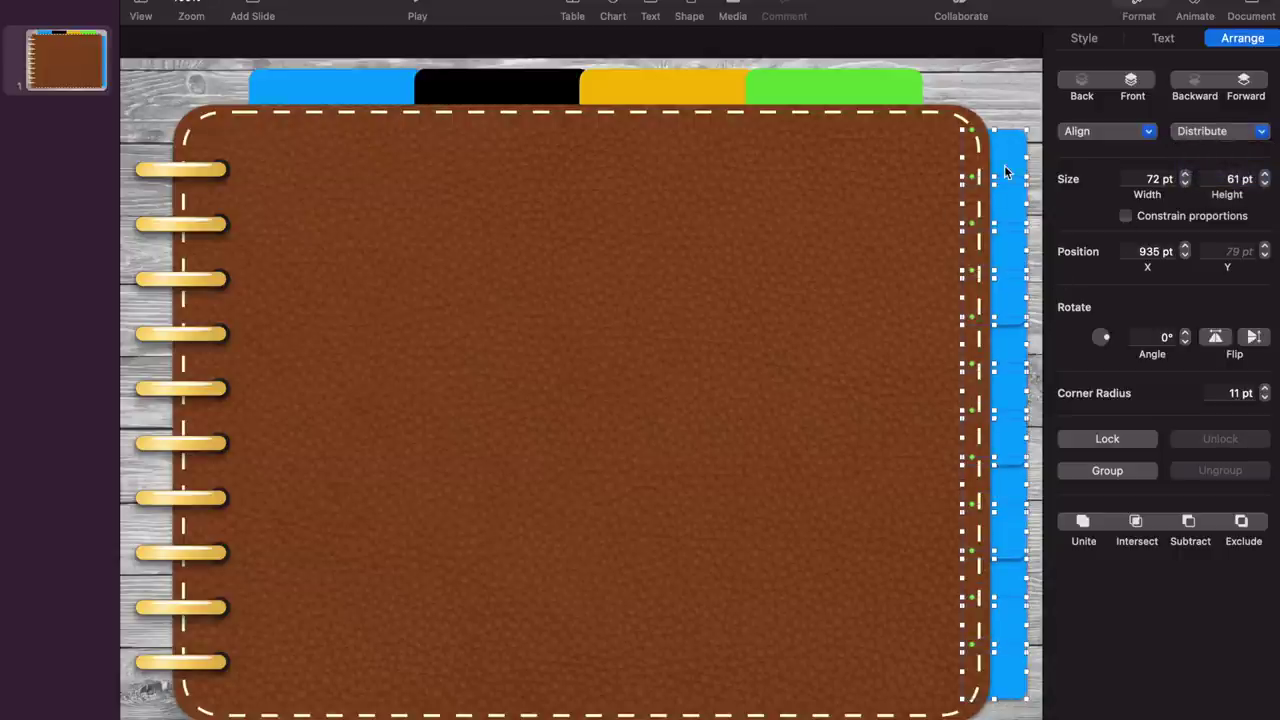
pyautogui.click(1005, 97)
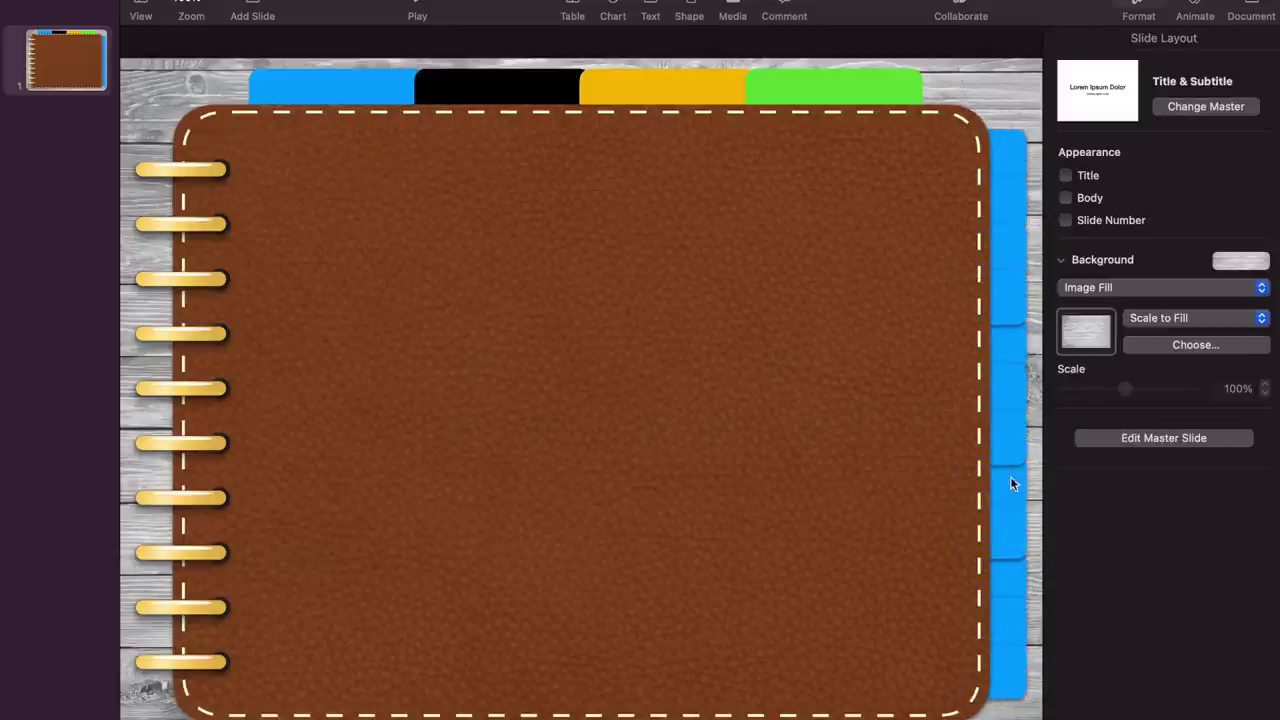
# Restack the side tabs behind the cover so that each one overlaps the tab below it.
pyautogui.moveTo(1030, 716); pyautogui.dragTo(1048, 96)
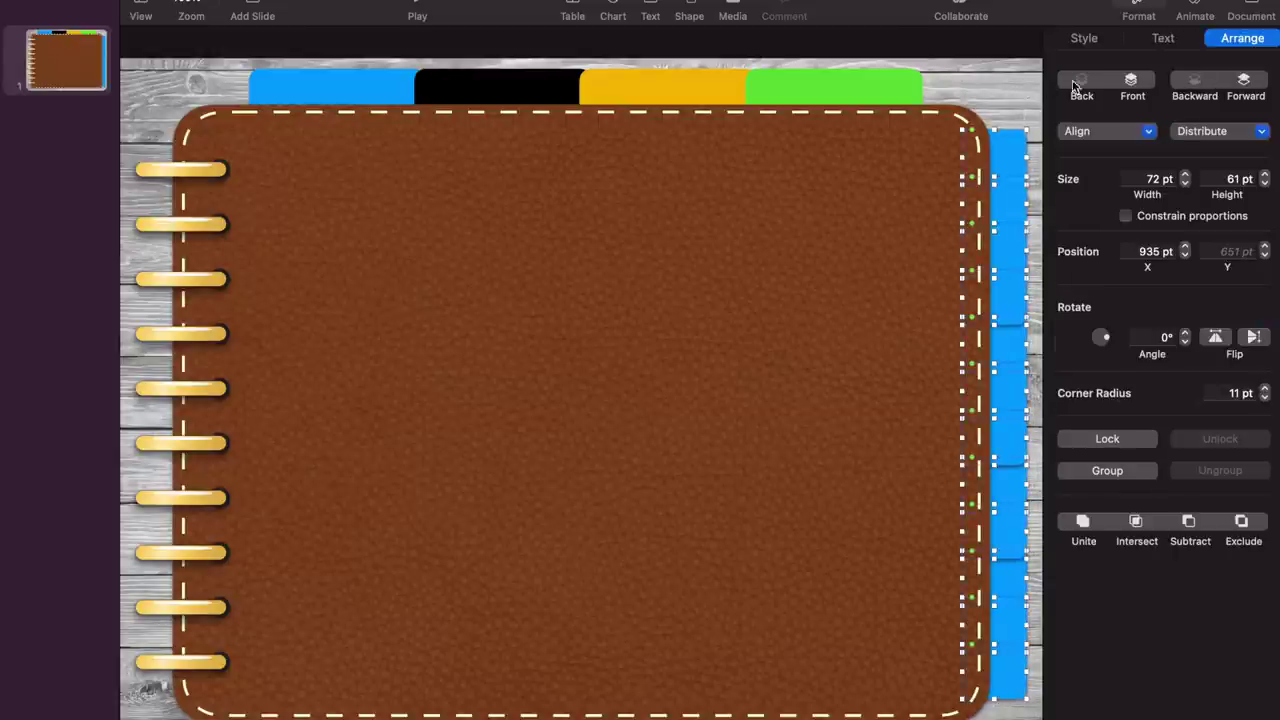
pyautogui.click(1132, 82)
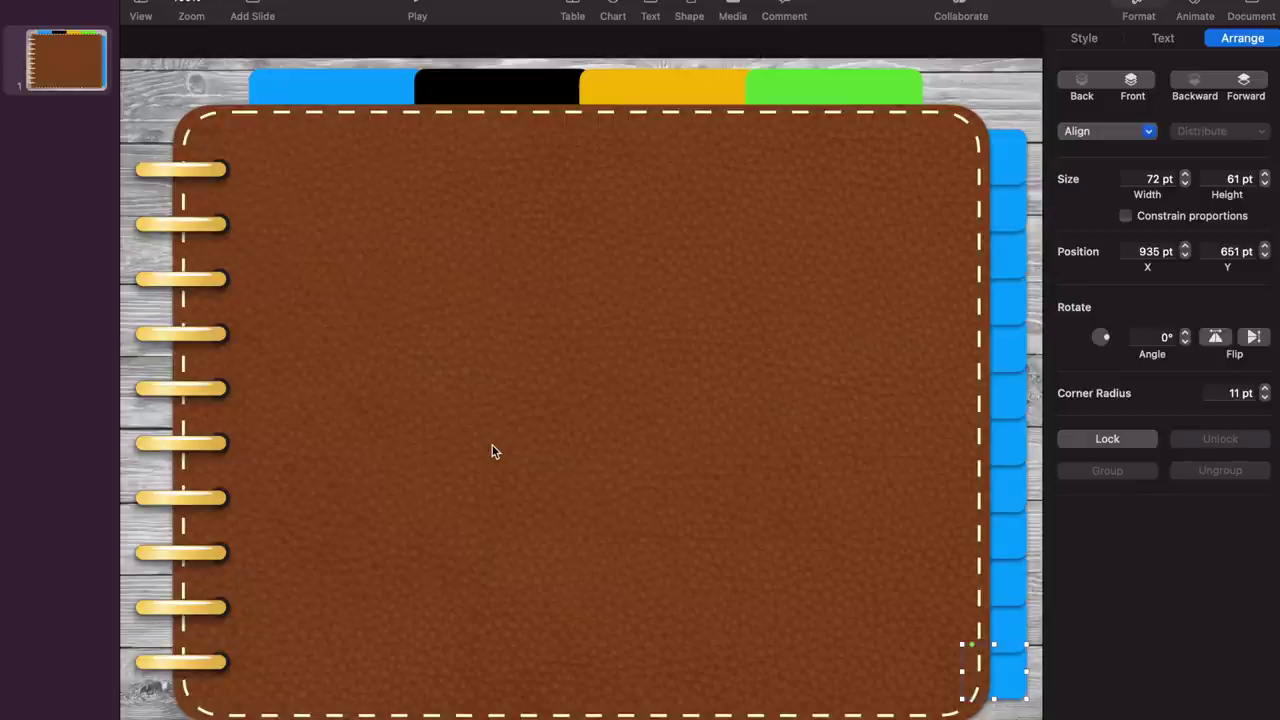
pyautogui.click(1005, 88)
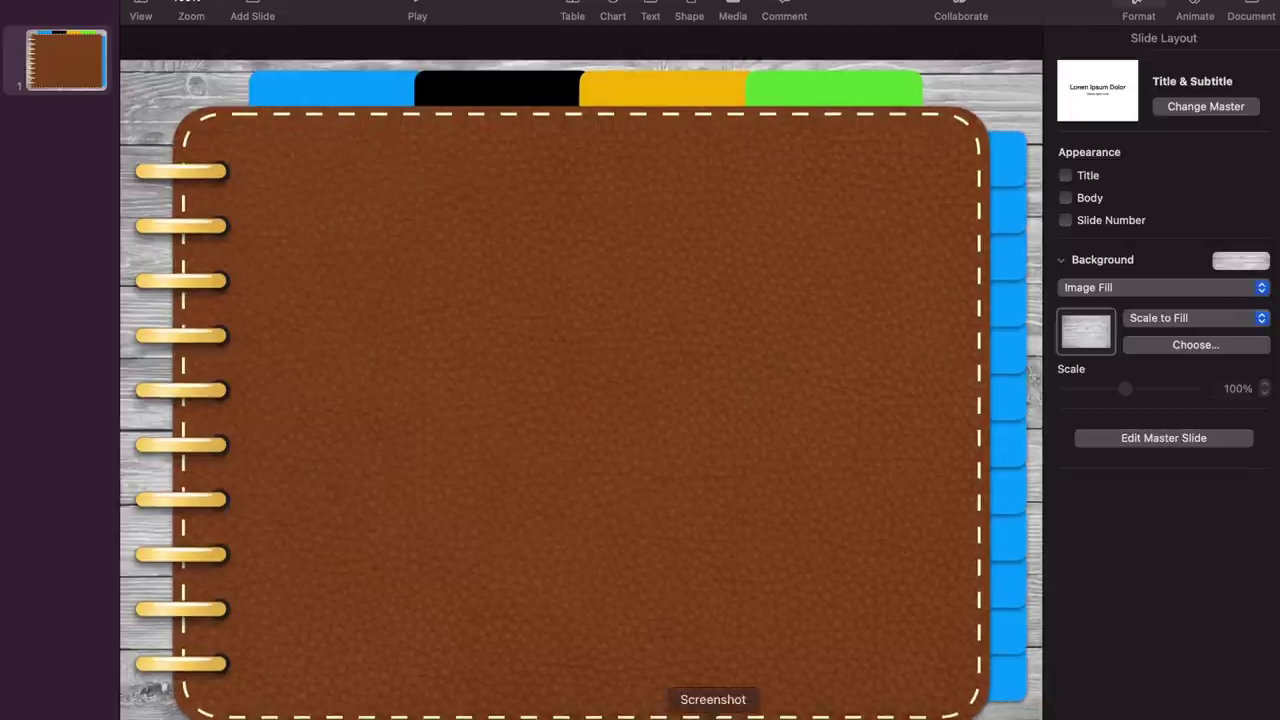
# Switch to GoodNotes and view the 2021 PLANNER FINAL document as a reference in an enlarged window.
pyautogui.click(828, 712)
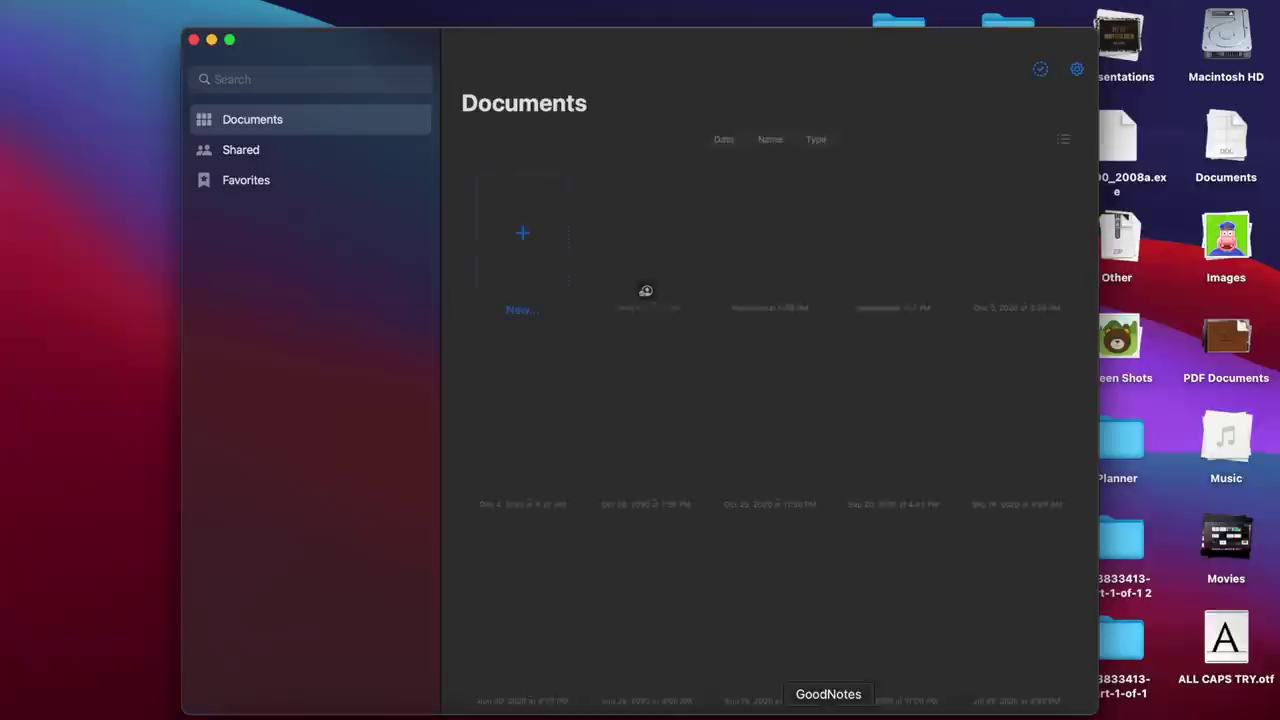
pyautogui.click(668, 279)
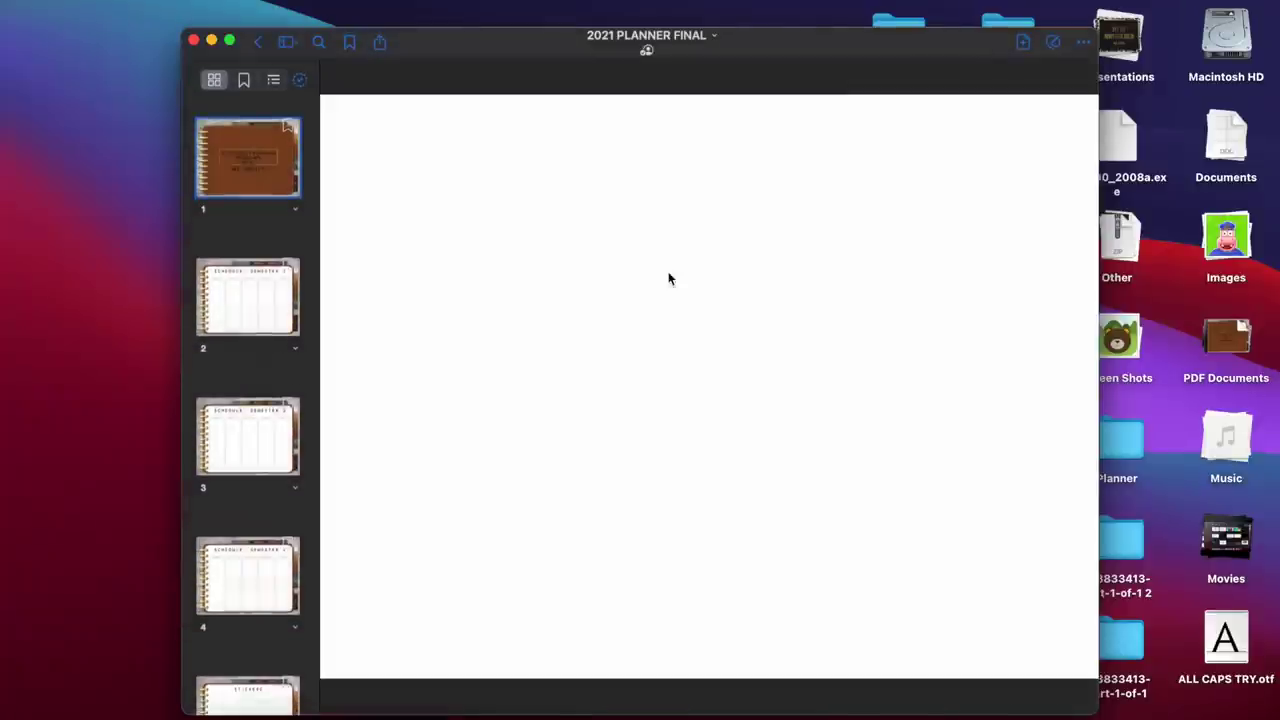
pyautogui.click(229, 43)
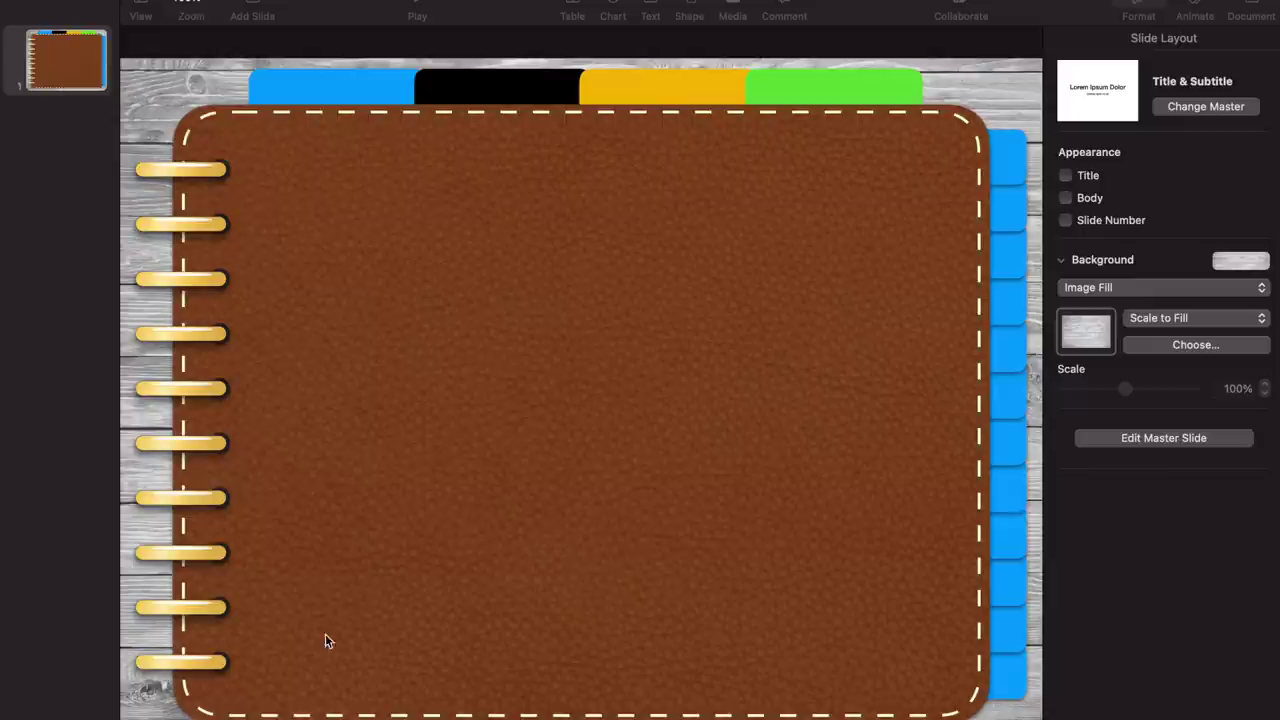
# Switch to Finder, search the recent files for "color palet" and open the Color Palettes folder containing Color-Palette-348-squirrel.jpg.
pyautogui.click(225, 708)
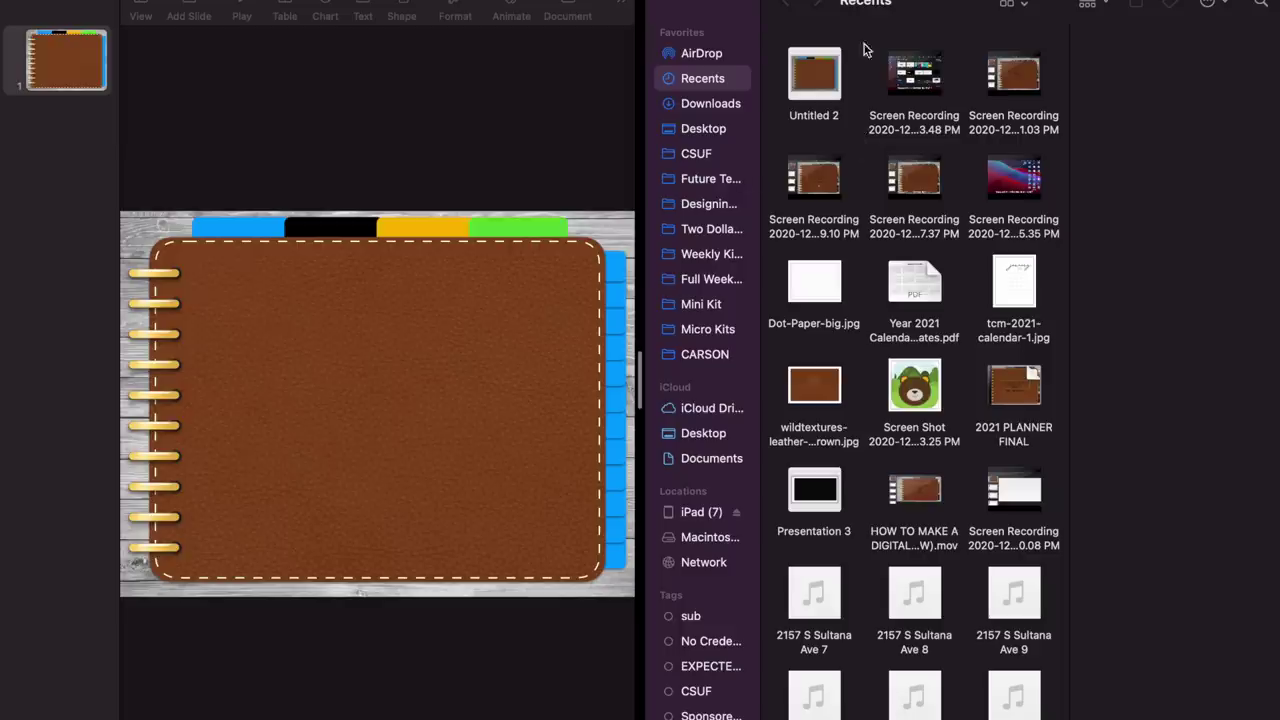
pyautogui.click(1265, 3)
pyautogui.write('color')
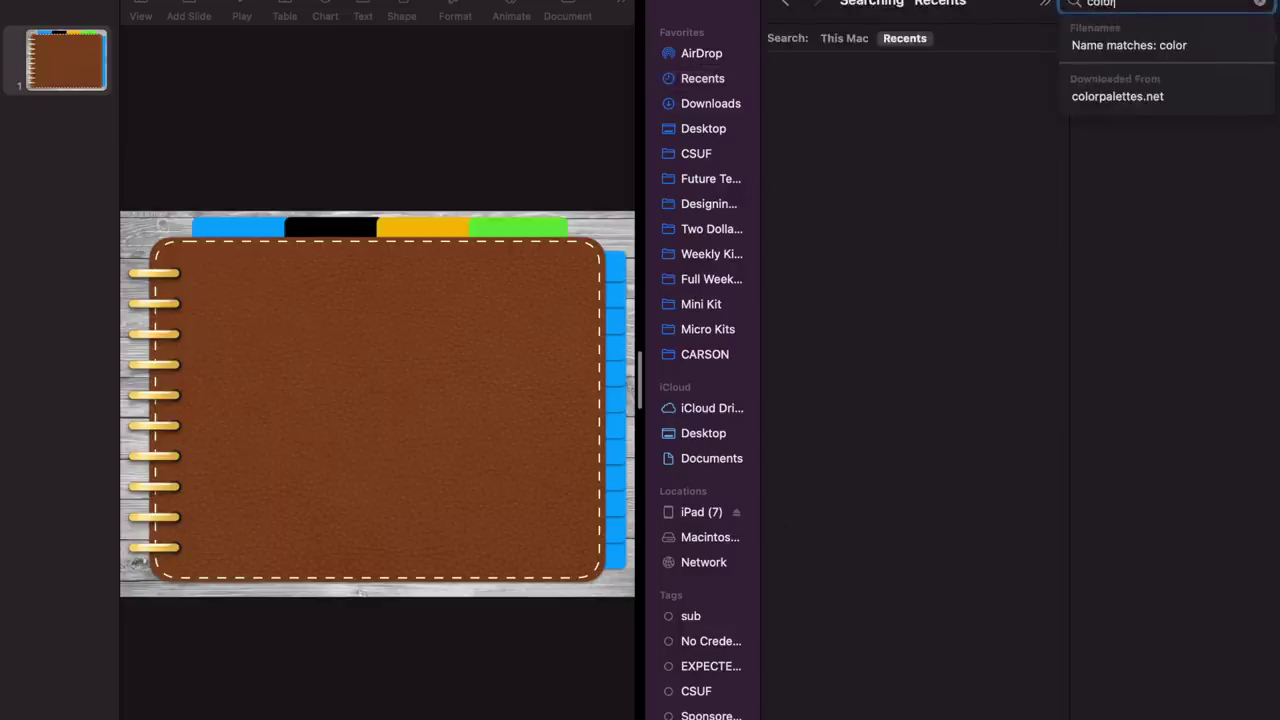
pyautogui.write(' pala')
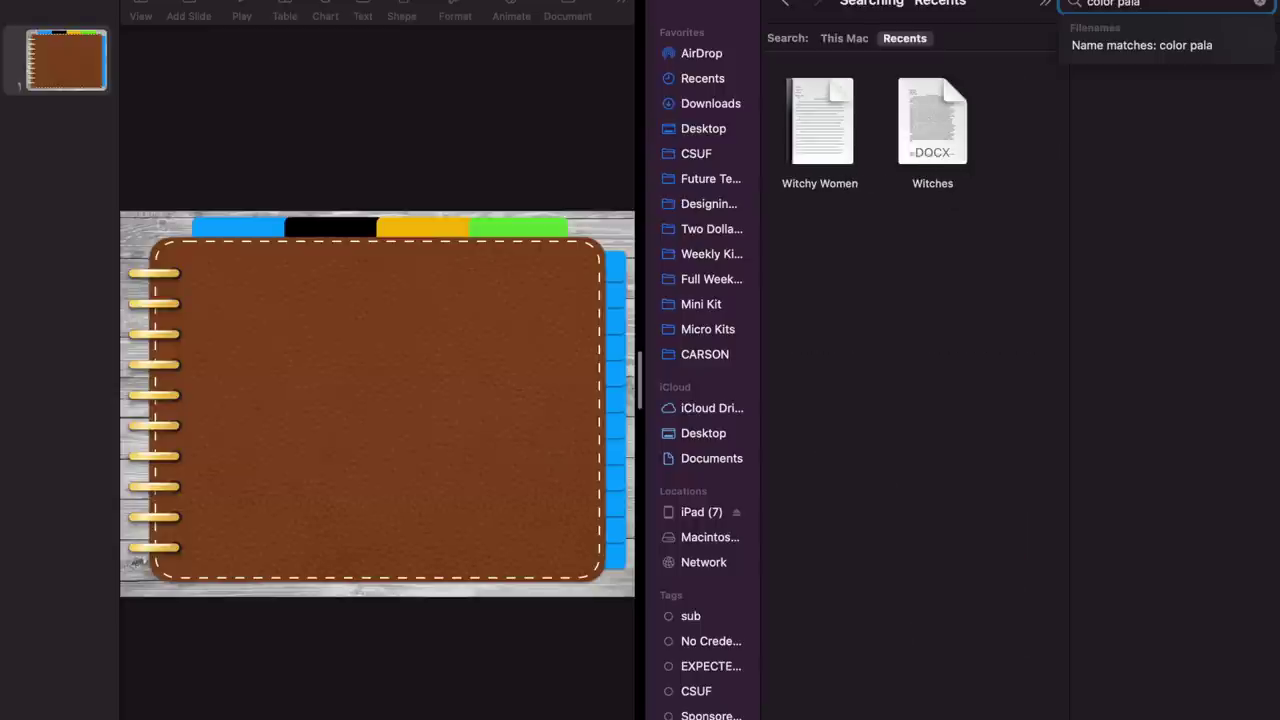
pyautogui.press('BackSpace')
pyautogui.write('et')
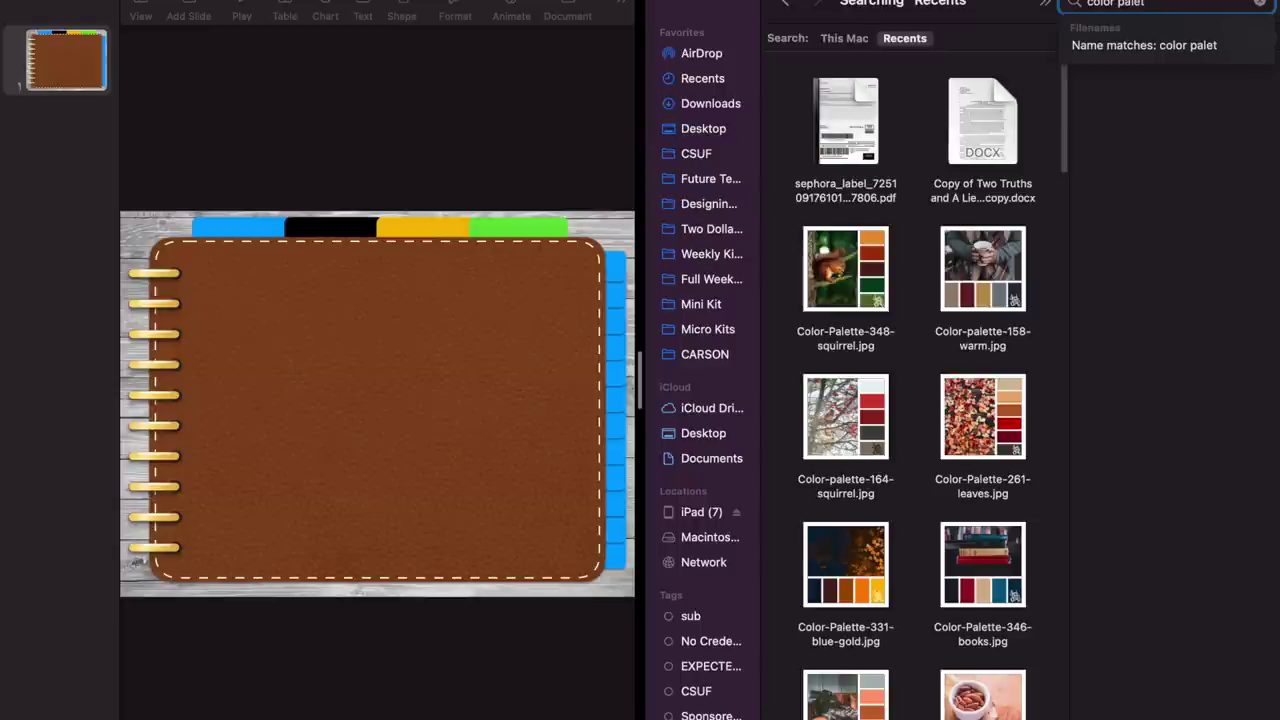
pyautogui.click(838, 250)
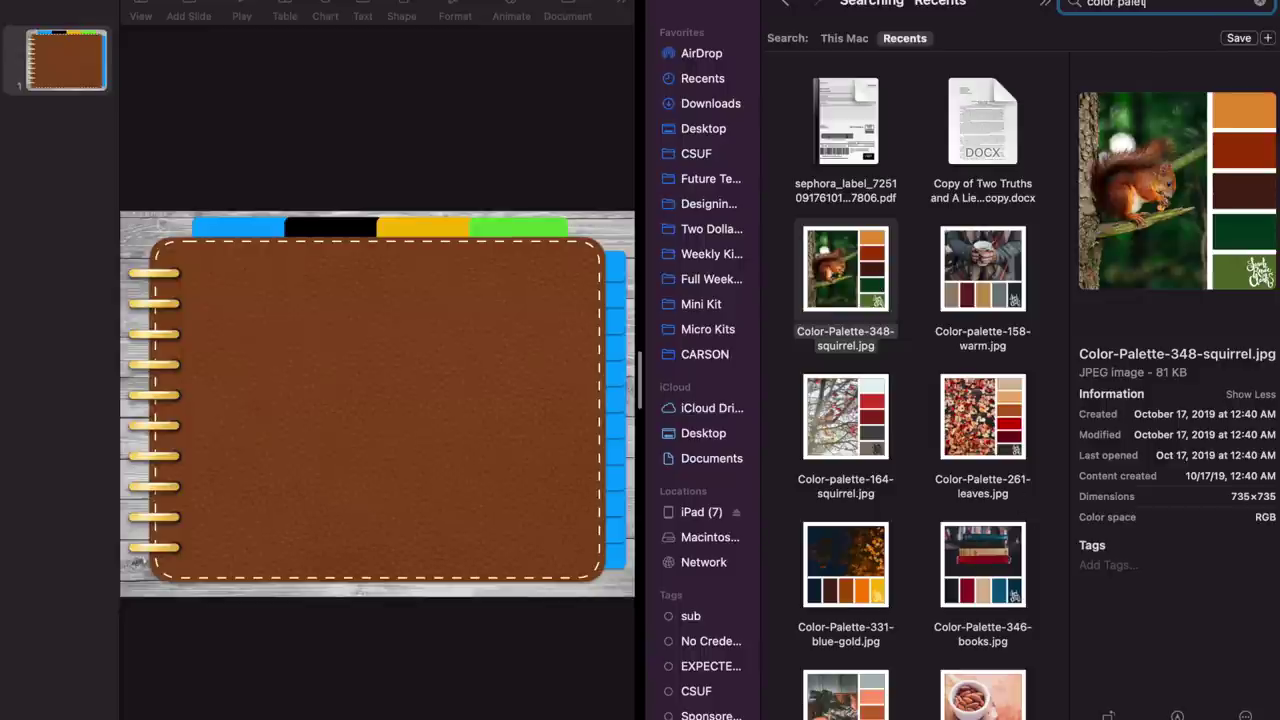
pyautogui.press('Escape')
# Browse the Color Palettes folder and view Color-Palette-348-squirrel.jpg at full size before closing it again.
pyautogui.scroll(-10, 938, 588)
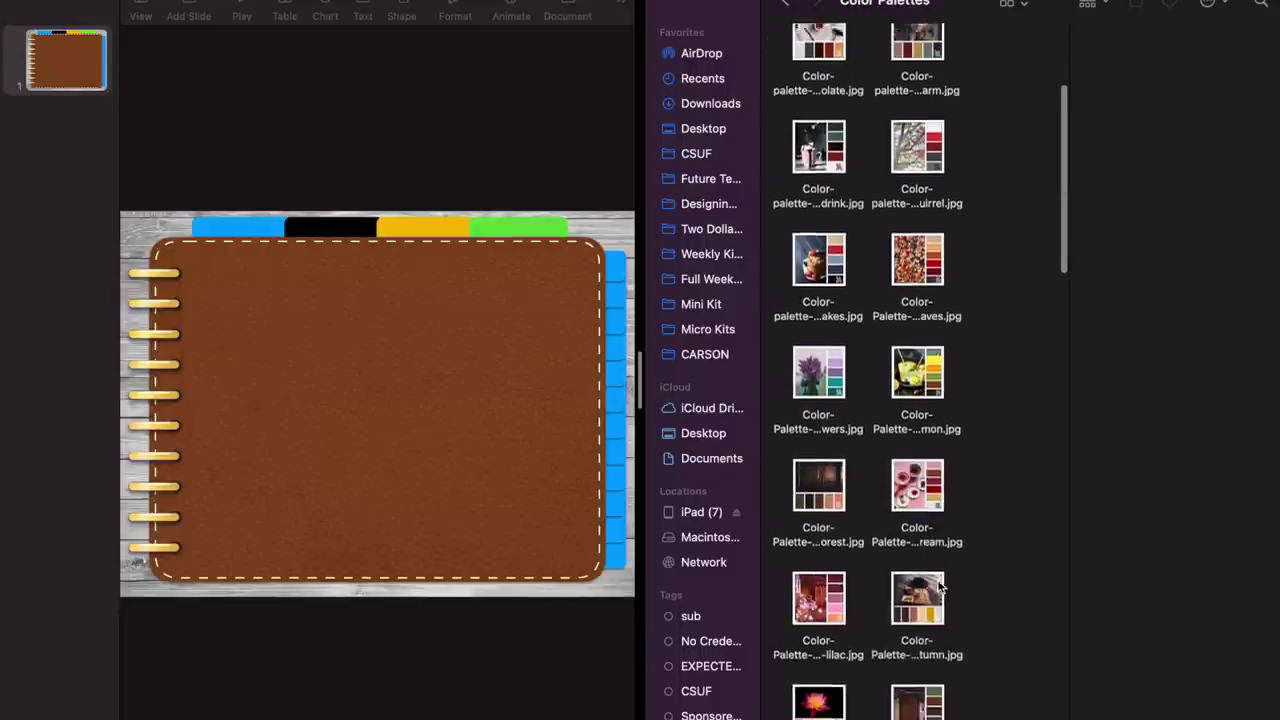
pyautogui.scroll(-15, 938, 588)
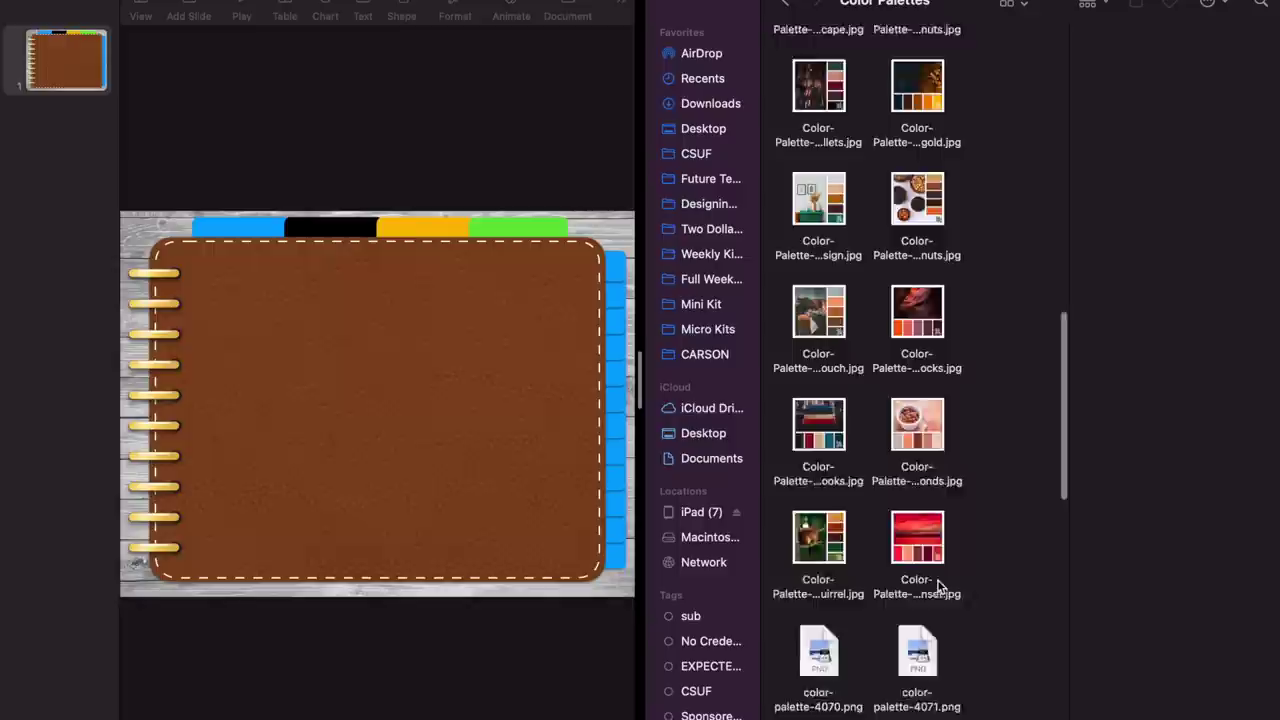
pyautogui.scroll(-5, 938, 588)
pyautogui.scroll(10, 938, 588)
pyautogui.scroll(5, 938, 586)
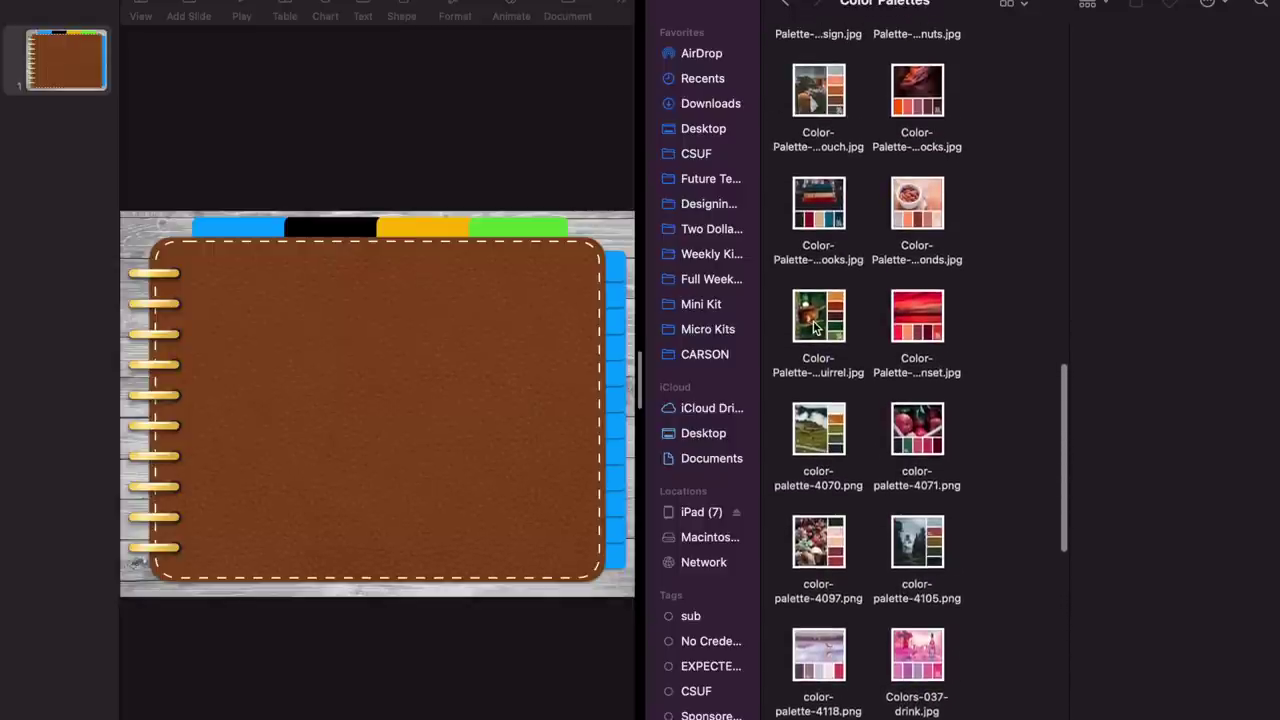
pyautogui.click(815, 327)
pyautogui.doubleClick(815, 327)
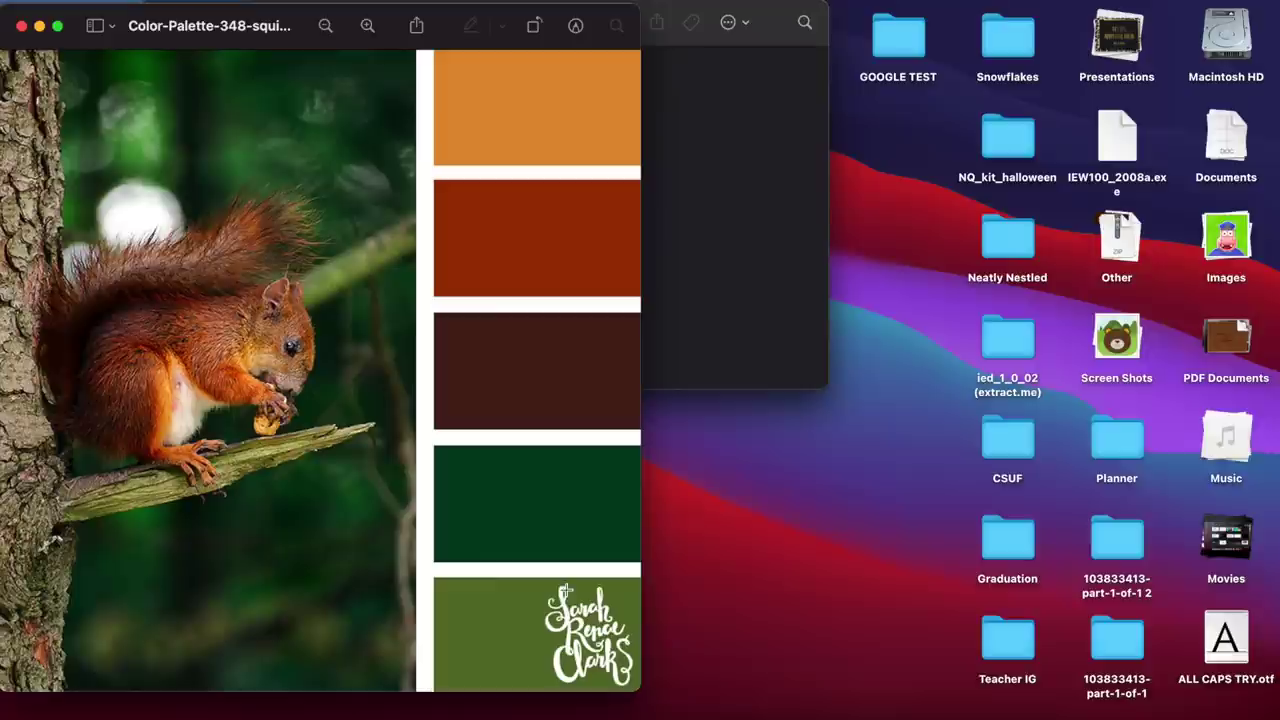
pyautogui.click(21, 26)
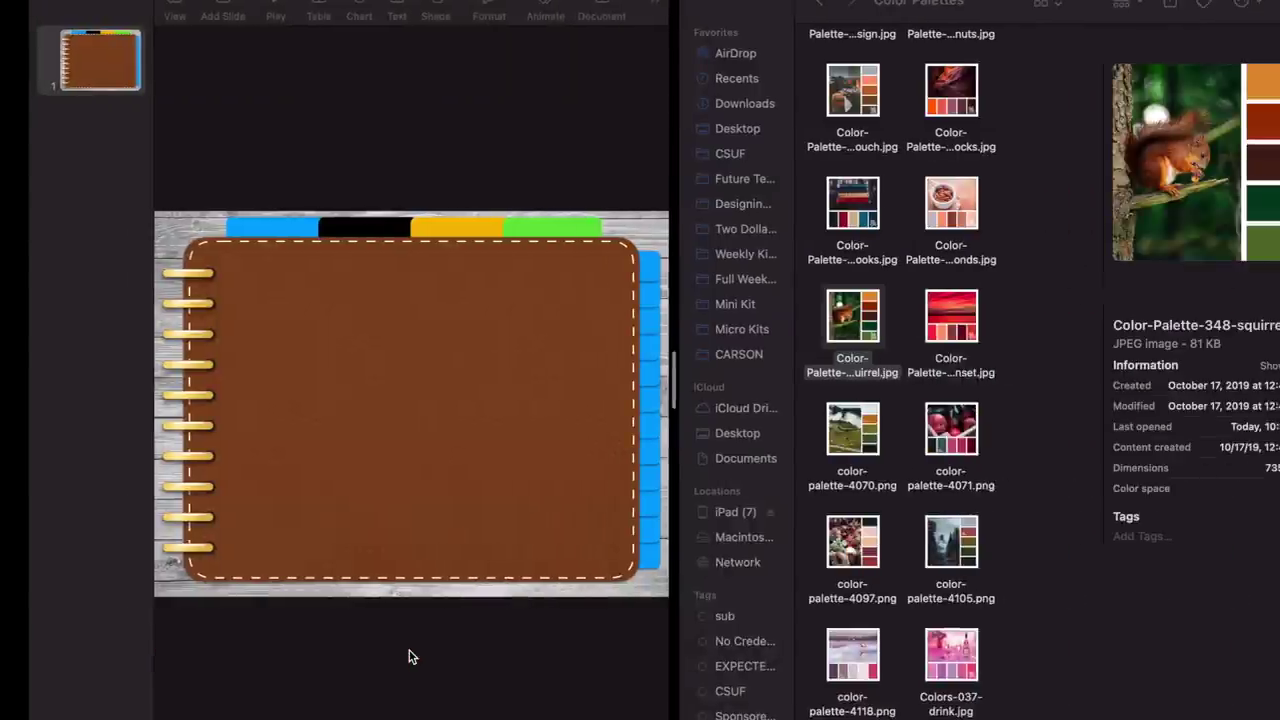
# Preview the door, forest and chocolate palettes and place Color-Palette-320-door.jpg on the planner slide, closing the Finder window.
pyautogui.click(835, 366)
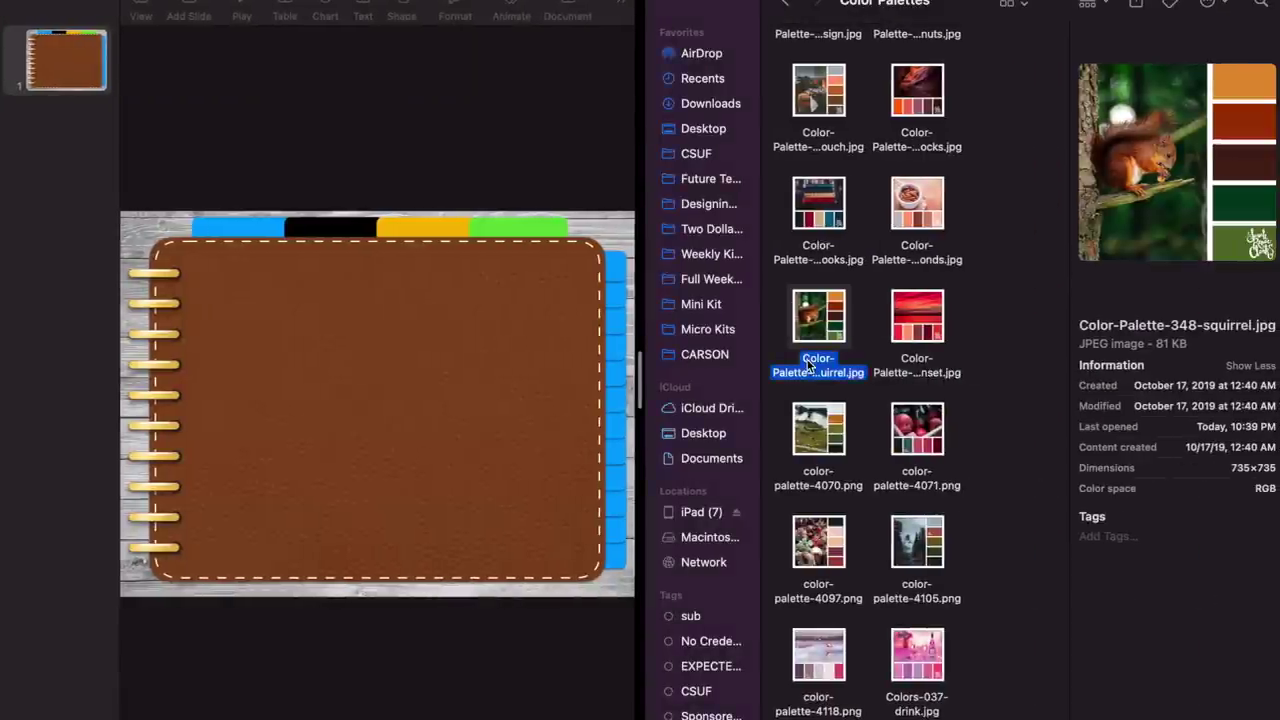
pyautogui.scroll(10, 838, 422)
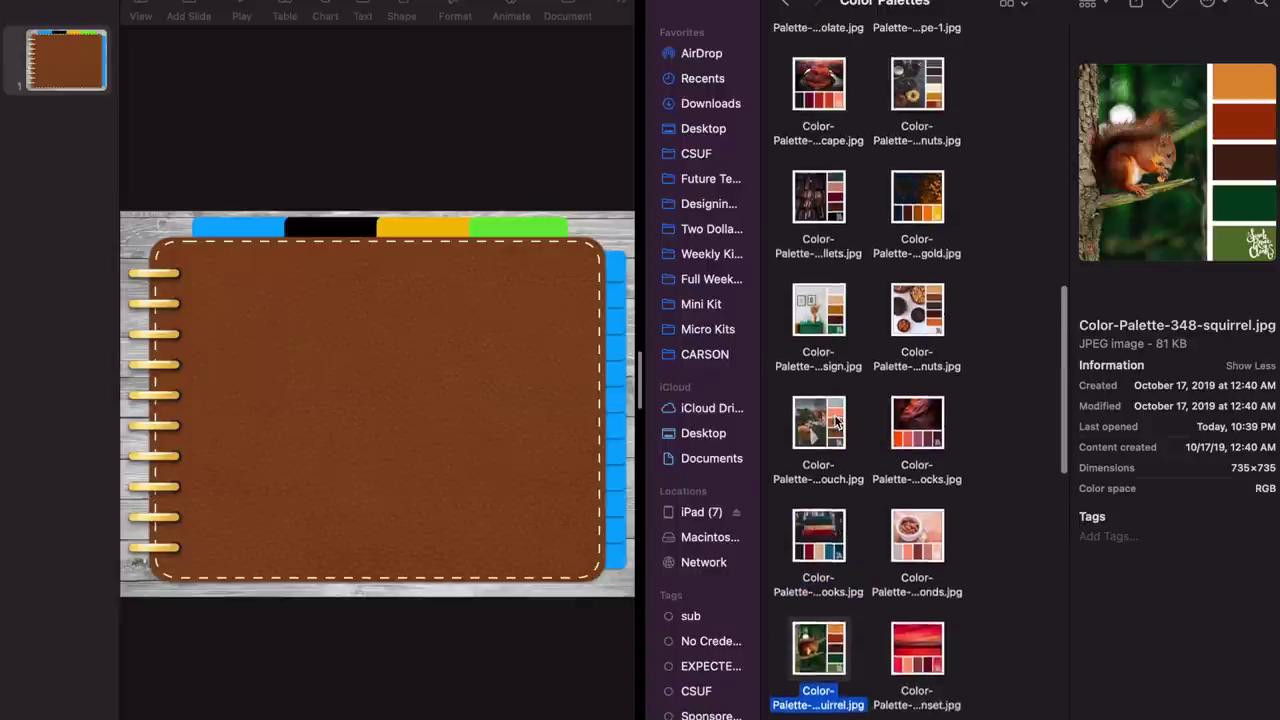
pyautogui.scroll(7, 838, 422)
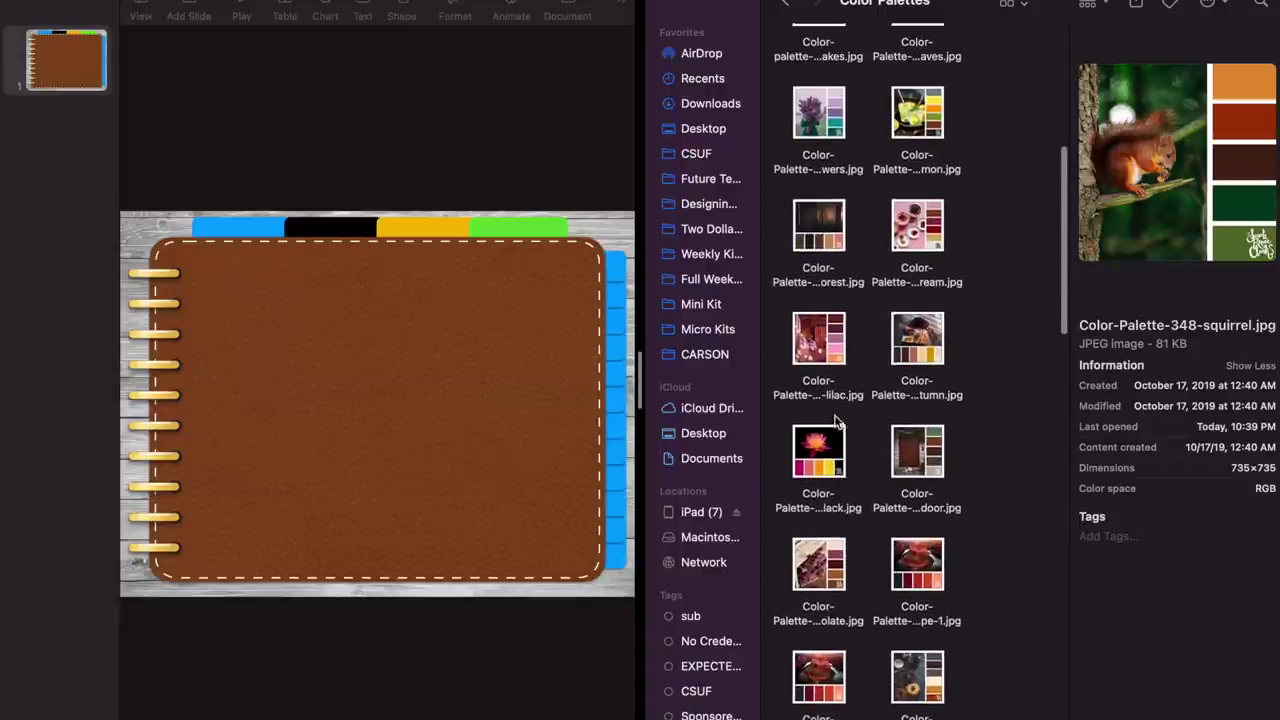
pyautogui.click(912, 455)
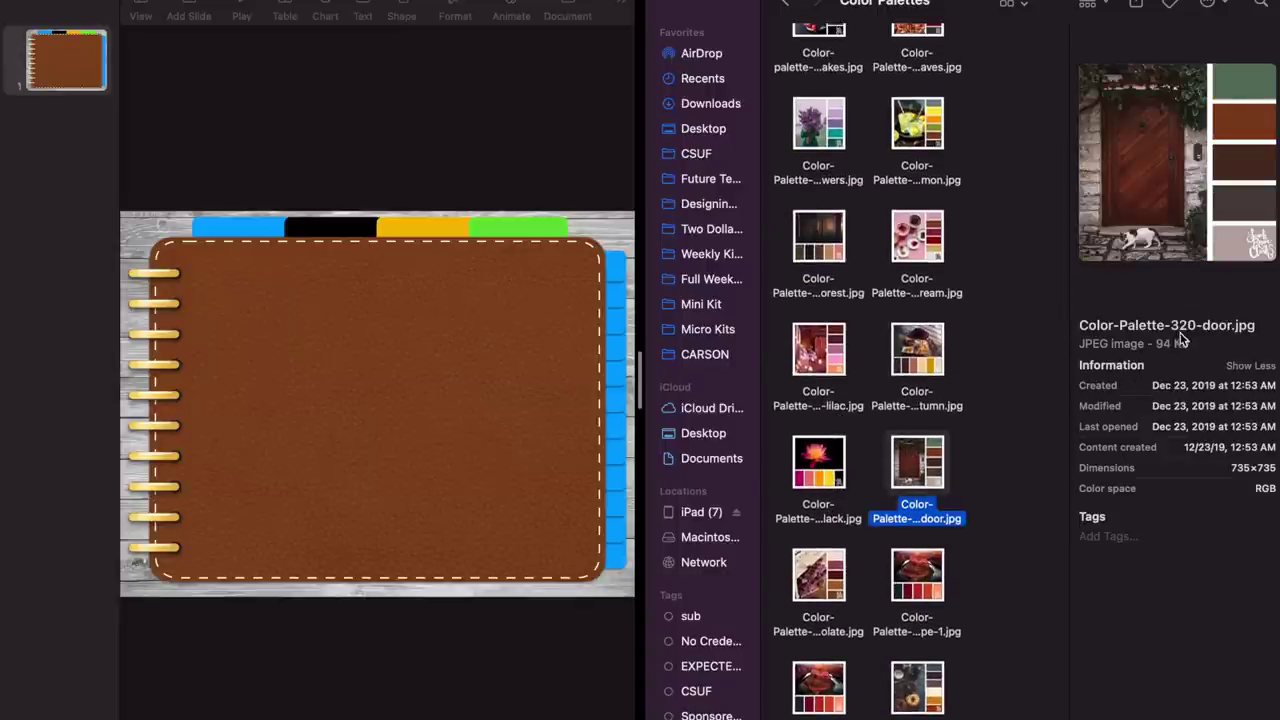
pyautogui.click(818, 238)
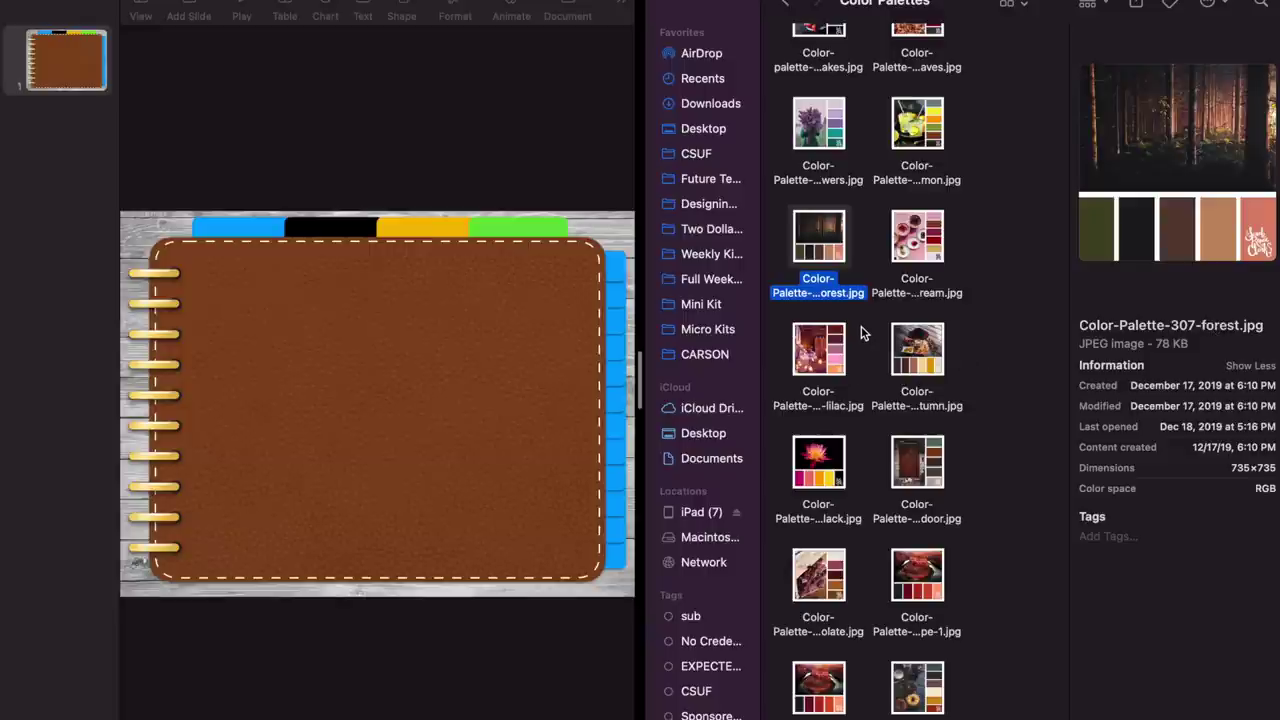
pyautogui.click(826, 568)
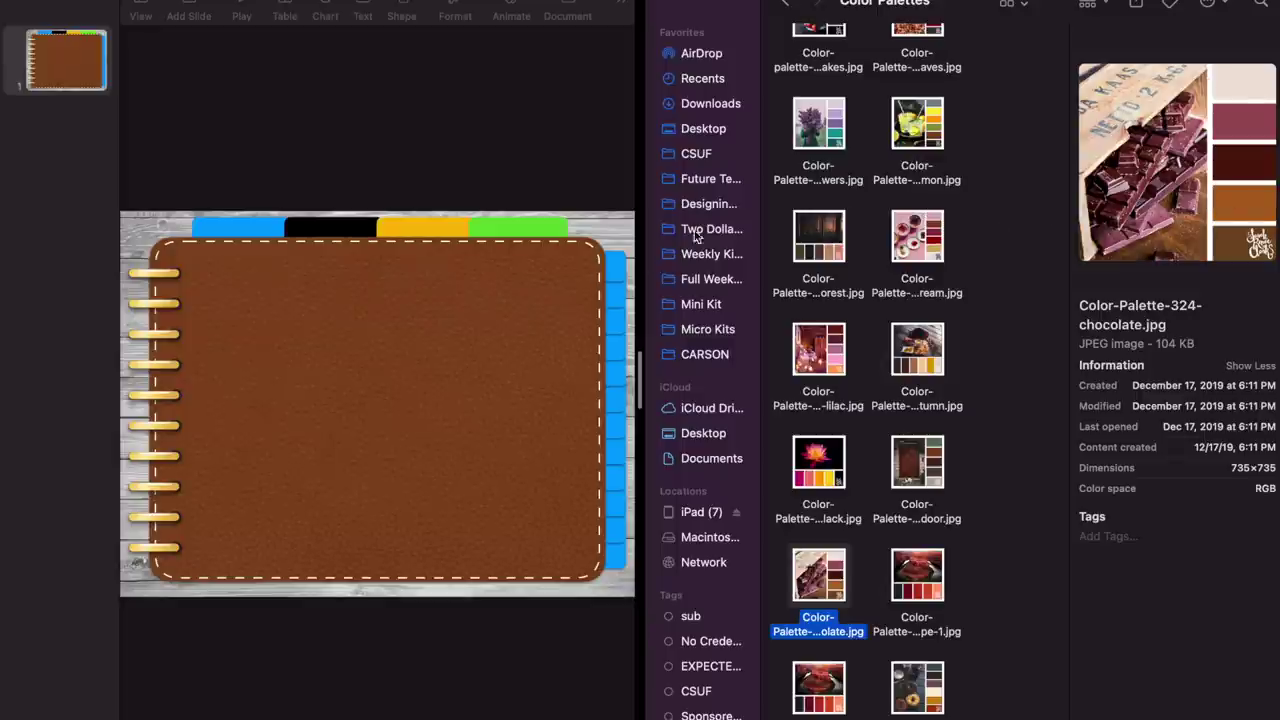
pyautogui.moveTo(915, 458); pyautogui.dragTo(212, 678)
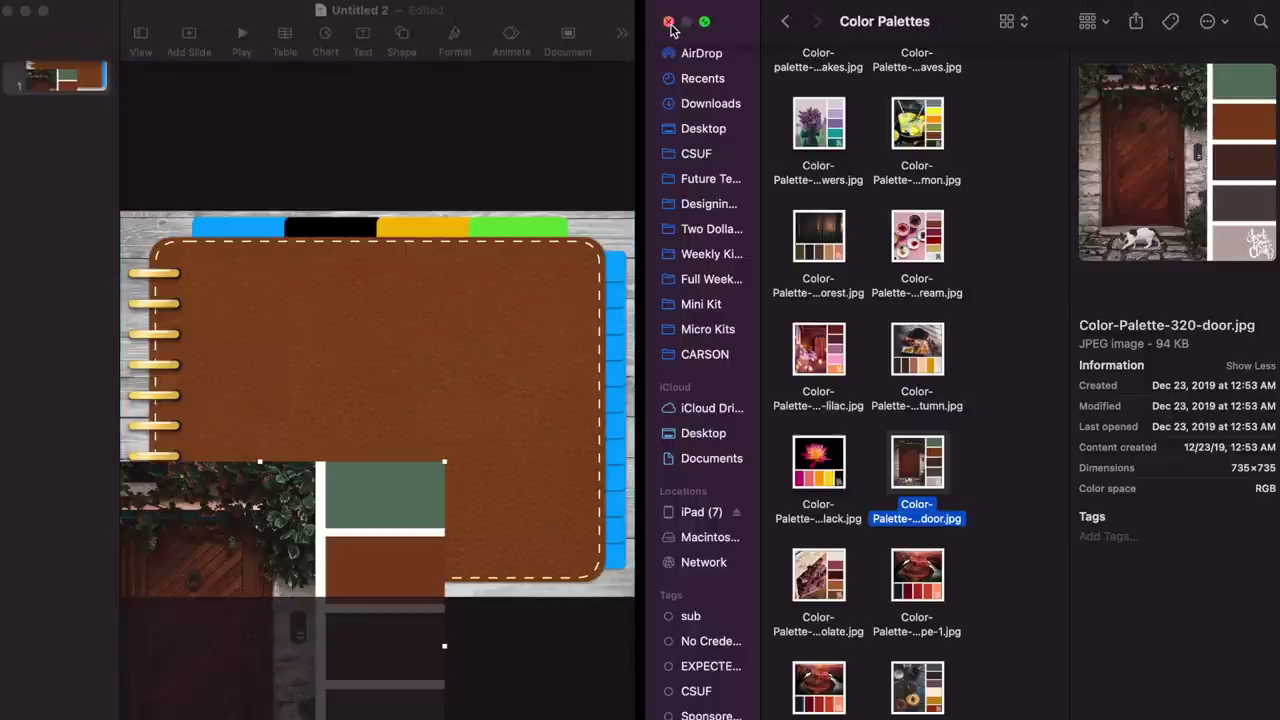
pyautogui.click(669, 22)
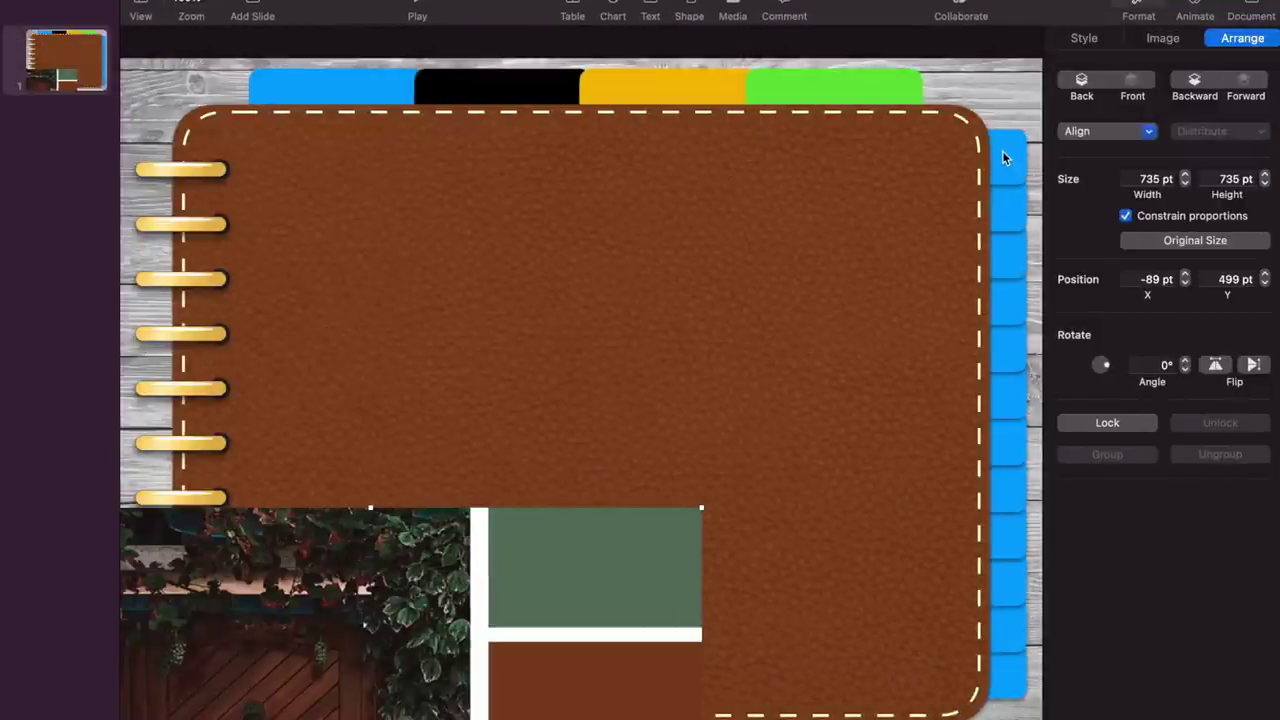
# Fill the uppermost side tab with the green sampled from the door palette image.
pyautogui.click(1002, 150)
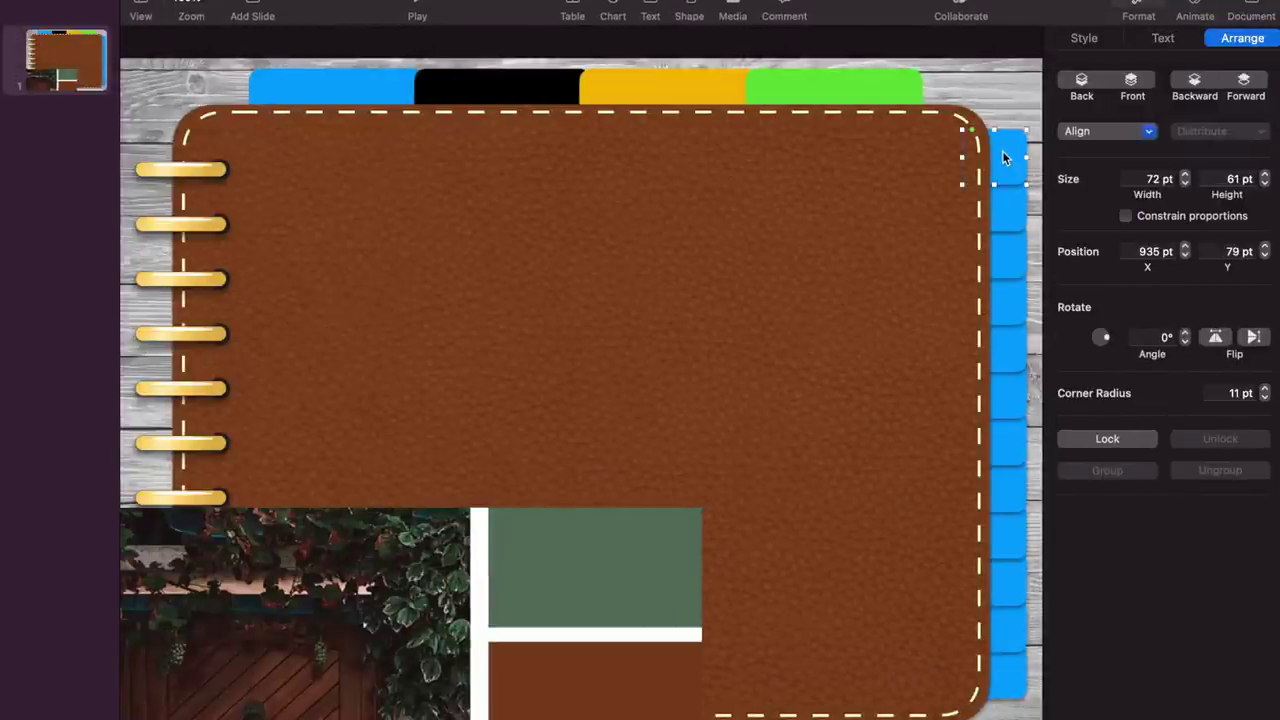
pyautogui.click(1097, 38)
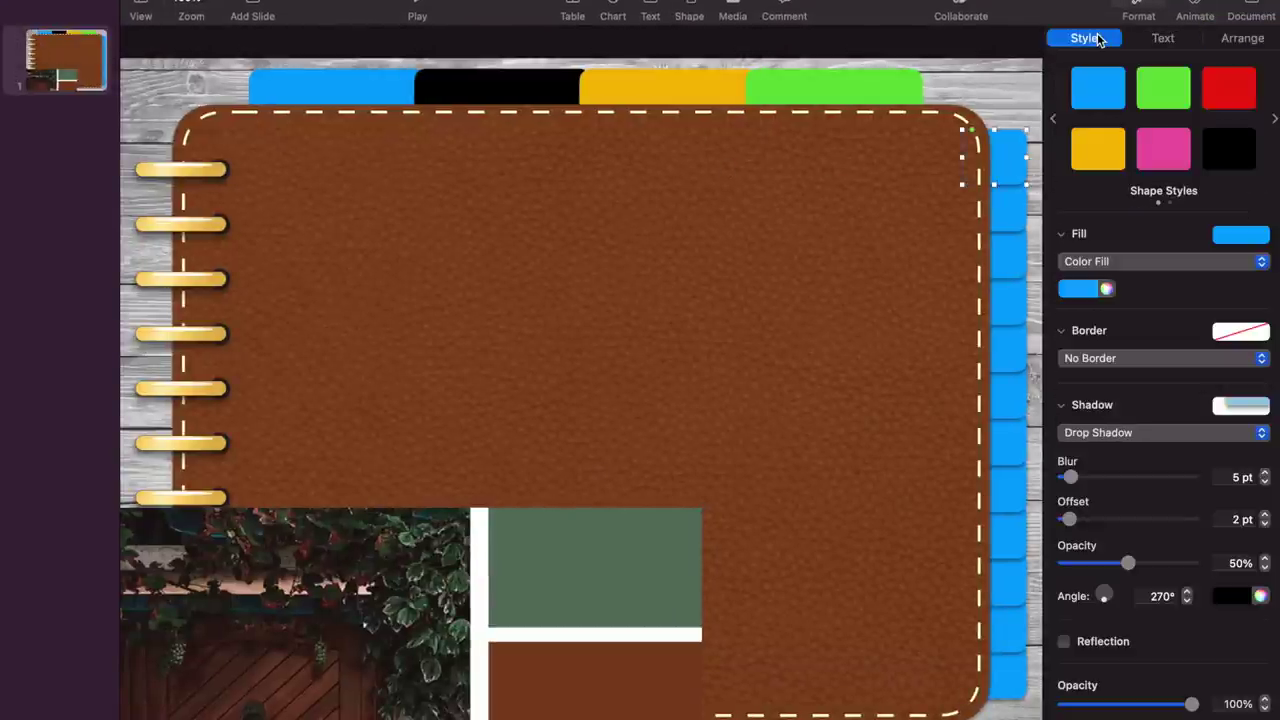
pyautogui.click(1106, 290)
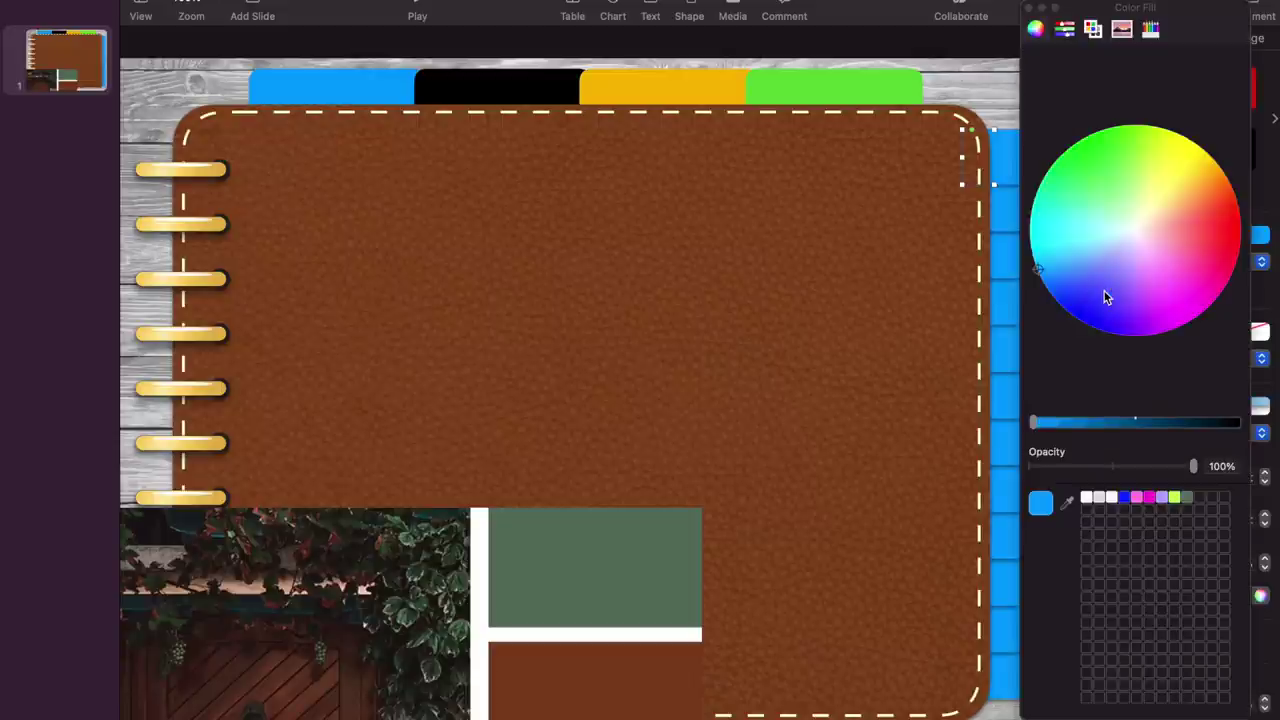
pyautogui.click(1067, 502)
pyautogui.click(615, 552)
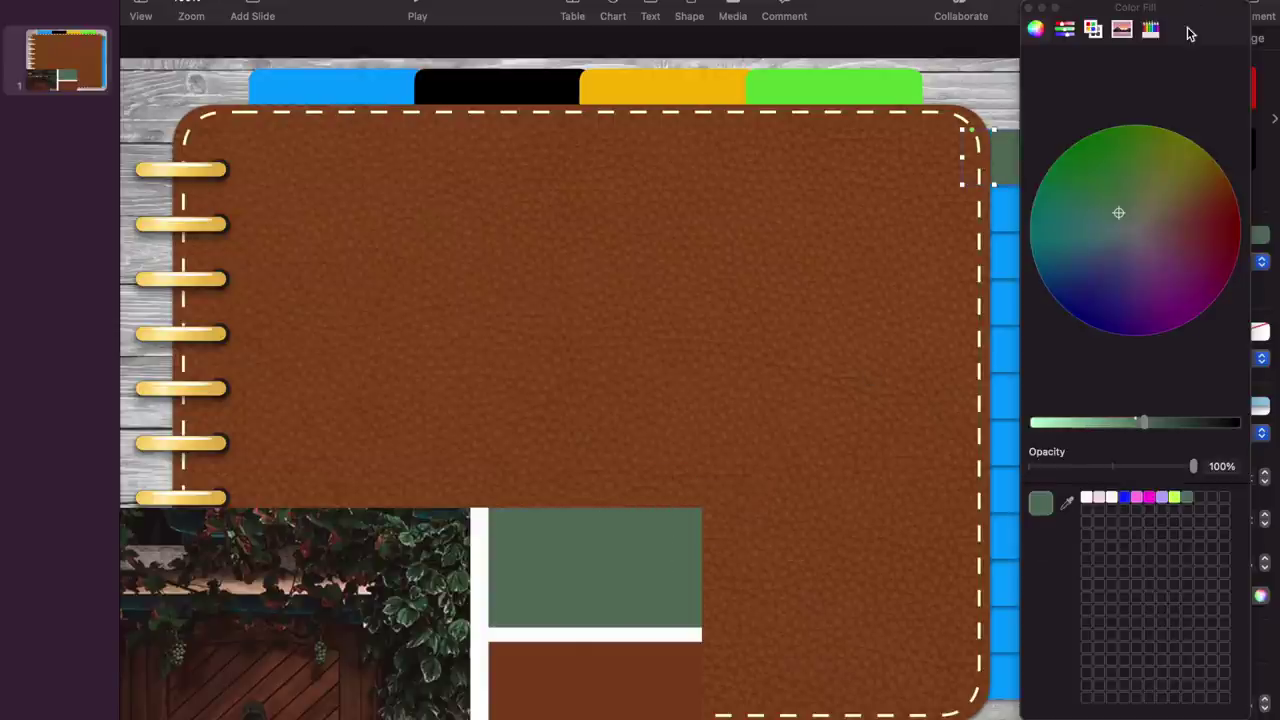
pyautogui.moveTo(1190, 33); pyautogui.dragTo(1279, 19)
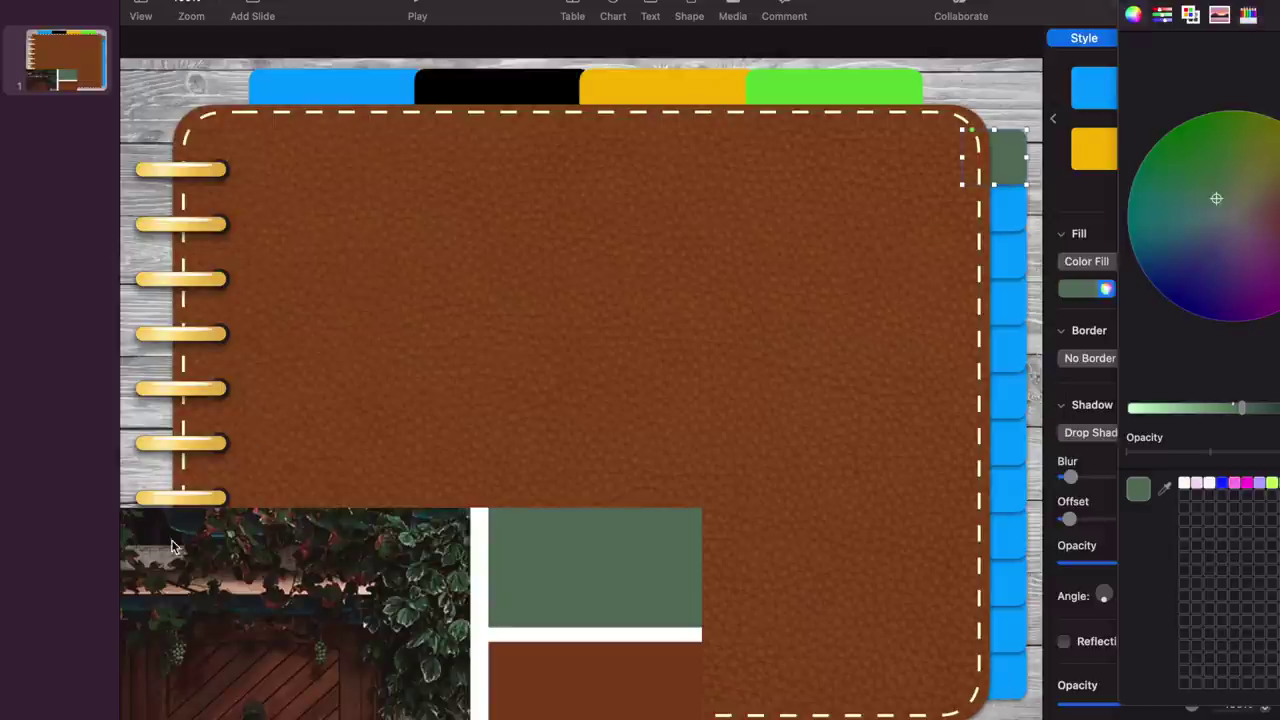
# Delete the door palette image from the slide and close the color picker.
pyautogui.click(333, 532)
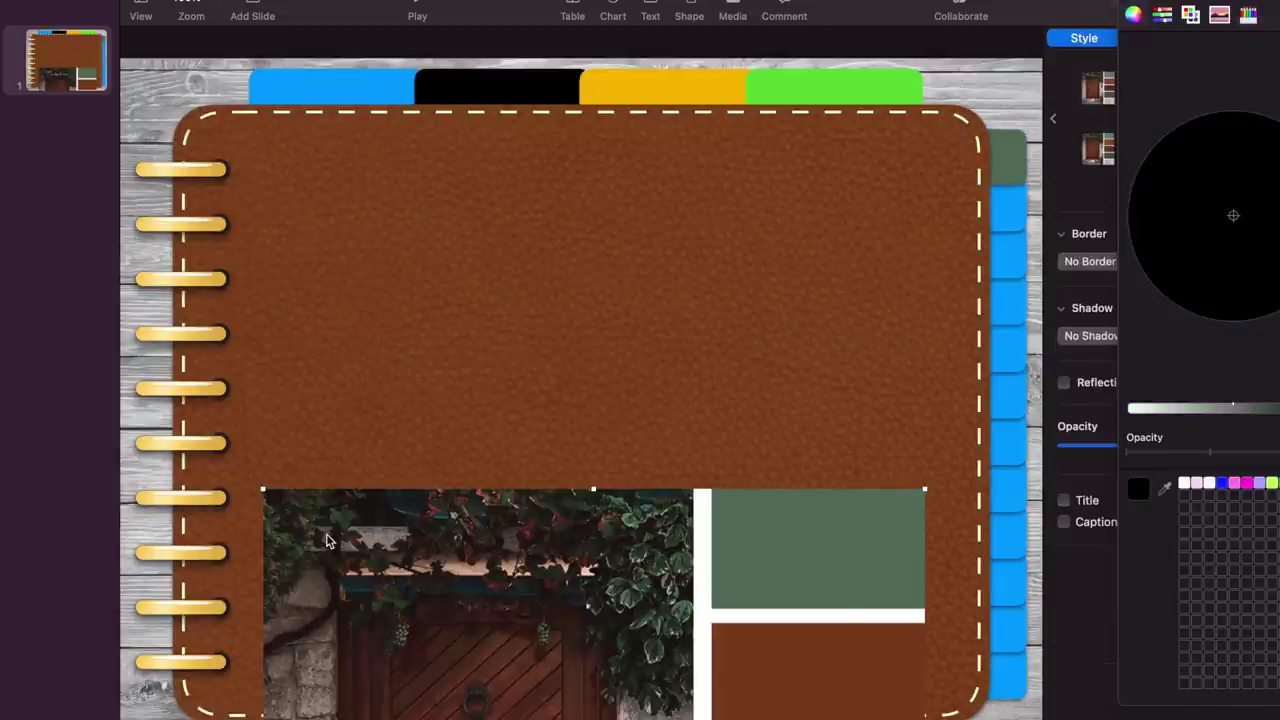
pyautogui.press('Delete')
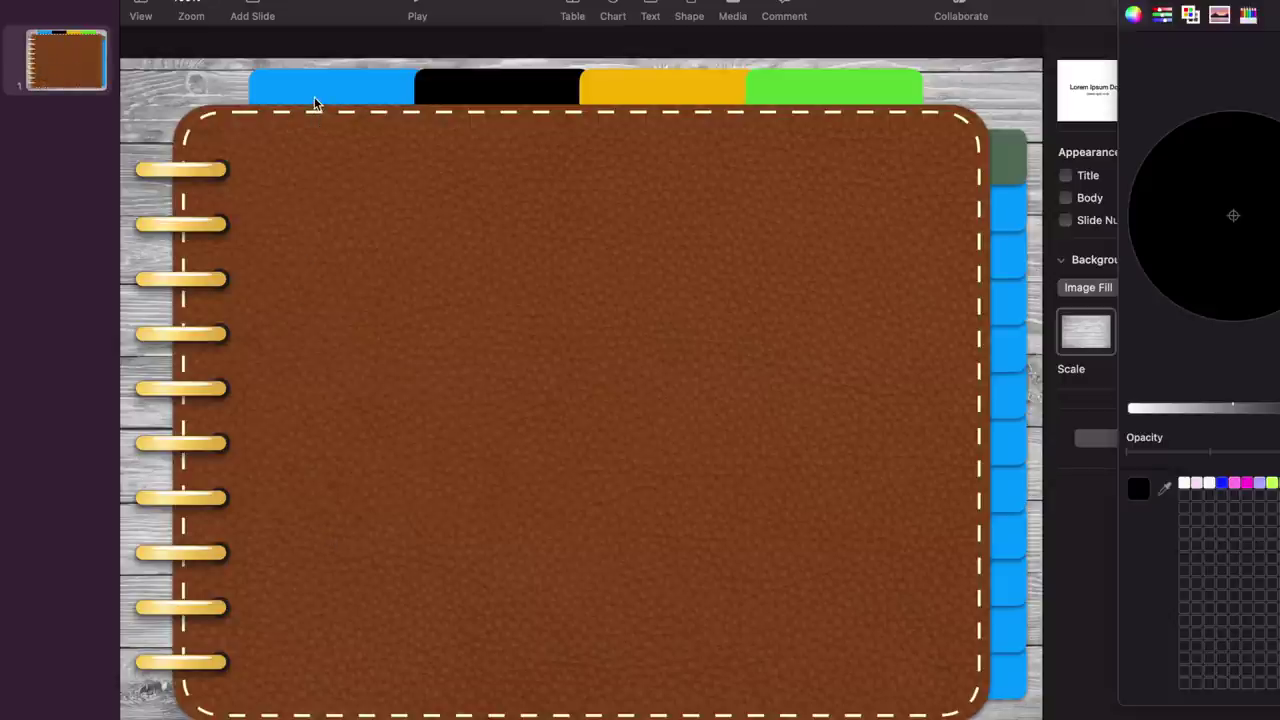
pyautogui.click(1133, 6)
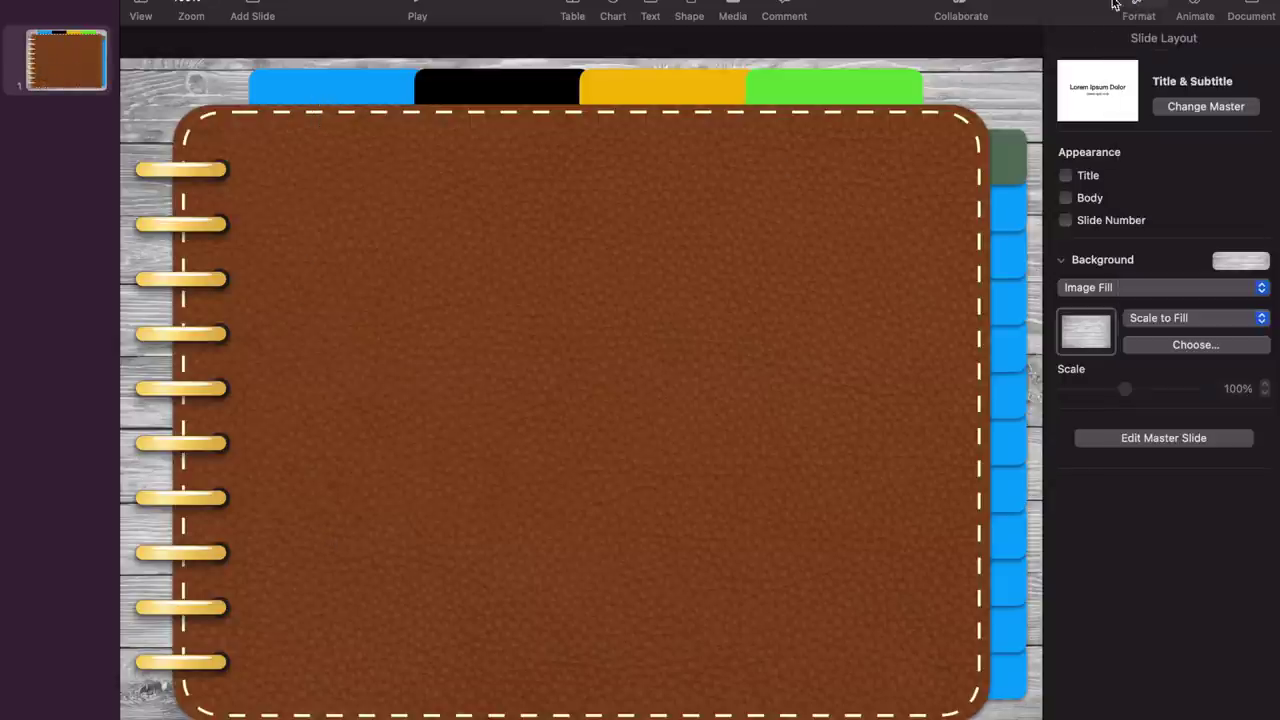
# Add a text box reading "JAN" to the slide and set its font to Futurist Fixed-width.
pyautogui.click(650, 10)
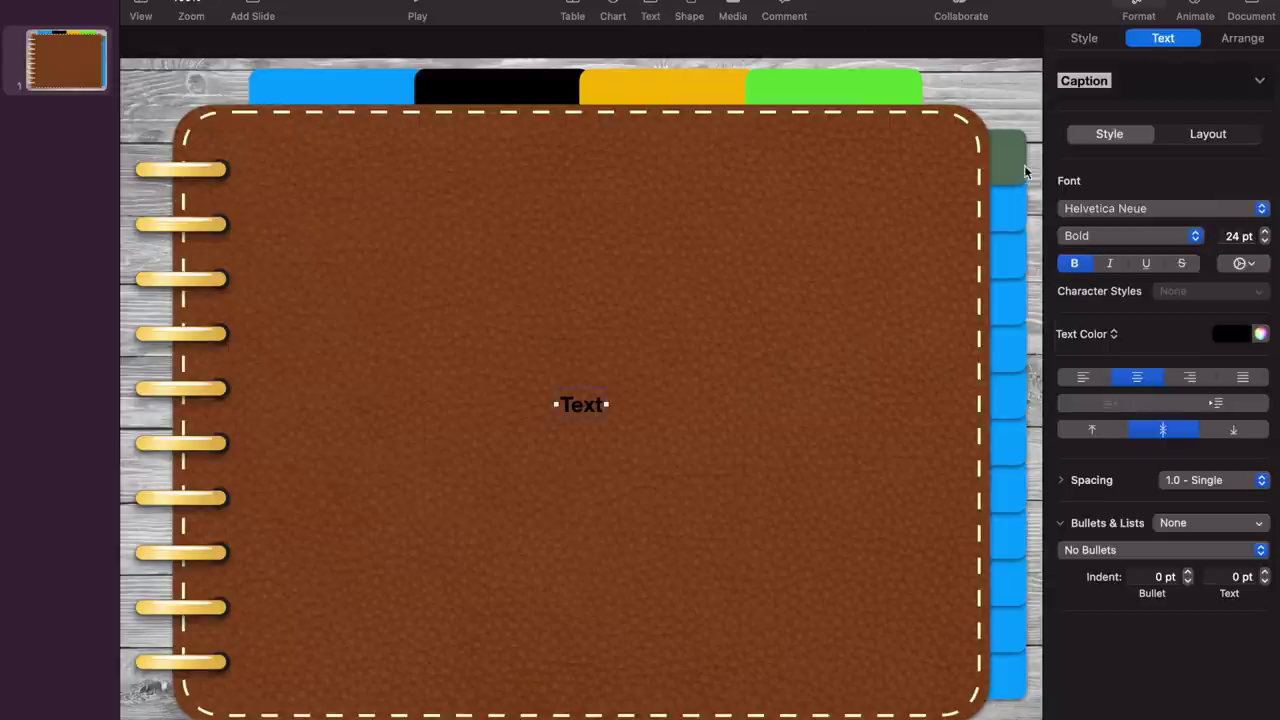
pyautogui.doubleClick(589, 404)
pyautogui.press('BackSpace')
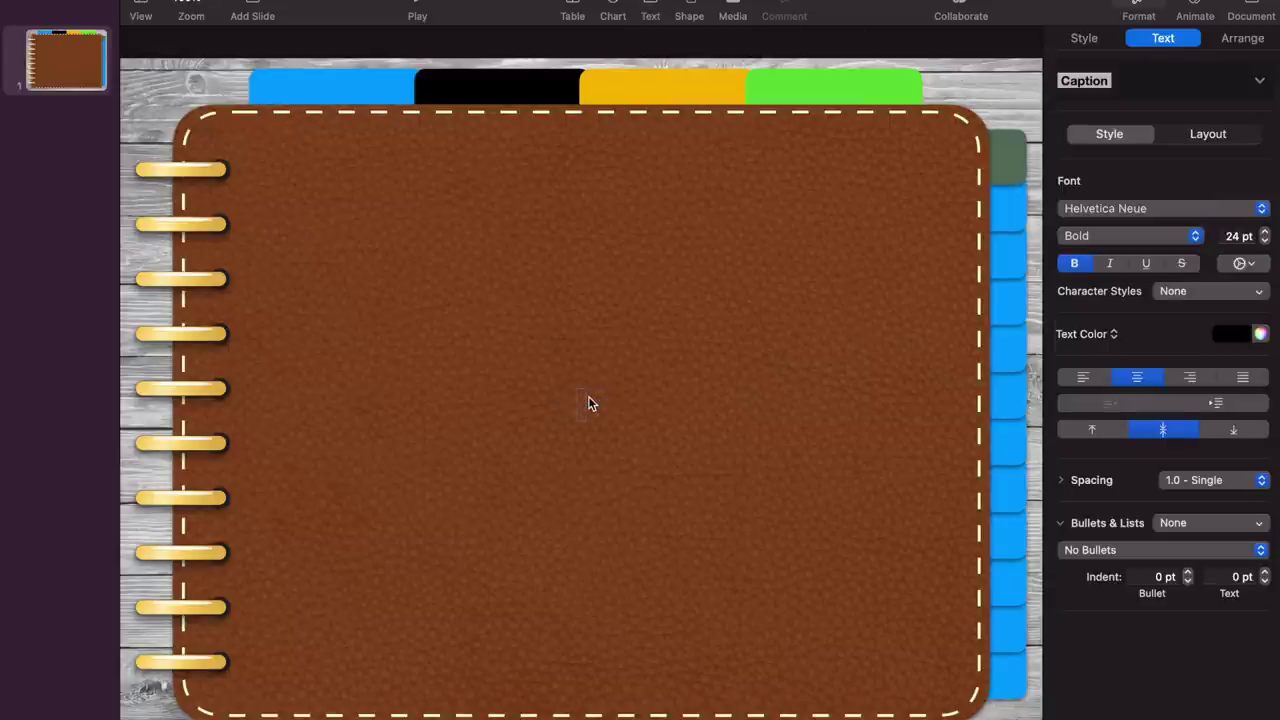
pyautogui.write('JAN')
pyautogui.press('super+a')
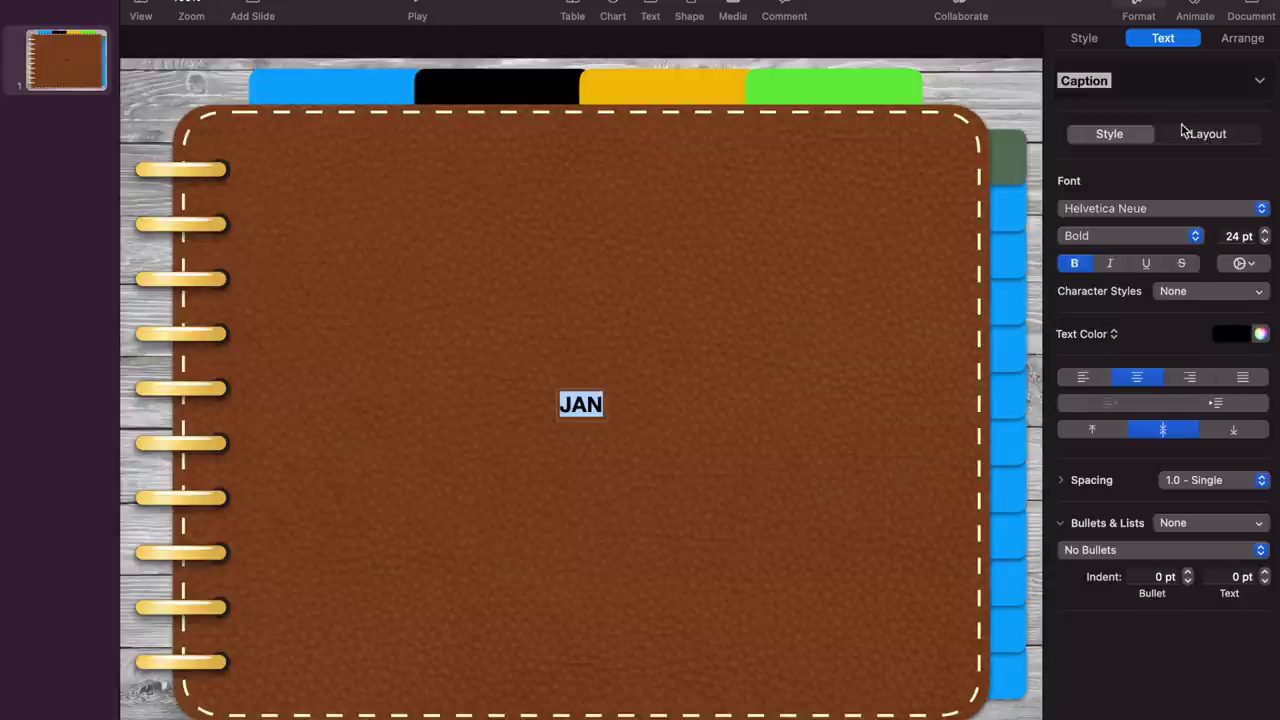
pyautogui.click(1112, 208)
pyautogui.scroll(10, 1078, 158)
pyautogui.click(1078, 4)
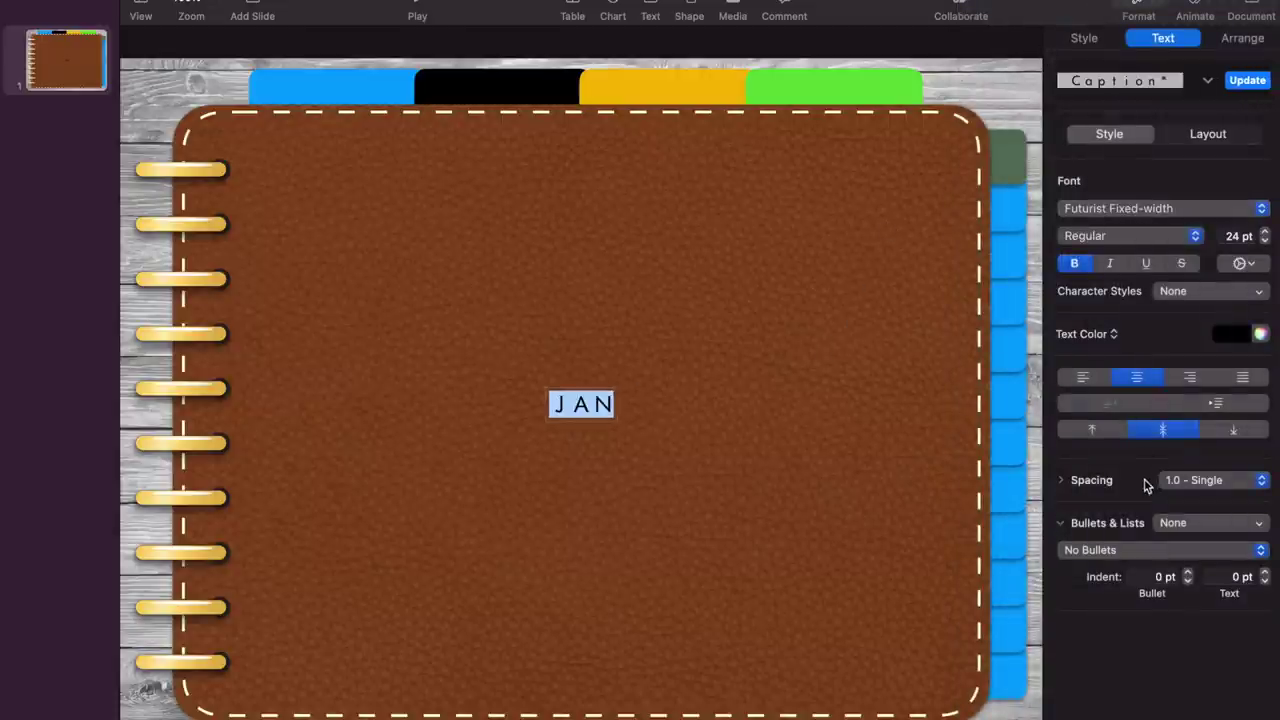
# Rotate the JAN text to -90° and place it over the green side tab.
pyautogui.click(1230, 45)
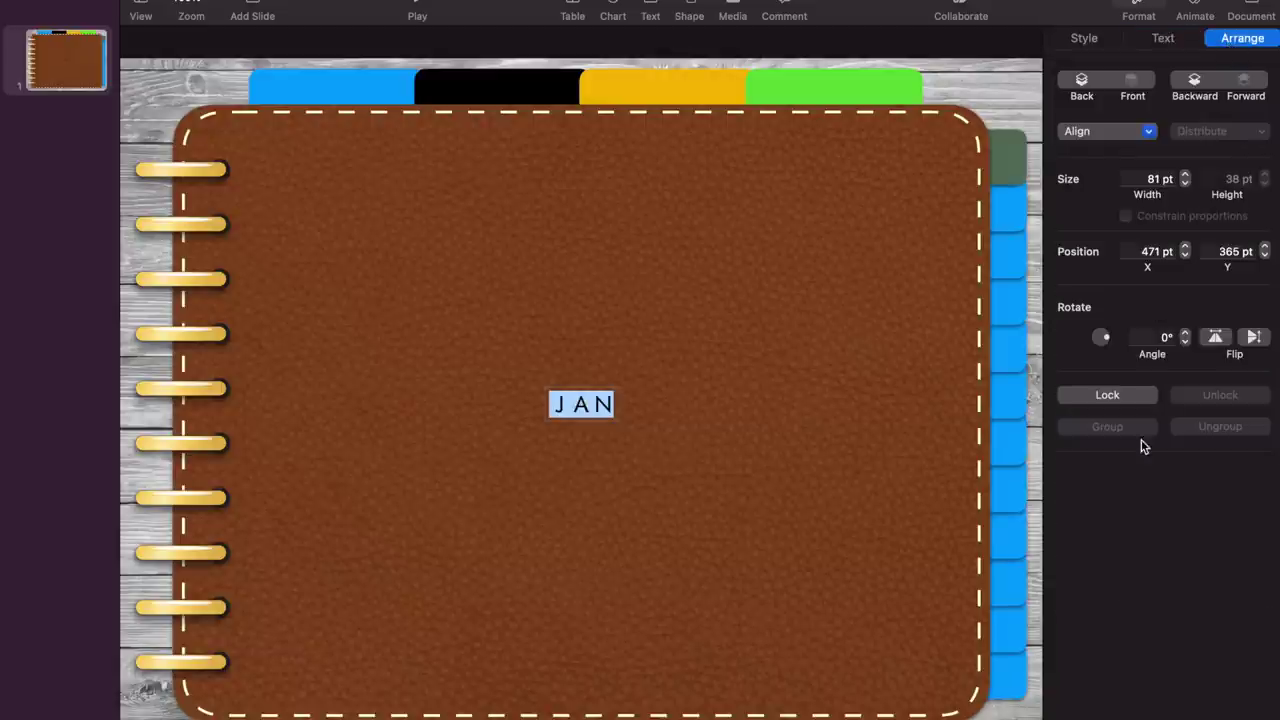
pyautogui.click(1162, 338)
pyautogui.write('-90')
pyautogui.press('Return')
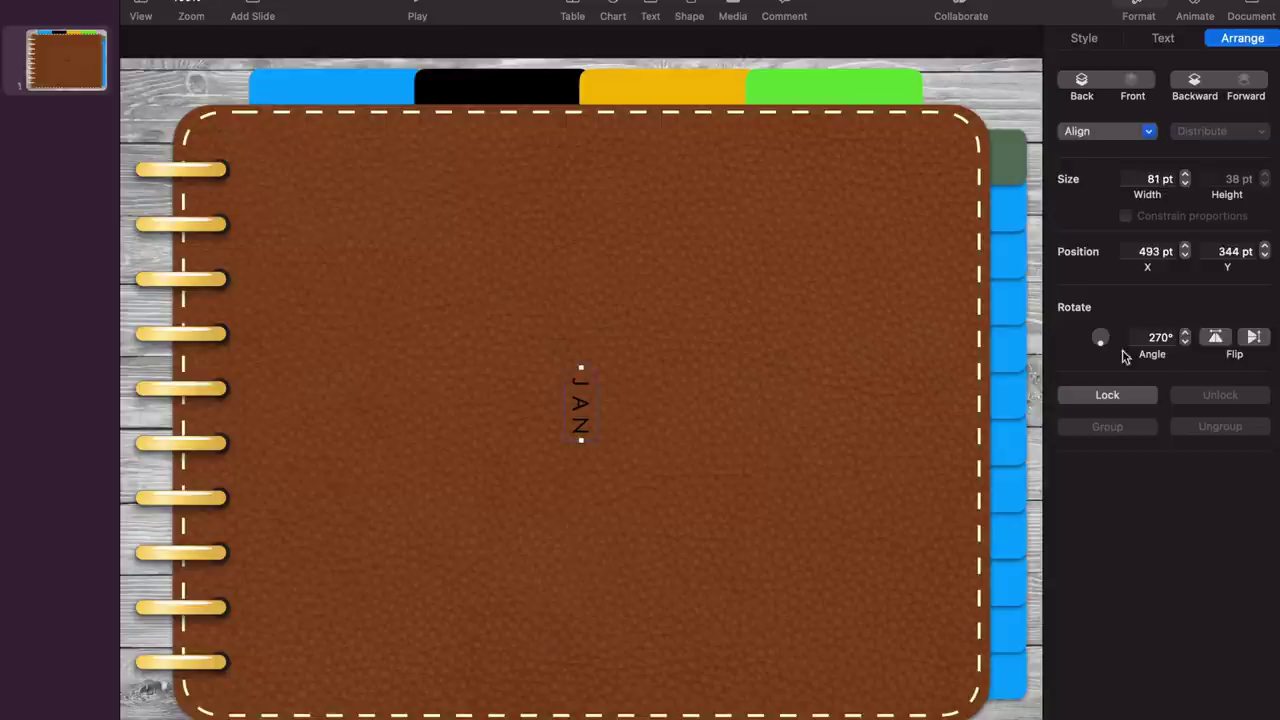
pyautogui.click(802, 440)
pyautogui.moveTo(573, 418); pyautogui.dragTo(1004, 164)
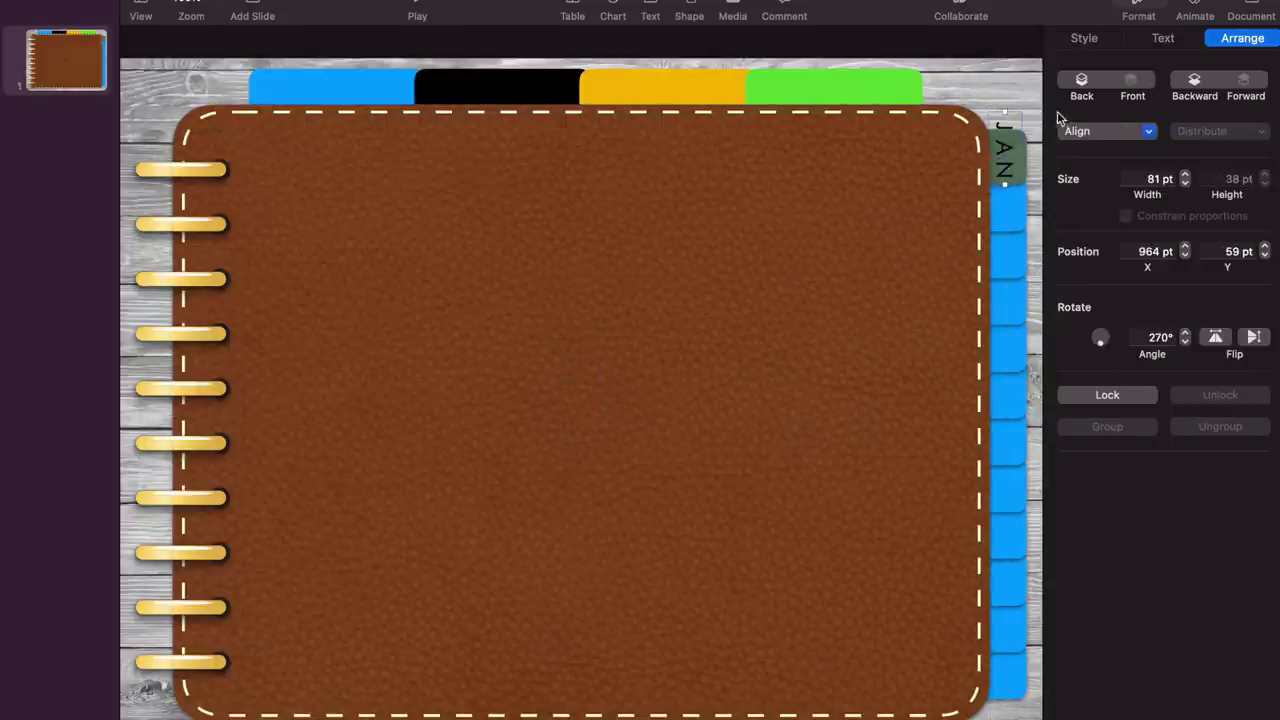
# Set the font size of the JAN text to 15 pt.
pyautogui.click(1088, 40)
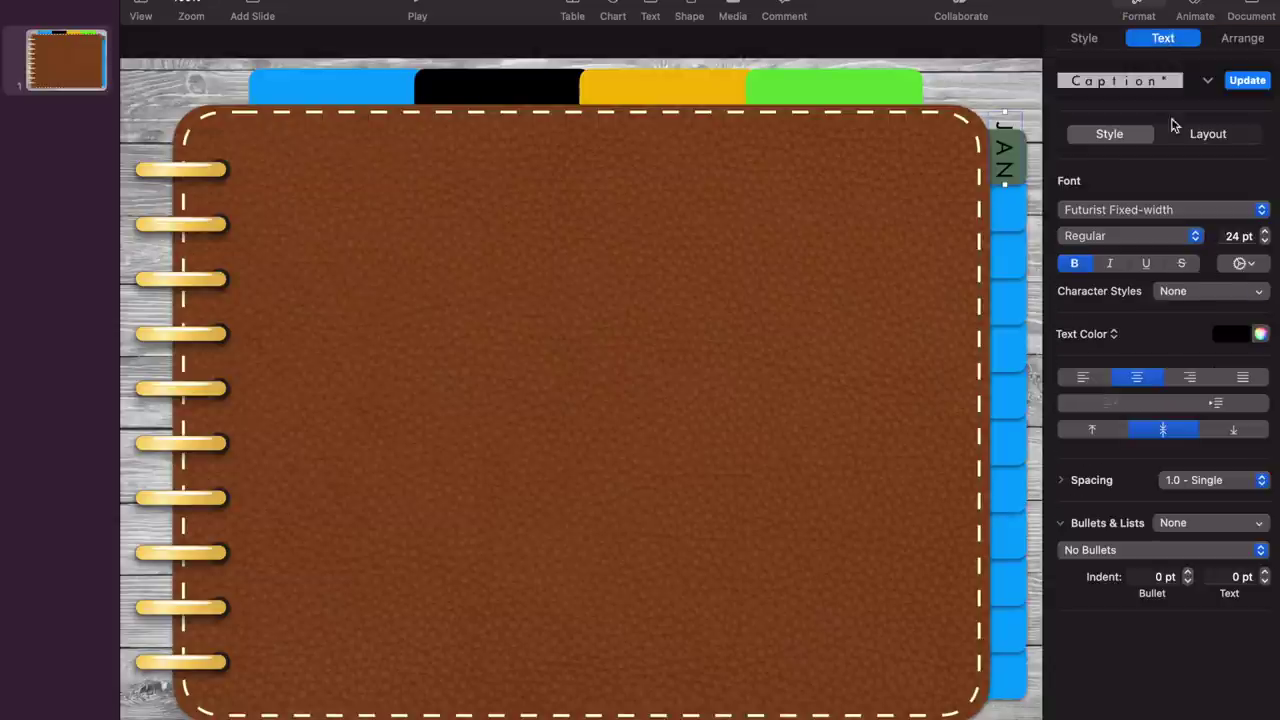
pyautogui.doubleClick(1238, 236)
pyautogui.write('1')
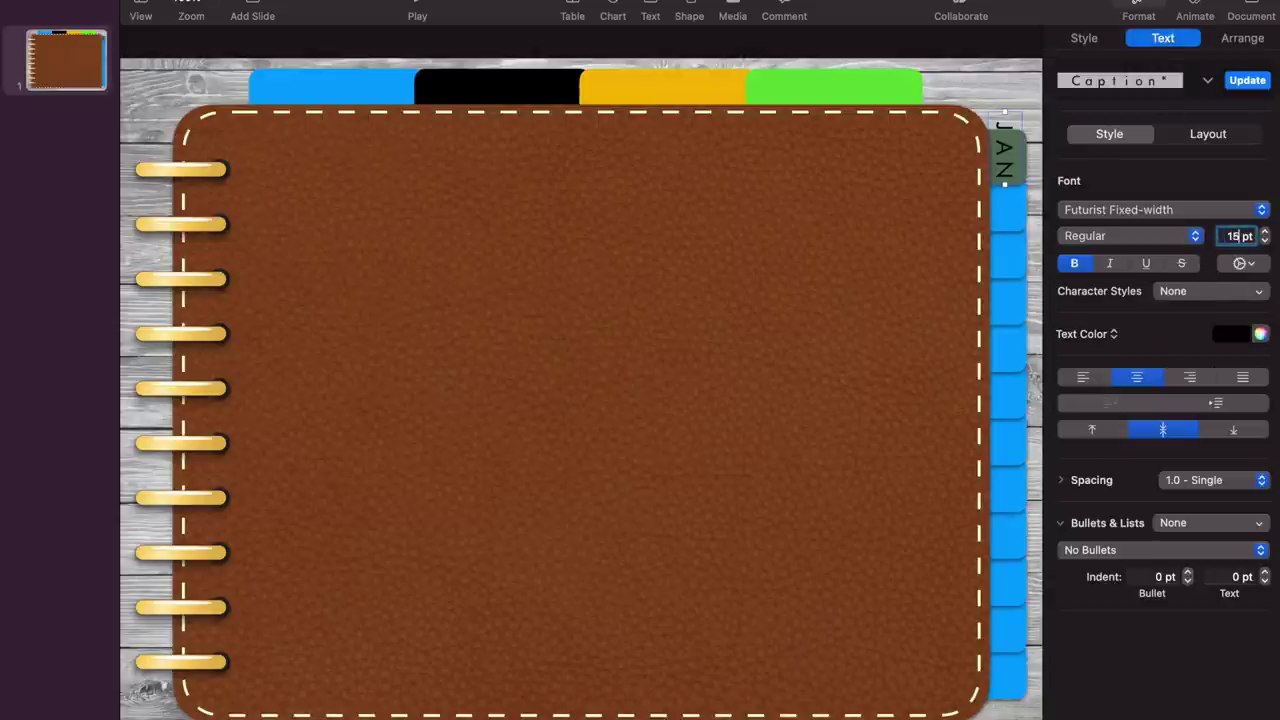
pyautogui.write('5')
pyautogui.press('Return')
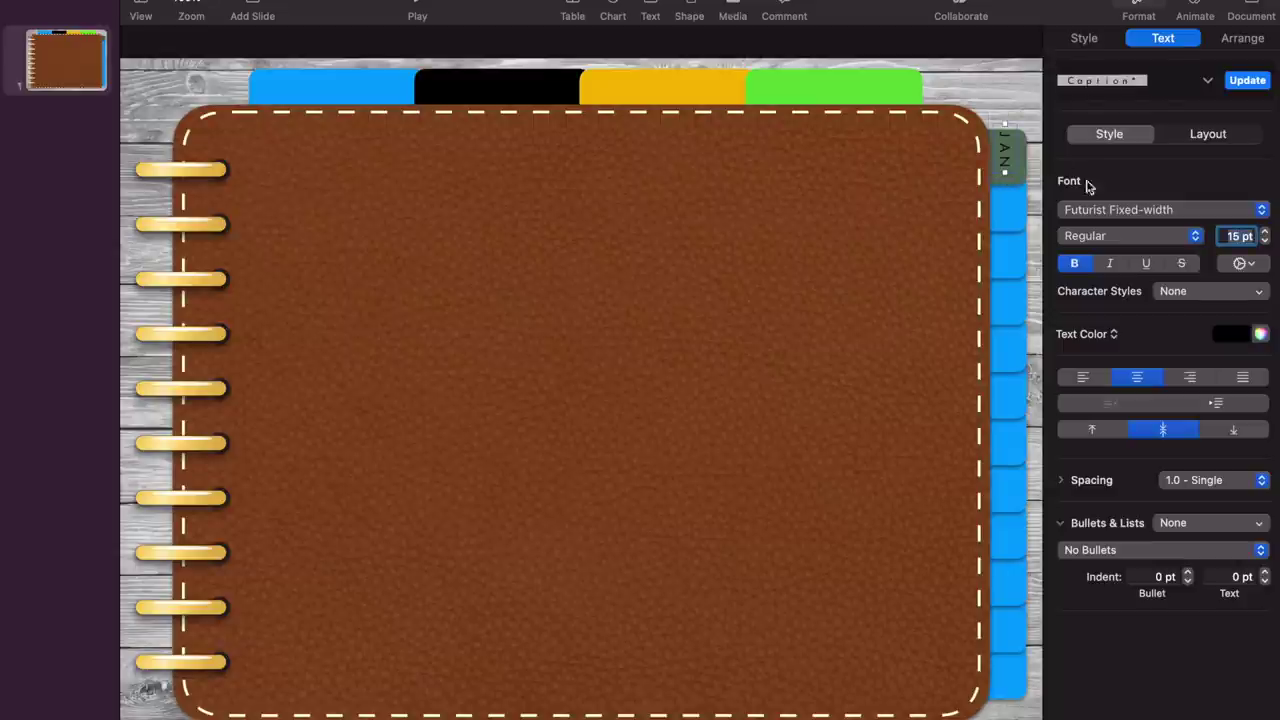
# Select the JAN text box and center it on the green side tab.
pyautogui.click(1004, 154)
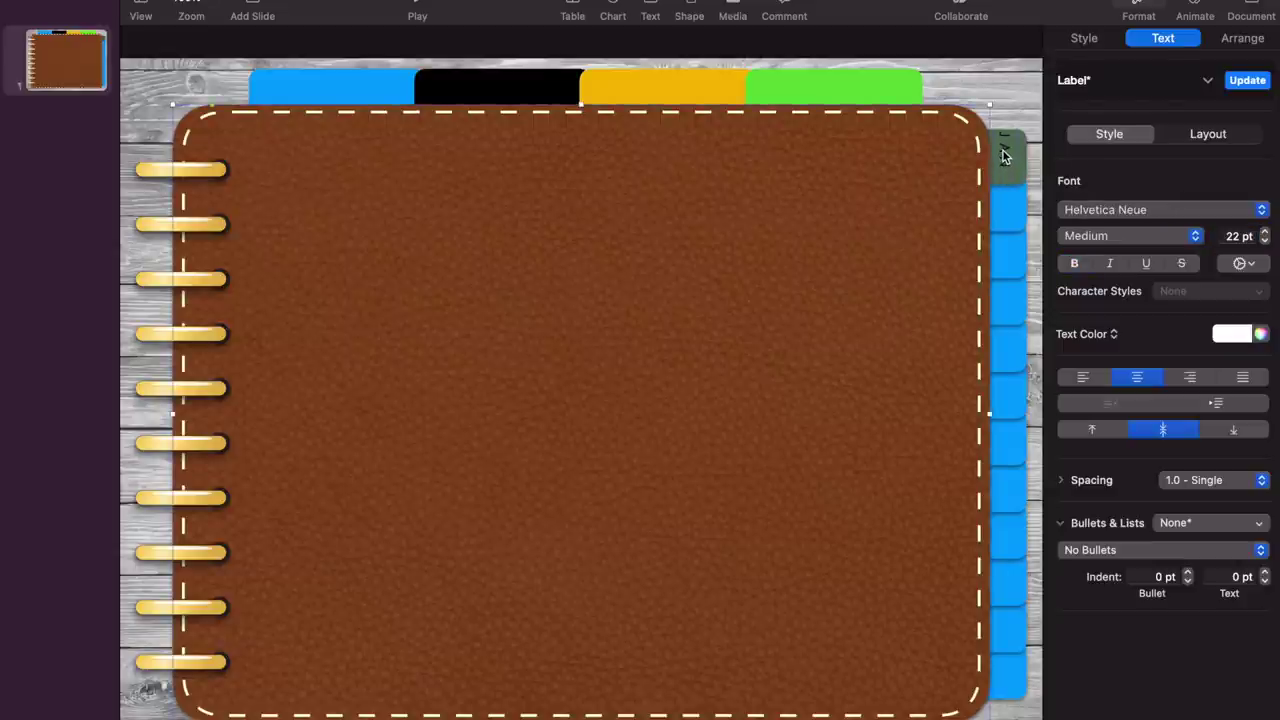
pyautogui.click(1002, 149)
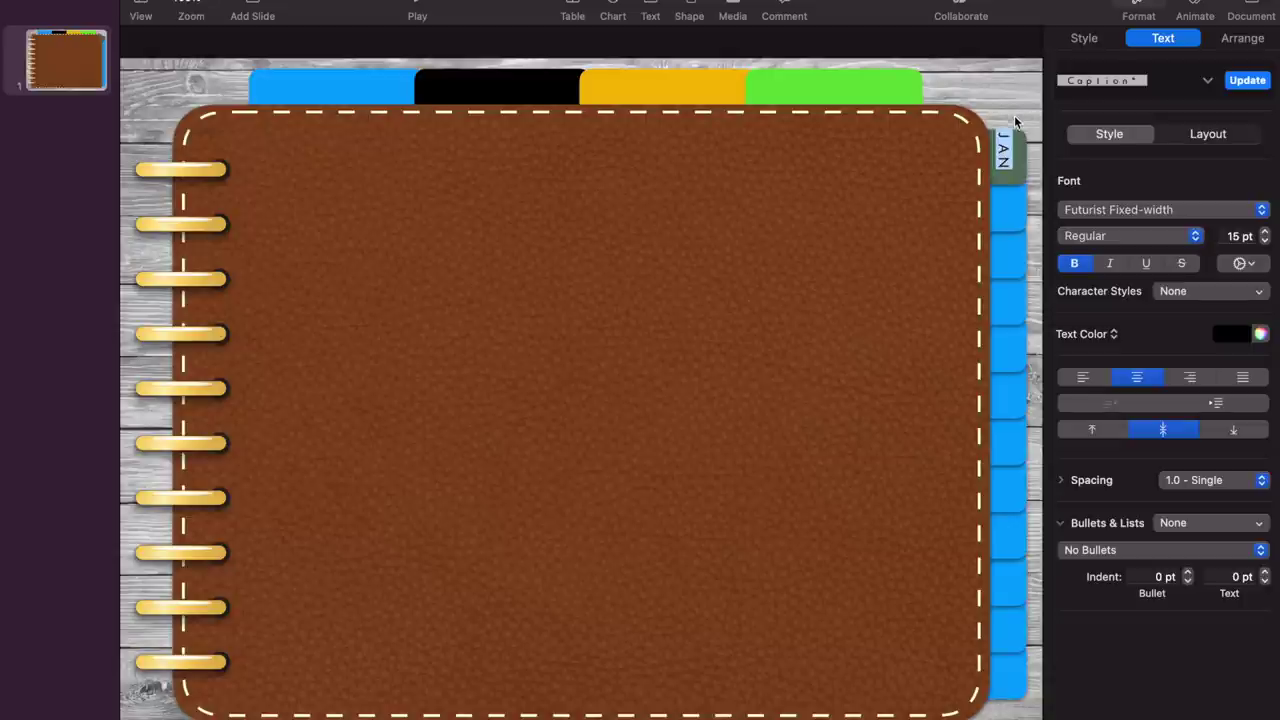
pyautogui.click(1006, 148)
pyautogui.moveTo(1007, 152); pyautogui.dragTo(1005, 158)
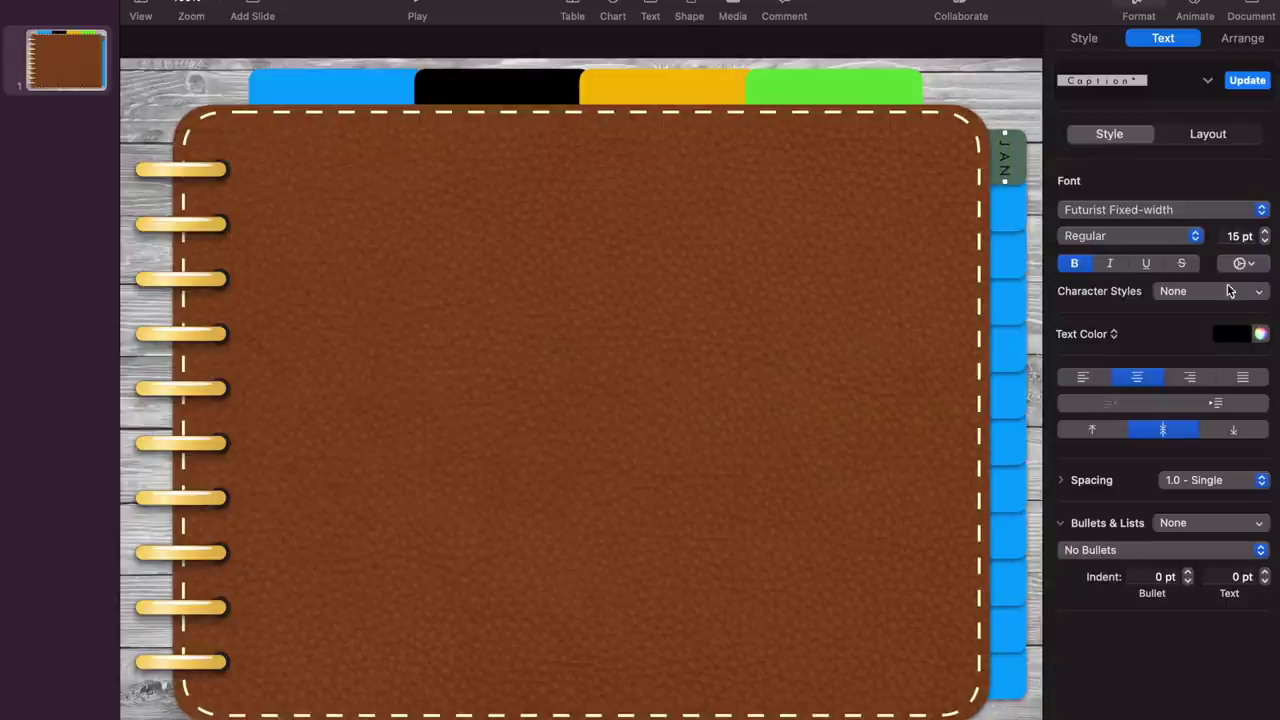
# Change the JAN text color to the saved off-white swatch and close the color picker.
pyautogui.click(1259, 336)
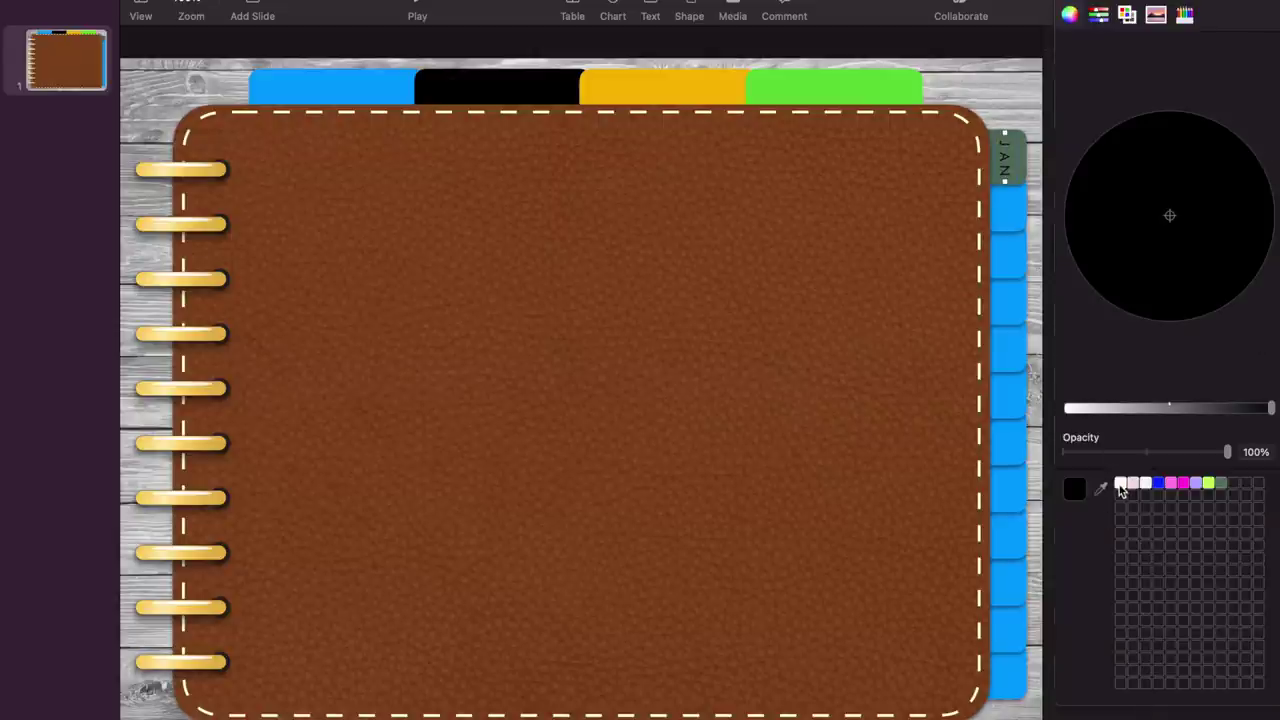
pyautogui.click(1120, 483)
pyautogui.click(1066, 6)
pyautogui.click(1065, 5)
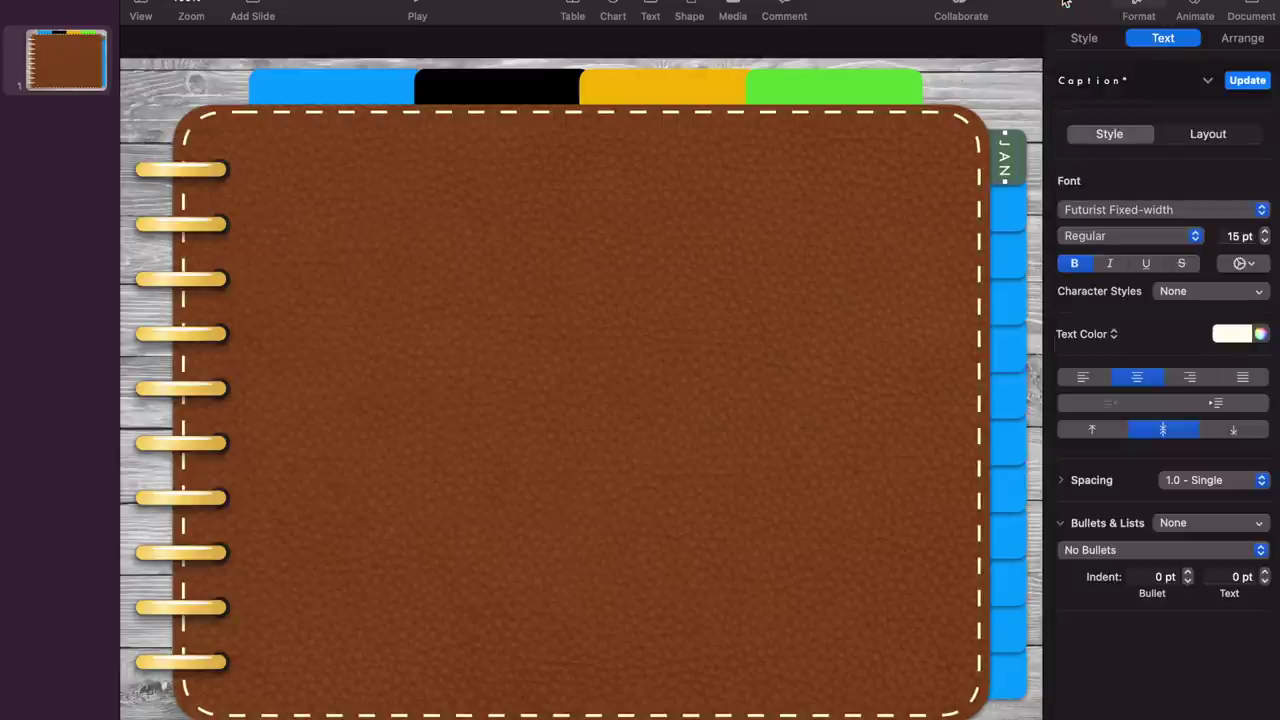
# Apply a drop shadow to the JAN text and deselect it.
pyautogui.click(1097, 40)
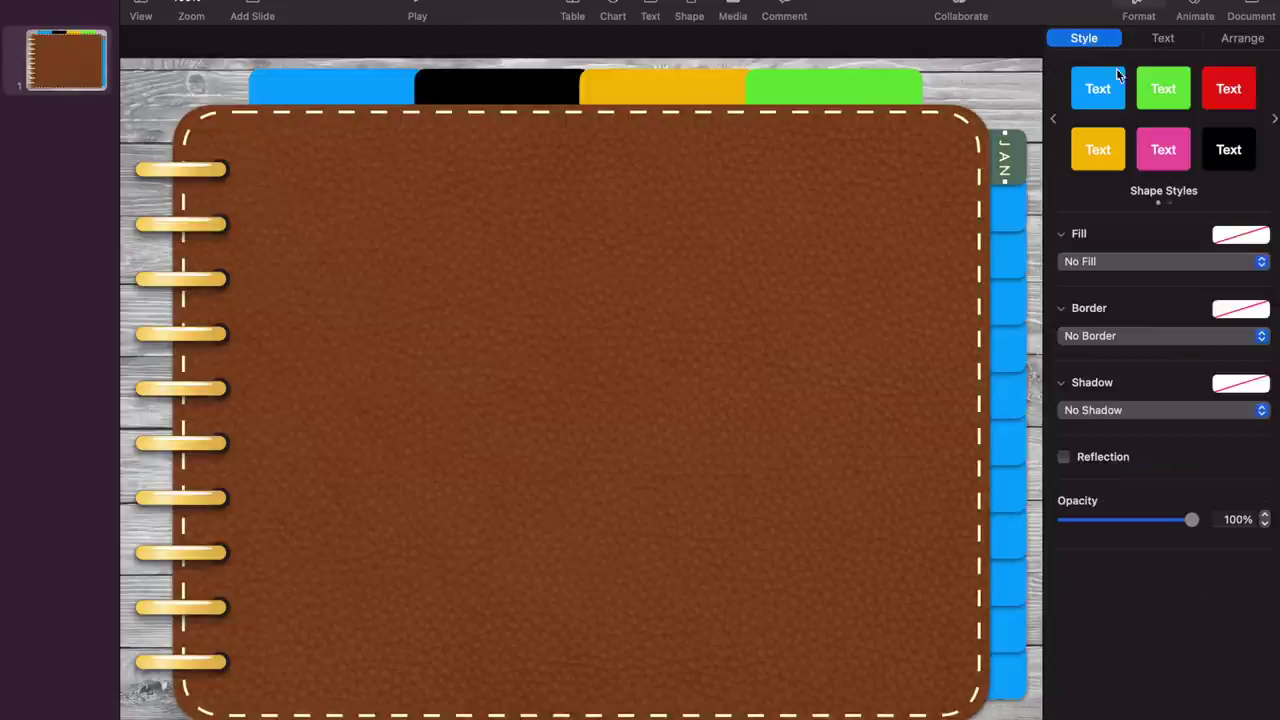
pyautogui.click(1166, 408)
pyautogui.click(1166, 428)
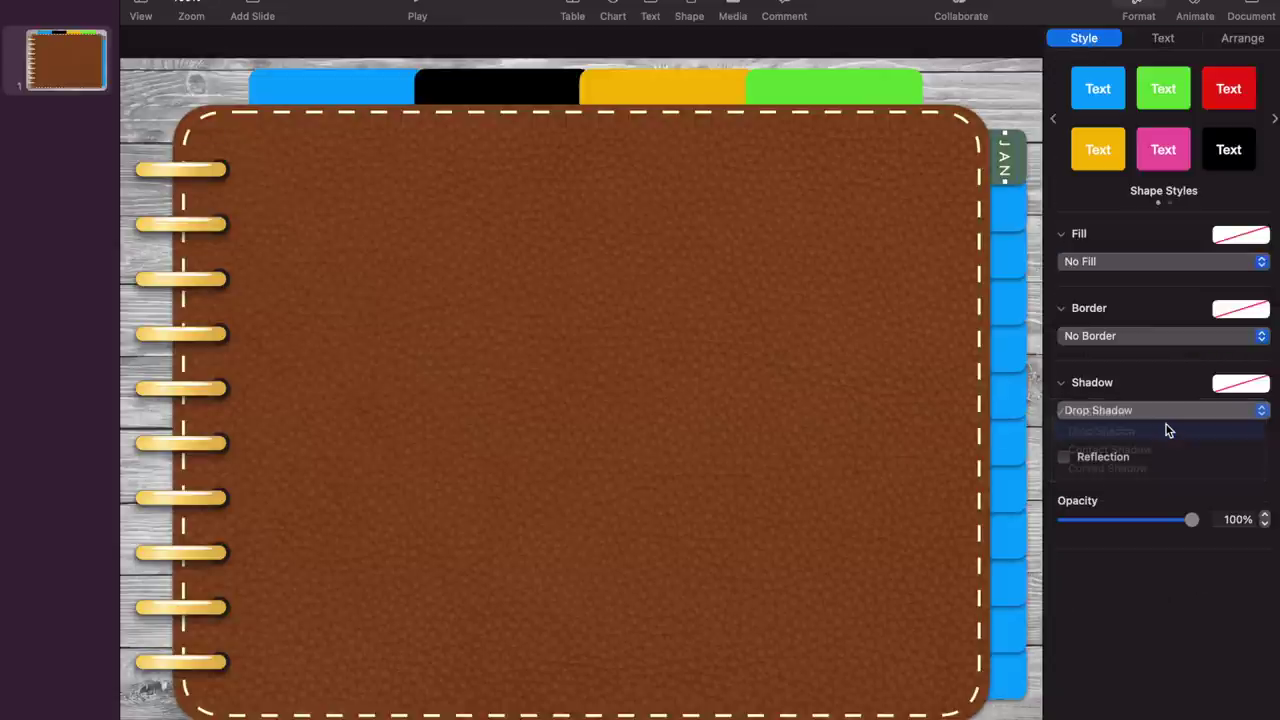
pyautogui.click(926, 385)
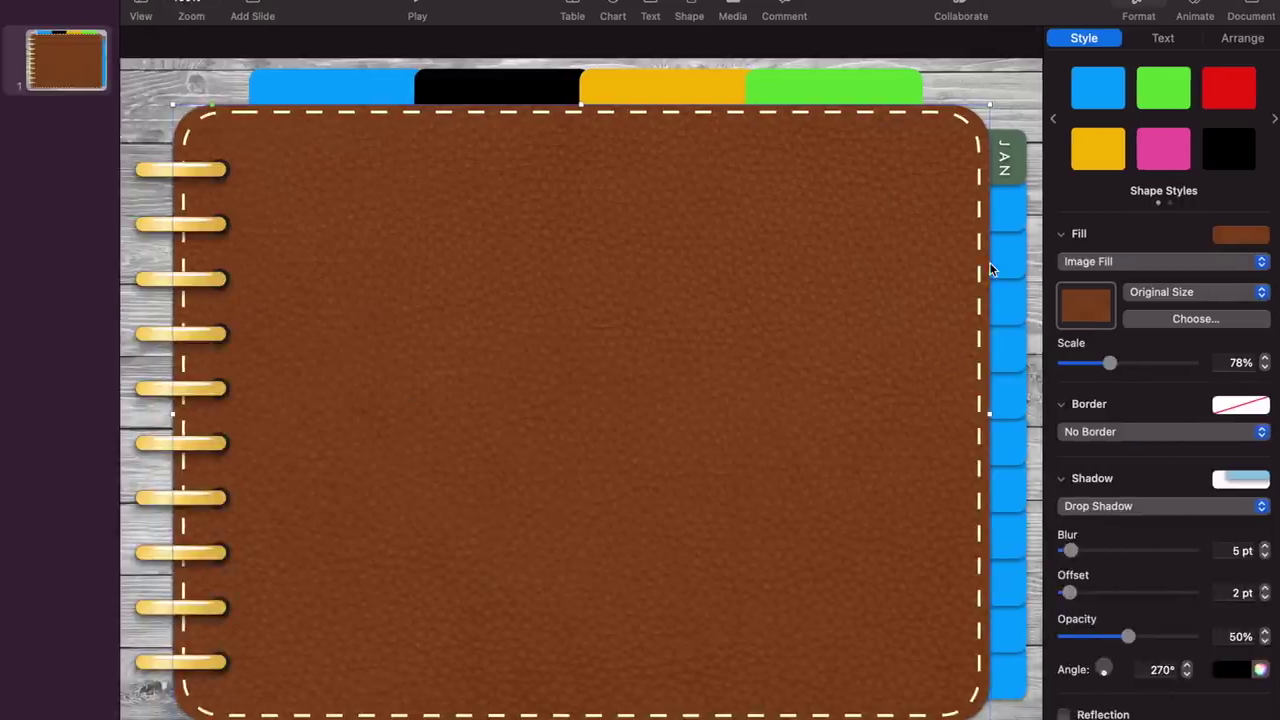
# Add a square shape as a vertical bar 5 pt wide and 100 pt high on the cover, and copy it to the right.
pyautogui.click(690, 7)
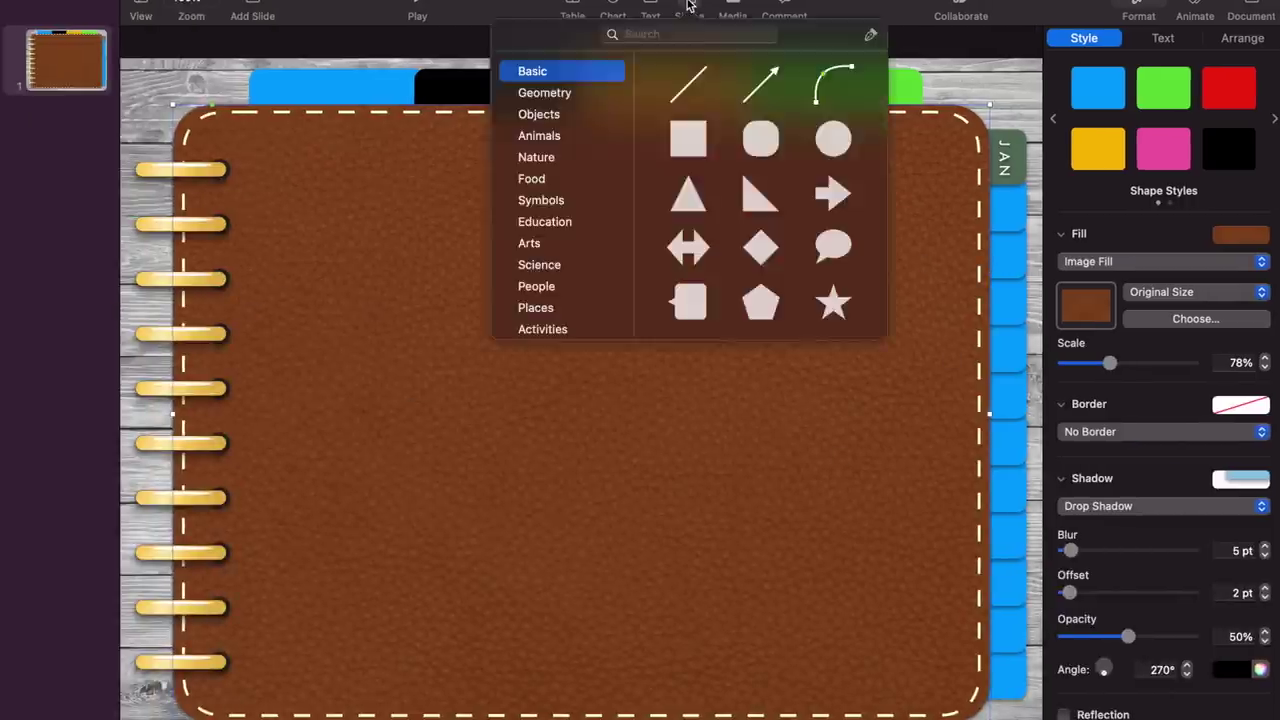
pyautogui.click(680, 150)
pyautogui.moveTo(620, 403); pyautogui.dragTo(382, 360)
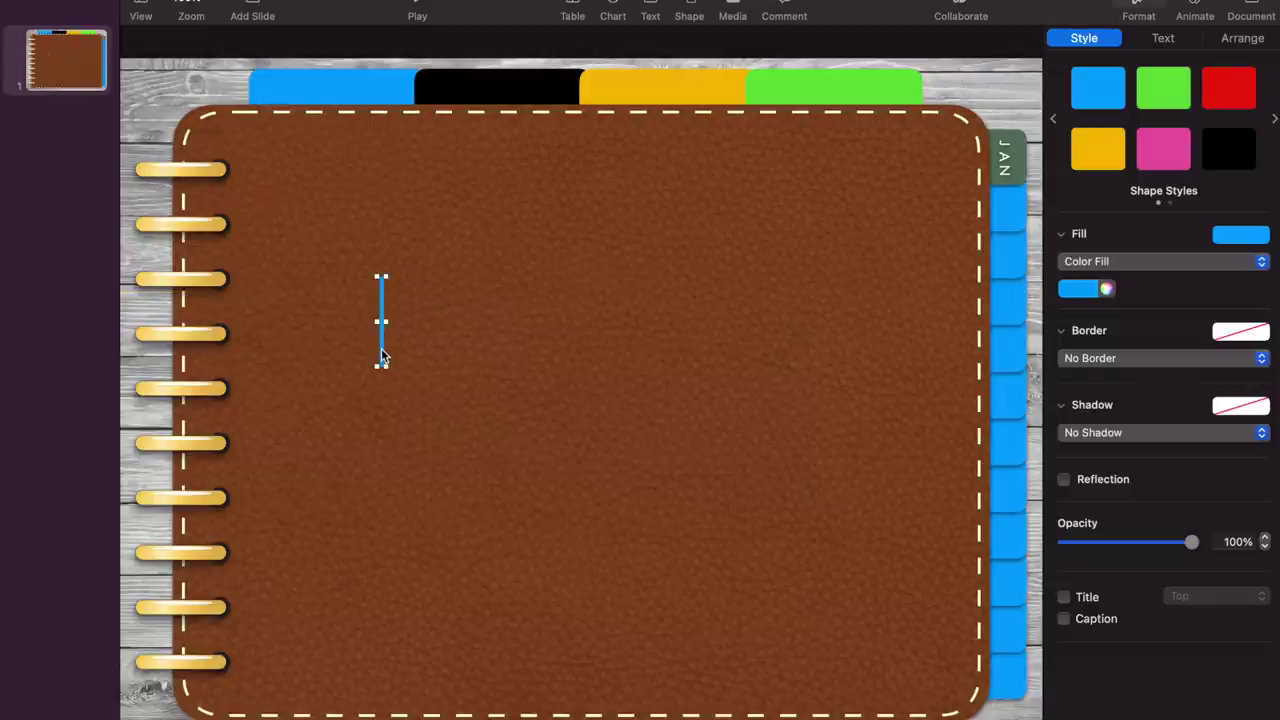
pyautogui.keyDown('alt'); pyautogui.moveTo(390, 351); pyautogui.dragTo(797, 354); pyautogui.keyUp('alt')
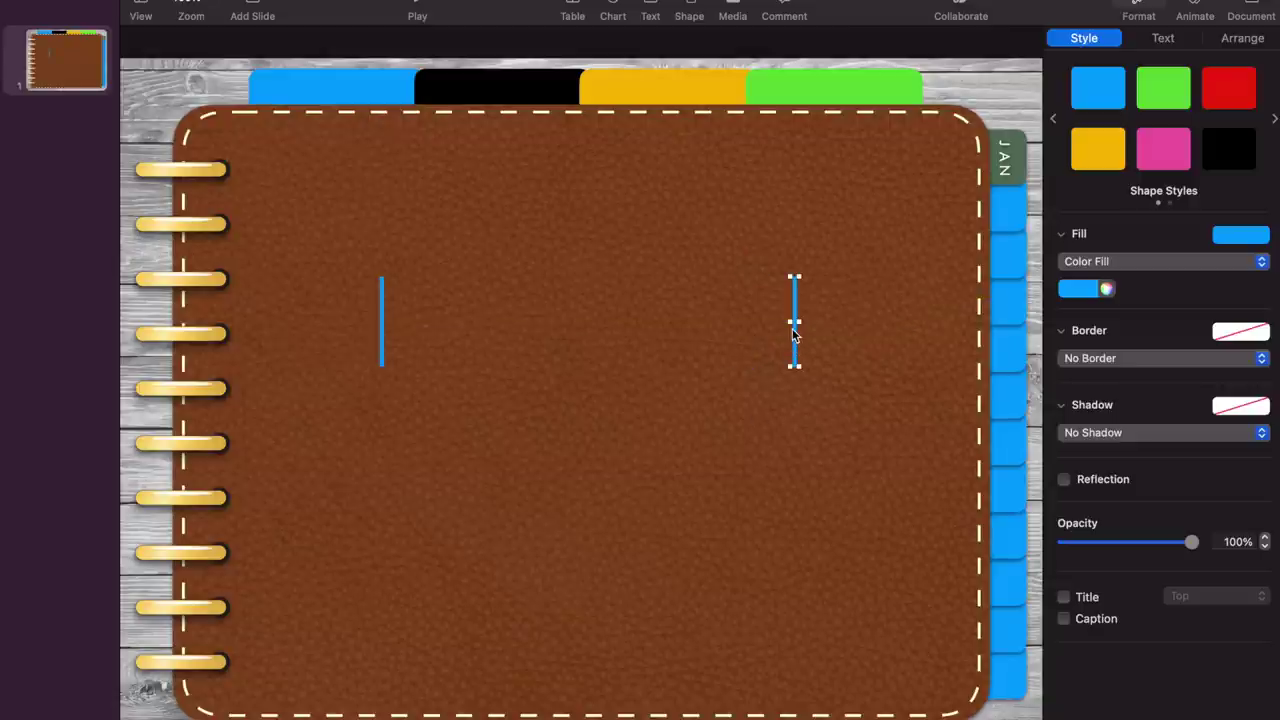
# Duplicate the right-hand vertical bar, rotate the copy to 90°, and place it across the upper end of the left-hand bar.
pyautogui.press('super+d')
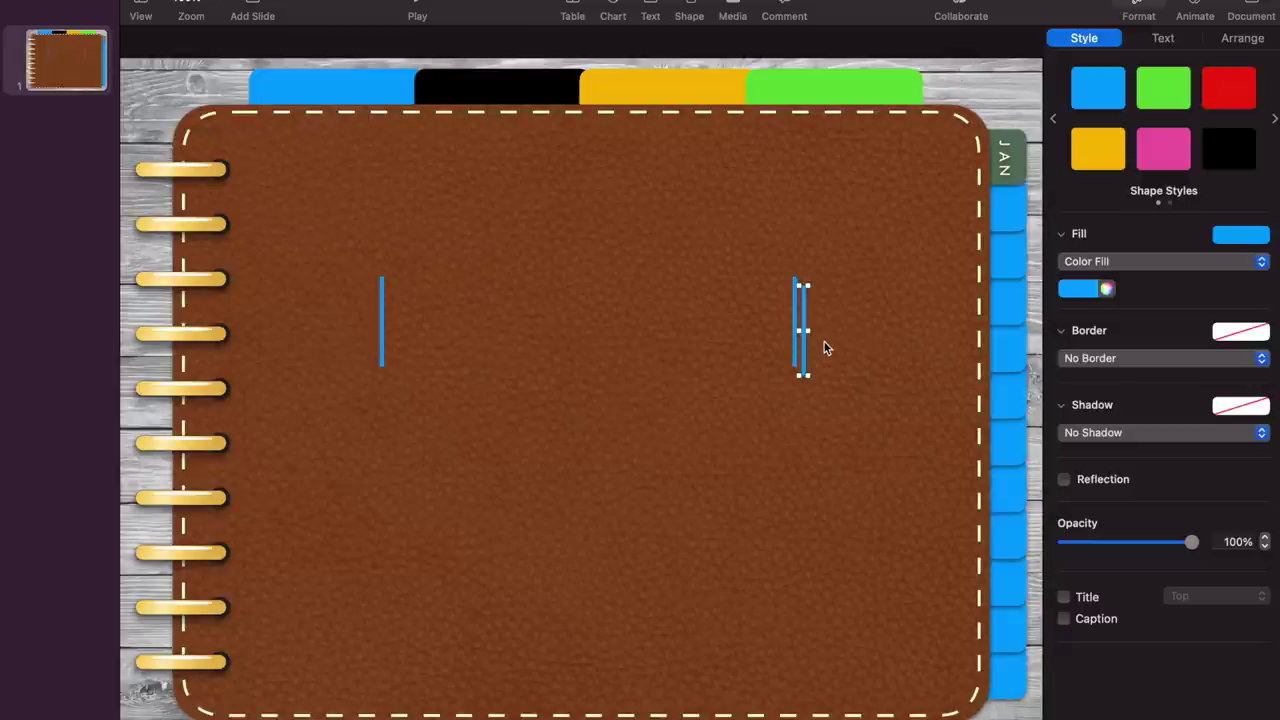
pyautogui.click(1243, 38)
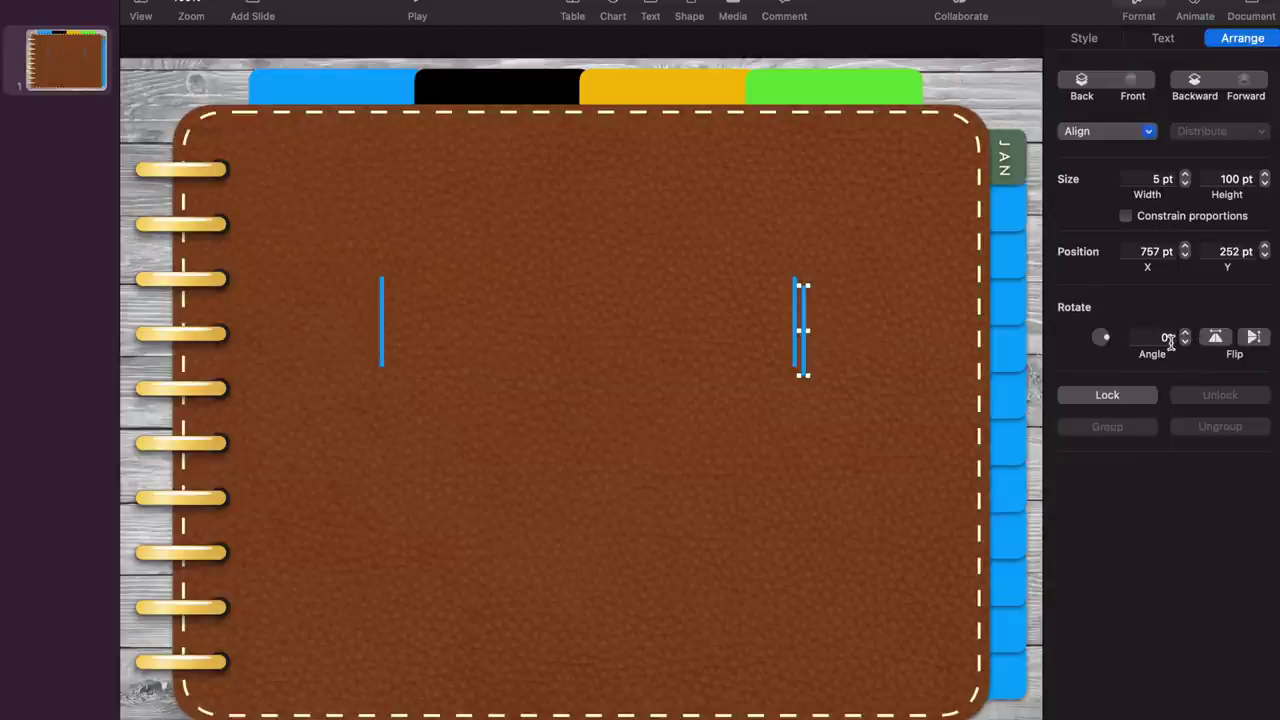
pyautogui.click(1127, 343)
pyautogui.write('90')
pyautogui.press('Return')
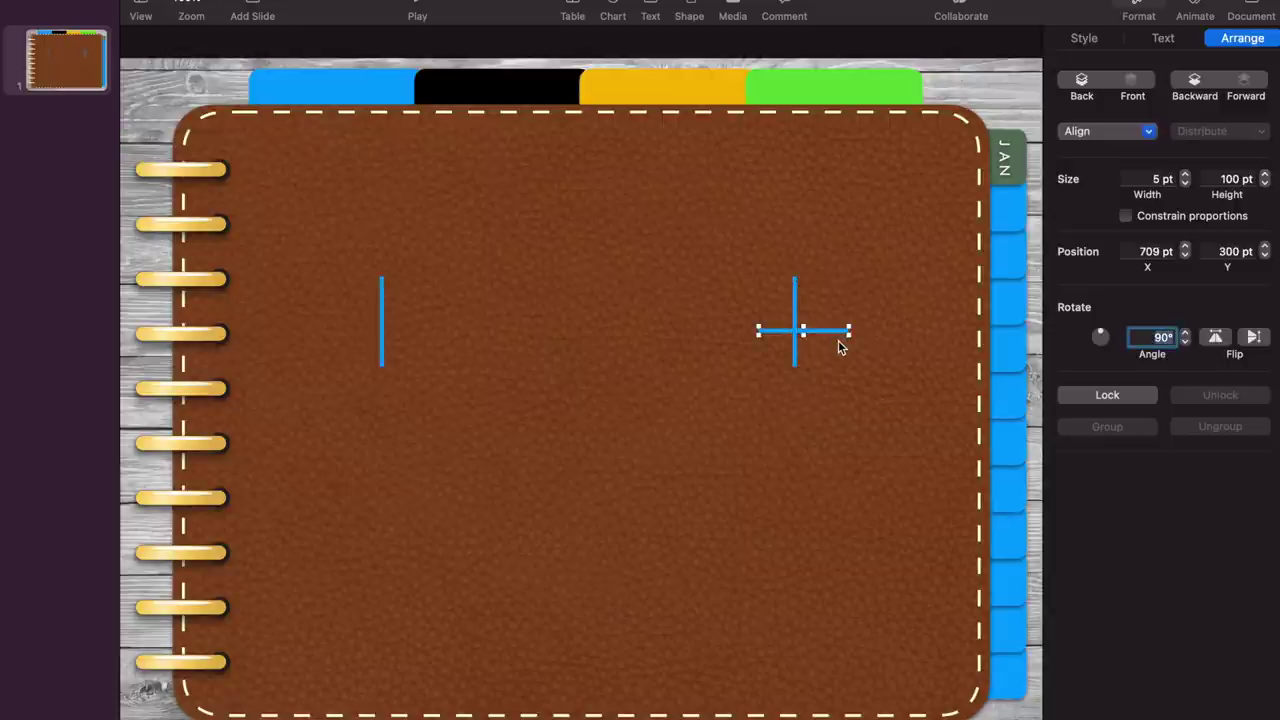
pyautogui.click(470, 284)
pyautogui.moveTo(459, 281); pyautogui.dragTo(458, 283)
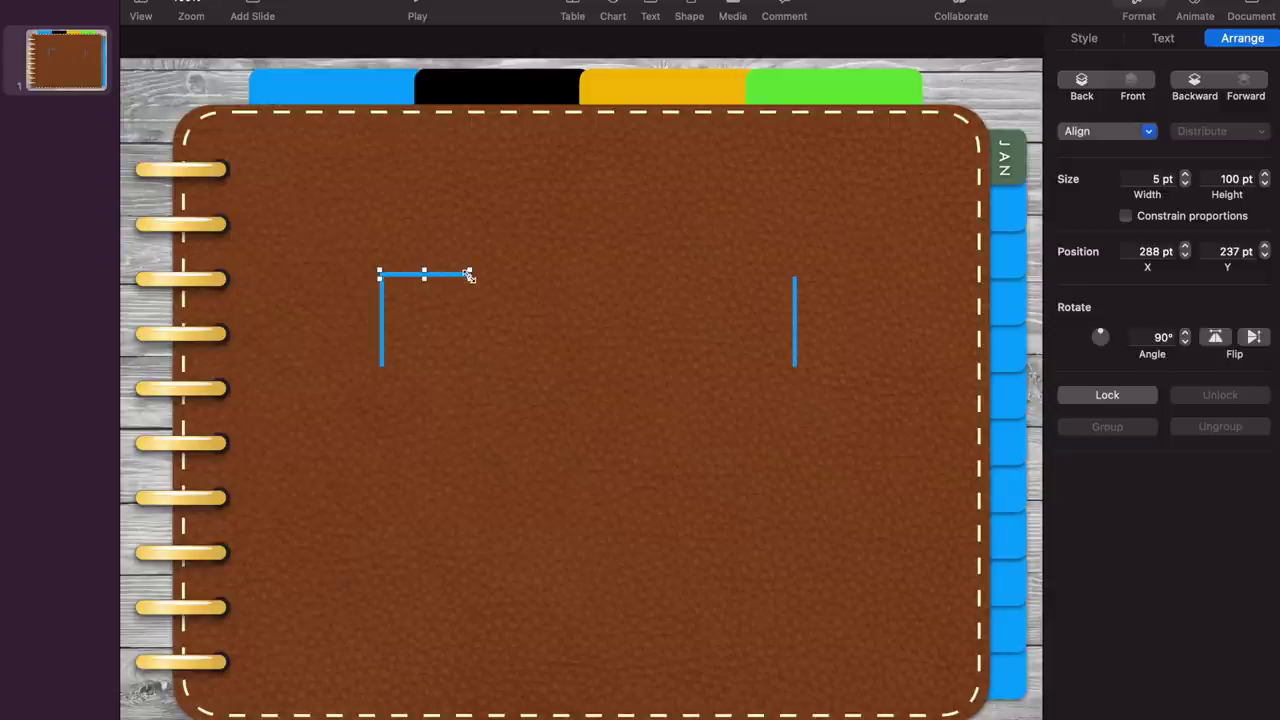
# Stretch the horizontal bar to about 463 pt so it spans both vertical bars, and set its width to 5 pt.
pyautogui.moveTo(469, 276); pyautogui.dragTo(797, 277)
pyautogui.click(1157, 181)
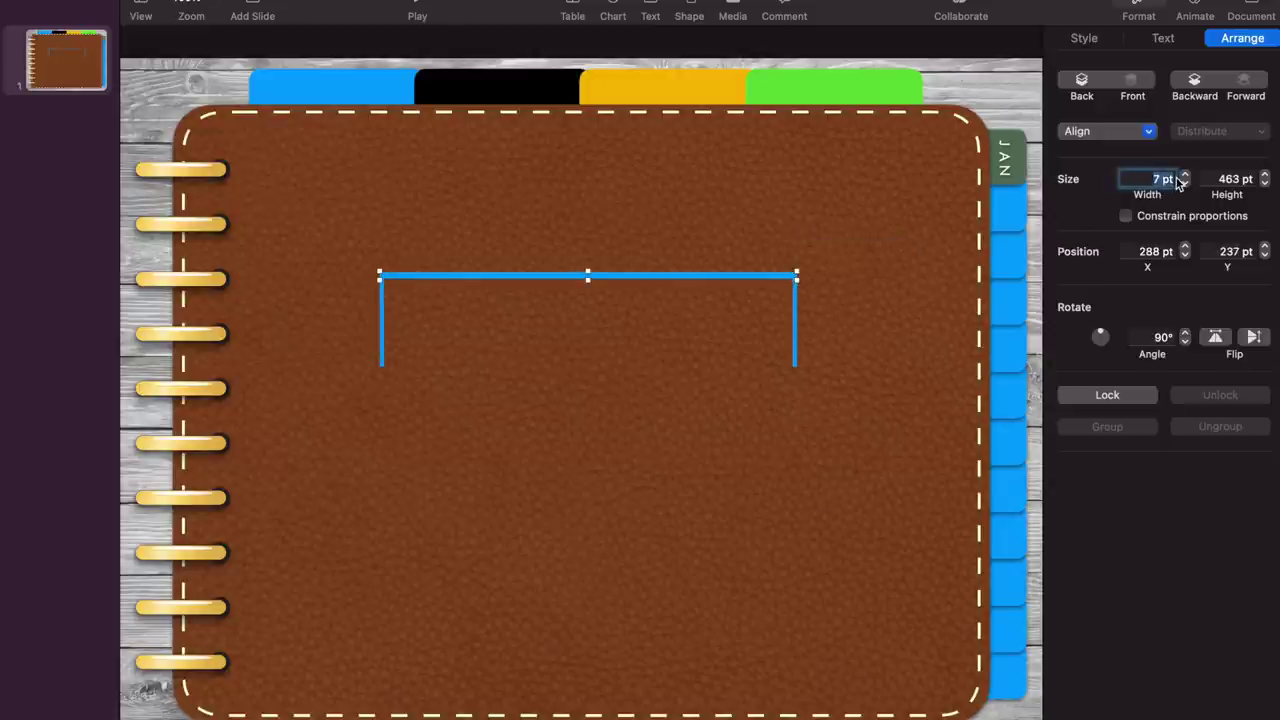
pyautogui.write('5')
pyautogui.press('Return')
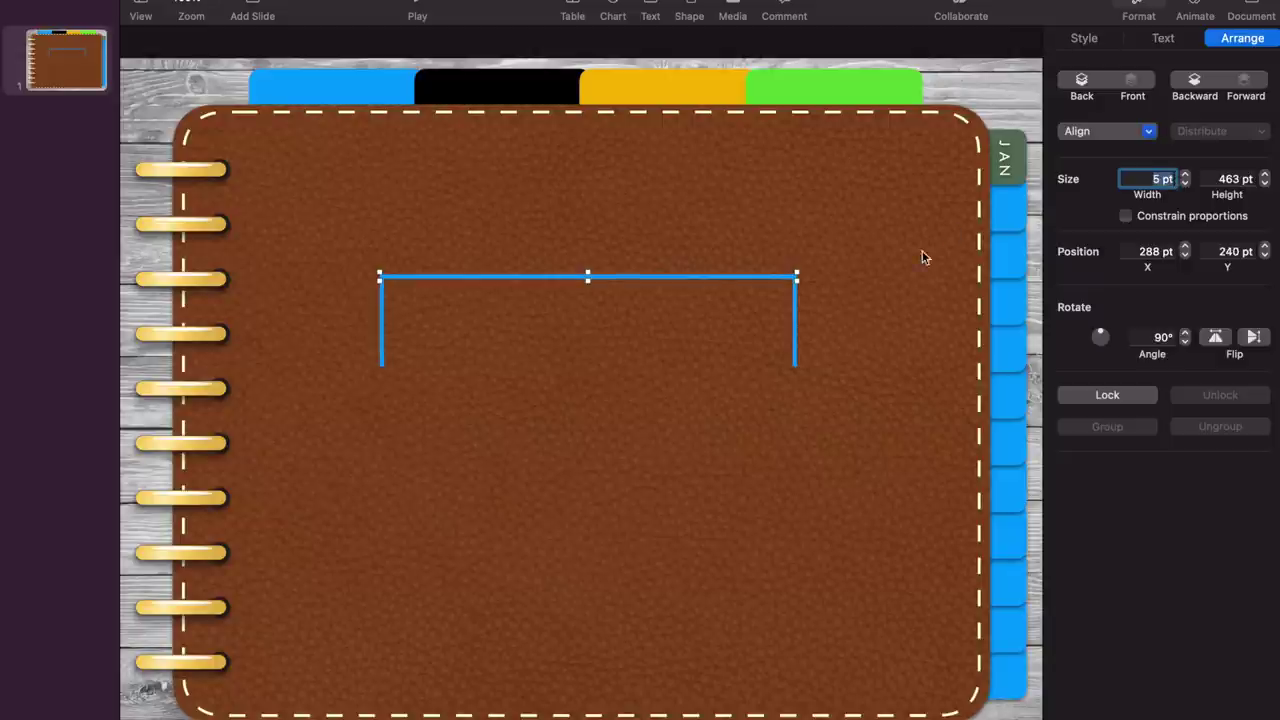
pyautogui.click(755, 291)
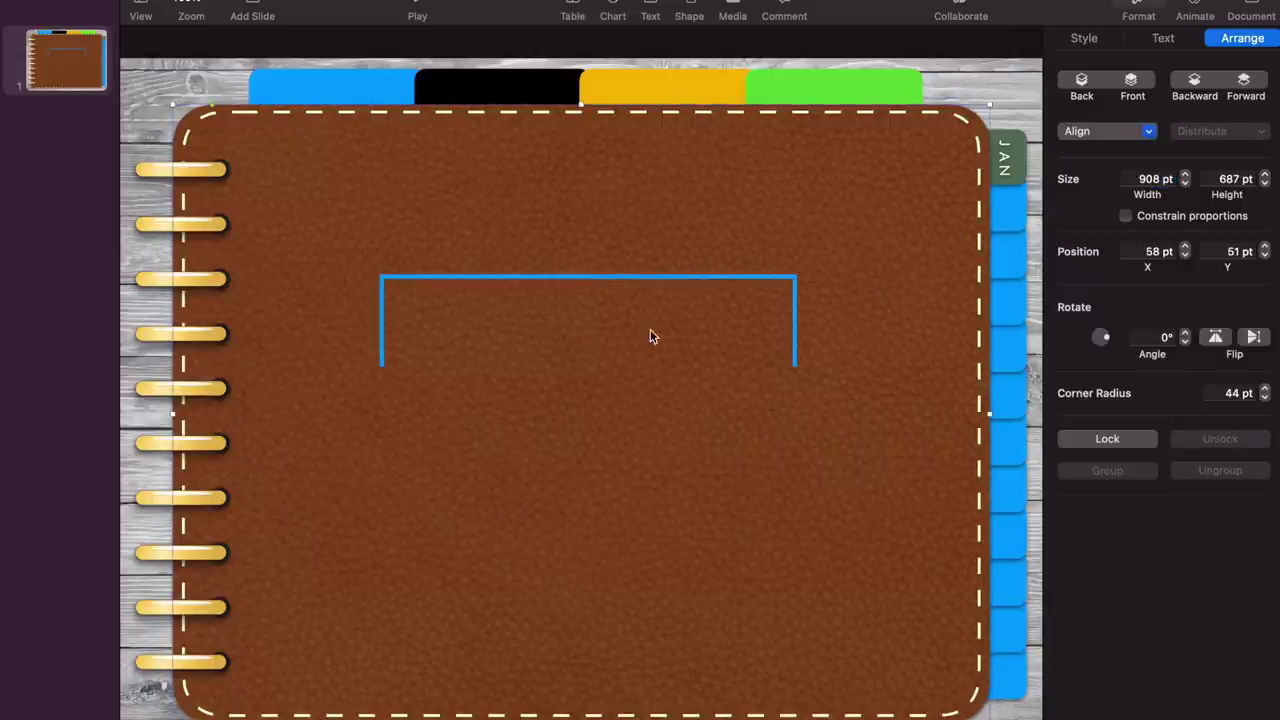
# Set the height of the right-hand vertical bar to 125 pt.
pyautogui.click(795, 368)
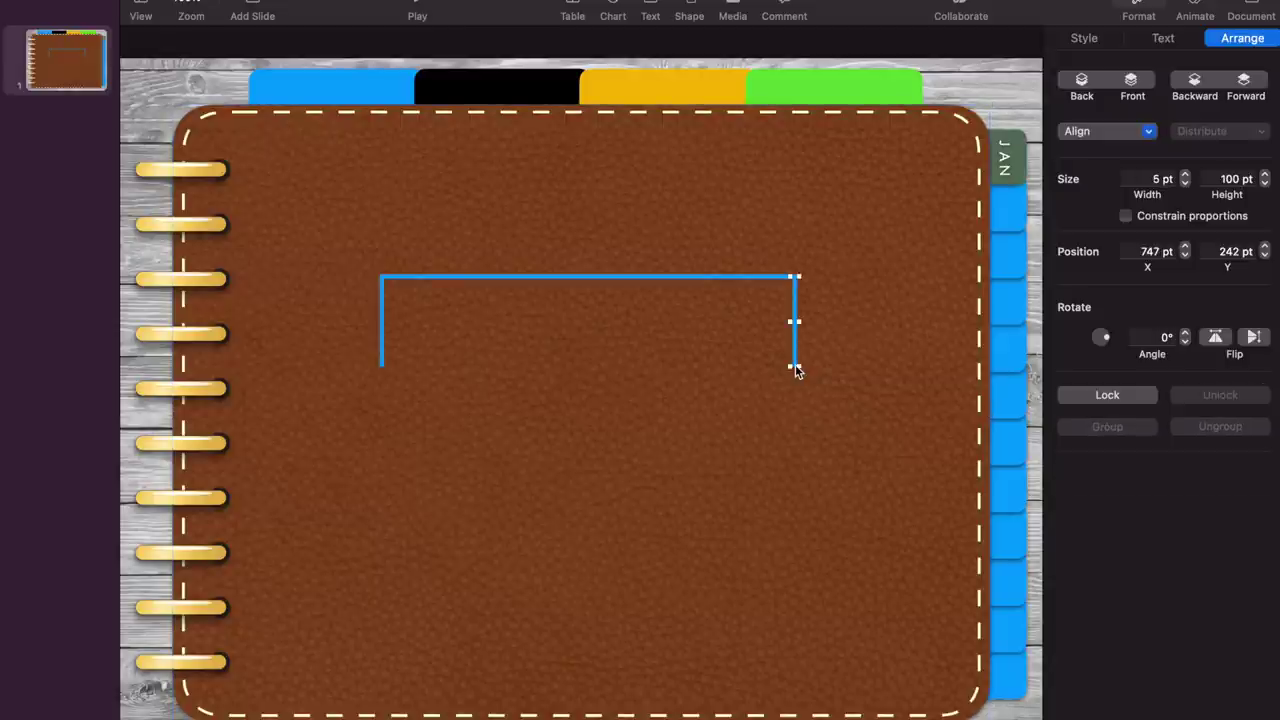
pyautogui.moveTo(1215, 178); pyautogui.dragTo(1278, 180)
pyautogui.write('125')
pyautogui.press('Return')
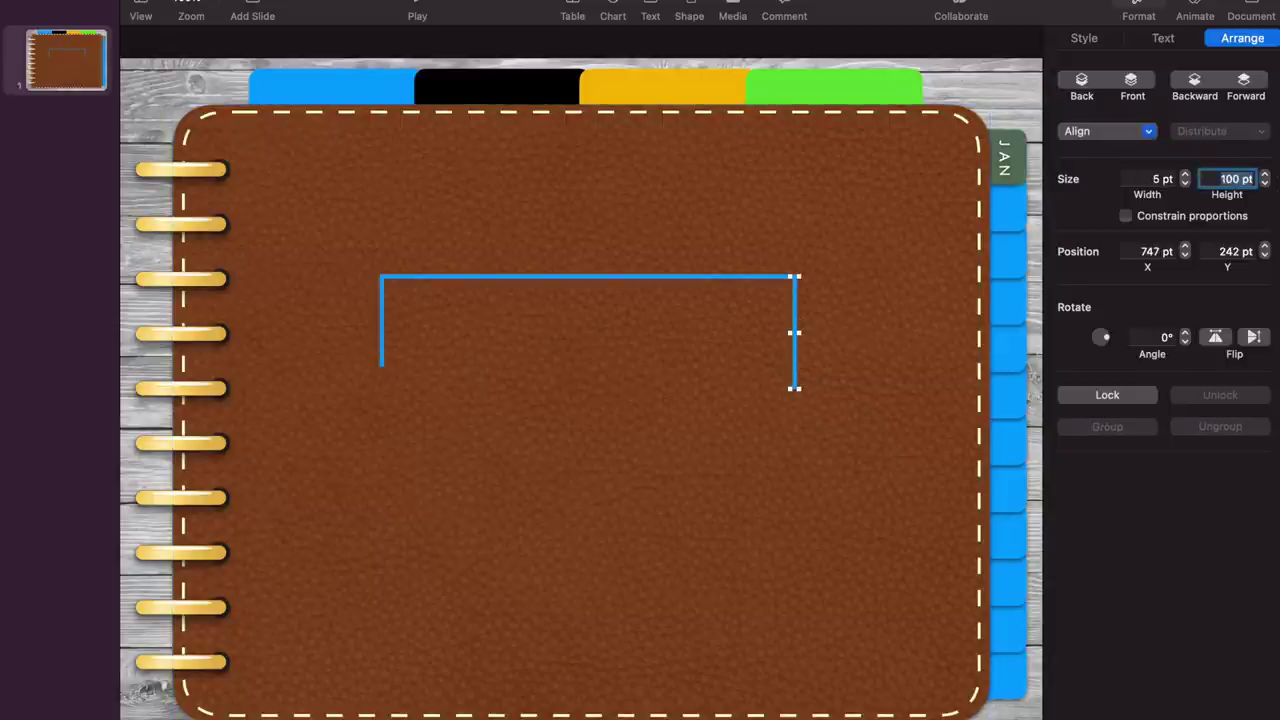
# Set the height of the left-hand vertical bar to 125 pt.
pyautogui.click(384, 340)
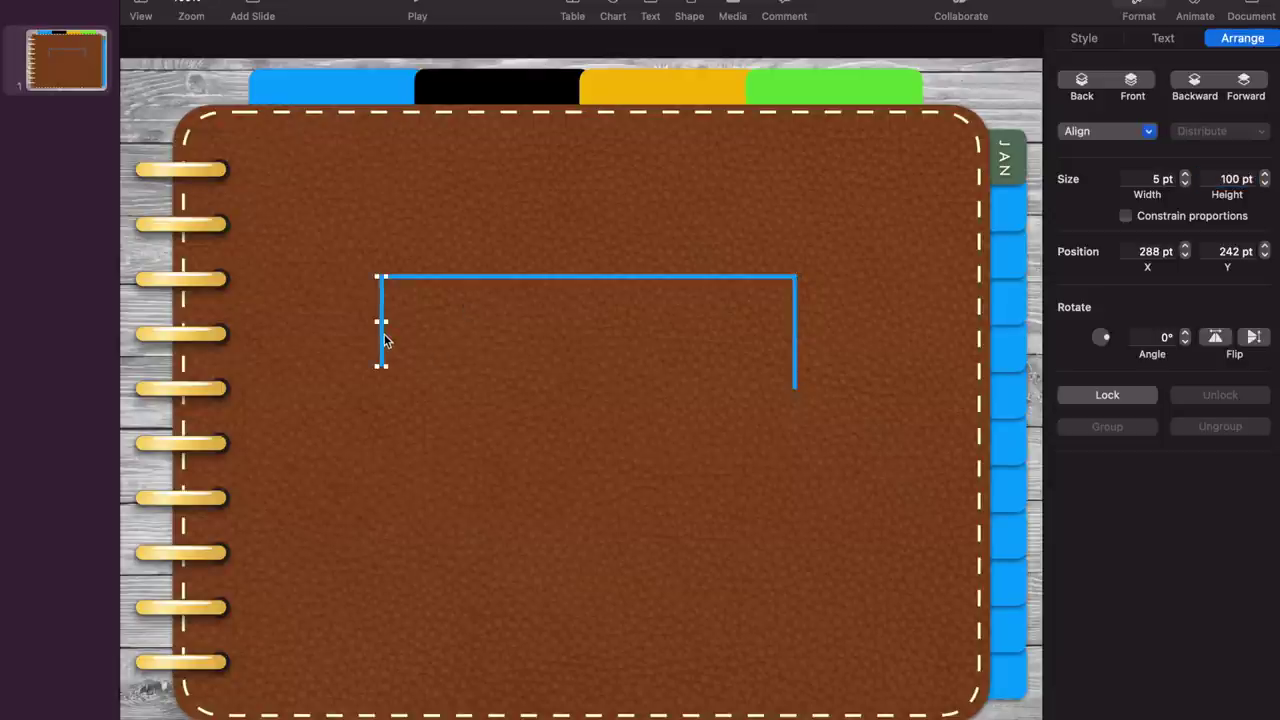
pyautogui.click(1228, 180)
pyautogui.write('125')
pyautogui.press('Return')
pyautogui.write('1')
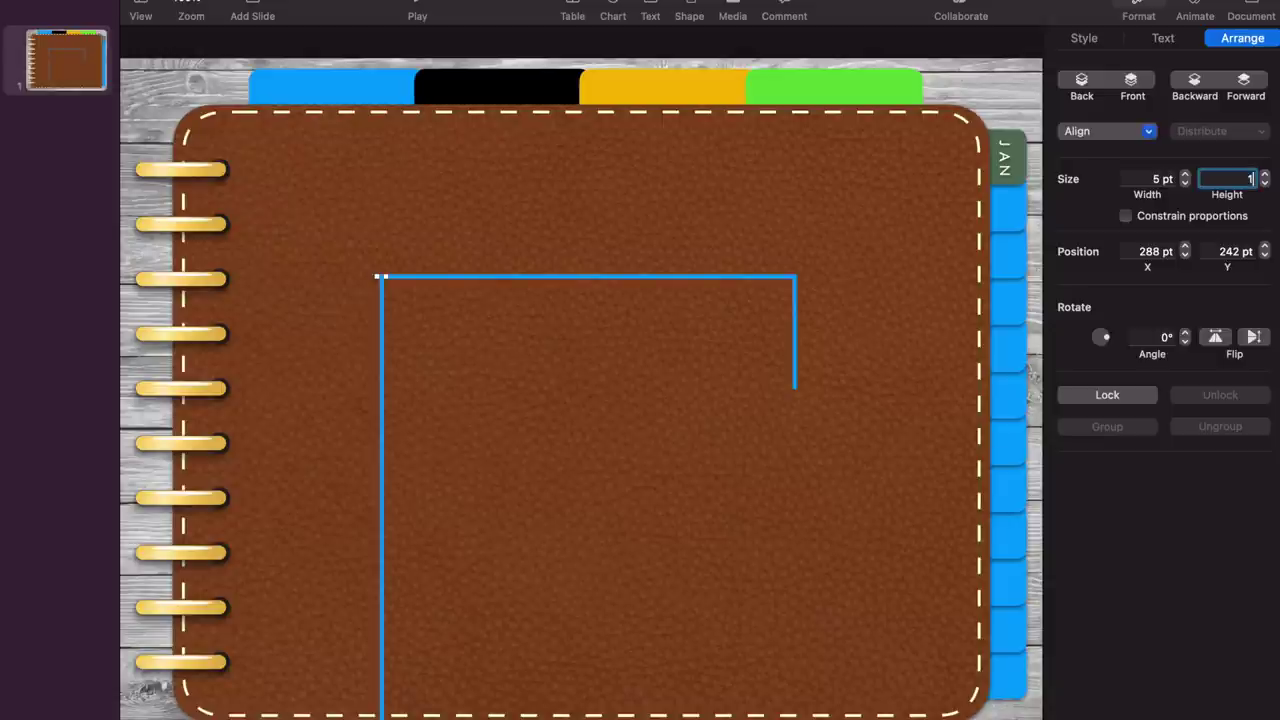
pyautogui.write('25')
pyautogui.press('Return')
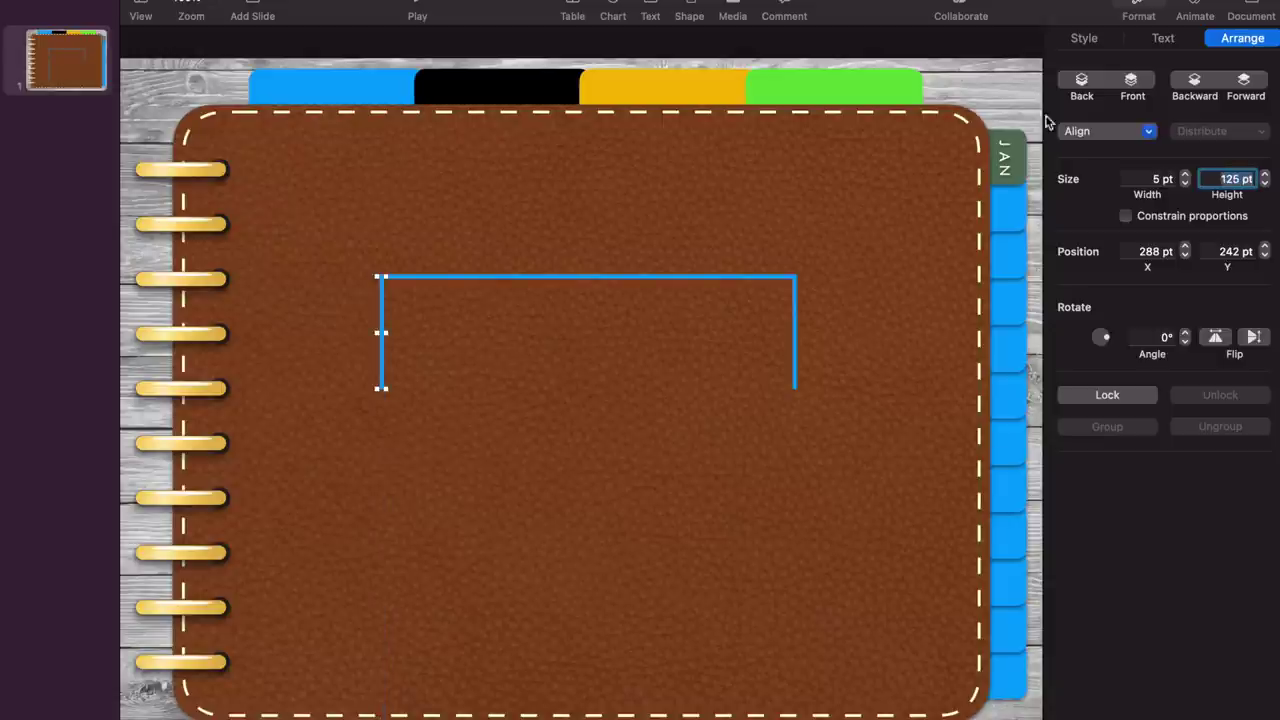
# Duplicate the upper horizontal bar and place the copy across the lower ends of the two vertical bars.
pyautogui.click(820, 413)
pyautogui.click(667, 280)
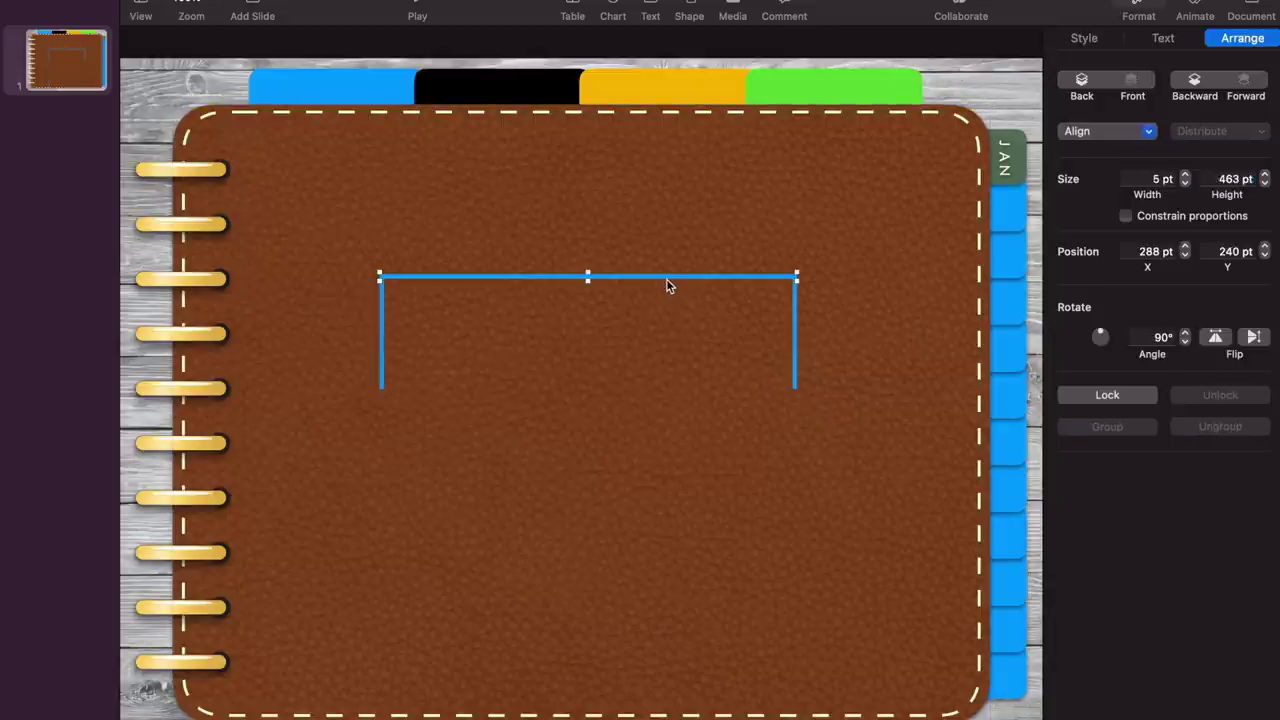
pyautogui.press('super+d')
pyautogui.moveTo(666, 289); pyautogui.dragTo(657, 397)
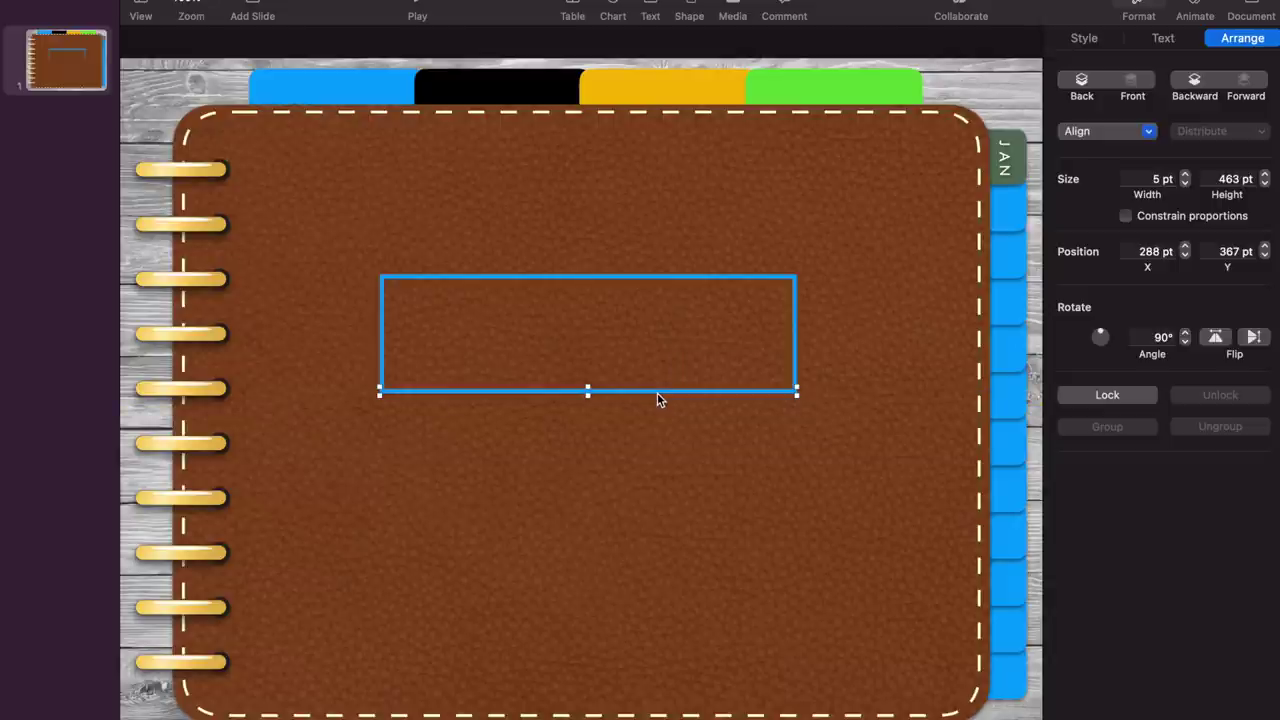
# Shorten the lower horizontal bar to a height of 150 pt, leaving it attached to the left-hand vertical bar.
pyautogui.click(635, 396)
pyautogui.click(636, 392)
pyautogui.click(1212, 179)
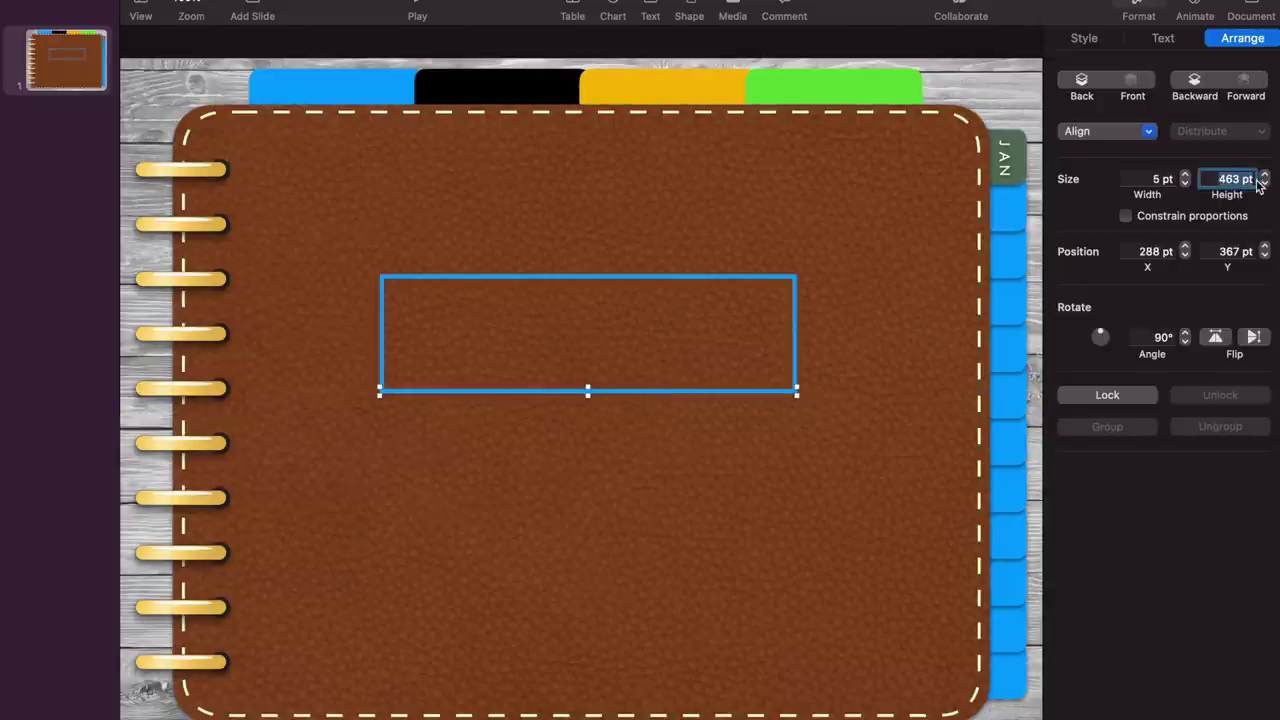
pyautogui.write('200')
pyautogui.press('Return')
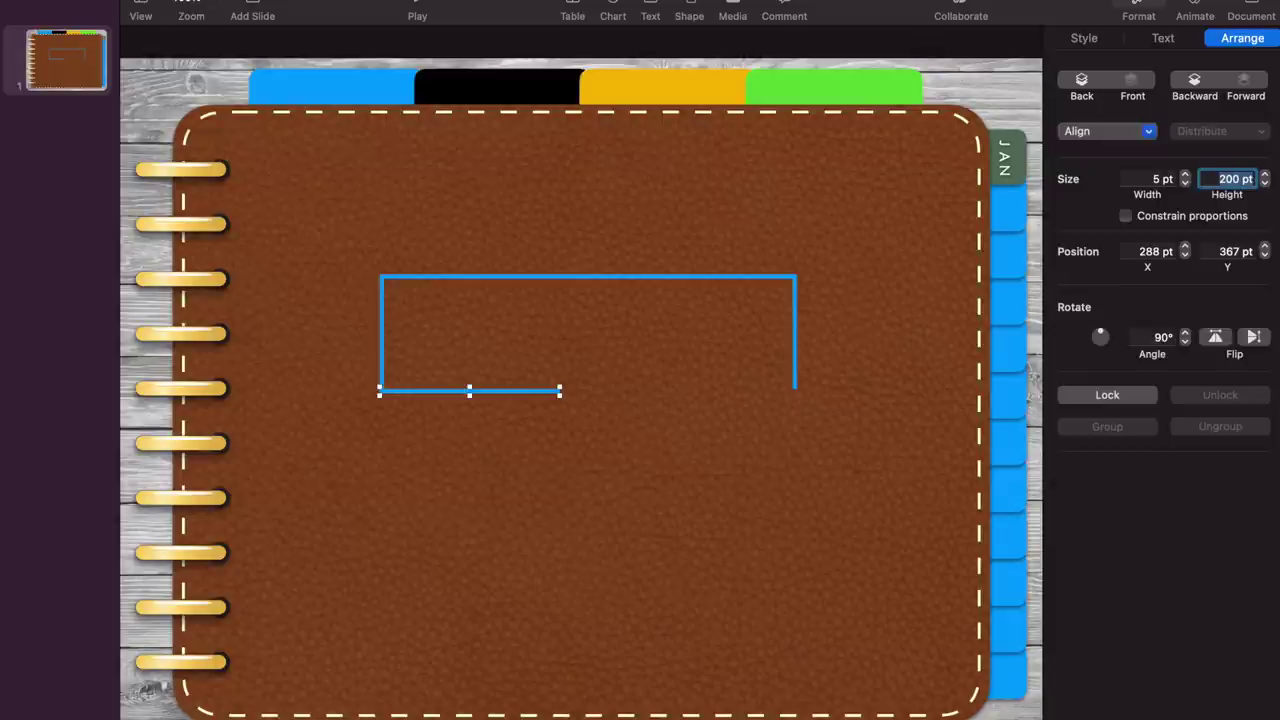
pyautogui.write('150')
pyautogui.press('Return')
pyautogui.click(816, 546)
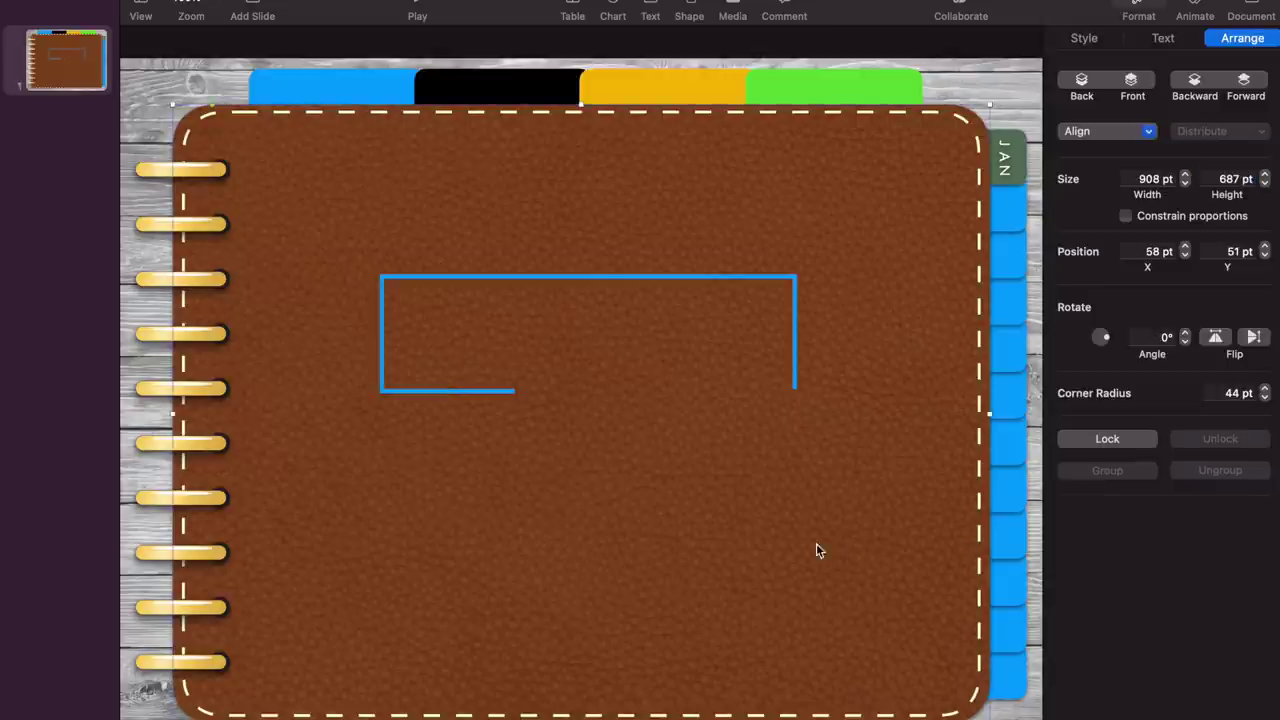
# Copy the short lower bar to the foot of the right-hand vertical bar, leaving a gap in the middle.
pyautogui.click(482, 392)
pyautogui.moveTo(480, 396); pyautogui.dragTo(751, 394)
pyautogui.click(686, 397)
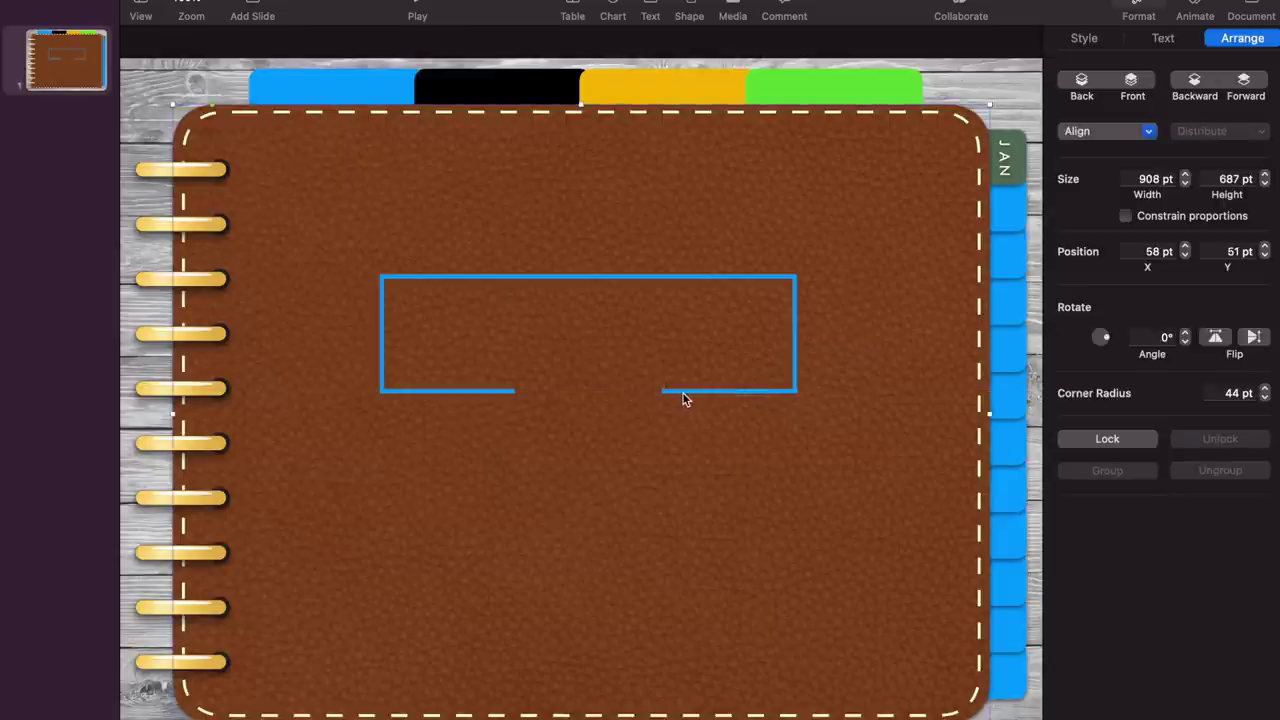
# Select both short lower bars, align them with each other, and deselect them.
pyautogui.click(662, 393)
pyautogui.keyDown('shift'); pyautogui.click(478, 393); pyautogui.keyUp('shift')
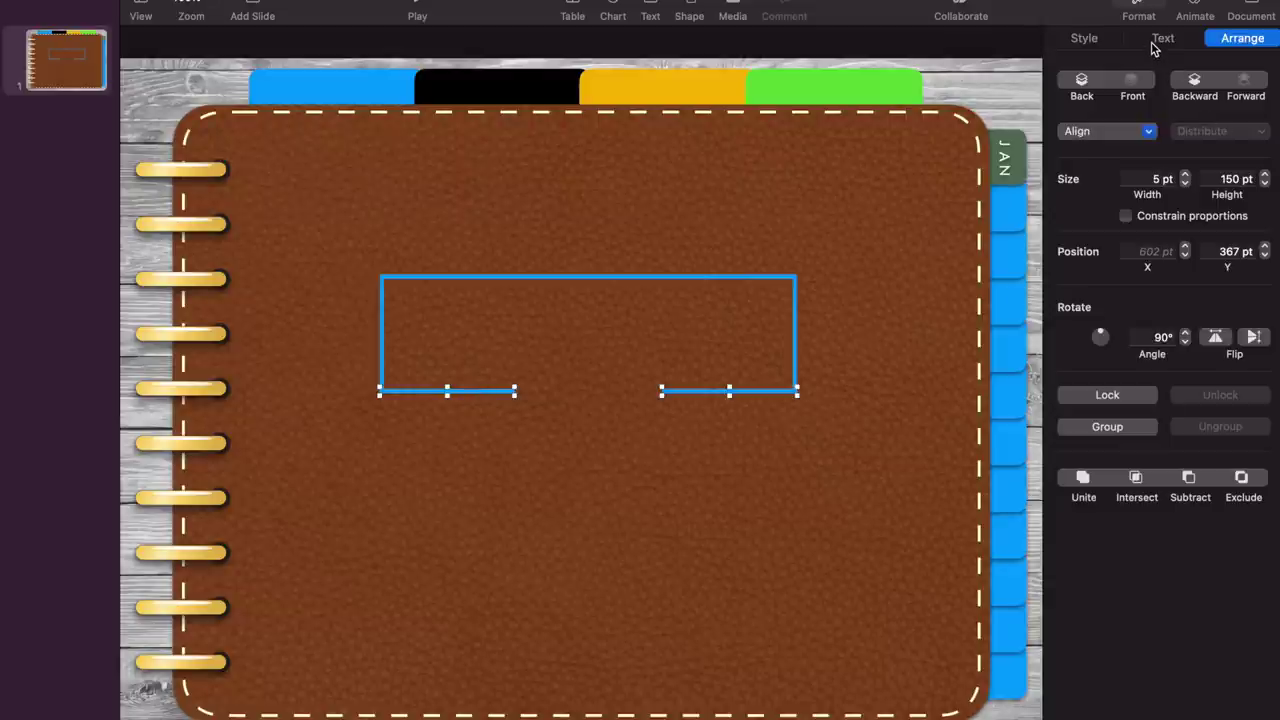
pyautogui.click(1118, 134)
pyautogui.click(1092, 222)
pyautogui.click(806, 433)
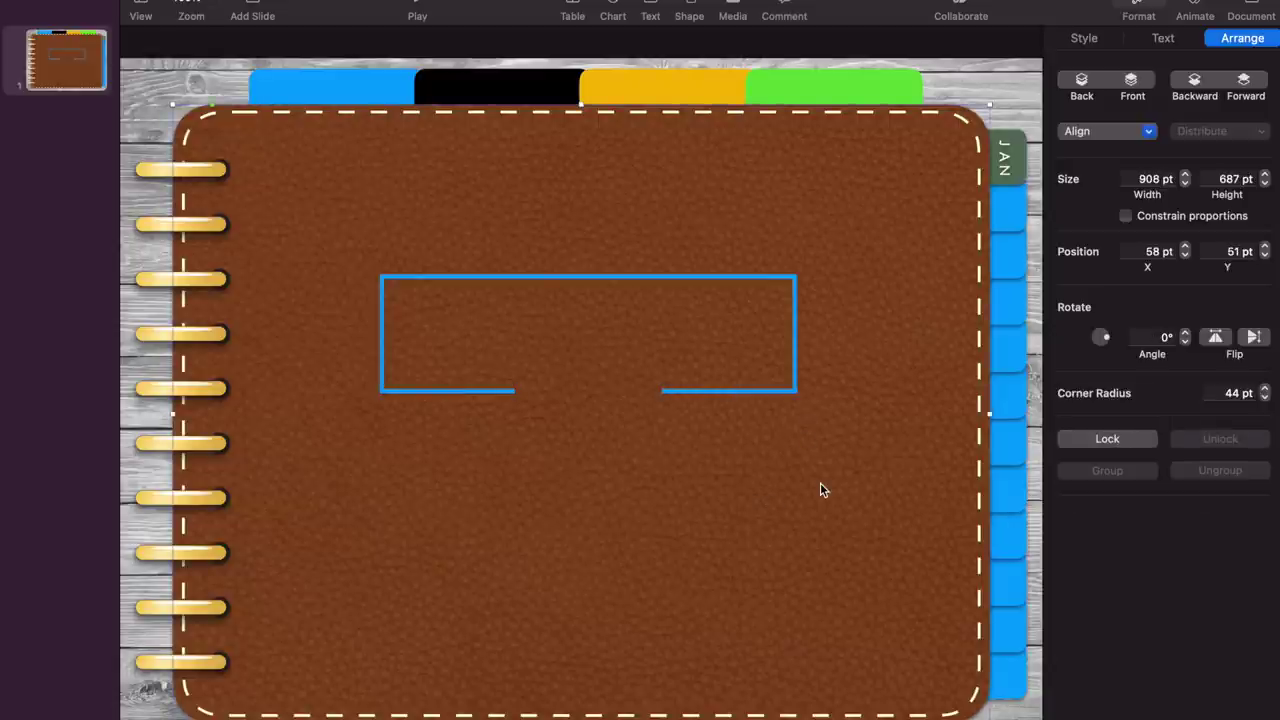
# Select all five blue bars of the title frame on the cover and unite them into one shape.
pyautogui.moveTo(834, 500); pyautogui.dragTo(698, 421)
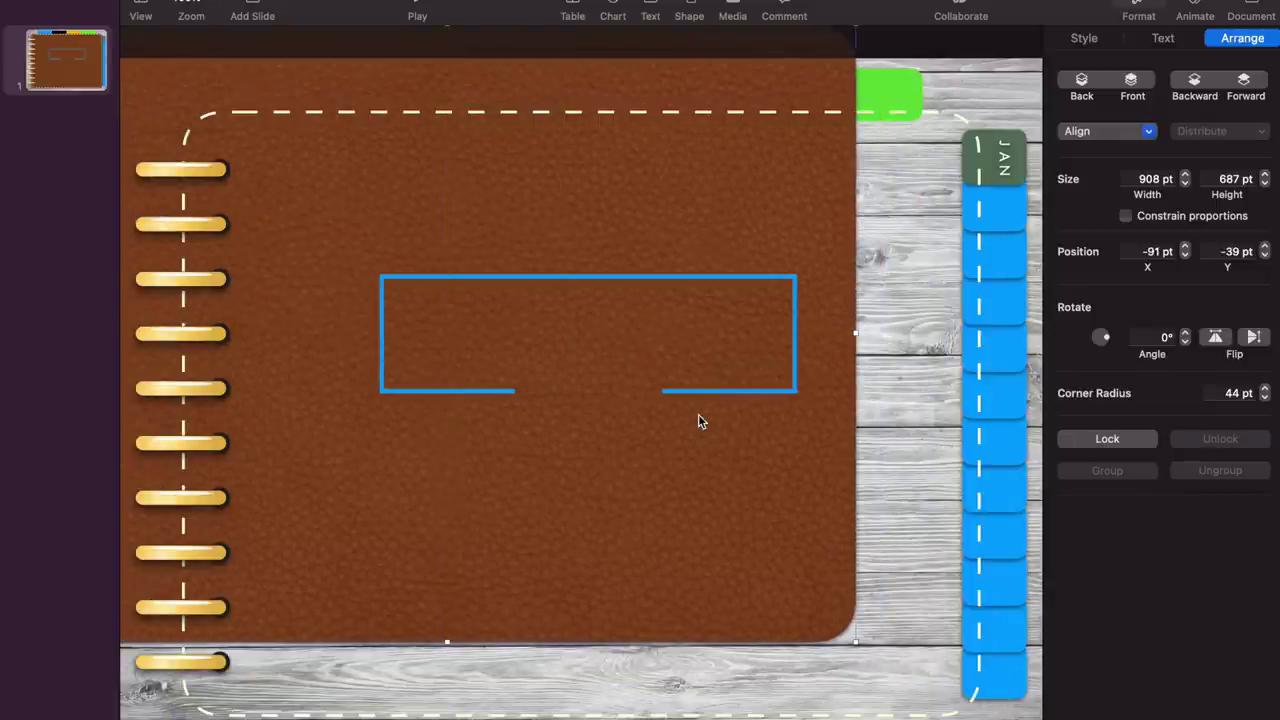
pyautogui.press('super+z')
pyautogui.click(722, 391)
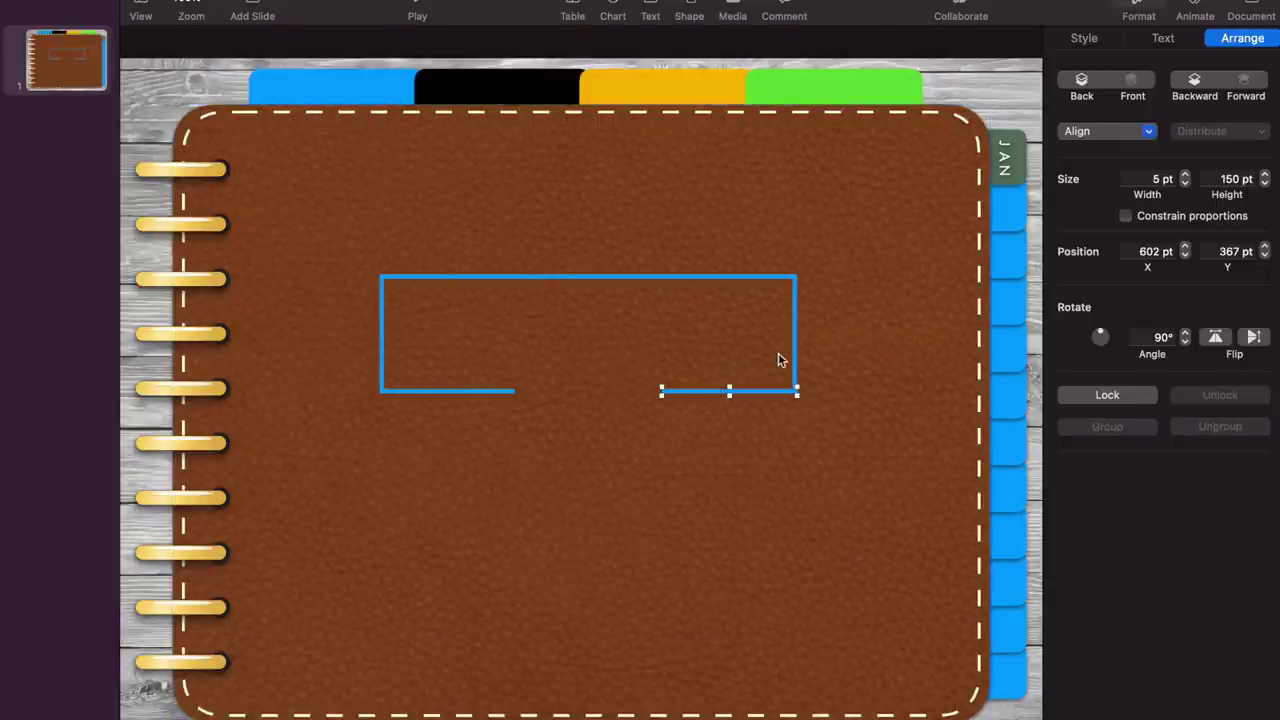
pyautogui.keyDown('shift'); pyautogui.click(796, 358); pyautogui.keyUp('shift')
pyautogui.keyDown('shift'); pyautogui.click(672, 278); pyautogui.keyUp('shift')
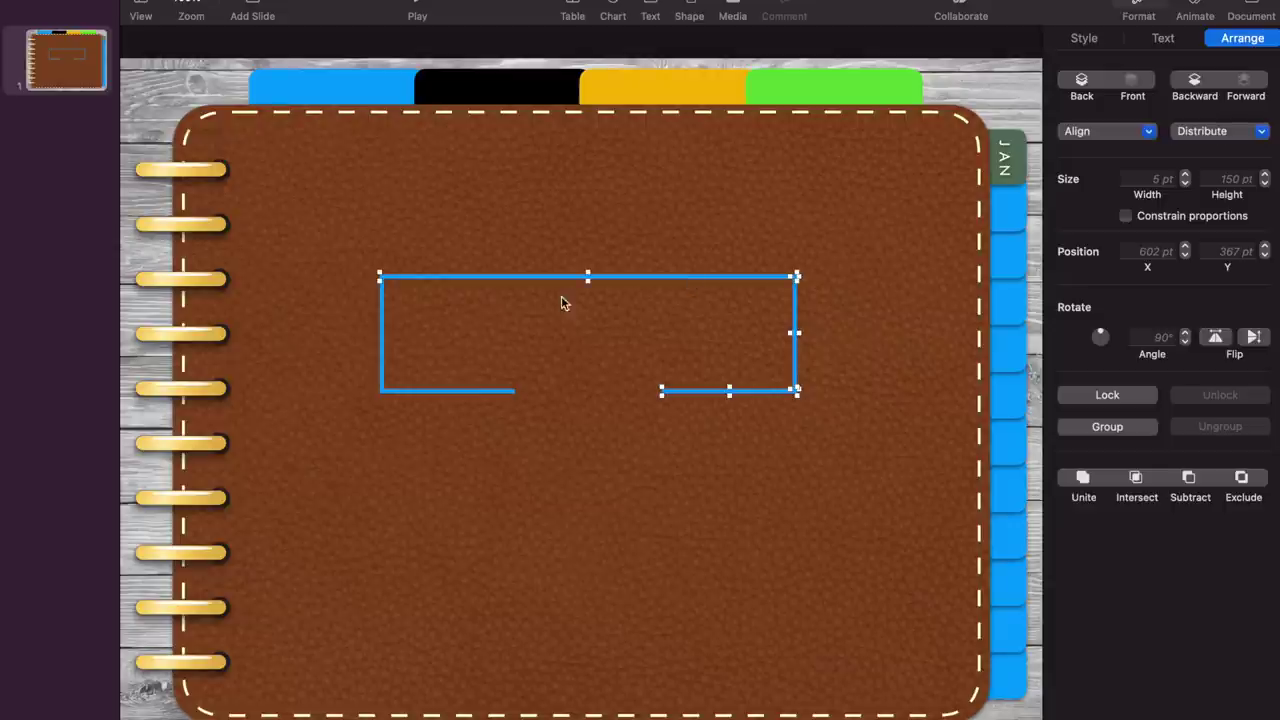
pyautogui.keyDown('shift'); pyautogui.click(382, 355); pyautogui.keyUp('shift')
pyautogui.keyDown('shift'); pyautogui.click(420, 391); pyautogui.keyUp('shift')
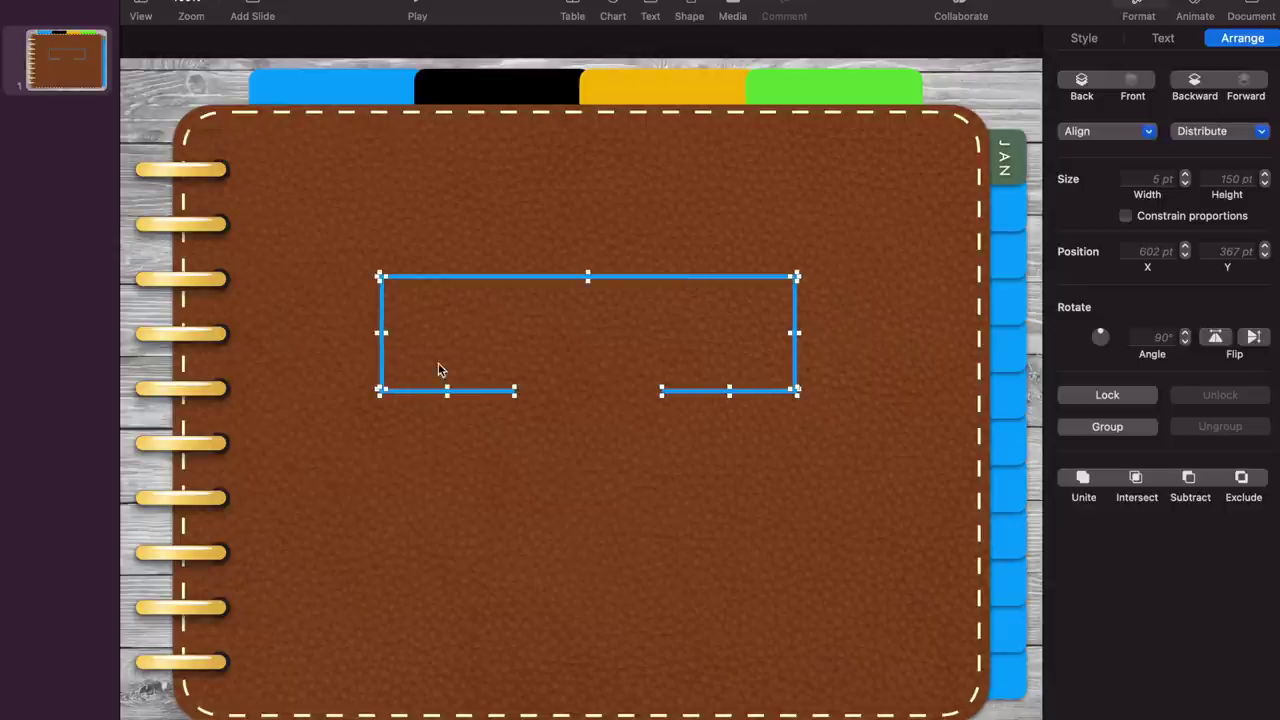
pyautogui.click(1083, 484)
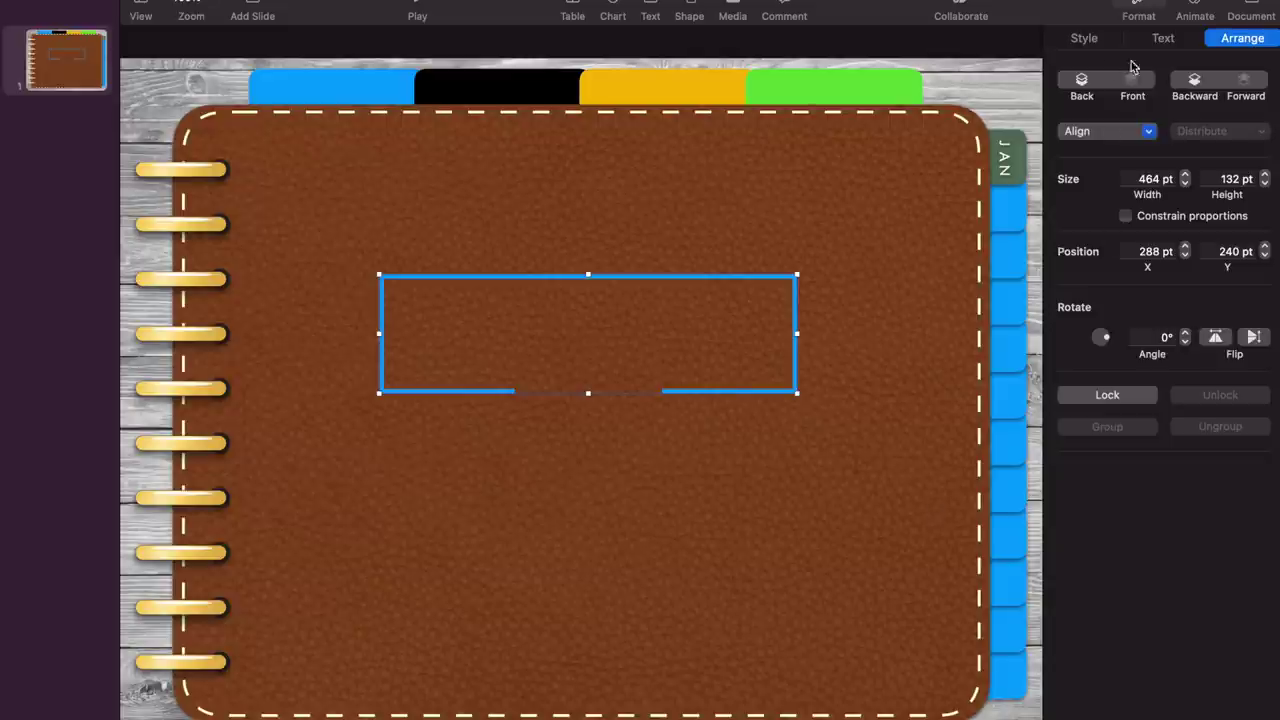
# Try green and red color fills on the united title frame.
pyautogui.click(1085, 39)
pyautogui.click(1160, 150)
pyautogui.click(1163, 88)
pyautogui.click(1240, 88)
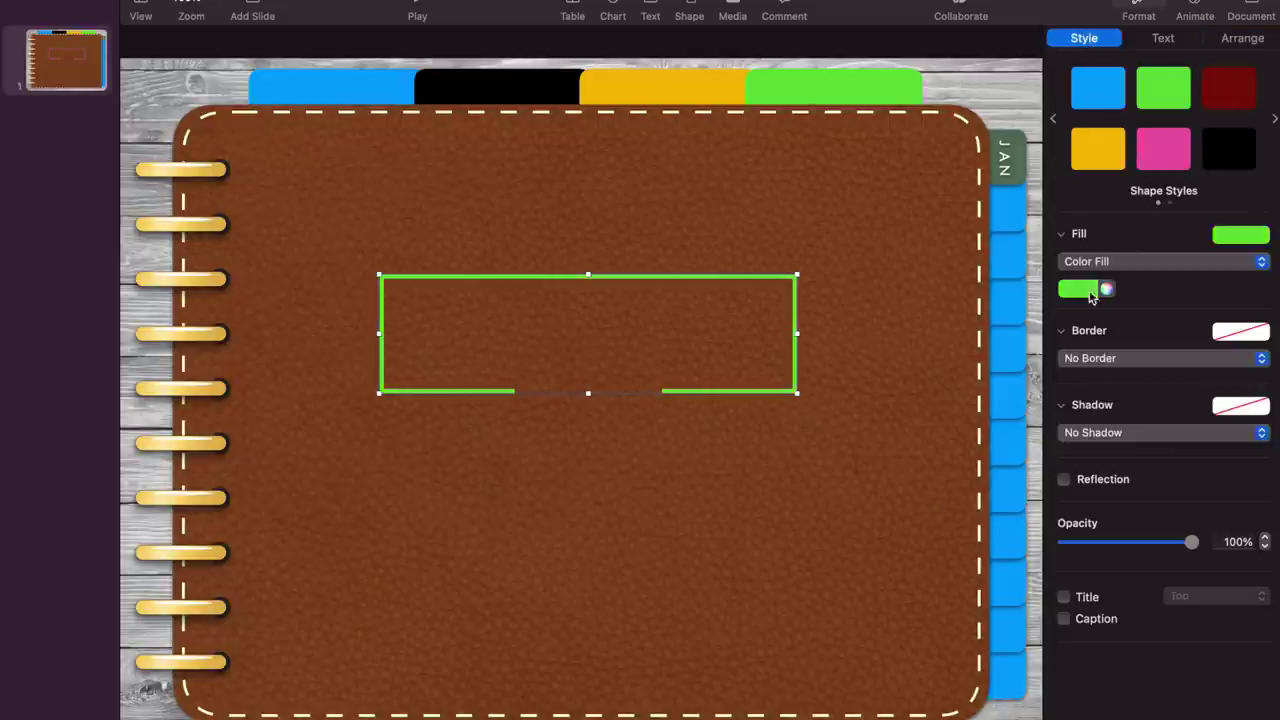
pyautogui.click(1106, 291)
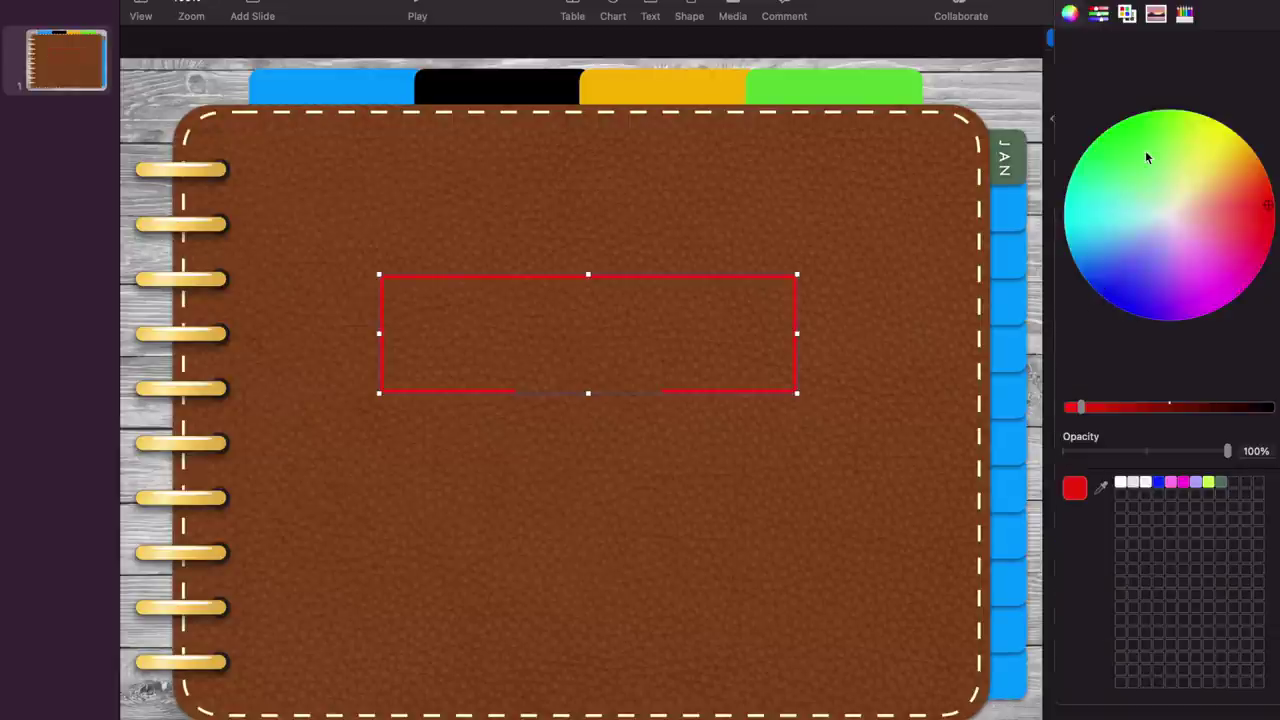
pyautogui.click(1068, 4)
# Give the title frame an image fill using the gold foil picture 11B.jpg from the FOIL folder.
pyautogui.click(1080, 263)
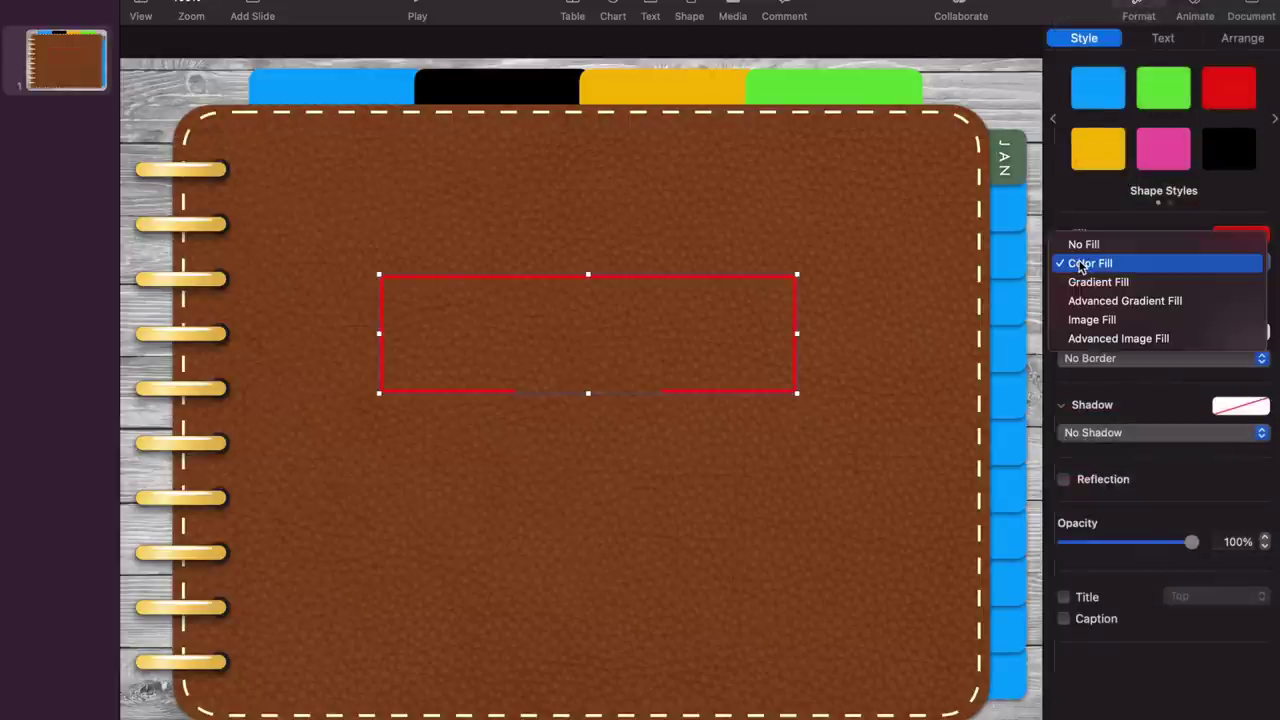
pyautogui.click(1090, 320)
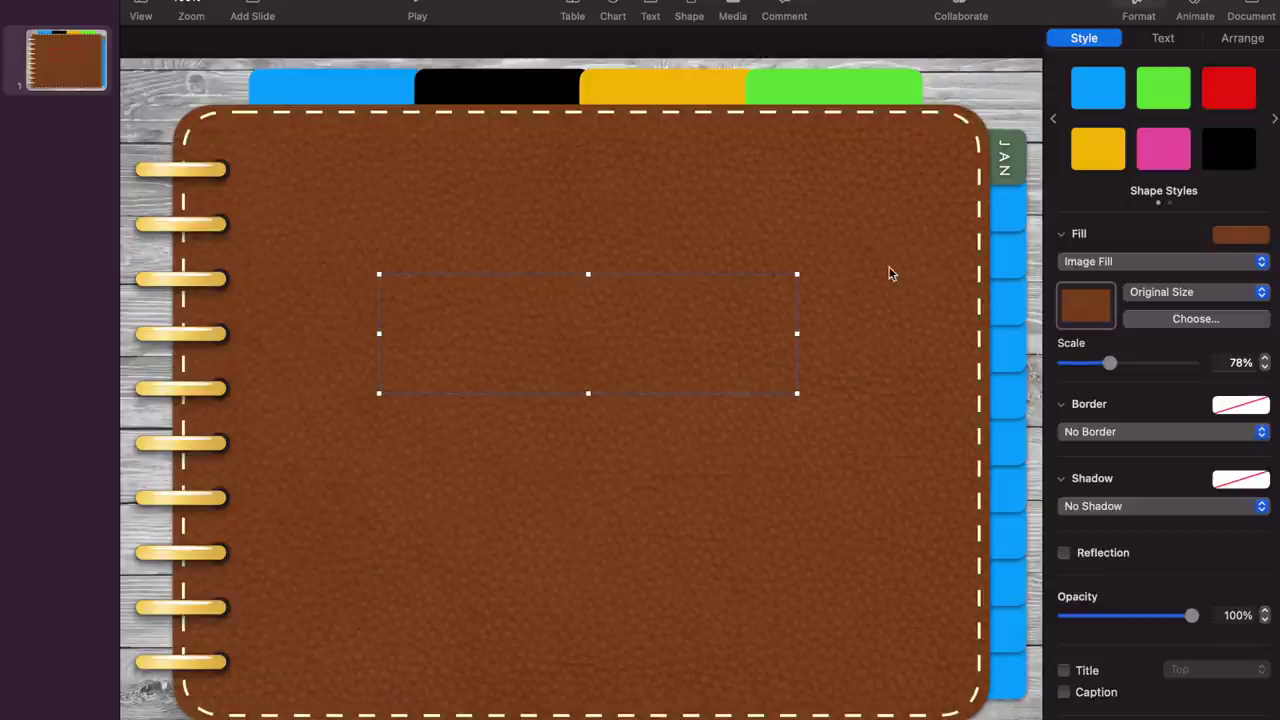
pyautogui.click(1162, 320)
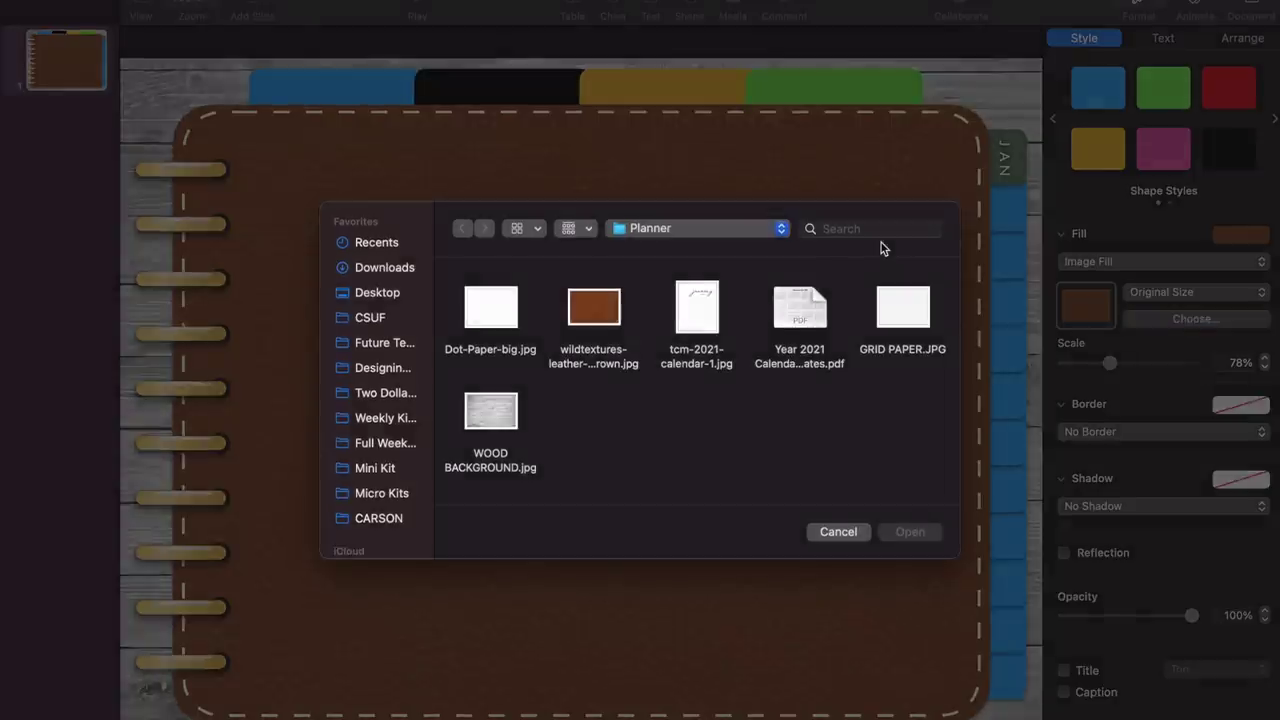
pyautogui.click(869, 228)
pyautogui.write('FOIL')
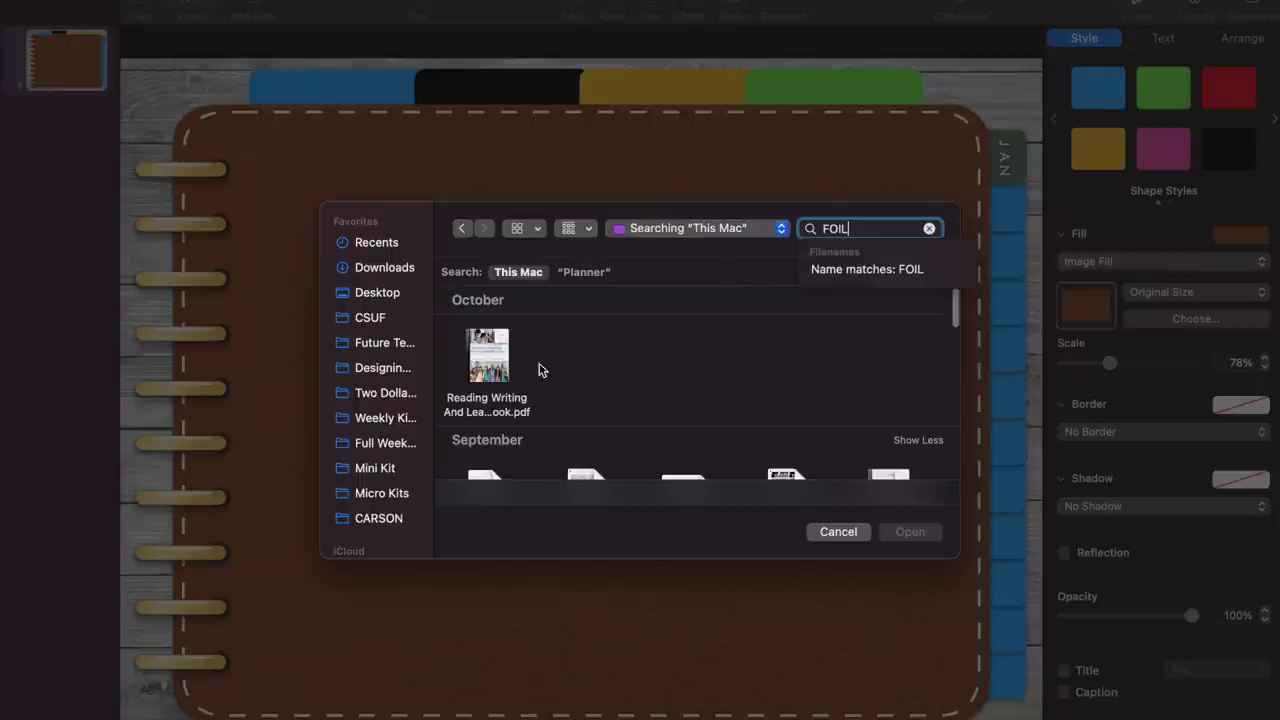
pyautogui.scroll(-10, 488, 372)
pyautogui.doubleClick(692, 422)
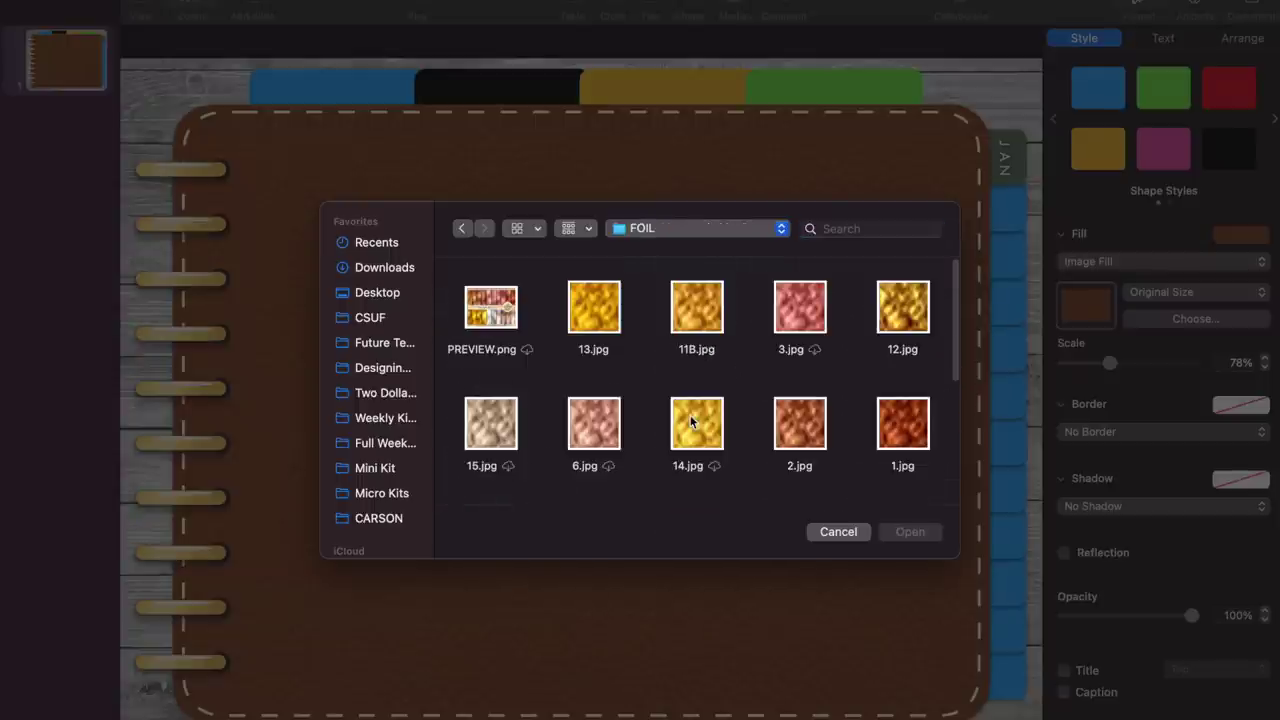
pyautogui.click(711, 316)
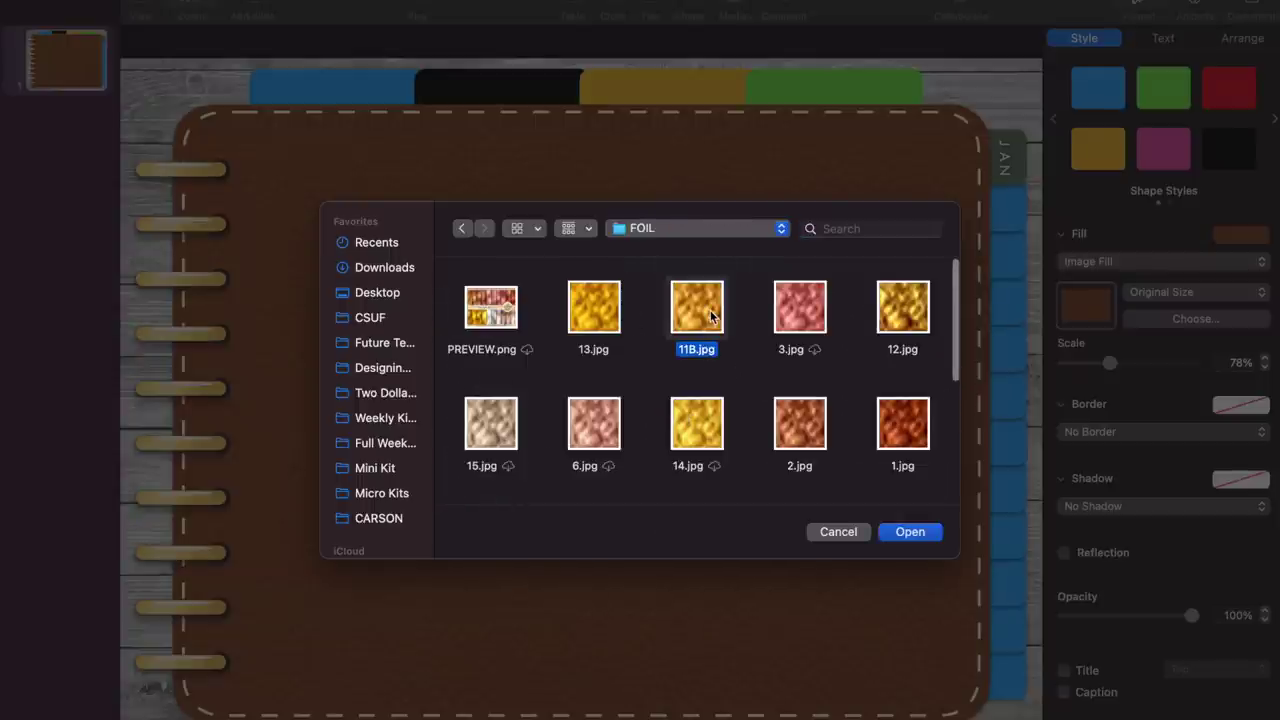
pyautogui.doubleClick(711, 316)
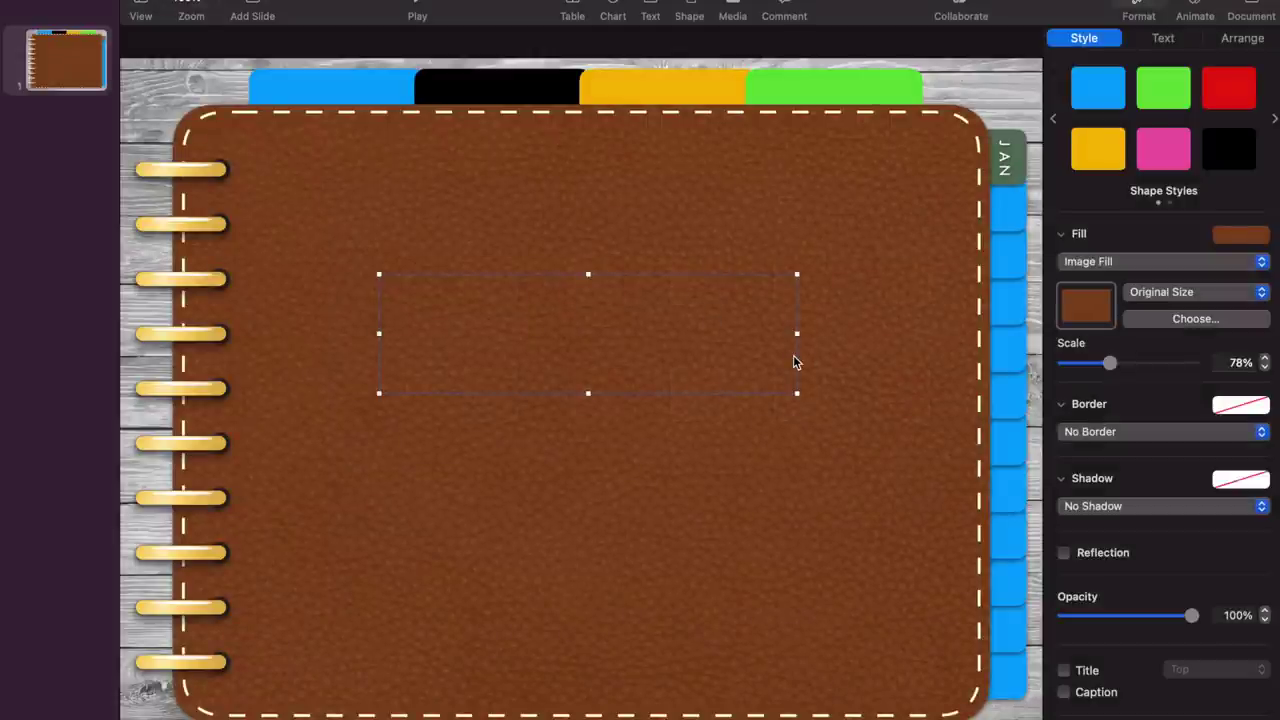
pyautogui.click(775, 525)
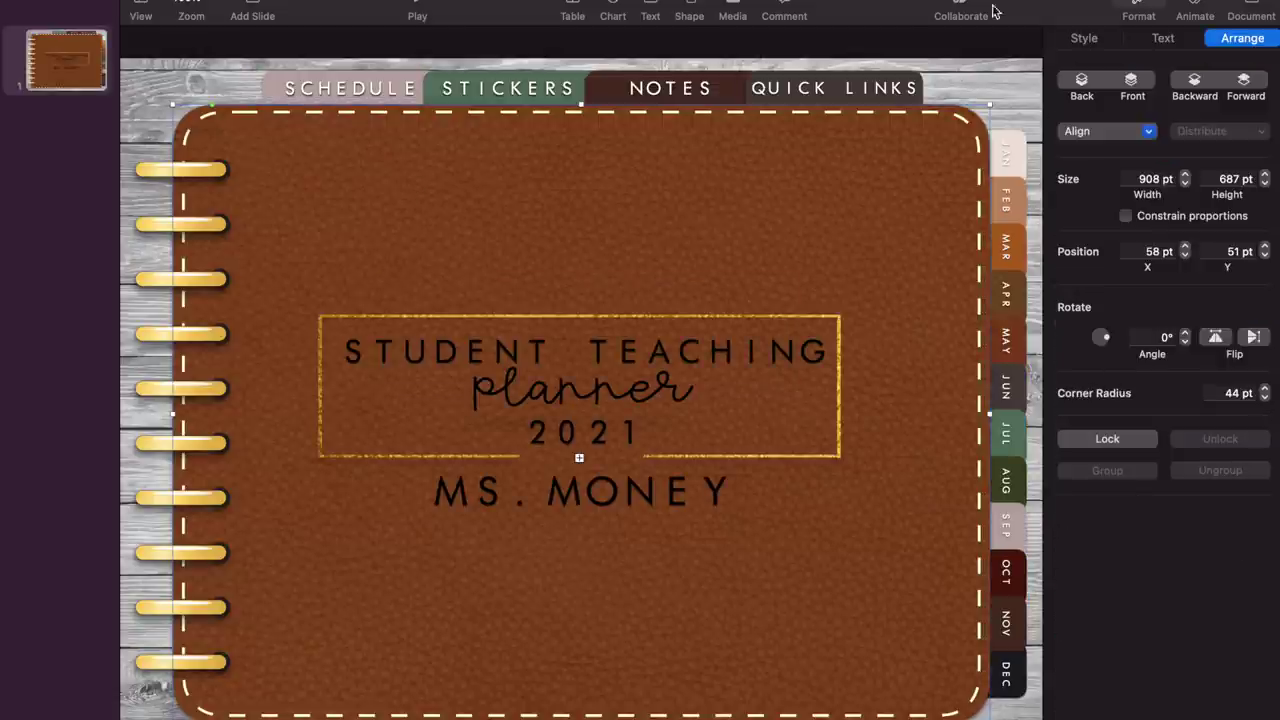
# Duplicate the cover slide and delete the grouped title frame and text from the copy.
pyautogui.click(1000, 101)
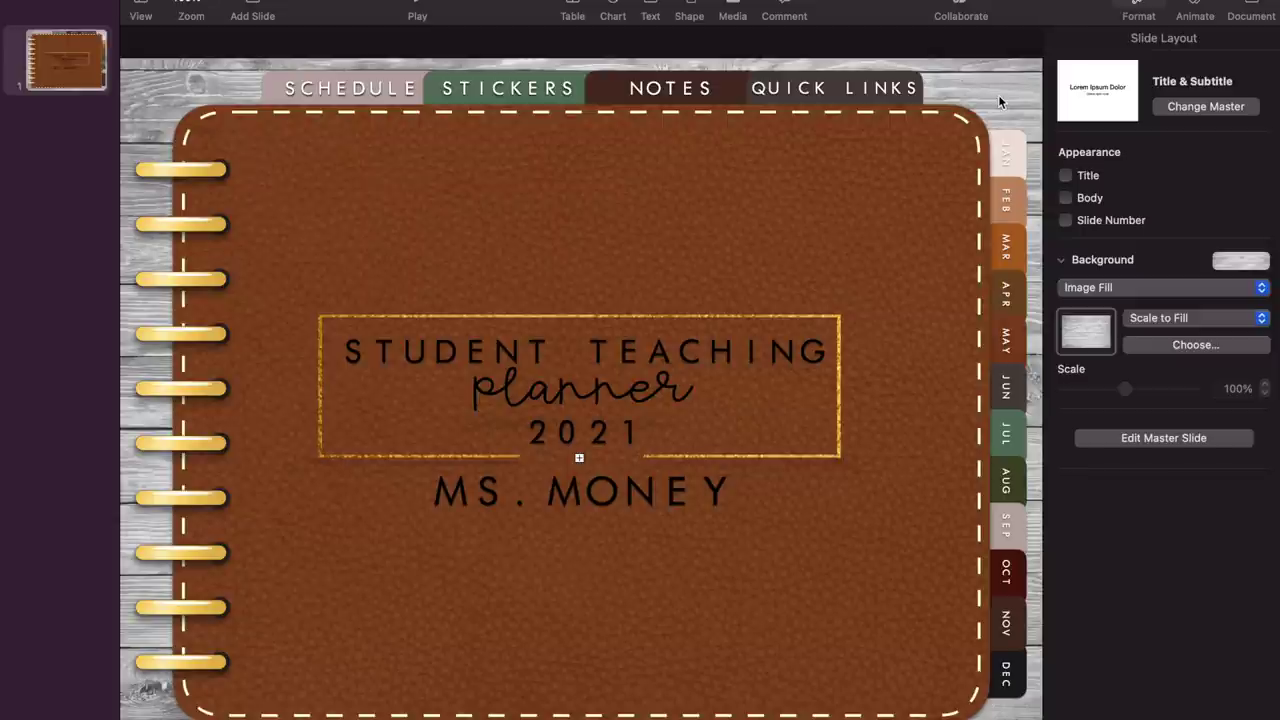
pyautogui.click(63, 81)
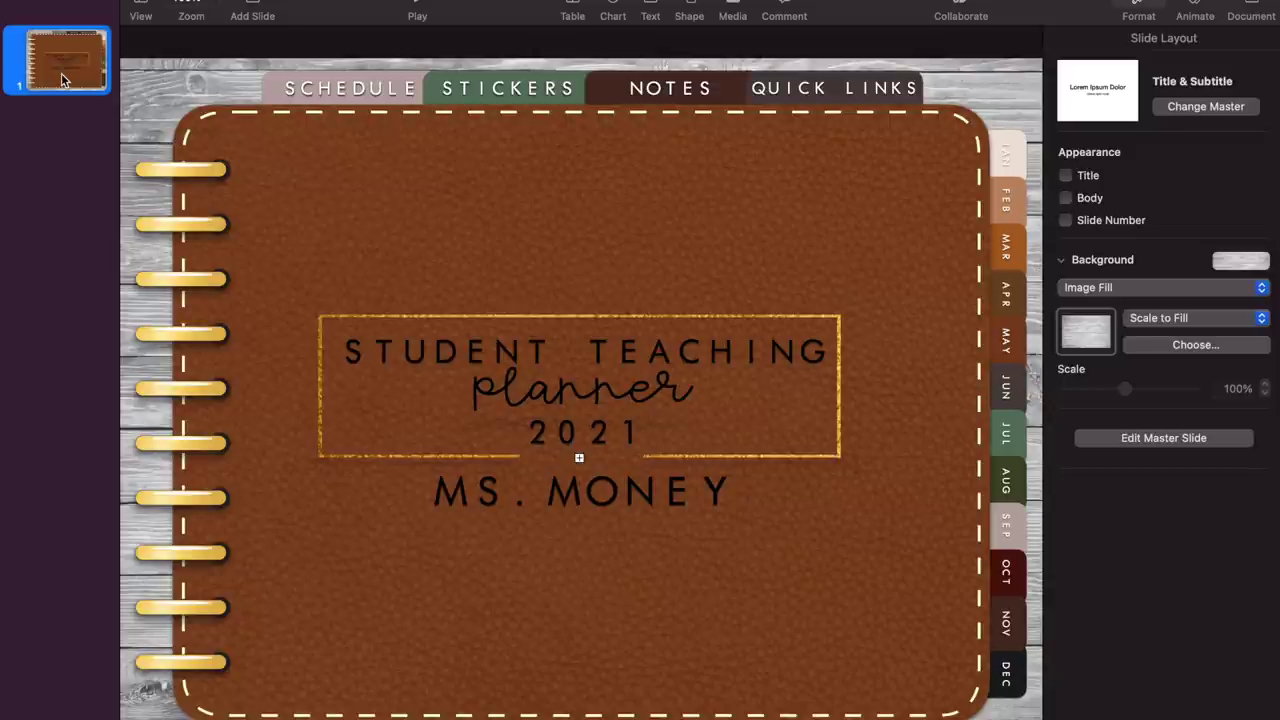
pyautogui.press('super+d')
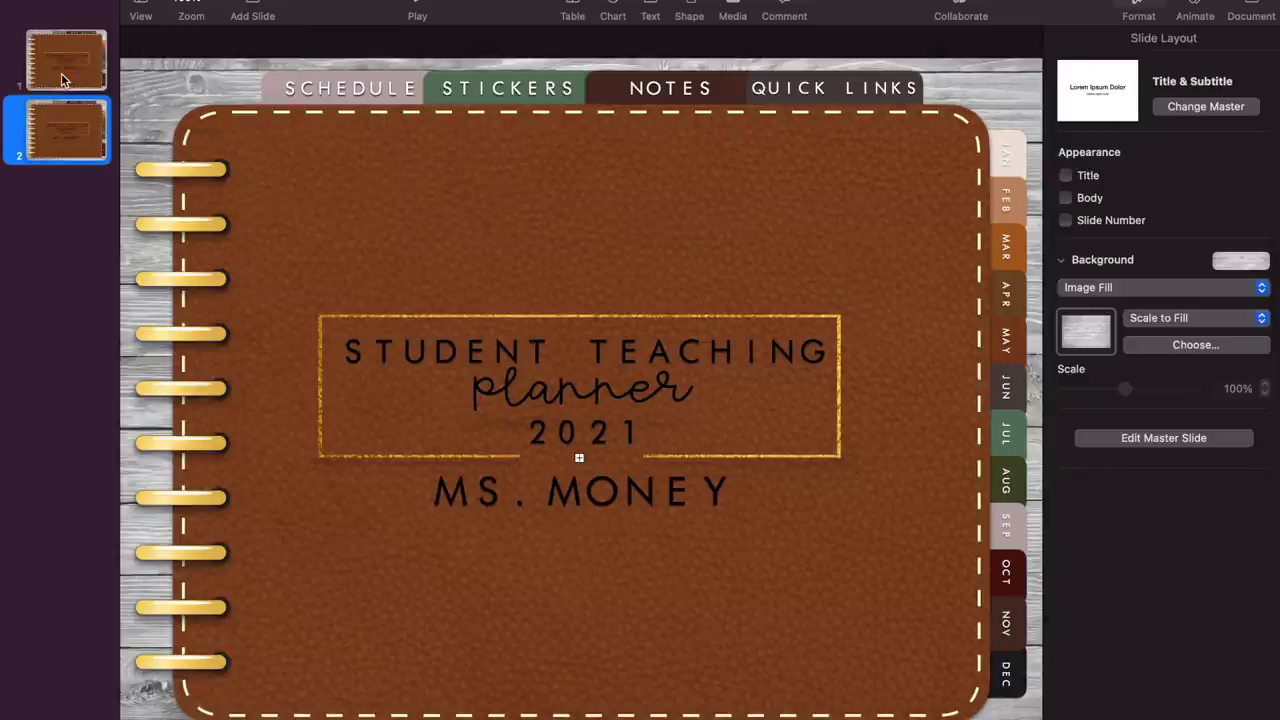
pyautogui.keyDown('shift'); pyautogui.click(61, 73); pyautogui.keyUp('shift')
pyautogui.click(273, 425)
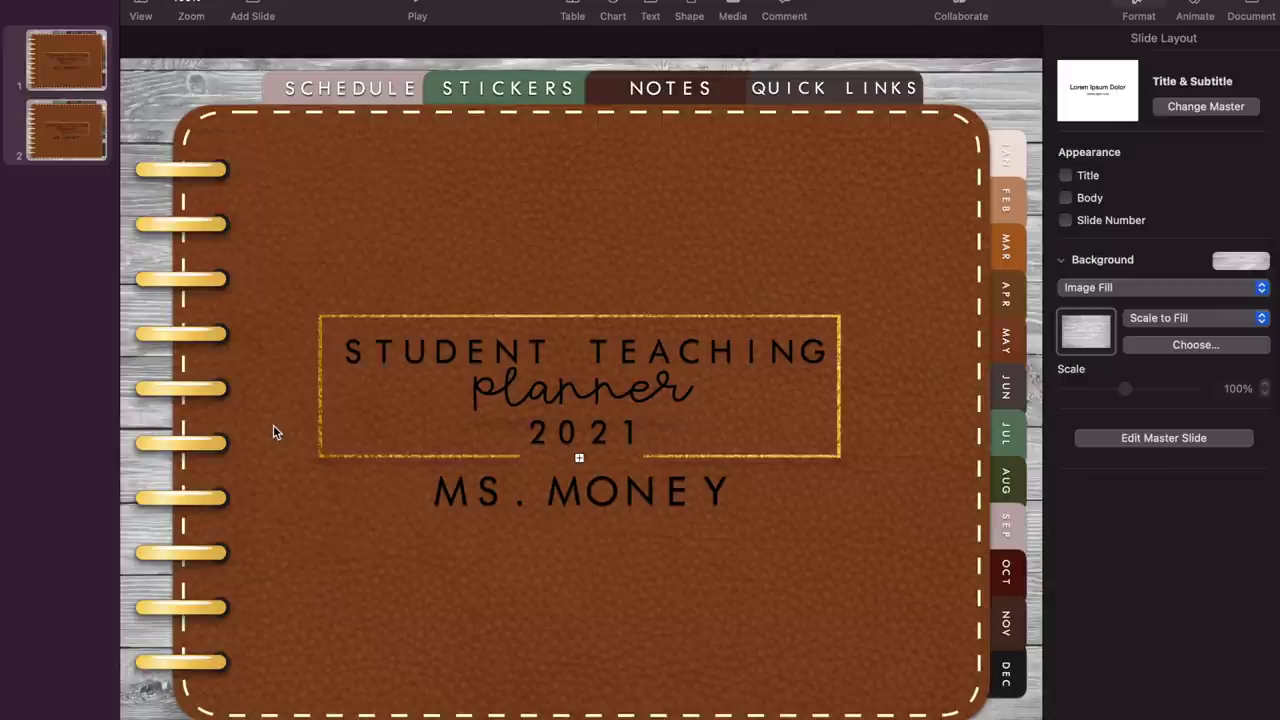
pyautogui.click(536, 435)
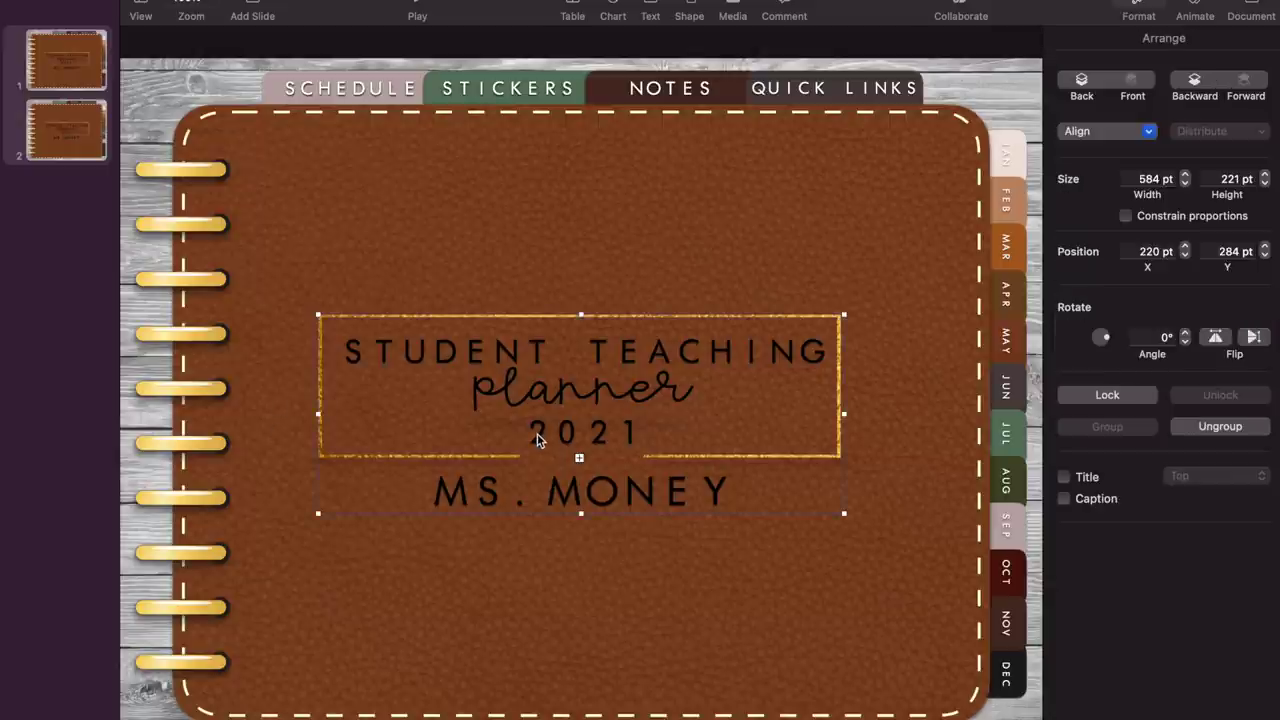
pyautogui.press('Delete')
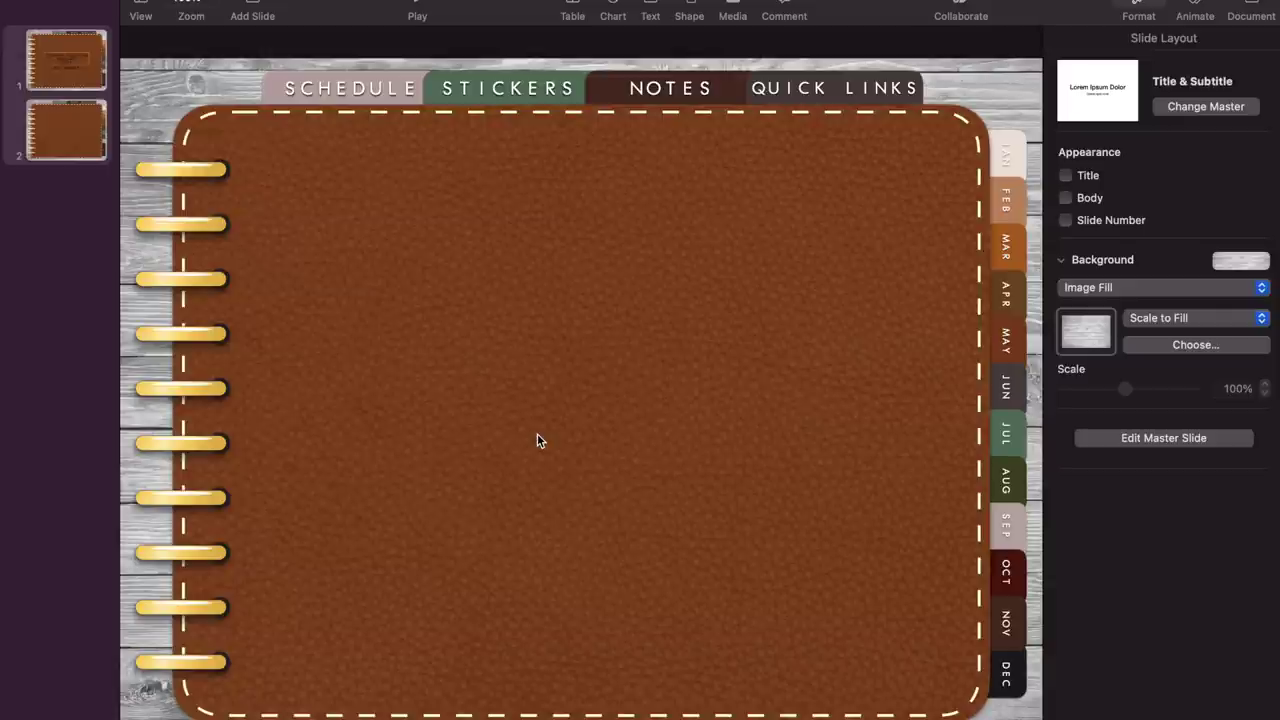
# Duplicate the dashed stitching outline on the second slide and set the copy to No Border.
pyautogui.click(569, 119)
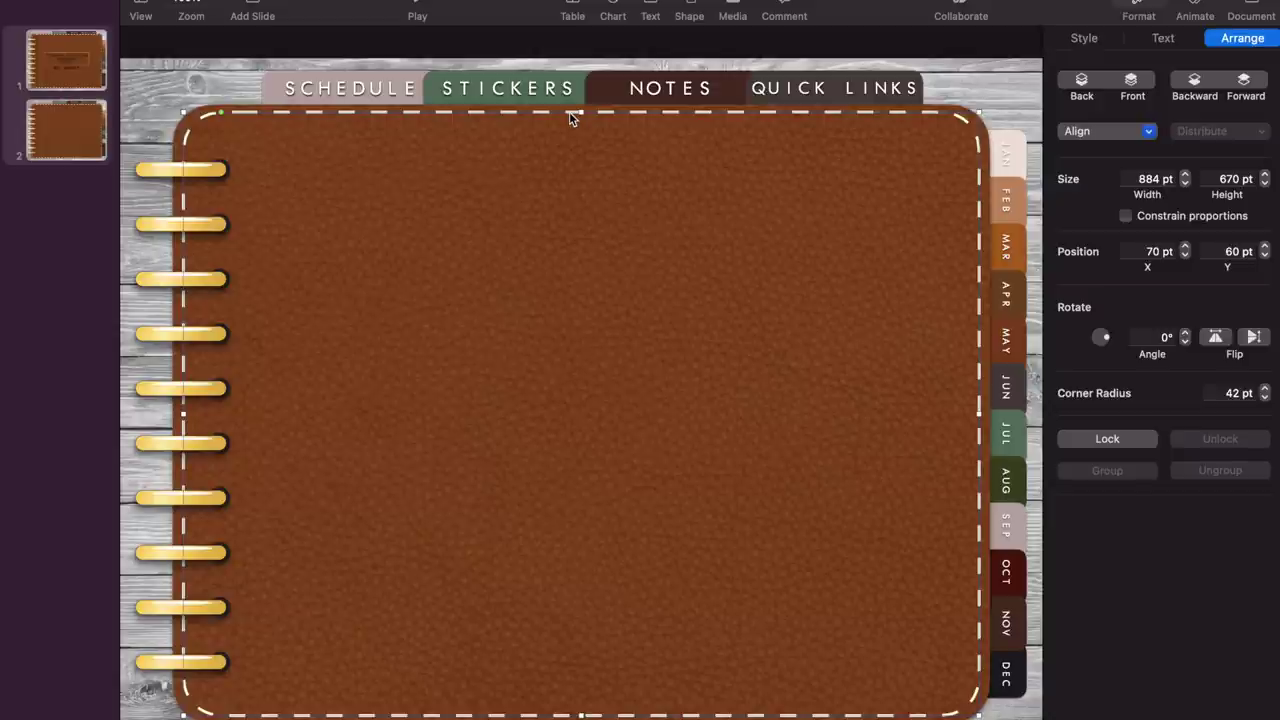
pyautogui.hotkey('shift', 'Right')
pyautogui.hotkey('shift', 'Down')
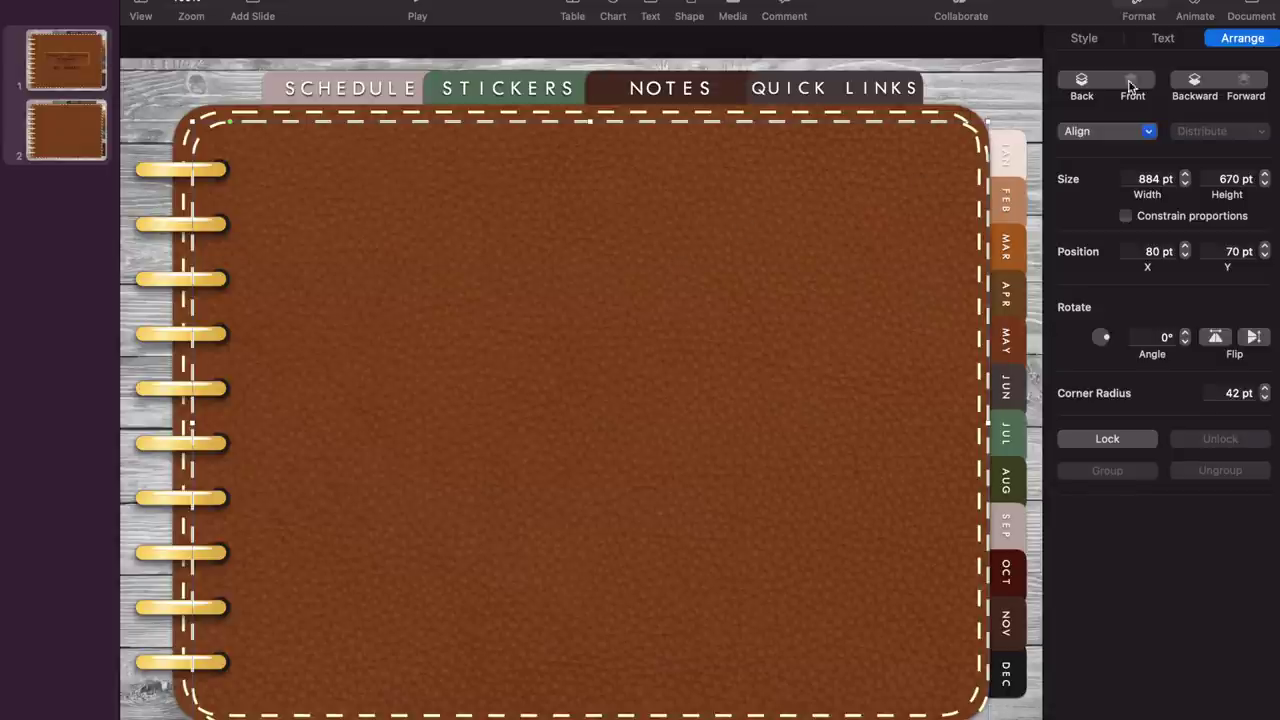
pyautogui.click(1092, 42)
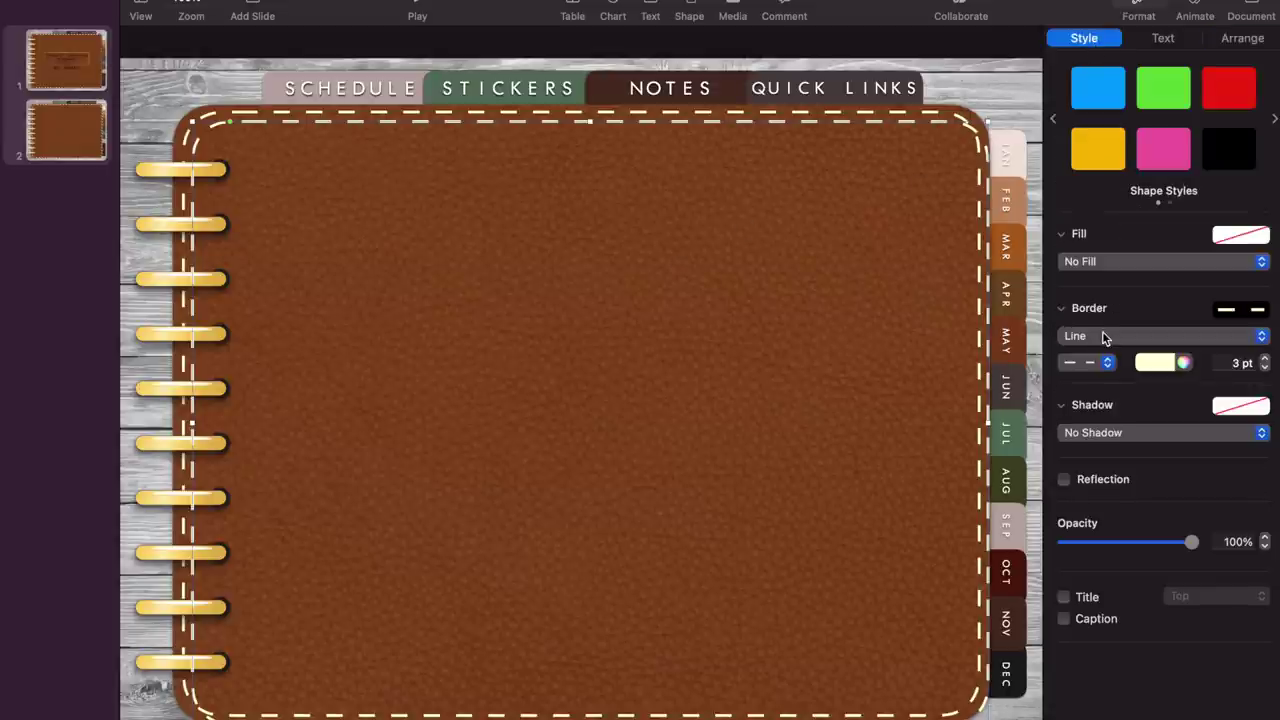
pyautogui.click(1106, 336)
pyautogui.click(1096, 325)
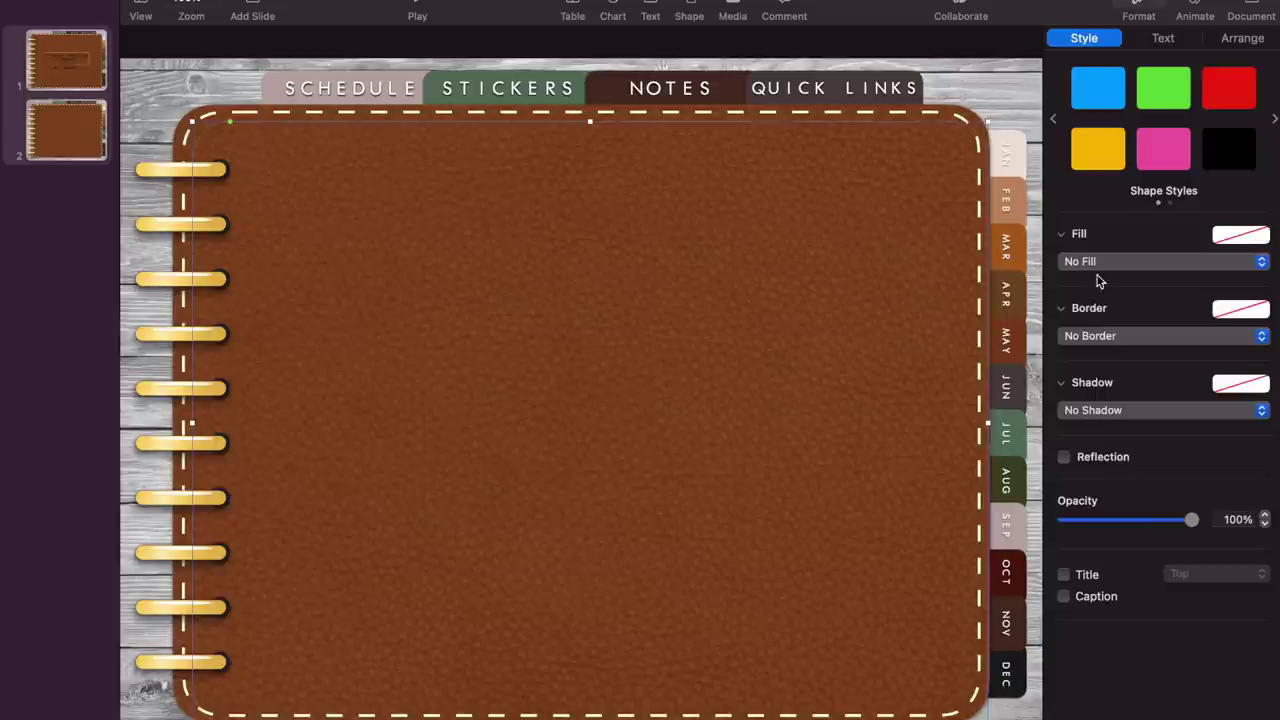
# Apply a cream color fill to the duplicated rounded rectangle to make the planner page.
pyautogui.click(1096, 262)
pyautogui.click(1094, 283)
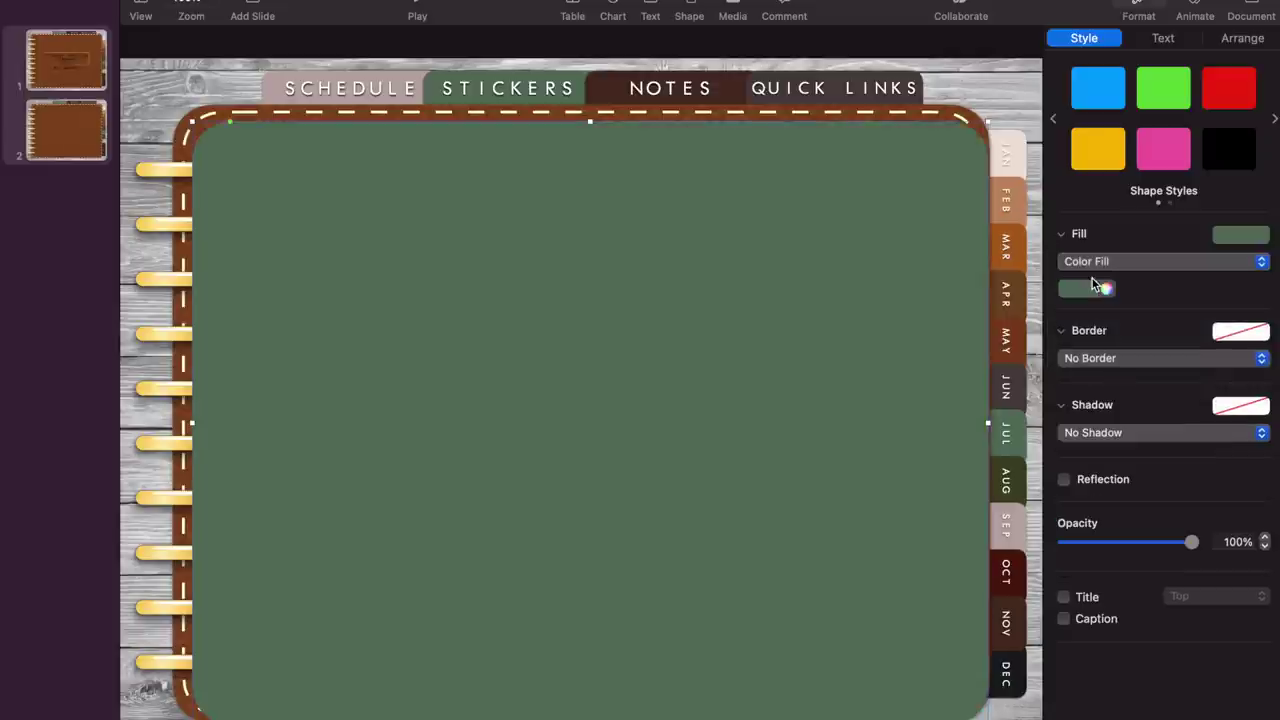
pyautogui.click(1107, 291)
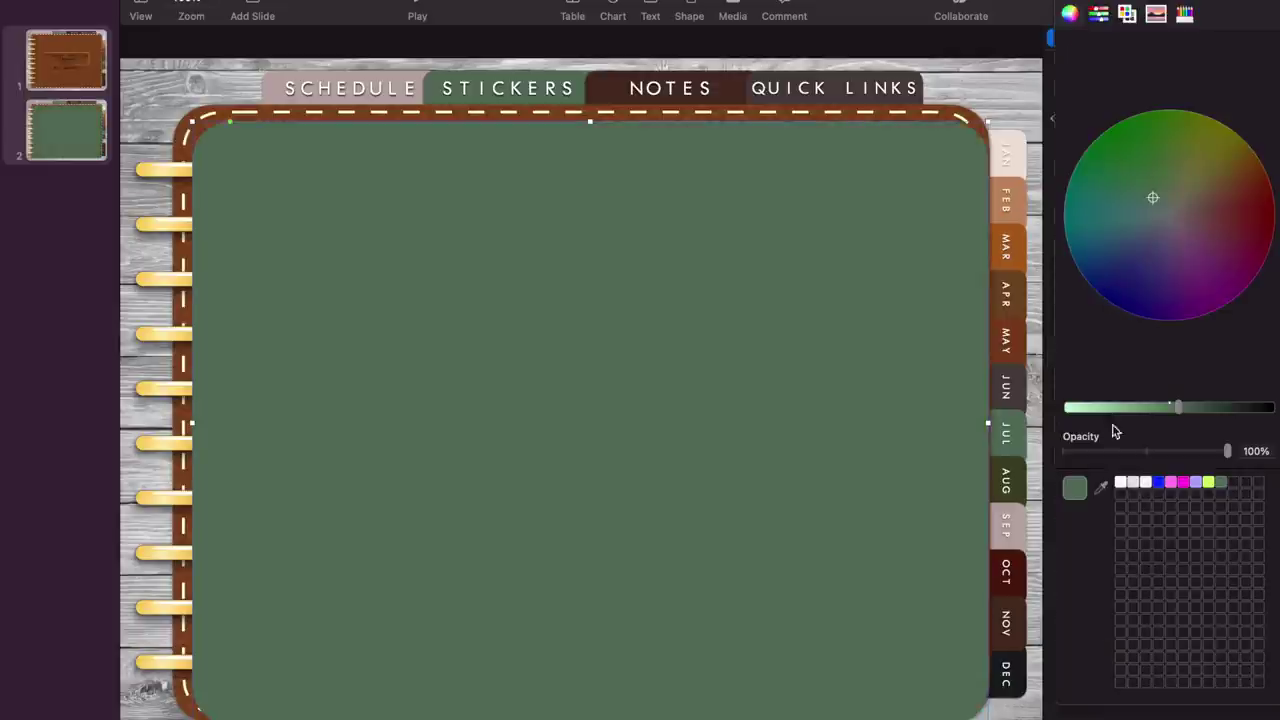
pyautogui.click(1131, 483)
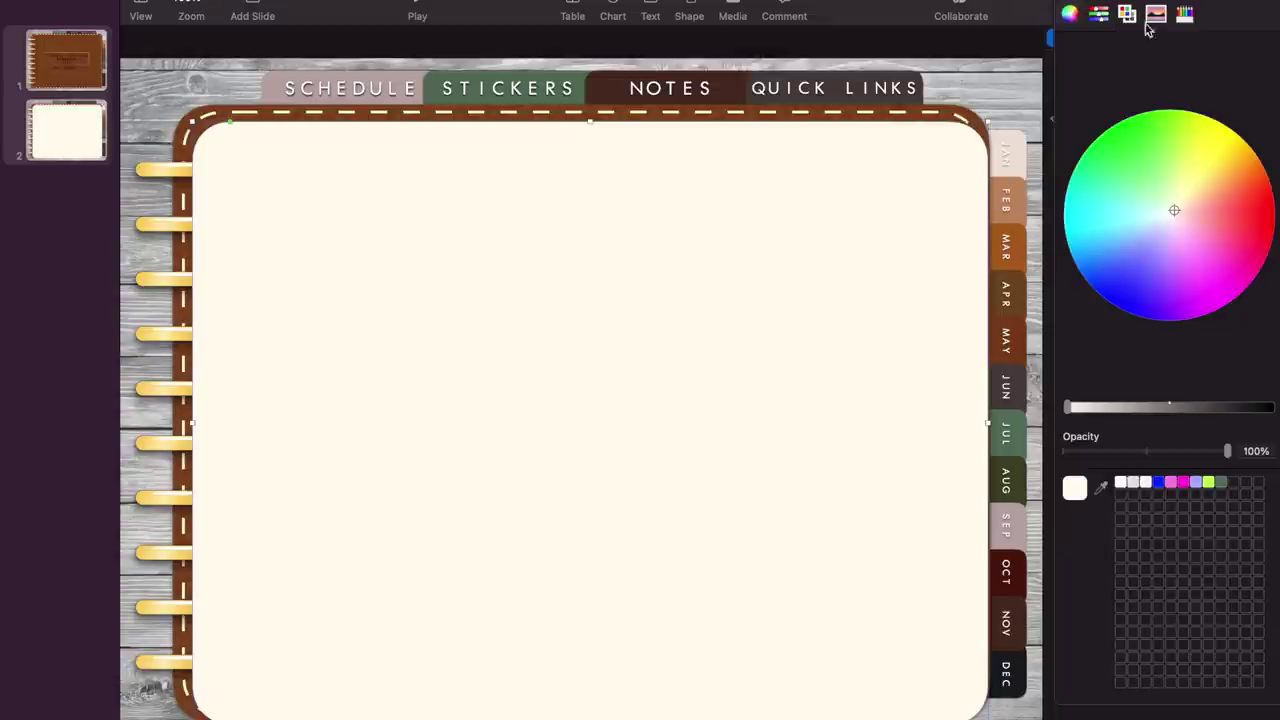
pyautogui.click(1066, 5)
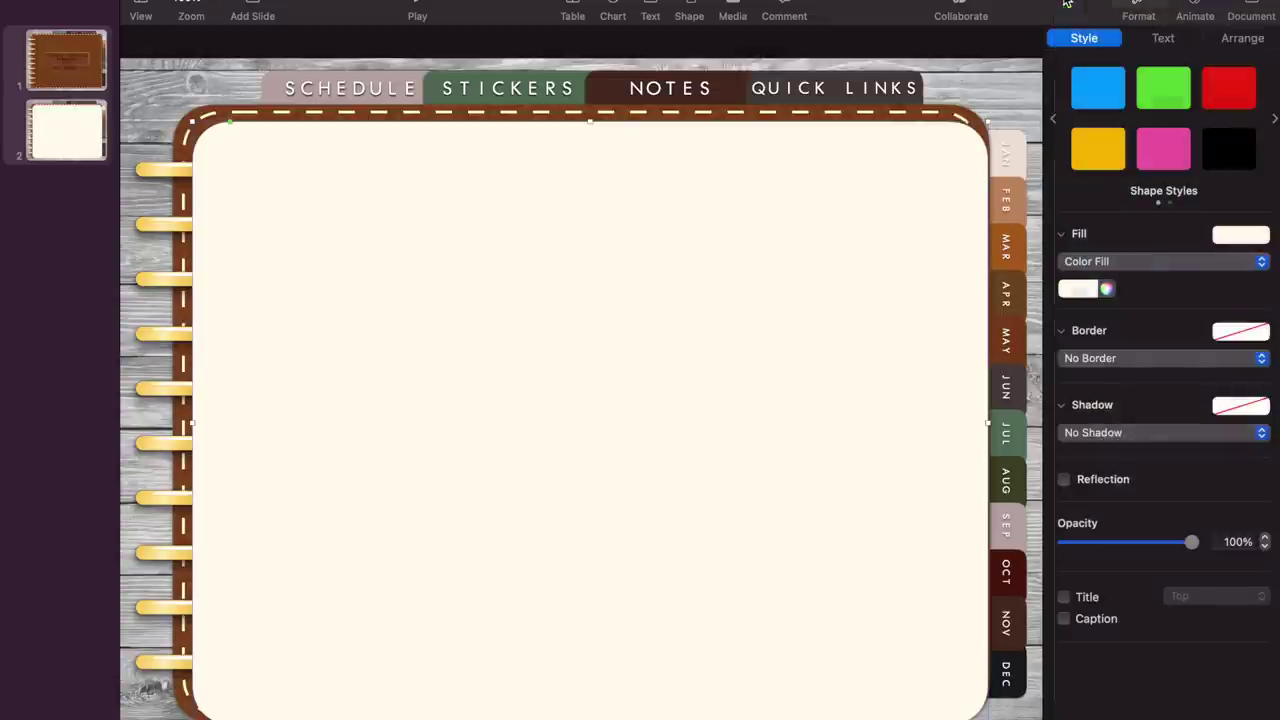
# Resize the cream page to a width of 868 pt and a height of 659 pt.
pyautogui.click(1238, 39)
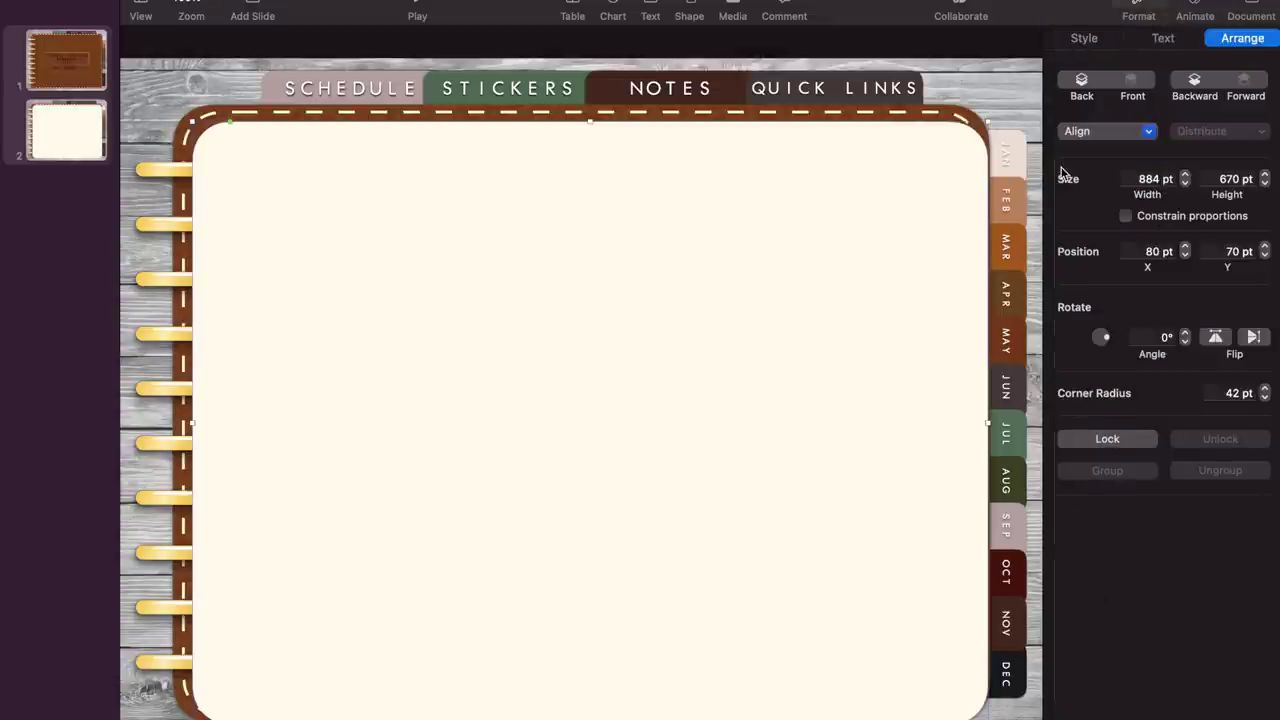
pyautogui.click(1145, 179)
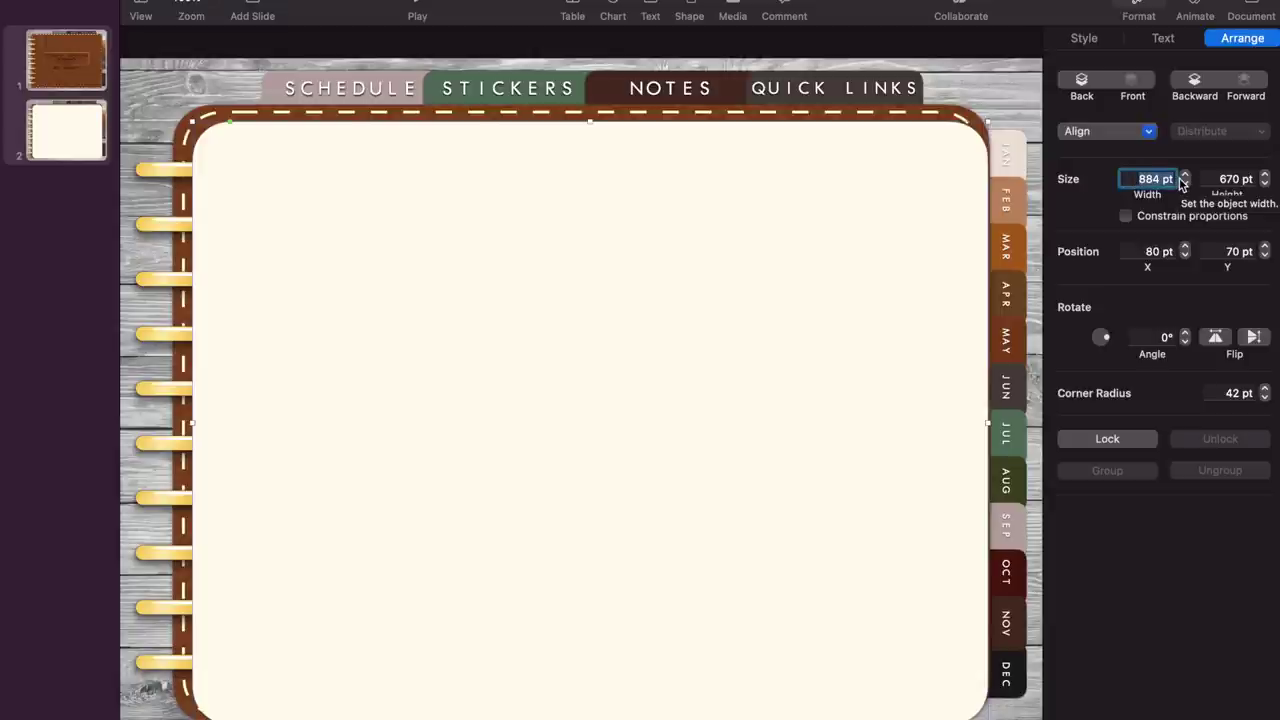
pyautogui.write('868')
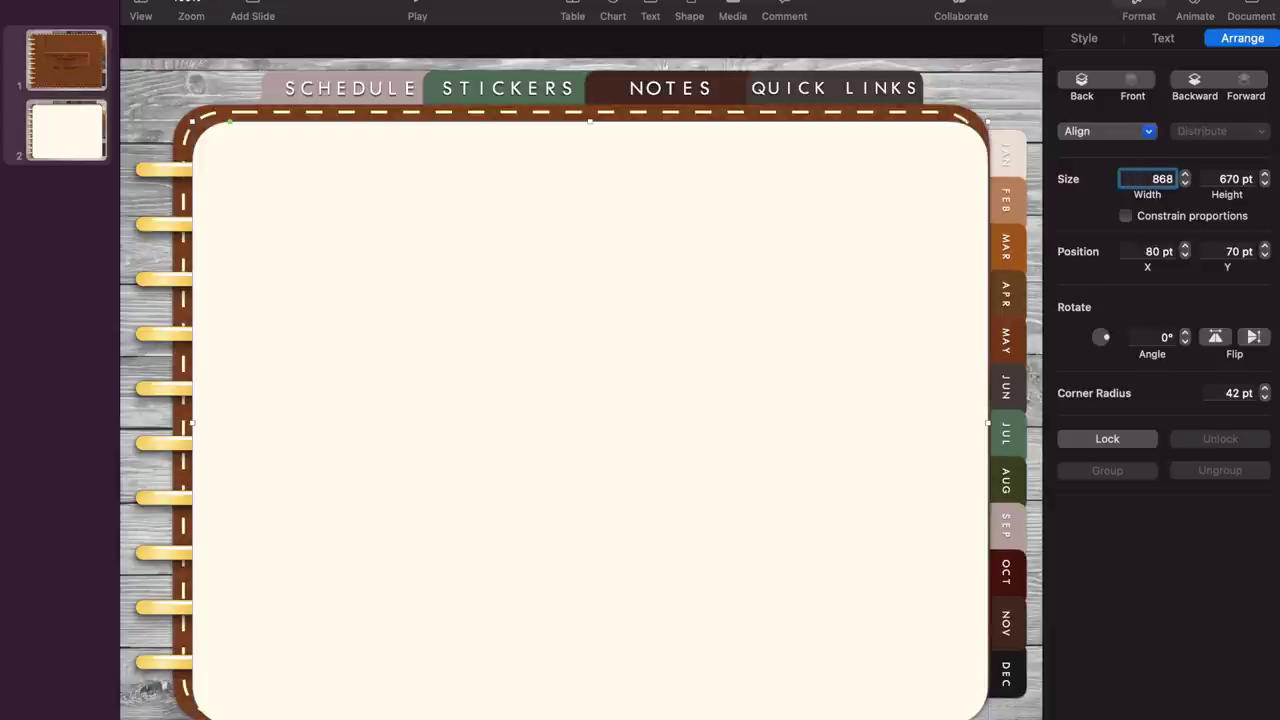
pyautogui.press('Tab')
pyautogui.write('659')
pyautogui.press('Return')
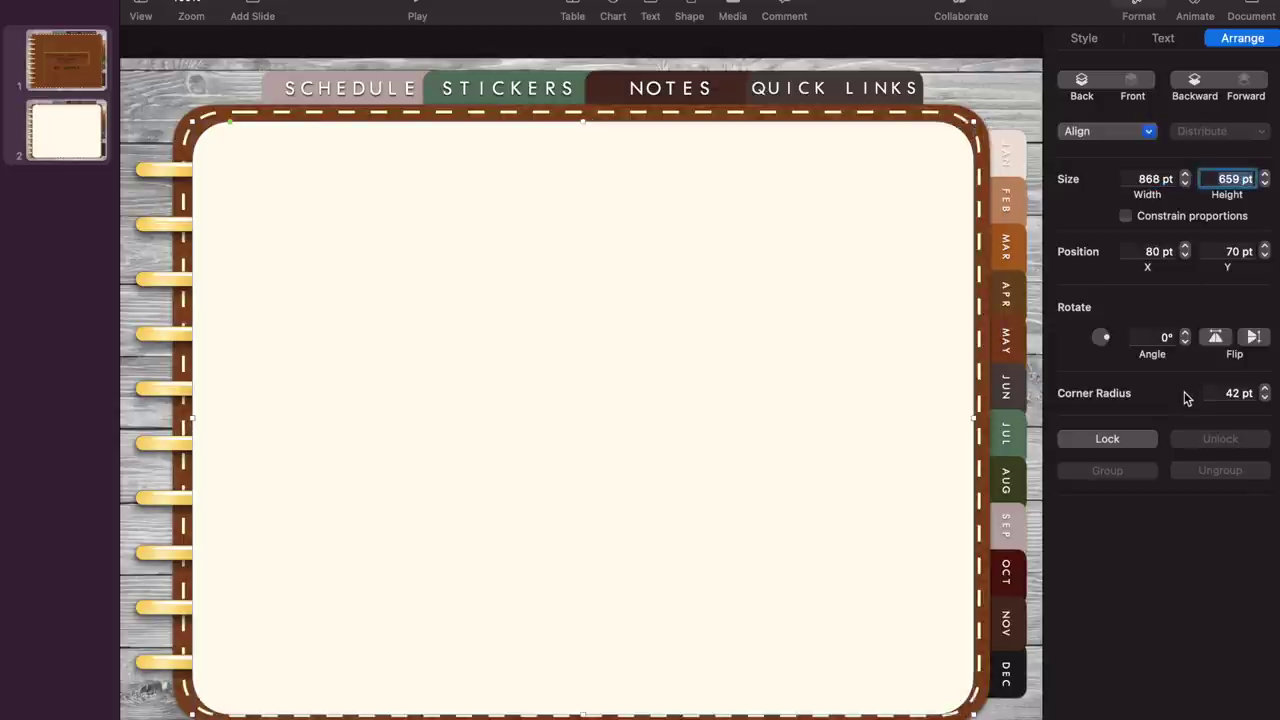
# Set the cream page's corner radius to 40 pt and center it inside the leather cover at X 78 pt, Y 65 pt.
pyautogui.click(1224, 393)
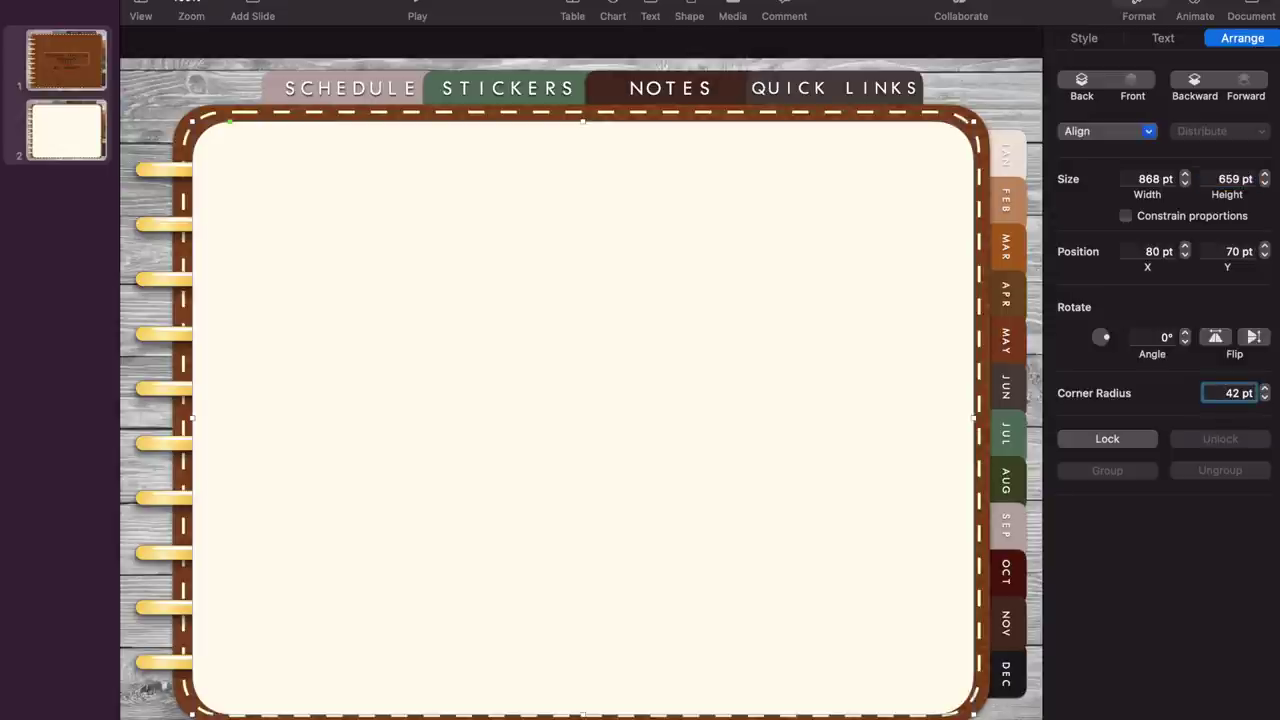
pyautogui.press('BackSpace')
pyautogui.write('0')
pyautogui.press('Return')
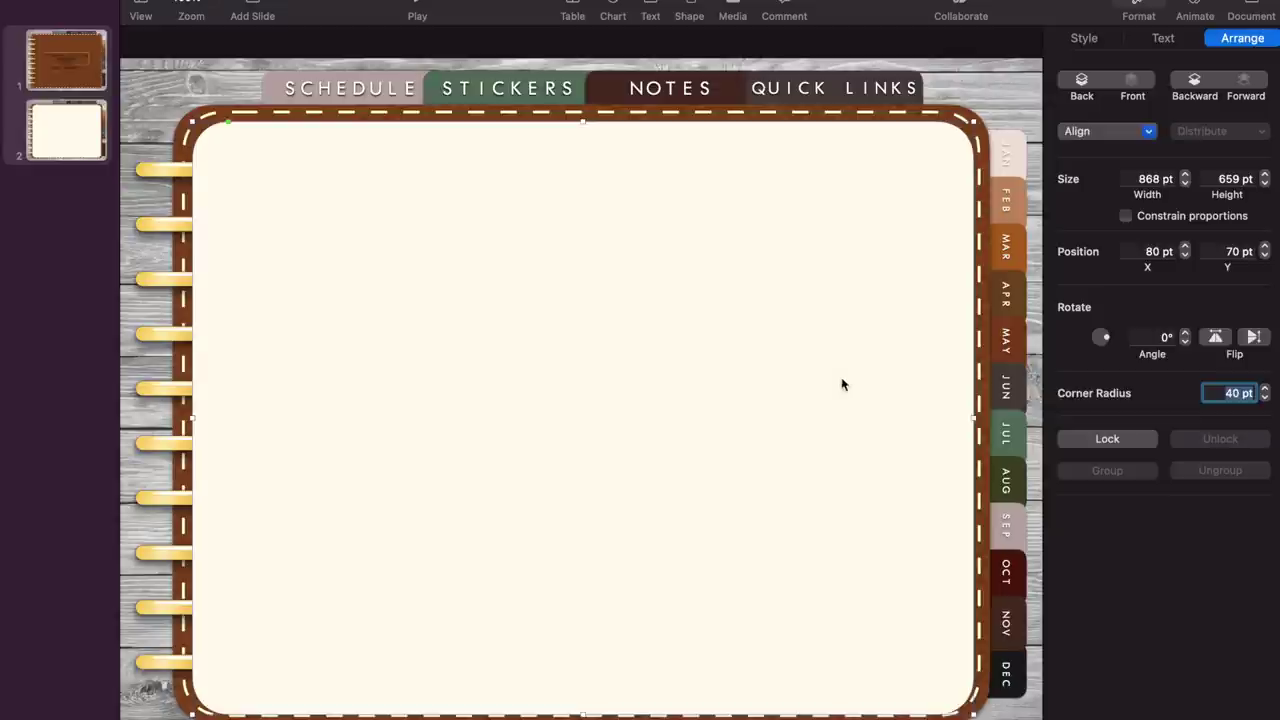
pyautogui.moveTo(734, 433); pyautogui.dragTo(733, 428)
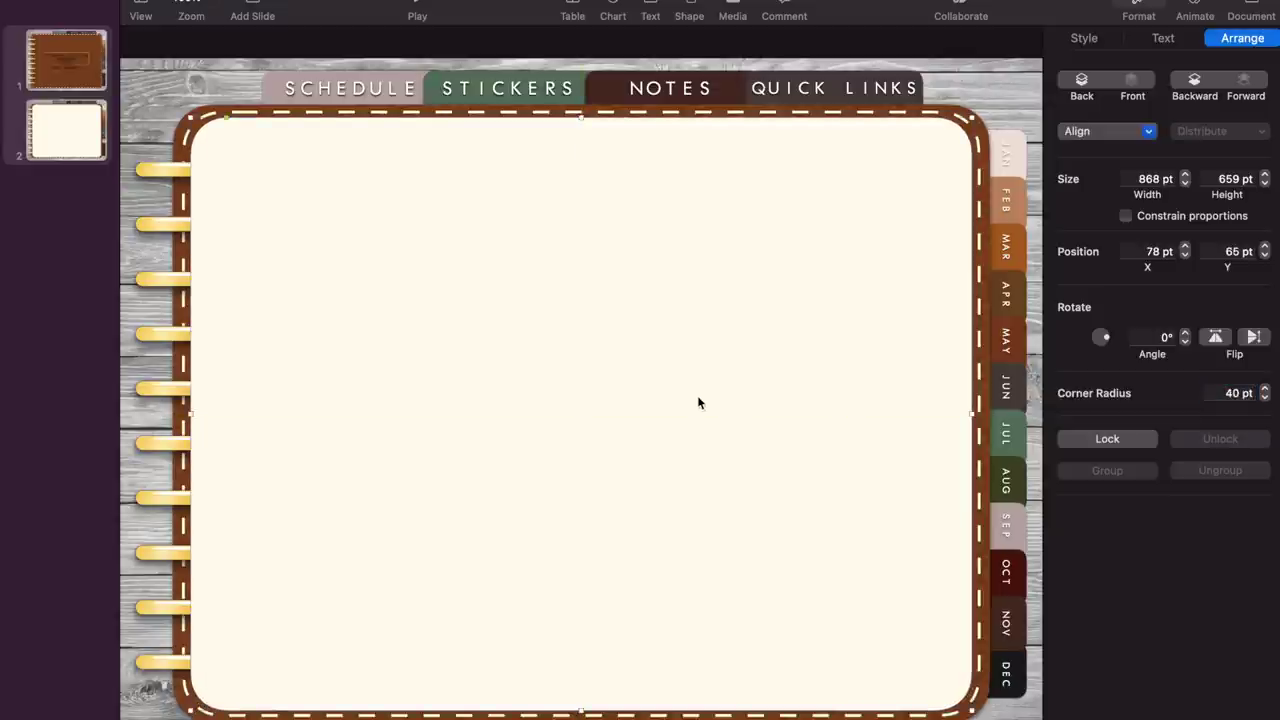
# Bring the gold binder rings to the front of the cream page and deselect them.
pyautogui.click(173, 452)
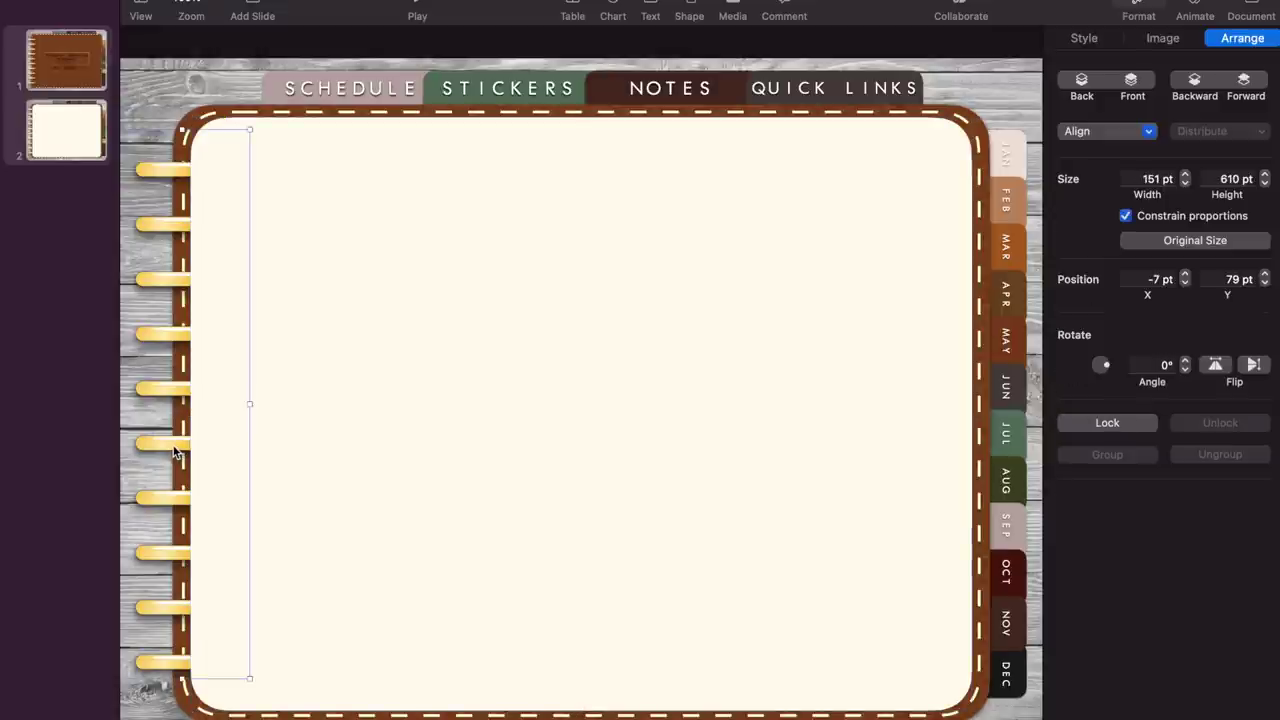
pyautogui.click(1130, 86)
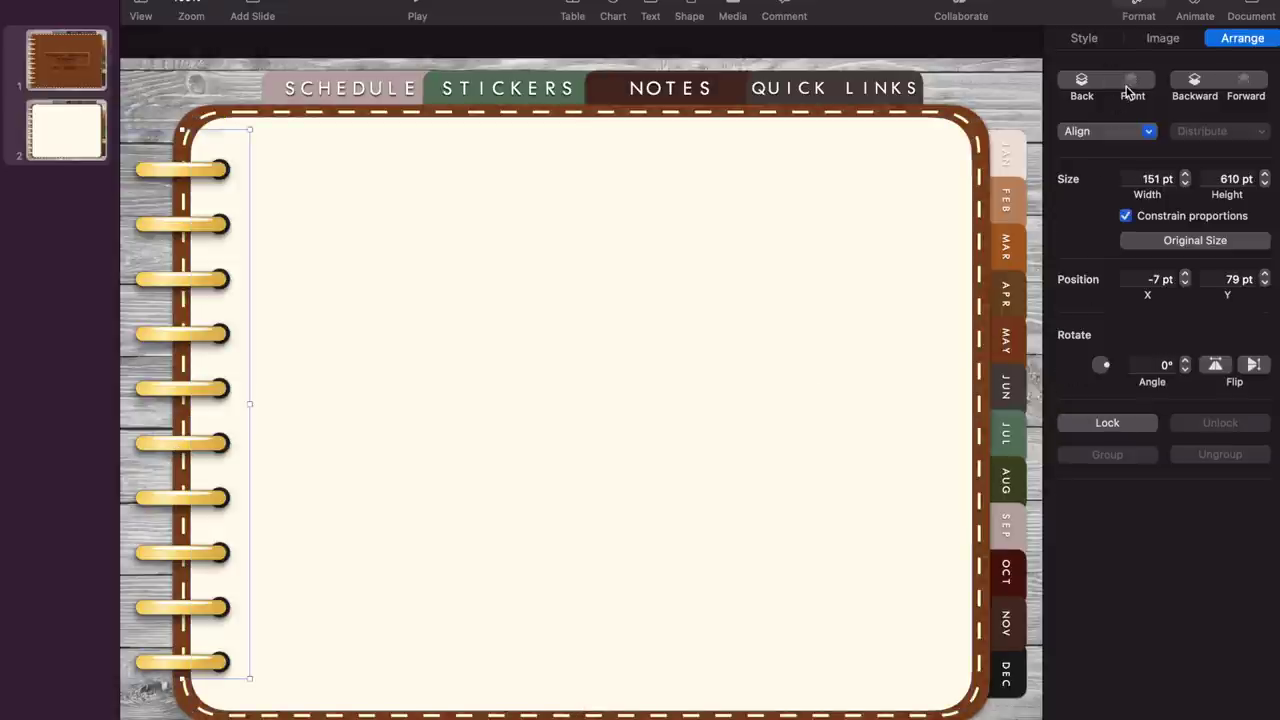
pyautogui.click(1011, 104)
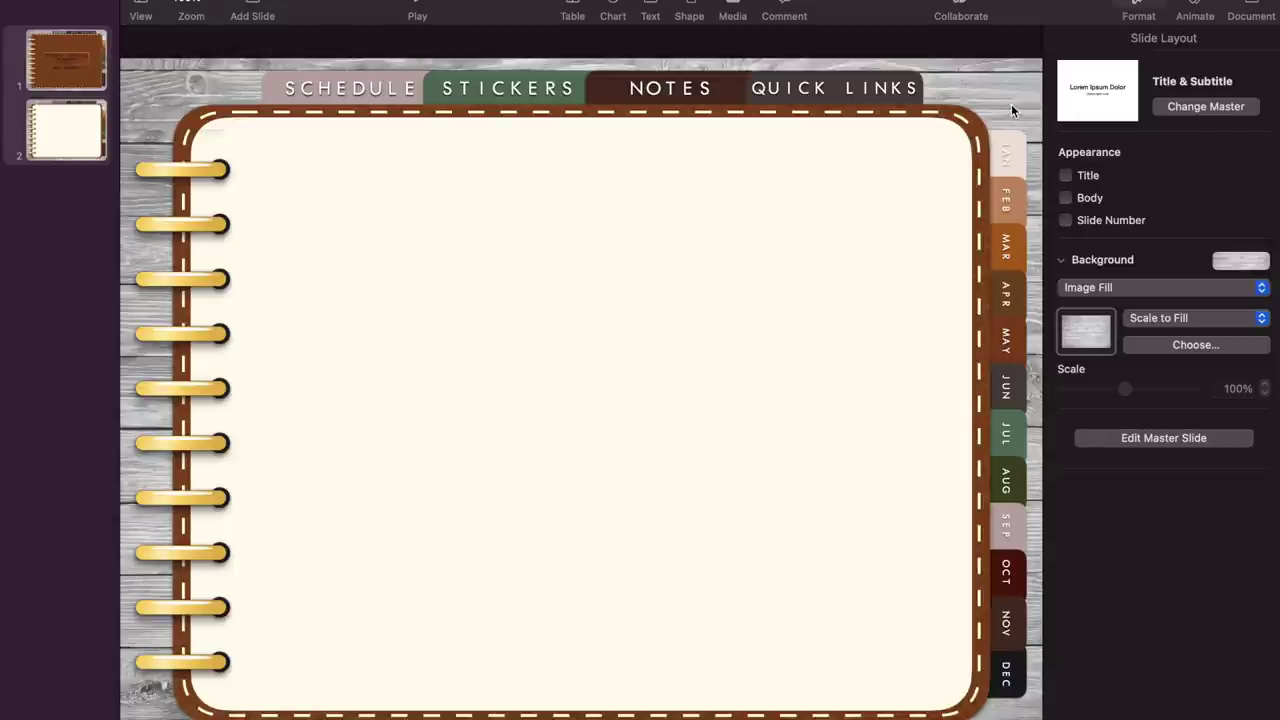
# Select all objects on the second slide.
pyautogui.press('super+a')
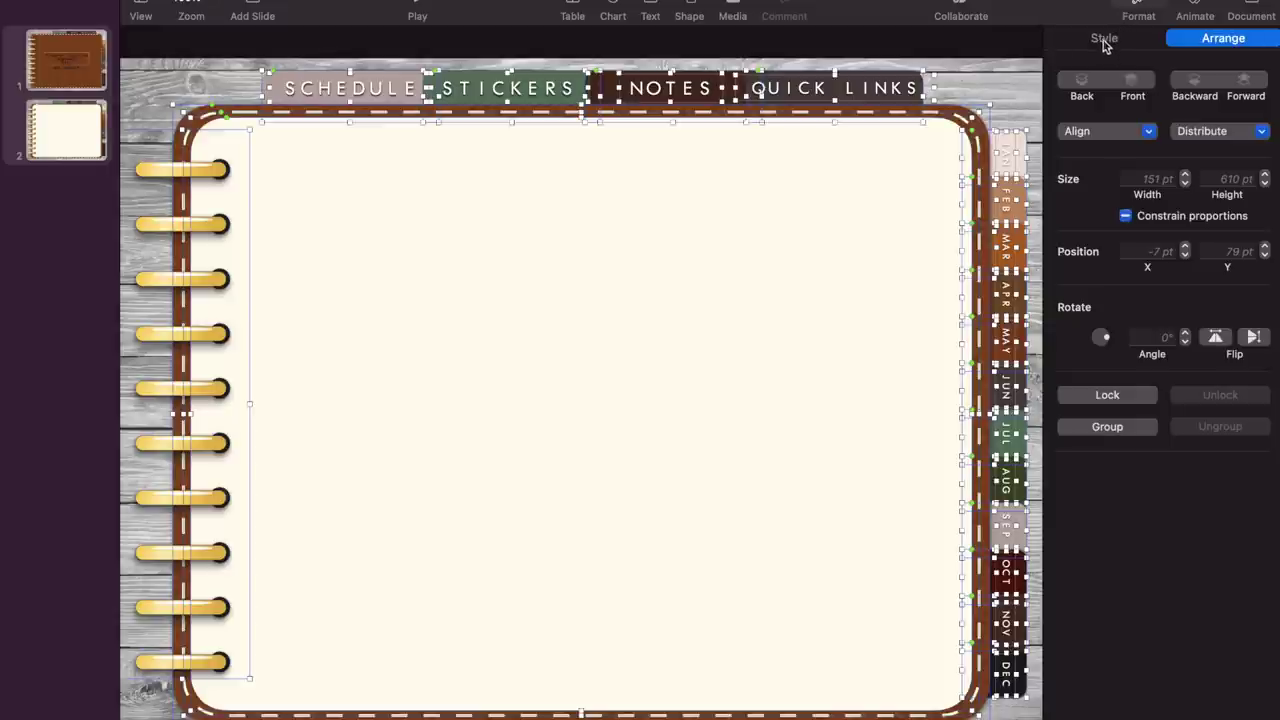
# Open the Title & Subtitle master slide for editing and delete its title and subtitle placeholders.
pyautogui.click(1104, 40)
pyautogui.click(1022, 72)
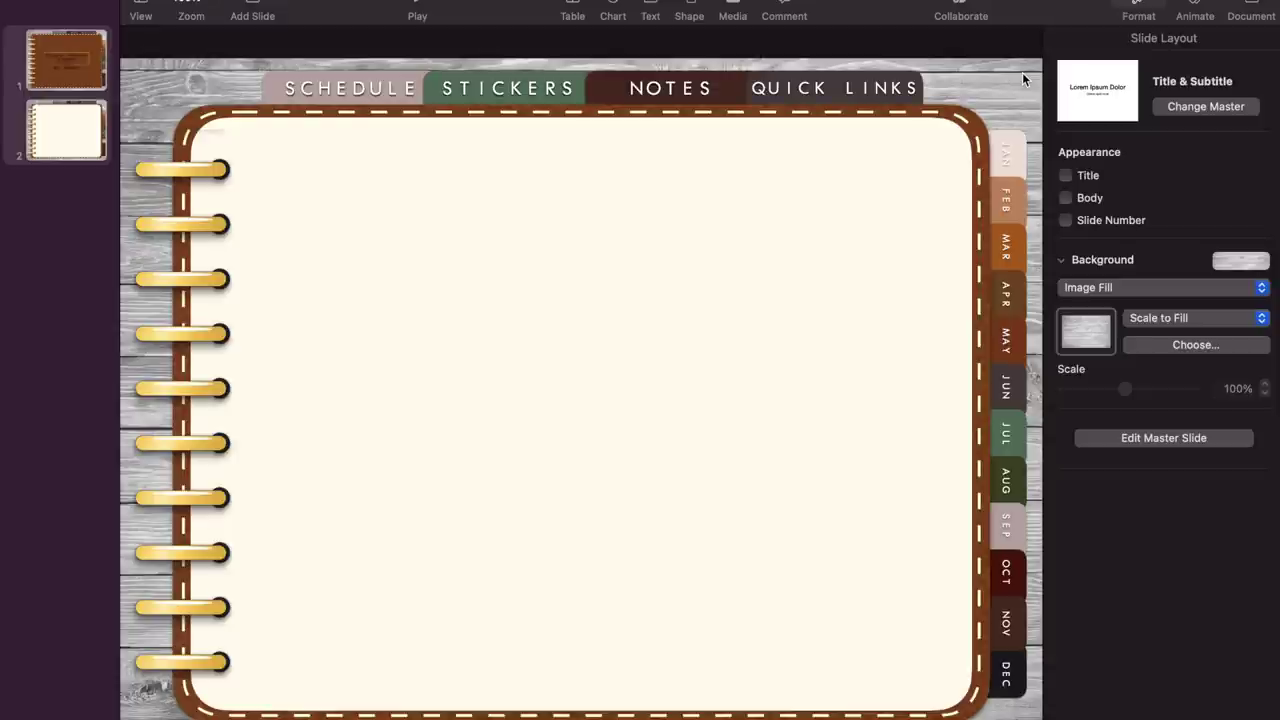
pyautogui.click(1140, 438)
pyautogui.moveTo(895, 600); pyautogui.dragTo(391, 57)
pyautogui.press('Delete')
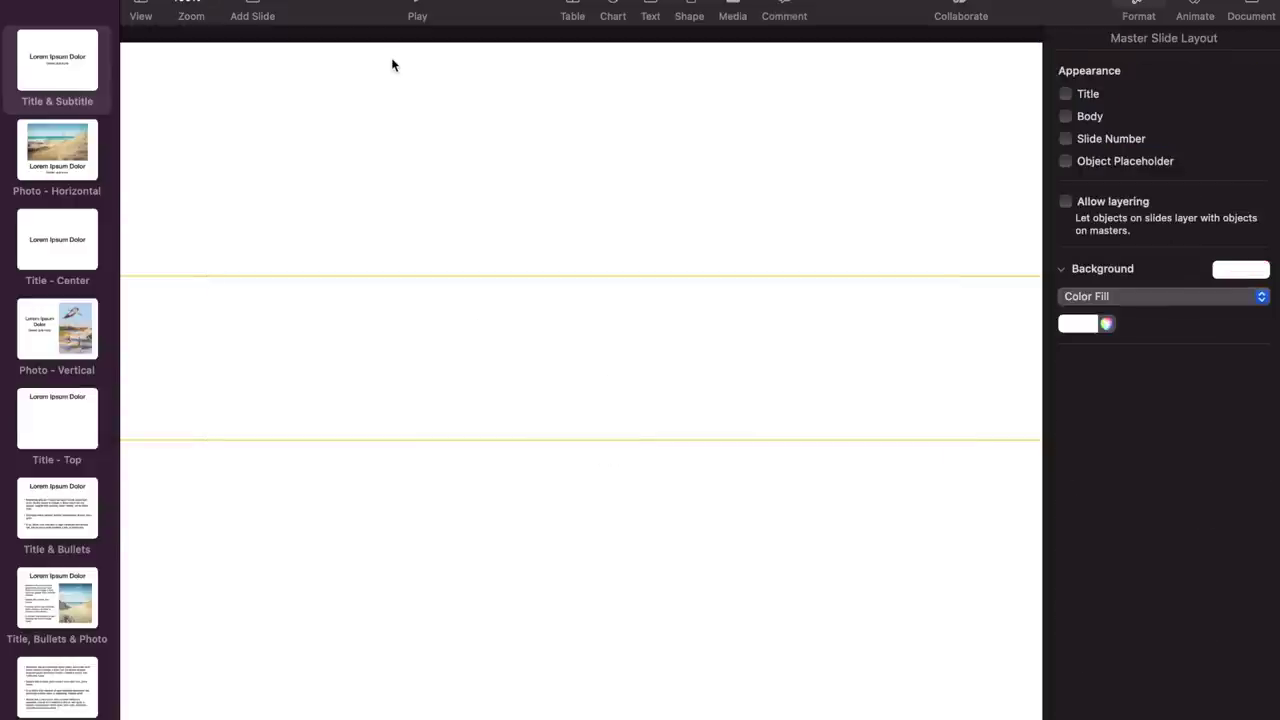
# Set the master slide background to an image fill using the grey wood picture from the Planner folder on the Desktop.
pyautogui.click(1147, 300)
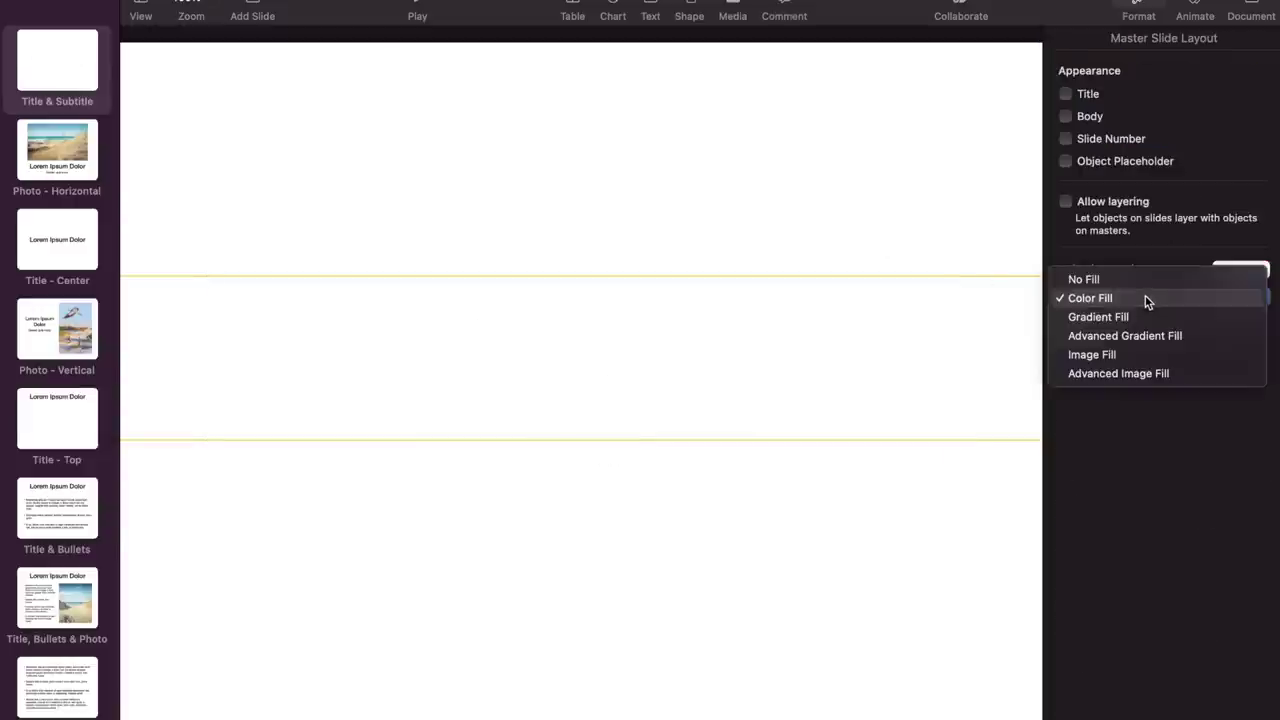
pyautogui.click(1129, 355)
pyautogui.click(1176, 355)
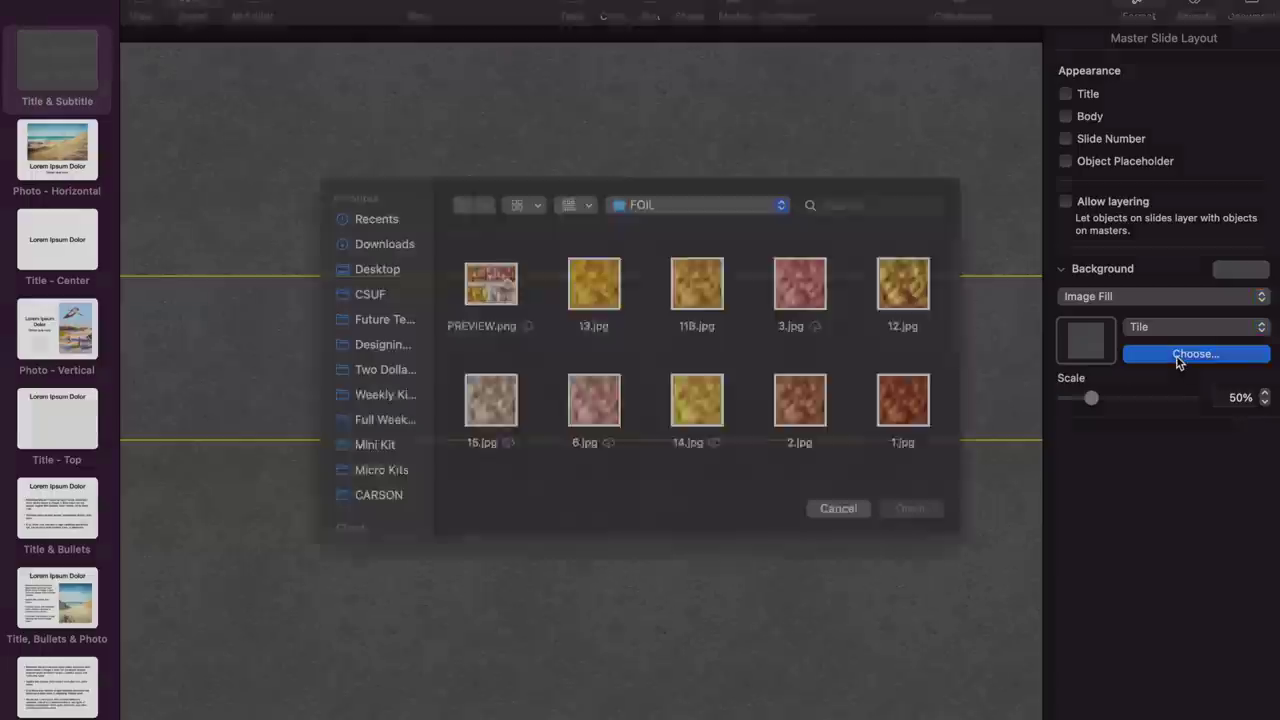
pyautogui.click(400, 292)
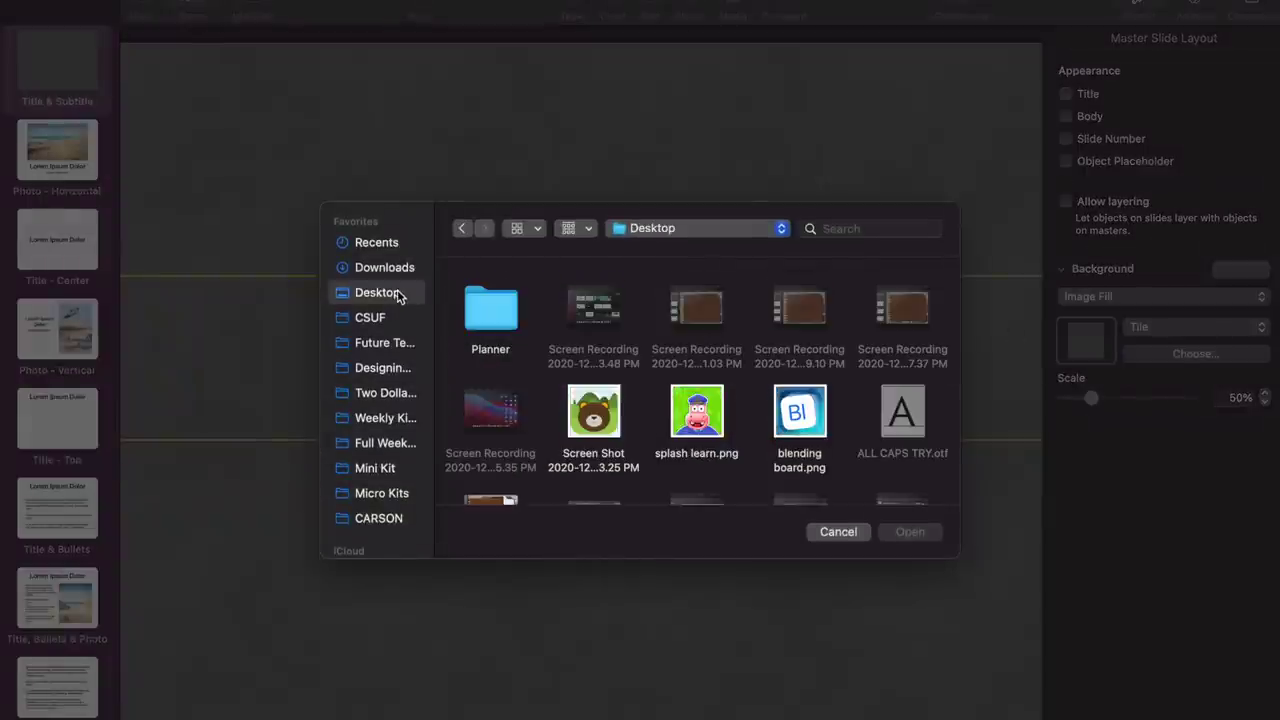
pyautogui.doubleClick(495, 320)
pyautogui.doubleClick(500, 412)
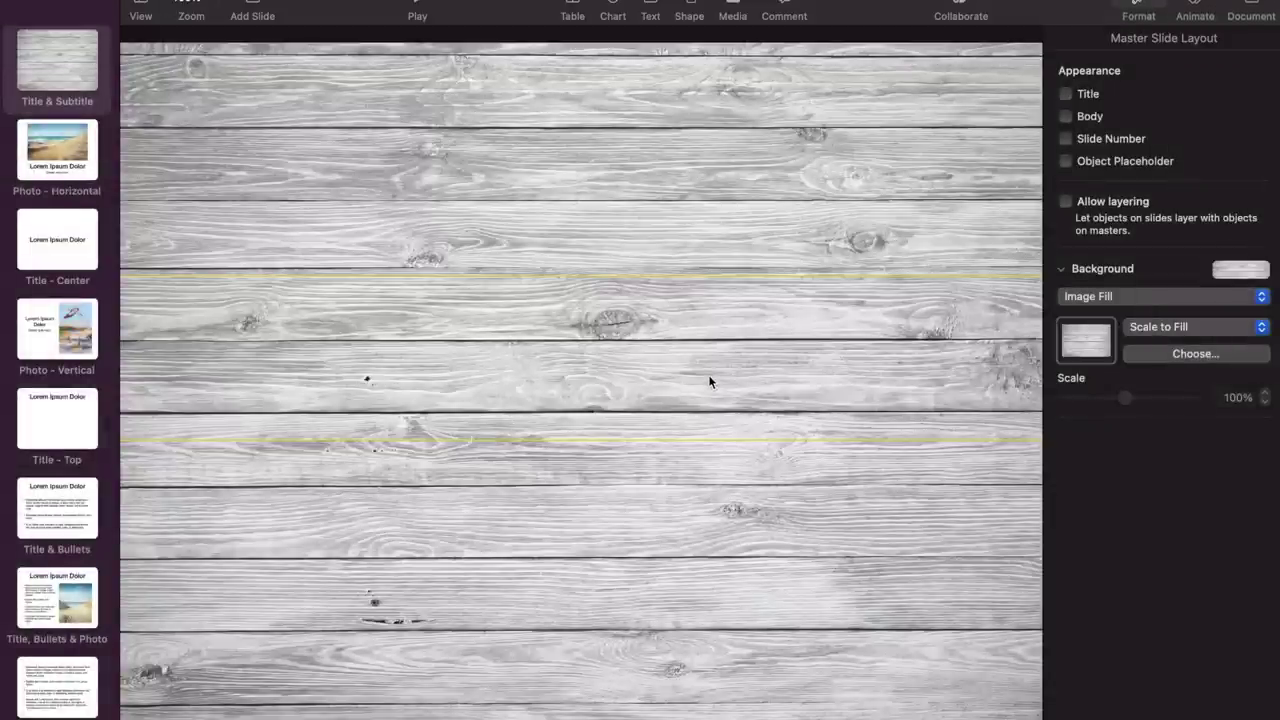
# Paste the copied planner page, rings and tabs onto the master slide and fill the page shape with white.
pyautogui.press('super+v')
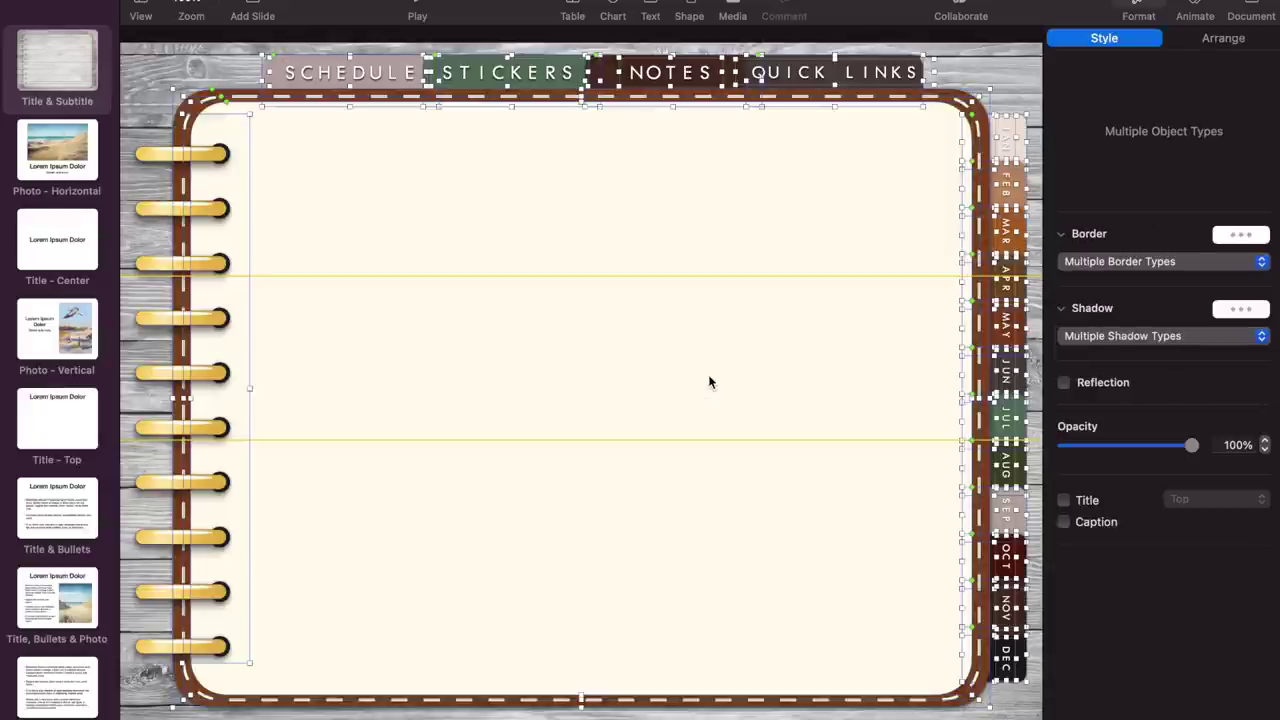
pyautogui.click(987, 68)
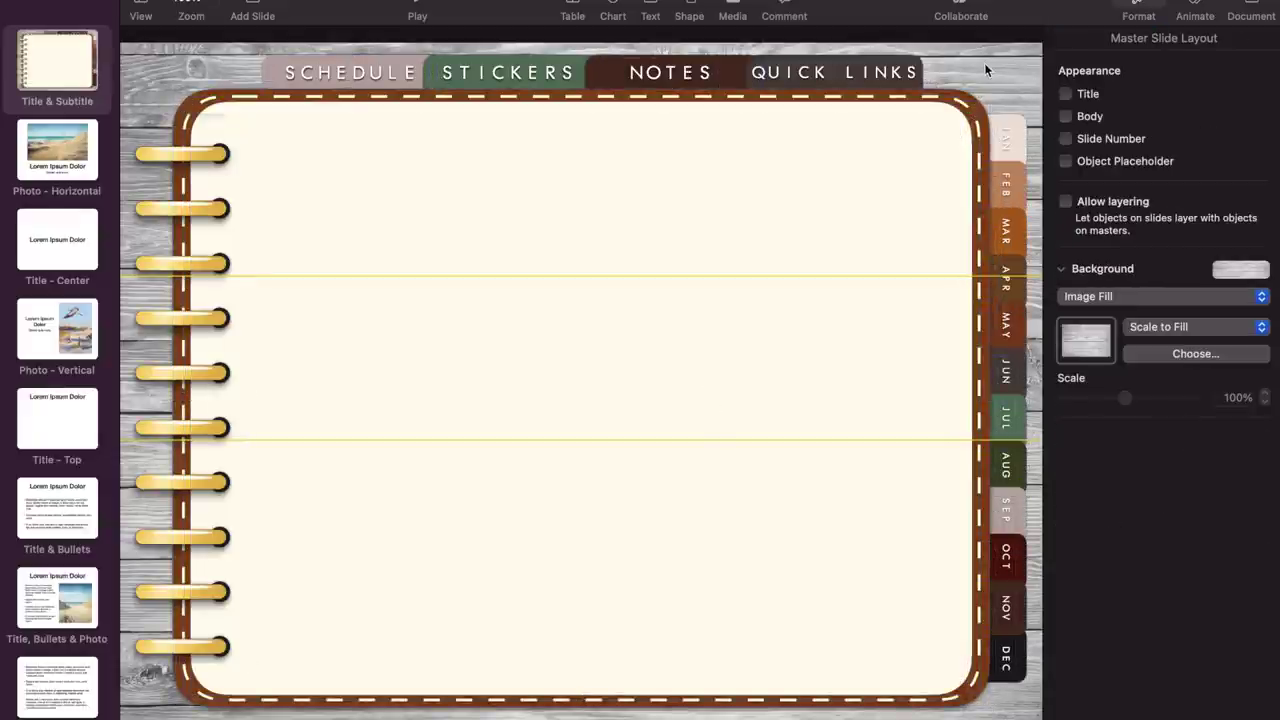
pyautogui.click(726, 500)
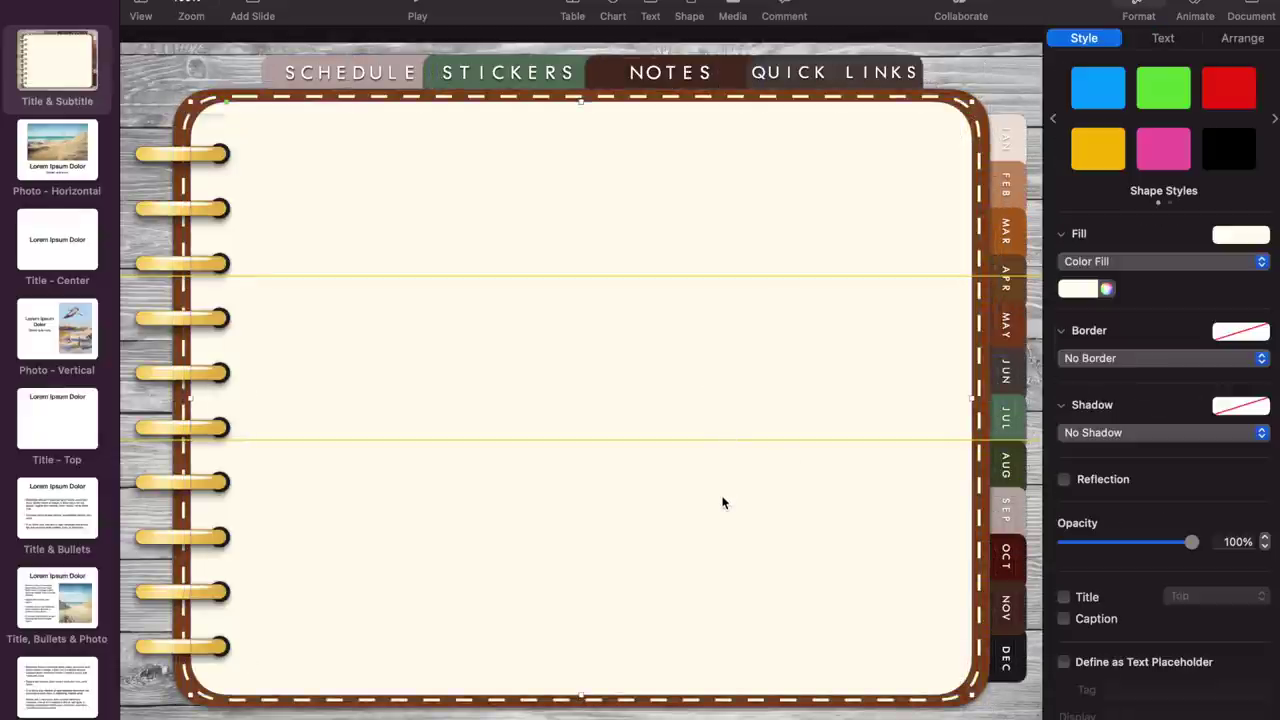
pyautogui.click(1092, 290)
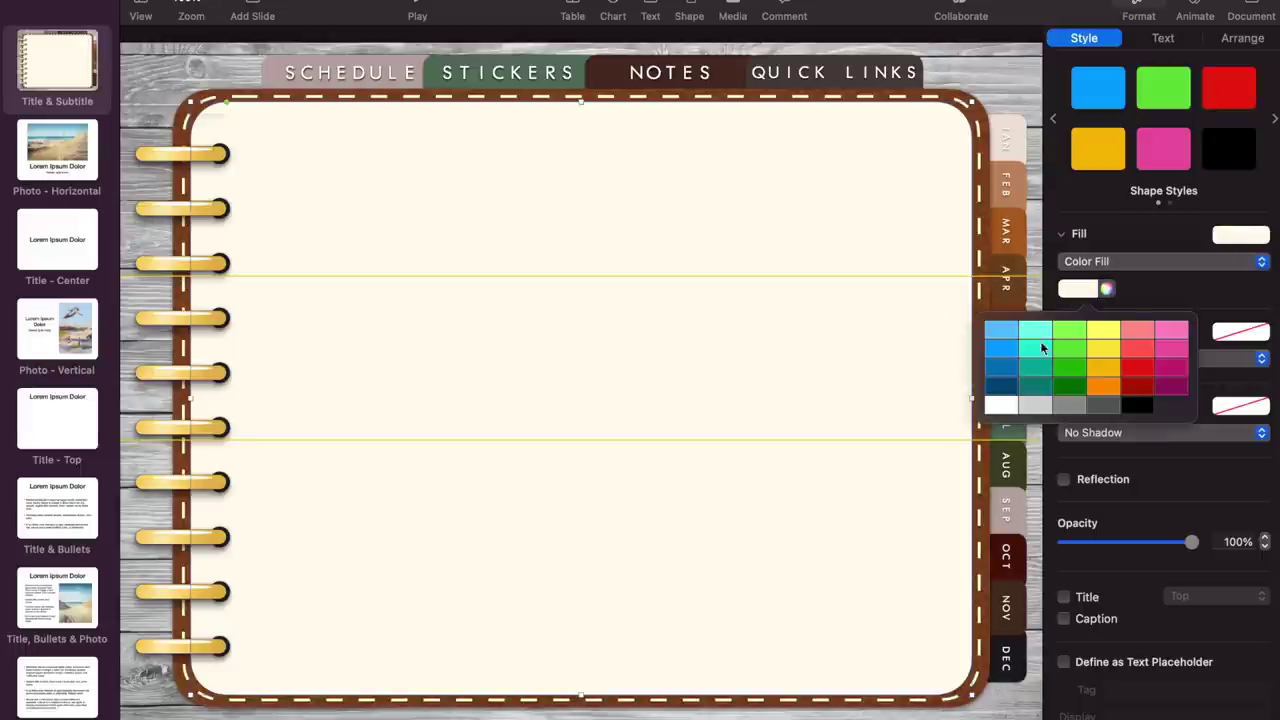
pyautogui.click(995, 408)
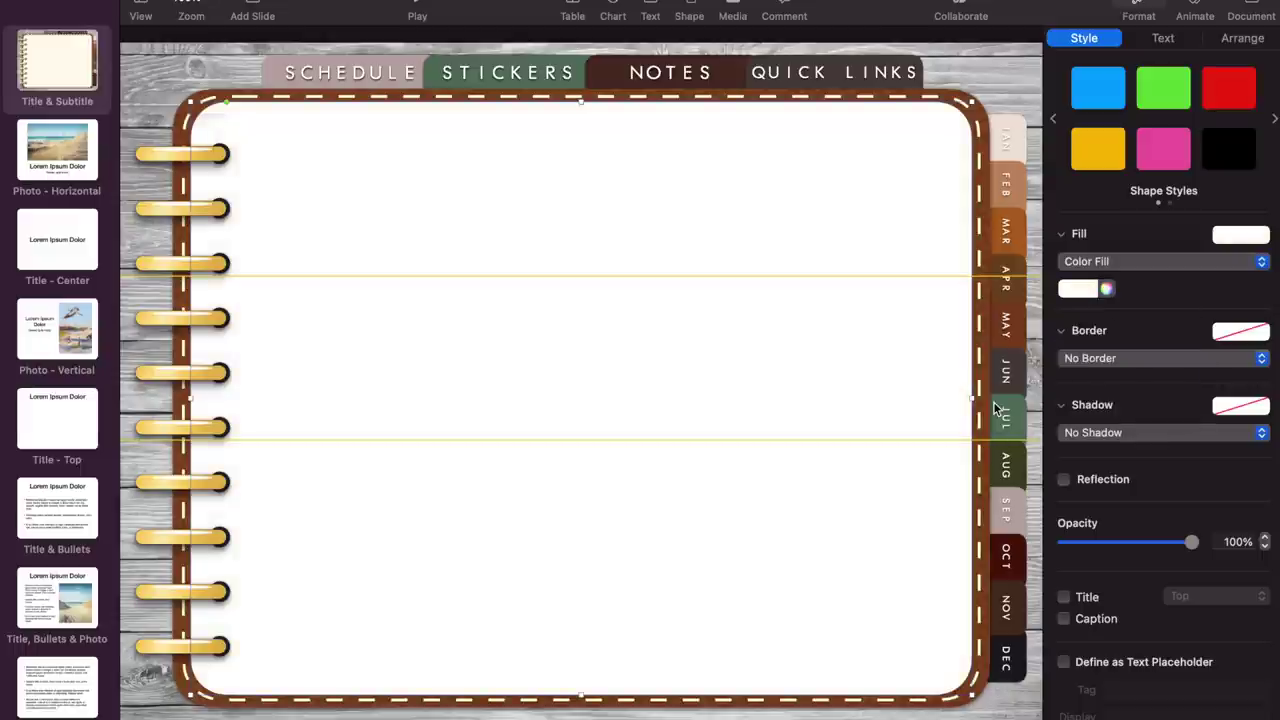
pyautogui.click(1017, 86)
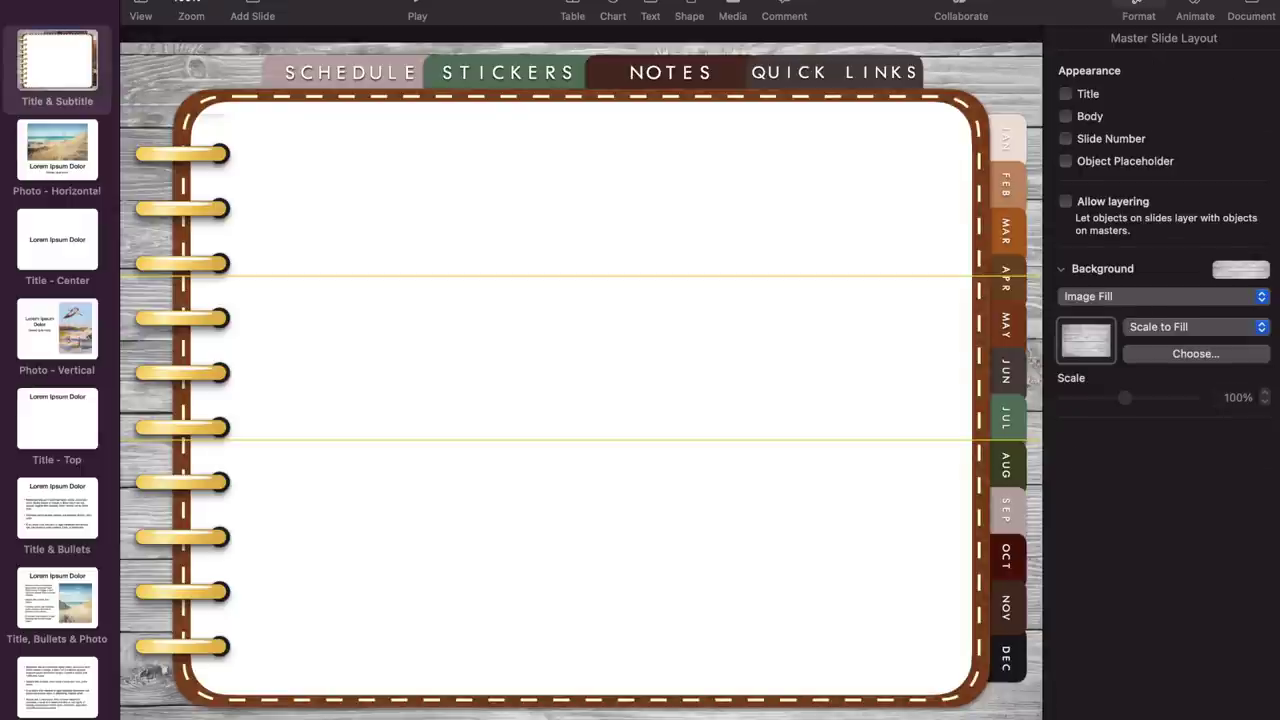
# Return to slide 2 and change the cream planner page's fill to white.
pyautogui.click(863, 554)
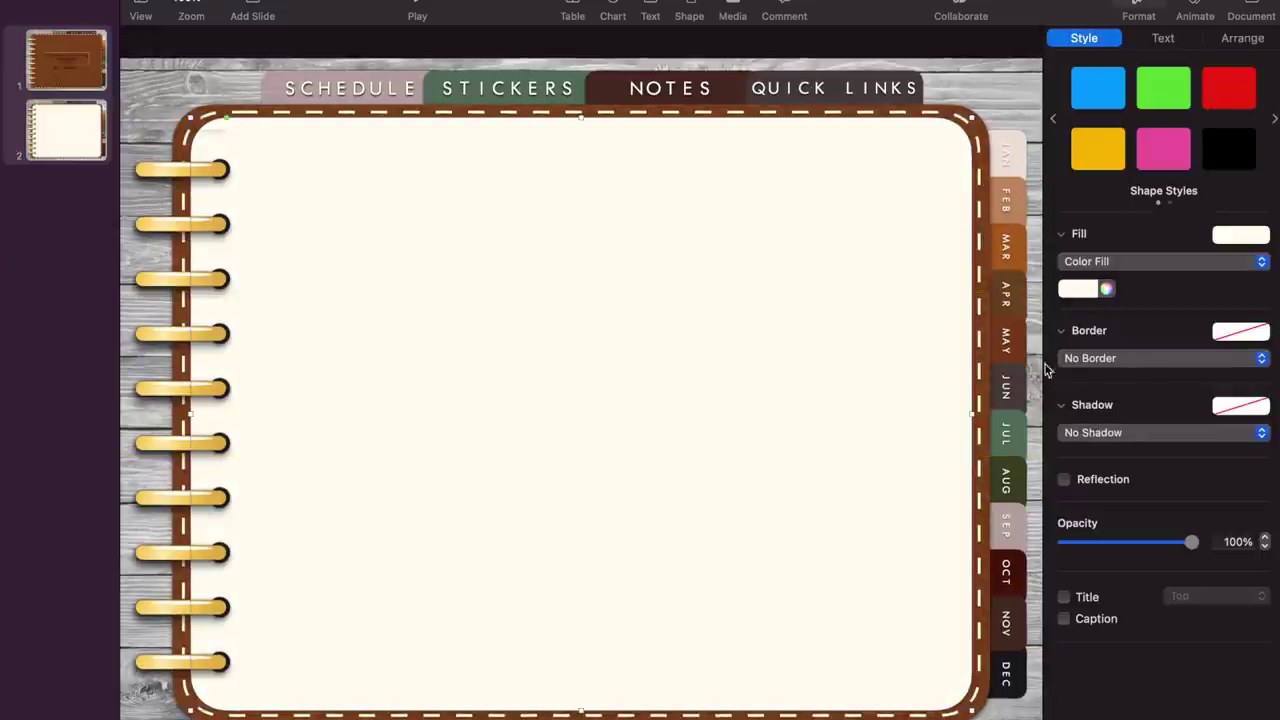
pyautogui.click(1105, 292)
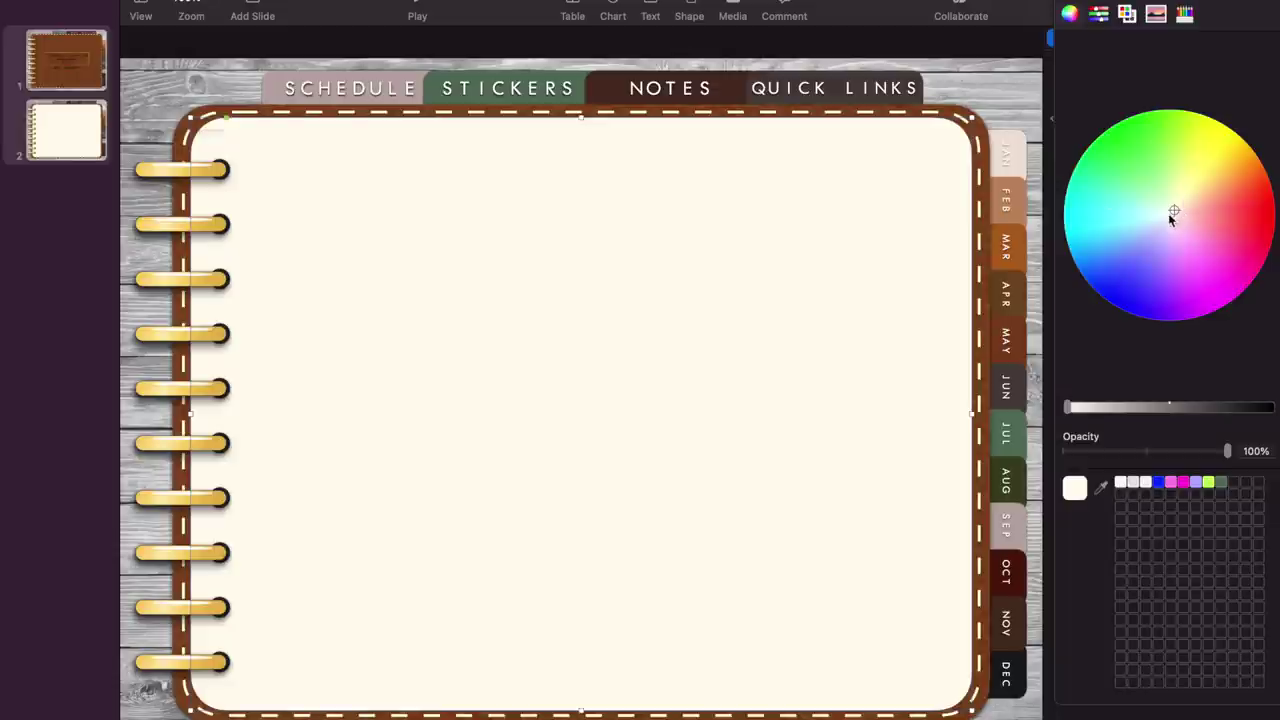
pyautogui.click(1098, 13)
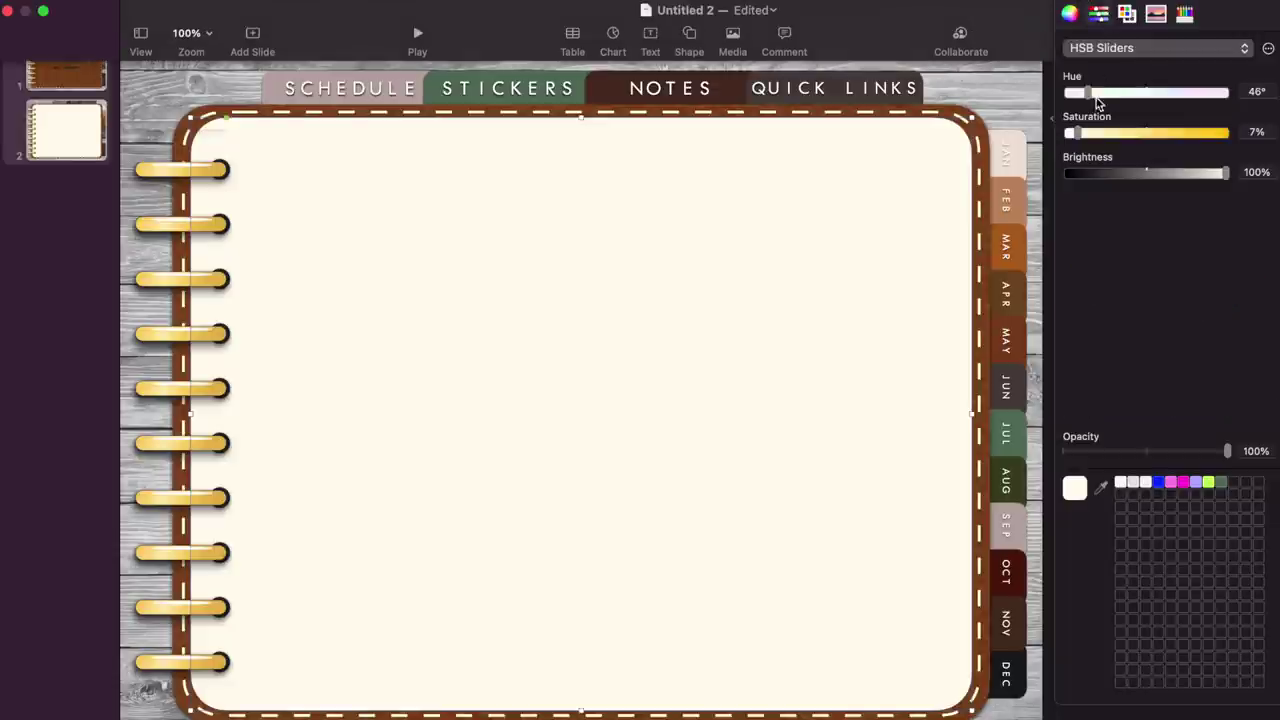
pyautogui.click(1155, 13)
pyautogui.click(1064, 6)
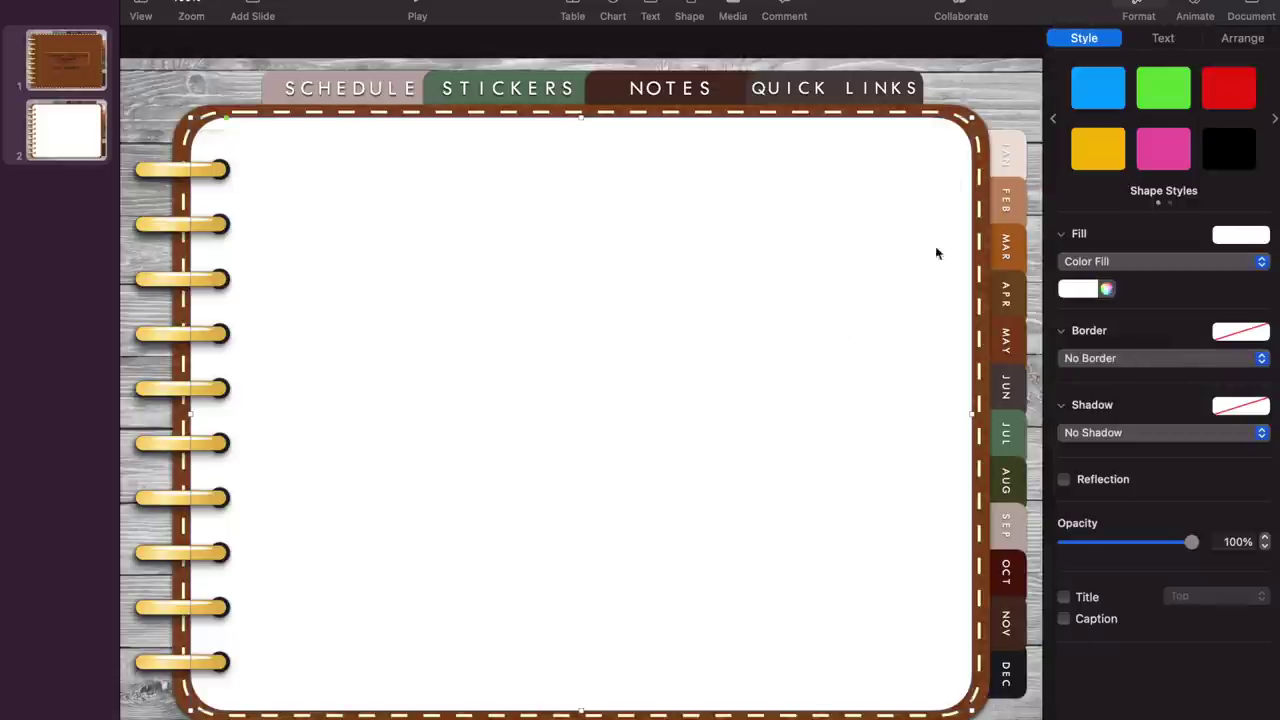
pyautogui.click(1005, 113)
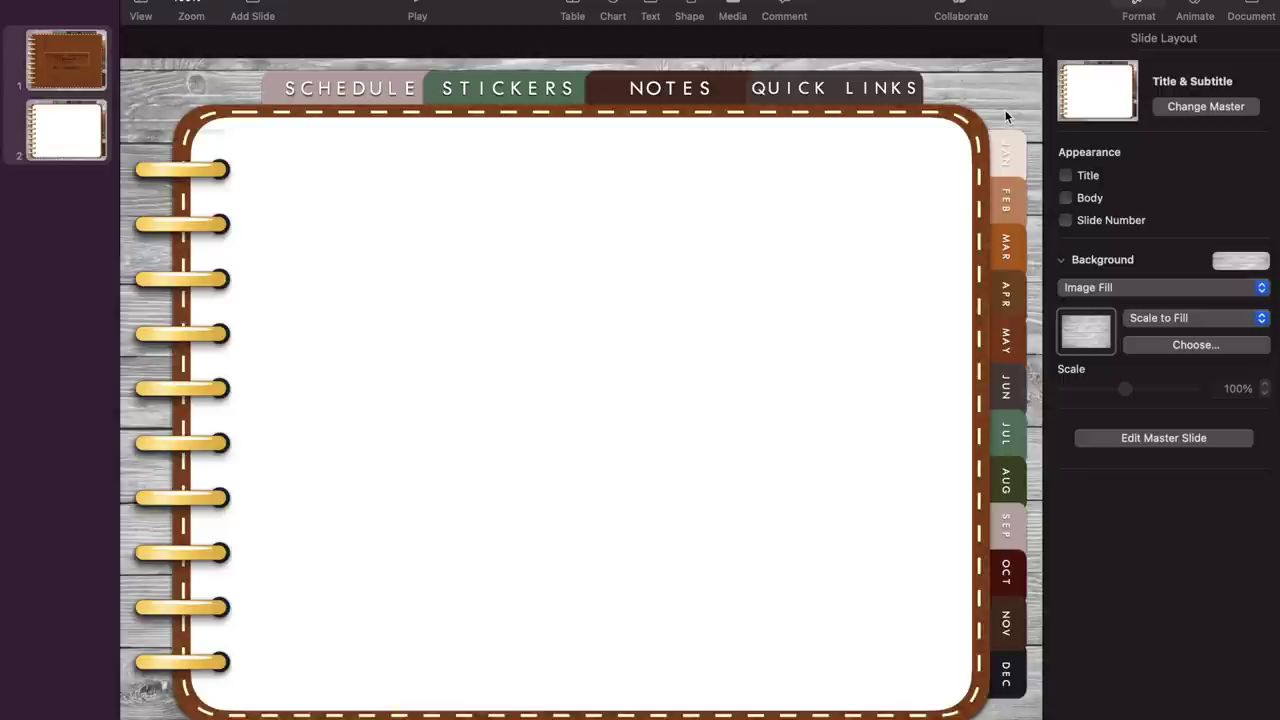
# Add a third slide based on slide 2 and duplicate it repeatedly until the deck has 17 slides.
pyautogui.click(50, 152)
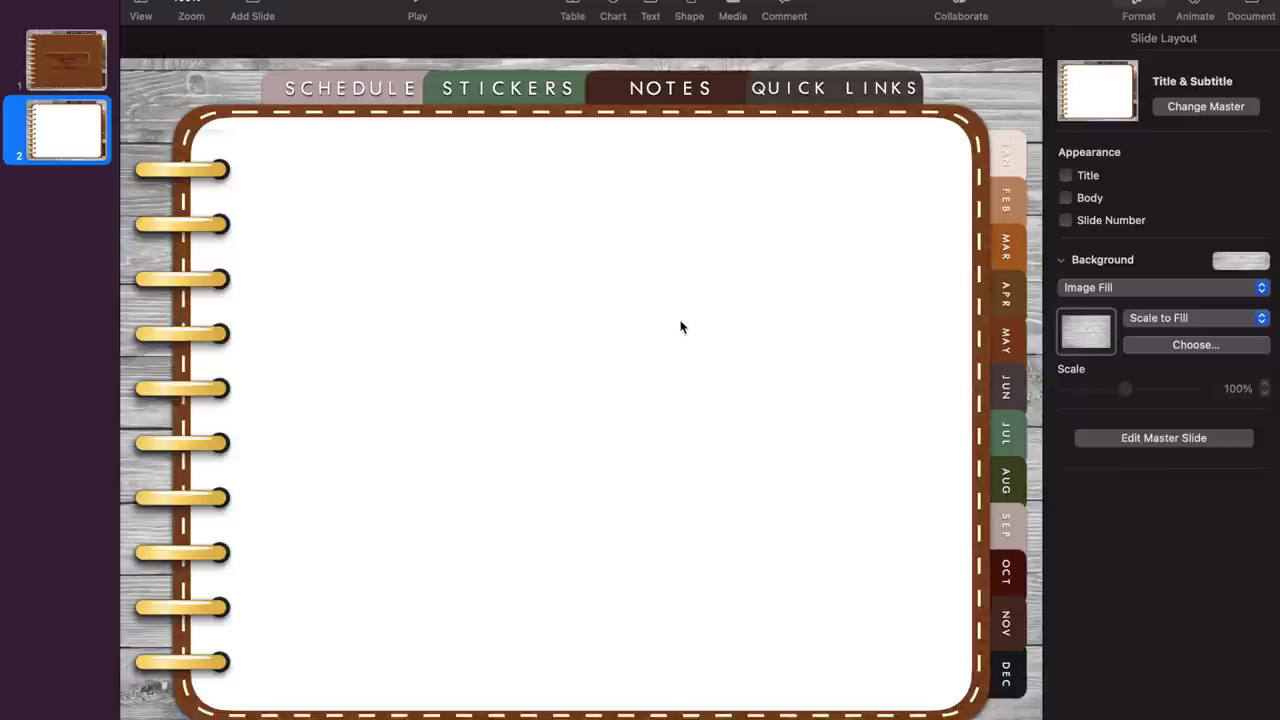
pyautogui.rightClick(74, 135)
pyautogui.click(105, 157)
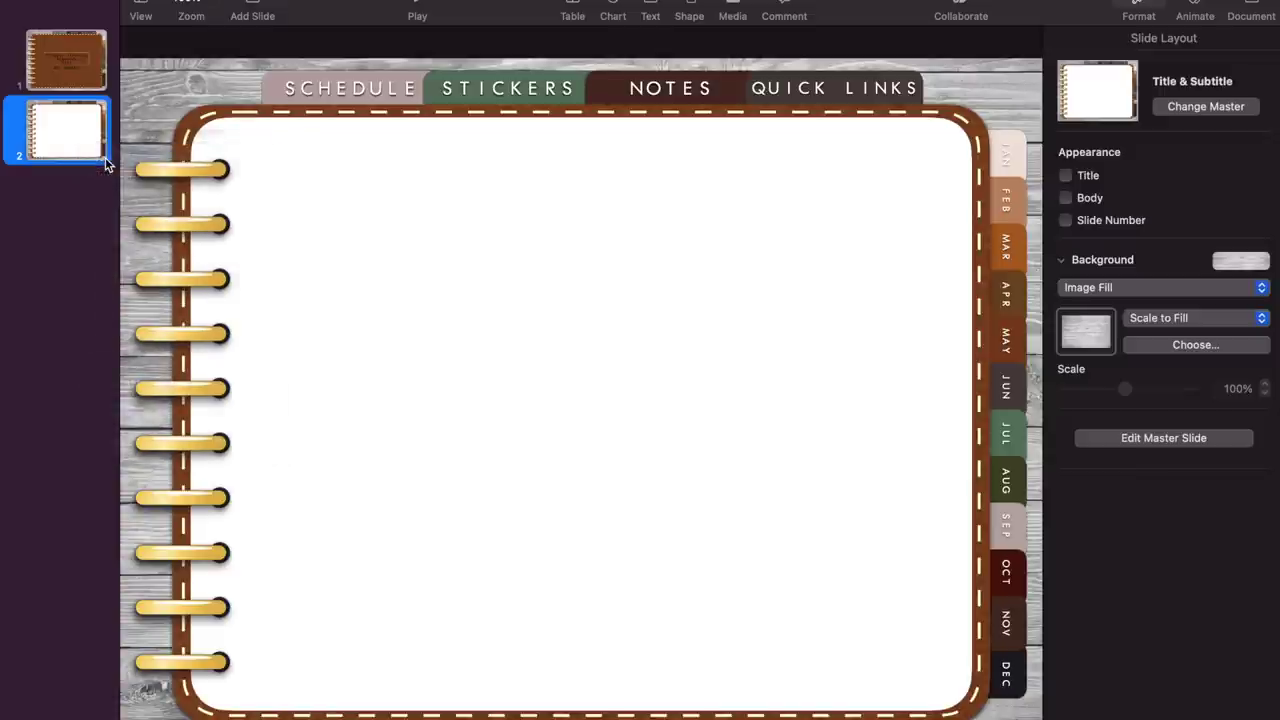
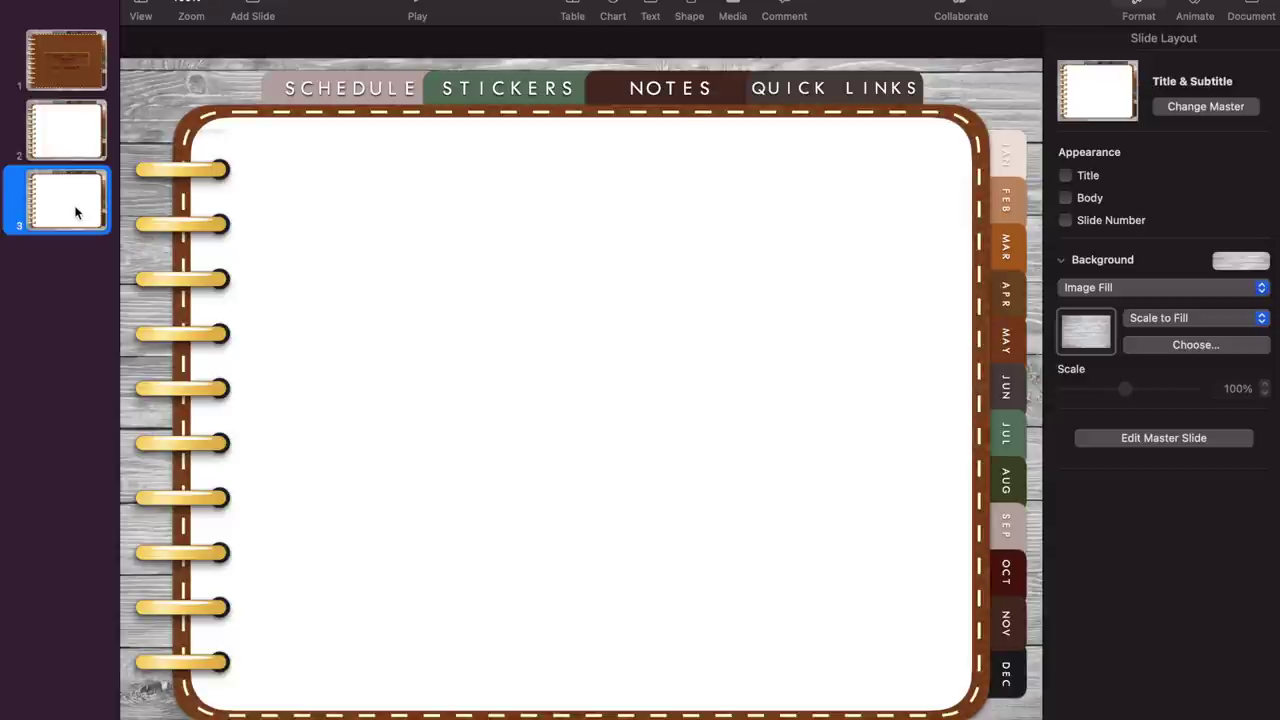
pyautogui.press('super+d')
pyautogui.press('super+d')
pyautogui.press('super+d')
pyautogui.press('super+d')
pyautogui.press('super+d')
pyautogui.press('super+d')
pyautogui.press('super+d')
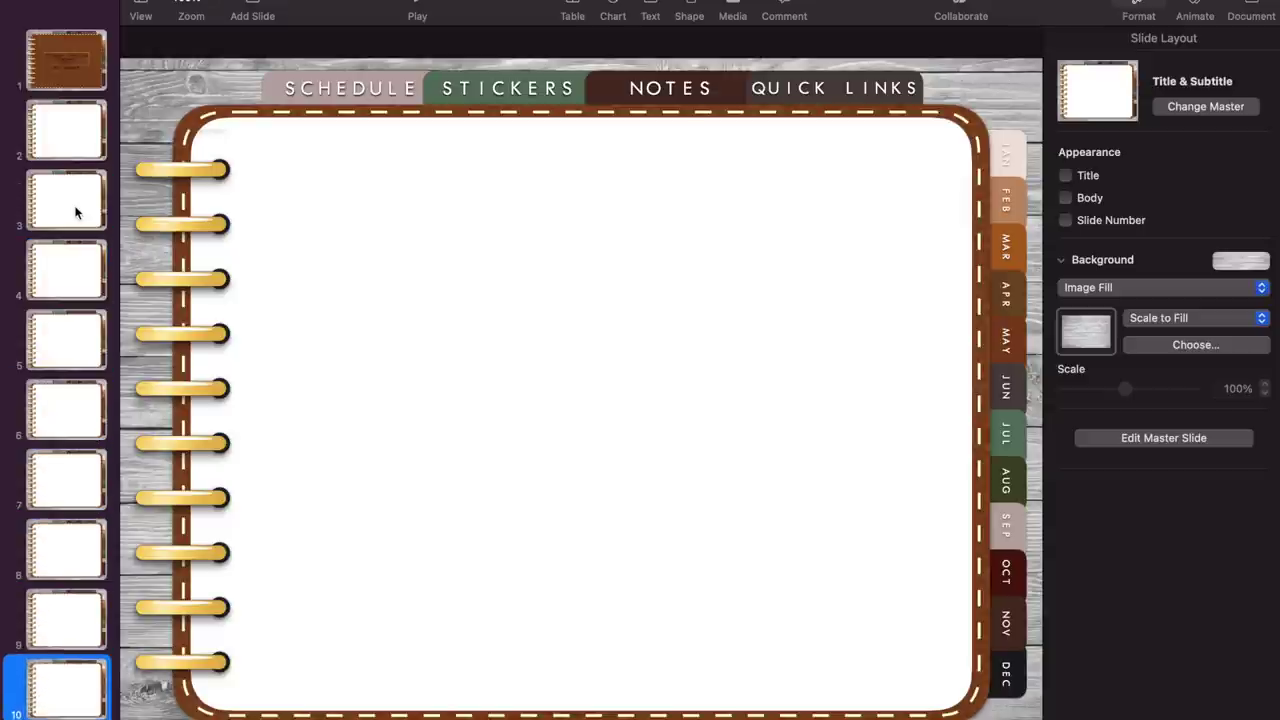
pyautogui.press('super+d')
pyautogui.press('super+d')
pyautogui.press('super+d')
pyautogui.press('super+d')
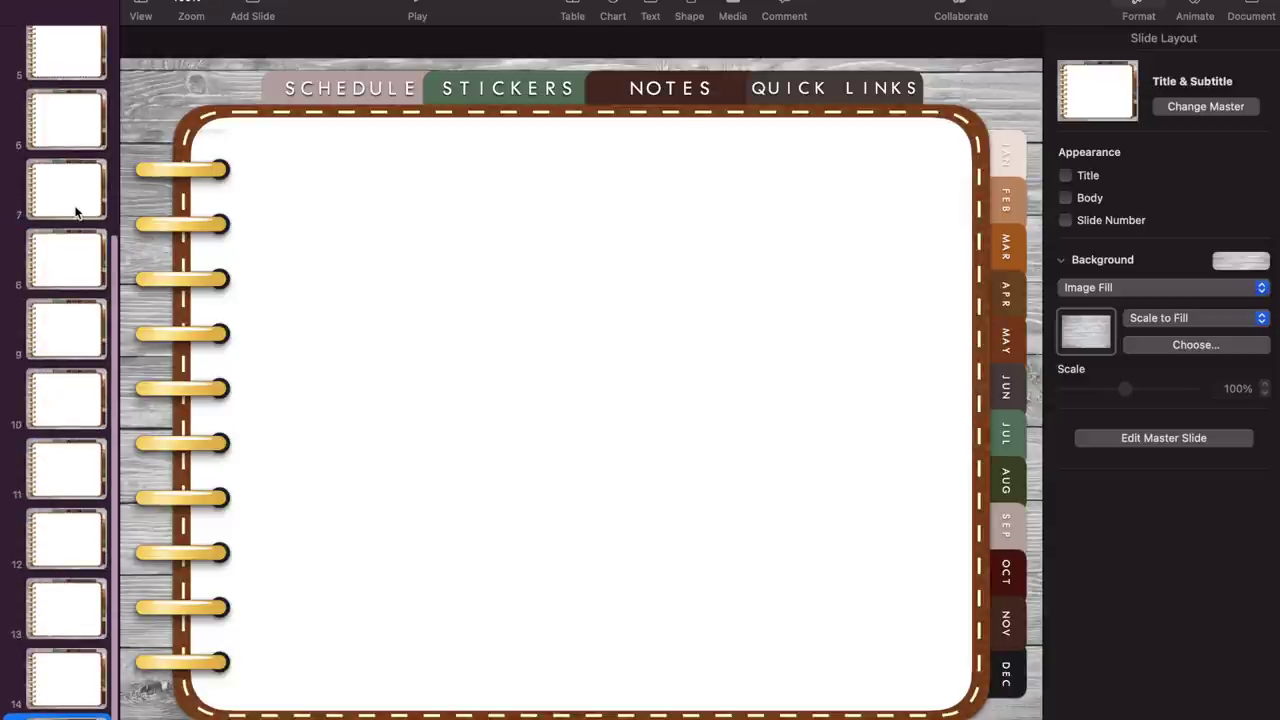
pyautogui.press('super+d')
pyautogui.press('super+d')
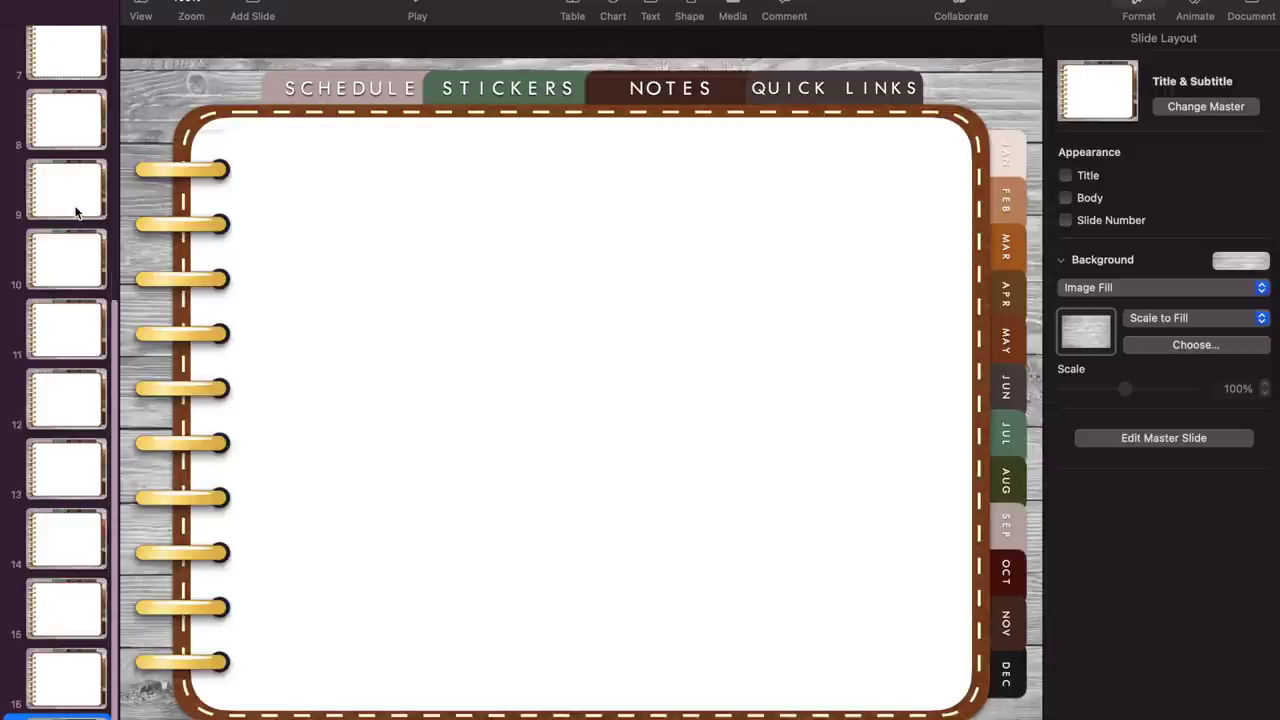
# Link the SCHEDULE tab shape on the Title & Subtitle master slide to slide 2.
pyautogui.scroll(5, 75, 208)
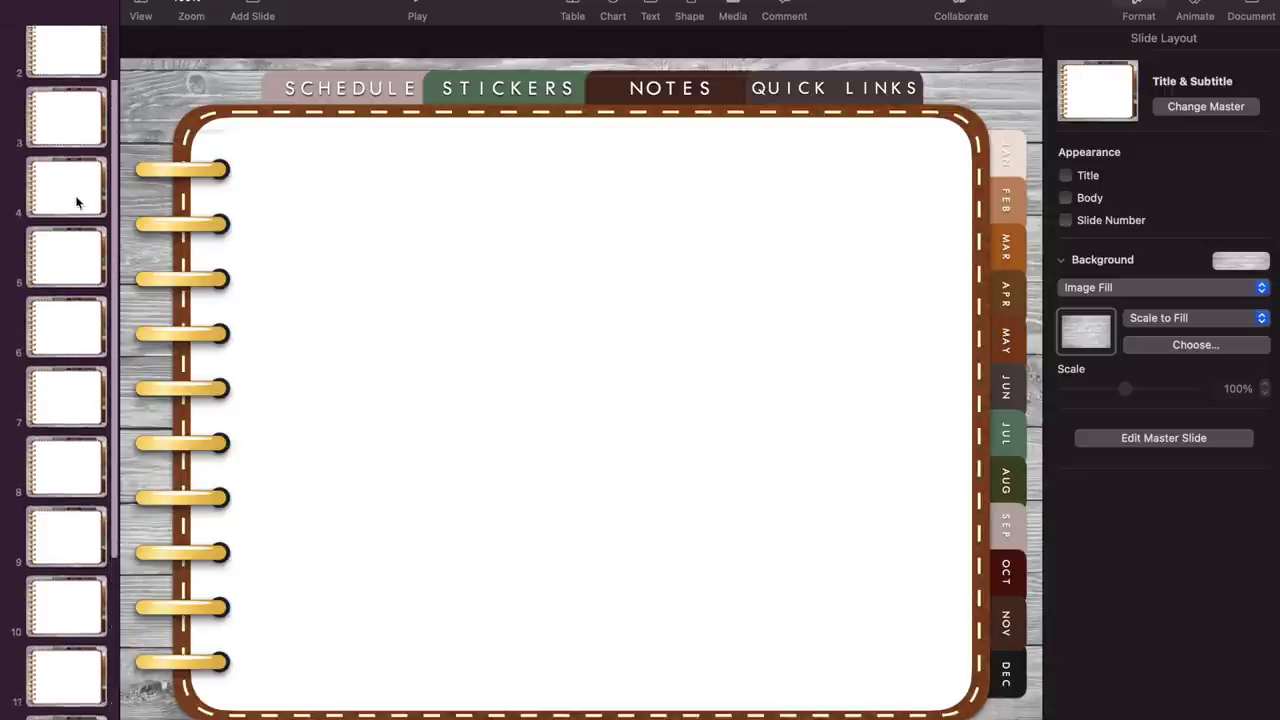
pyautogui.scroll(2, 72, 200)
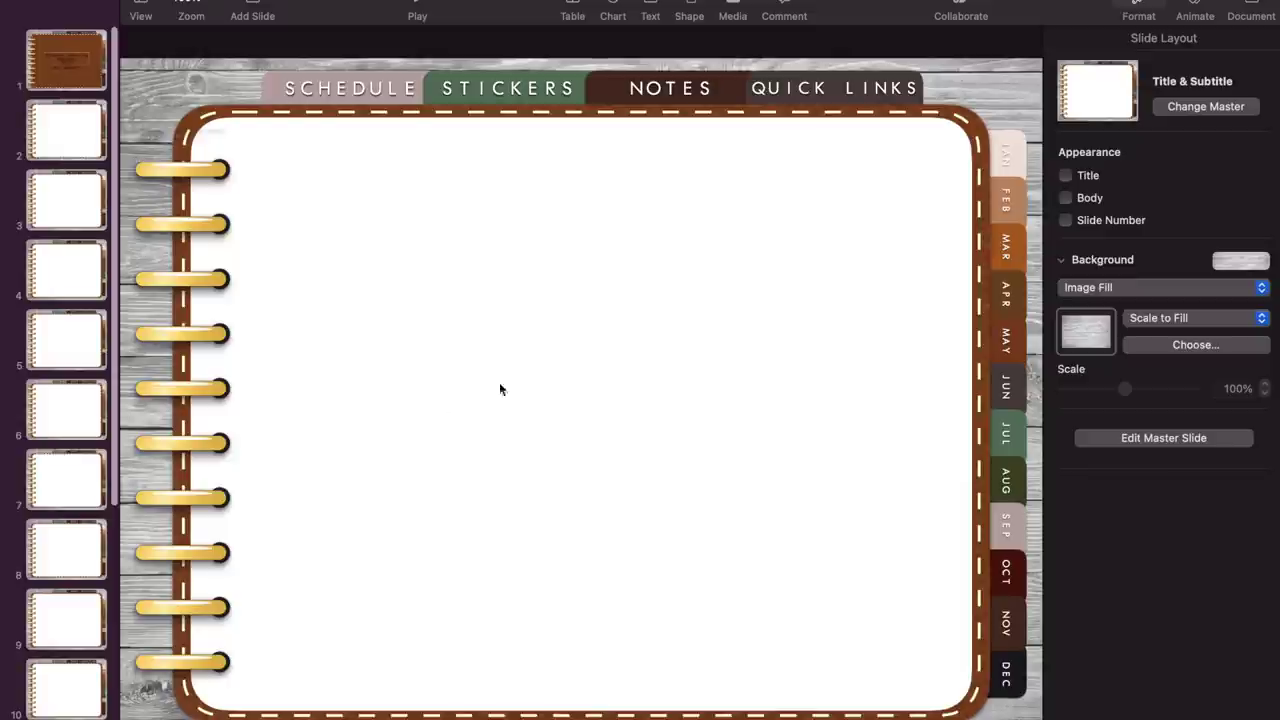
pyautogui.click(1178, 439)
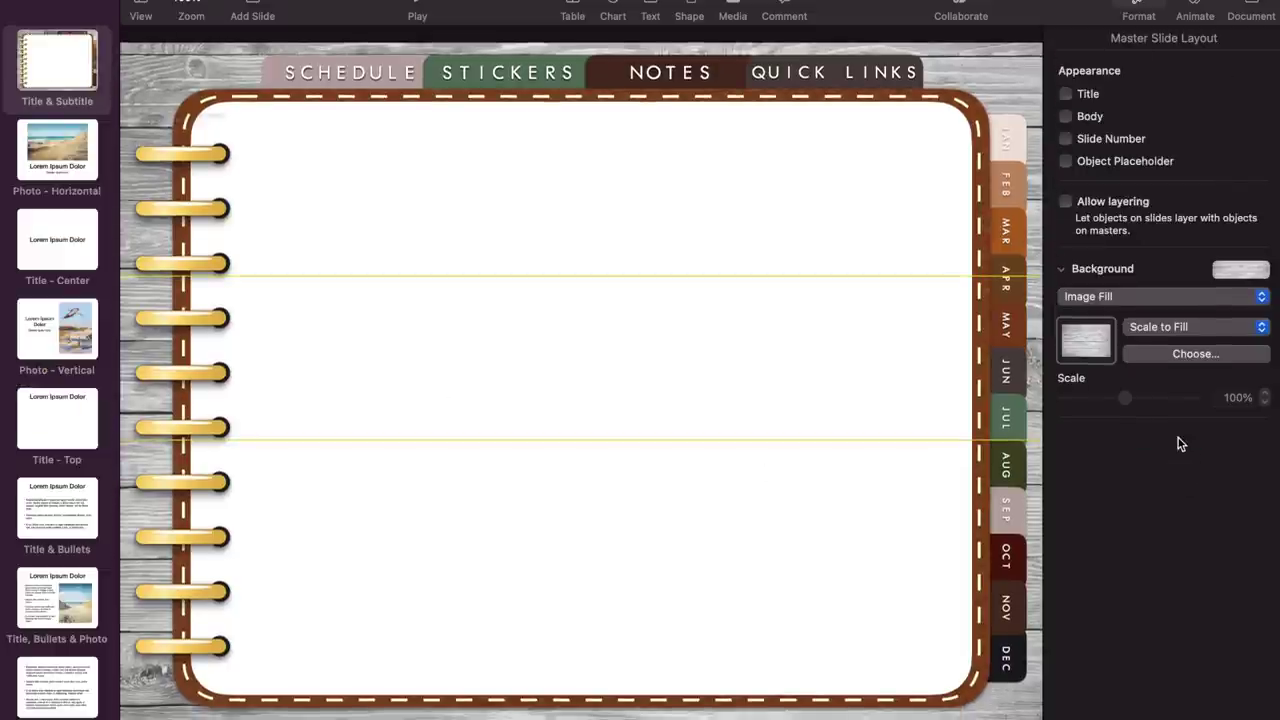
pyautogui.click(268, 80)
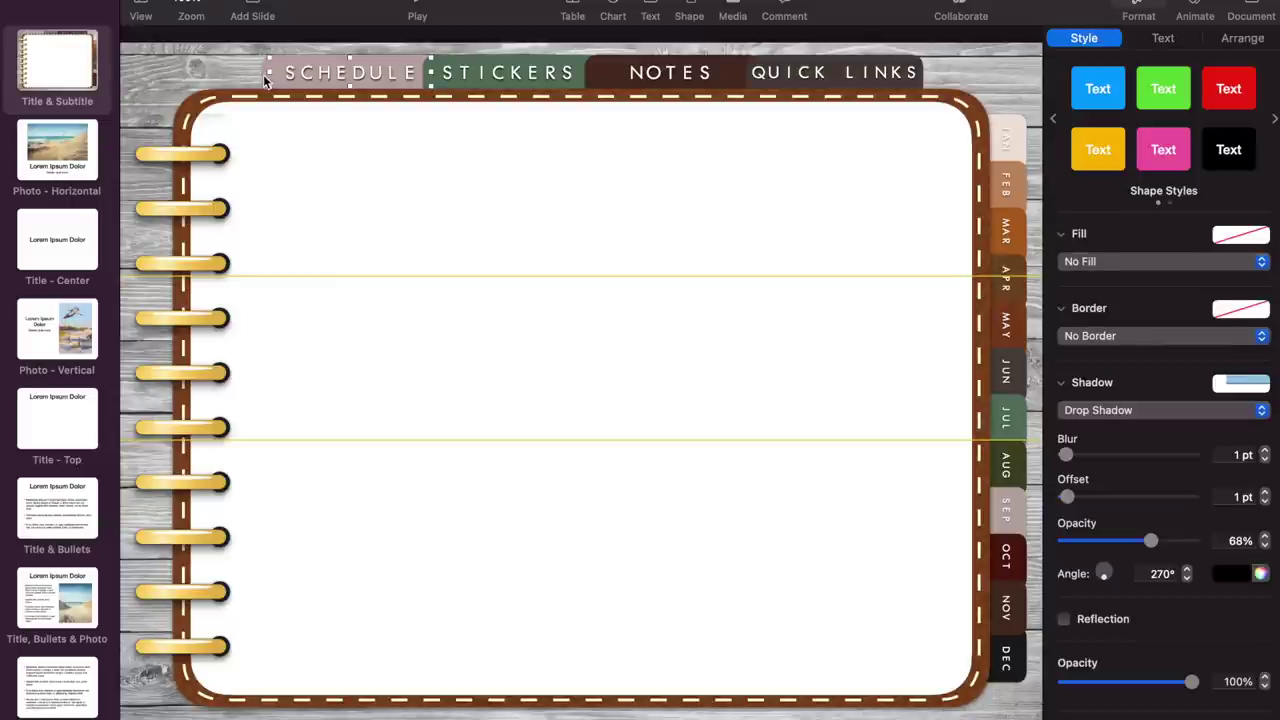
pyautogui.click(263, 80)
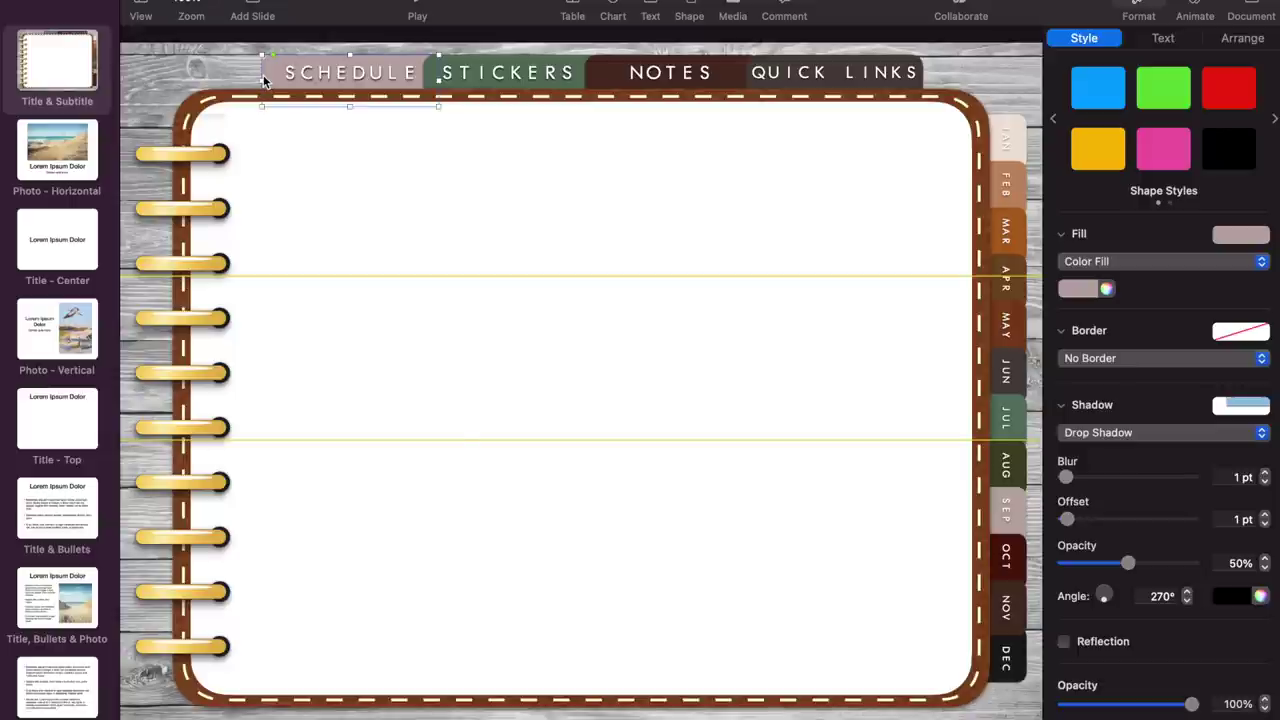
pyautogui.rightClick(263, 80)
pyautogui.moveTo(368, 291)
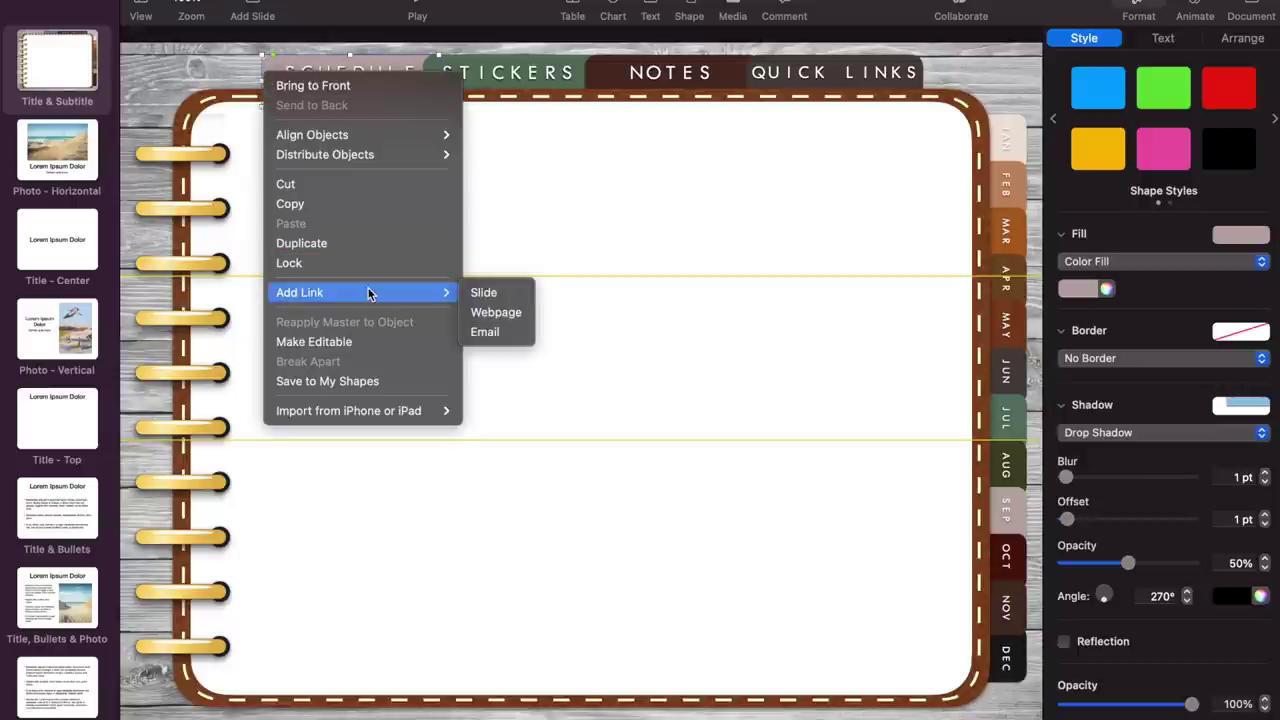
pyautogui.click(475, 293)
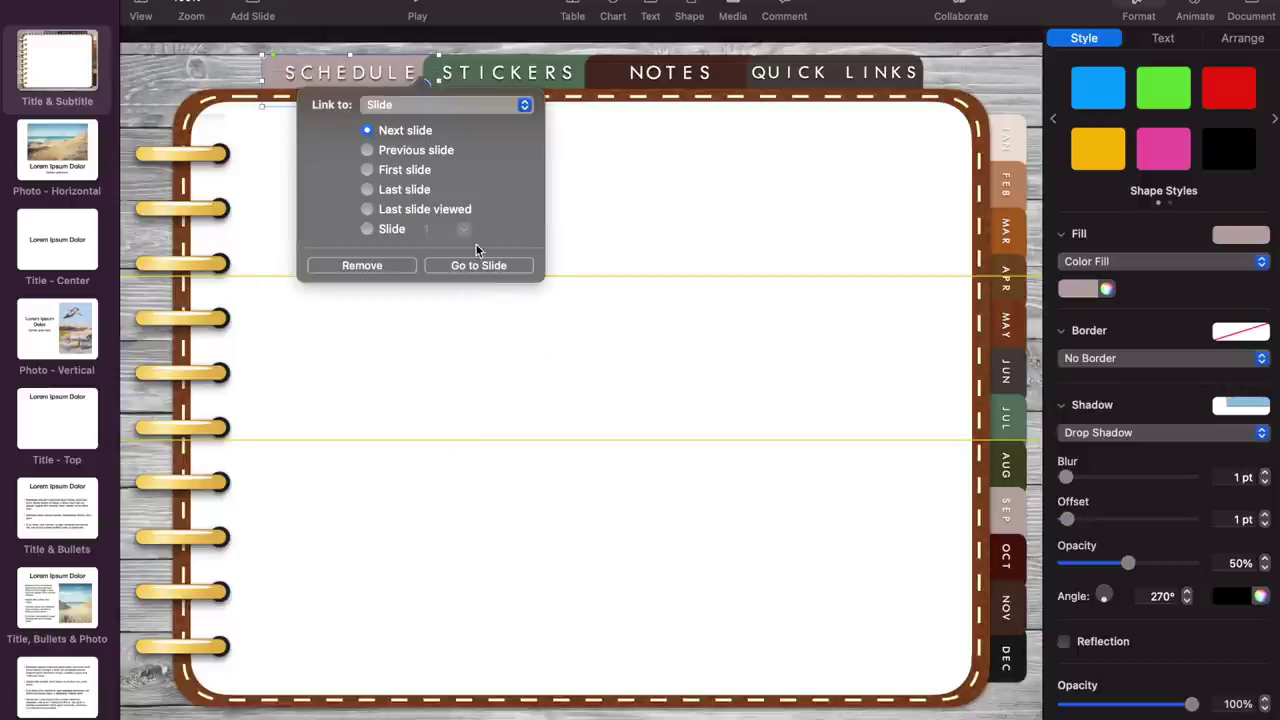
pyautogui.click(367, 229)
pyautogui.click(432, 231)
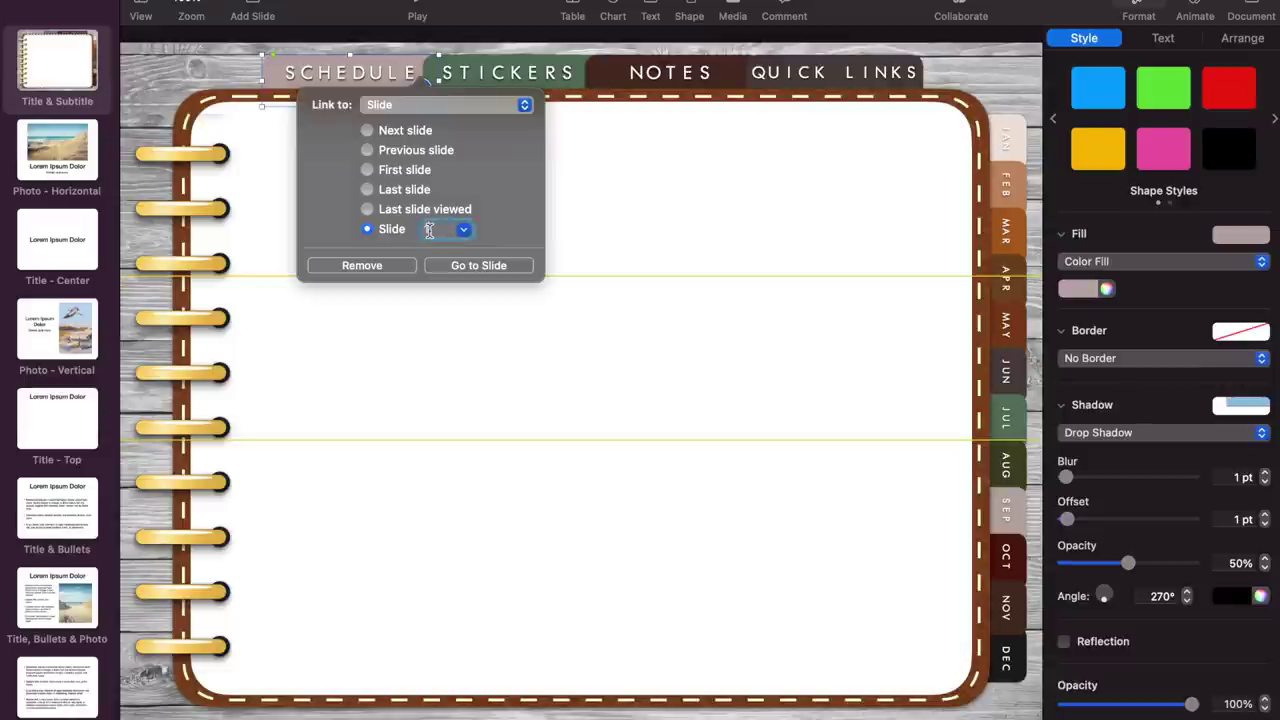
pyautogui.write('2')
pyautogui.click(538, 310)
pyautogui.click(434, 76)
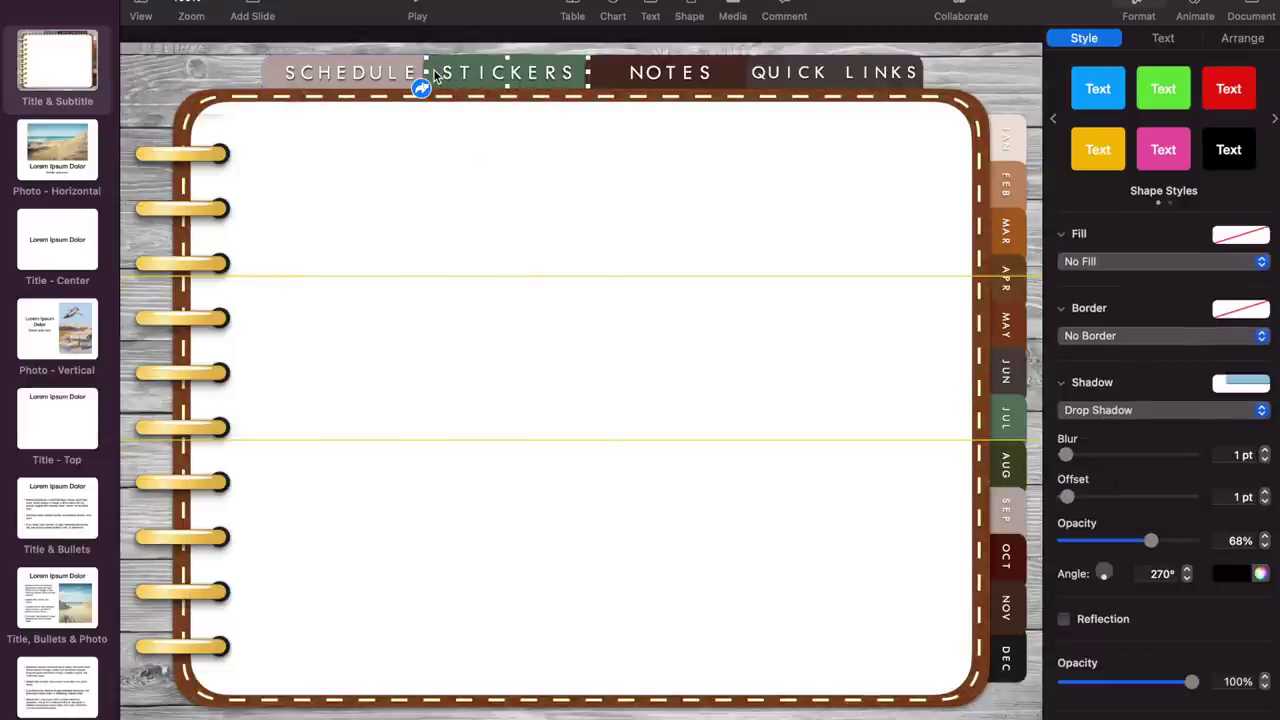
pyautogui.click(466, 129)
pyautogui.click(456, 66)
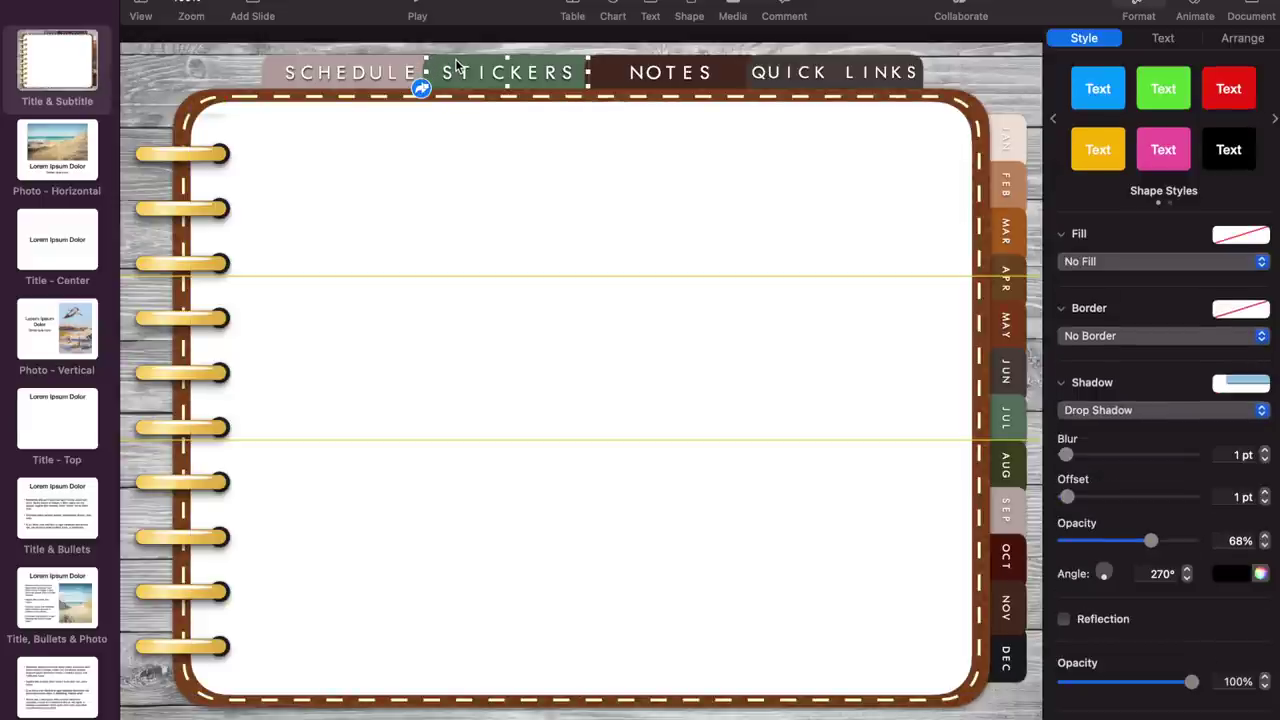
pyautogui.click(449, 178)
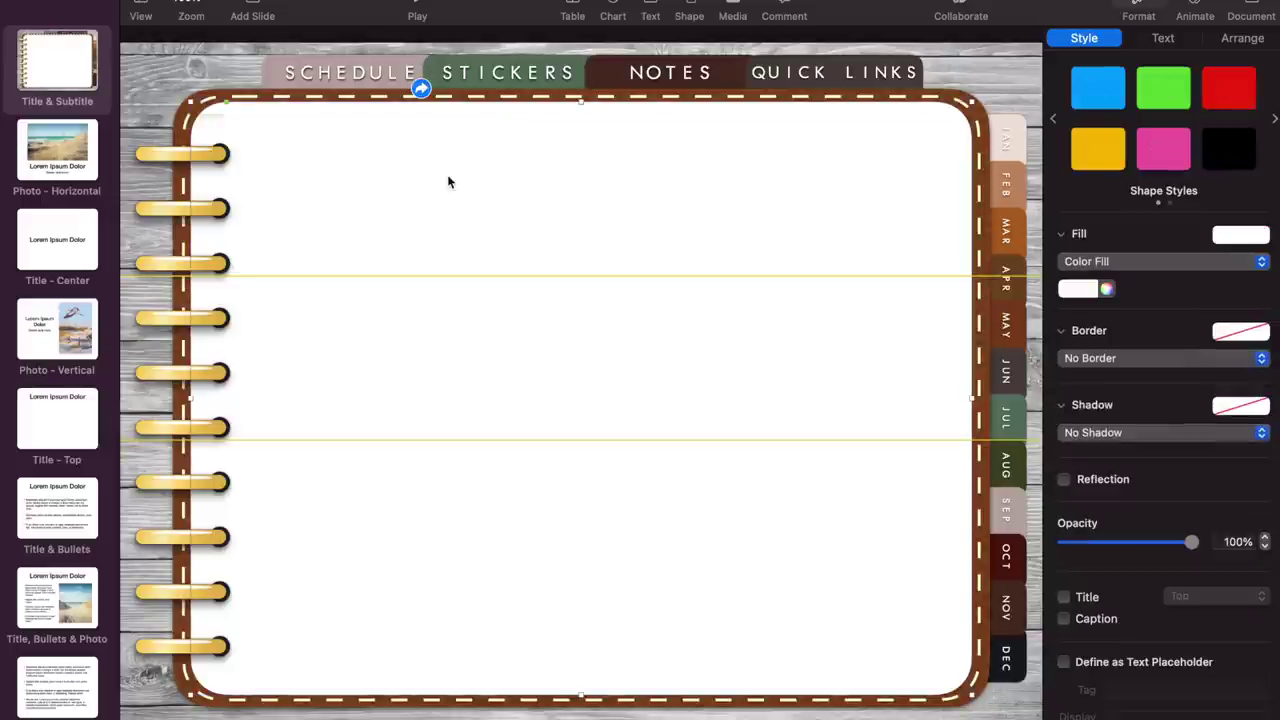
pyautogui.click(428, 75)
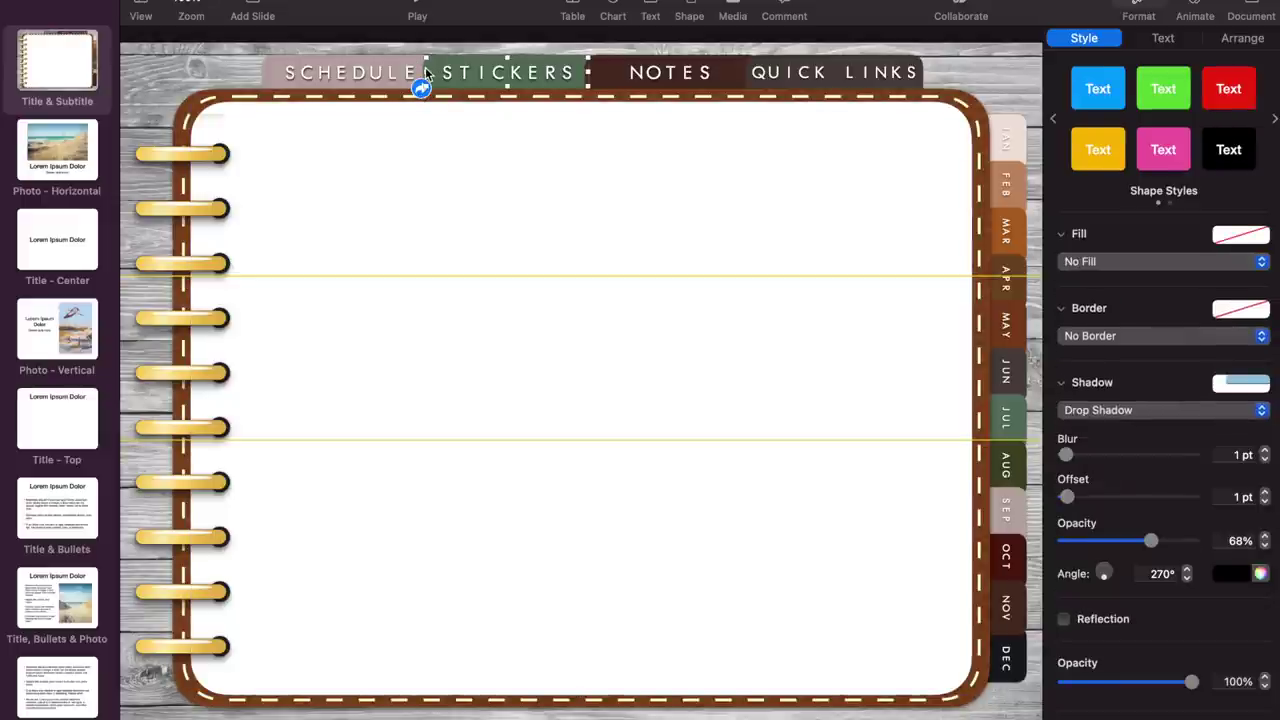
pyautogui.click(576, 60)
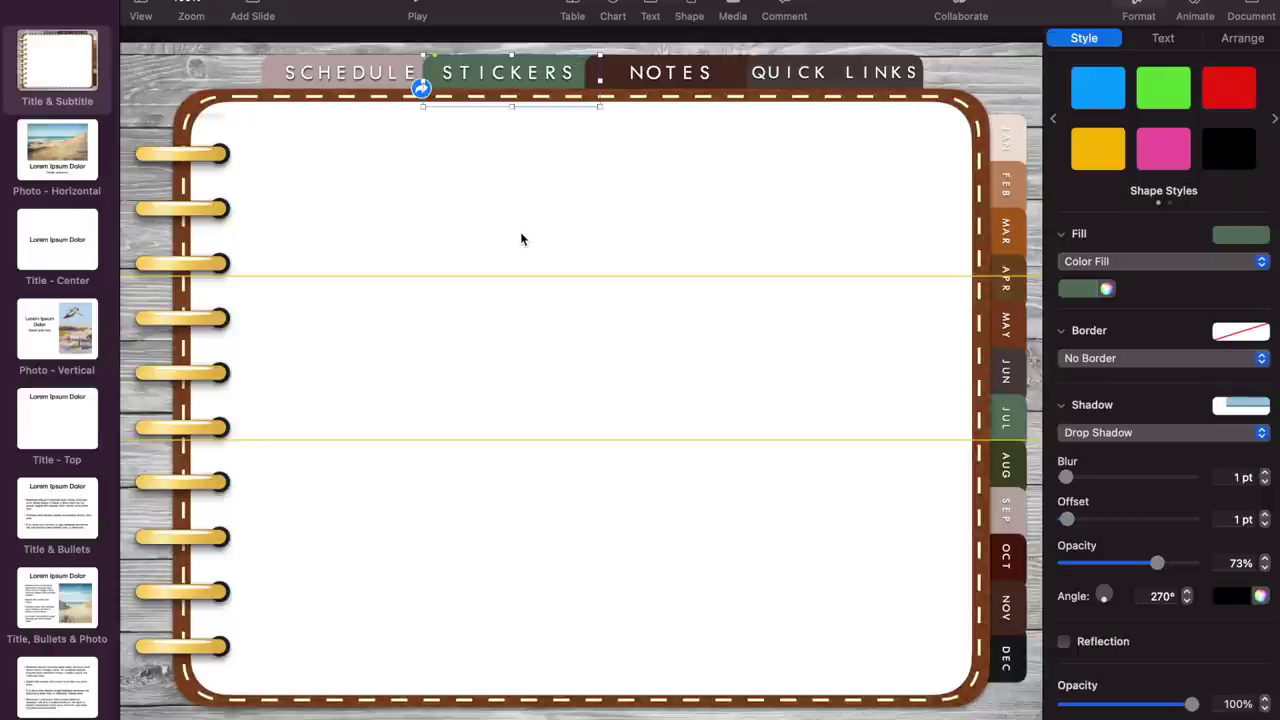
pyautogui.rightClick(551, 80)
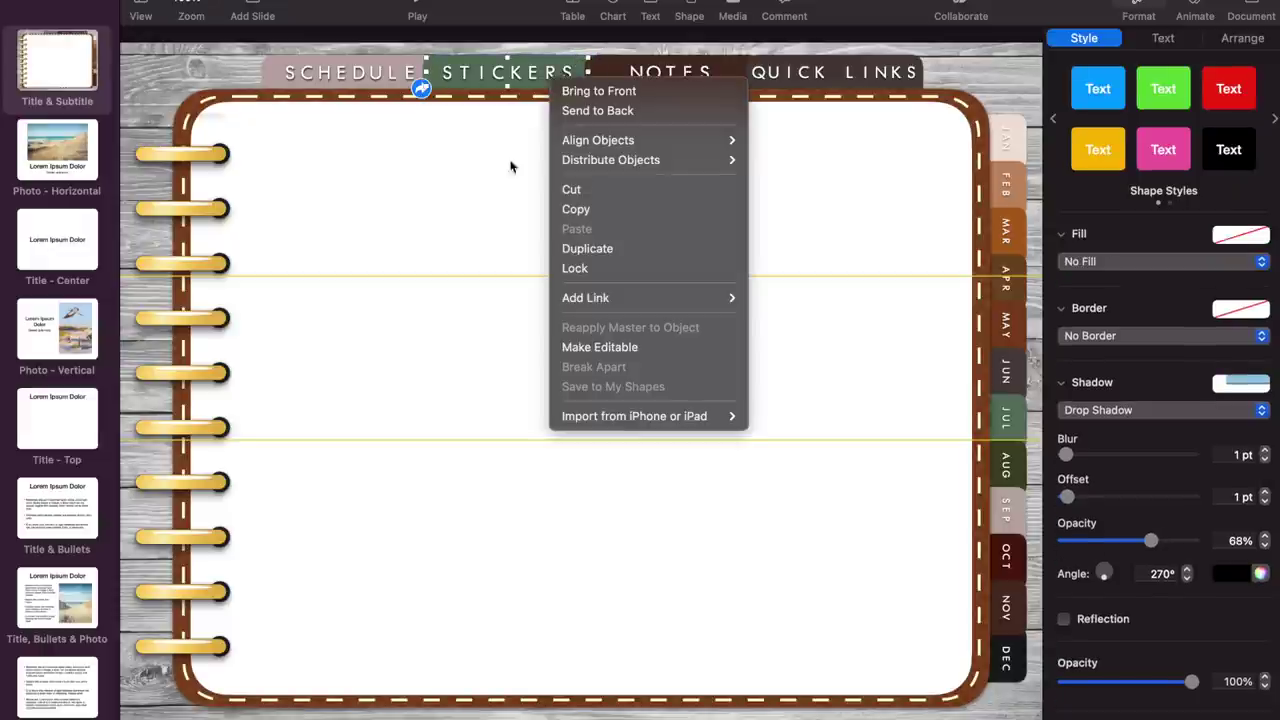
pyautogui.click(510, 167)
# Link the green STICKERS tab shape on the master slide to slide 3.
pyautogui.click(572, 60)
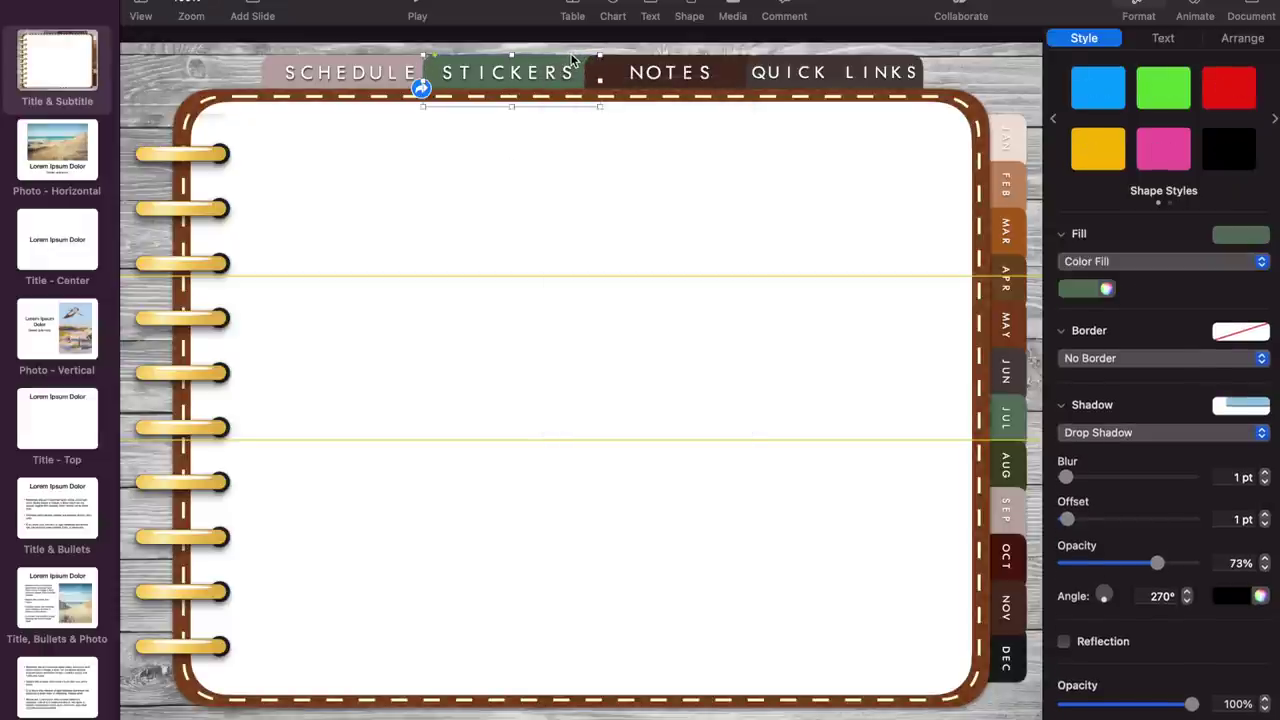
pyautogui.rightClick(572, 60)
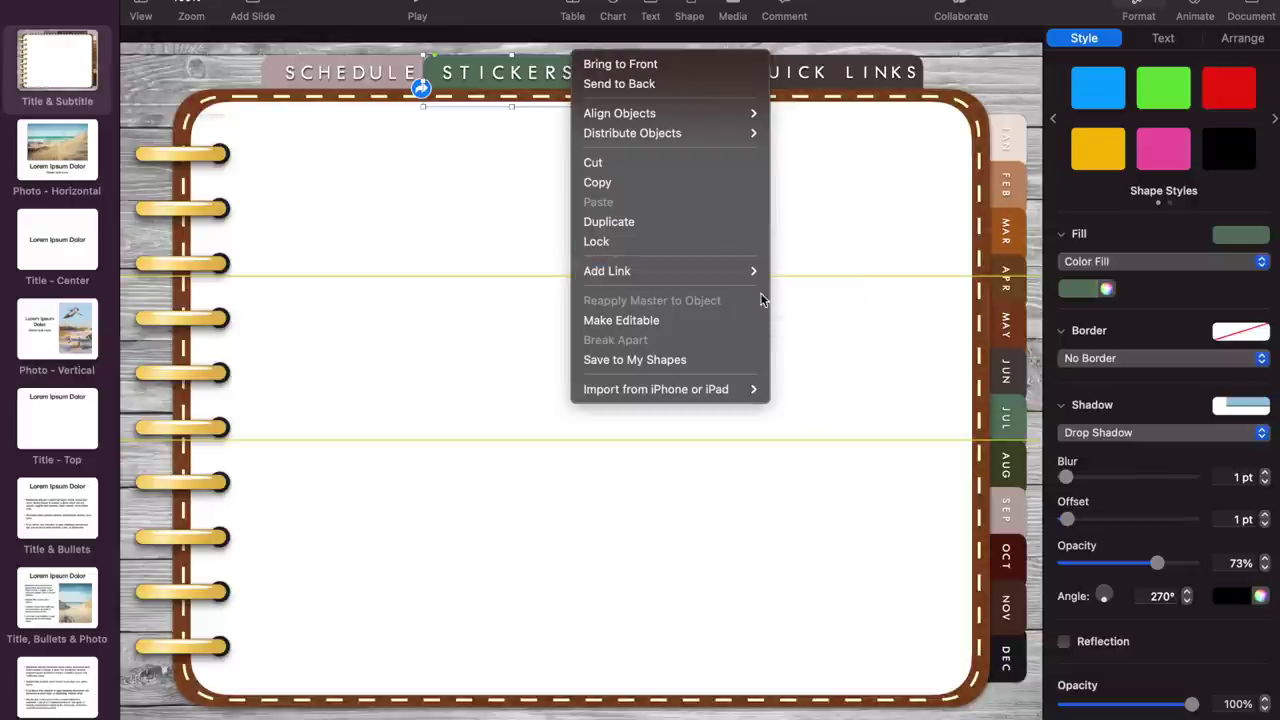
pyautogui.click(793, 271)
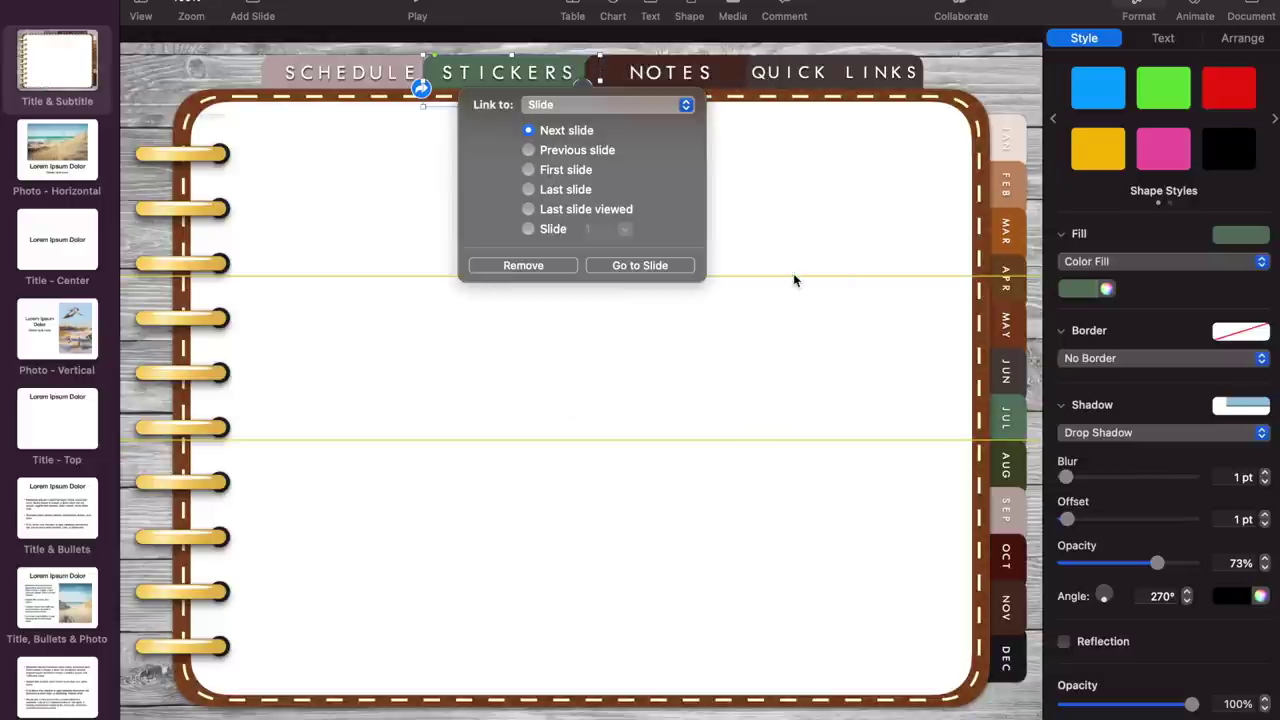
pyautogui.click(594, 229)
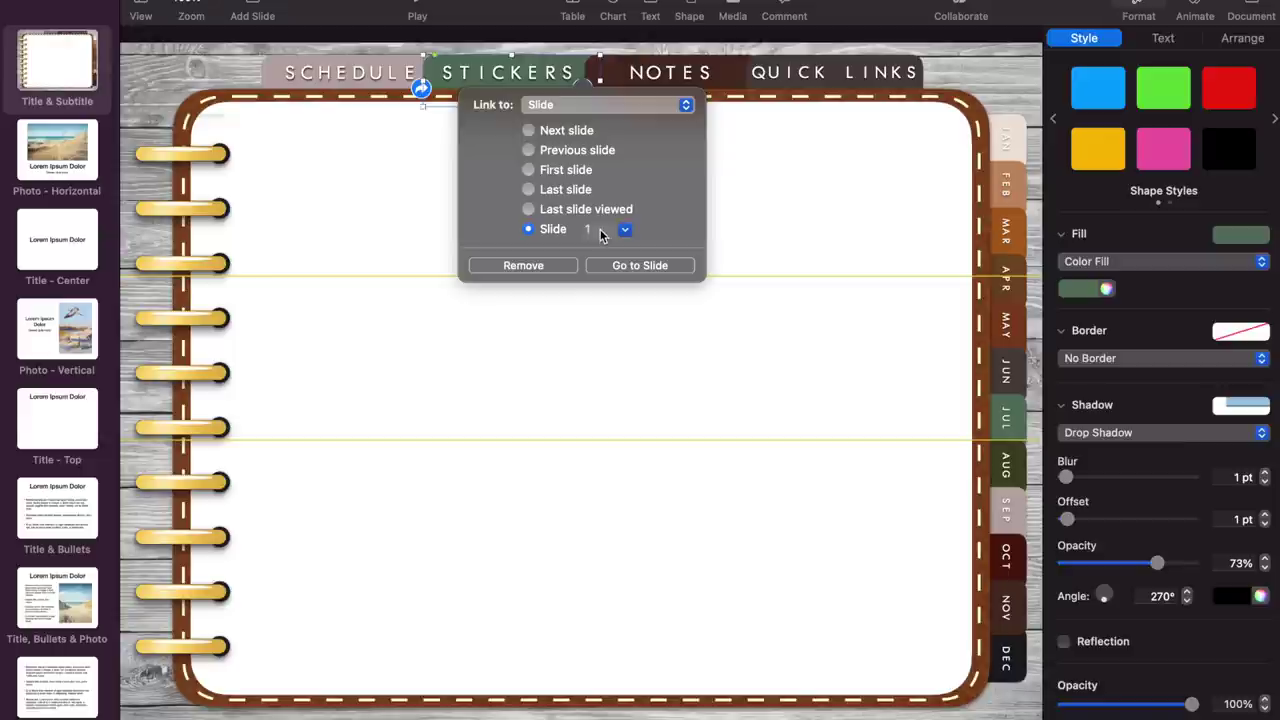
pyautogui.press('BackSpace')
pyautogui.write('3')
pyautogui.click(667, 328)
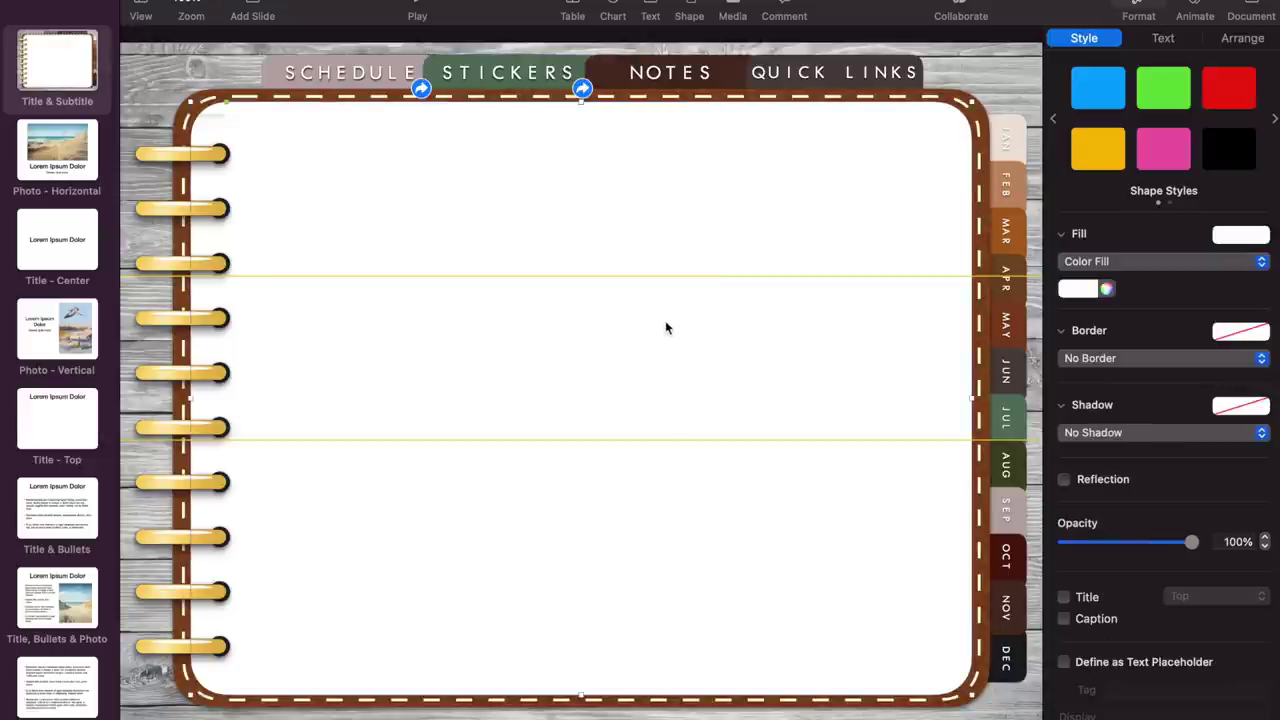
# Link the dark brown NOTES tab shape on the master slide to slide 4.
pyautogui.click(591, 61)
pyautogui.rightClick(591, 61)
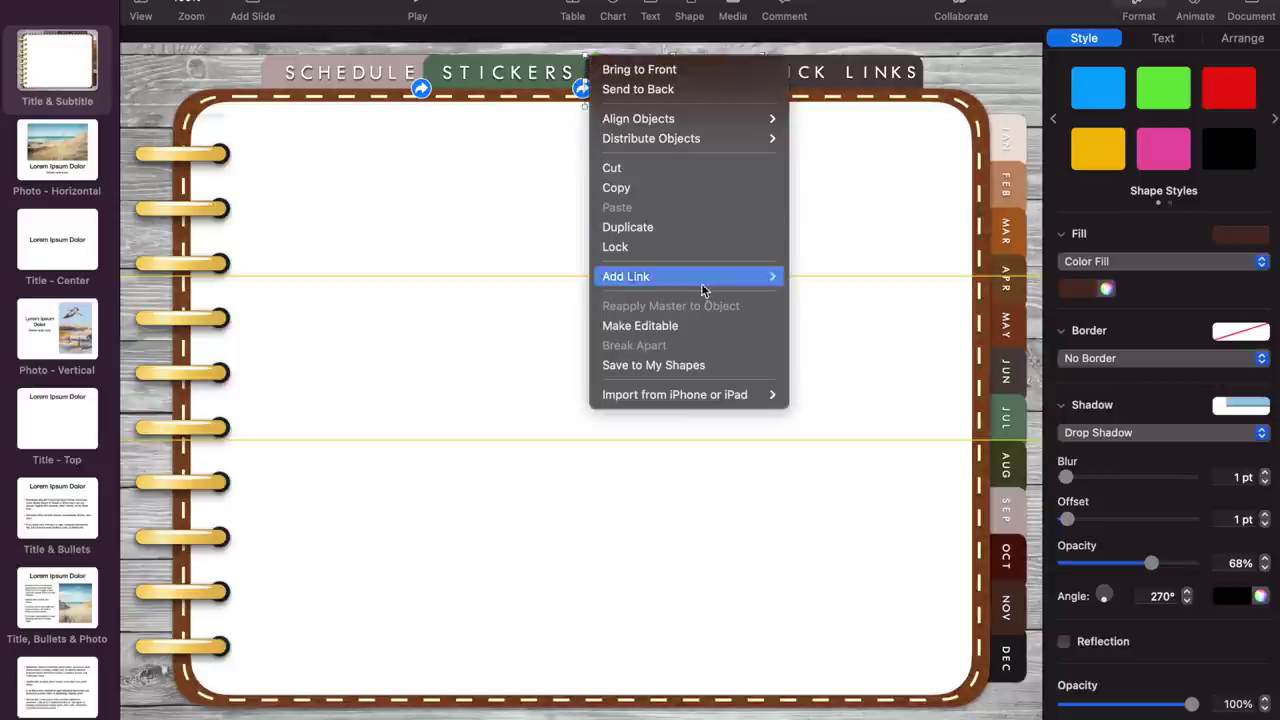
pyautogui.moveTo(710, 285)
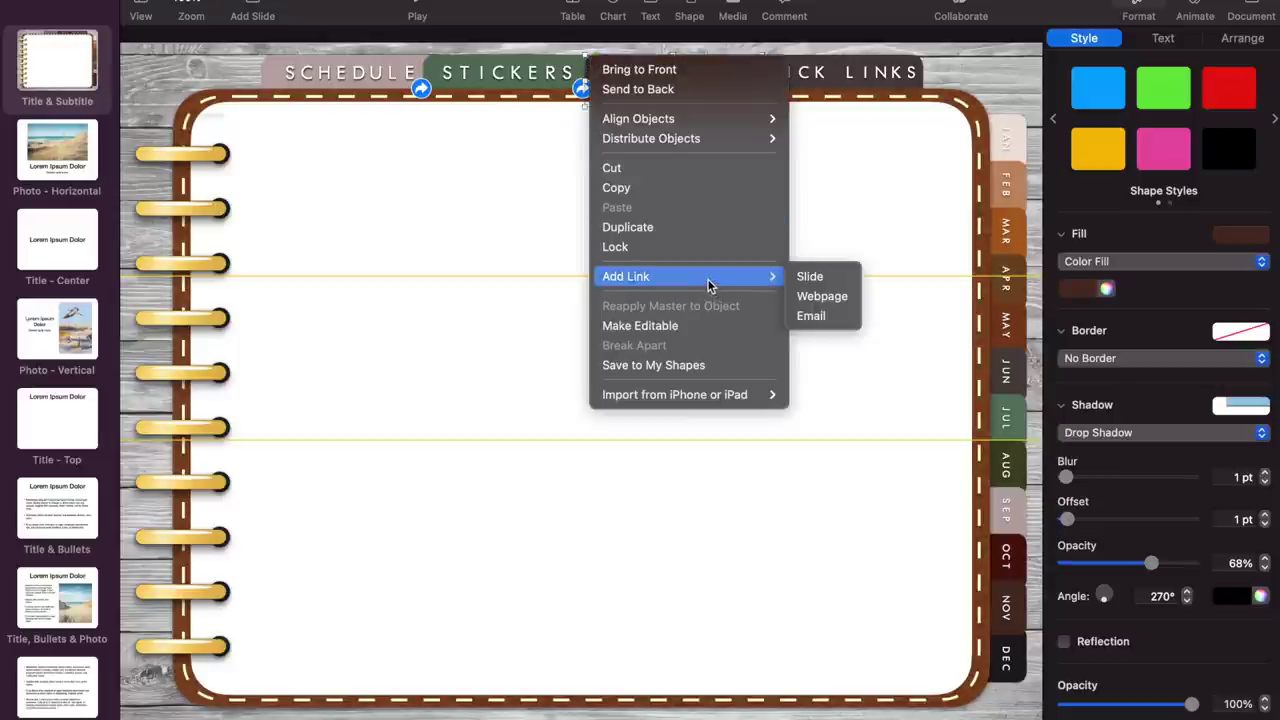
pyautogui.click(806, 275)
pyautogui.click(690, 229)
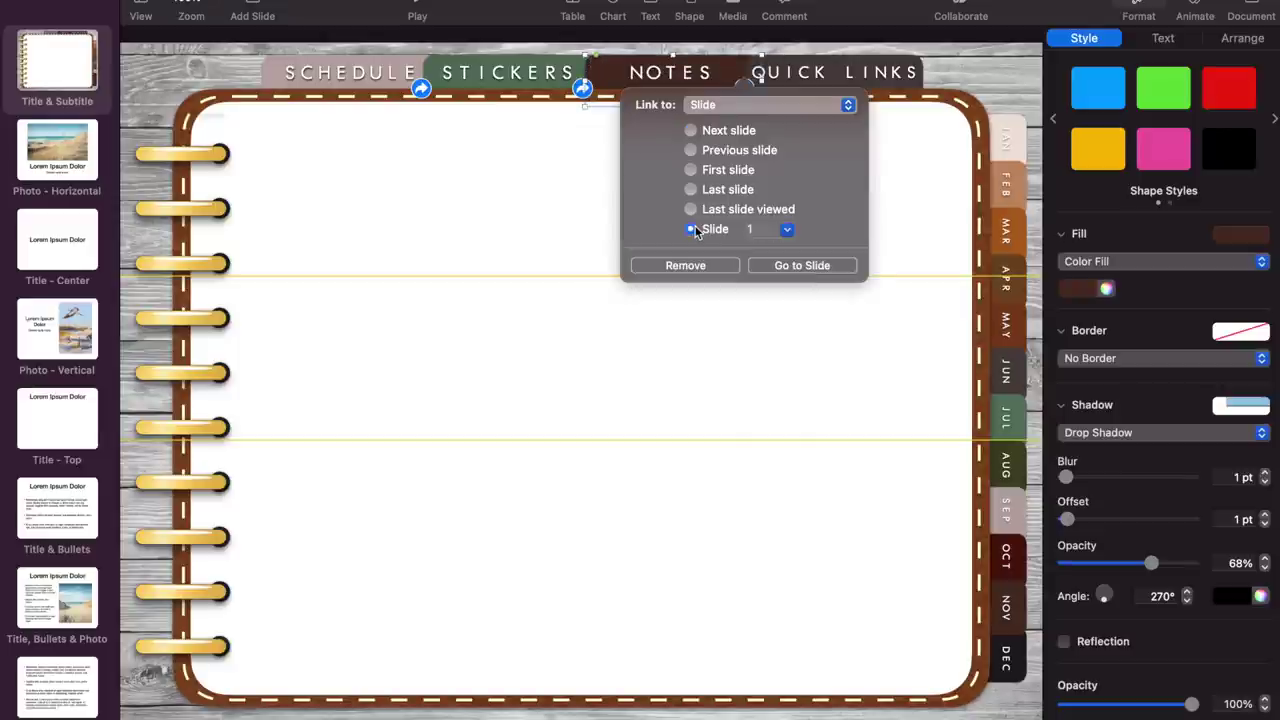
pyautogui.doubleClick(756, 229)
pyautogui.press('BackSpace')
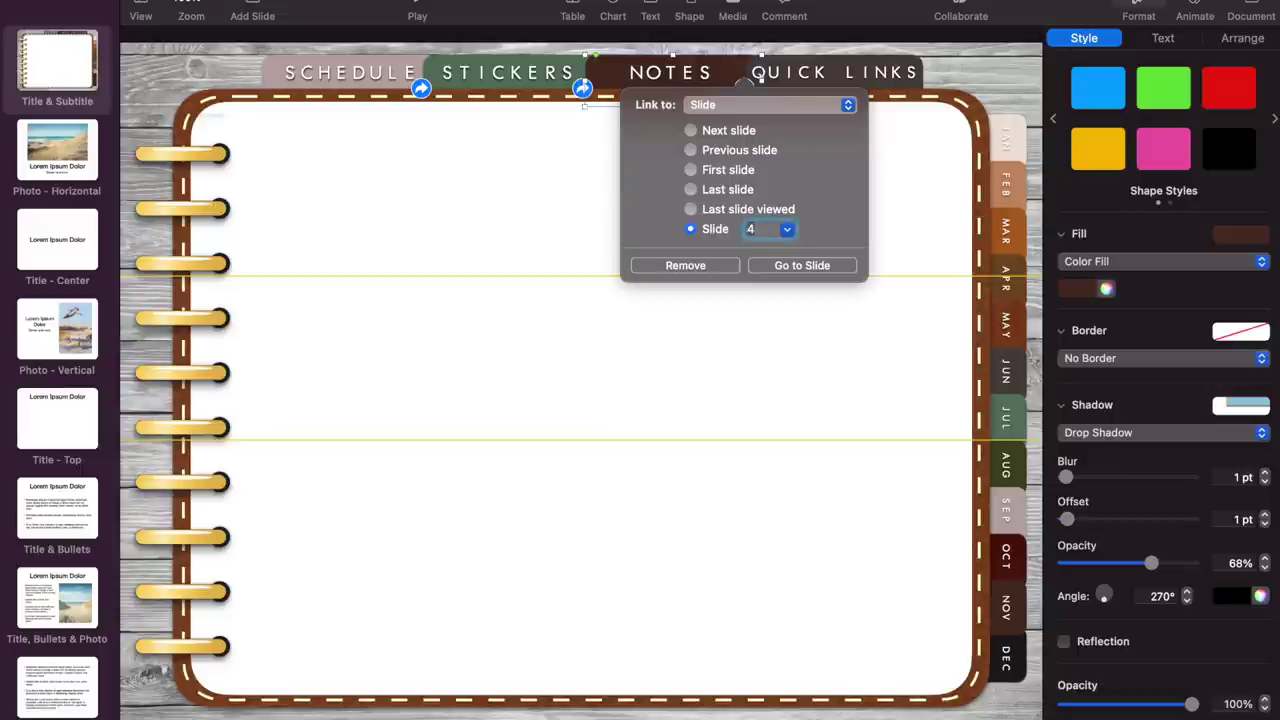
# Link the QUICK LINKS tab shape on the master slide to its own specific slide number.
pyautogui.click(778, 65)
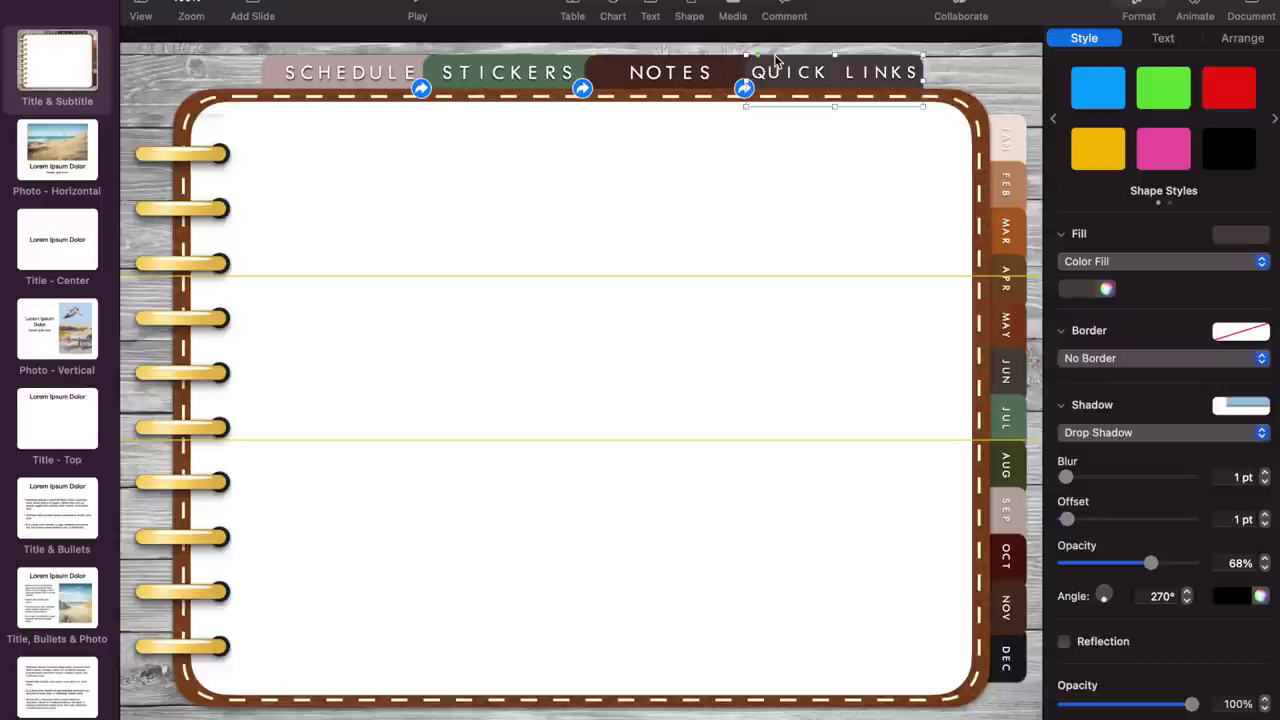
pyautogui.rightClick(778, 52)
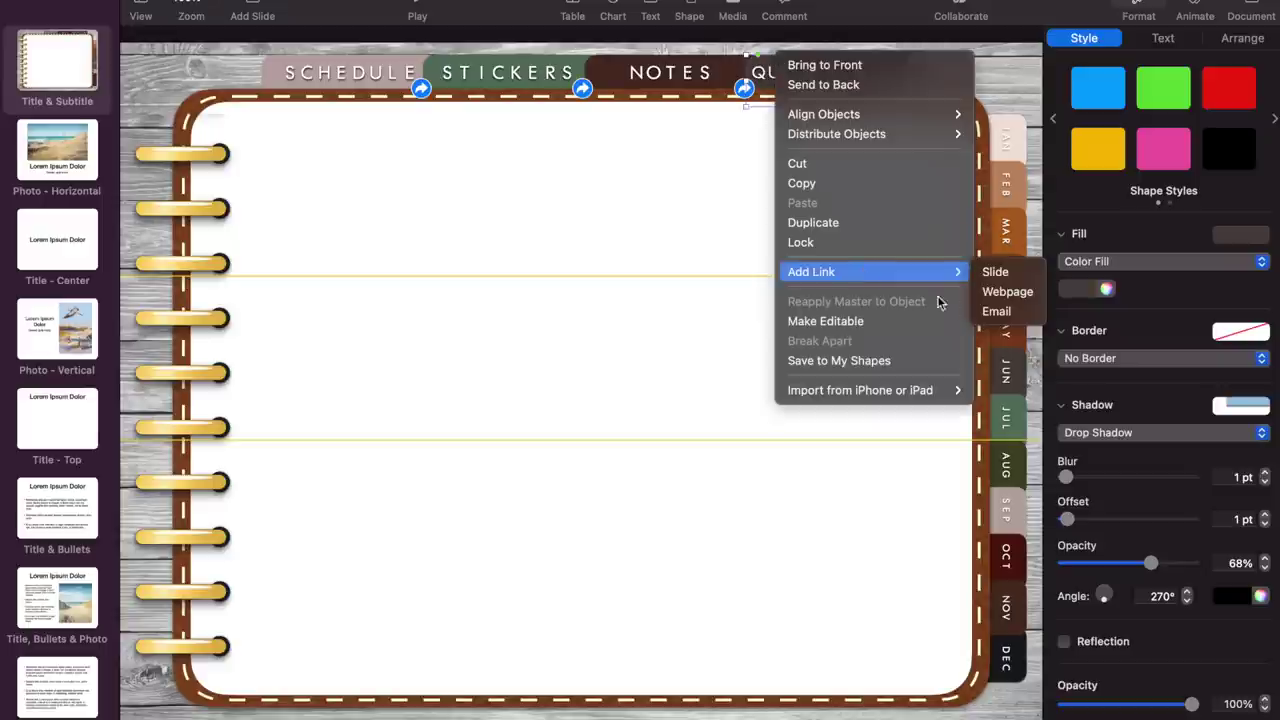
pyautogui.moveTo(940, 272)
pyautogui.click(995, 272)
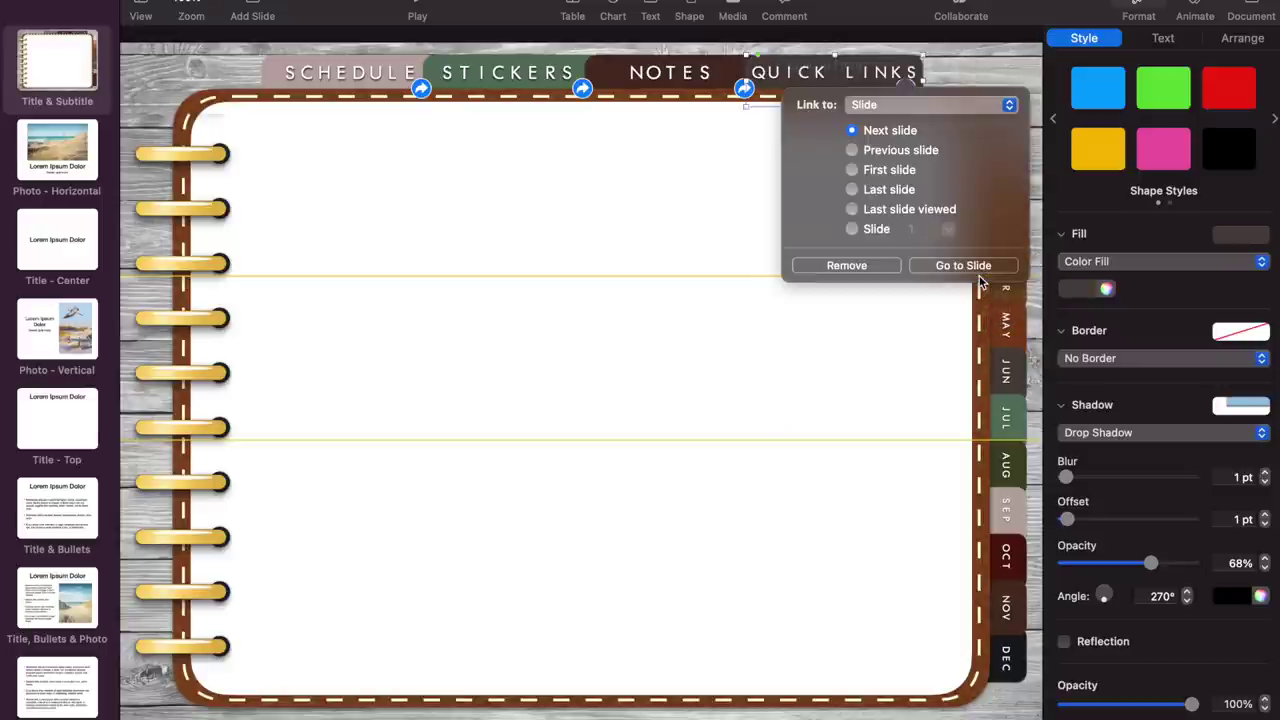
pyautogui.click(945, 266)
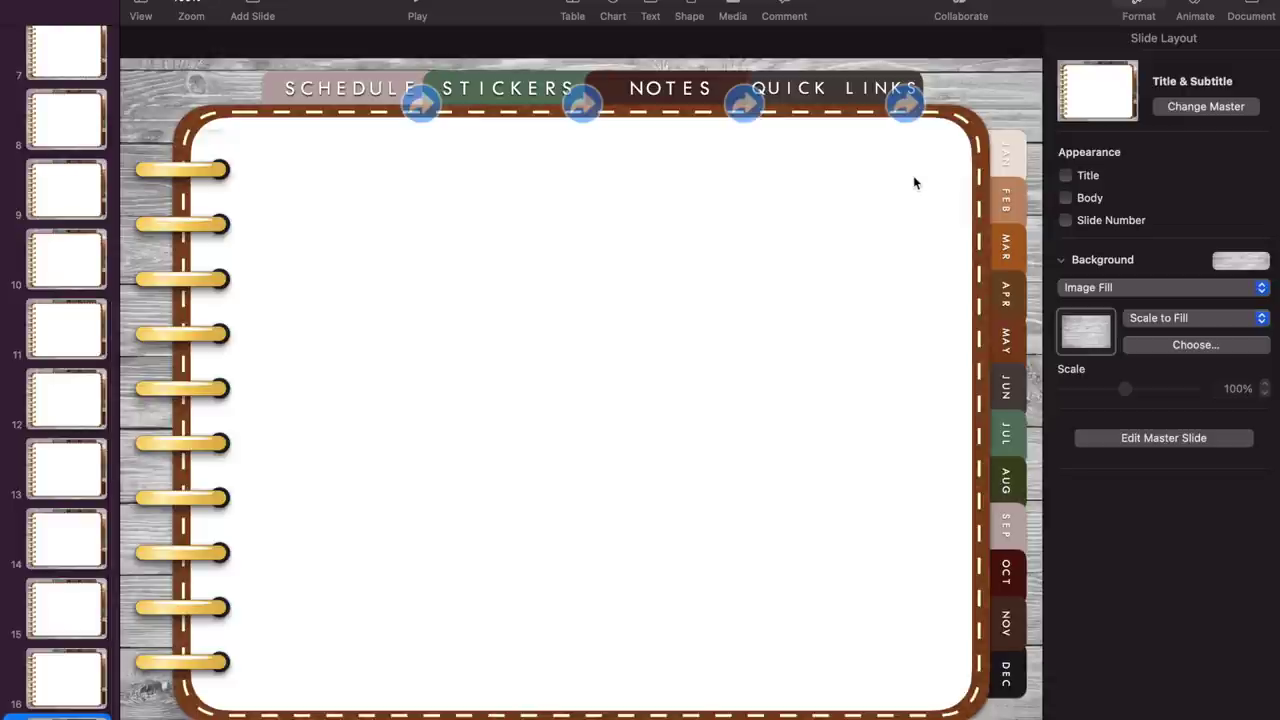
pyautogui.click(906, 112)
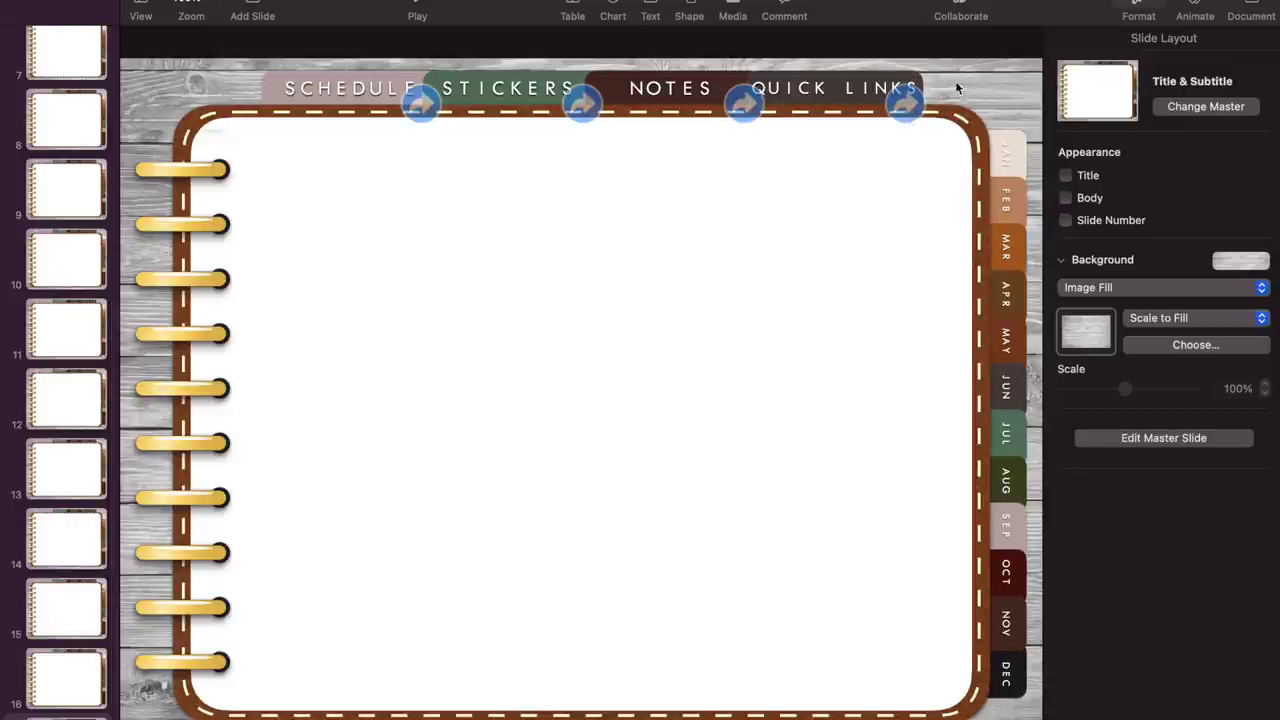
pyautogui.click(1160, 438)
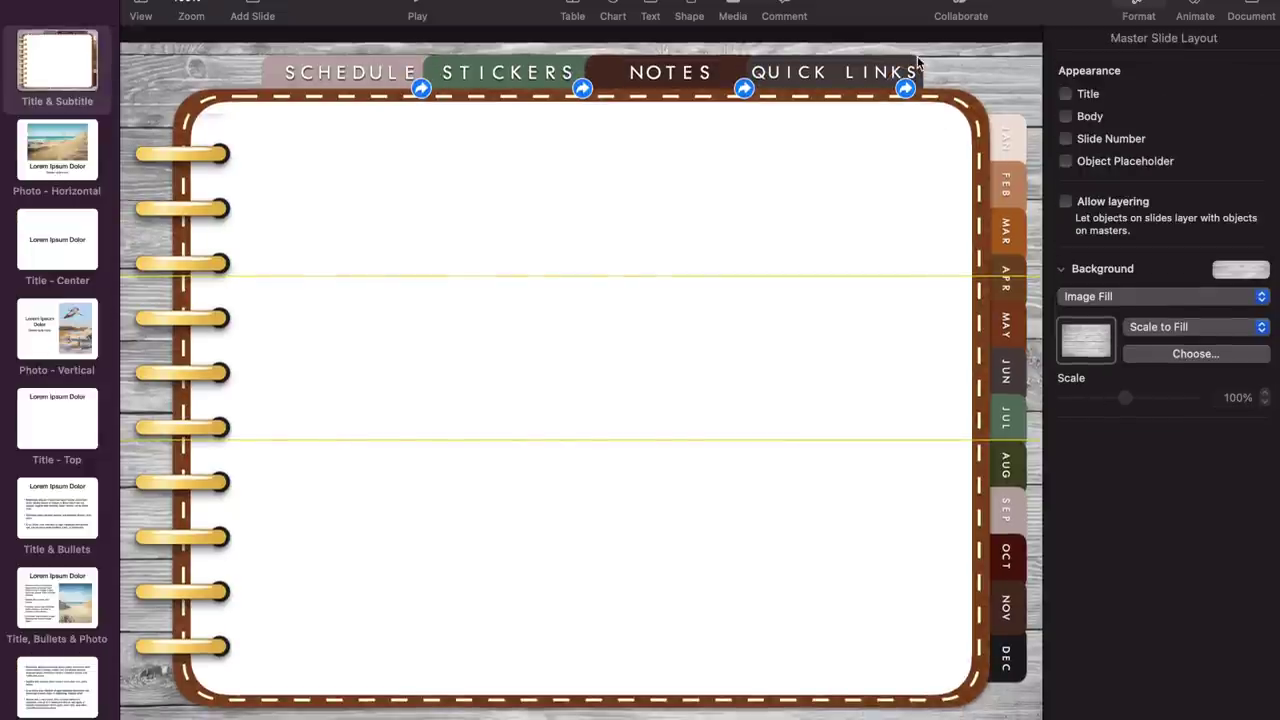
pyautogui.click(907, 91)
pyautogui.click(852, 229)
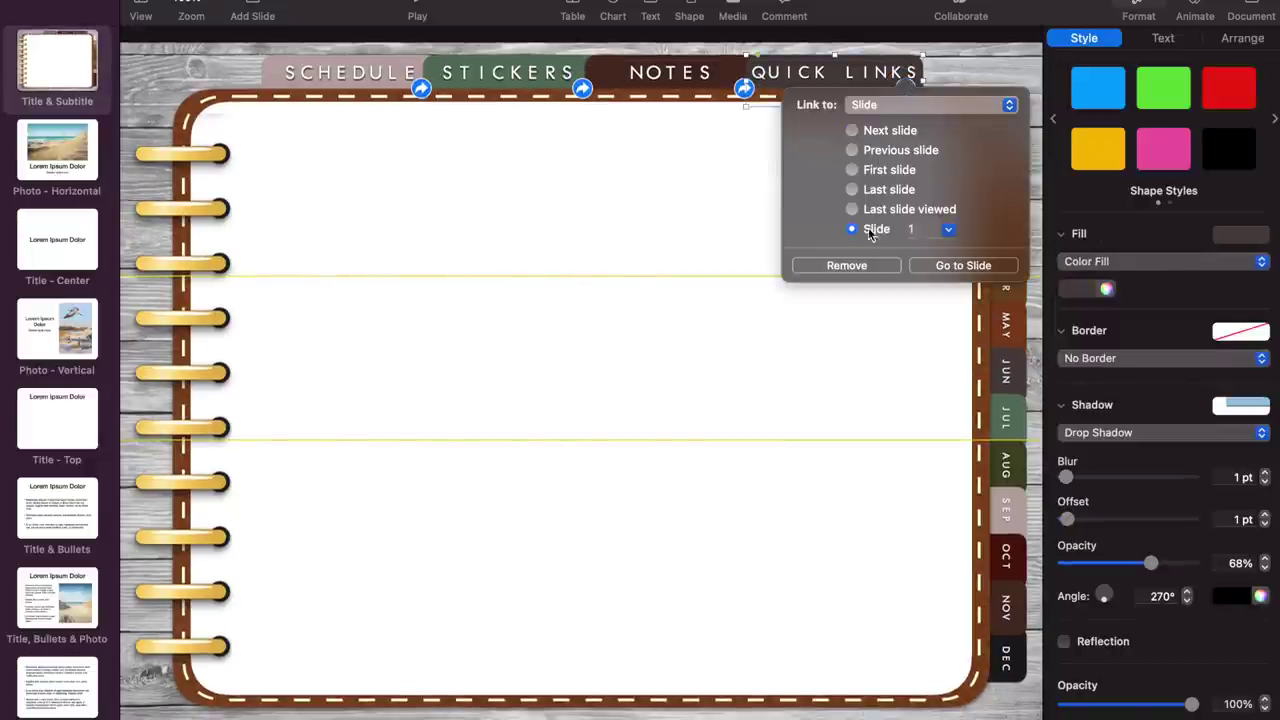
pyautogui.click(922, 387)
# Link the JAN side tab shape on the master slide to its own specific slide number.
pyautogui.click(1020, 122)
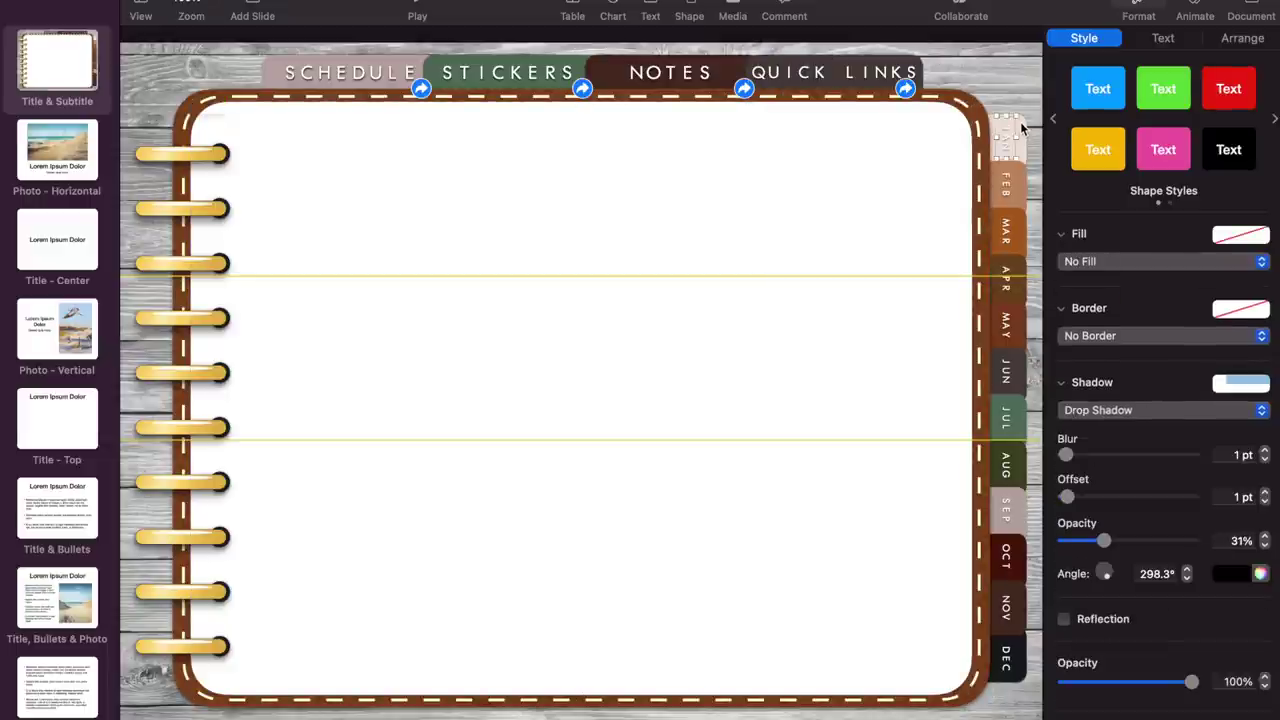
pyautogui.click(1020, 121)
pyautogui.rightClick(1025, 122)
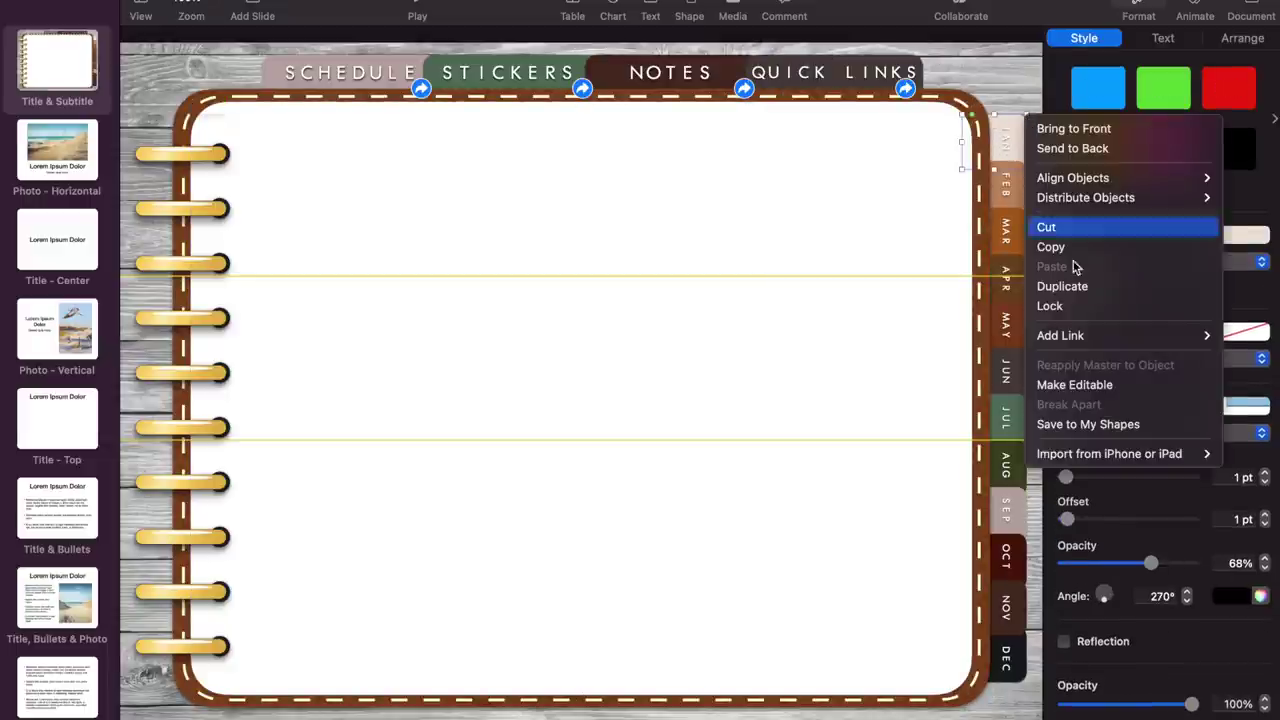
pyautogui.moveTo(1046, 340)
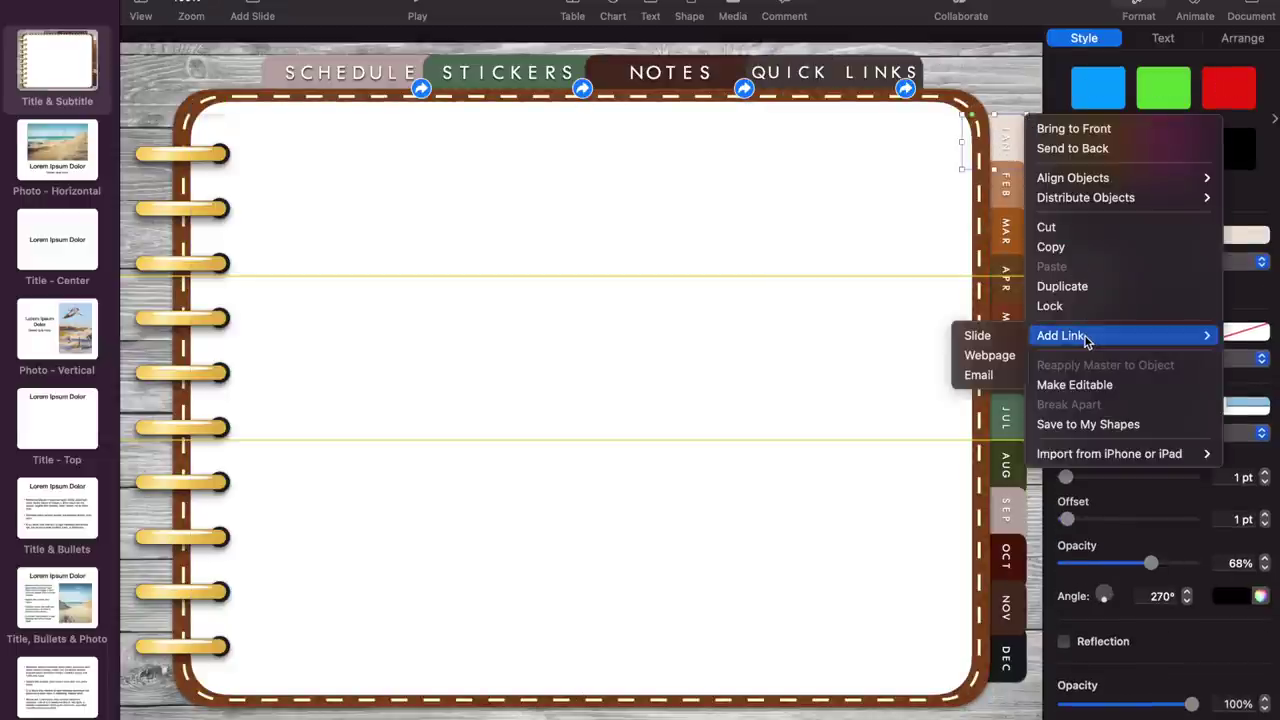
pyautogui.click(1015, 337)
pyautogui.click(955, 291)
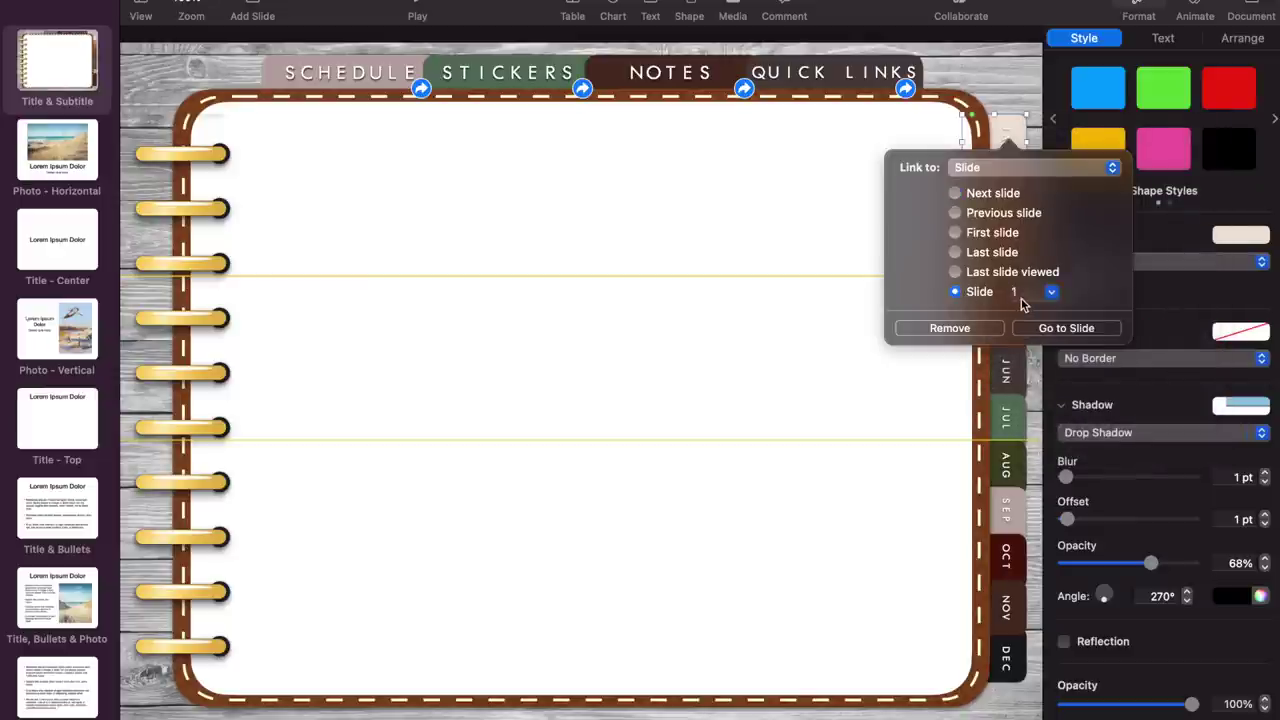
pyautogui.click(1020, 292)
pyautogui.press('Return')
# Link the FEB through JUL tab shapes on the master slide to their own consecutive slides, with JUL going to slide 12.
pyautogui.click(1009, 151)
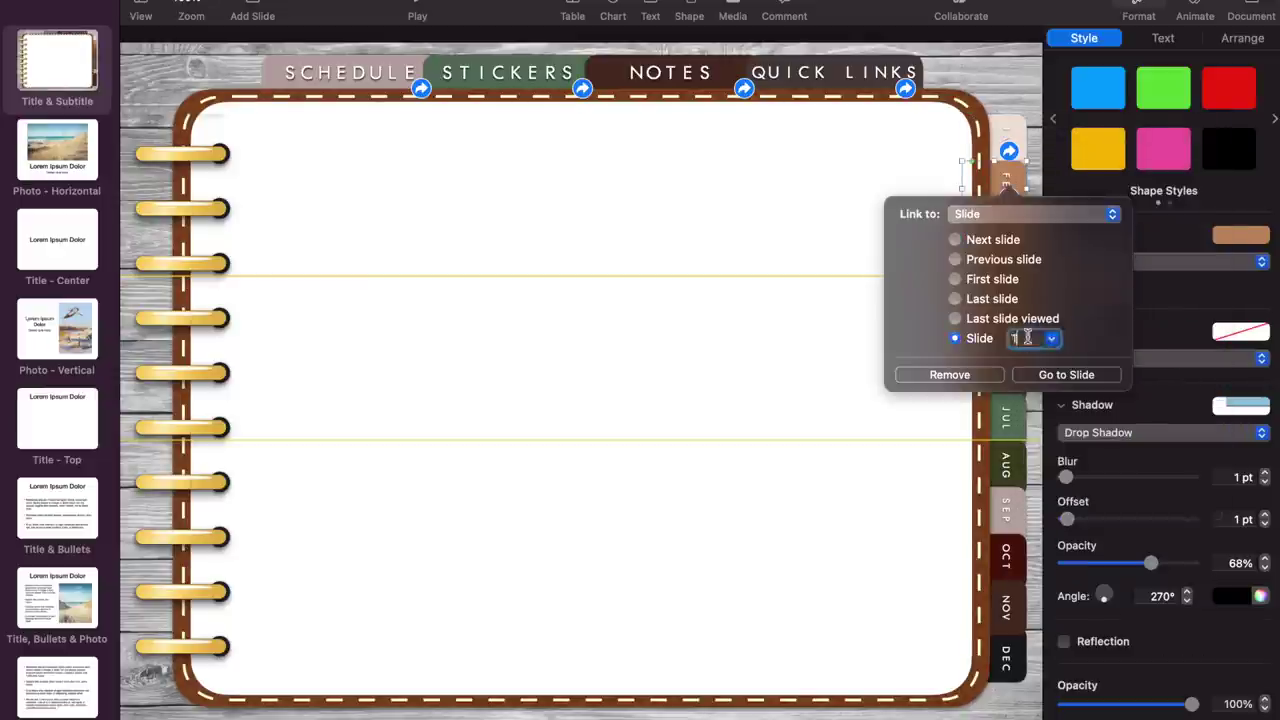
pyautogui.rightClick(1008, 282)
pyautogui.moveTo(1071, 431)
pyautogui.click(980, 429)
pyautogui.click(955, 211)
pyautogui.rightClick(1008, 322)
pyautogui.click(971, 531)
pyautogui.click(955, 254)
pyautogui.rightClick(1008, 362)
pyautogui.moveTo(1063, 580)
pyautogui.click(965, 580)
pyautogui.click(1023, 415)
pyautogui.press('super+k')
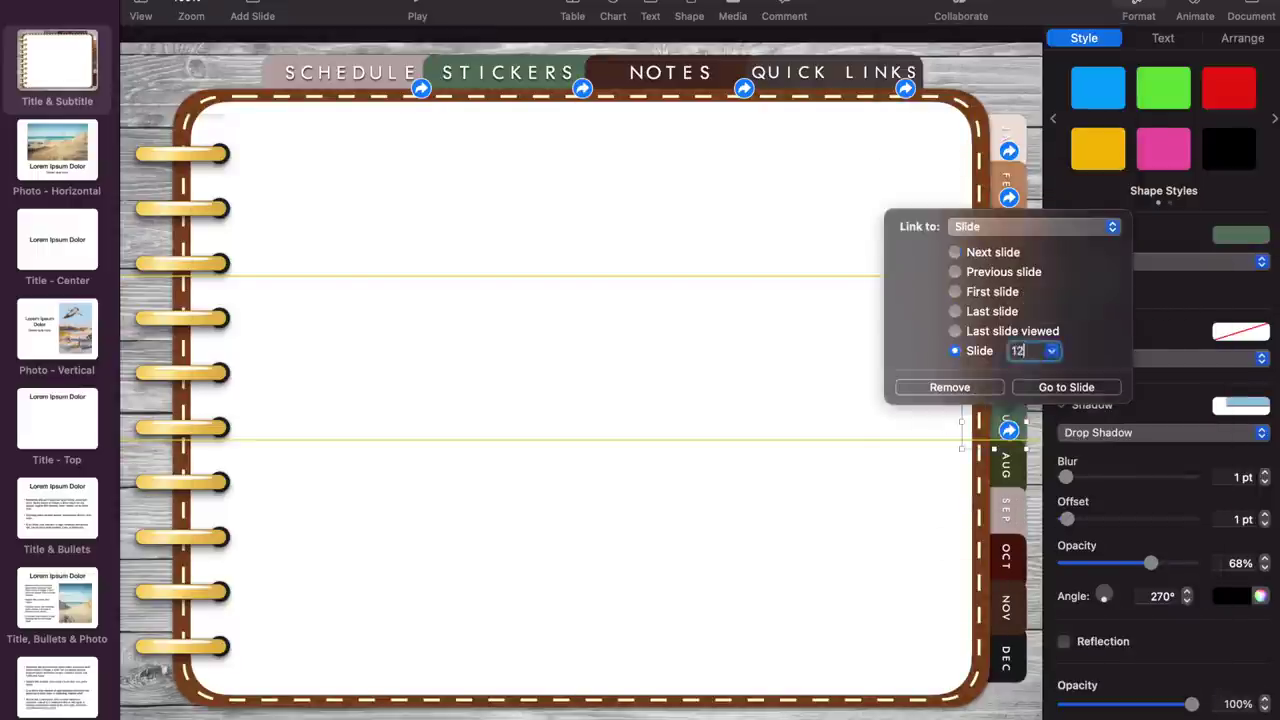
# Link the AUG through DEC tab shapes on the master slide to their own consecutive slides, with DEC going to slide 17.
pyautogui.rightClick(1020, 505)
pyautogui.moveTo(1080, 646)
pyautogui.click(1010, 640)
pyautogui.rightClick(1022, 624)
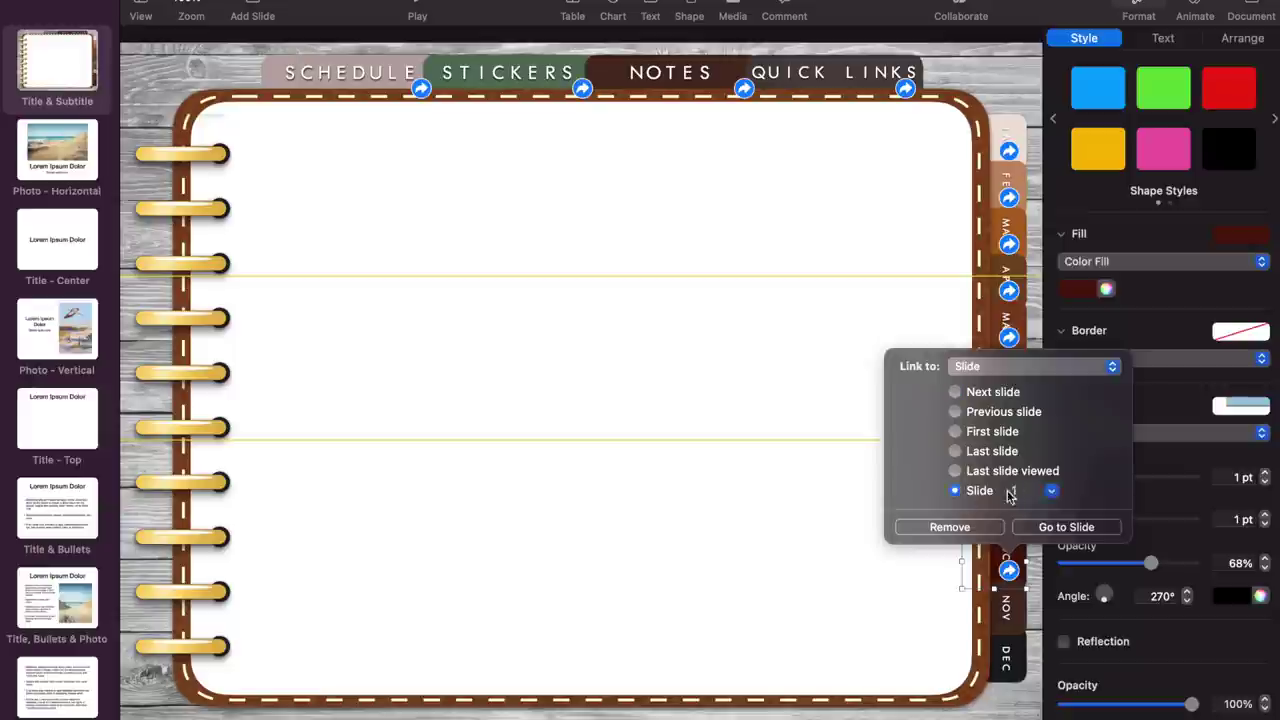
pyautogui.click(1066, 528)
pyautogui.click(1097, 449)
pyautogui.rightClick(1008, 655)
pyautogui.click(1022, 672)
pyautogui.click(1010, 664)
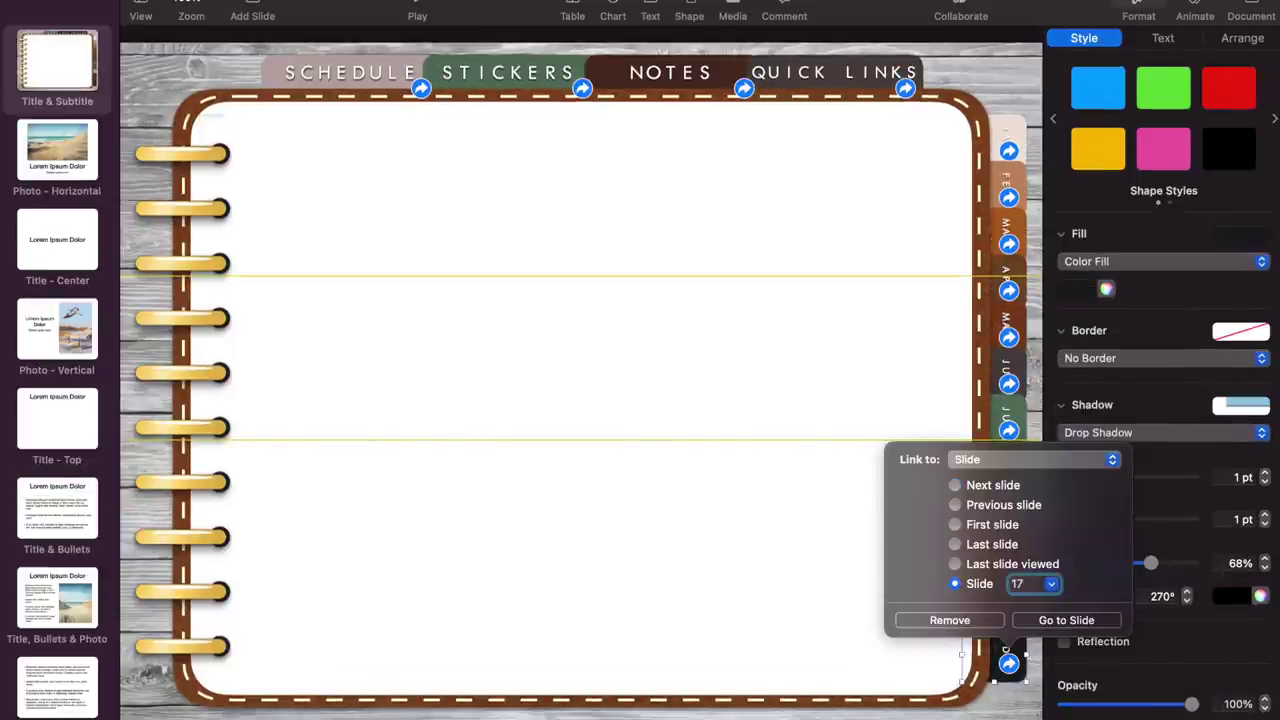
pyautogui.click(1008, 710)
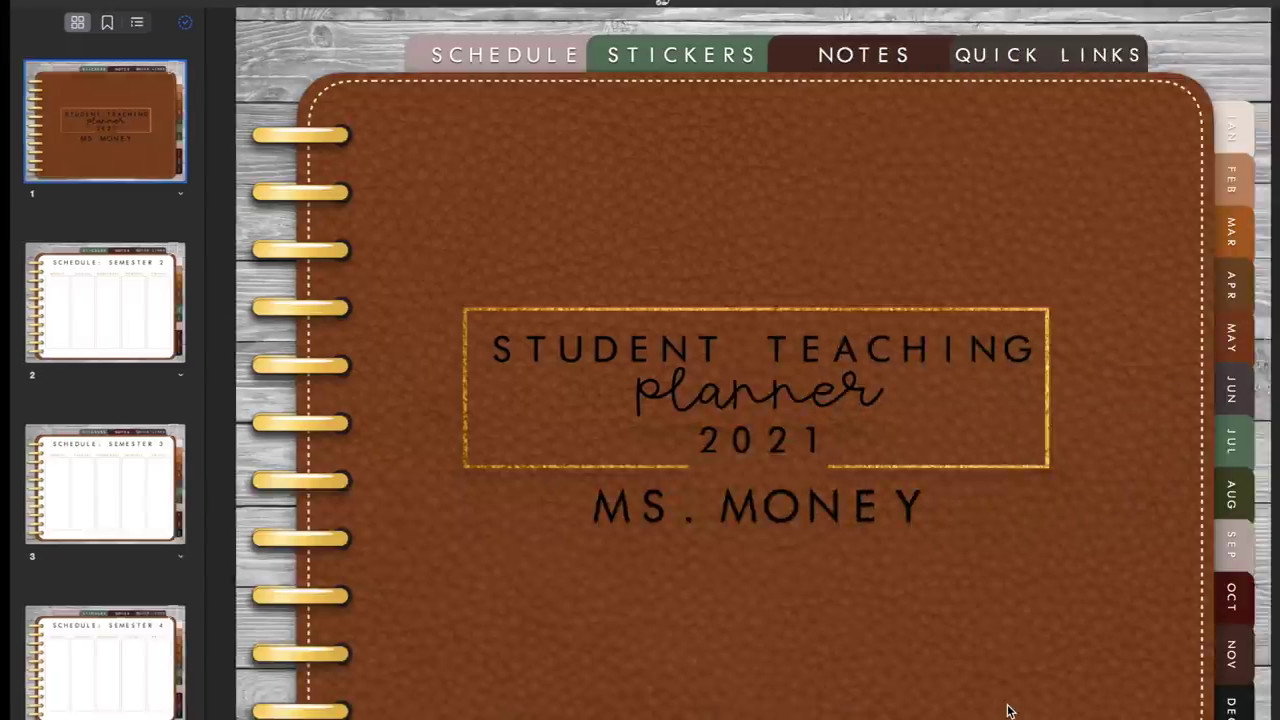
# Switch to the finished example planner and view its schedule page, trying the SCHEDULE and STICKERS tabs.
pyautogui.click(416, 66)
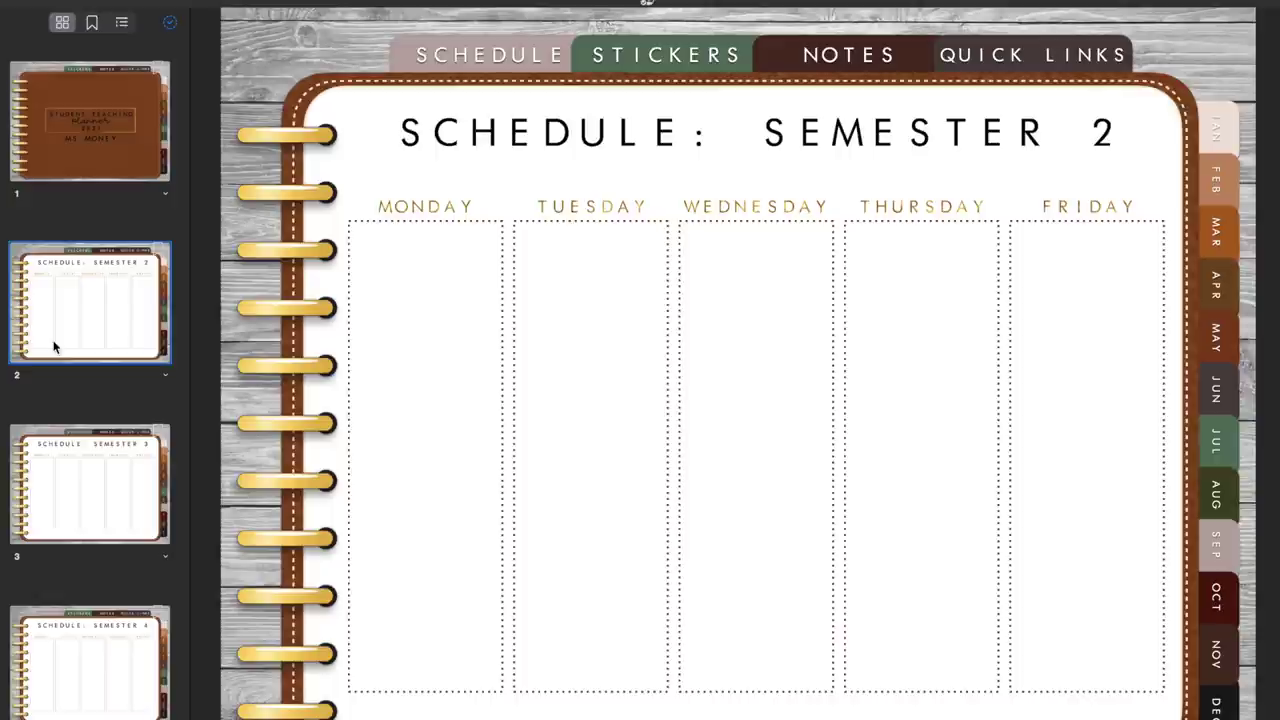
pyautogui.click(636, 54)
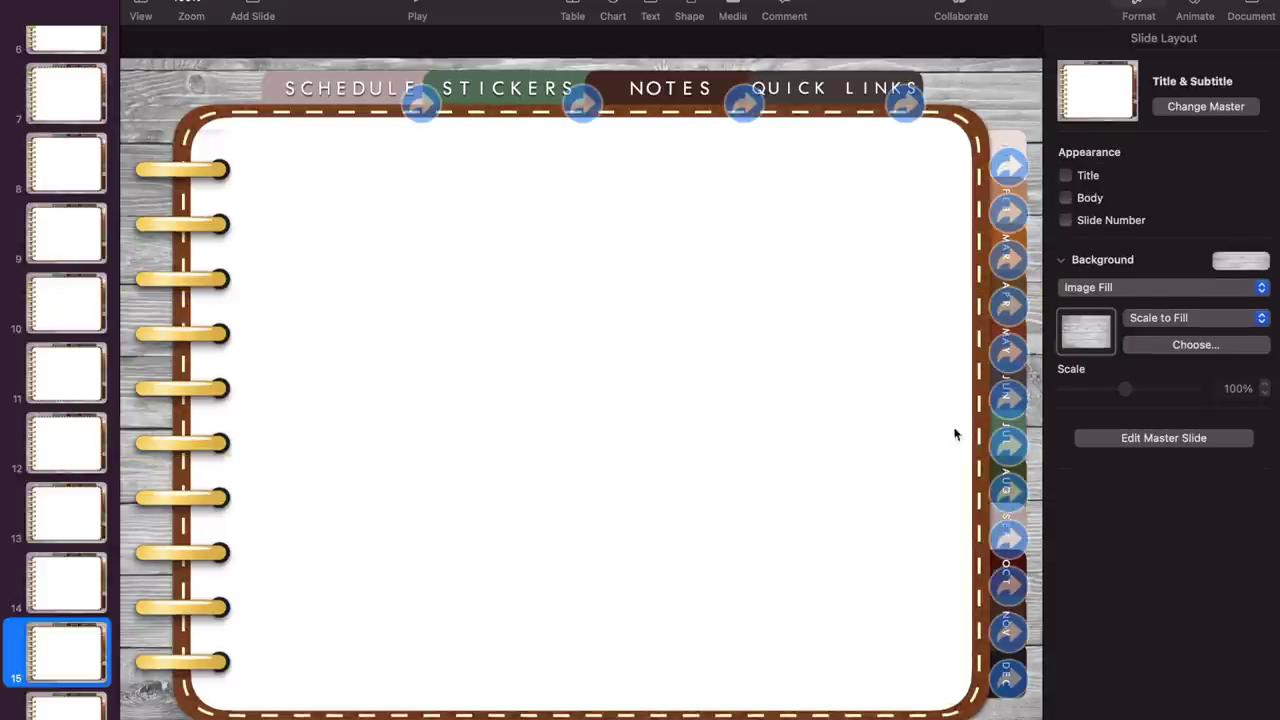
# Return to the Keynote deck and open the cover on slide 1.
pyautogui.scroll(5, 94, 428)
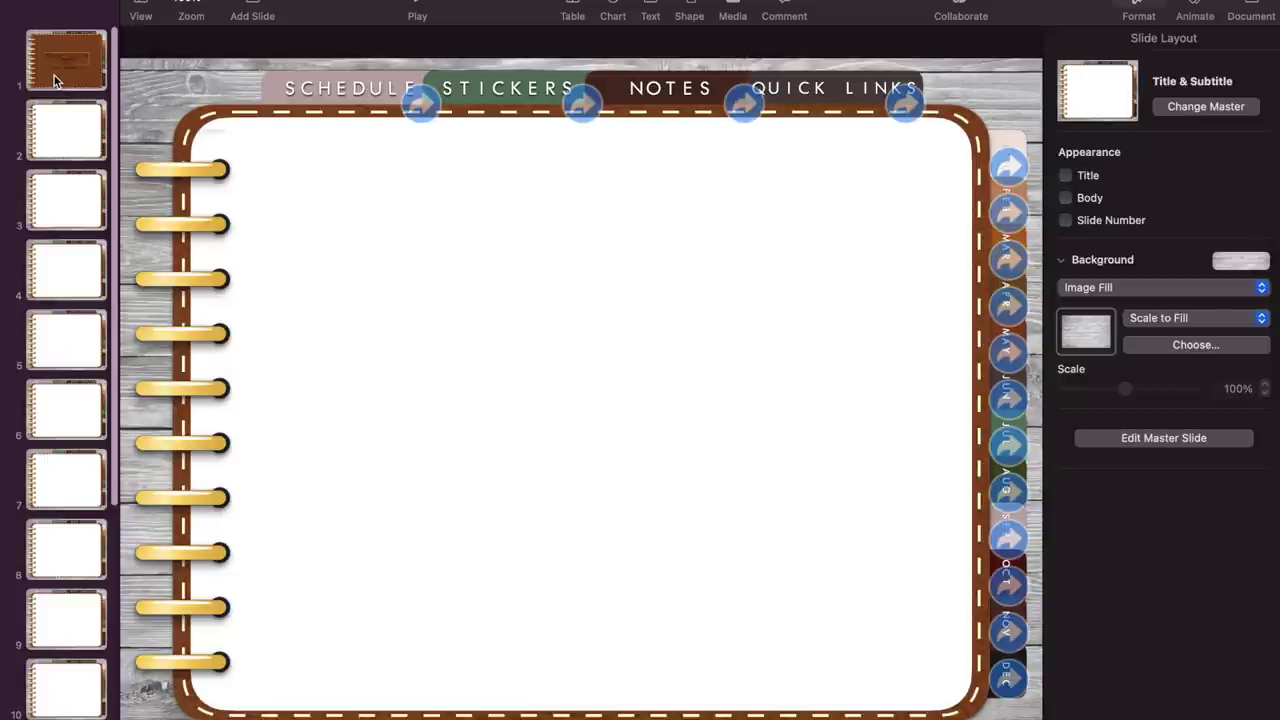
pyautogui.click(55, 81)
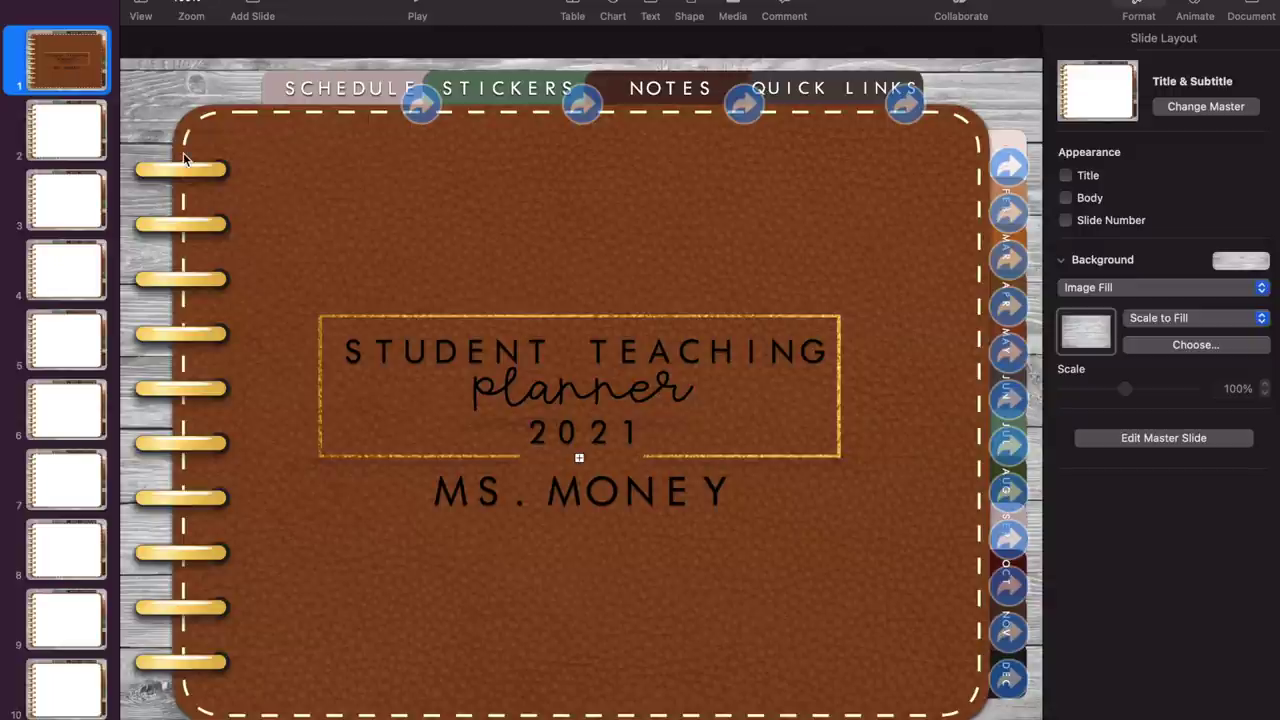
# Step through the deck from slide 1 to slide 17 to check each planner page and its tab links.
pyautogui.press('Down')
pyautogui.press('Down')
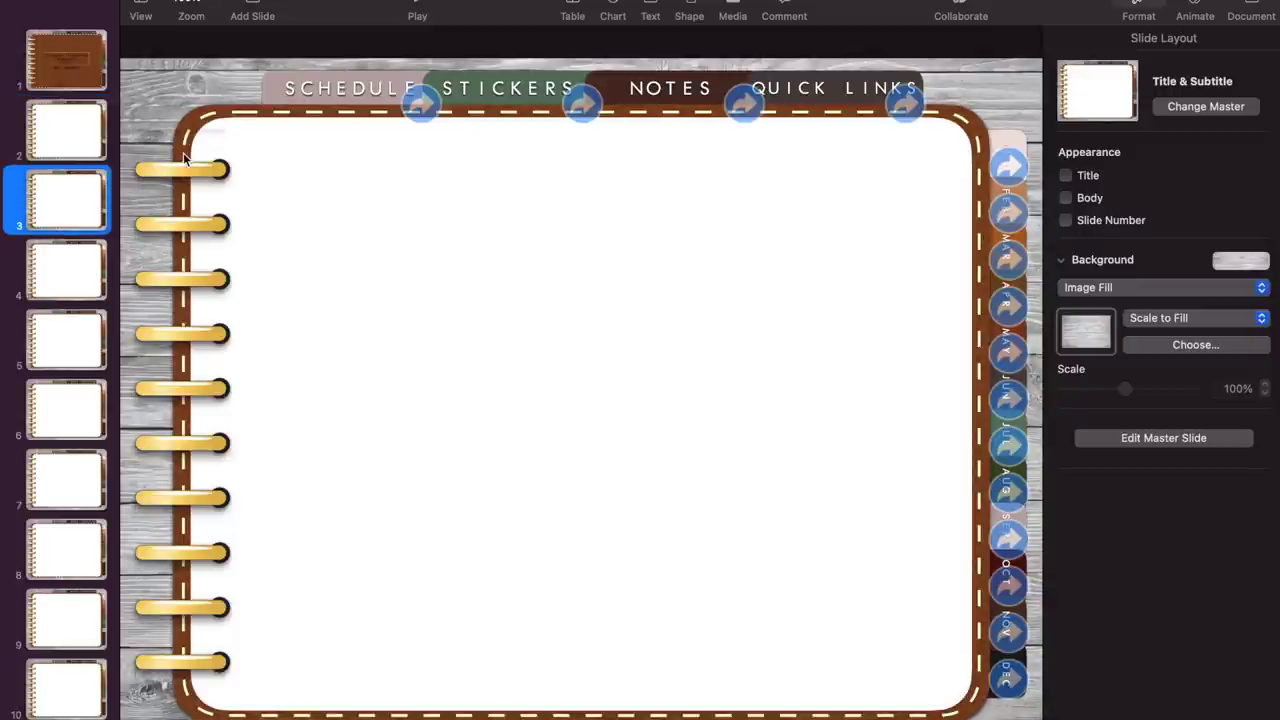
pyautogui.press('Down')
pyautogui.press('Down')
pyautogui.press('Down')
pyautogui.press('Down')
pyautogui.press('Down')
pyautogui.press('Down')
pyautogui.press('Down')
pyautogui.press('Down')
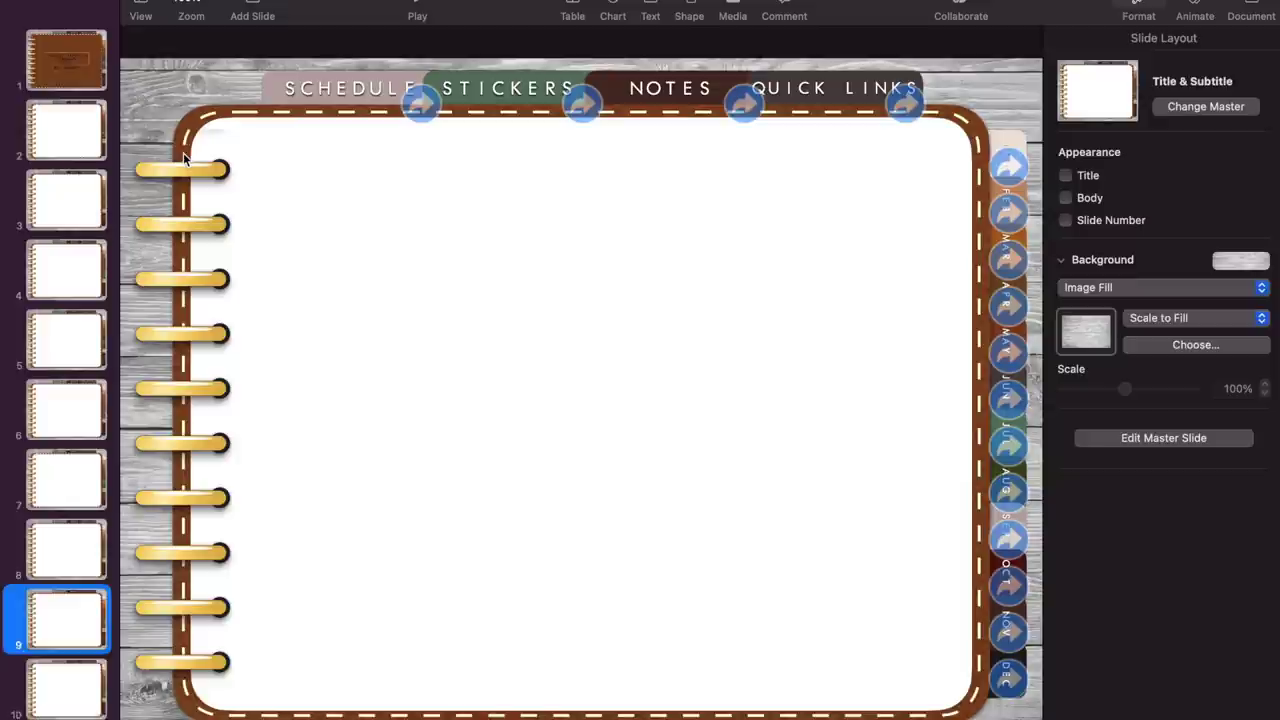
pyautogui.press('Down')
pyautogui.press('Down')
pyautogui.press('Down')
pyautogui.press('Down')
pyautogui.press('Down')
pyautogui.press('Down')
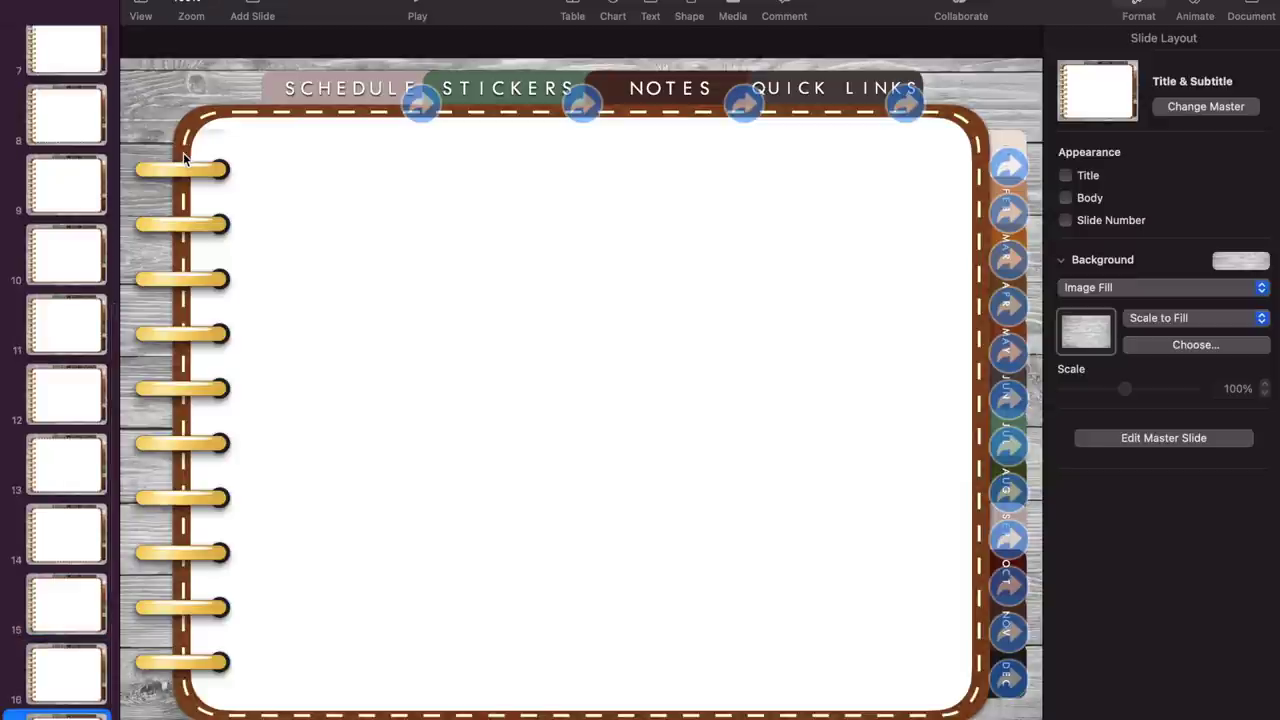
pyautogui.scroll(10, 55, 50)
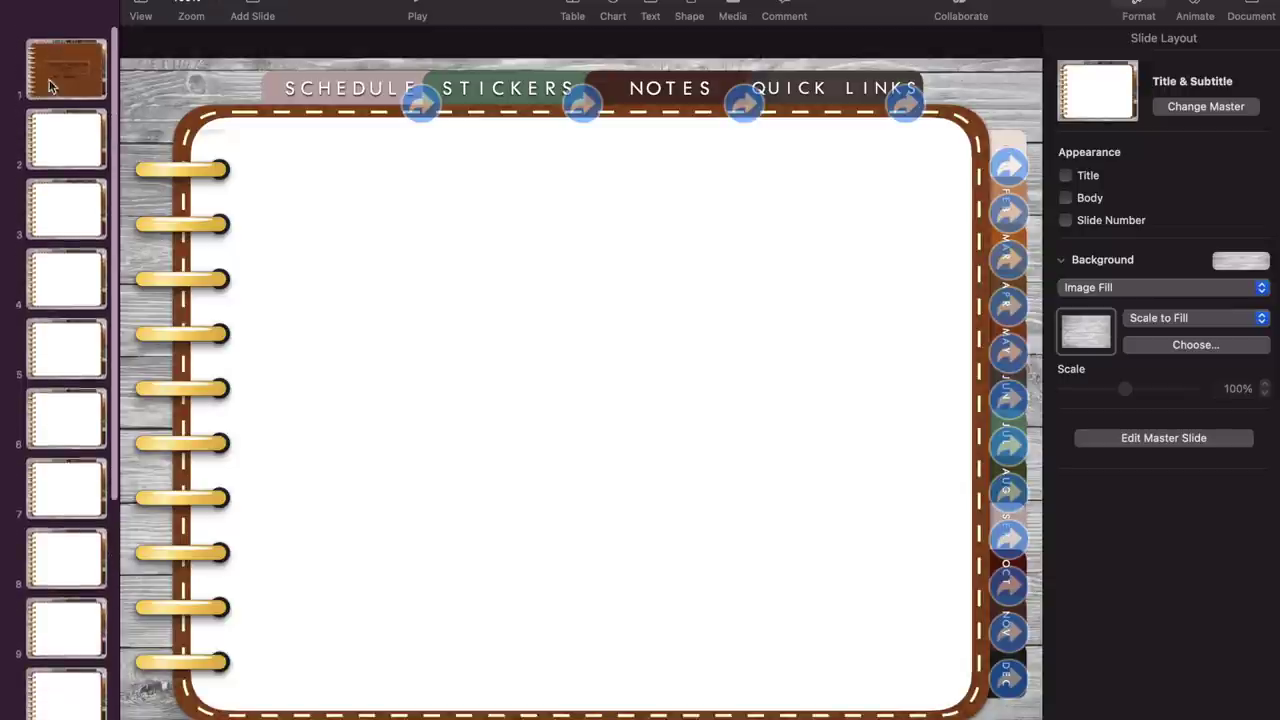
# Add a text box reading "schedule" to the page on slide 2.
pyautogui.click(55, 140)
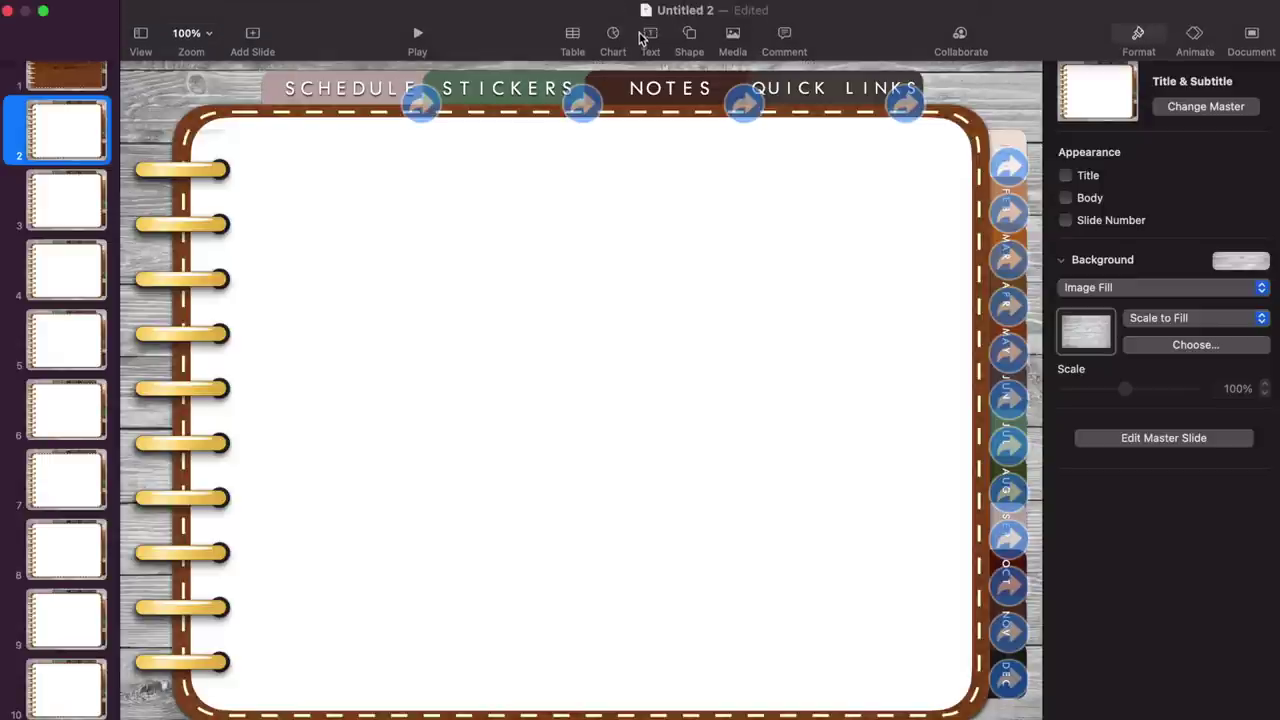
pyautogui.click(651, 38)
pyautogui.click(592, 412)
pyautogui.doubleClick(590, 412)
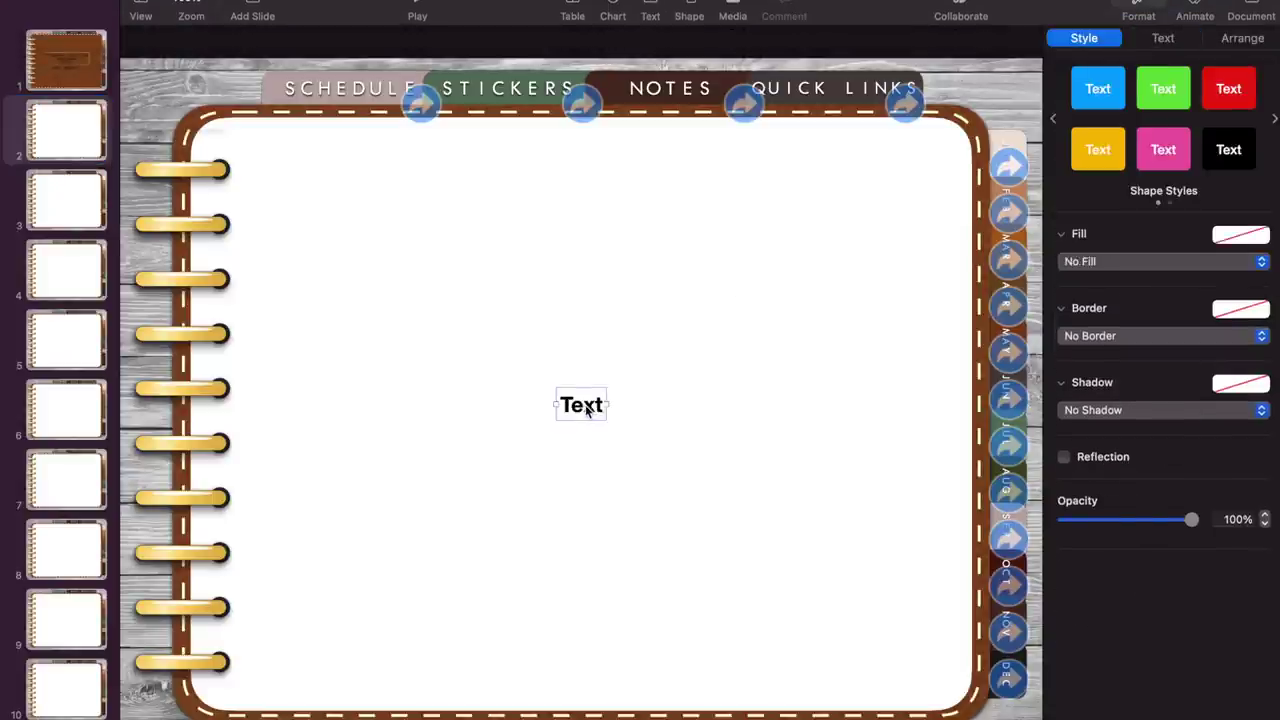
pyautogui.write('schedu')
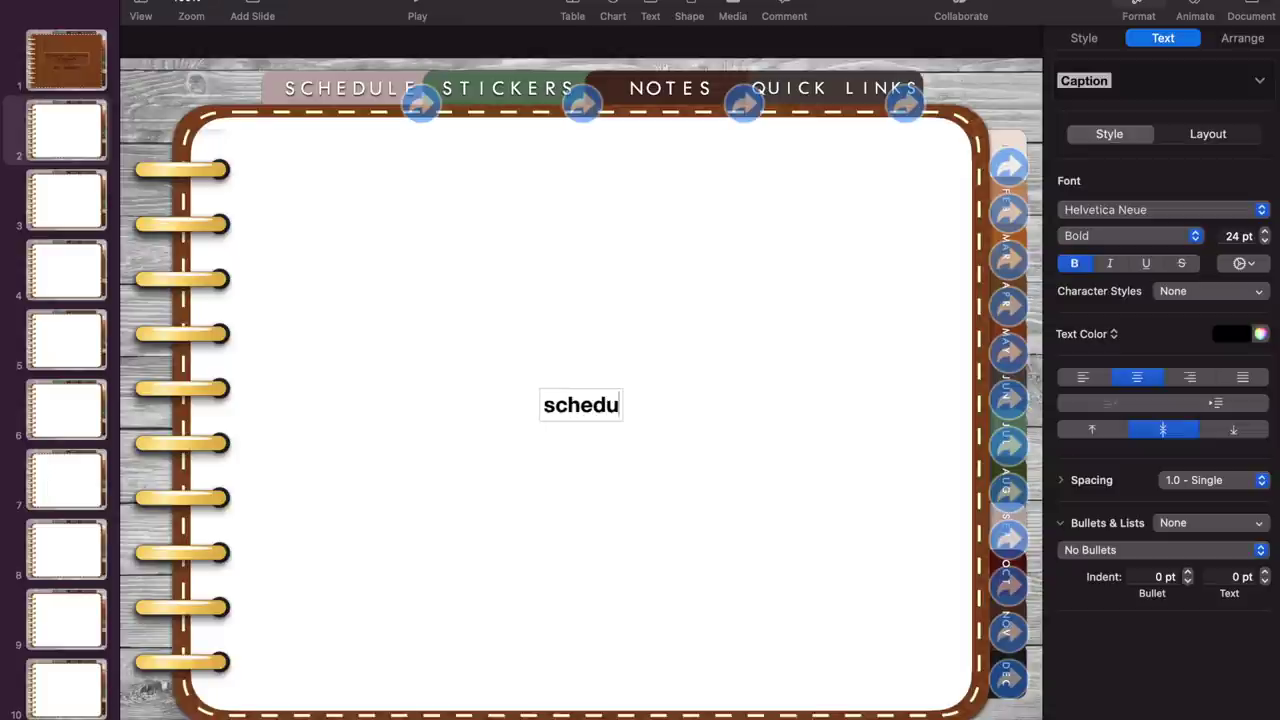
pyautogui.write('le')
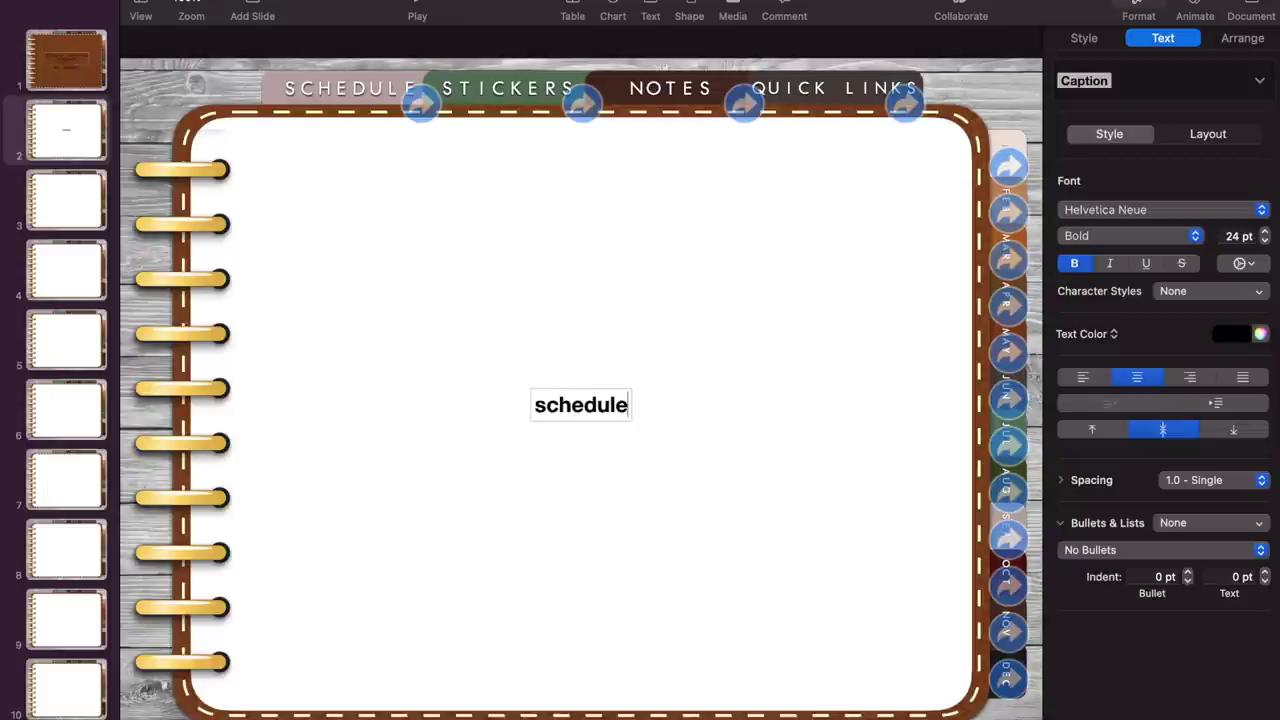
# Set the slide 2 text to the Futurist Fixed-width font and retype it in capitals as "SCHEDULE".
pyautogui.press('super+a')
pyautogui.click(1207, 218)
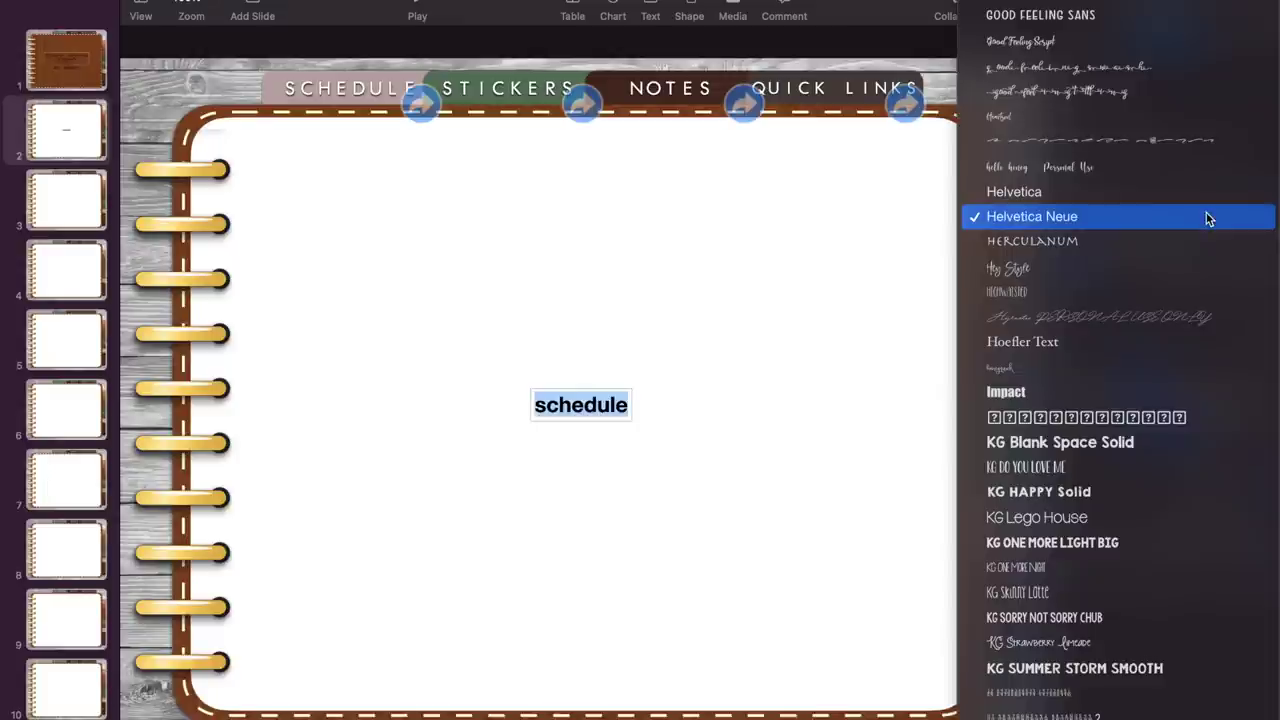
pyautogui.scroll(10, 1200, 212)
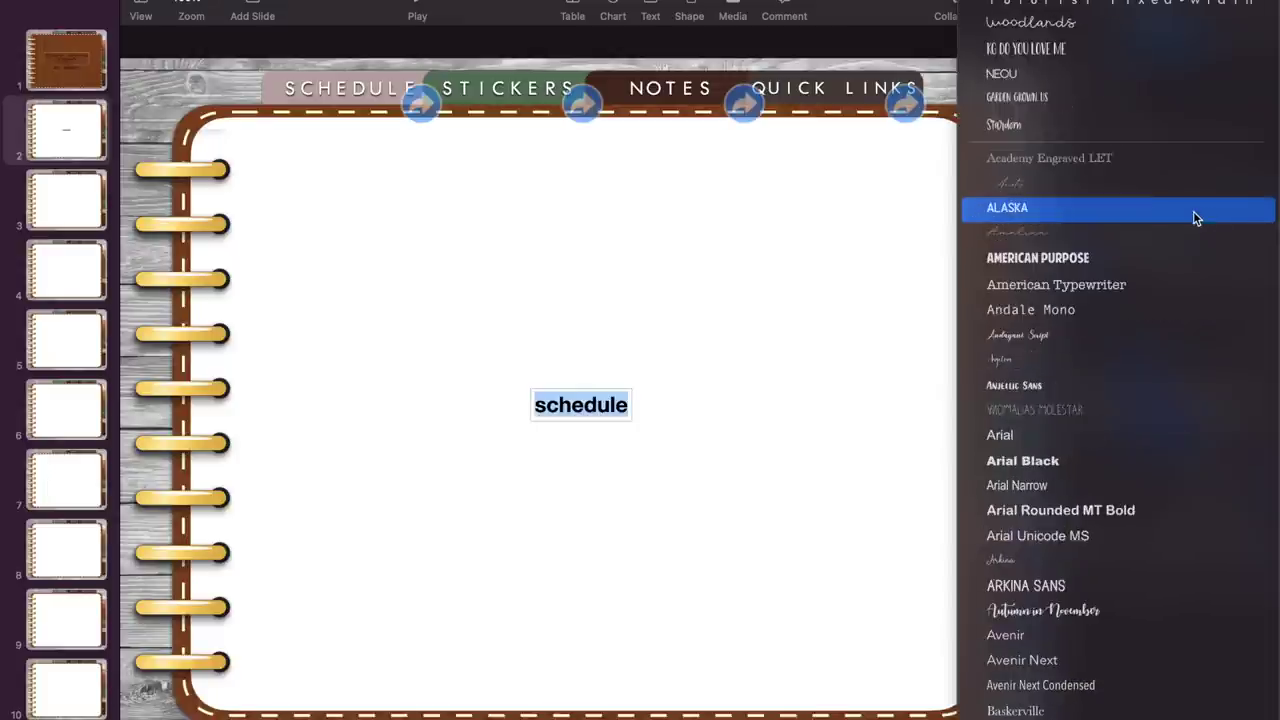
pyautogui.click(1150, 3)
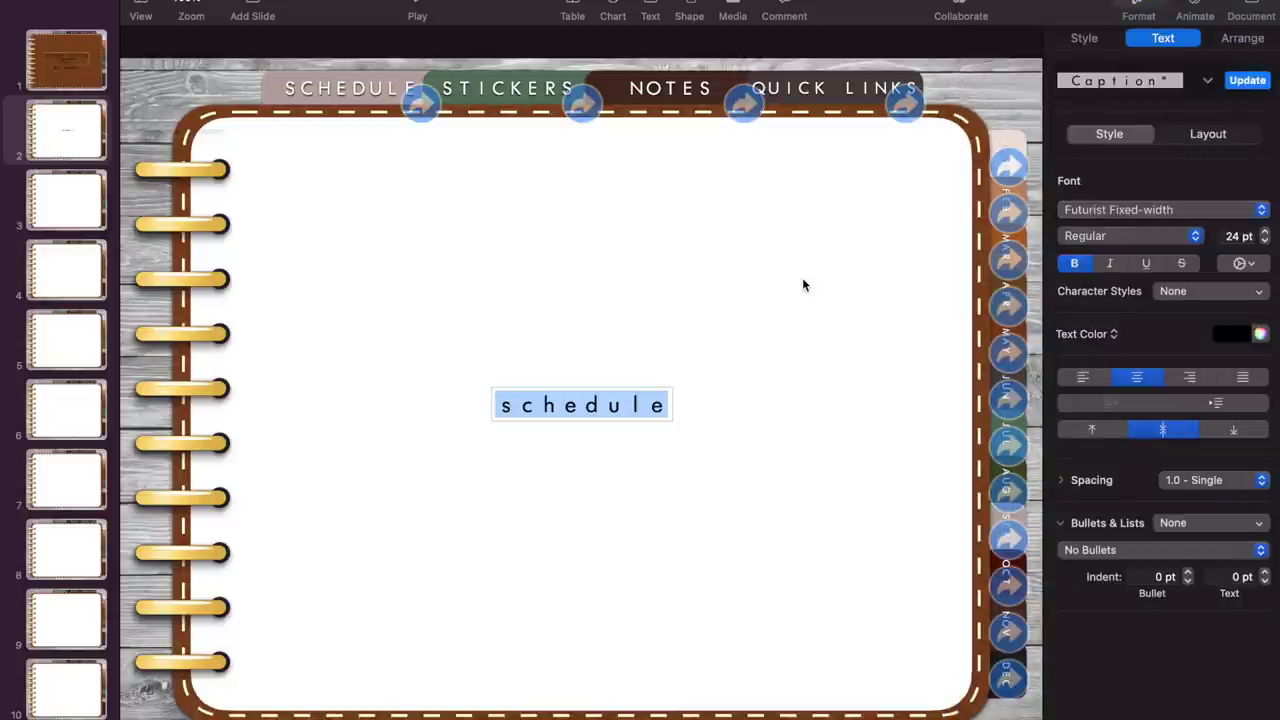
pyautogui.write('SCH')
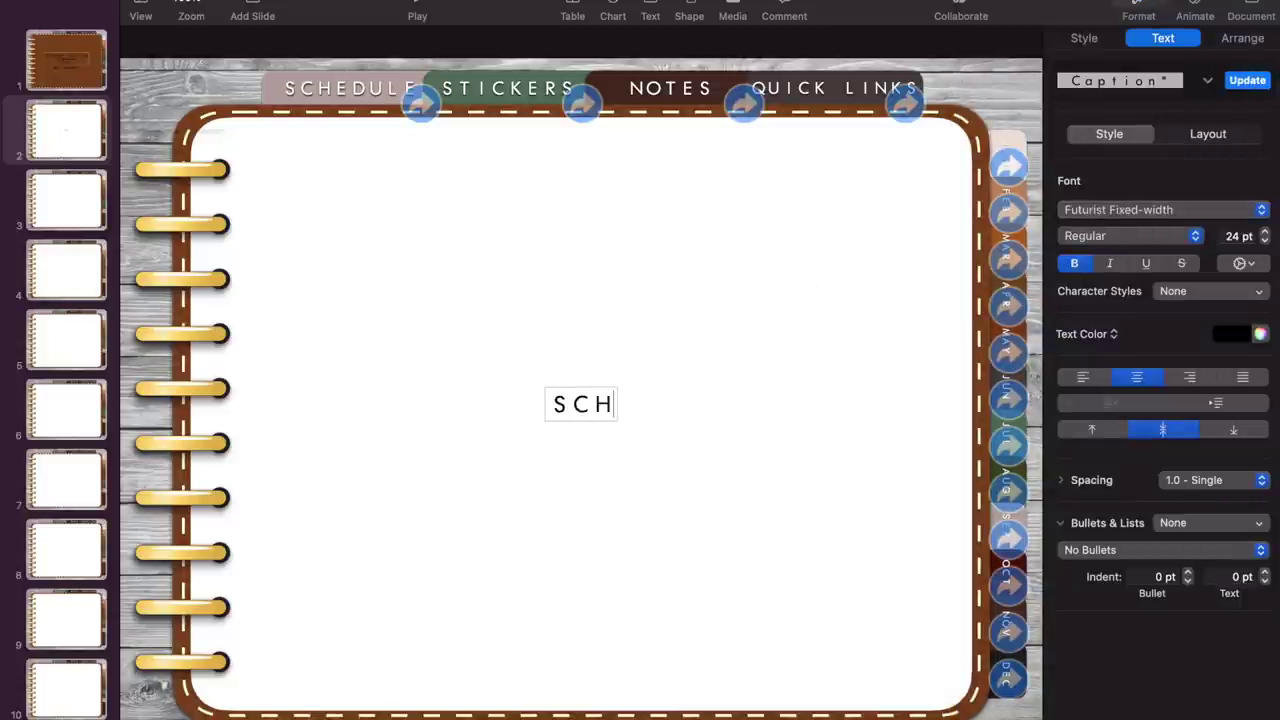
pyautogui.write('EDULE')
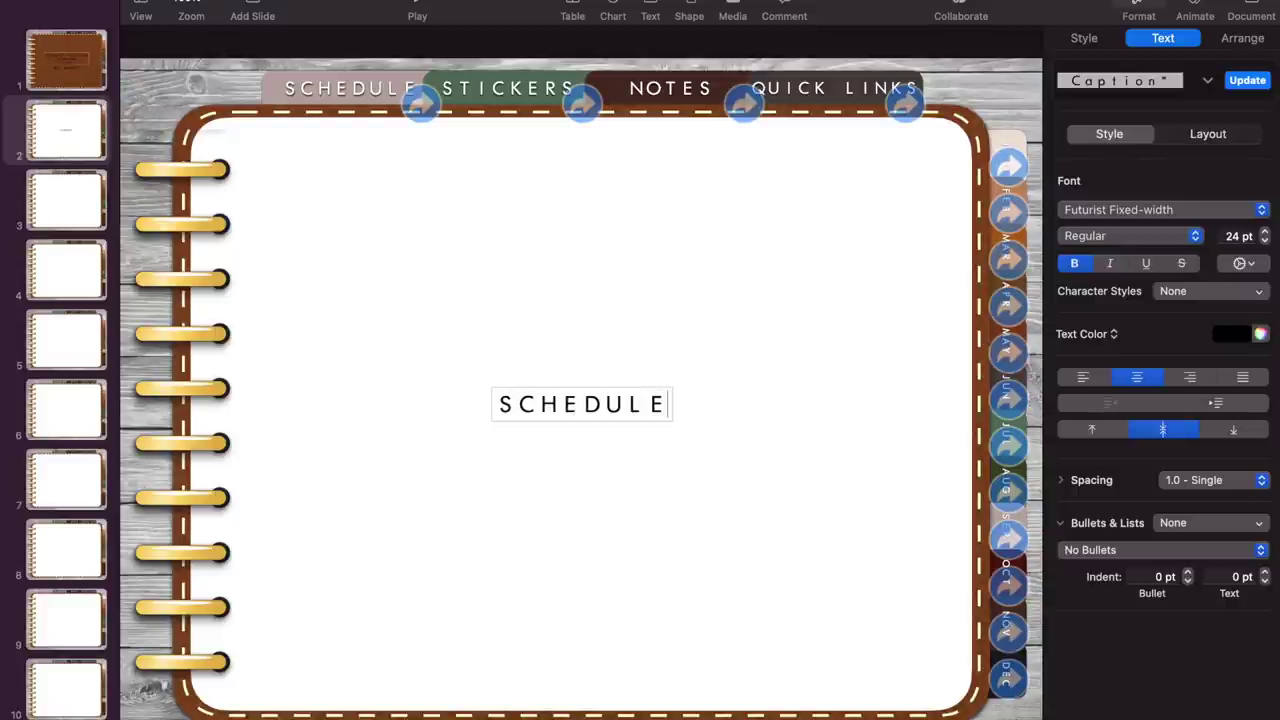
# Enlarge the SCHEDULE text, trying 60 pt and 45 pt before setting it to 35 pt.
pyautogui.press('super+a')
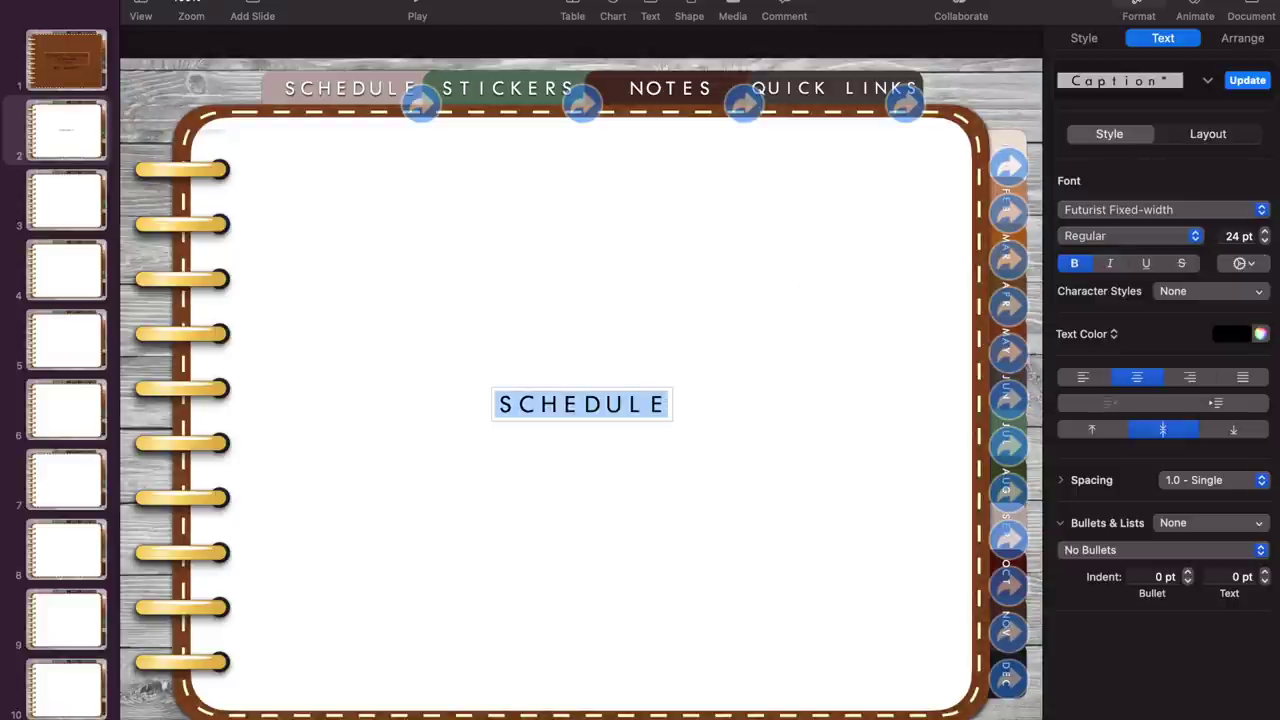
pyautogui.click(1238, 236)
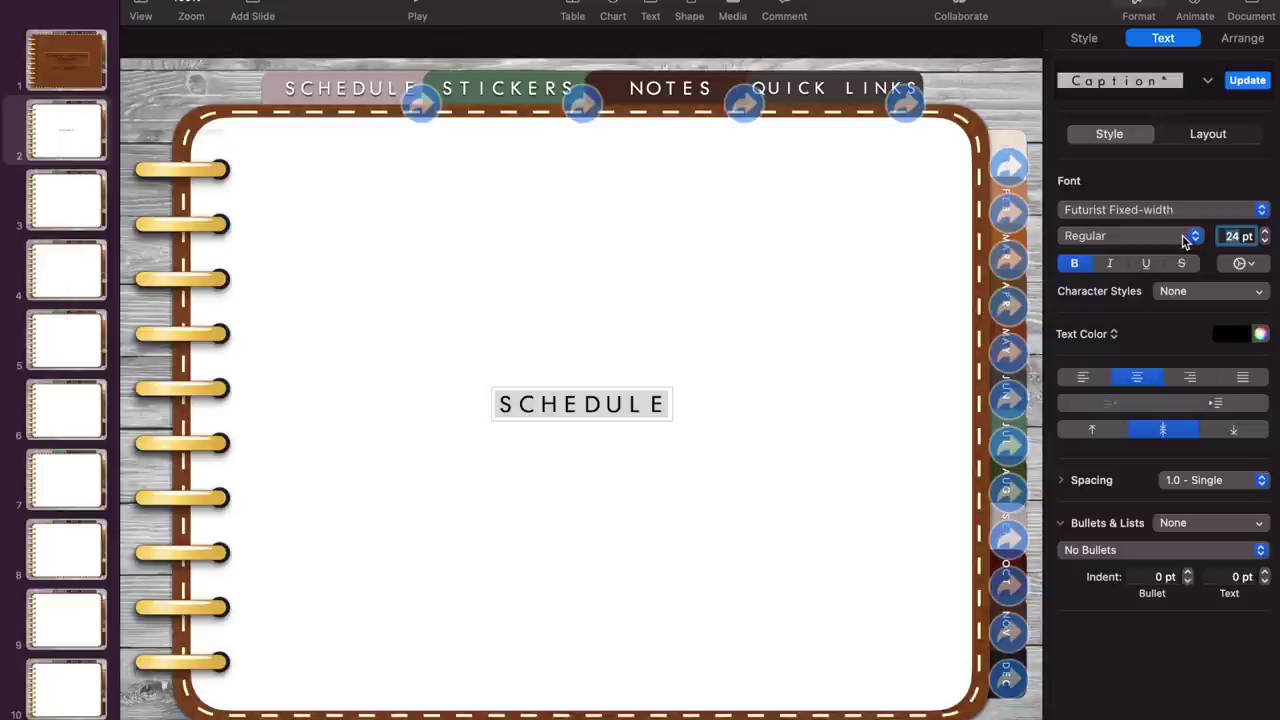
pyautogui.write('60')
pyautogui.press('Return')
pyautogui.write('45')
pyautogui.press('Return')
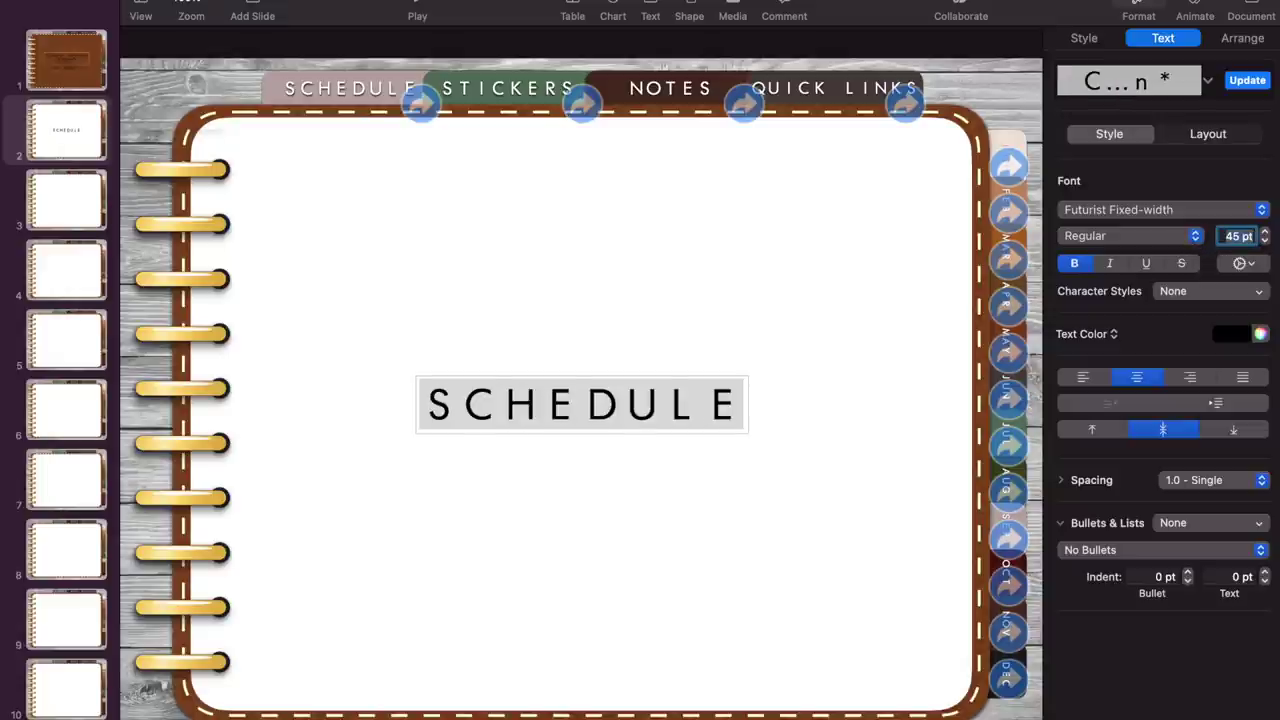
pyautogui.write('35')
pyautogui.press('Return')
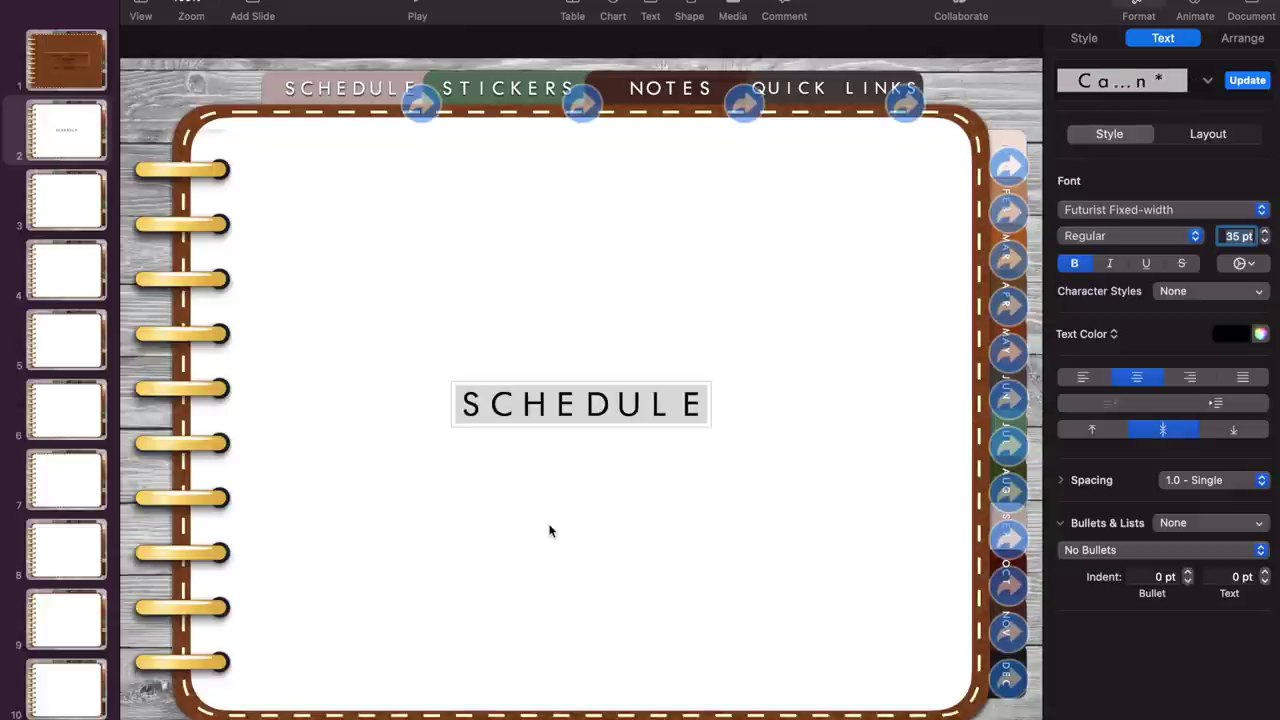
# Move the title to the top centre of the planner page and extend it to read "SCHEDULE: SEMESTER 2".
pyautogui.click(563, 404)
pyautogui.moveTo(563, 404); pyautogui.dragTo(566, 151)
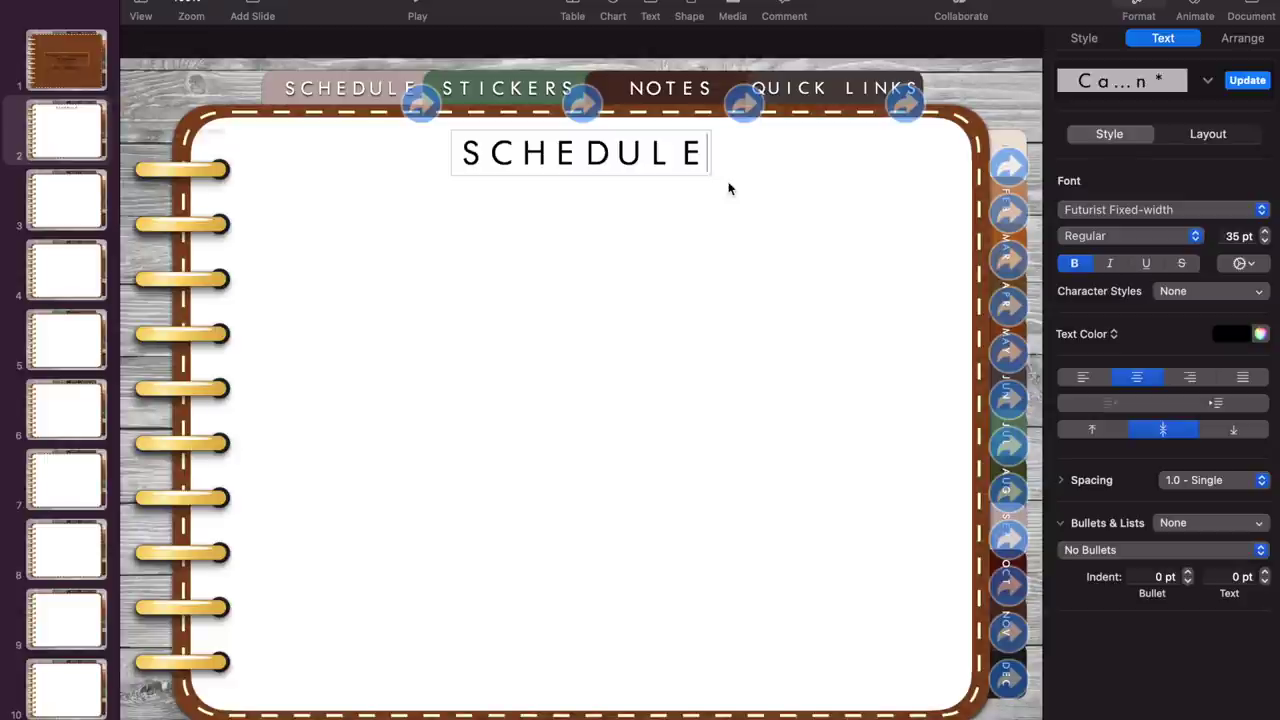
pyautogui.write(': S')
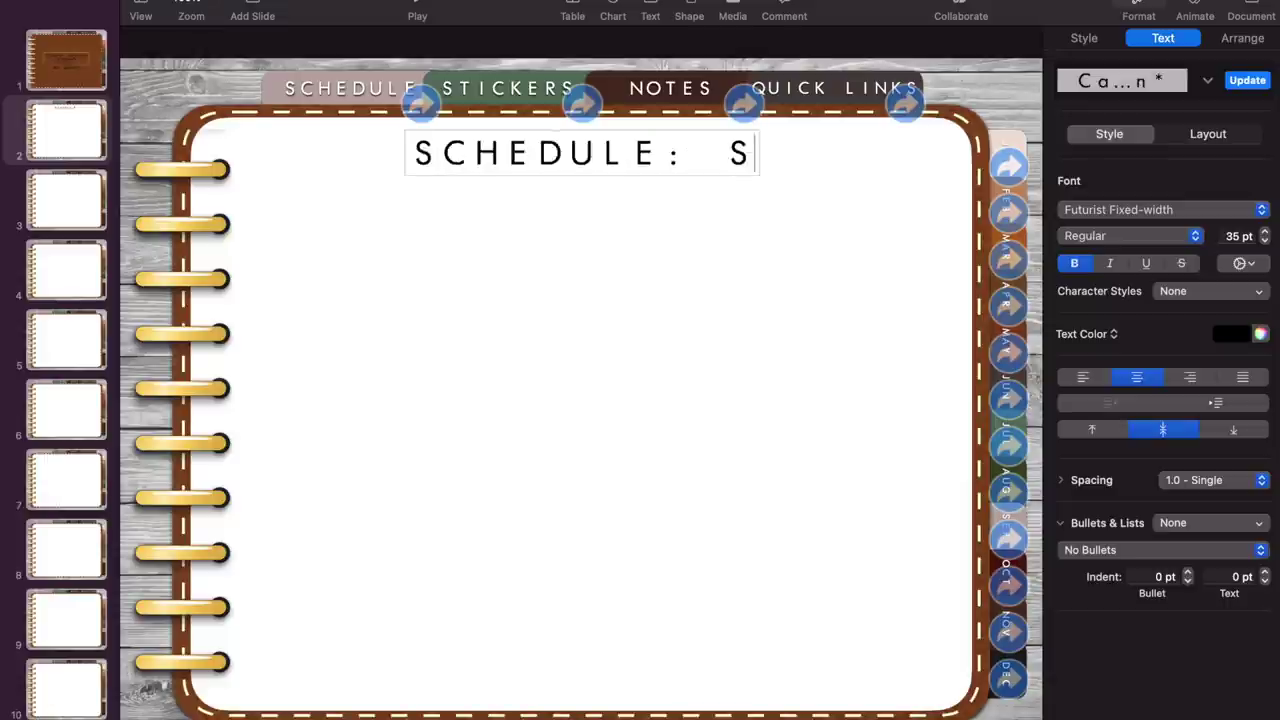
pyautogui.write('EMESTER')
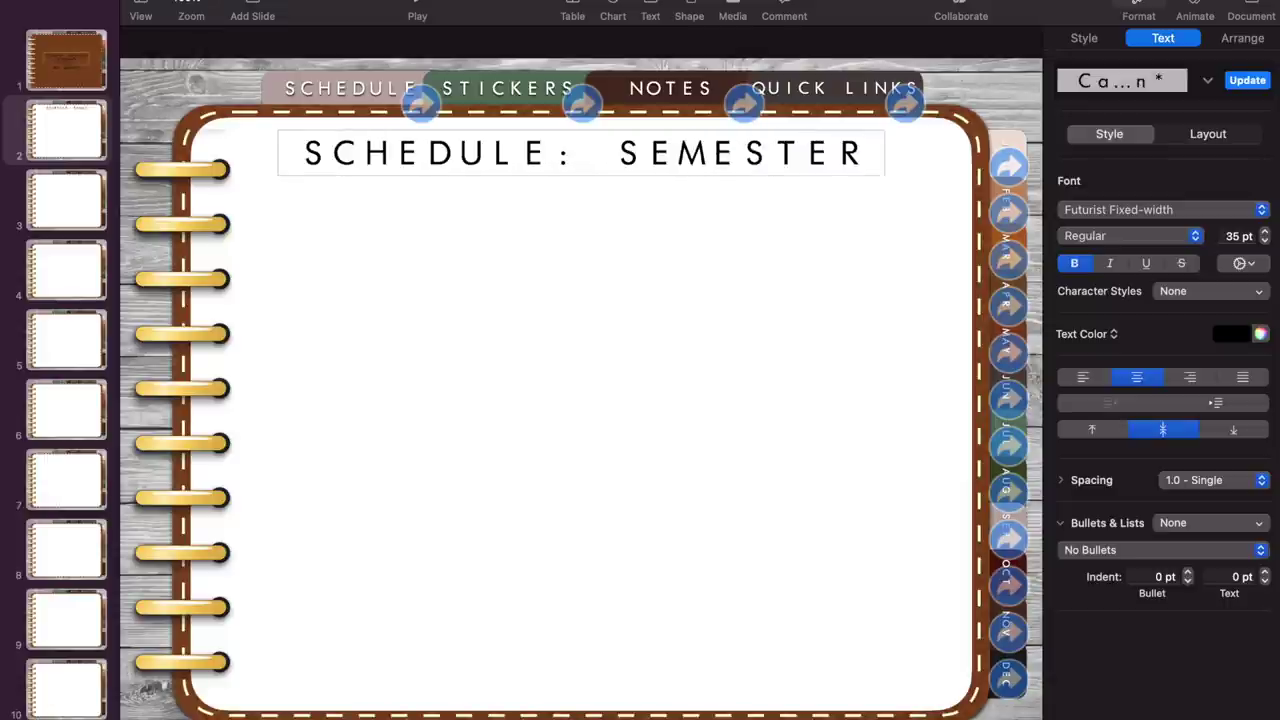
pyautogui.write(' 2')
pyautogui.click(758, 322)
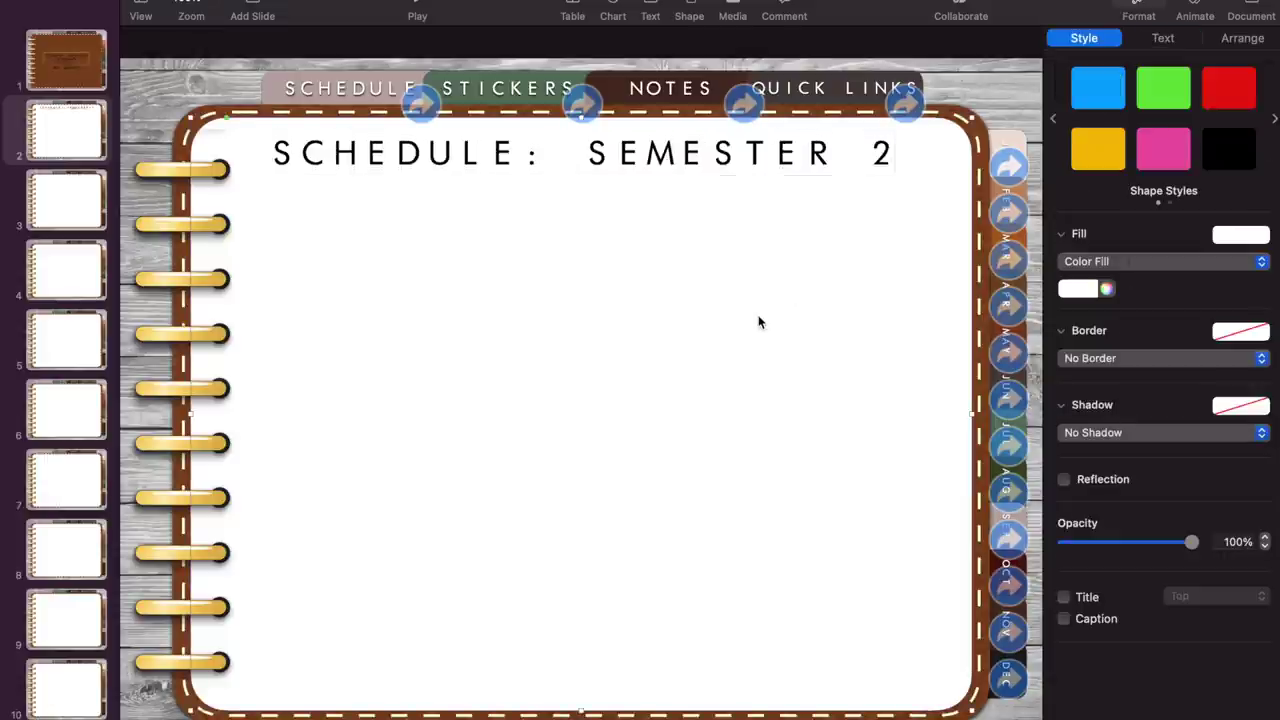
pyautogui.click(592, 160)
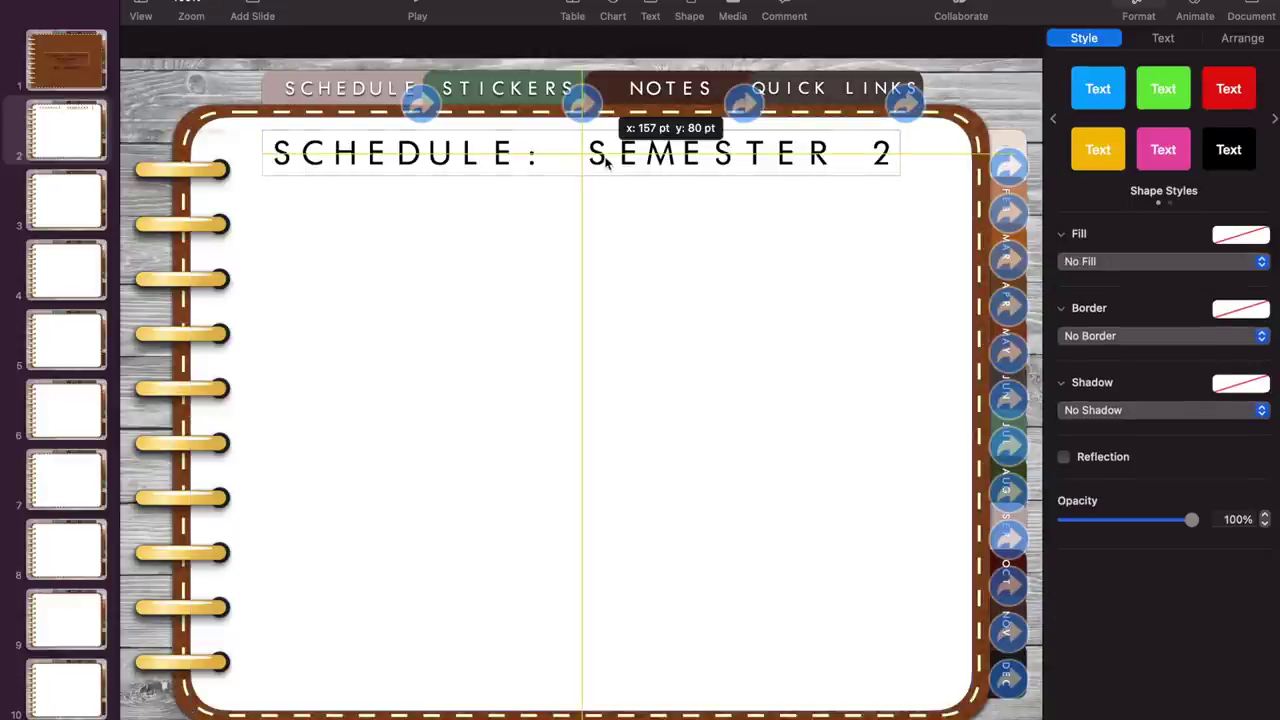
pyautogui.click(662, 346)
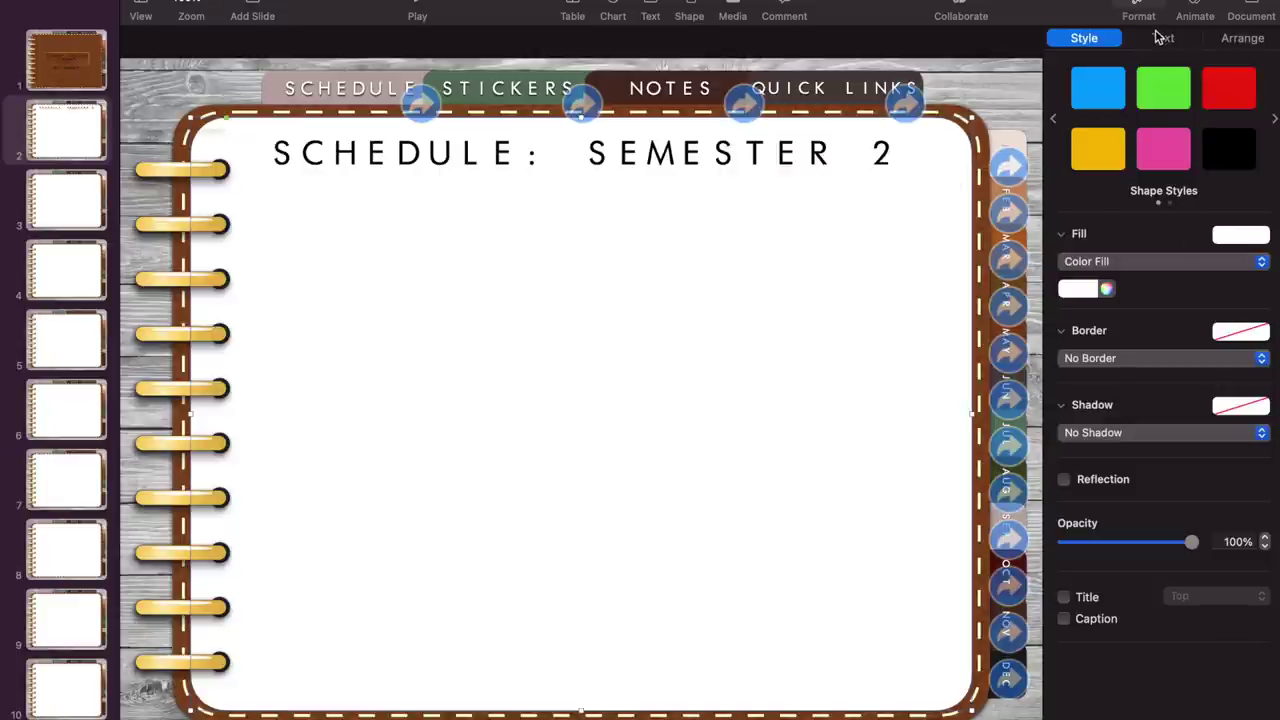
# Insert a square shape and stretch it into a tall rectangular column below the title, along the page's ring-bound side.
pyautogui.click(651, 10)
pyautogui.press('BackSpace')
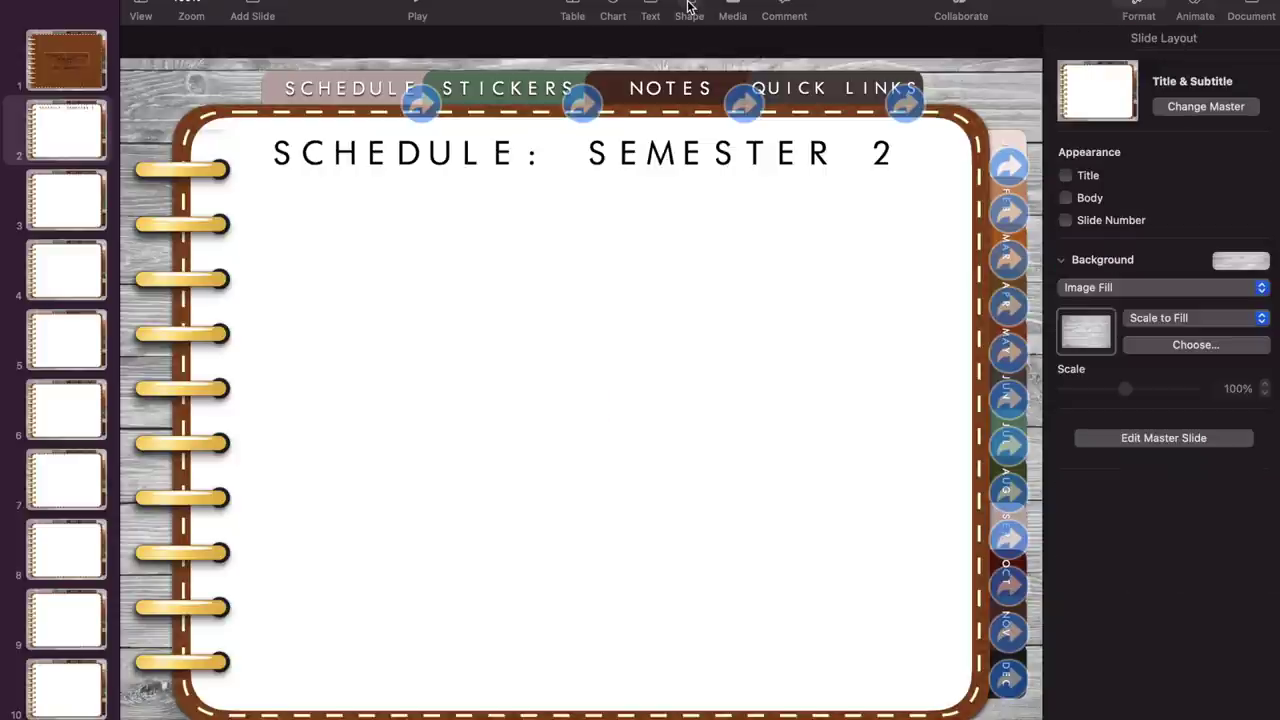
pyautogui.click(688, 8)
pyautogui.click(675, 140)
pyautogui.moveTo(571, 437); pyautogui.dragTo(300, 661)
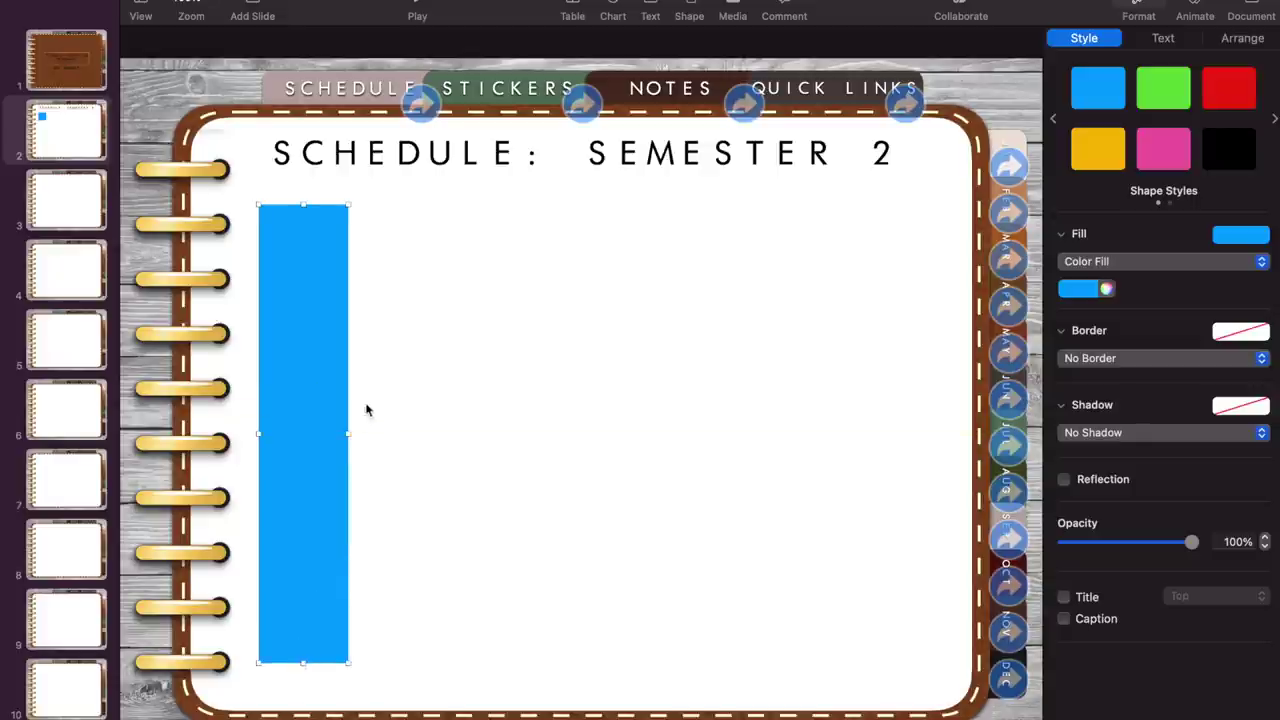
pyautogui.moveTo(348, 432); pyautogui.dragTo(421, 433)
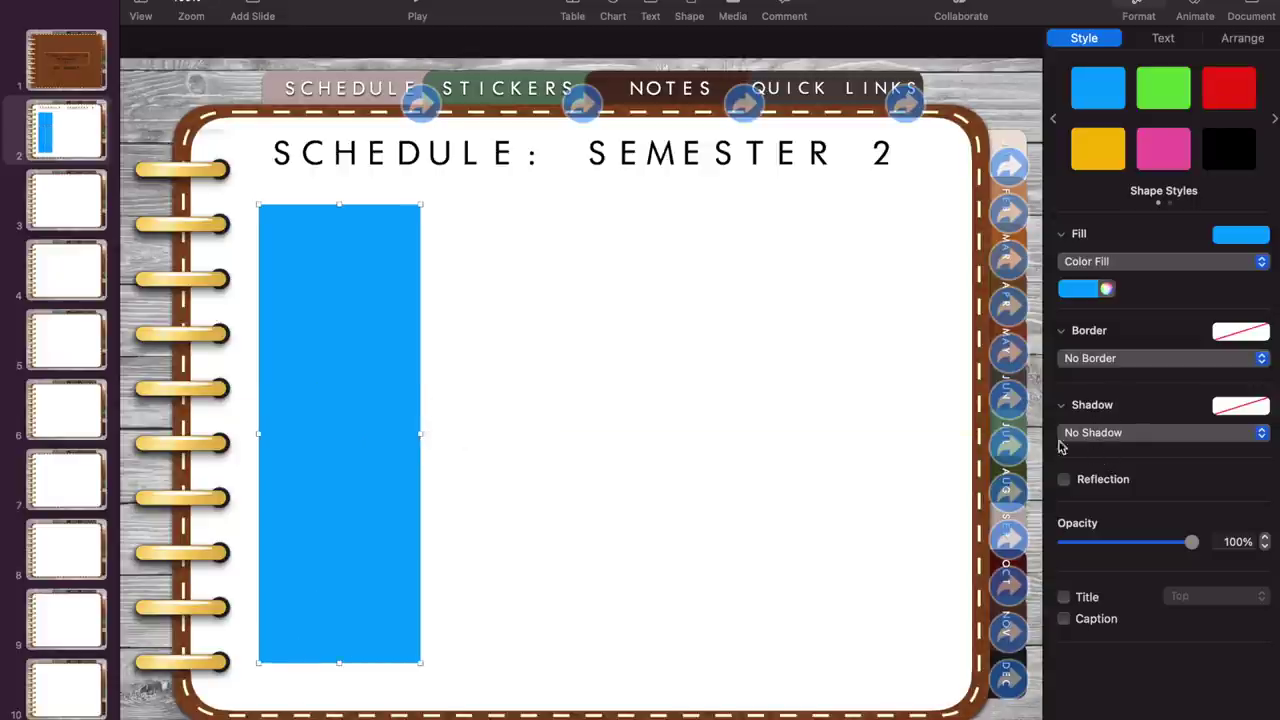
# Set the rectangle to No Fill and give it a Line border.
pyautogui.click(1106, 289)
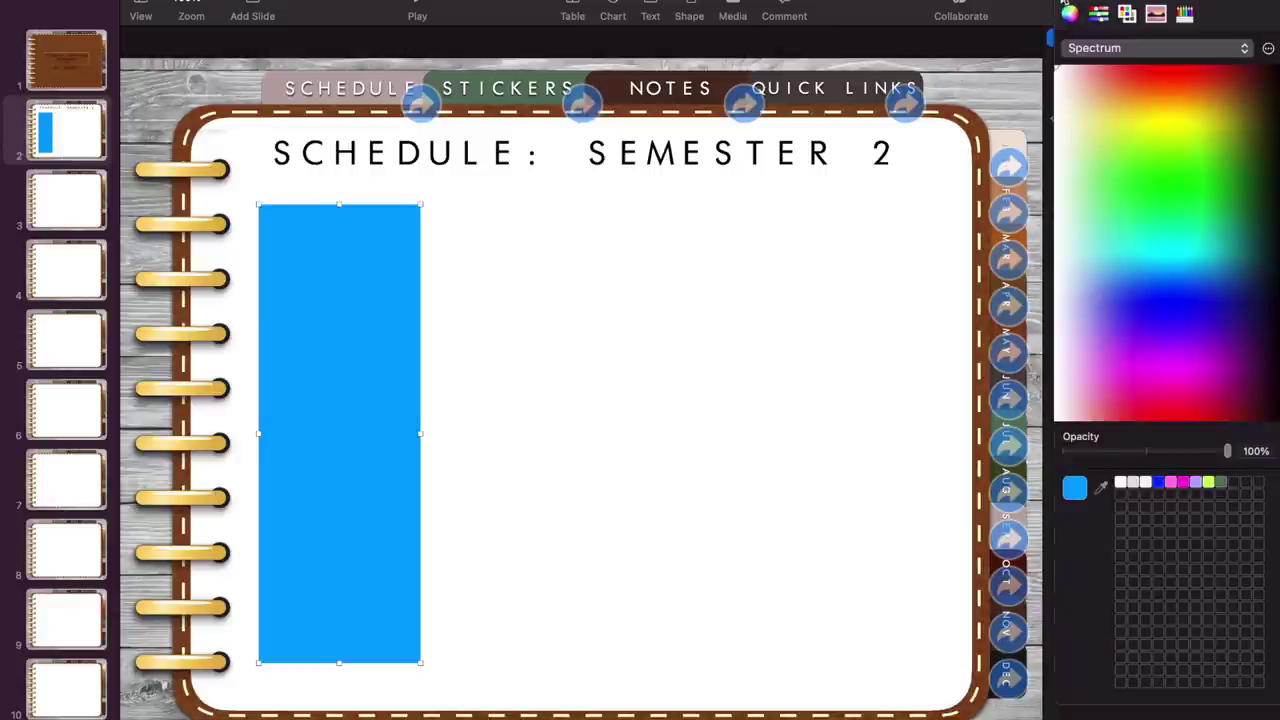
pyautogui.click(1064, 3)
pyautogui.click(1100, 261)
pyautogui.click(1075, 250)
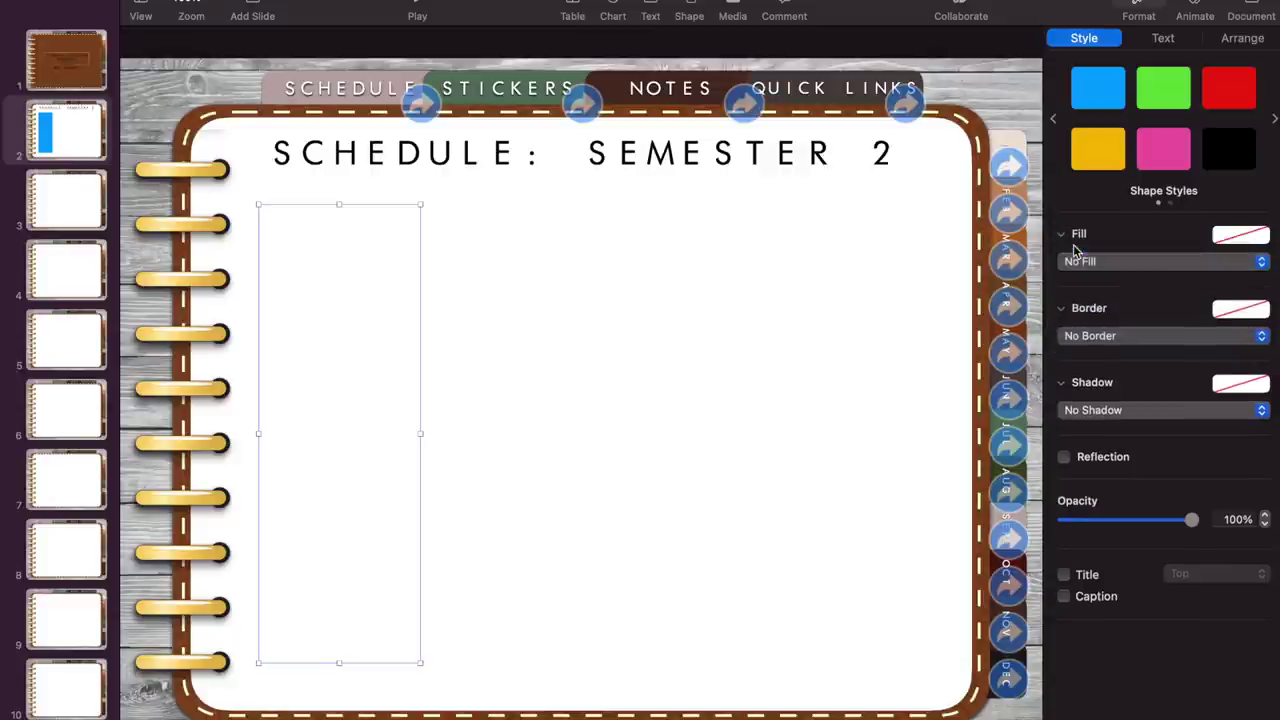
pyautogui.click(1100, 338)
pyautogui.click(1100, 356)
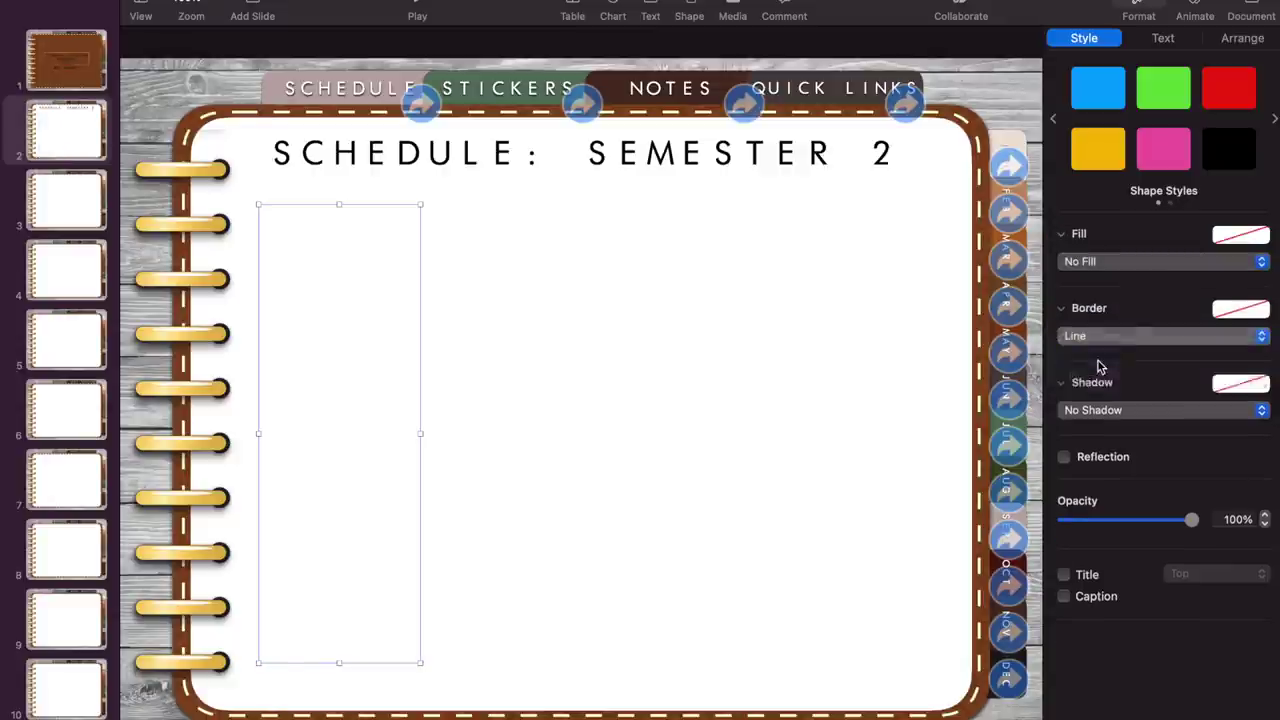
# Colour the rectangle's border with the brown sampled from the planner's leather edge.
pyautogui.click(1179, 365)
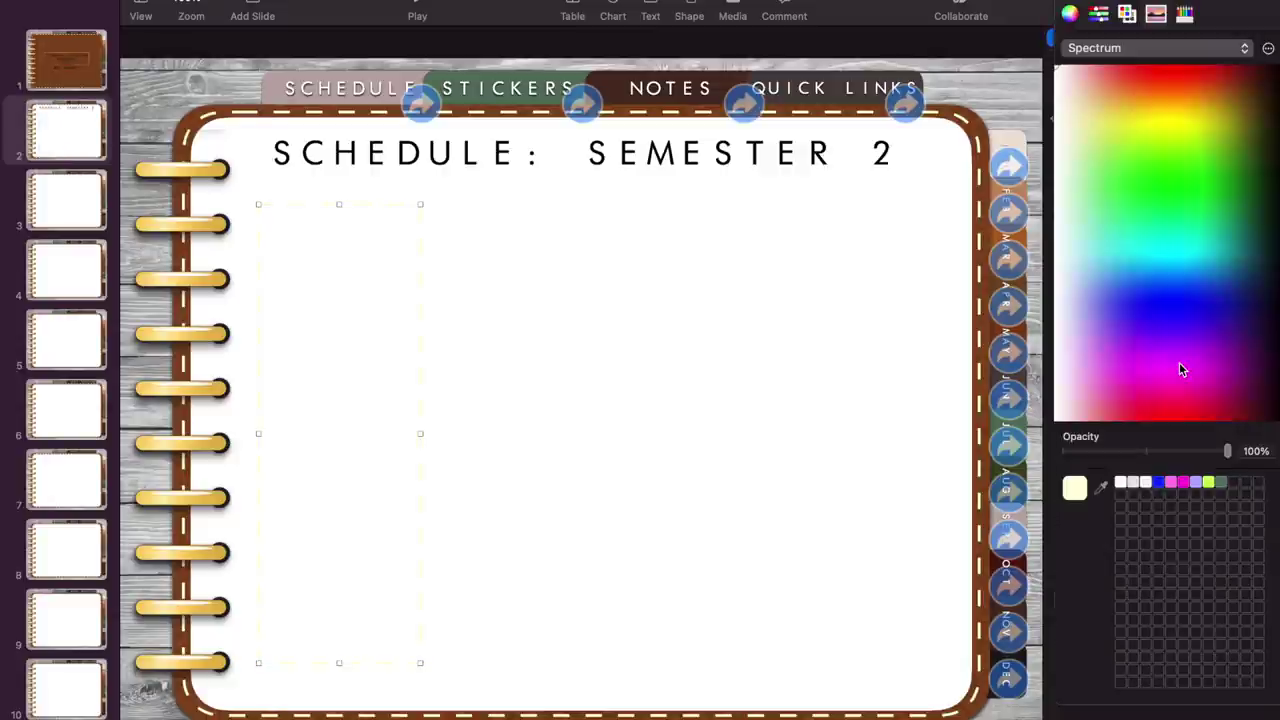
pyautogui.click(1101, 487)
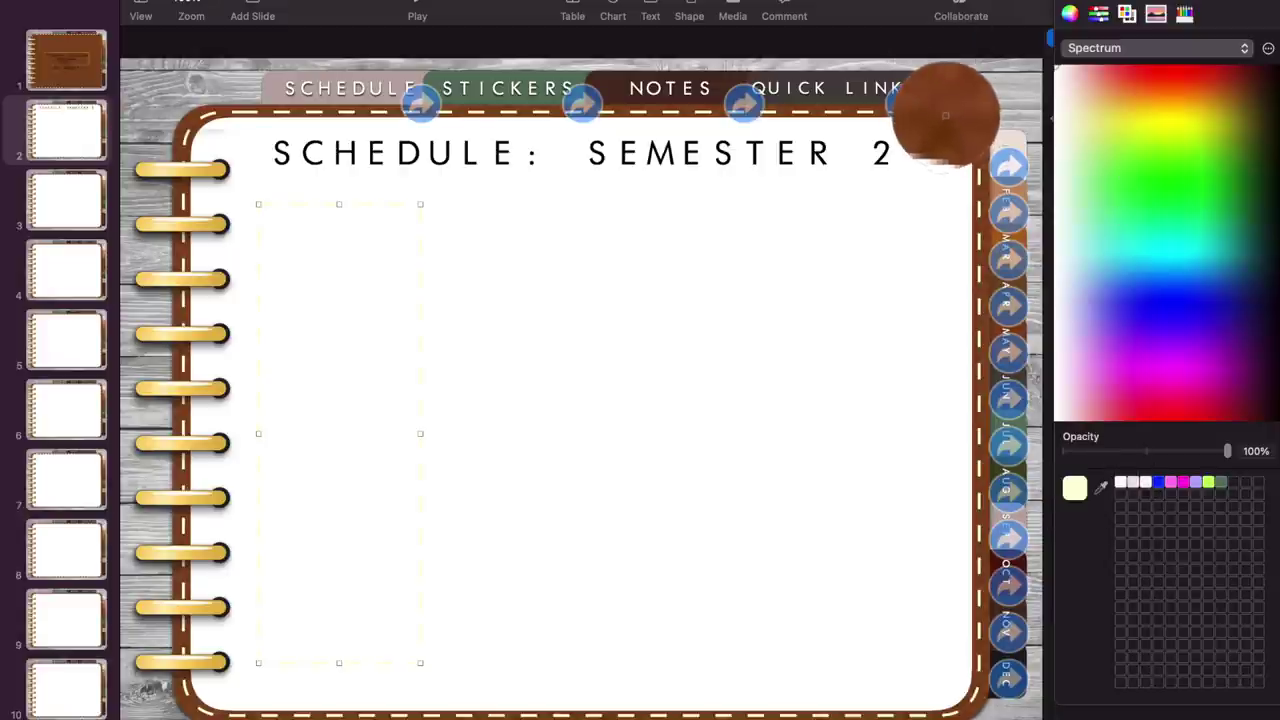
pyautogui.click(947, 118)
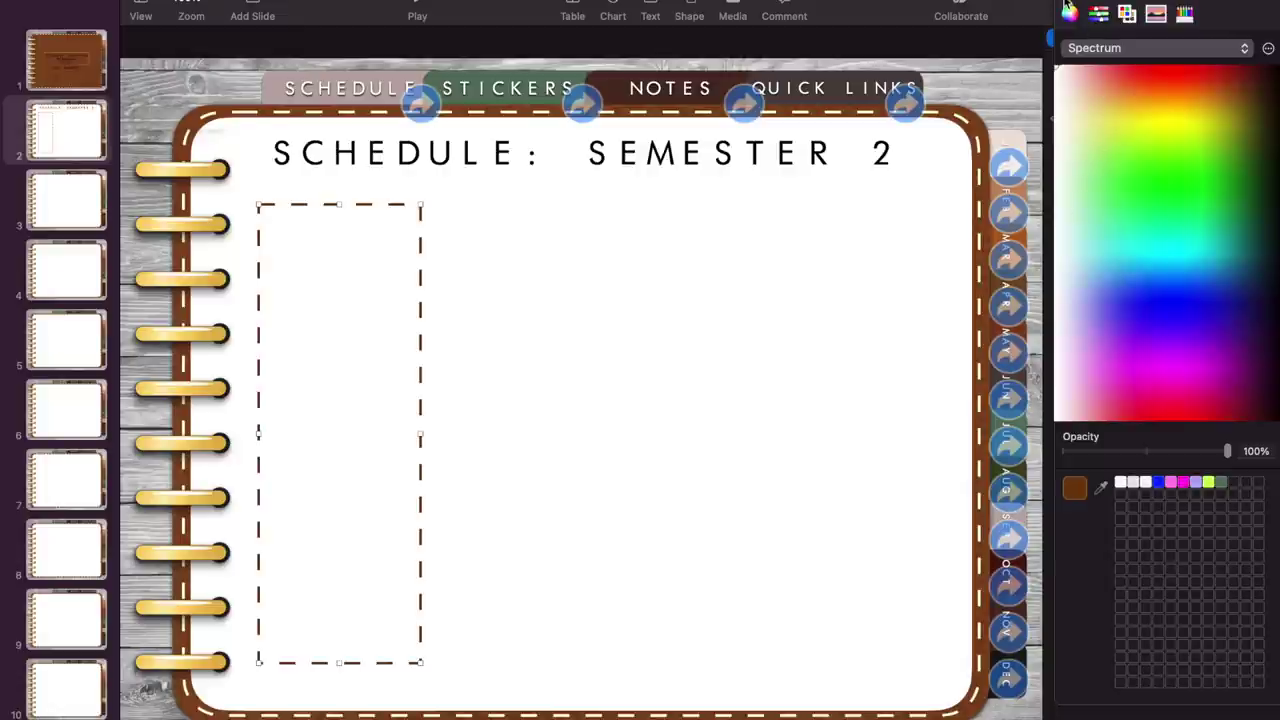
pyautogui.click(1067, 8)
# Change the rectangle's border to the round-dotted line style and shift the rectangle slightly down and toward the rings.
pyautogui.click(1108, 367)
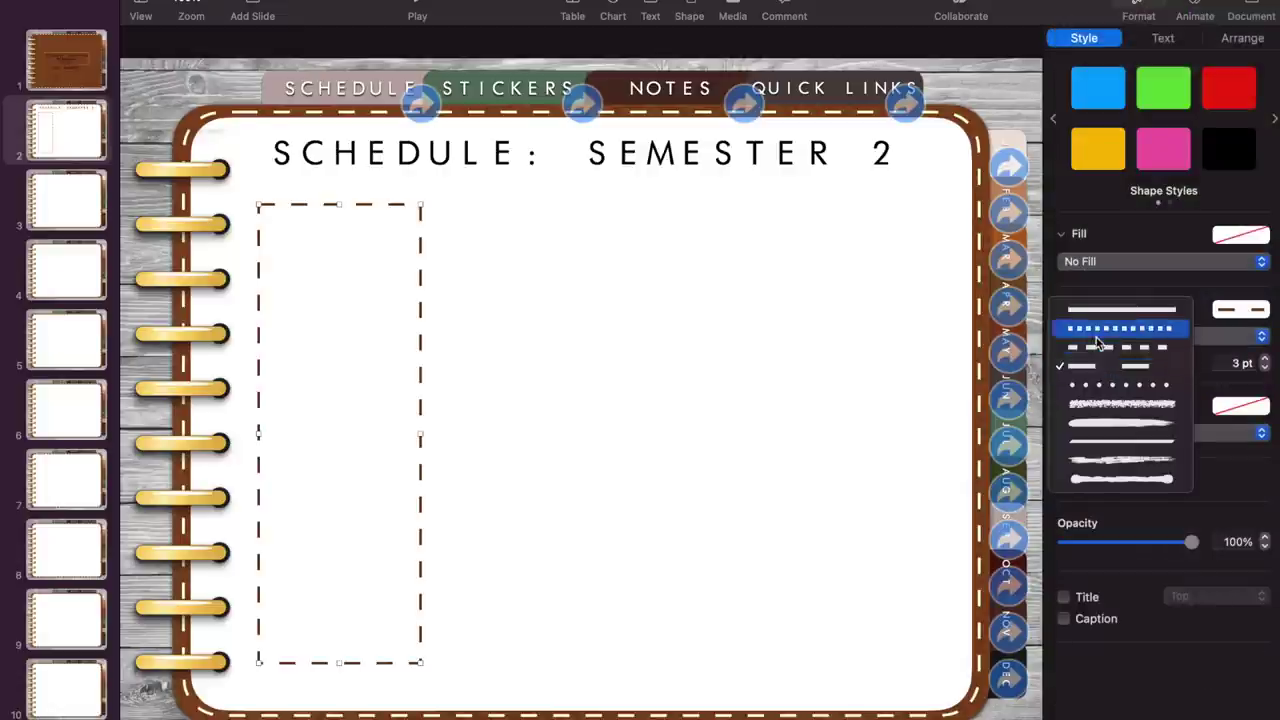
pyautogui.click(1110, 385)
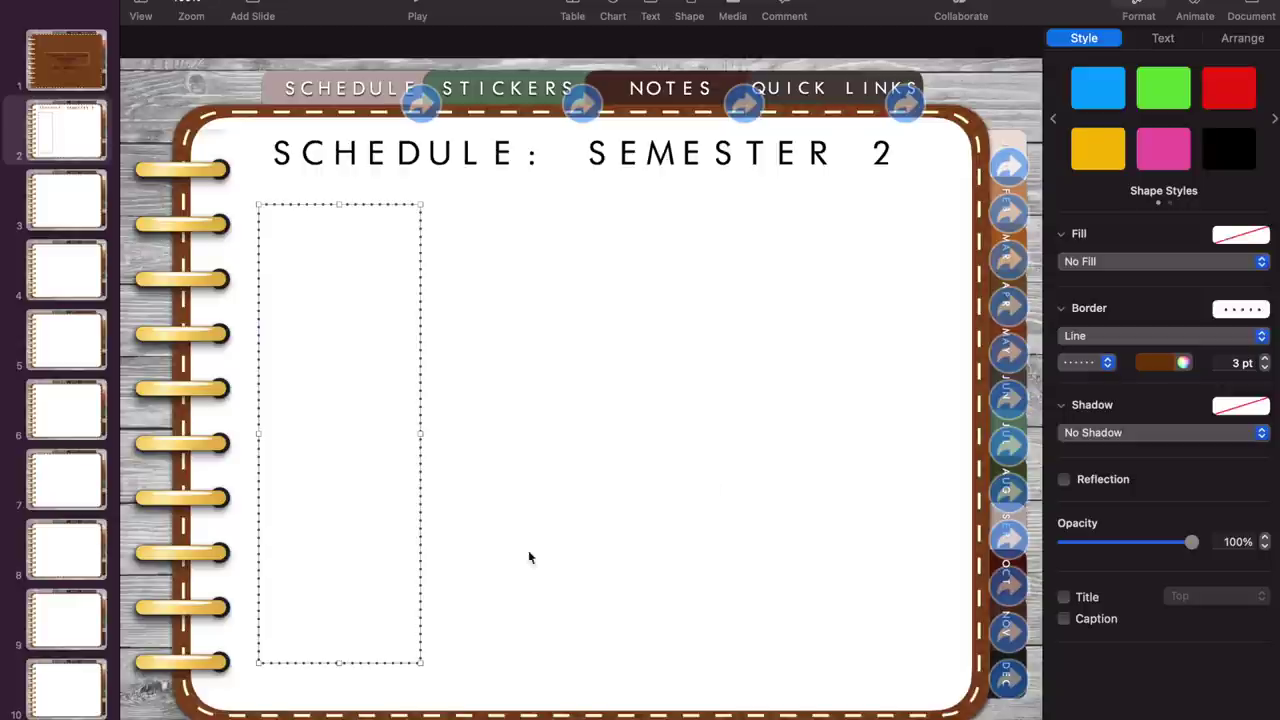
pyautogui.moveTo(363, 676); pyautogui.dragTo(351, 677)
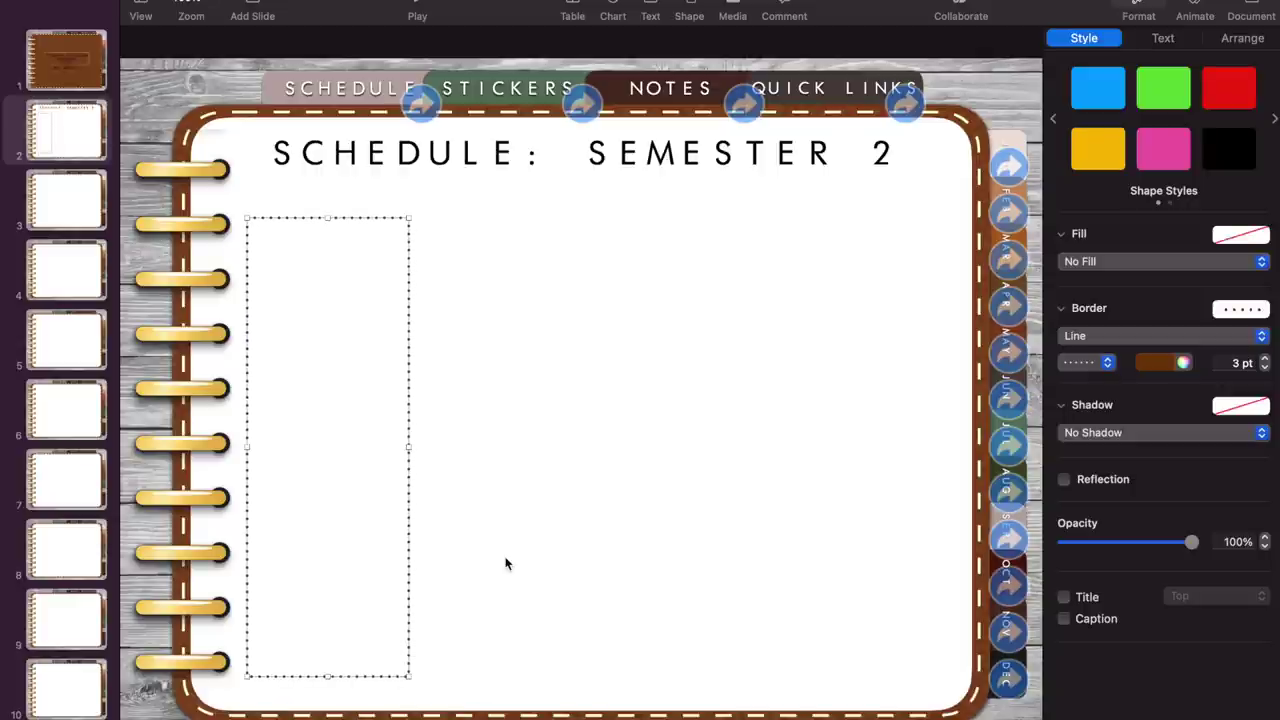
# Duplicate the dotted column four times and move the last copy to the tab side of the page, level with the original.
pyautogui.press('super+d')
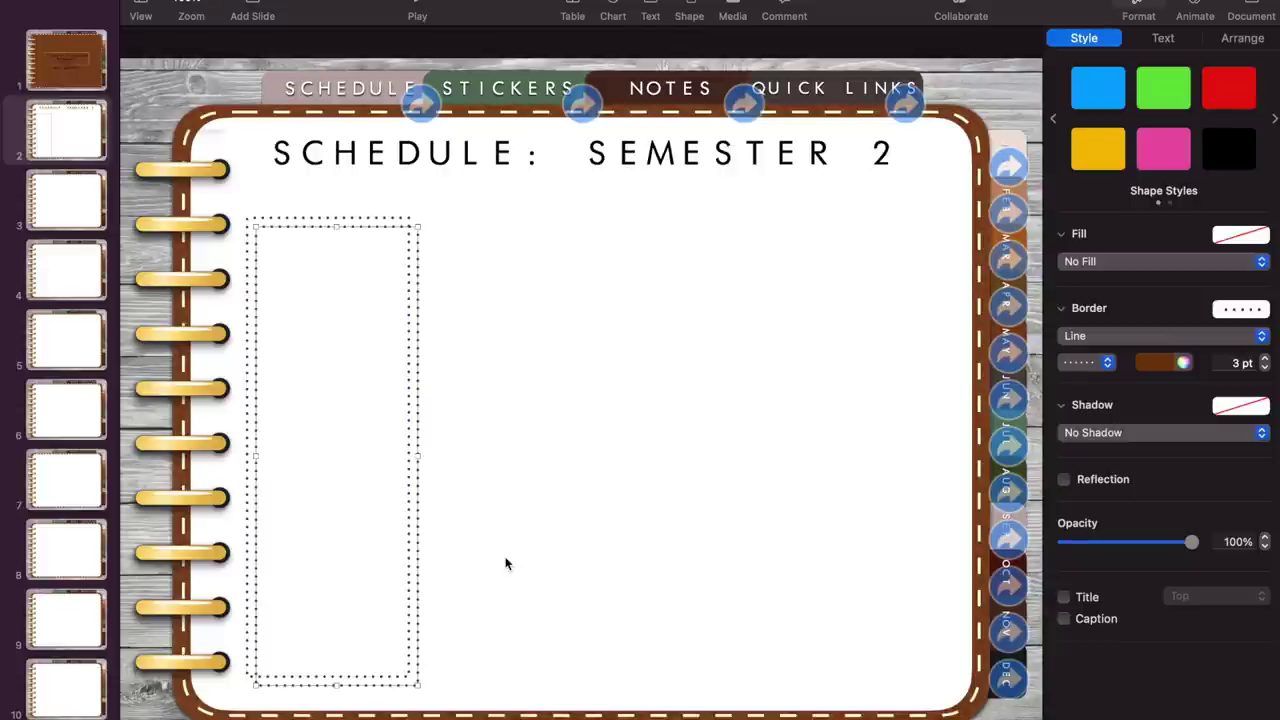
pyautogui.press('super+d')
pyautogui.press('super+d')
pyautogui.press('super+d')
pyautogui.moveTo(447, 457); pyautogui.dragTo(951, 417)
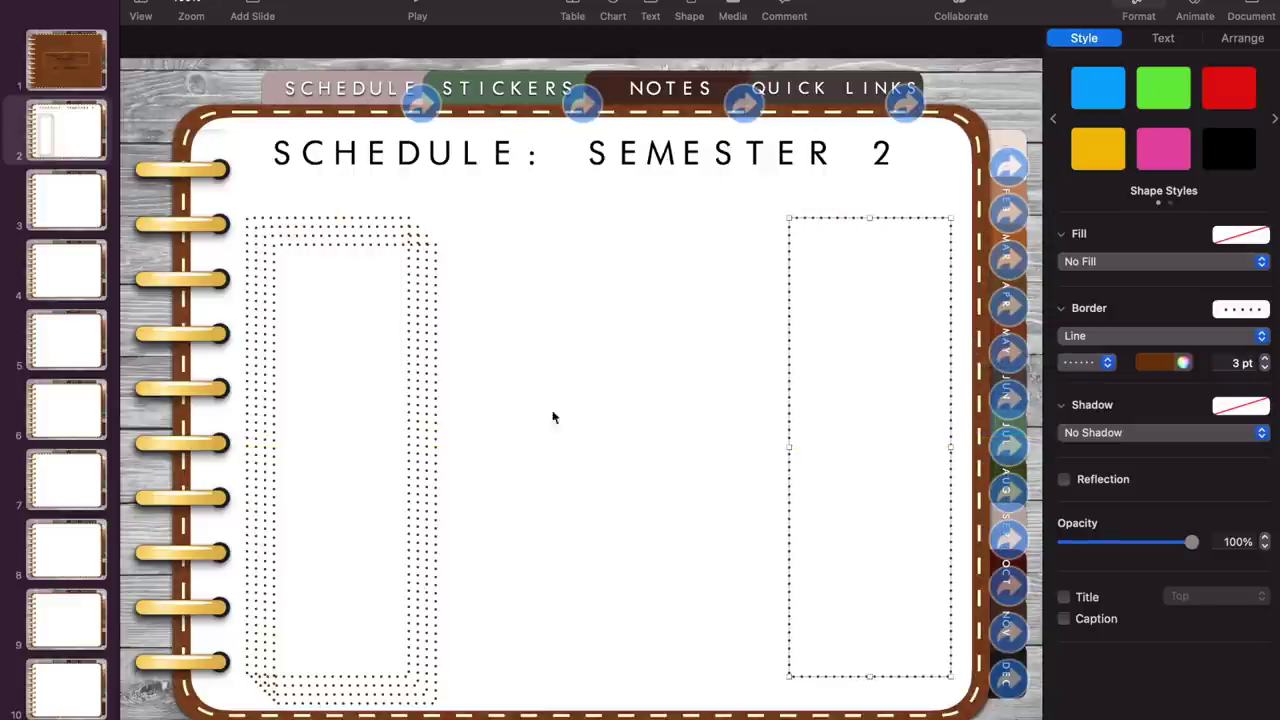
pyautogui.keyDown('shift'); pyautogui.click(640, 400); pyautogui.keyUp('shift')
pyautogui.moveTo(640, 400); pyautogui.dragTo(331, 395)
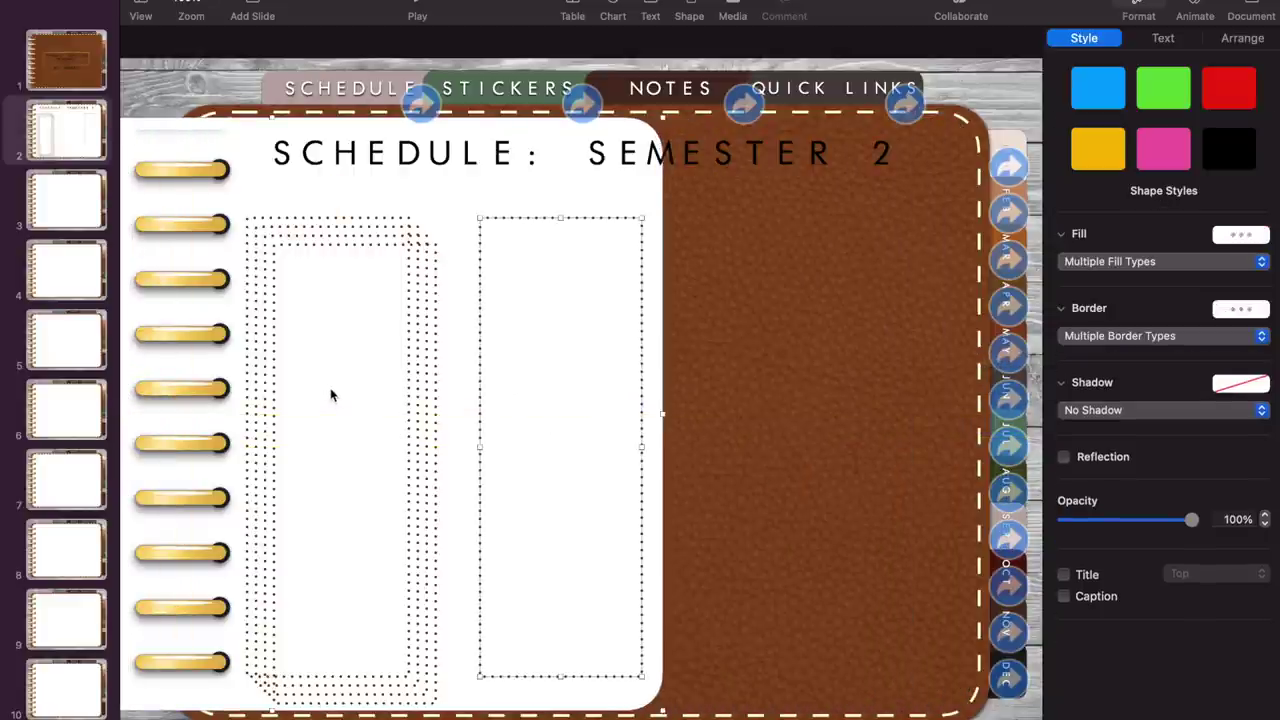
pyautogui.press('super+z')
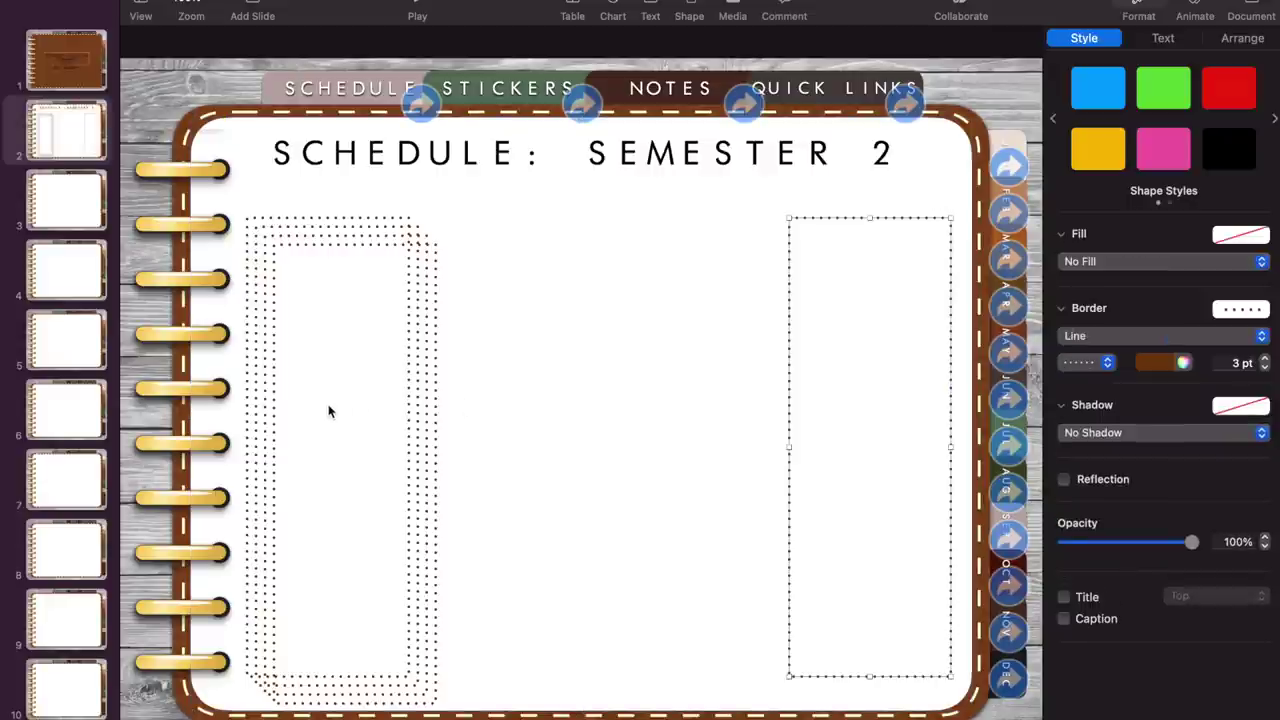
# Select all five dotted columns, align their top edges and distribute them horizontally across the page.
pyautogui.keyDown('shift'); pyautogui.click(435, 400); pyautogui.keyUp('shift')
pyautogui.keyDown('shift'); pyautogui.click(427, 400); pyautogui.keyUp('shift')
pyautogui.keyDown('shift'); pyautogui.click(419, 400); pyautogui.keyUp('shift')
pyautogui.keyDown('shift'); pyautogui.click(409, 400); pyautogui.keyUp('shift')
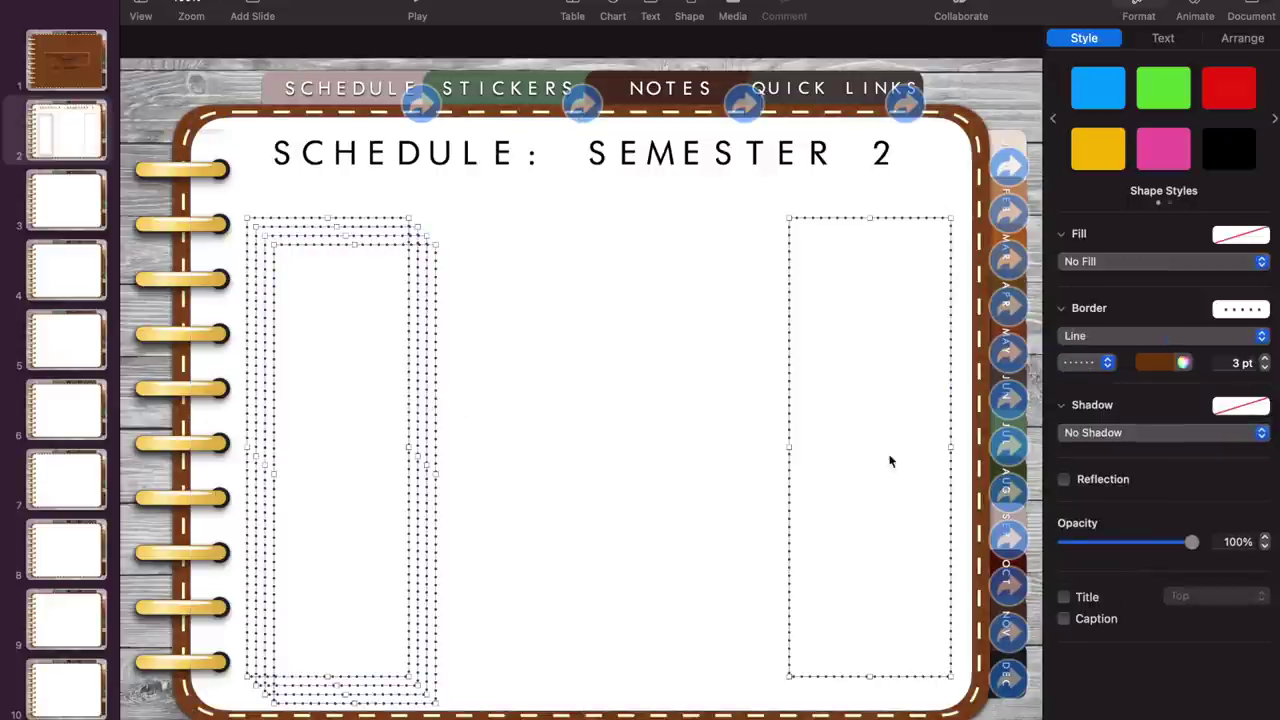
pyautogui.click(1224, 40)
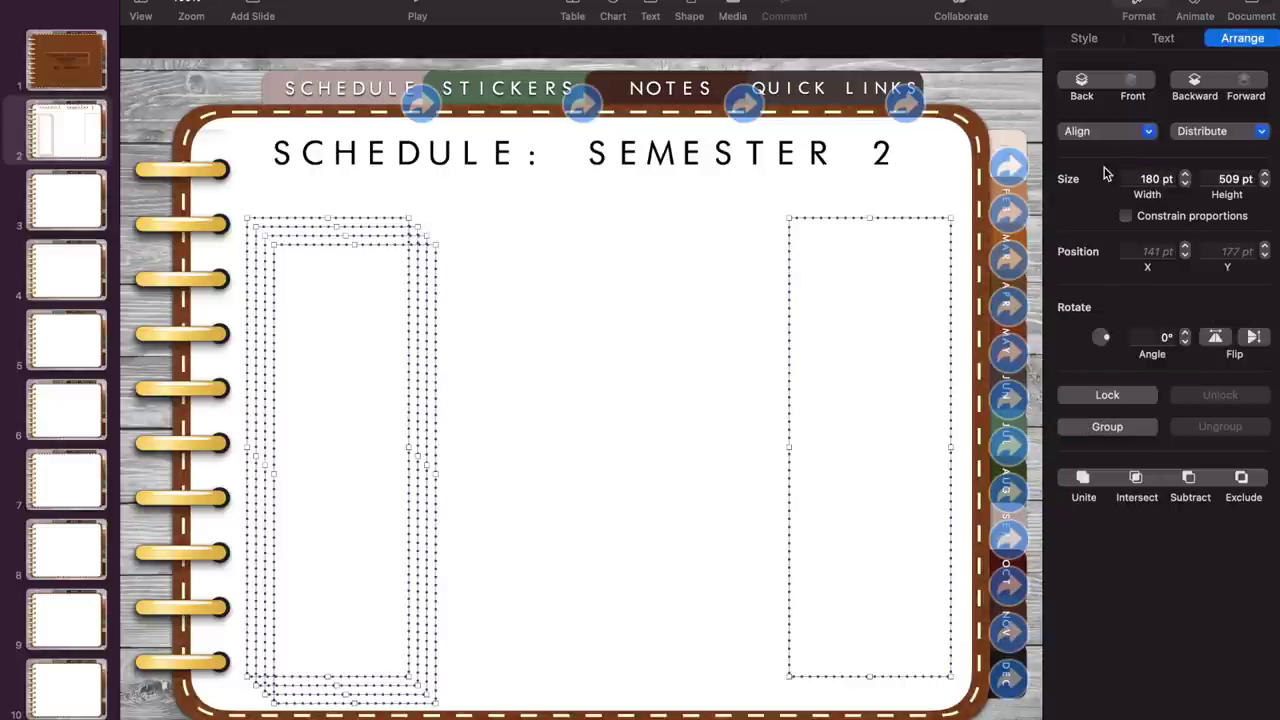
pyautogui.click(1104, 146)
pyautogui.click(1077, 220)
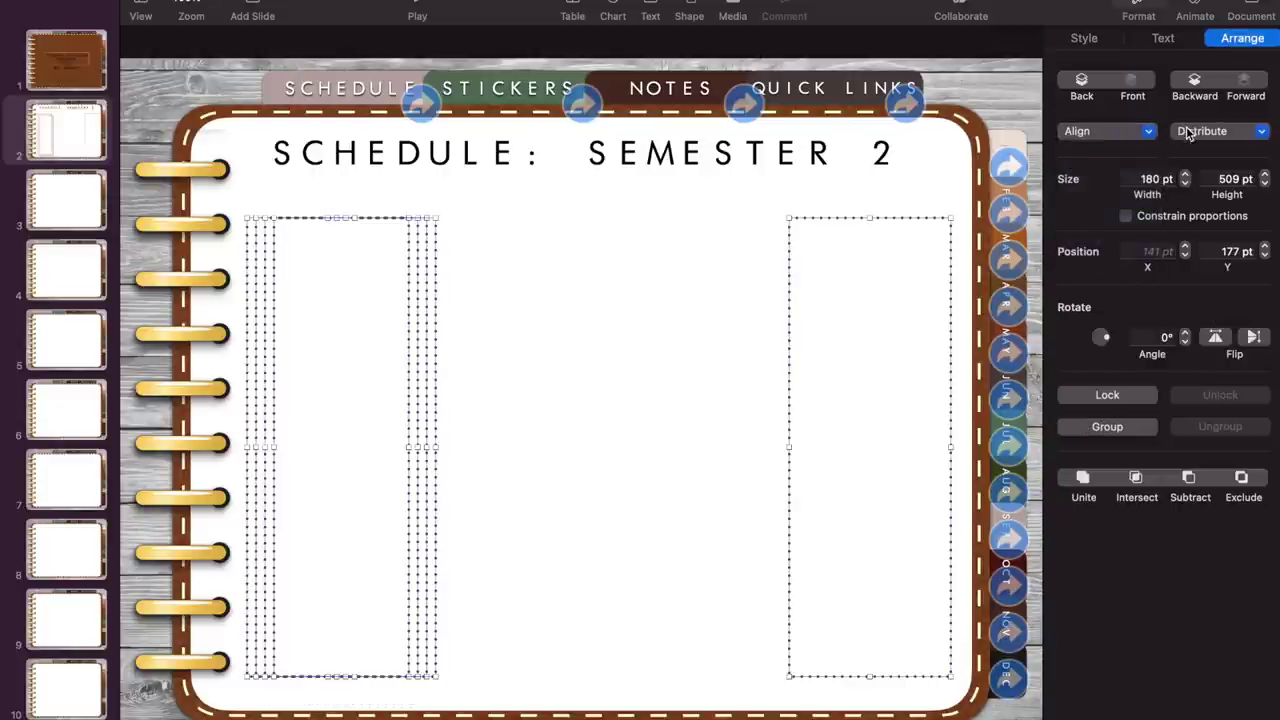
pyautogui.click(1205, 131)
pyautogui.click(1195, 154)
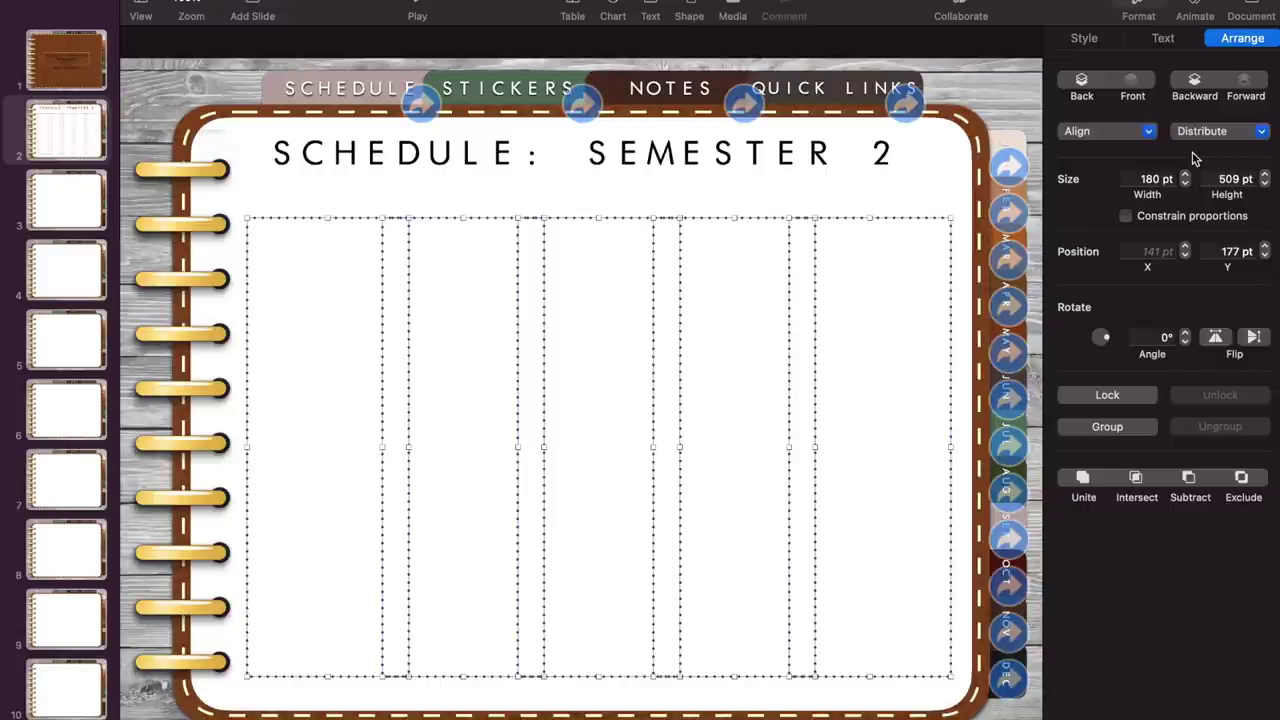
# Reduce the width of all five dotted columns to 158 pt.
pyautogui.click(1185, 184)
pyautogui.click(1185, 184)
pyautogui.click(1185, 184)
pyautogui.click(1185, 184)
pyautogui.click(1185, 184)
pyautogui.click(1185, 184)
pyautogui.click(1185, 184)
pyautogui.click(1185, 184)
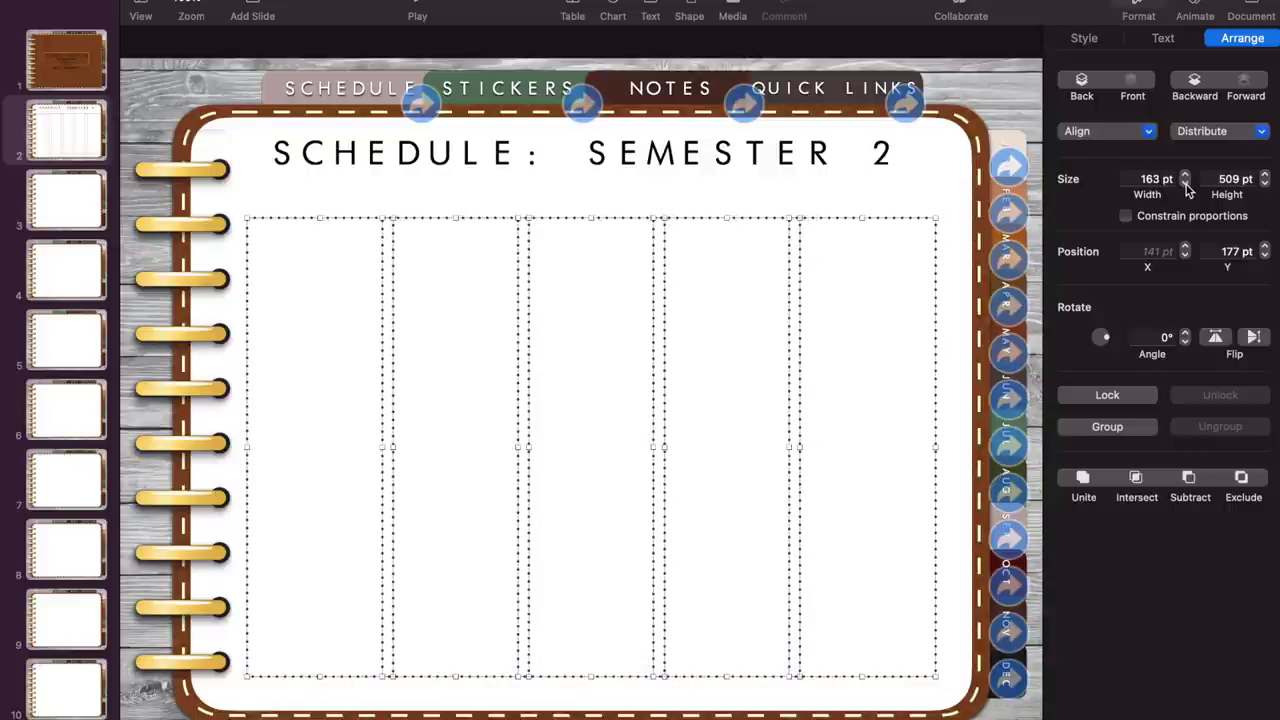
pyautogui.click(1185, 184)
pyautogui.click(1185, 184)
pyautogui.click(1185, 184)
pyautogui.click(1185, 184)
pyautogui.click(1185, 184)
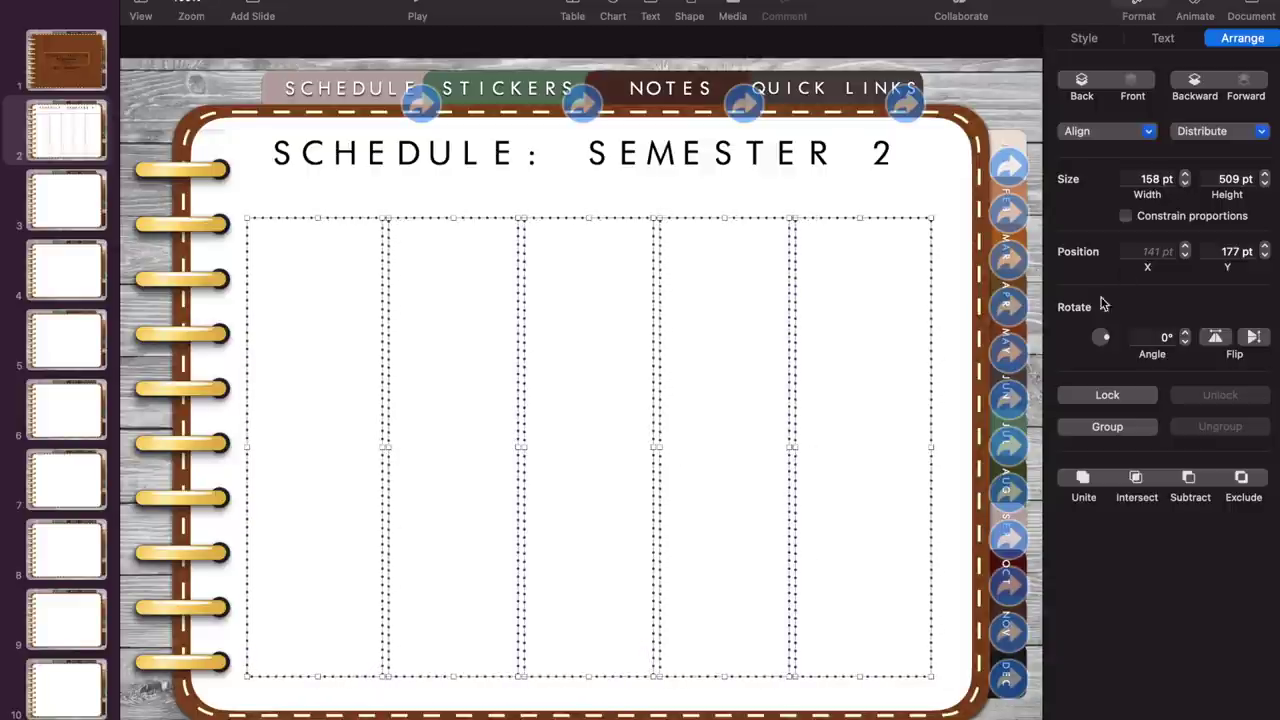
# Move the column nearest the month tabs outward to X 776 pt and try distributing all five columns horizontally.
pyautogui.click(949, 294)
pyautogui.moveTo(927, 302); pyautogui.dragTo(960, 306)
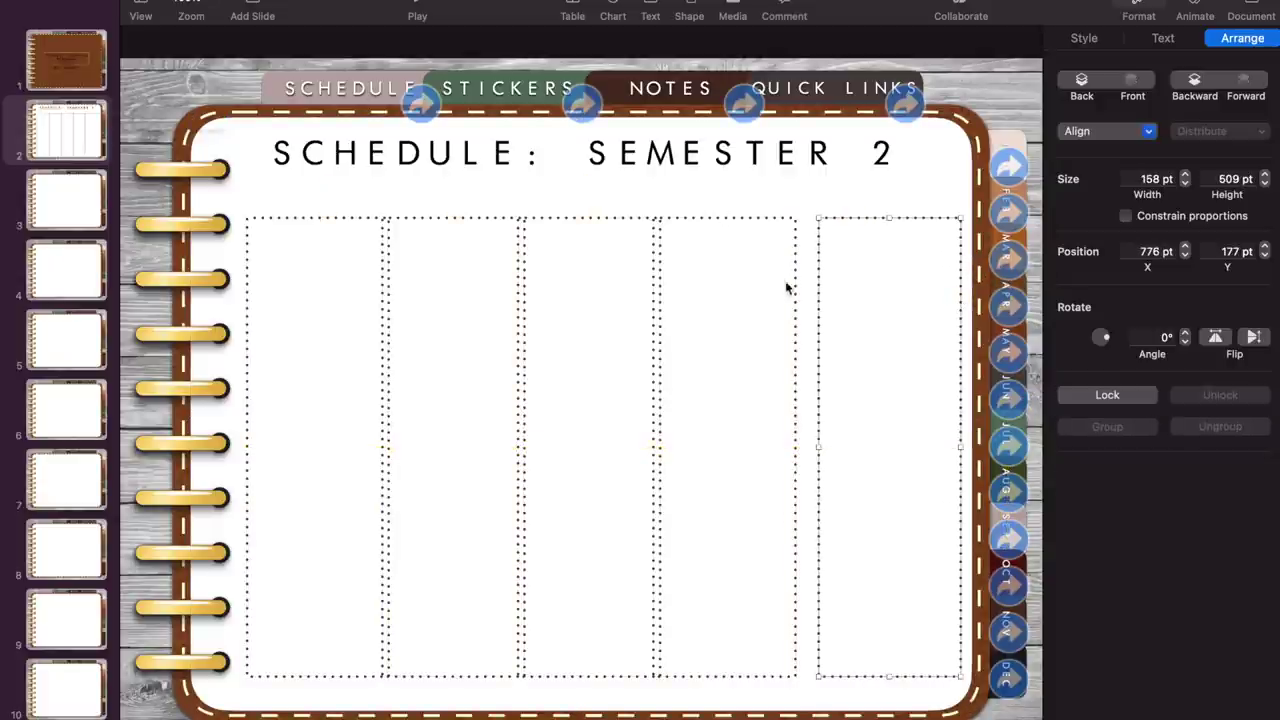
pyautogui.keyDown('shift'); pyautogui.click(696, 304); pyautogui.keyUp('shift')
pyautogui.keyDown('shift'); pyautogui.click(524, 317); pyautogui.keyUp('shift')
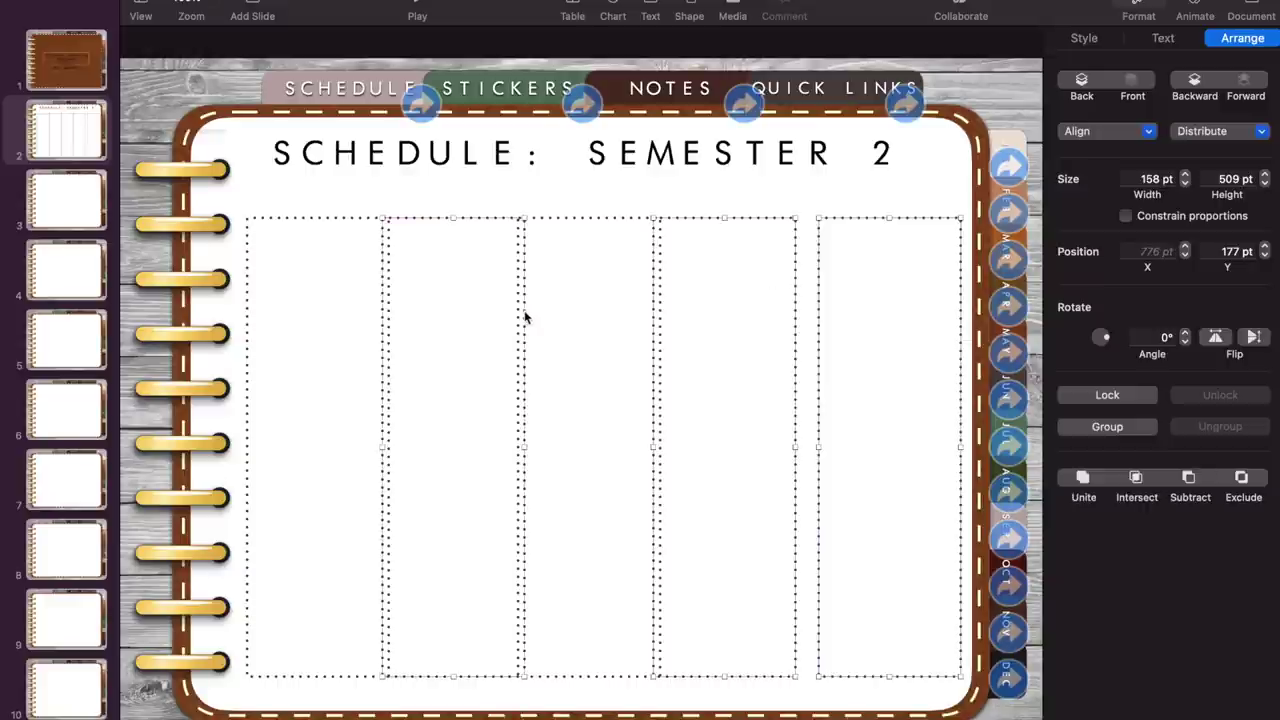
pyautogui.keyDown('shift'); pyautogui.click(553, 217); pyautogui.keyUp('shift')
pyautogui.keyDown('shift'); pyautogui.click(330, 220); pyautogui.keyUp('shift')
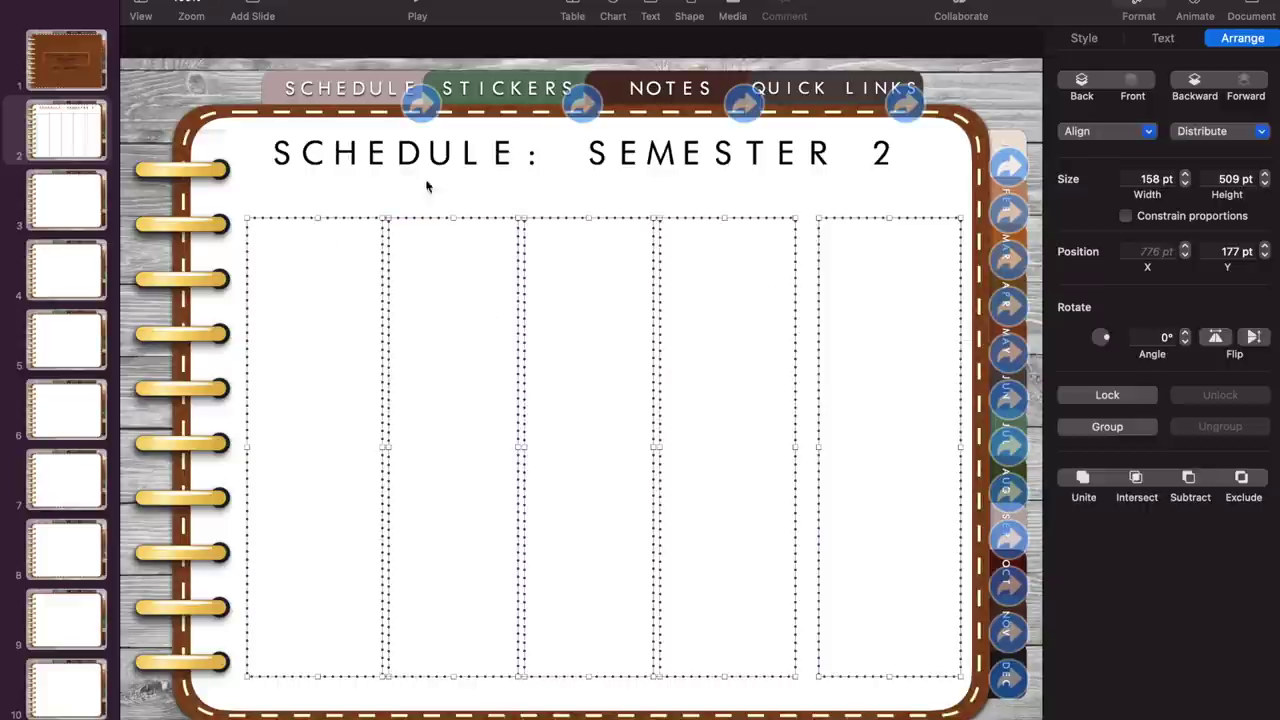
pyautogui.click(1186, 124)
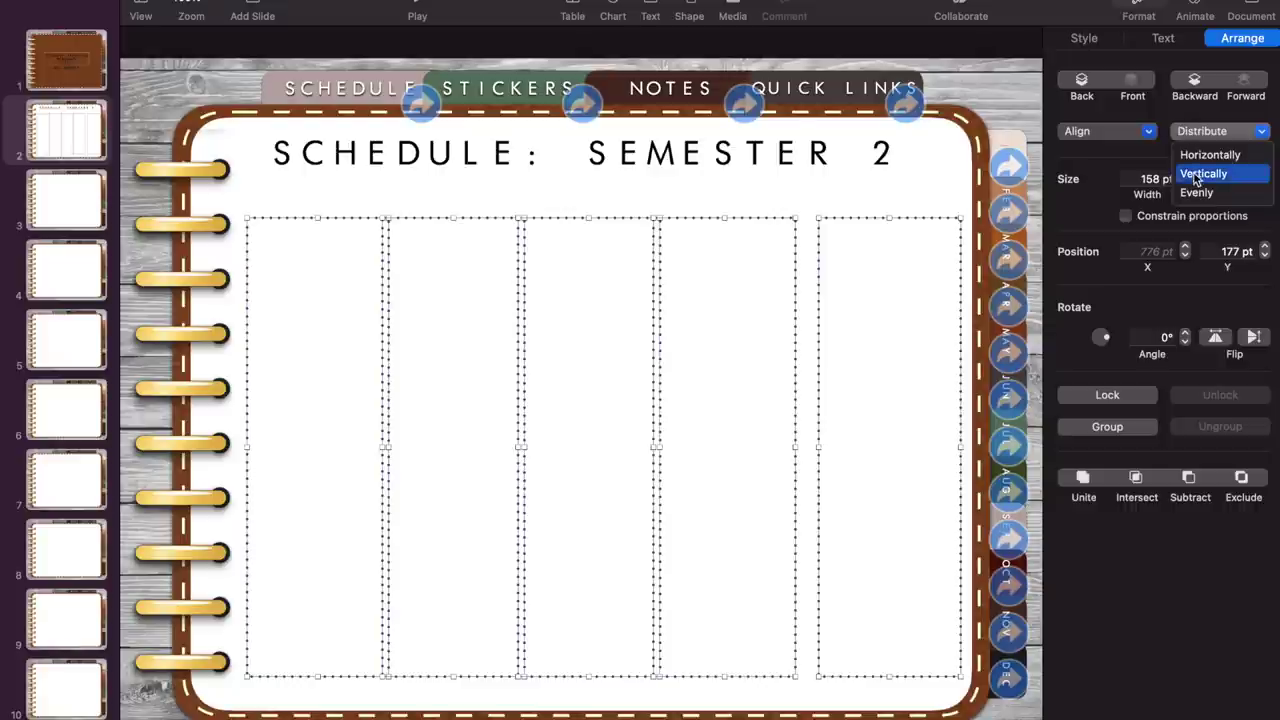
pyautogui.click(1208, 155)
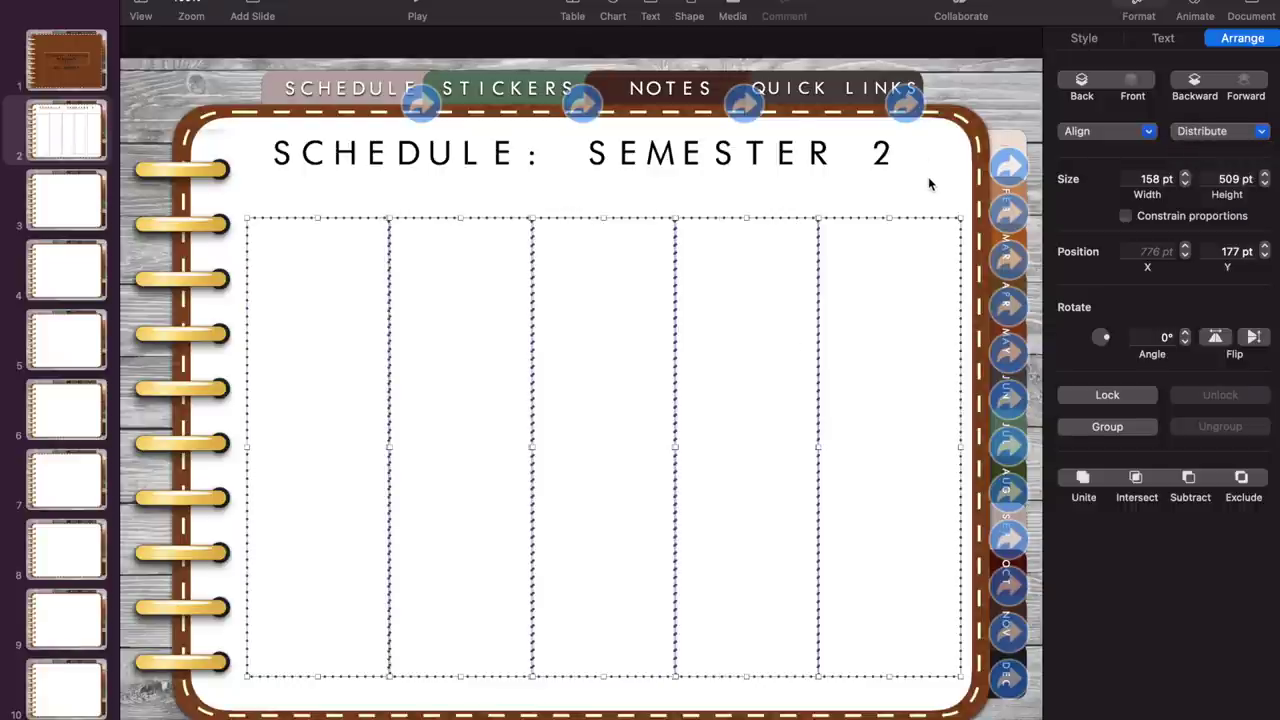
pyautogui.click(929, 183)
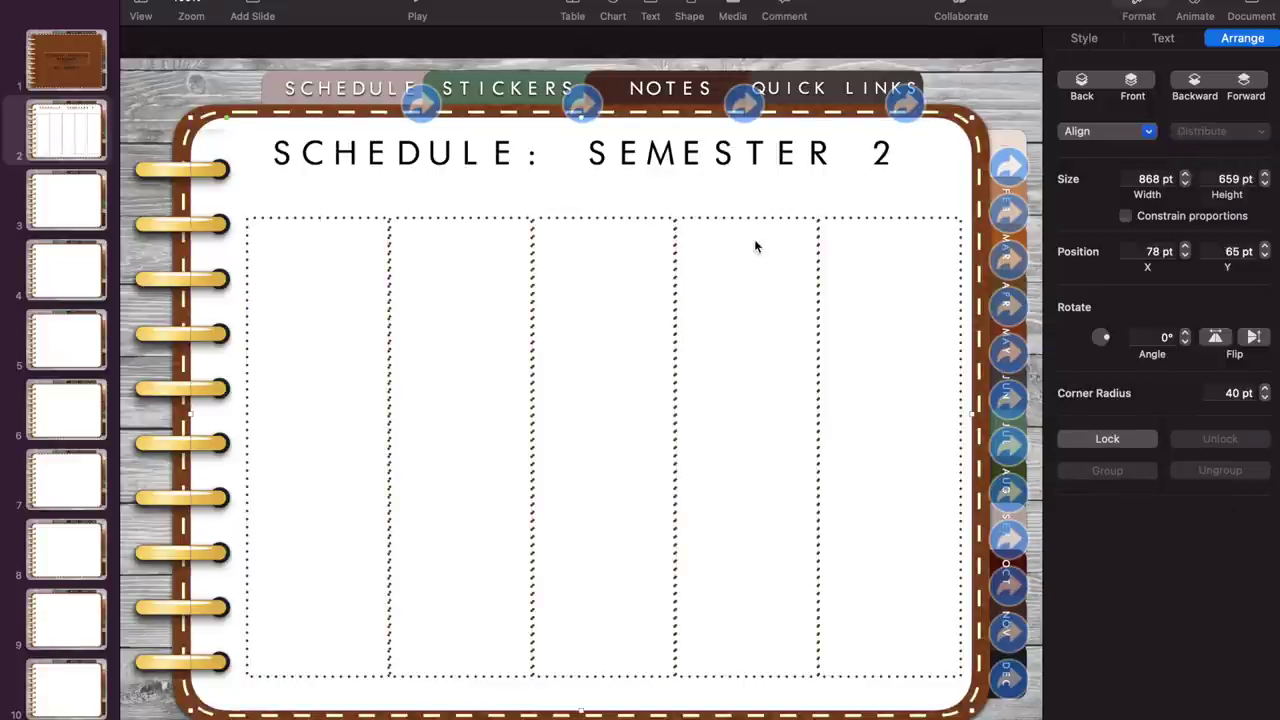
pyautogui.press('super+z')
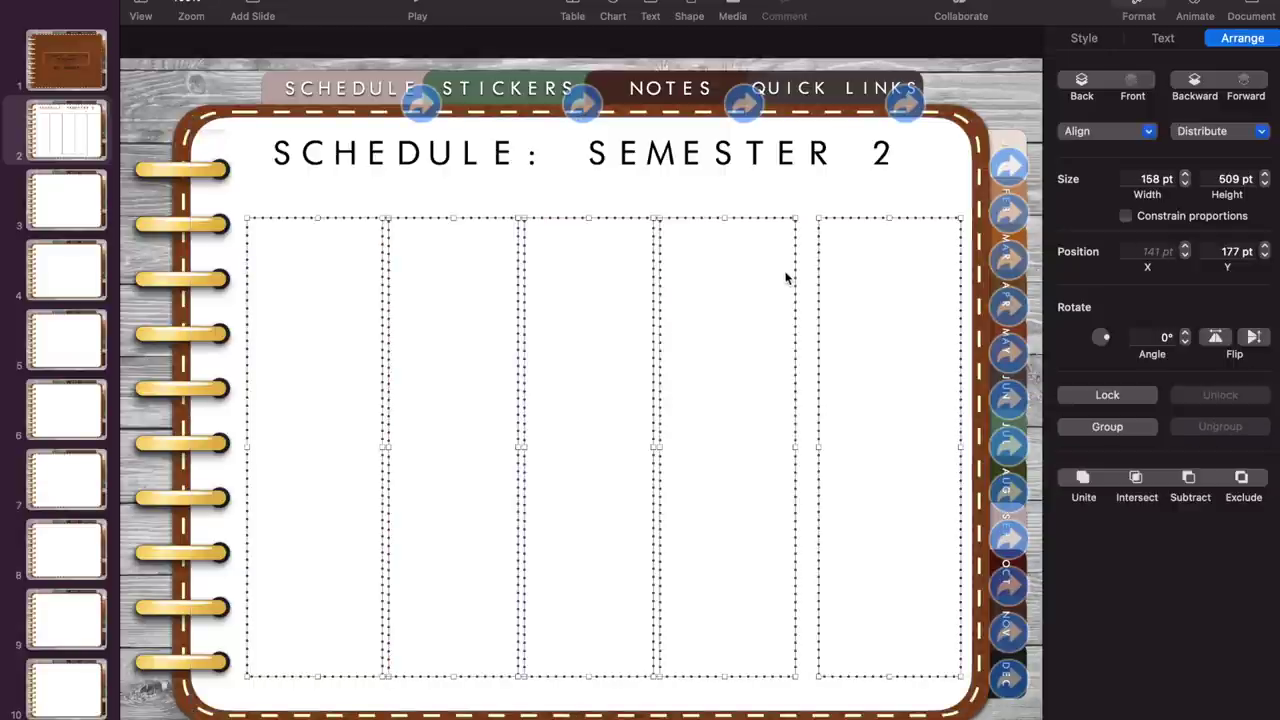
# Narrow all five columns to 150 pt and distribute them horizontally with equal gaps between them.
pyautogui.click(1185, 184)
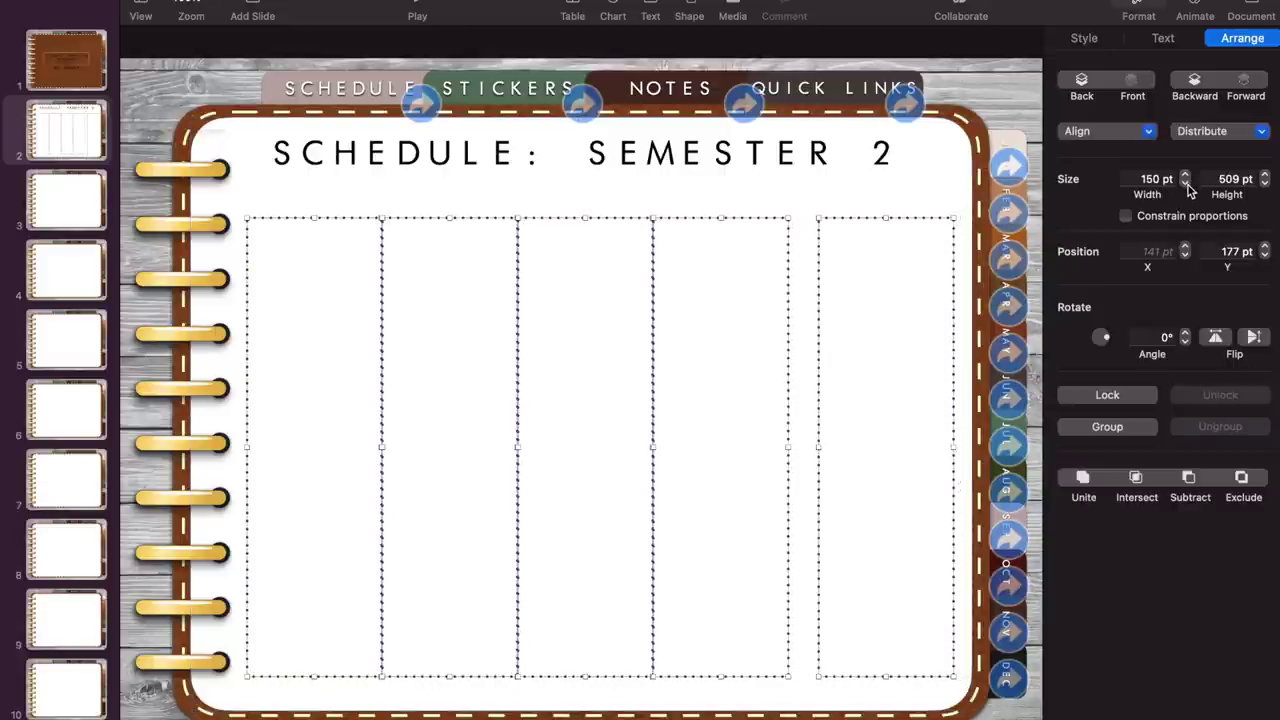
pyautogui.click(1208, 131)
pyautogui.click(1181, 175)
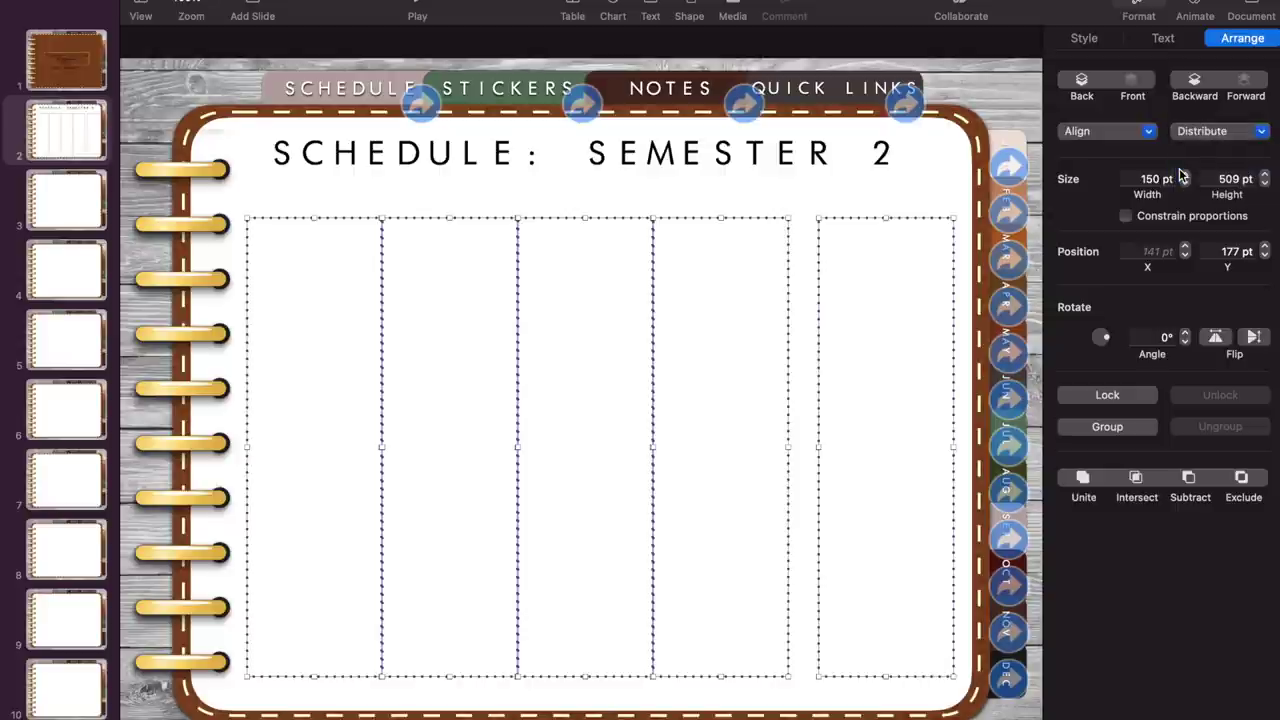
pyautogui.click(1212, 138)
pyautogui.click(1210, 155)
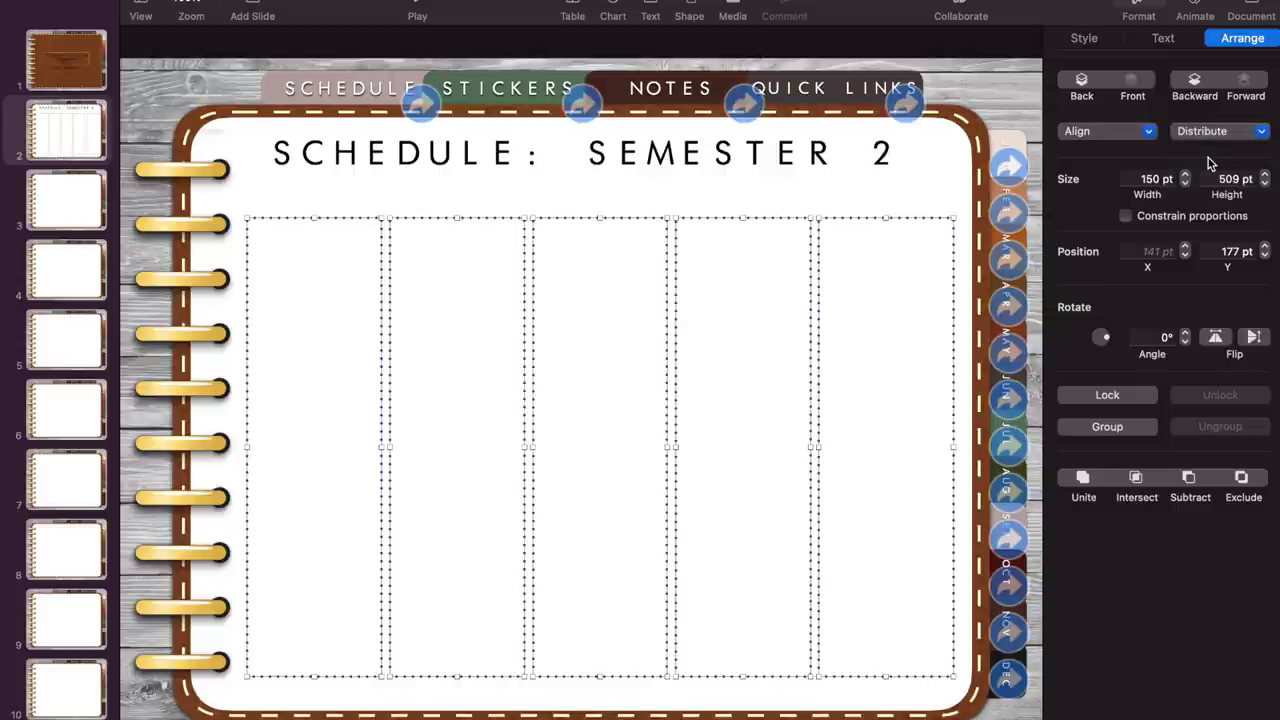
pyautogui.click(868, 198)
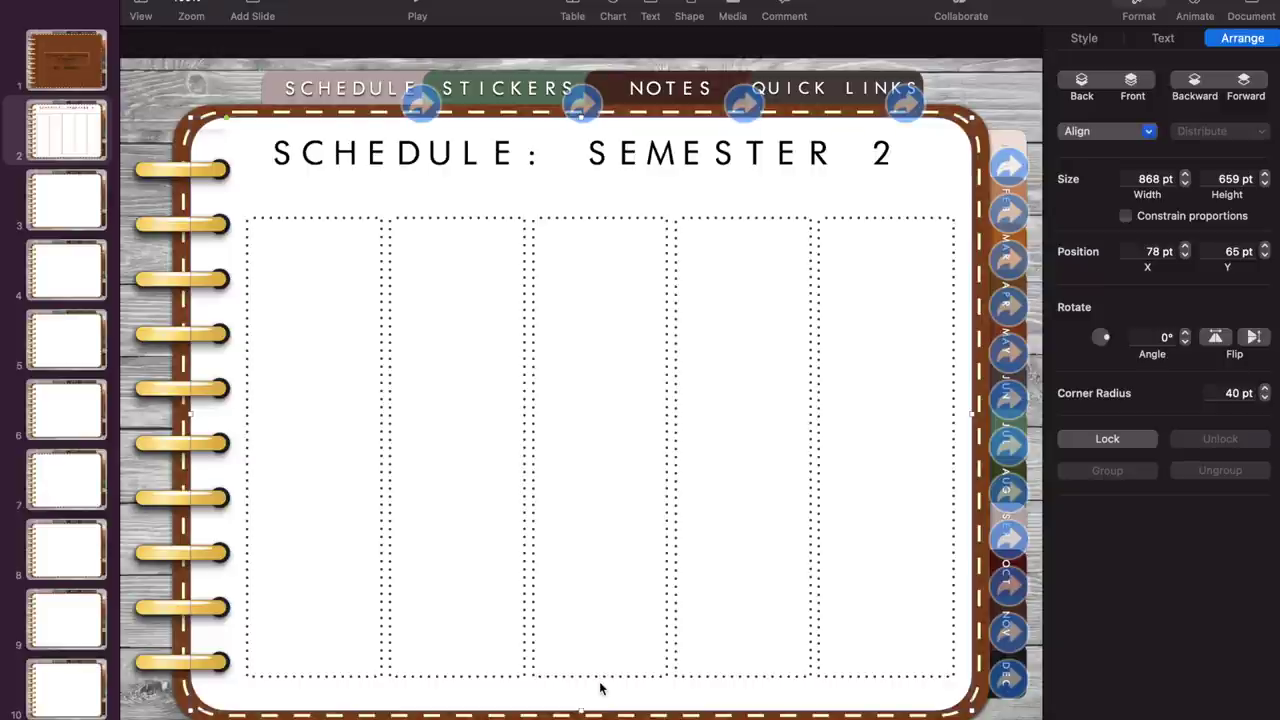
pyautogui.click(166, 109)
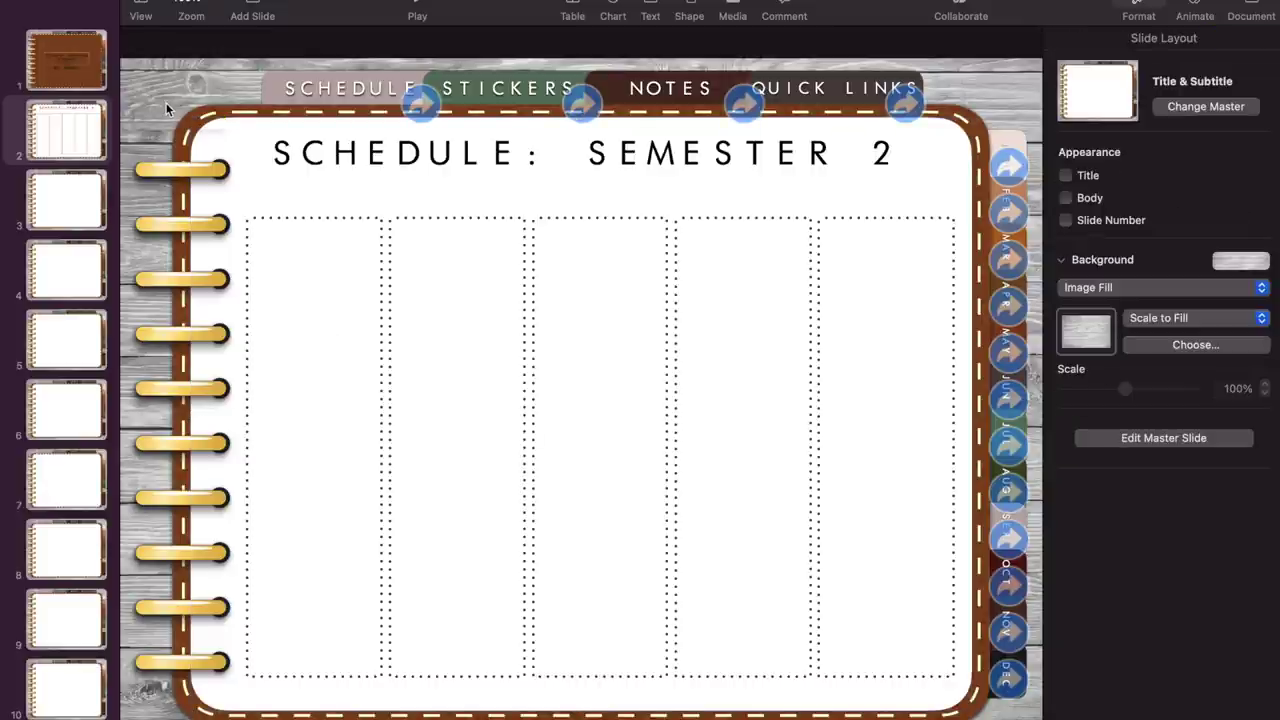
# Duplicate the page title just below itself and replace the copy's text with MONDAY.
pyautogui.click(420, 174)
pyautogui.moveTo(420, 174); pyautogui.dragTo(422, 213)
pyautogui.doubleClick(422, 210)
pyautogui.press('super+a')
pyautogui.write('M')
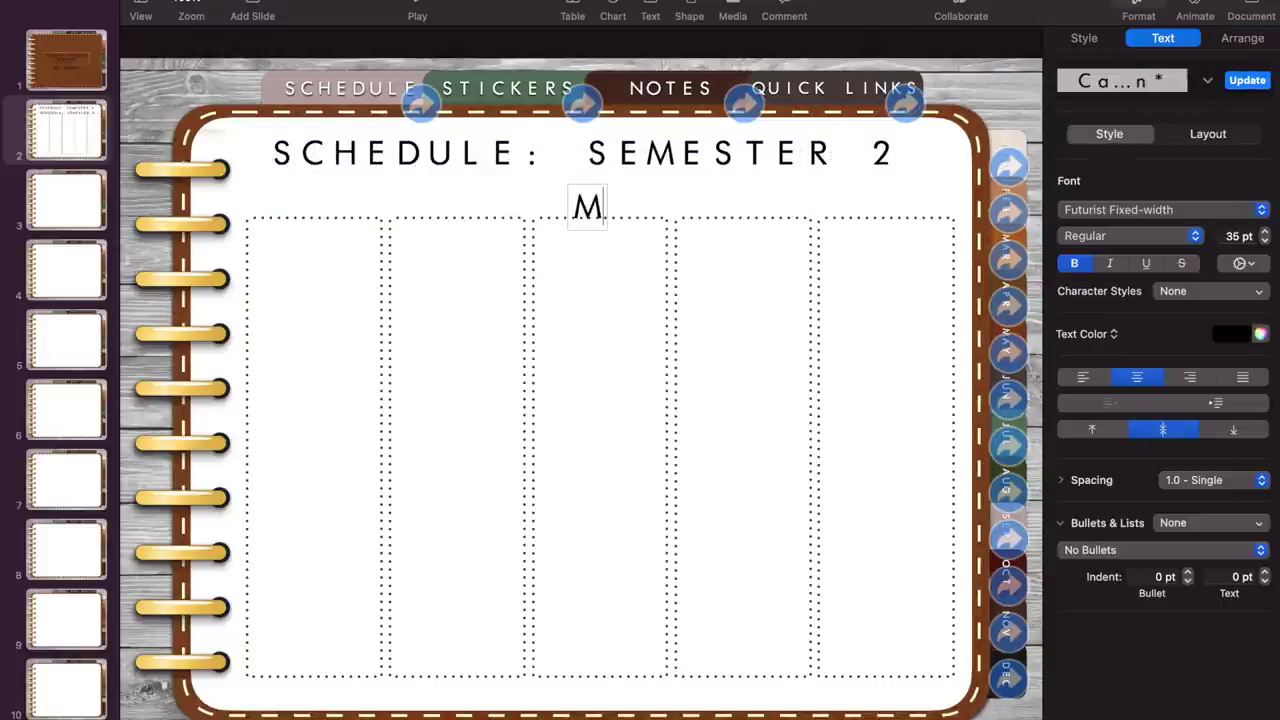
pyautogui.write('ONDAY')
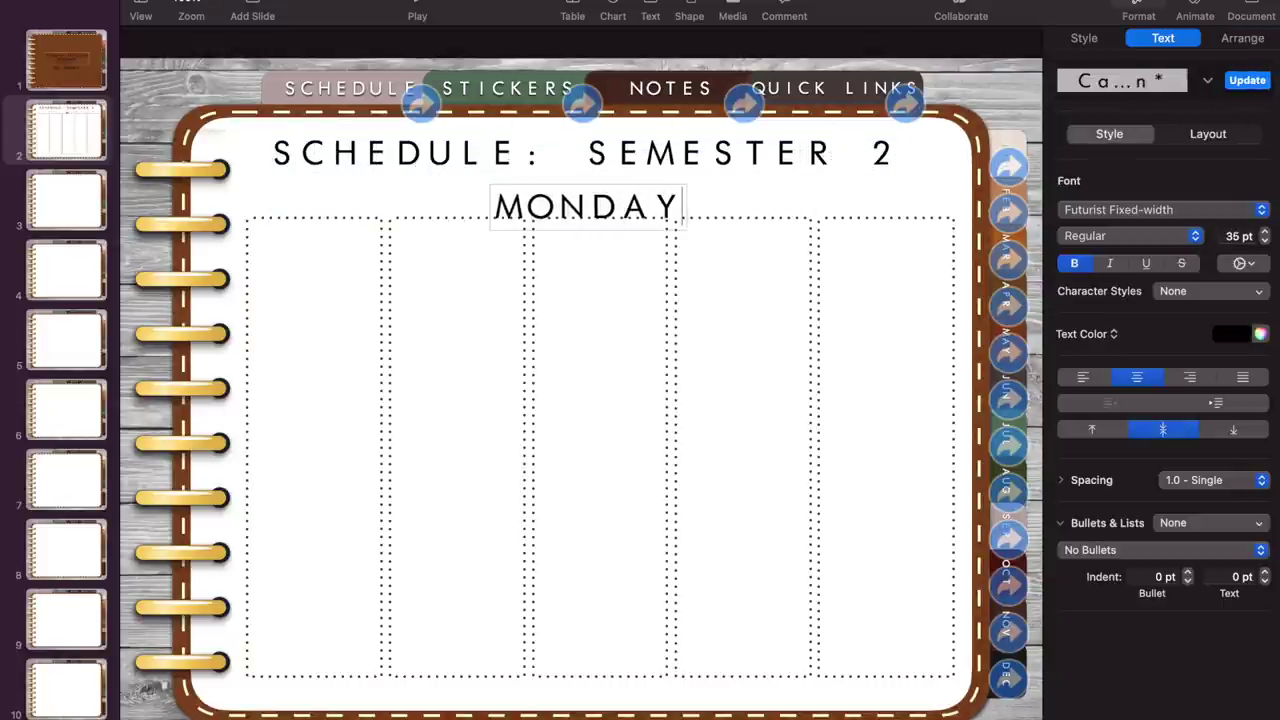
# Set the MONDAY label to 15 pt and centre it above the first column at X 166 pt, Y 149 pt.
pyautogui.press('super+a')
pyautogui.click(1240, 236)
pyautogui.write('15')
pyautogui.press('Return')
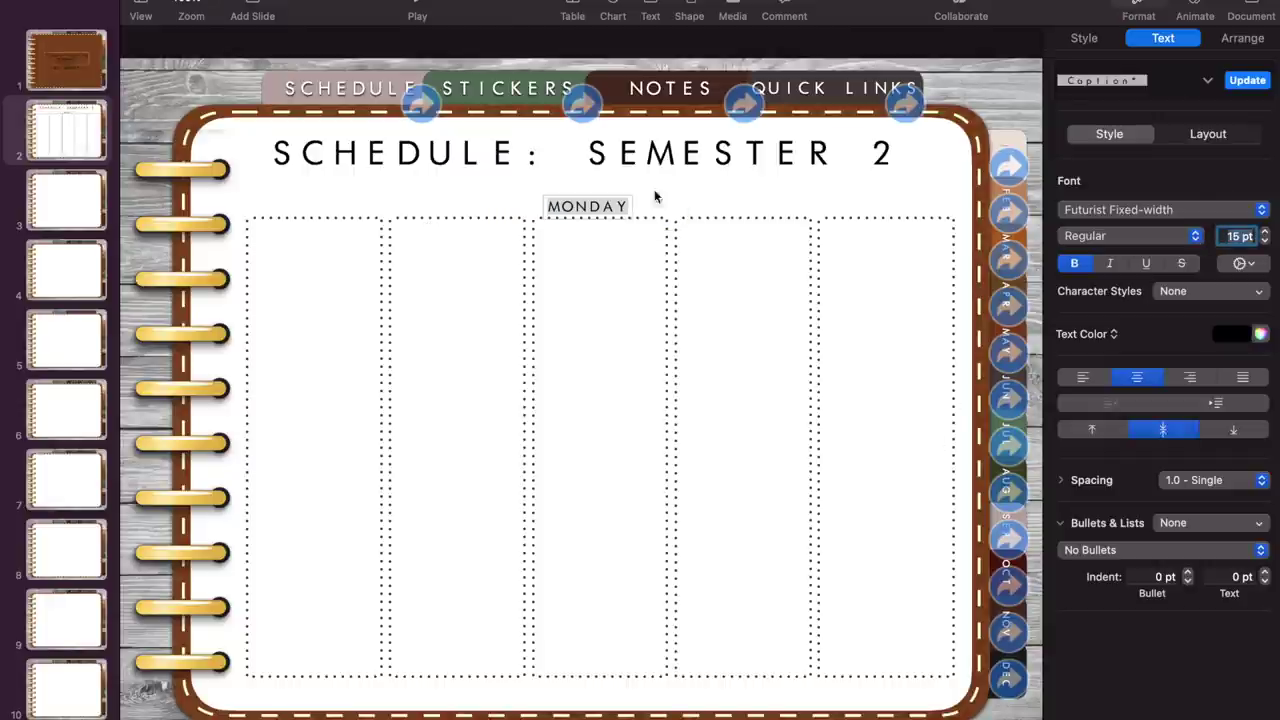
pyautogui.click(654, 196)
pyautogui.moveTo(620, 209); pyautogui.dragTo(345, 205)
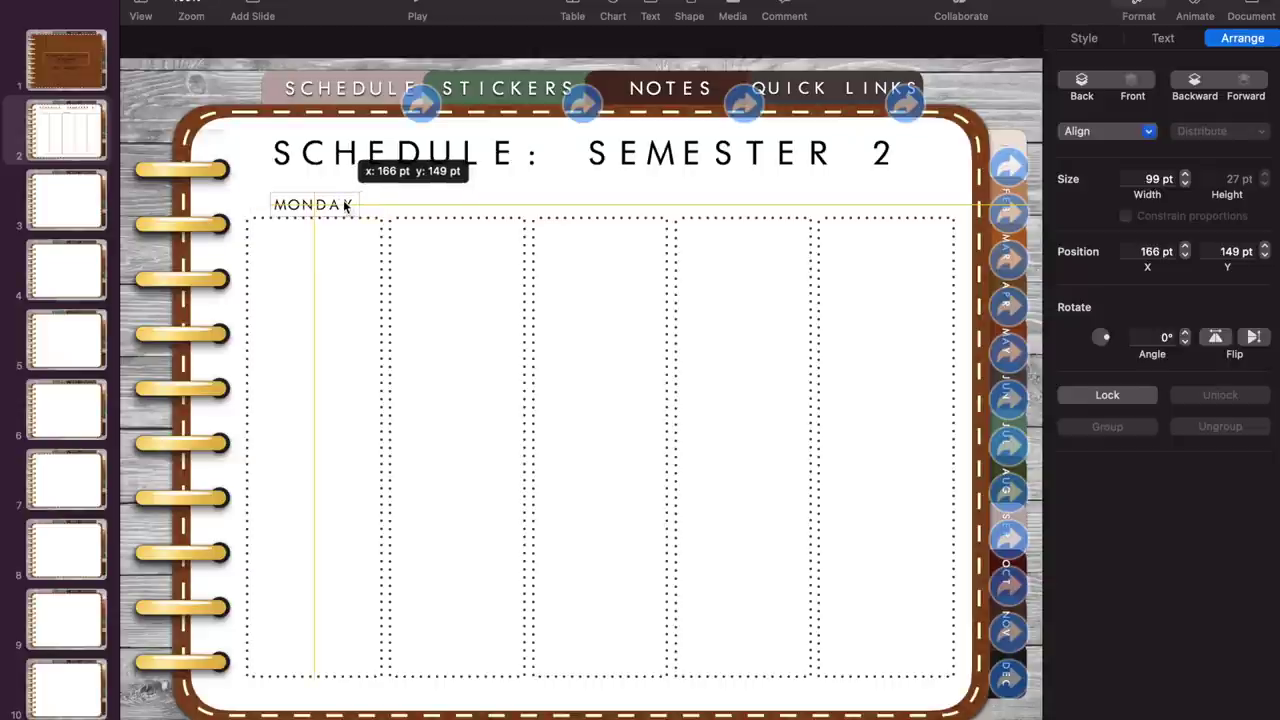
# Switch the MONDAY label's text colour to an image fill and open the image file chooser.
pyautogui.click(1088, 40)
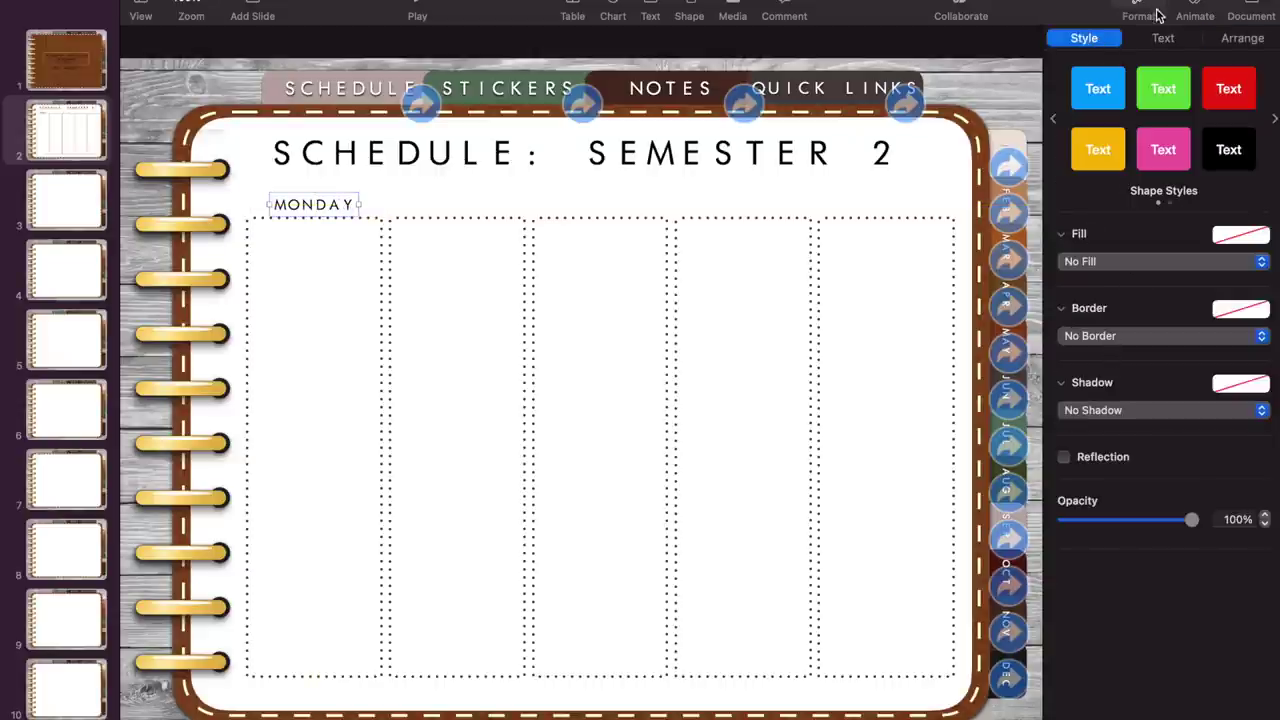
pyautogui.click(1163, 38)
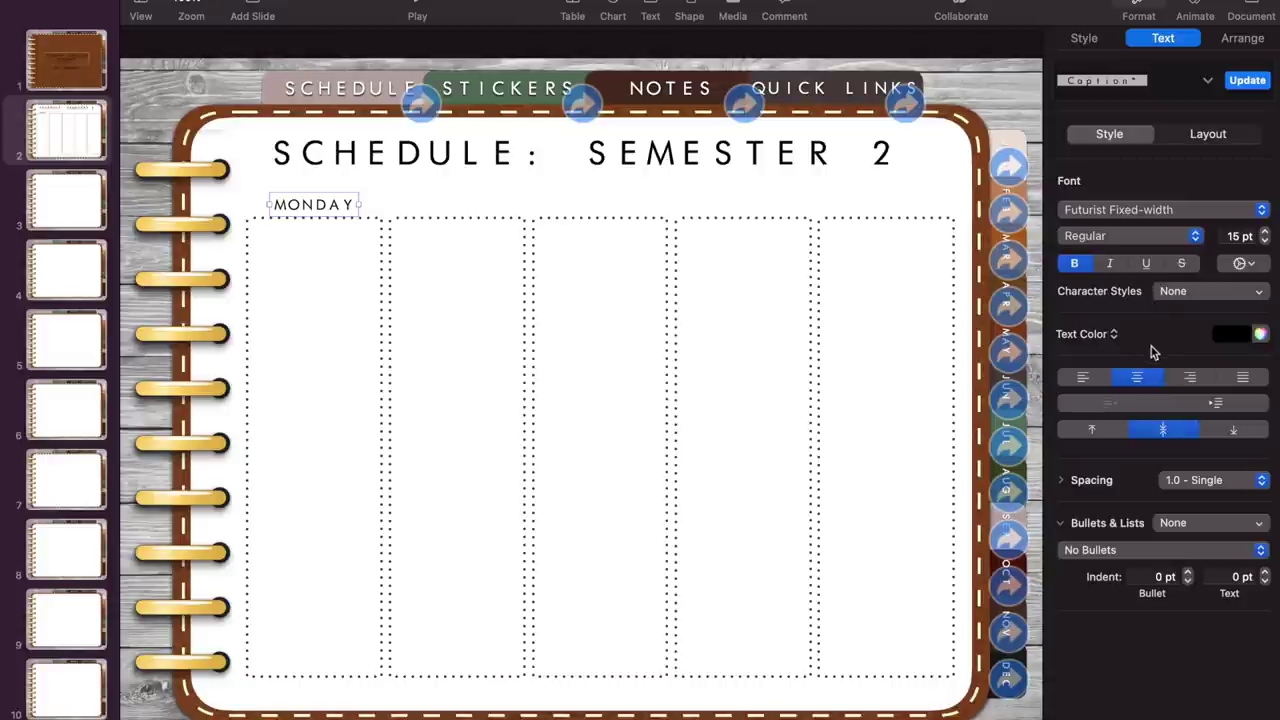
pyautogui.click(1114, 336)
pyautogui.click(1119, 388)
pyautogui.click(1155, 390)
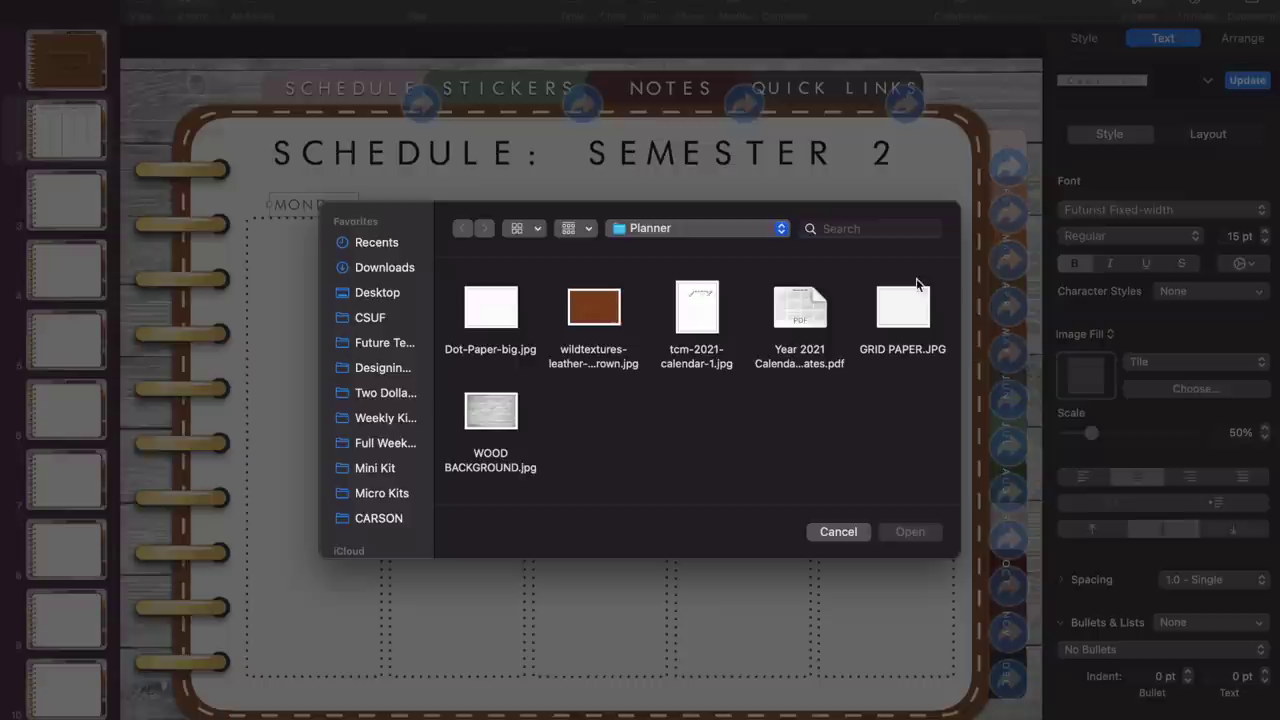
# Search the computer for FOIL images and check the Future Teacher Things folder.
pyautogui.click(840, 227)
pyautogui.write('FOIL')
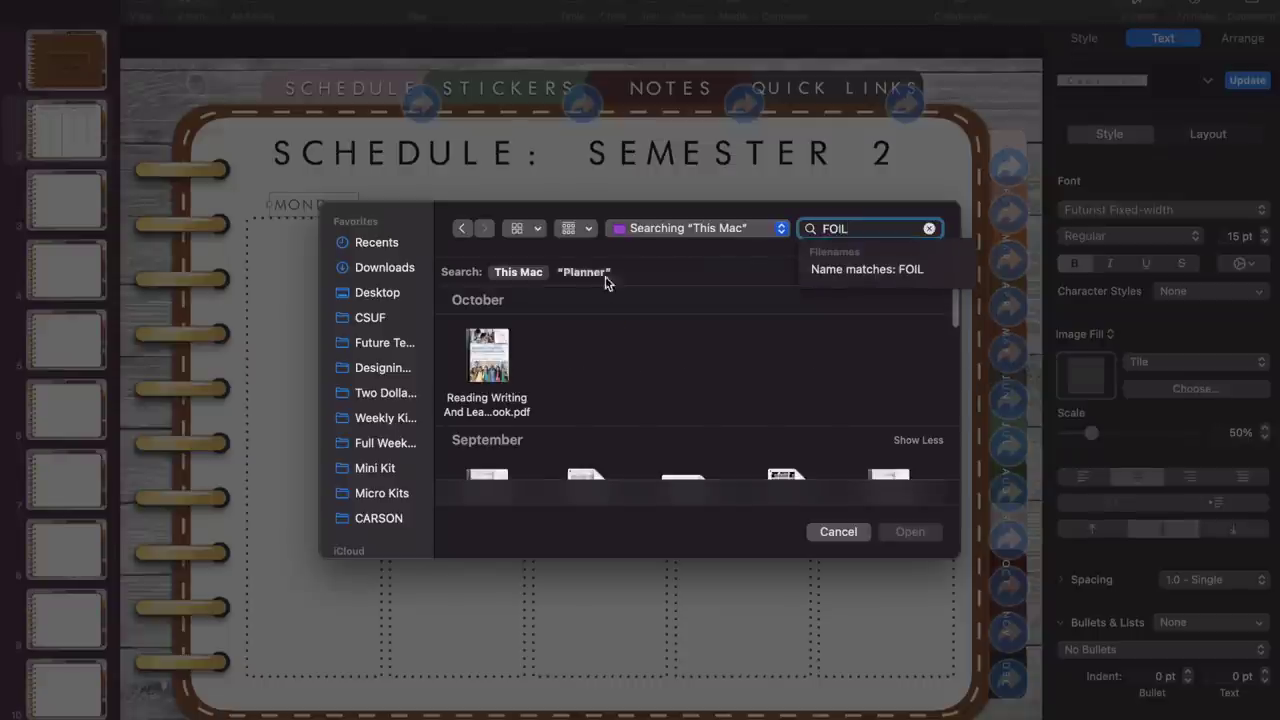
pyautogui.scroll(-6, 580, 400)
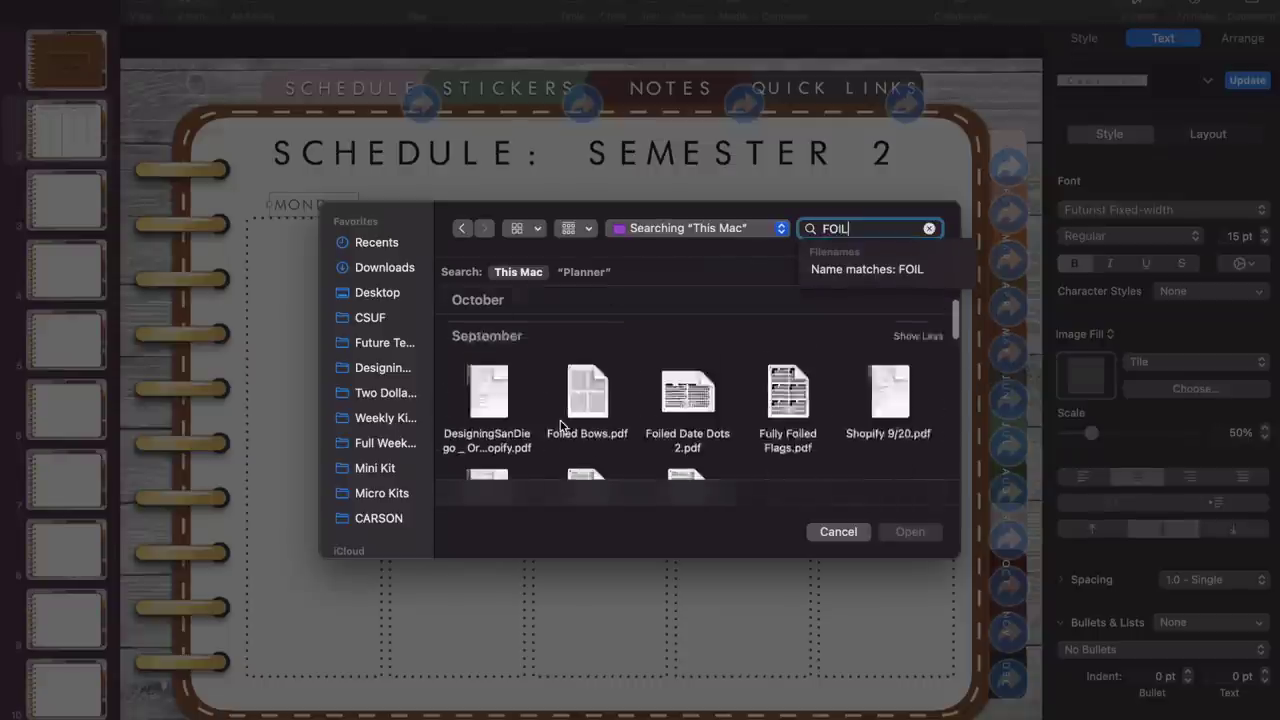
pyautogui.click(395, 343)
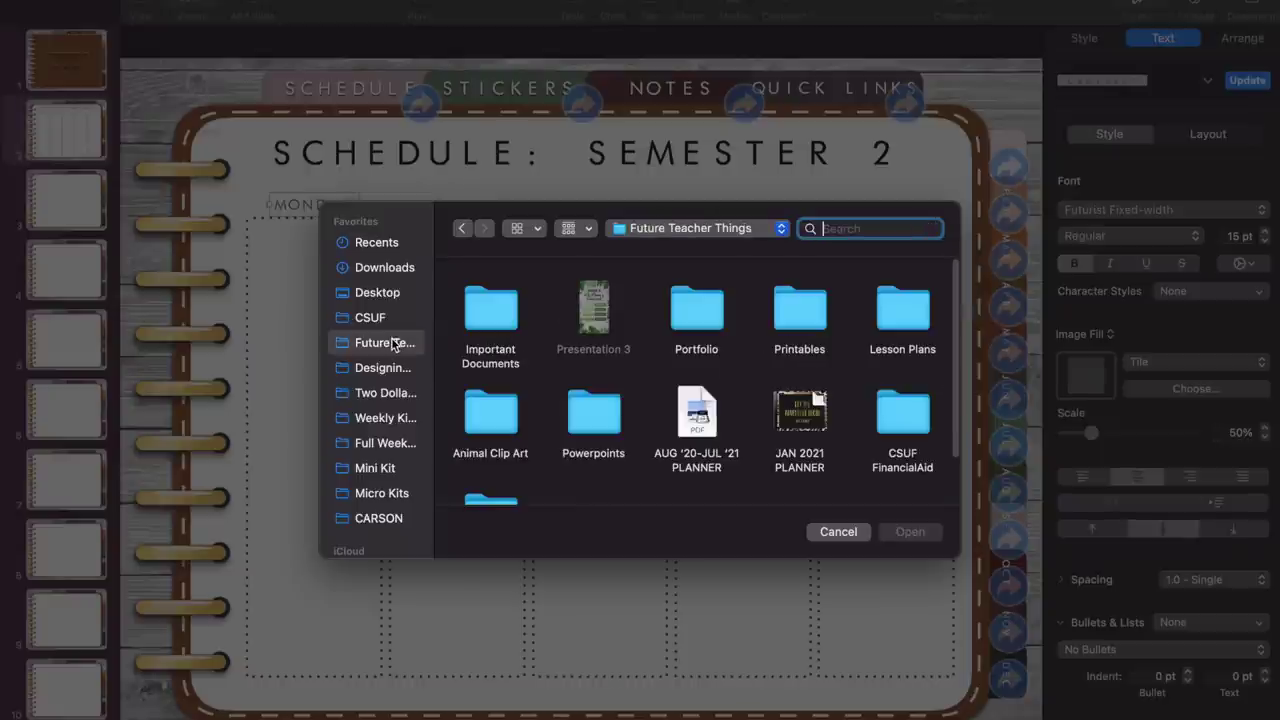
# Fill the MONDAY text with the gold texture image from the IMAGES folder inside Designing San Diego.
pyautogui.click(385, 367)
pyautogui.doubleClick(707, 420)
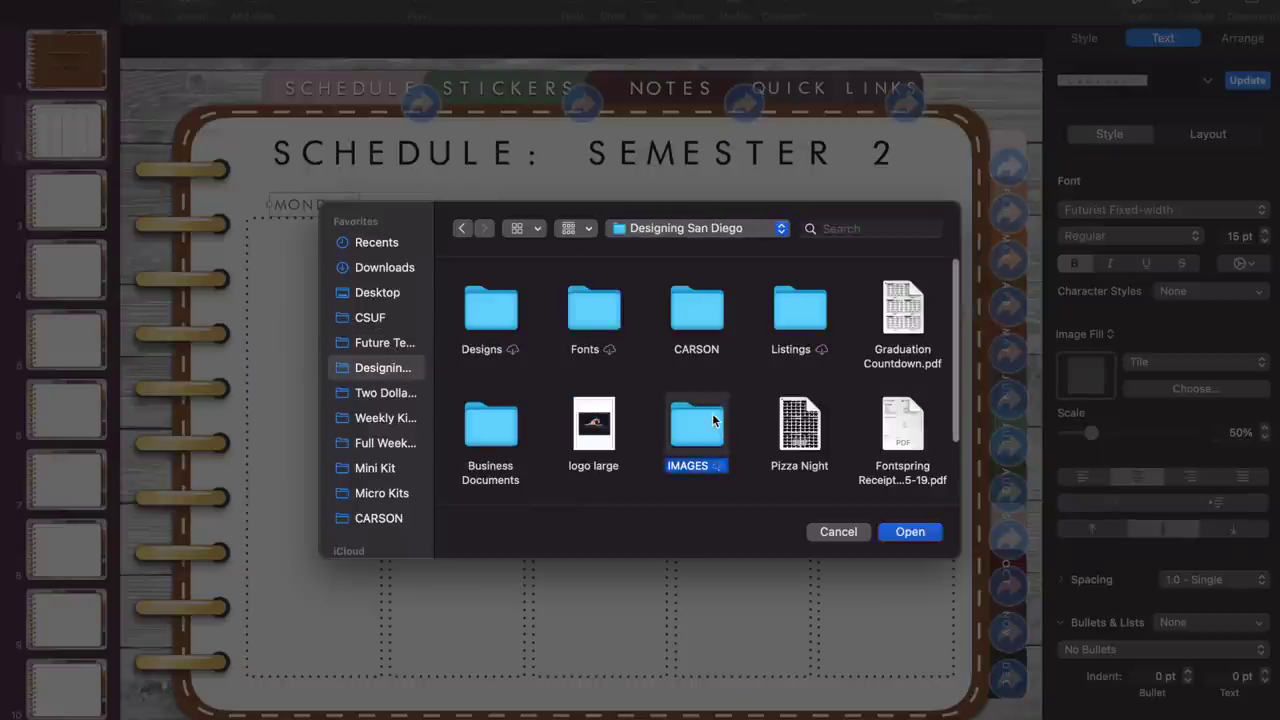
pyautogui.doubleClick(697, 420)
pyautogui.doubleClick(678, 316)
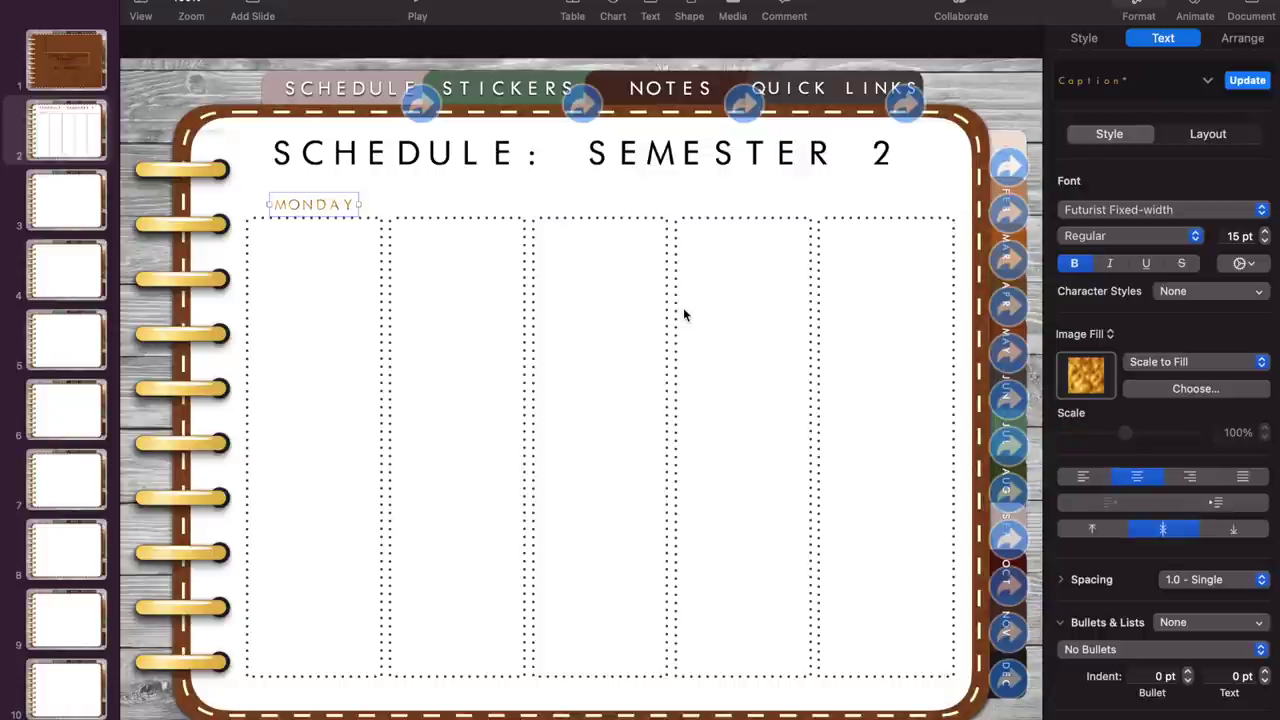
pyautogui.click(607, 177)
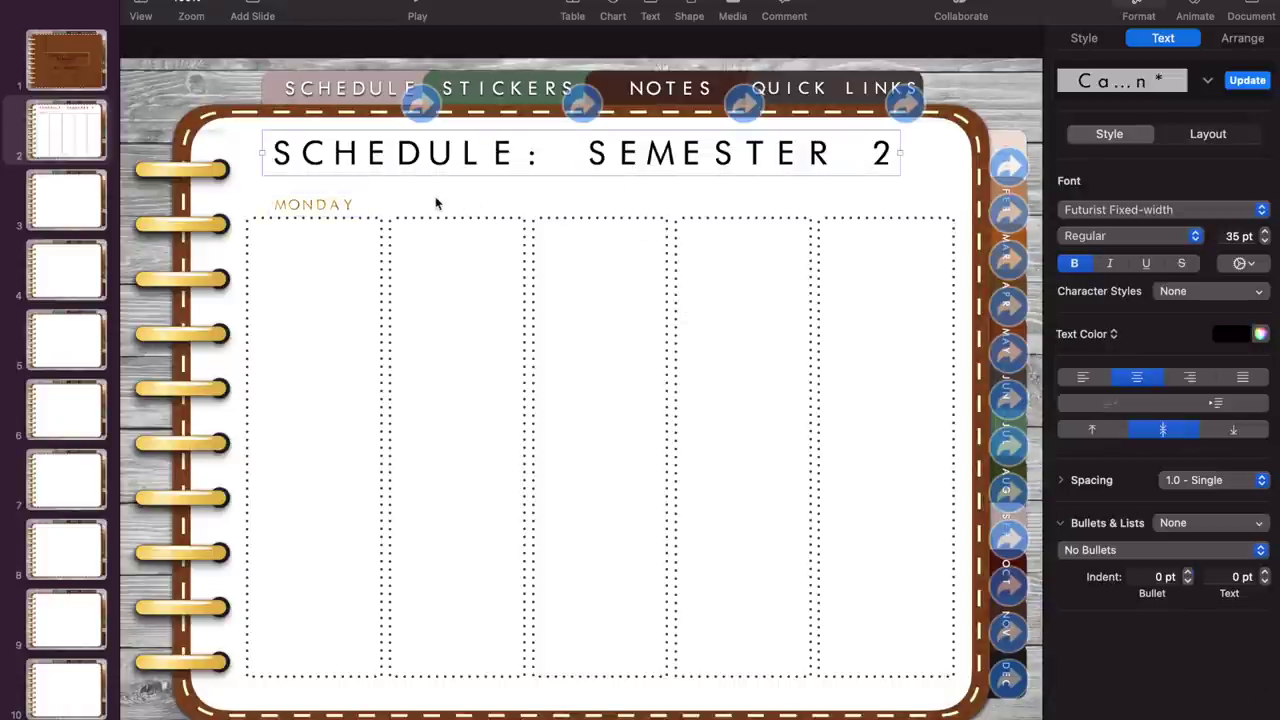
# Duplicate the gold MONDAY label and change the copy's text to TUESDAY.
pyautogui.click(342, 207)
pyautogui.doubleClick(336, 206)
pyautogui.moveTo(341, 204); pyautogui.dragTo(346, 212)
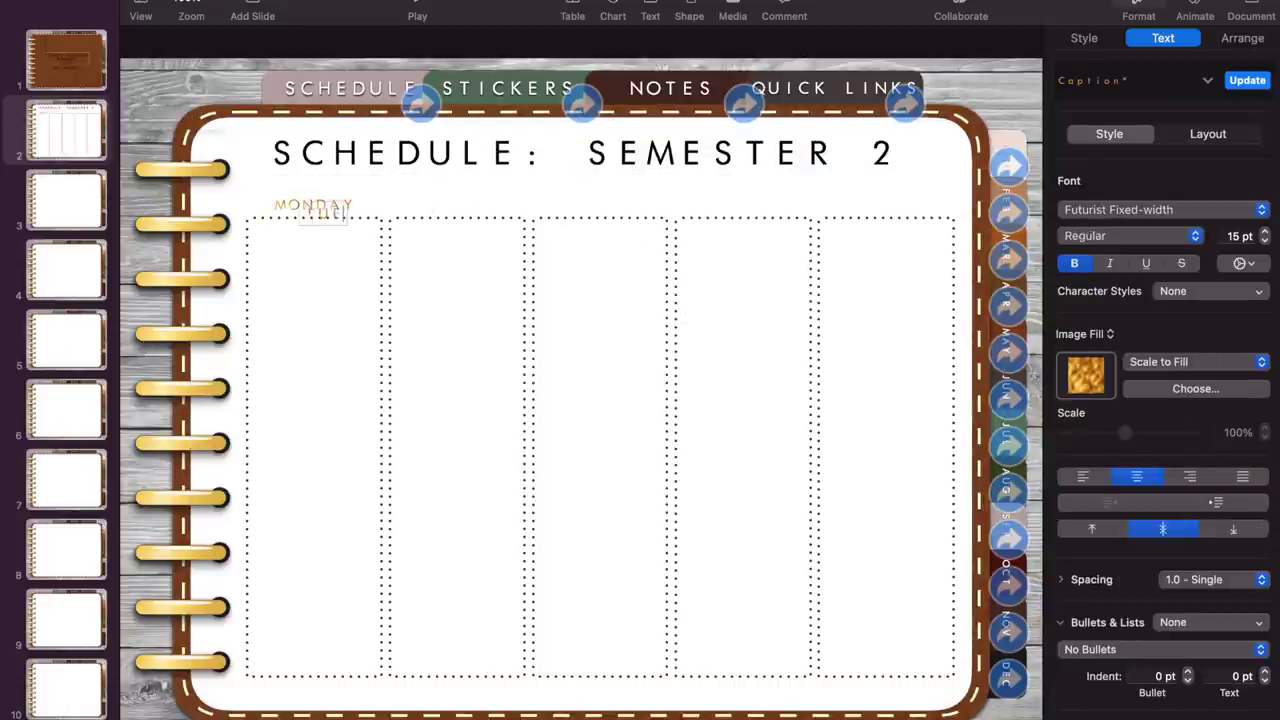
pyautogui.write('TUESDAY')
pyautogui.click(380, 222)
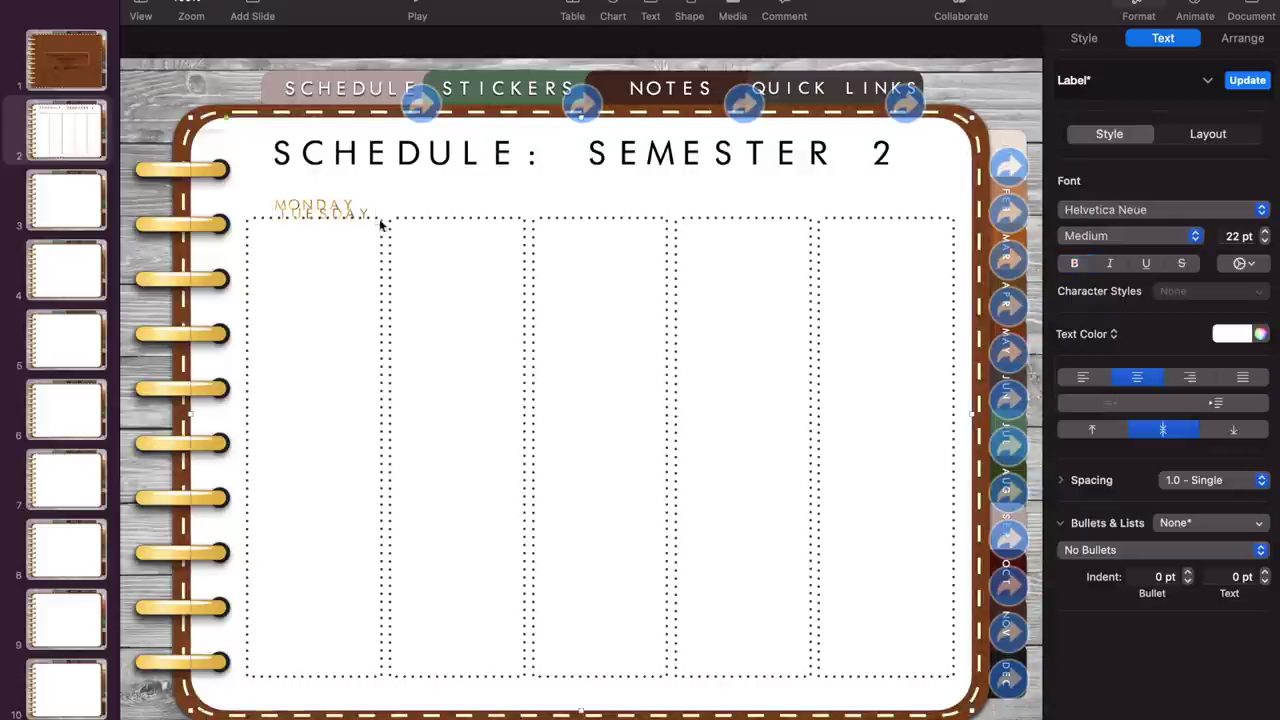
# Place TUESDAY above the second column and add matching gold WEDNESDAY, THURSDAY and FRIDAY labels above the remaining columns.
pyautogui.moveTo(397, 214); pyautogui.dragTo(887, 206)
pyautogui.write('WEDNESDAY')
pyautogui.write('THURD')
pyautogui.press('BackSpace')
pyautogui.write('SDAY FRIDAY')
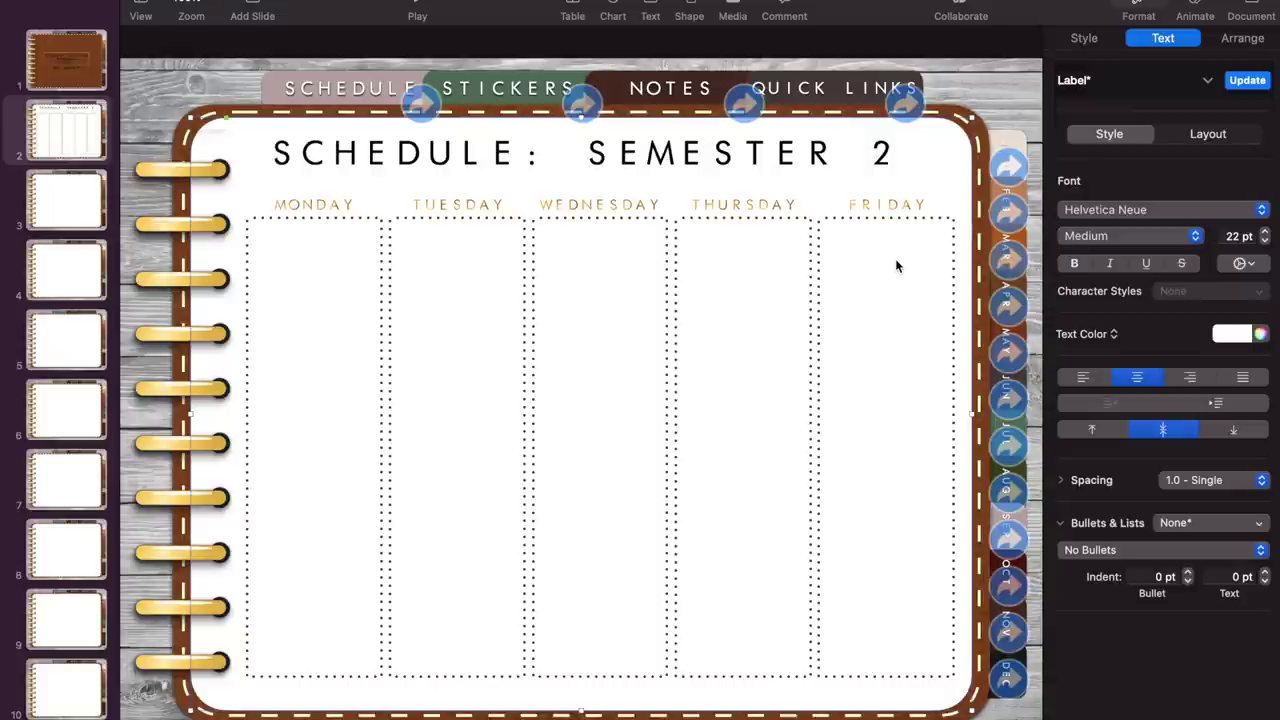
pyautogui.click(1012, 97)
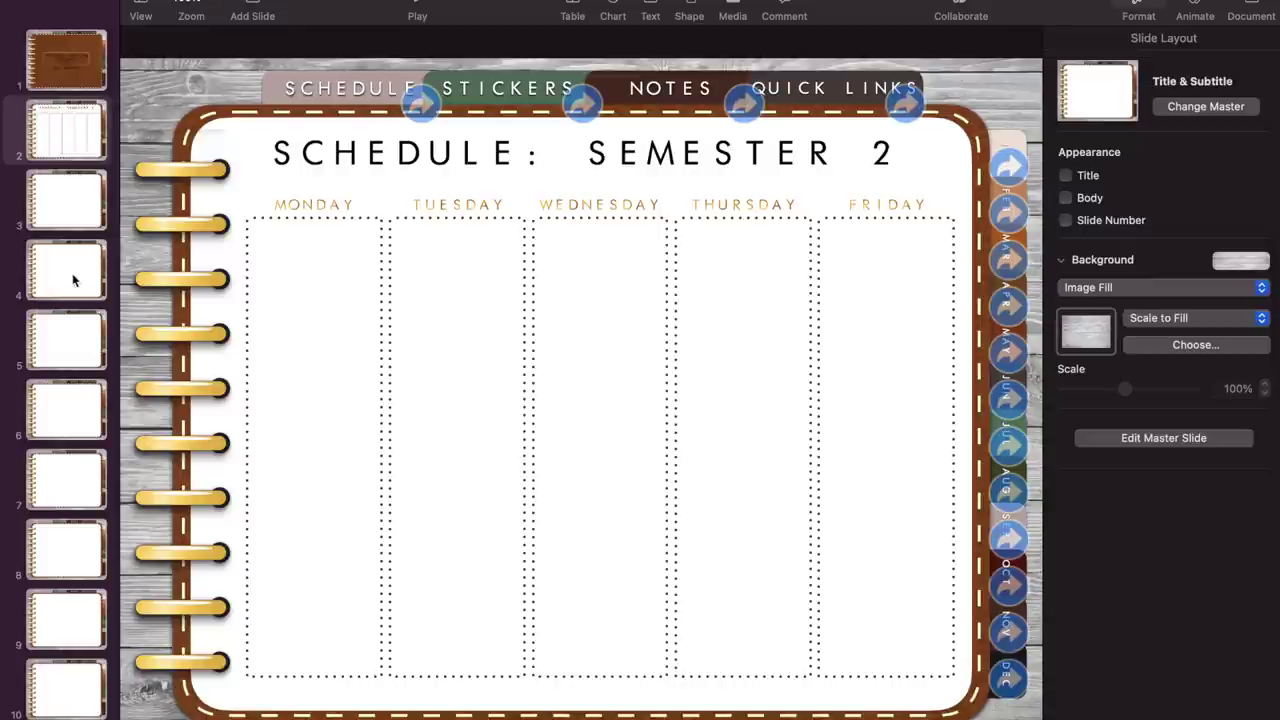
# Copy the SCHEDULE: SEMESTER 2 title from slide 2 and paste it onto blank slide 5.
pyautogui.click(72, 355)
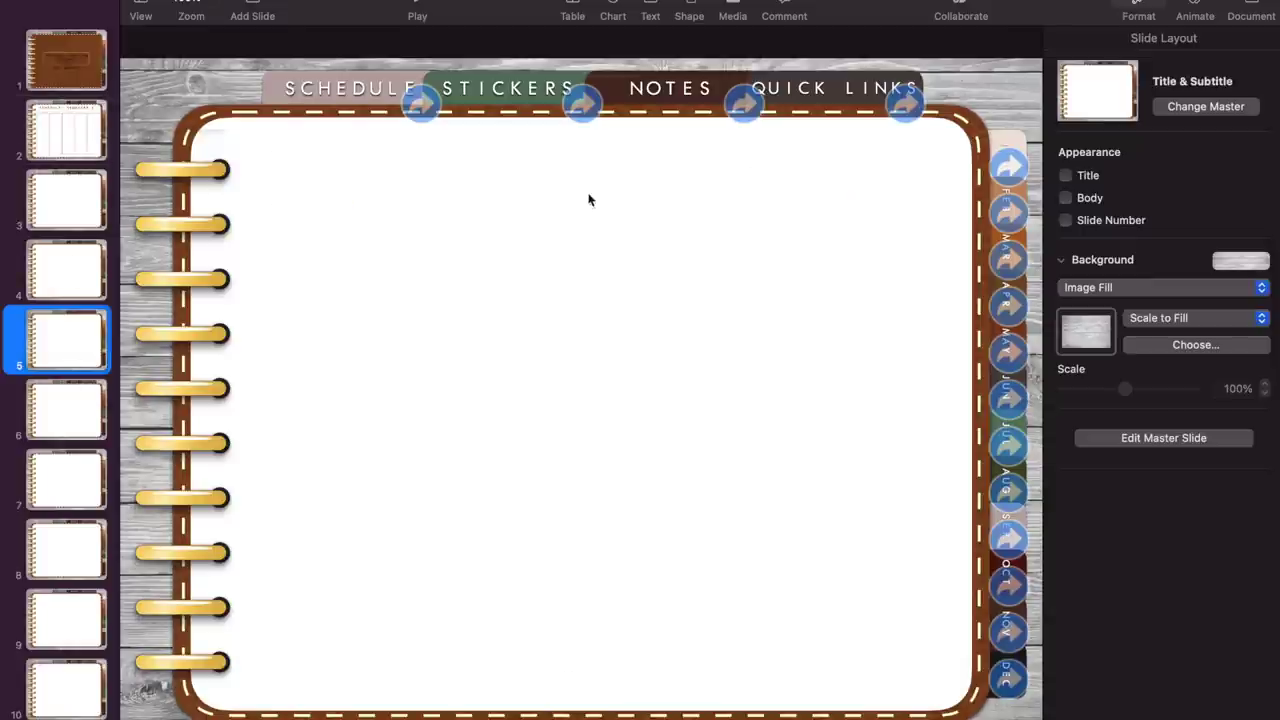
pyautogui.click(83, 149)
pyautogui.click(430, 163)
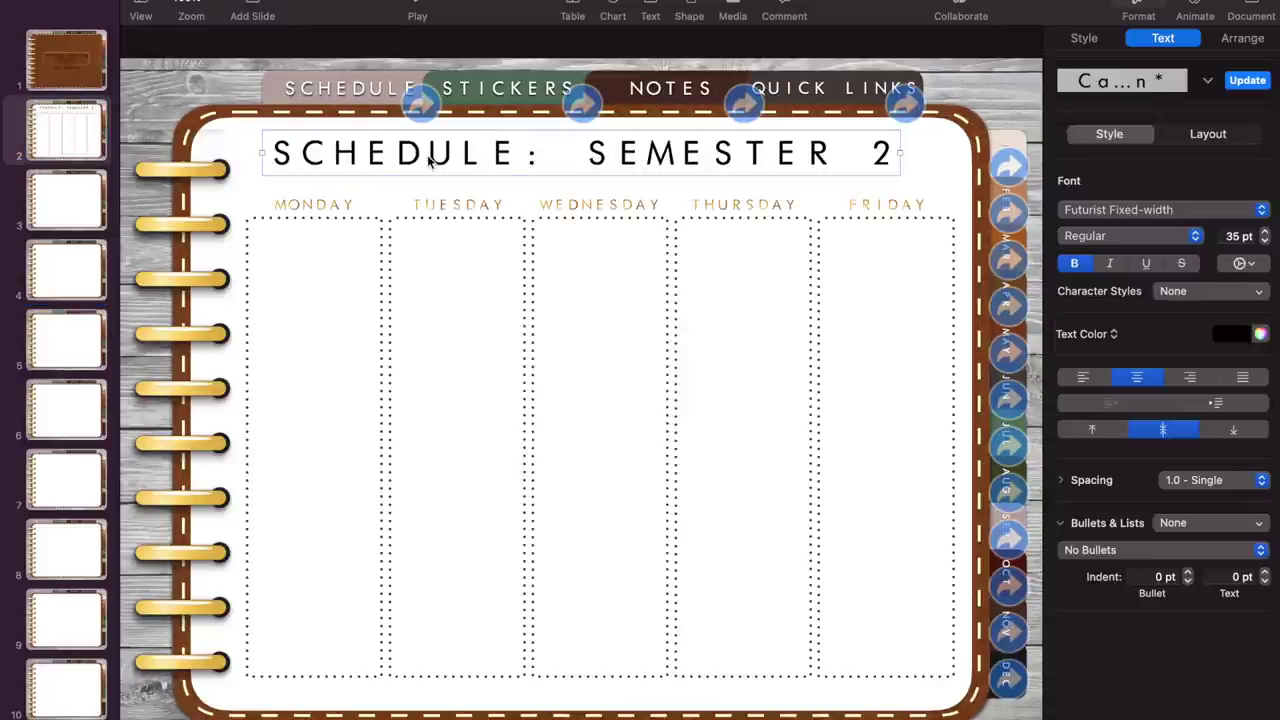
pyautogui.click(92, 337)
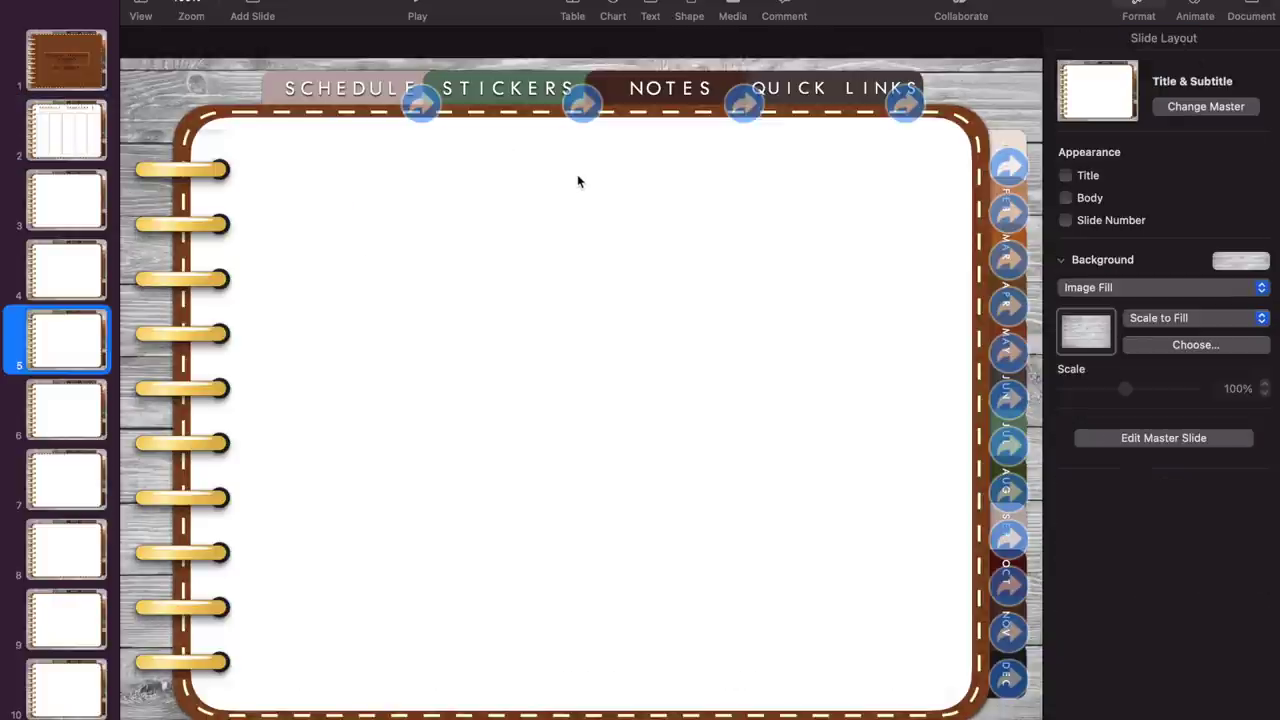
pyautogui.press('super+v')
# Replace the pasted title's text on slide 5 with QUICK LINKS.
pyautogui.click(568, 162)
pyautogui.tripleClick(568, 162)
pyautogui.write('QUICK LING')
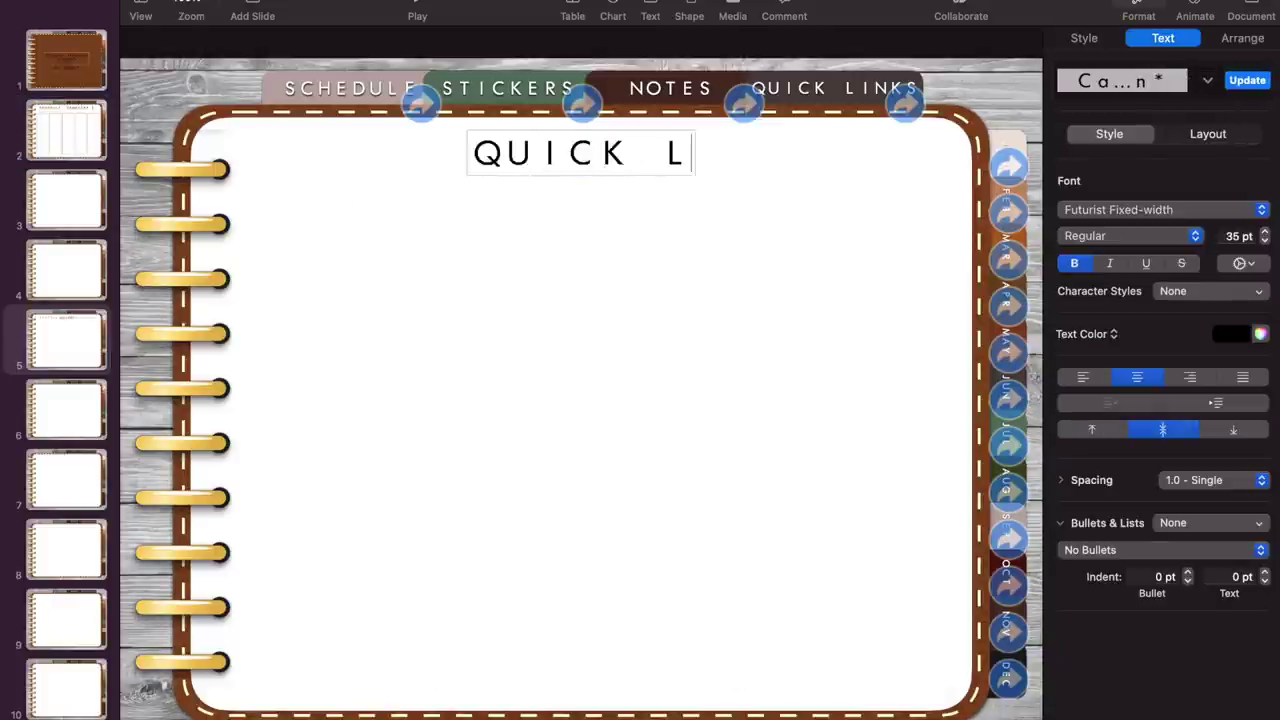
pyautogui.press('BackSpace')
pyautogui.write('KS')
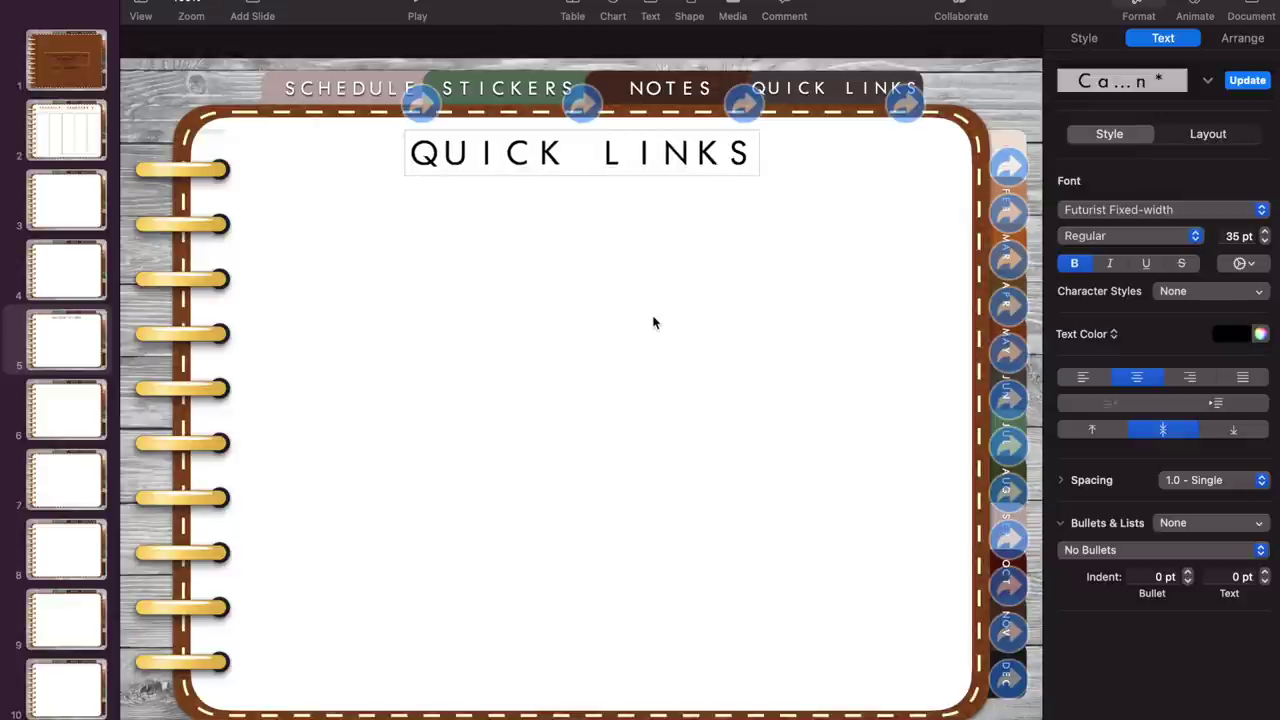
pyautogui.click(653, 322)
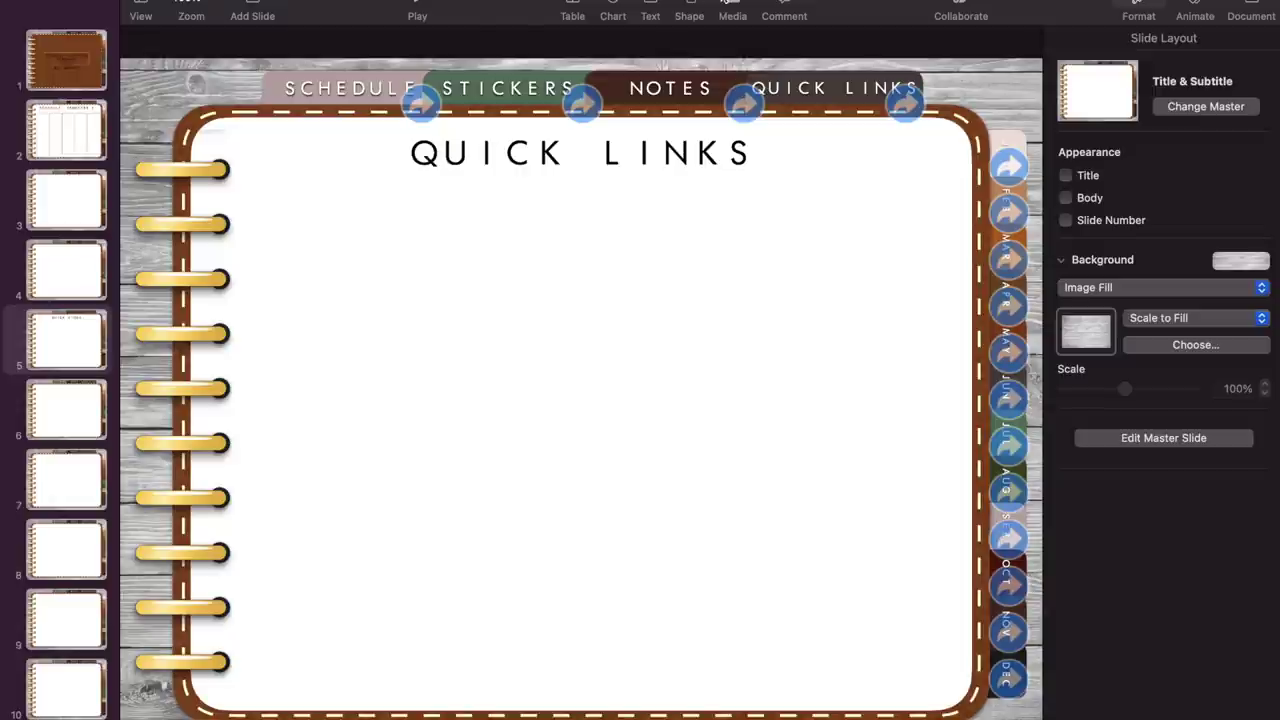
# Insert a rounded rectangle below the start of the QUICK LINKS title and resize it to about 313 by 60 pt.
pyautogui.click(692, 10)
pyautogui.click(754, 146)
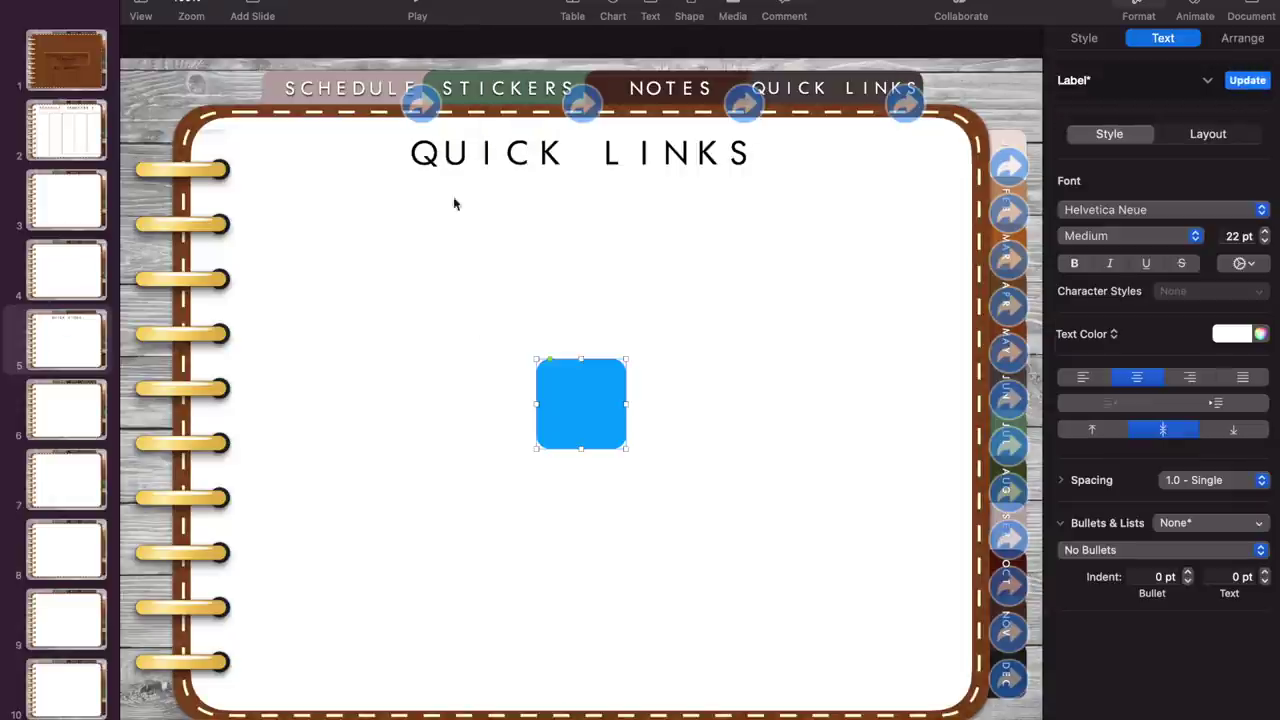
pyautogui.moveTo(586, 416); pyautogui.dragTo(335, 276)
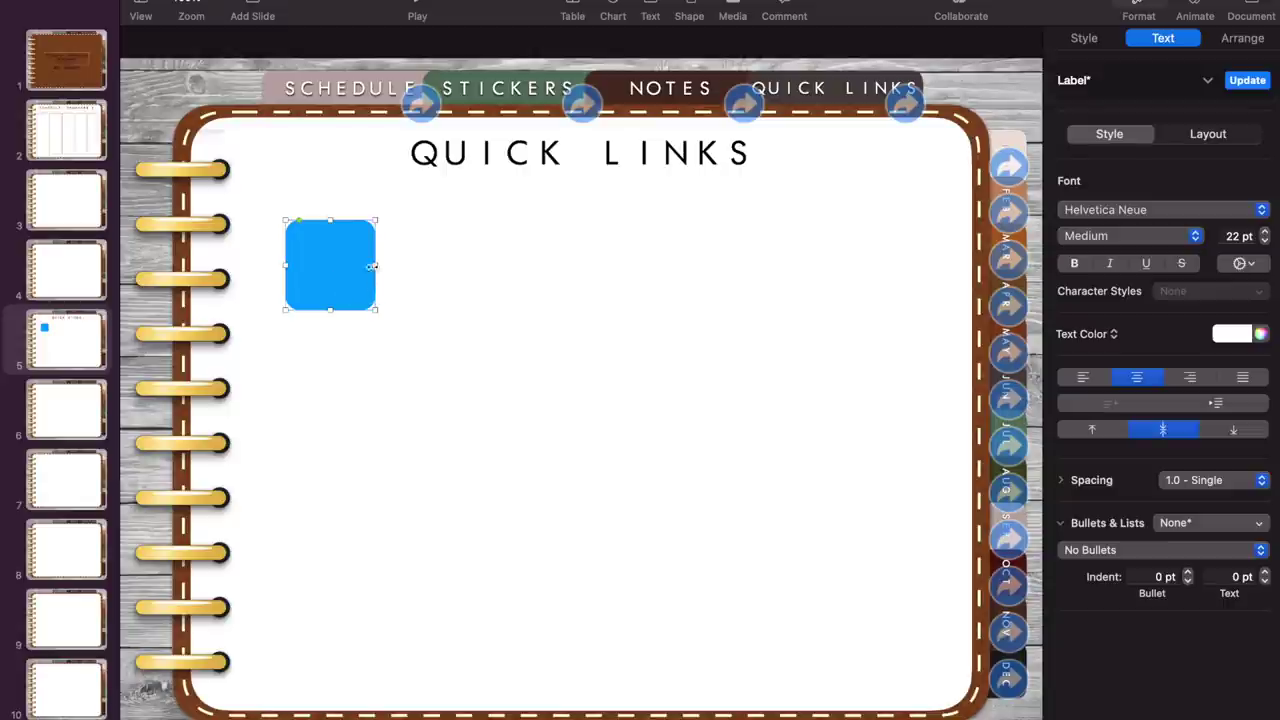
pyautogui.moveTo(375, 263); pyautogui.dragTo(567, 263)
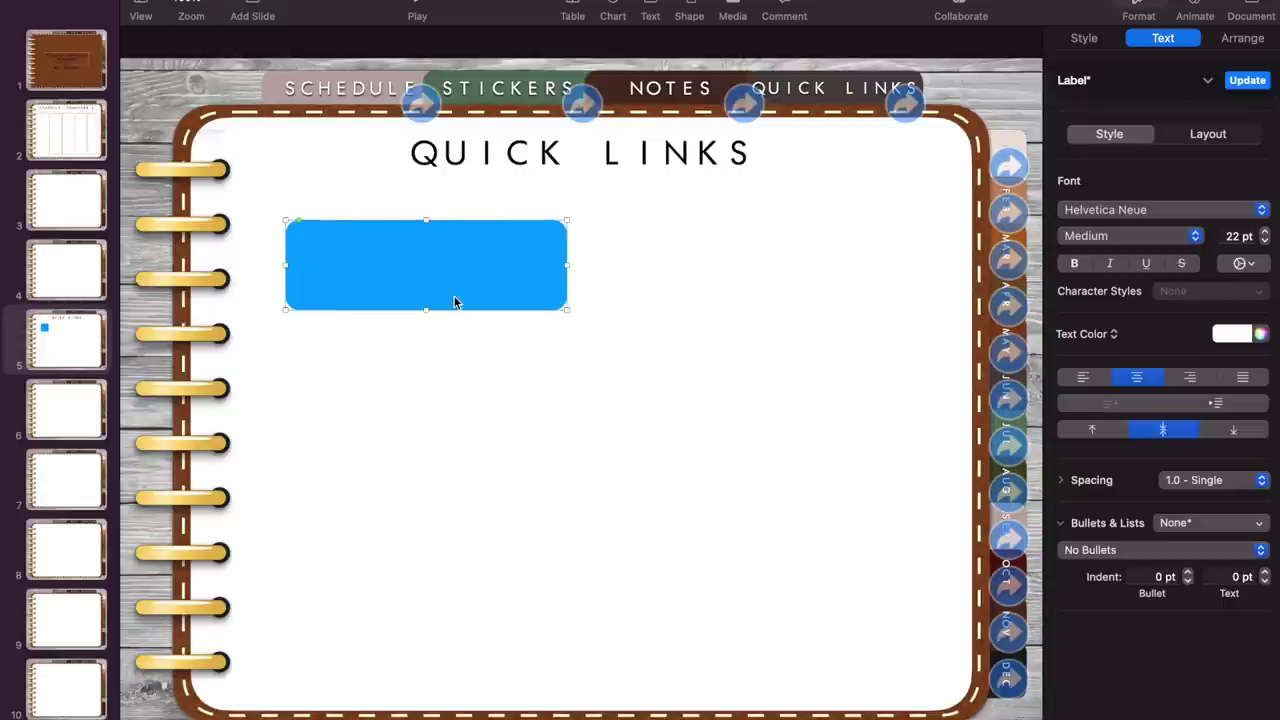
pyautogui.moveTo(430, 315); pyautogui.dragTo(439, 251)
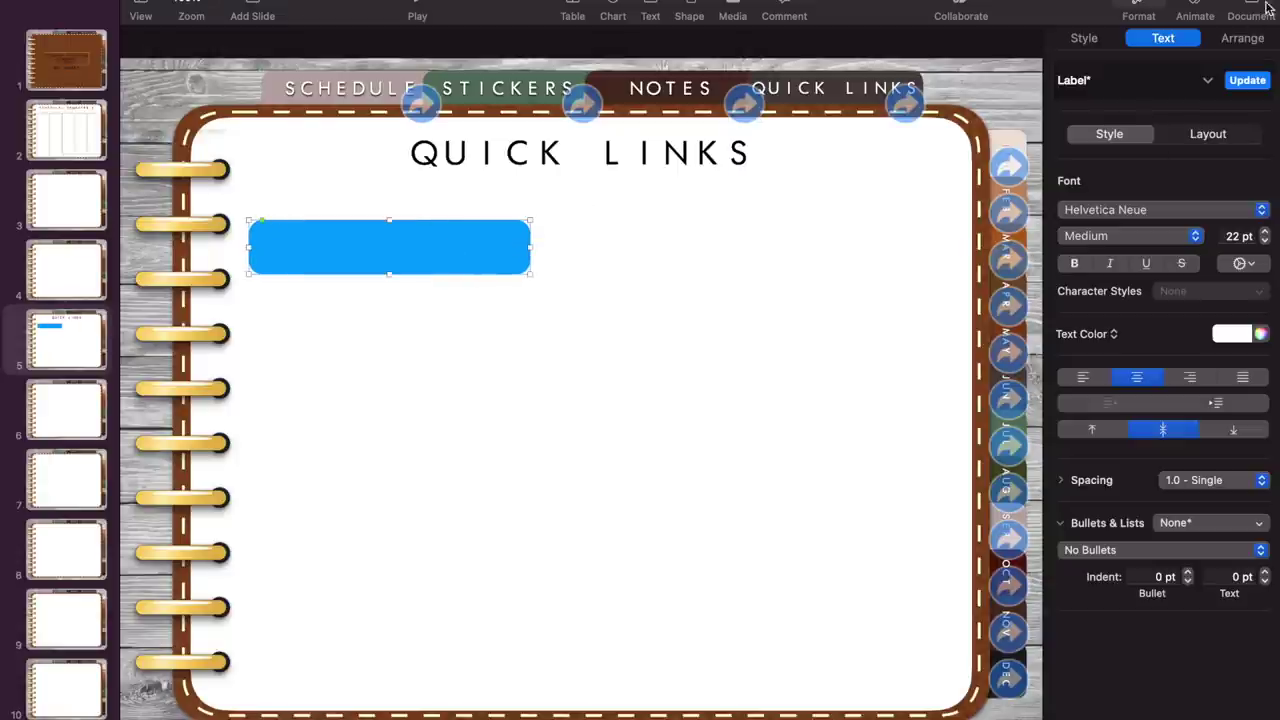
# Set the rectangle's corner radius to 30 pt and shift it to about X 152 pt, Y 180 pt.
pyautogui.click(1243, 38)
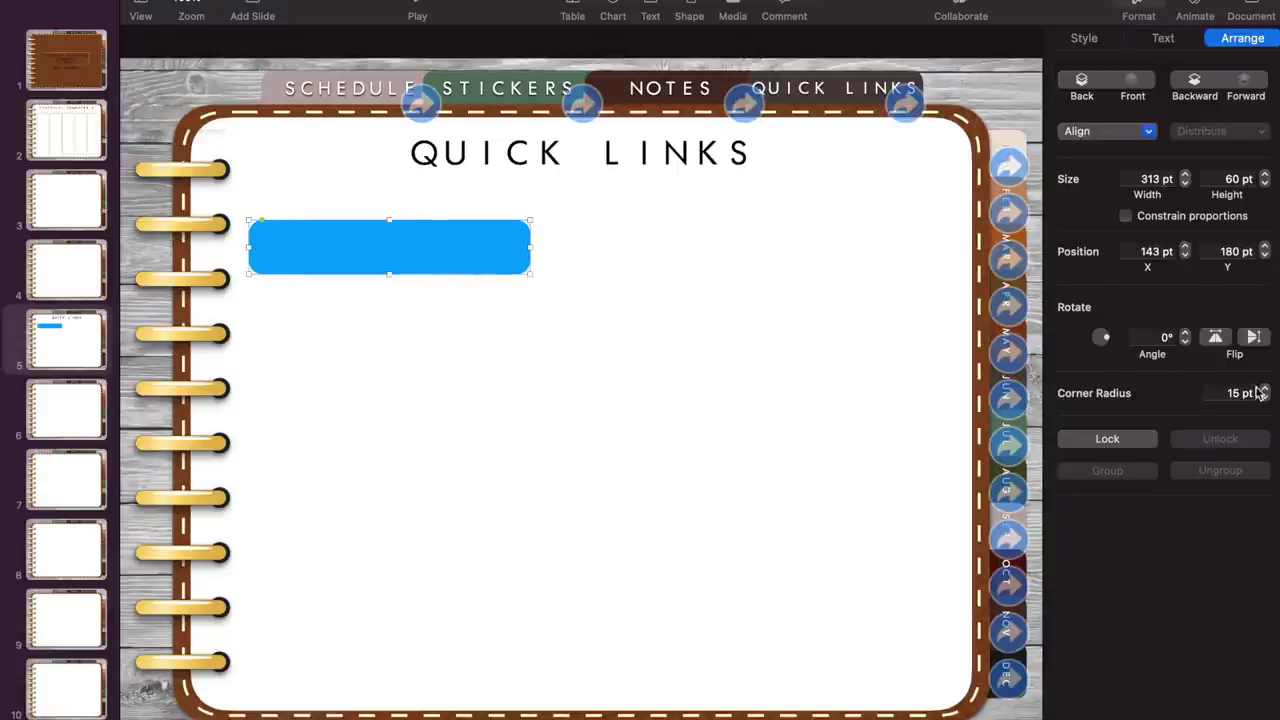
pyautogui.click(1265, 390)
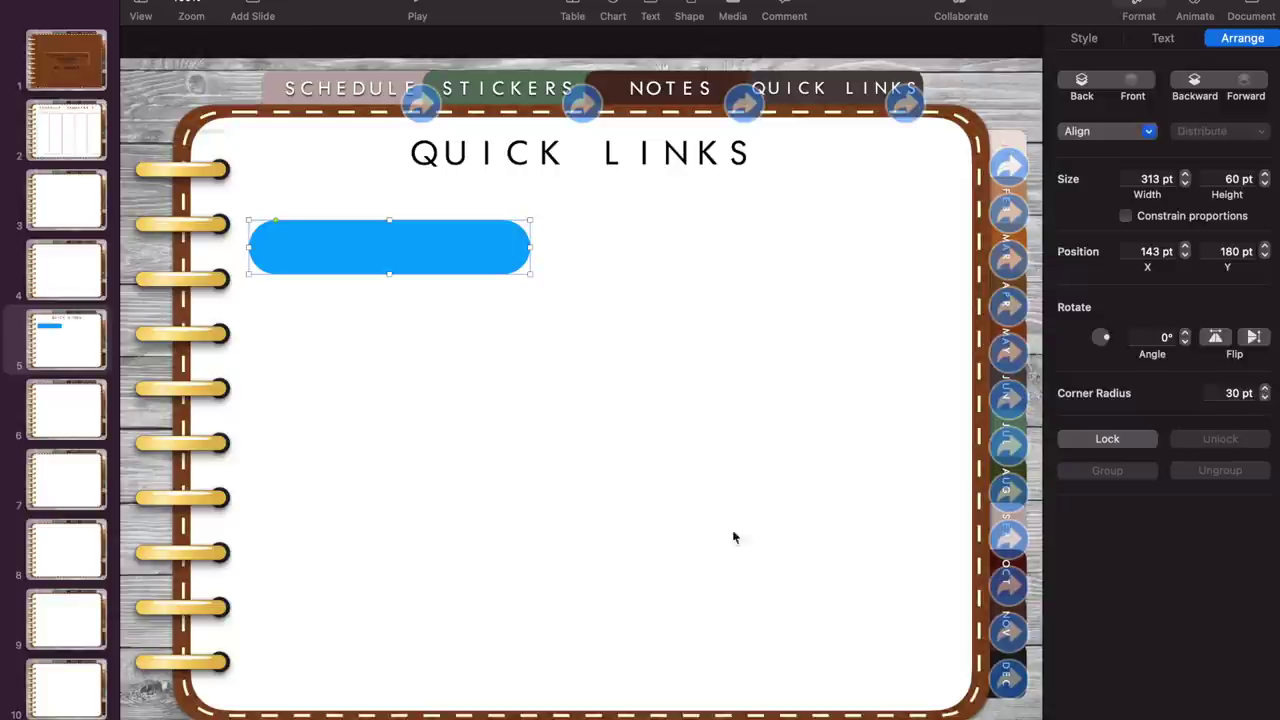
pyautogui.click(702, 531)
pyautogui.moveTo(471, 255); pyautogui.dragTo(479, 257)
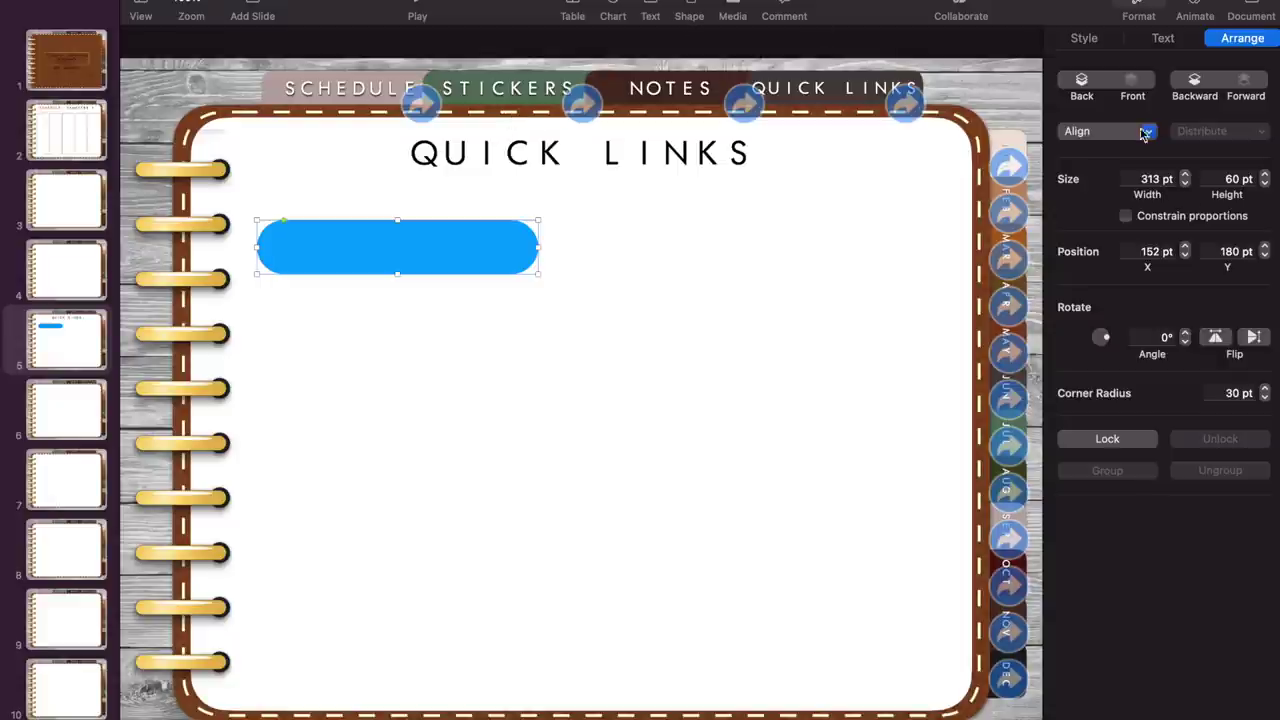
# Fill the rounded bar with the pale beige sampled from the topmost month tab.
pyautogui.click(1105, 44)
pyautogui.click(1106, 289)
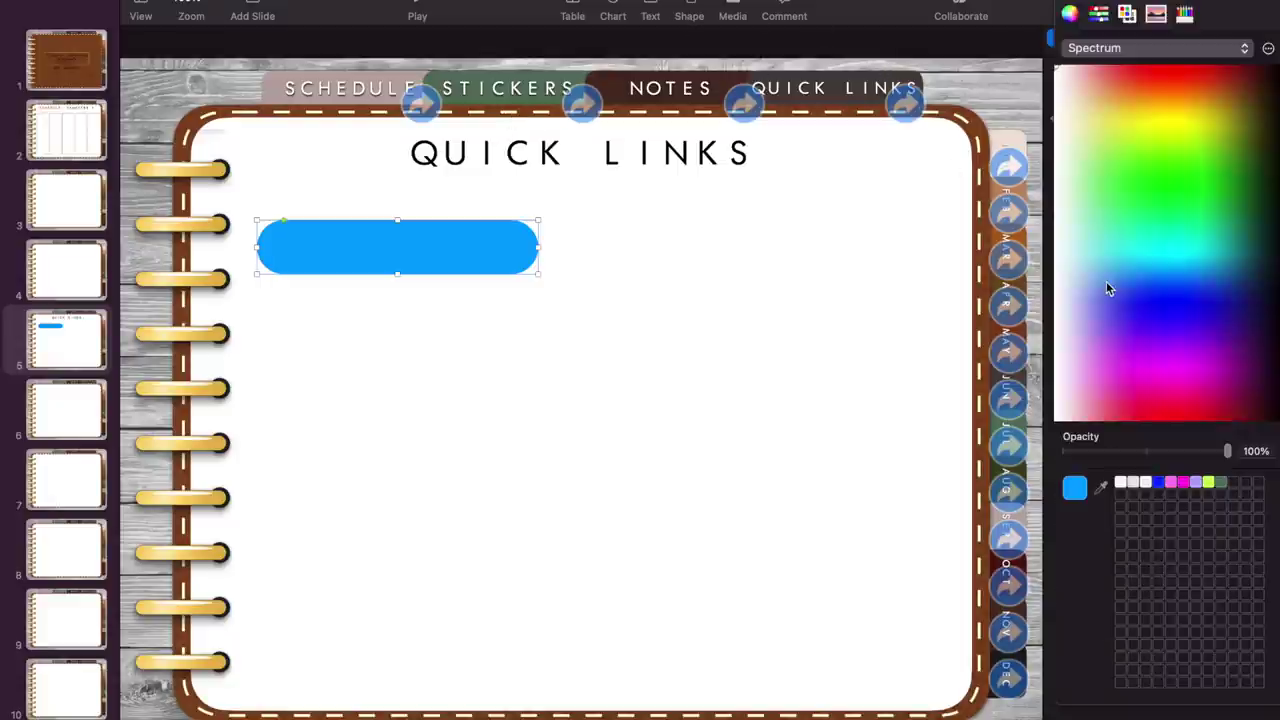
pyautogui.click(1121, 483)
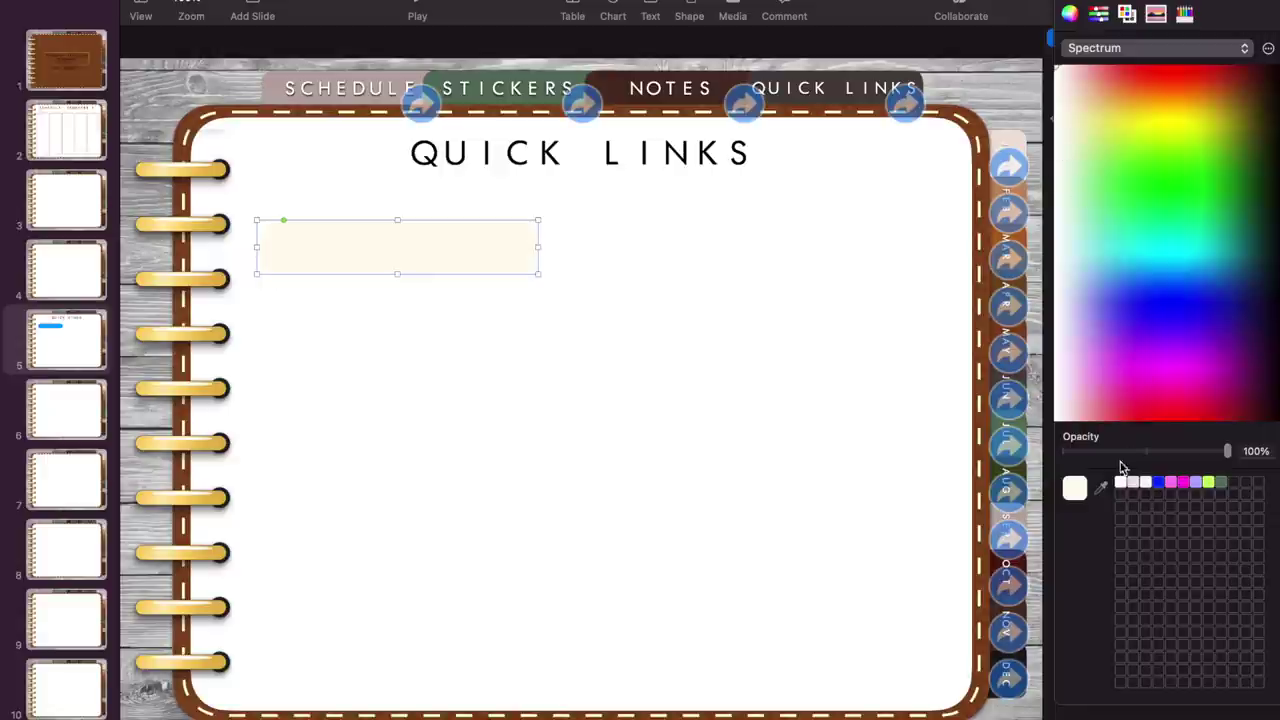
pyautogui.click(1101, 487)
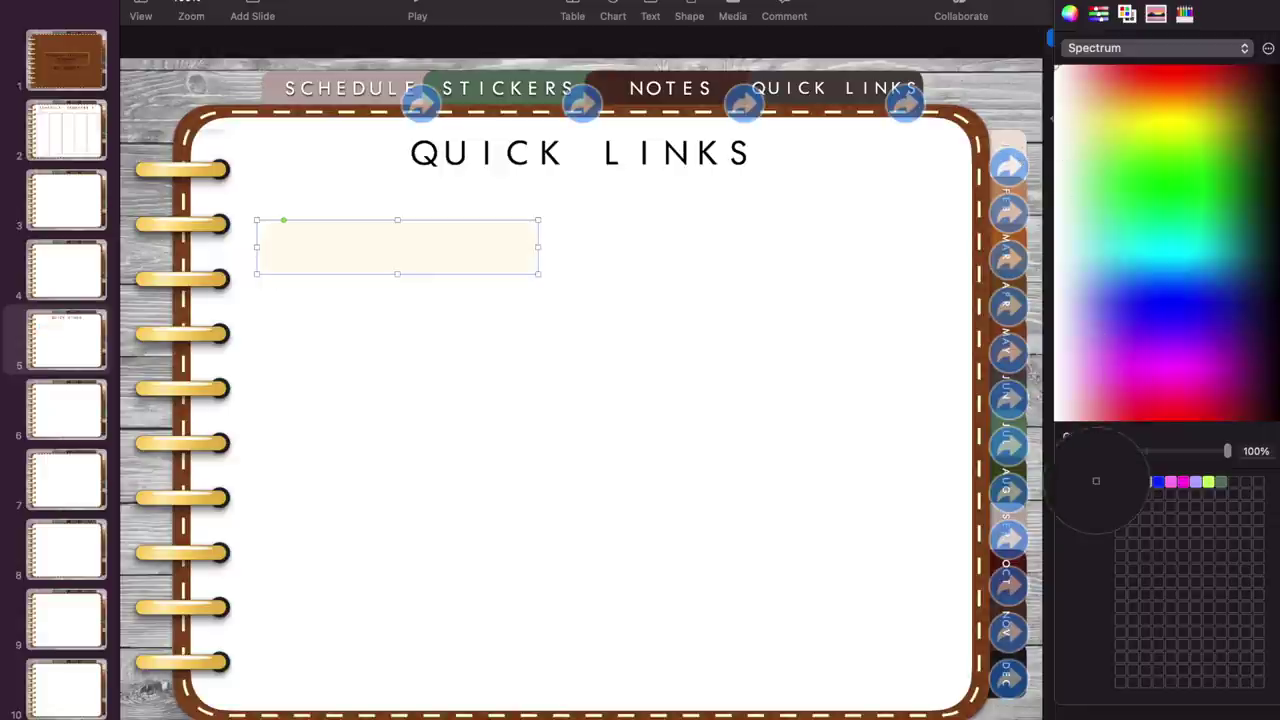
pyautogui.click(1014, 145)
pyautogui.click(685, 341)
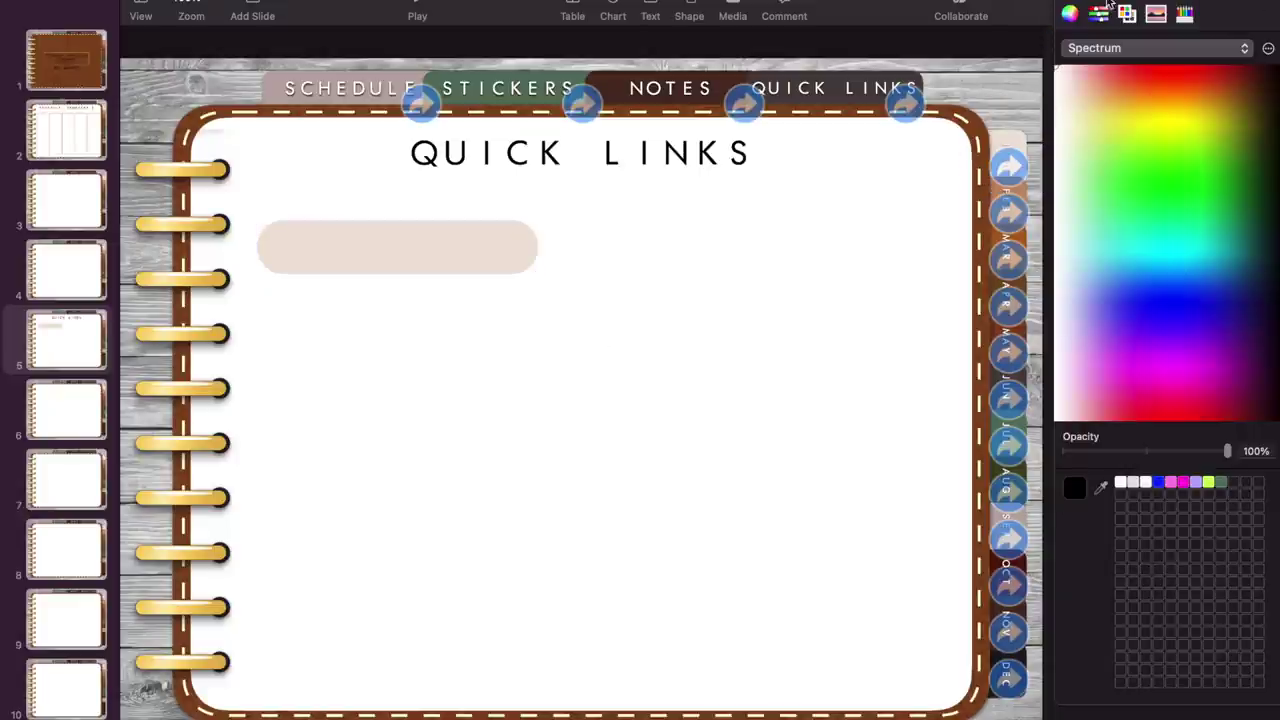
pyautogui.click(1068, 4)
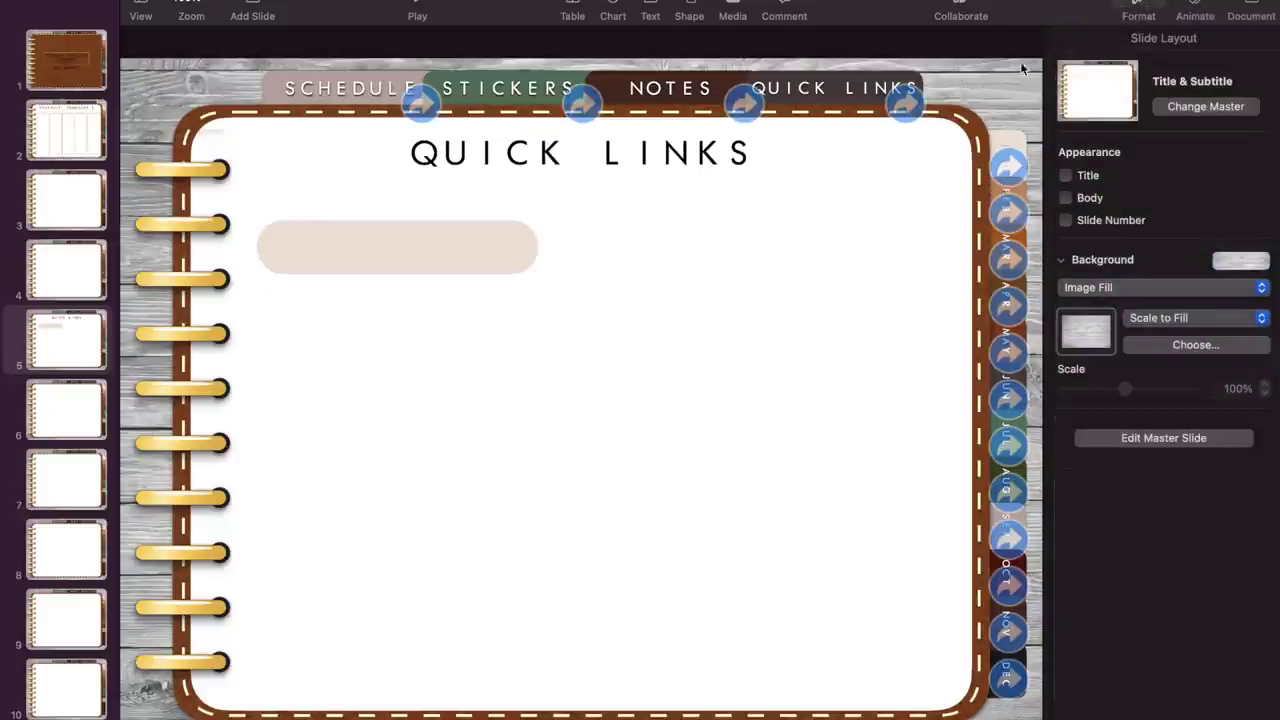
# Add a text box reading YEARLY OVERVIEW to the Quick Links page.
pyautogui.click(650, 12)
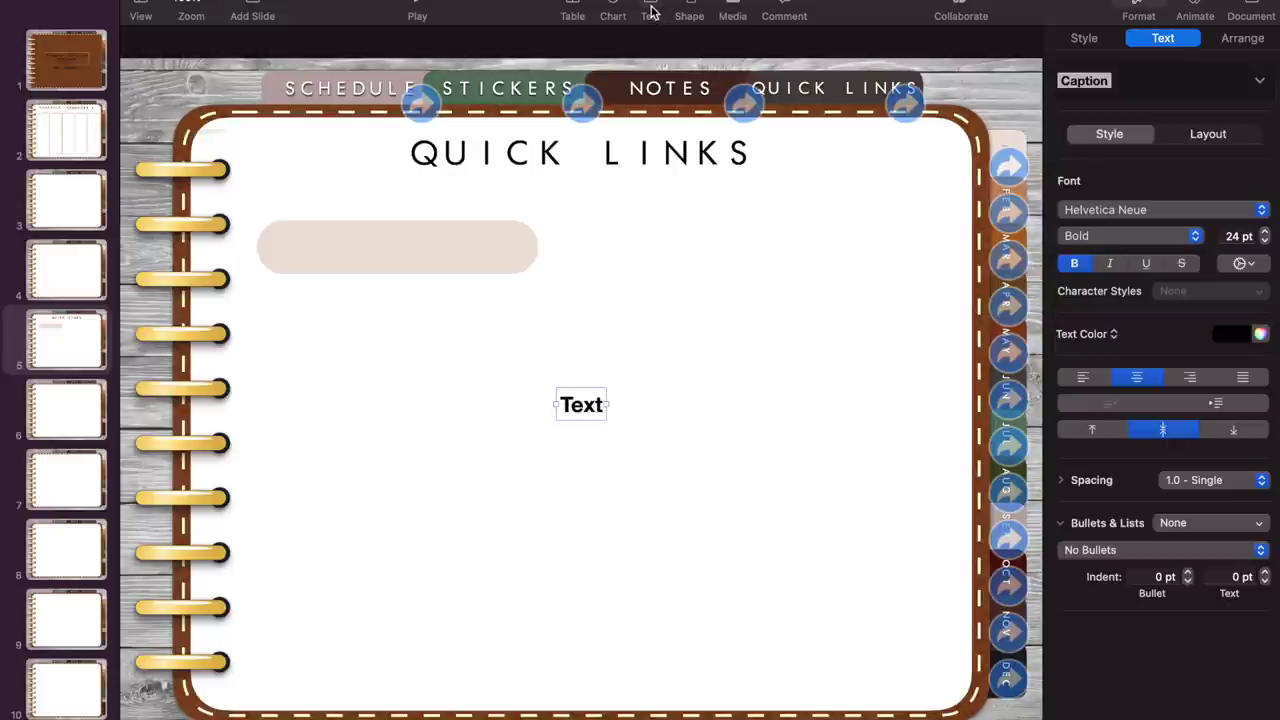
pyautogui.doubleClick(582, 402)
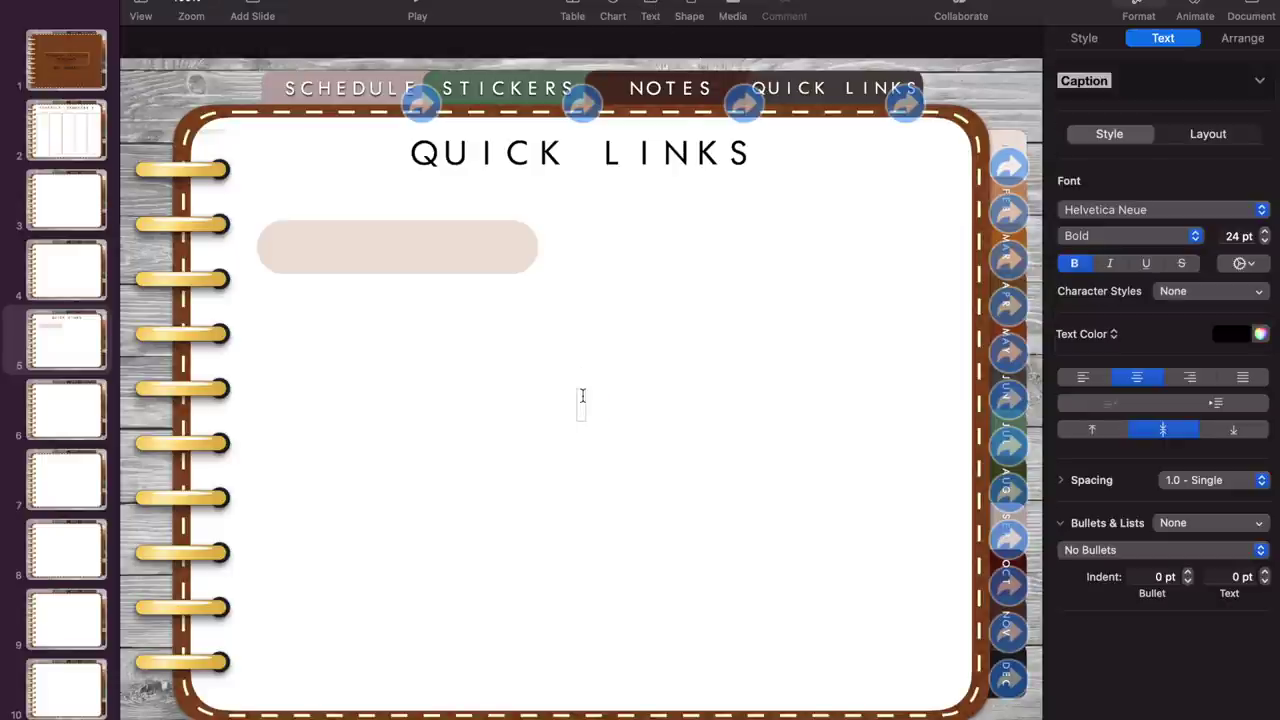
pyautogui.write('YEARLY OV')
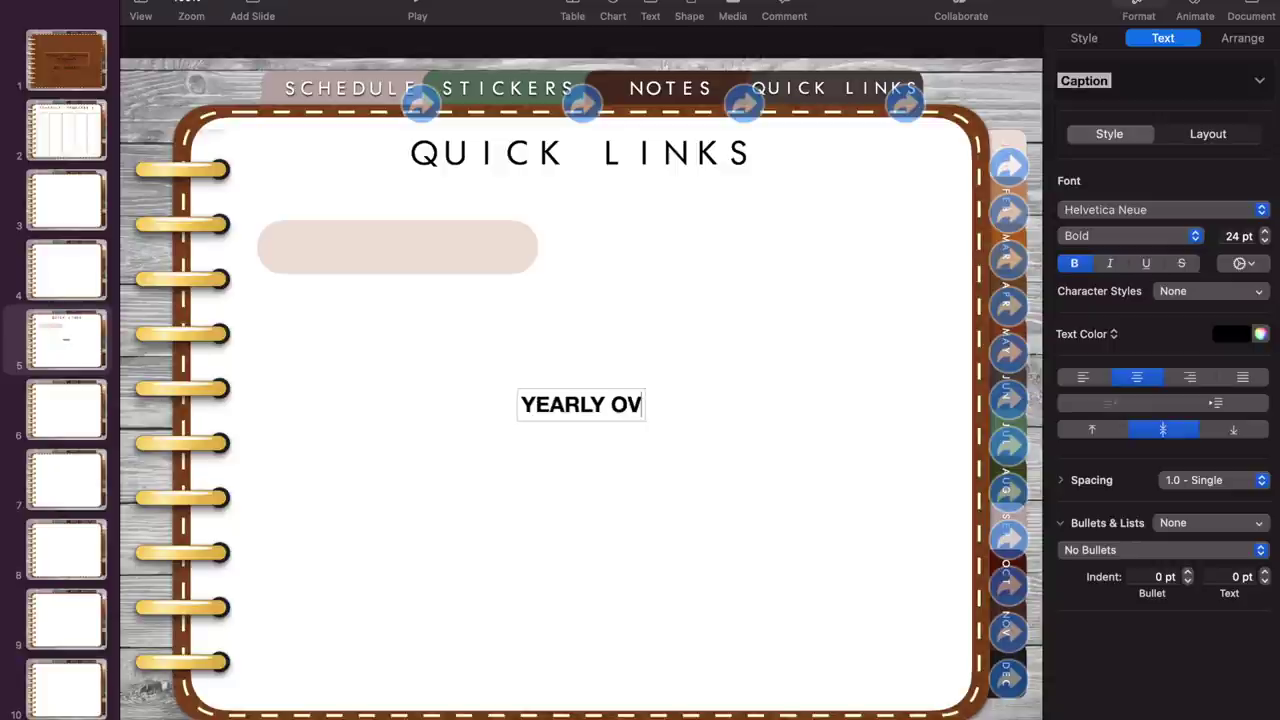
pyautogui.write('ERVIEW')
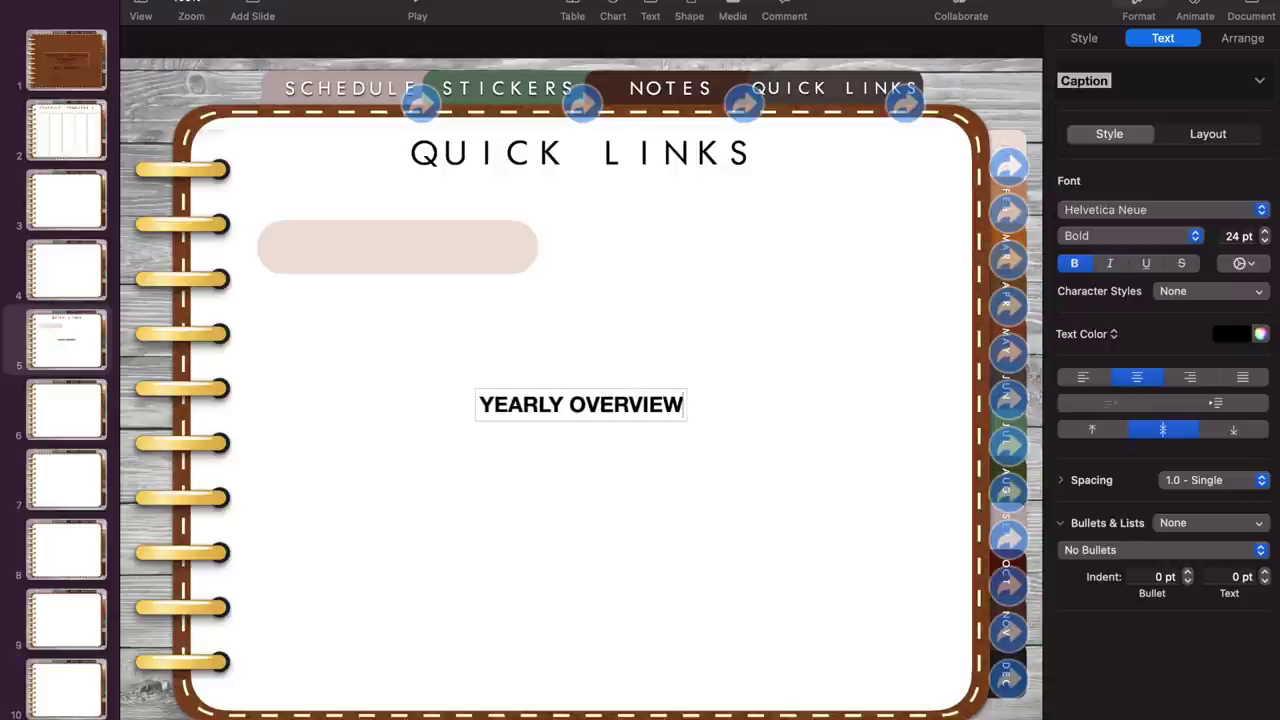
# Set the YEARLY OVERVIEW text to the Futurist Fixed-width font at 15 pt.
pyautogui.press('super+a')
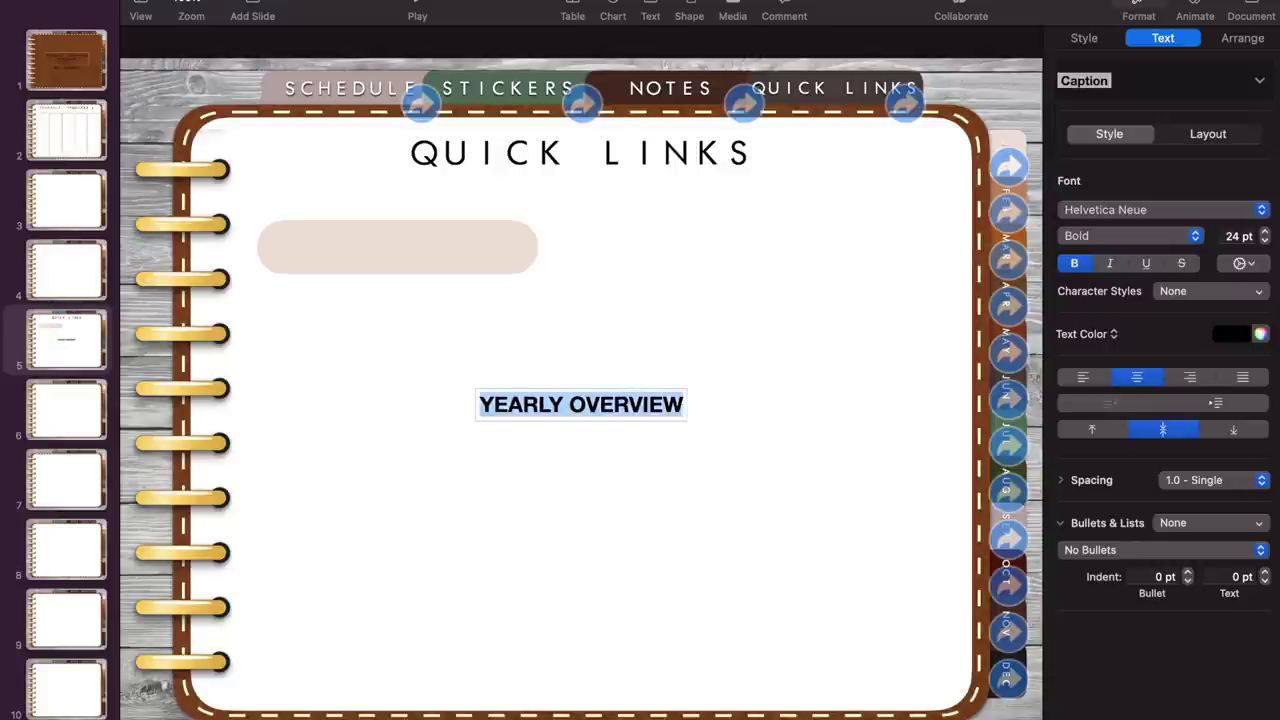
pyautogui.click(1153, 207)
pyautogui.click(1100, 127)
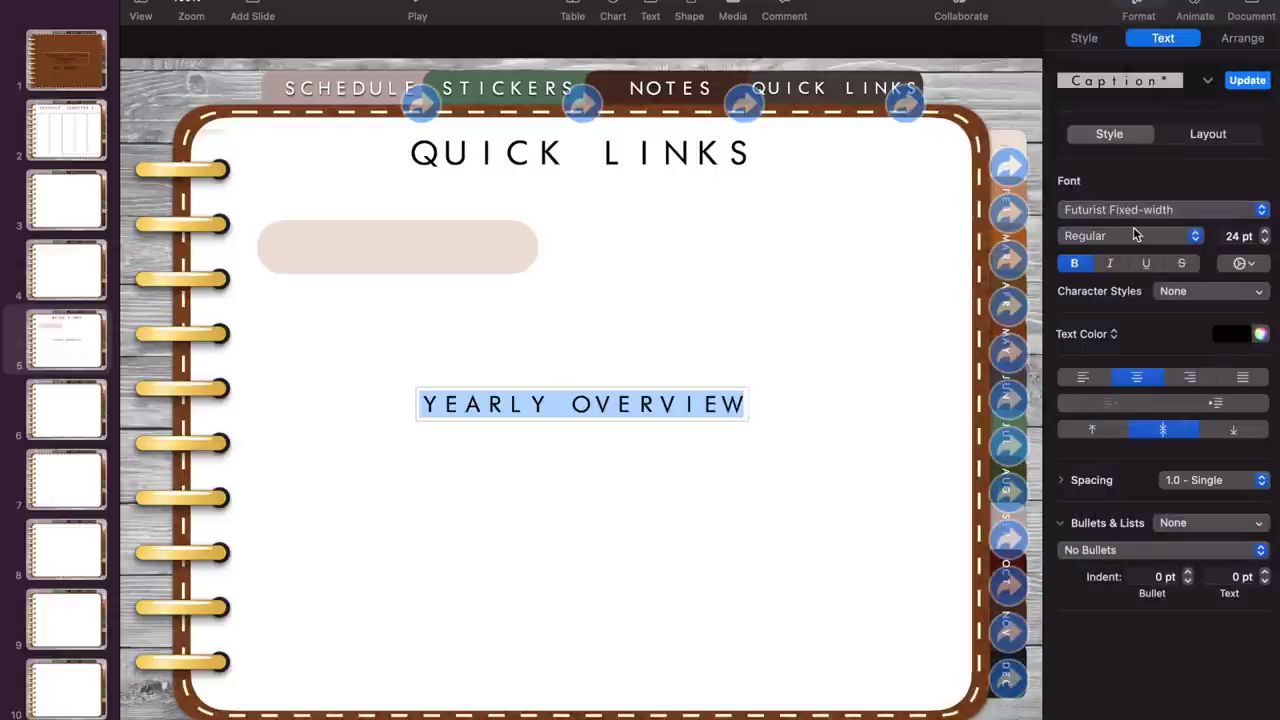
pyautogui.click(1240, 236)
pyautogui.write('16')
pyautogui.press('Return')
pyautogui.click(556, 532)
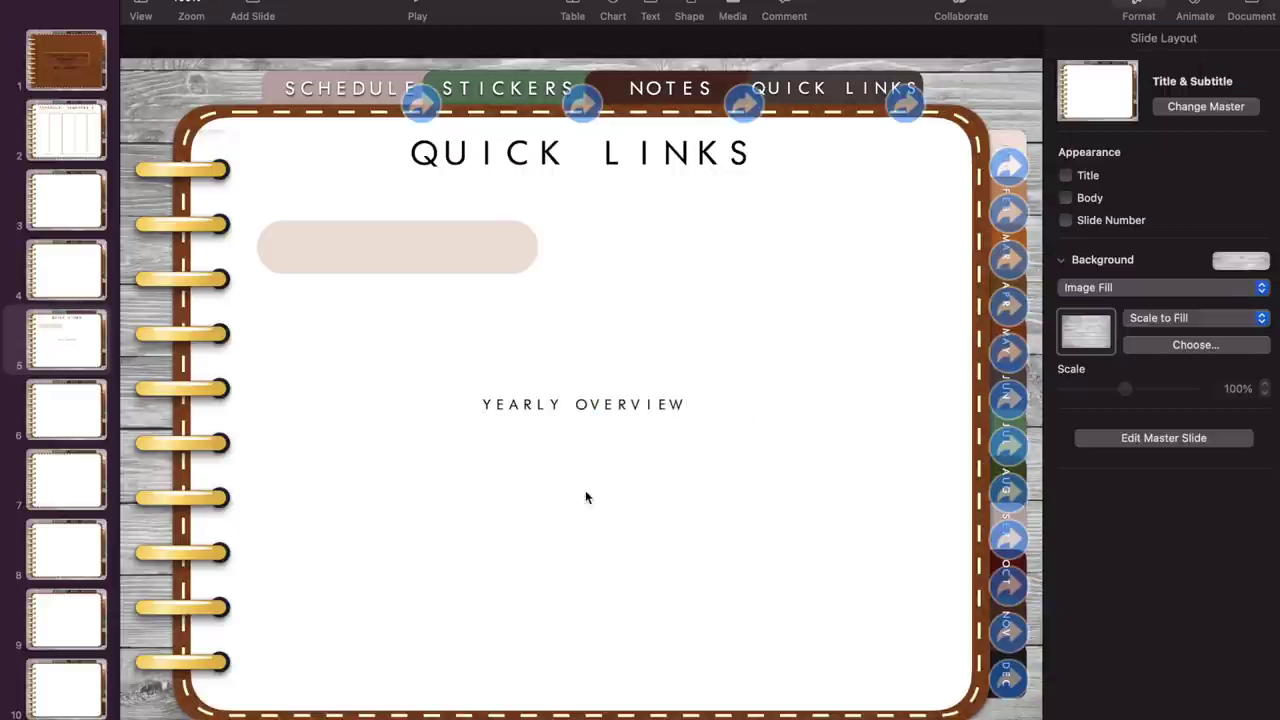
# Centre the YEARLY OVERVIEW label on the beige bar and set its font size to 20 pt.
pyautogui.moveTo(598, 400); pyautogui.dragTo(420, 255)
pyautogui.click(1163, 38)
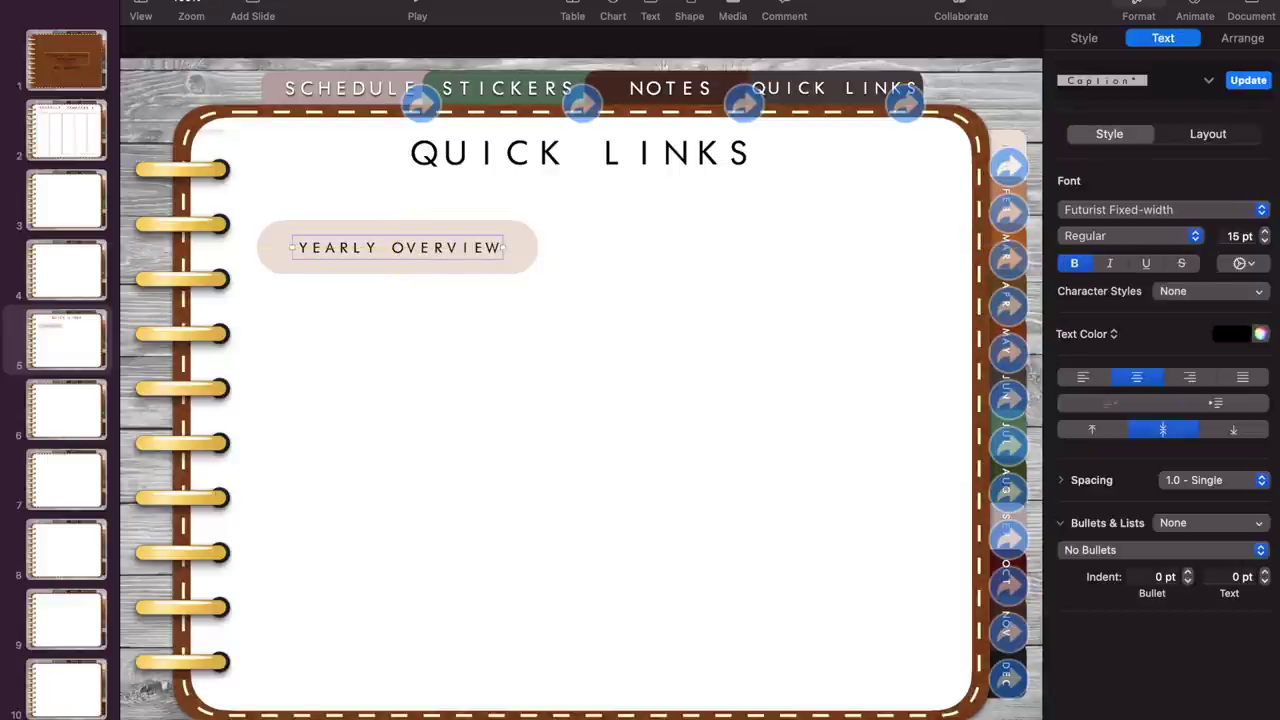
pyautogui.doubleClick(1238, 236)
pyautogui.write('20')
pyautogui.press('Return')
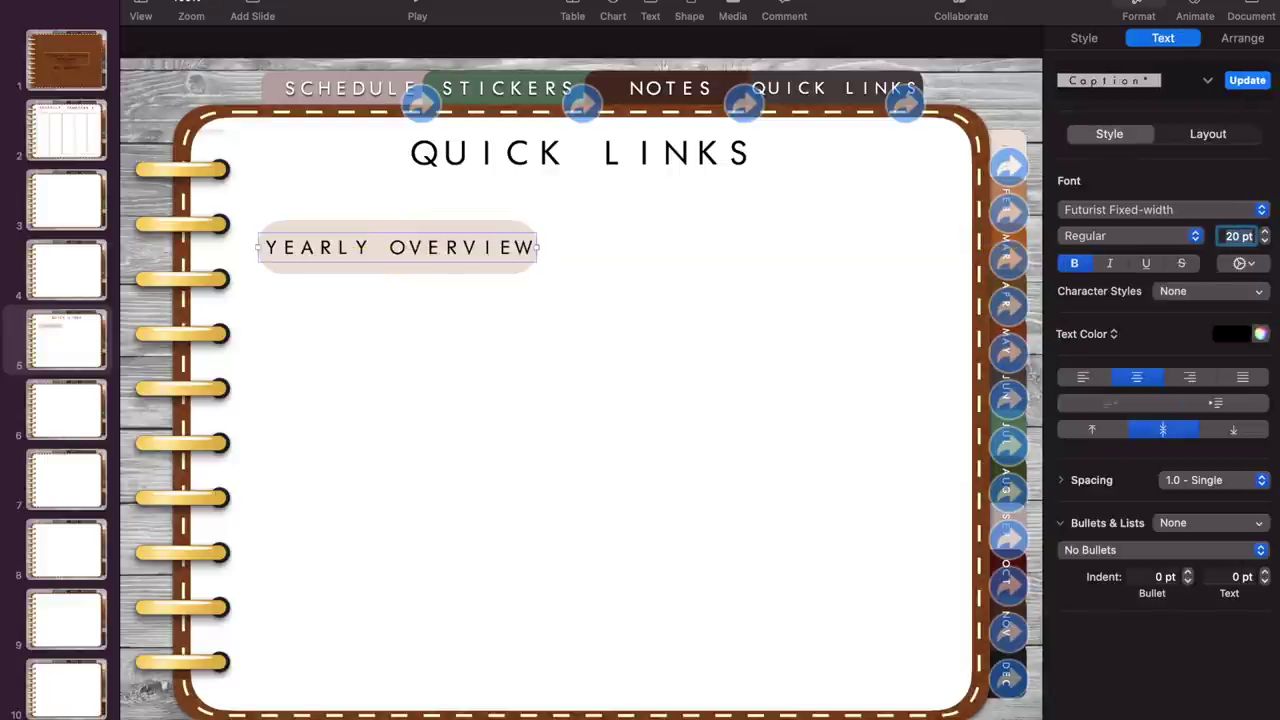
# Reduce the YEARLY OVERVIEW label's font size to 17 pt.
pyautogui.doubleClick(1238, 236)
pyautogui.write('1')
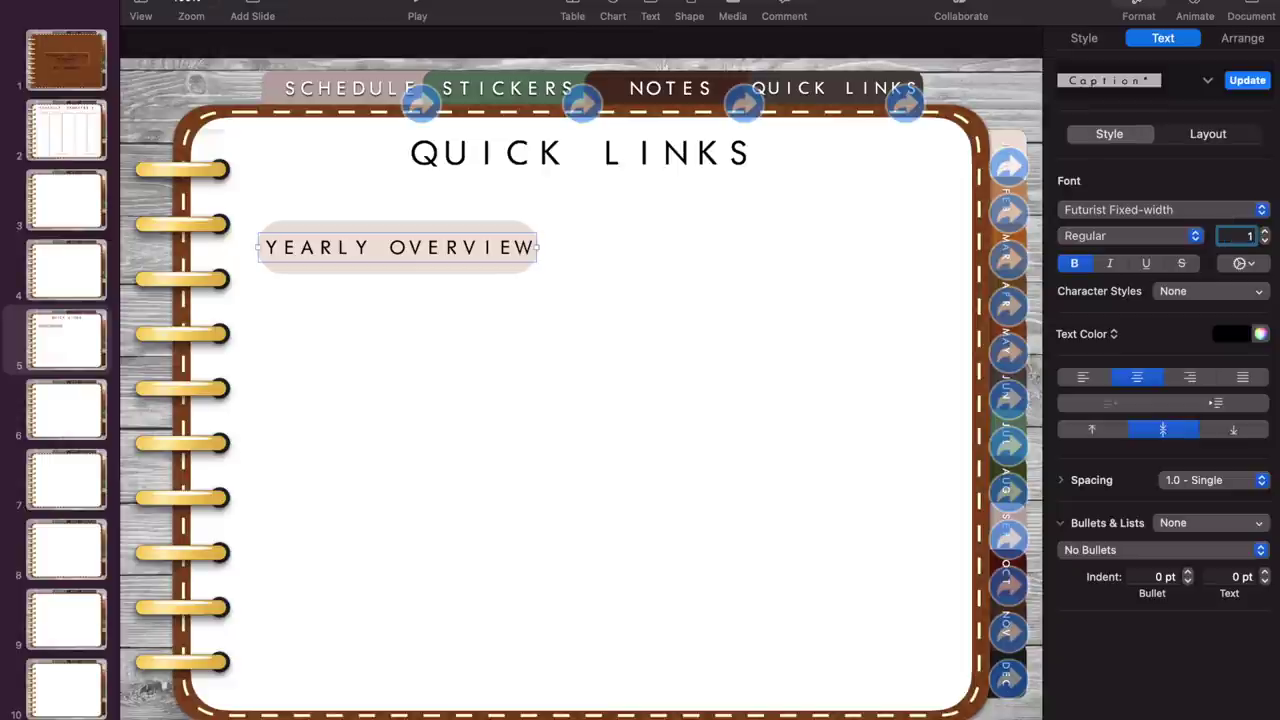
pyautogui.write('7')
pyautogui.press('Return')
pyautogui.click(874, 444)
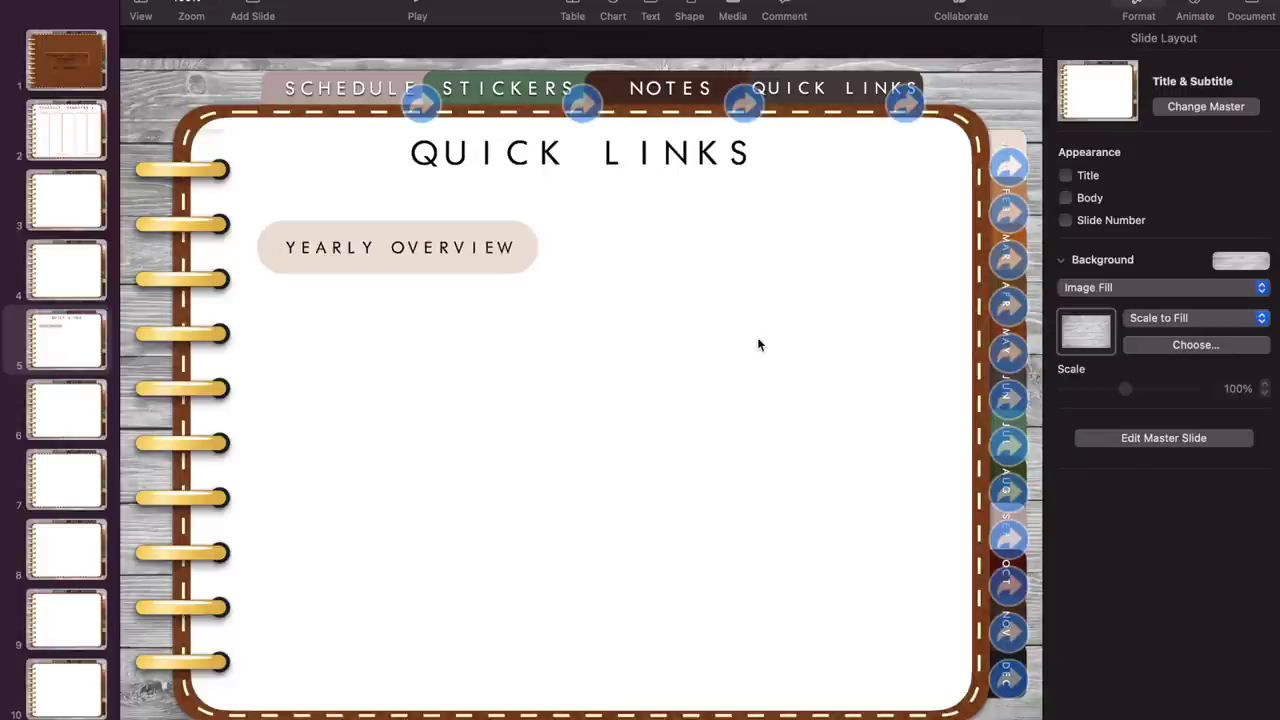
# Change the text colour of the YEARLY OVERVIEW label to white.
pyautogui.click(507, 257)
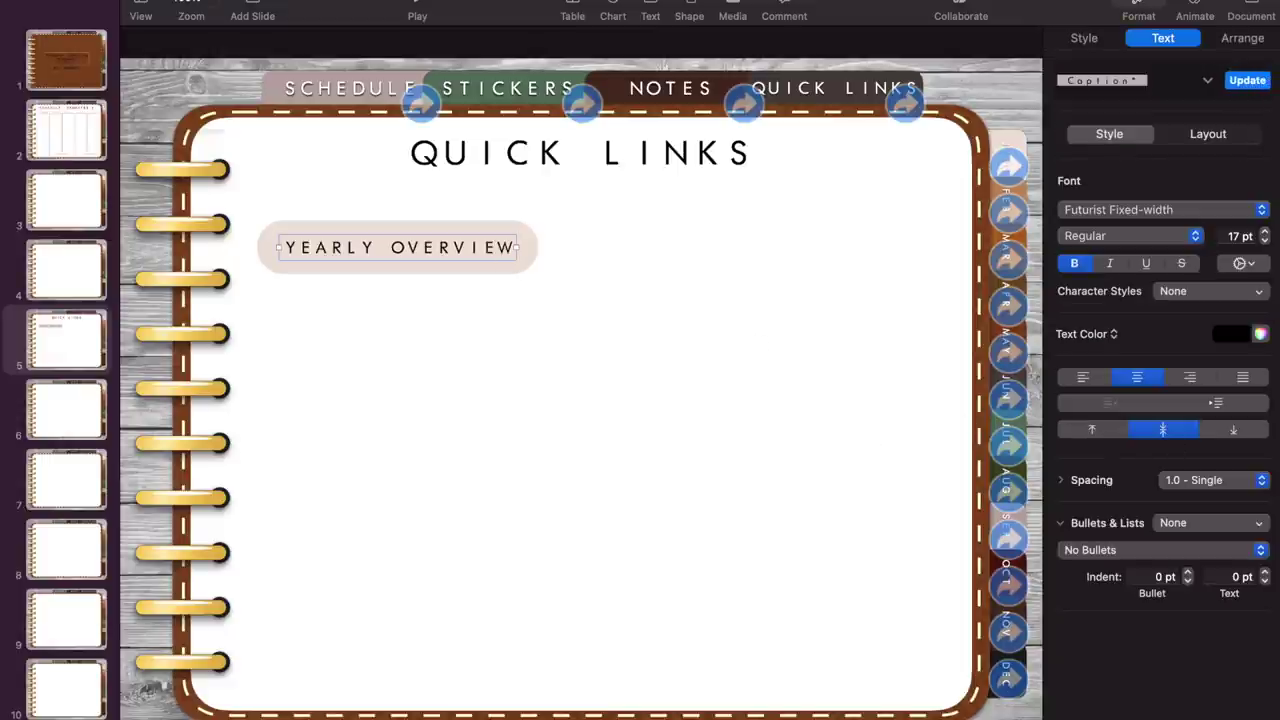
pyautogui.click(1260, 334)
pyautogui.click(1065, 76)
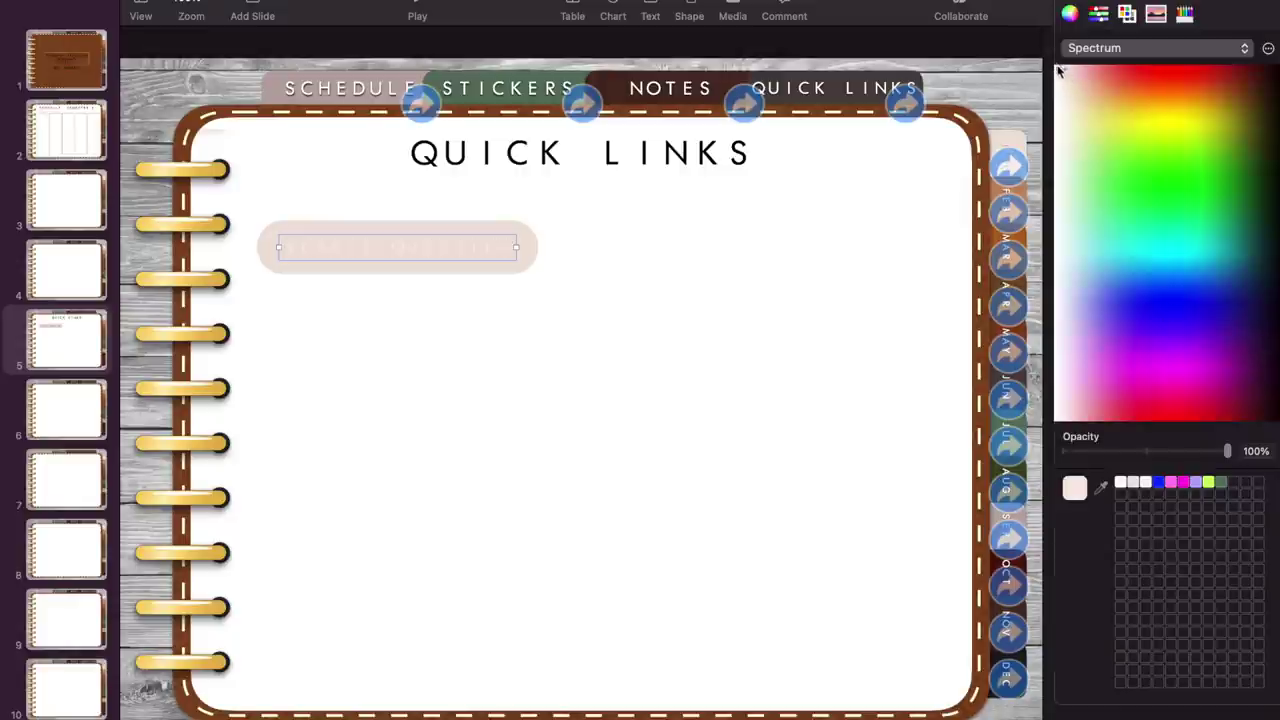
pyautogui.click(811, 270)
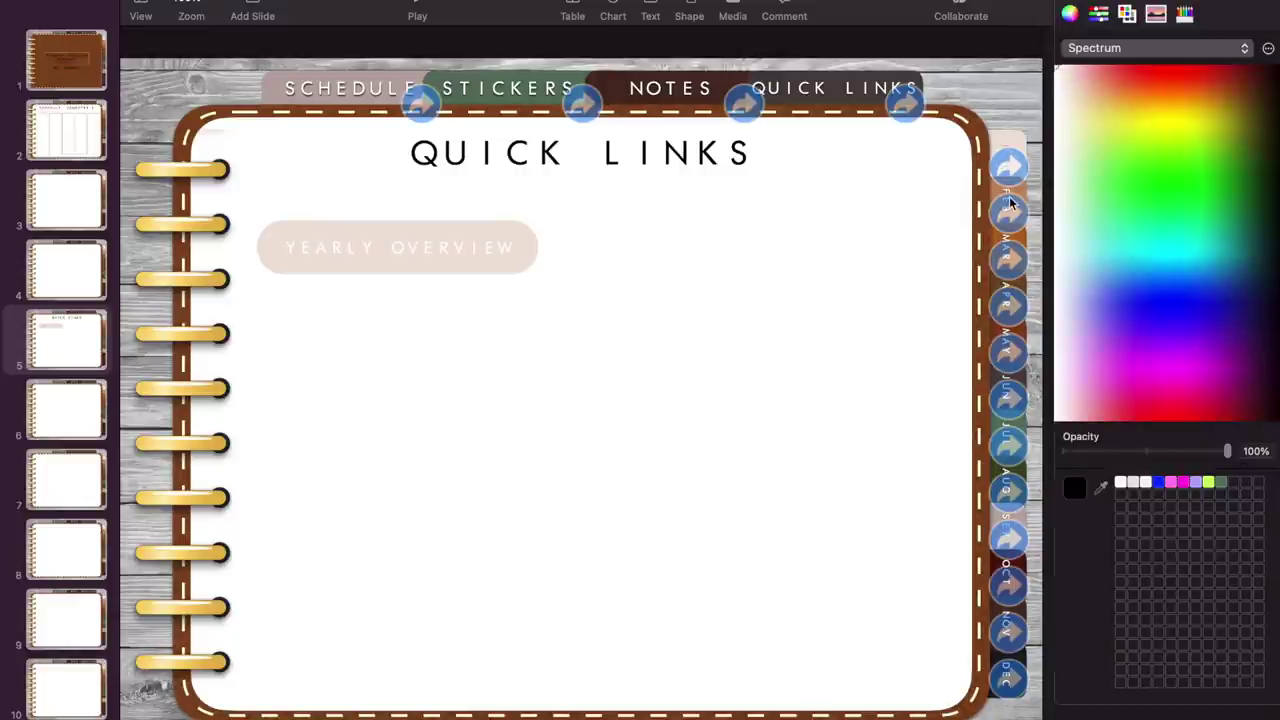
pyautogui.click(1065, 3)
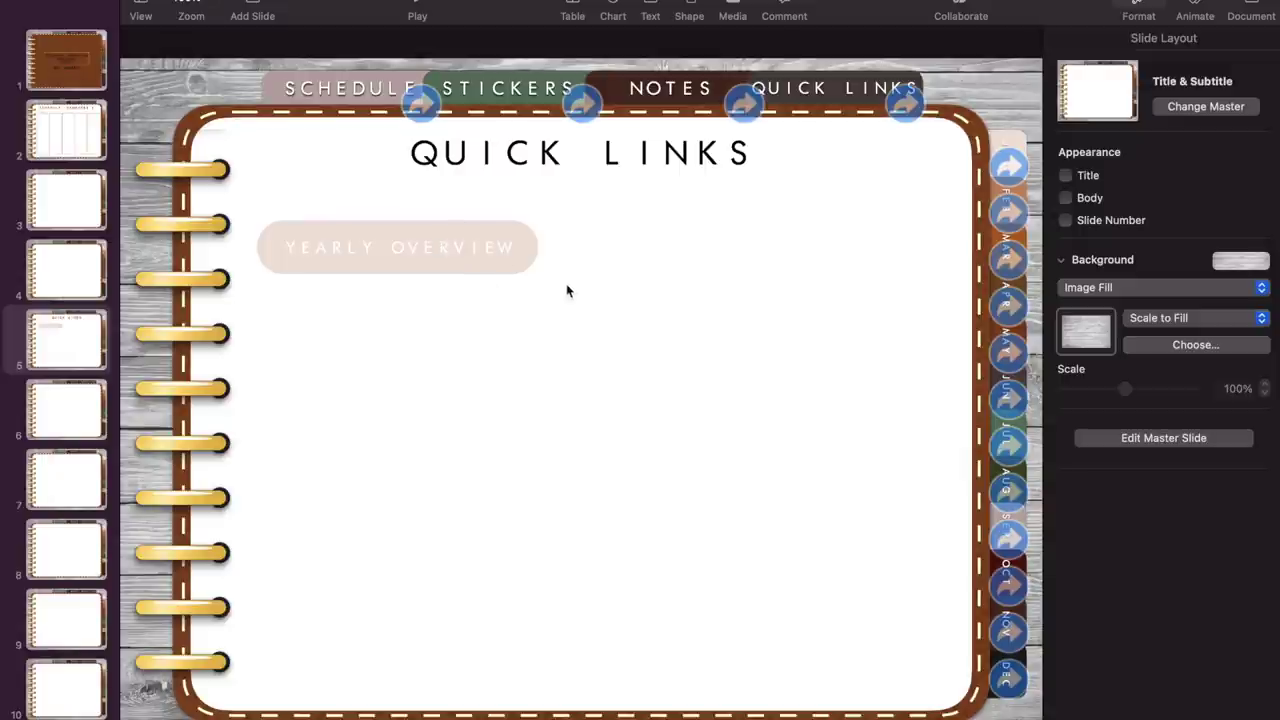
pyautogui.click(517, 273)
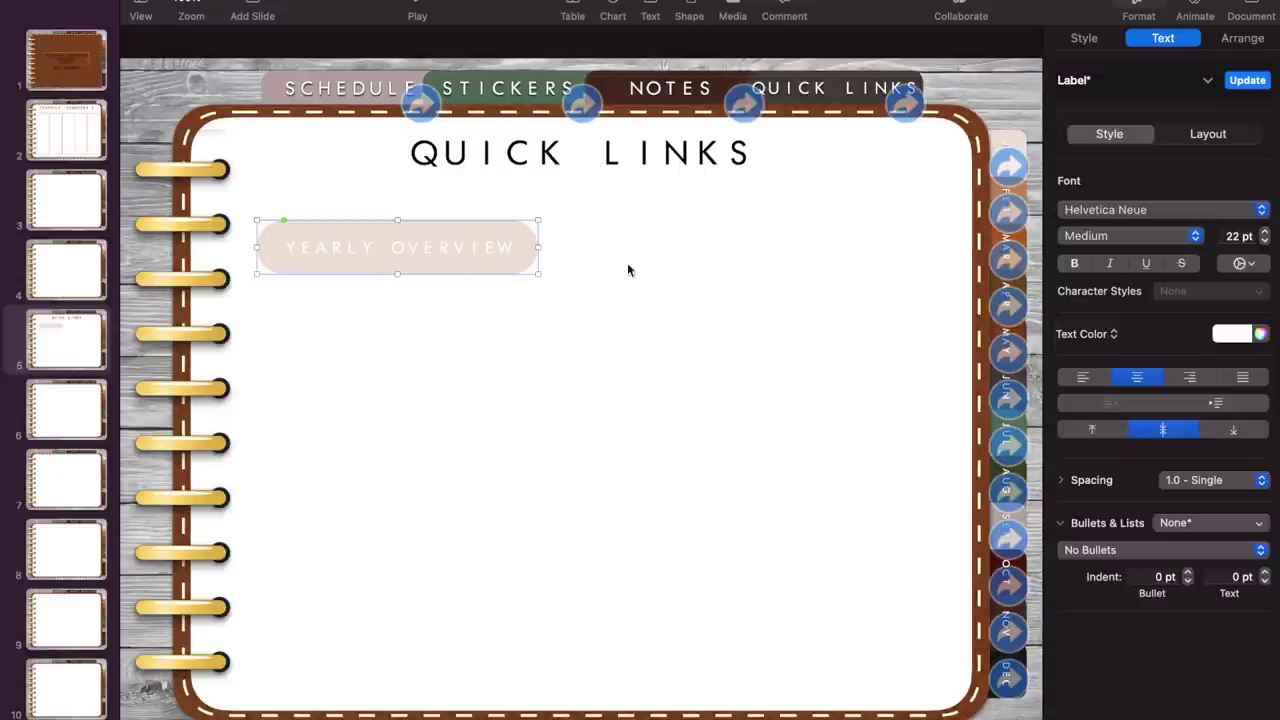
pyautogui.rightClick(75, 345)
pyautogui.click(111, 355)
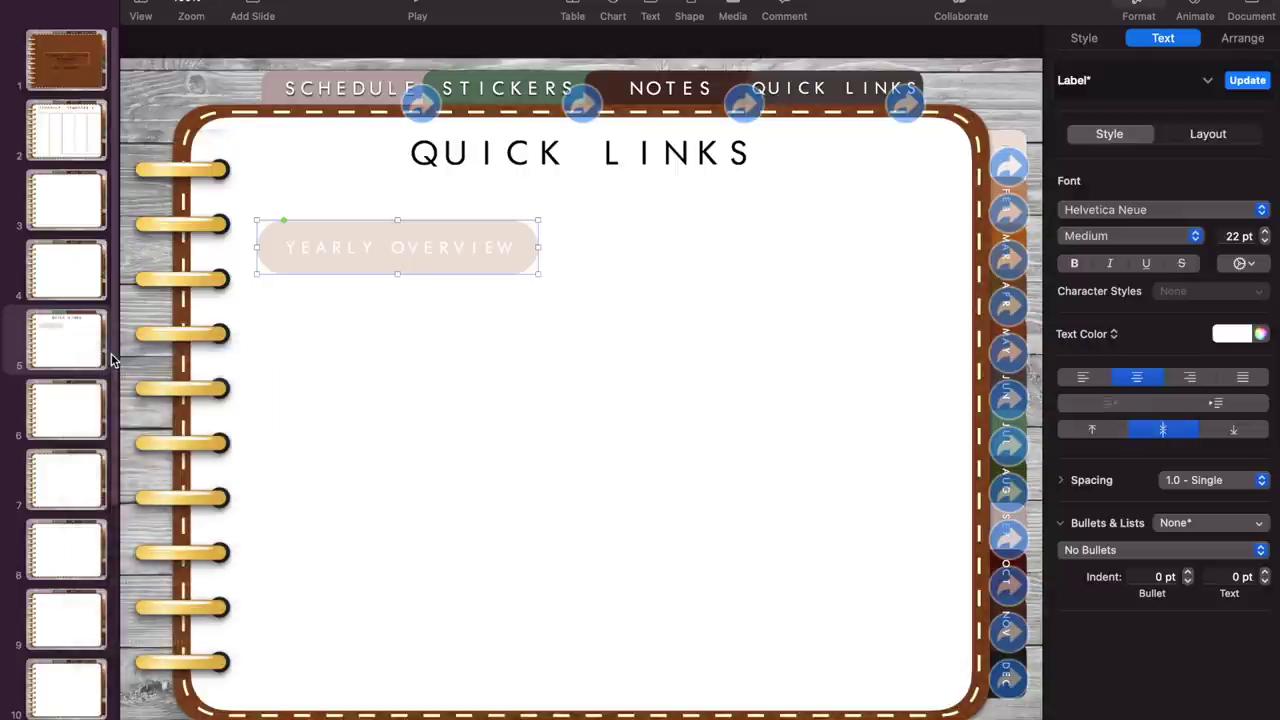
pyautogui.click(72, 355)
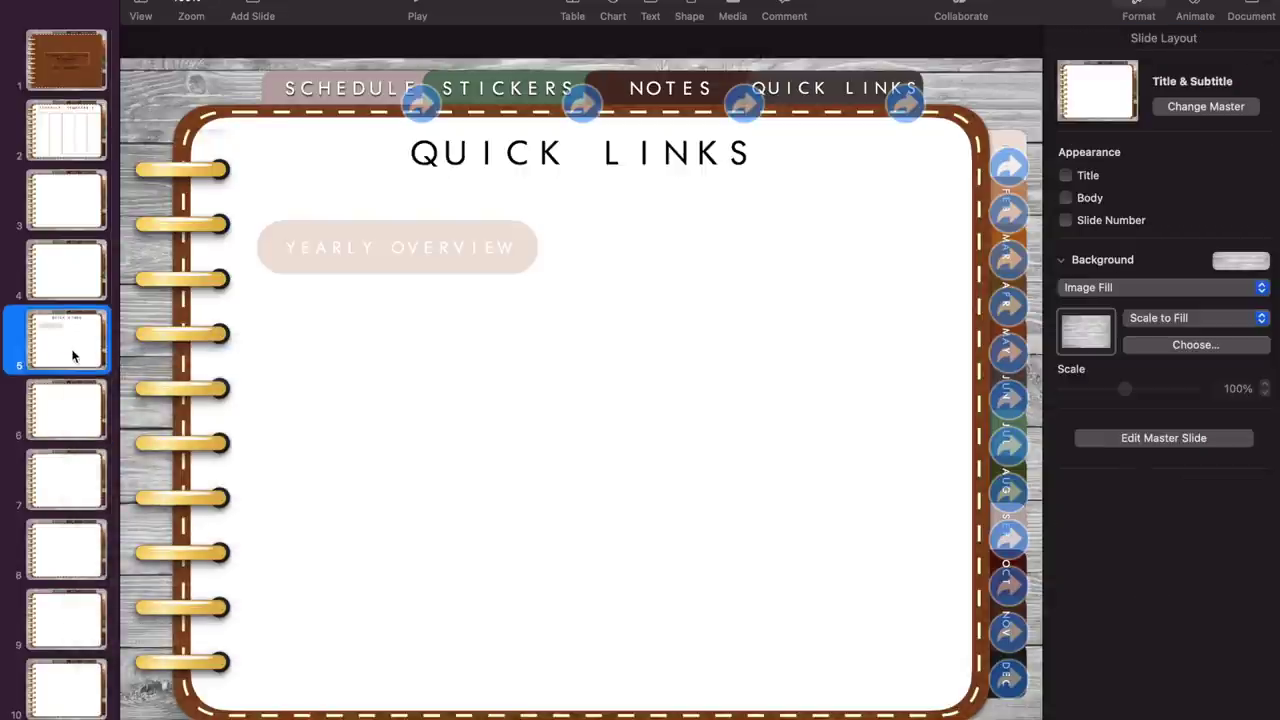
# Add a link from the beige YEARLY OVERVIEW bar to slide 6.
pyautogui.click(433, 277)
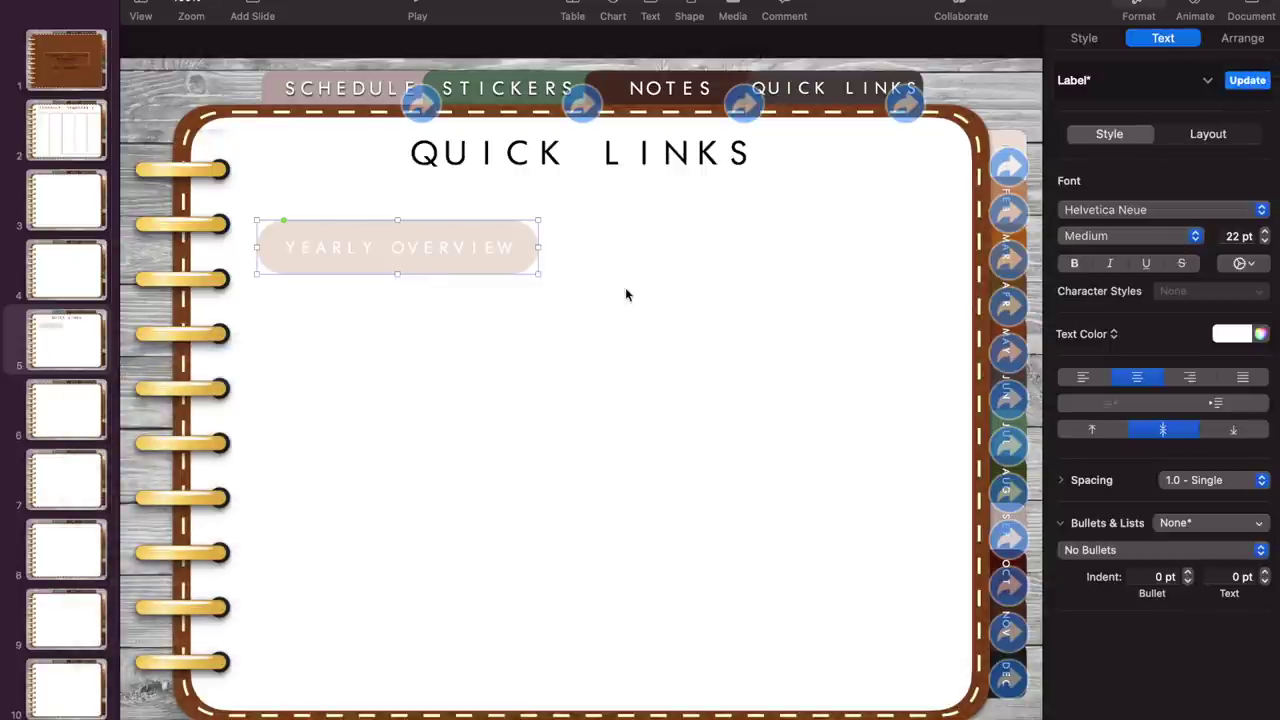
pyautogui.rightClick(497, 269)
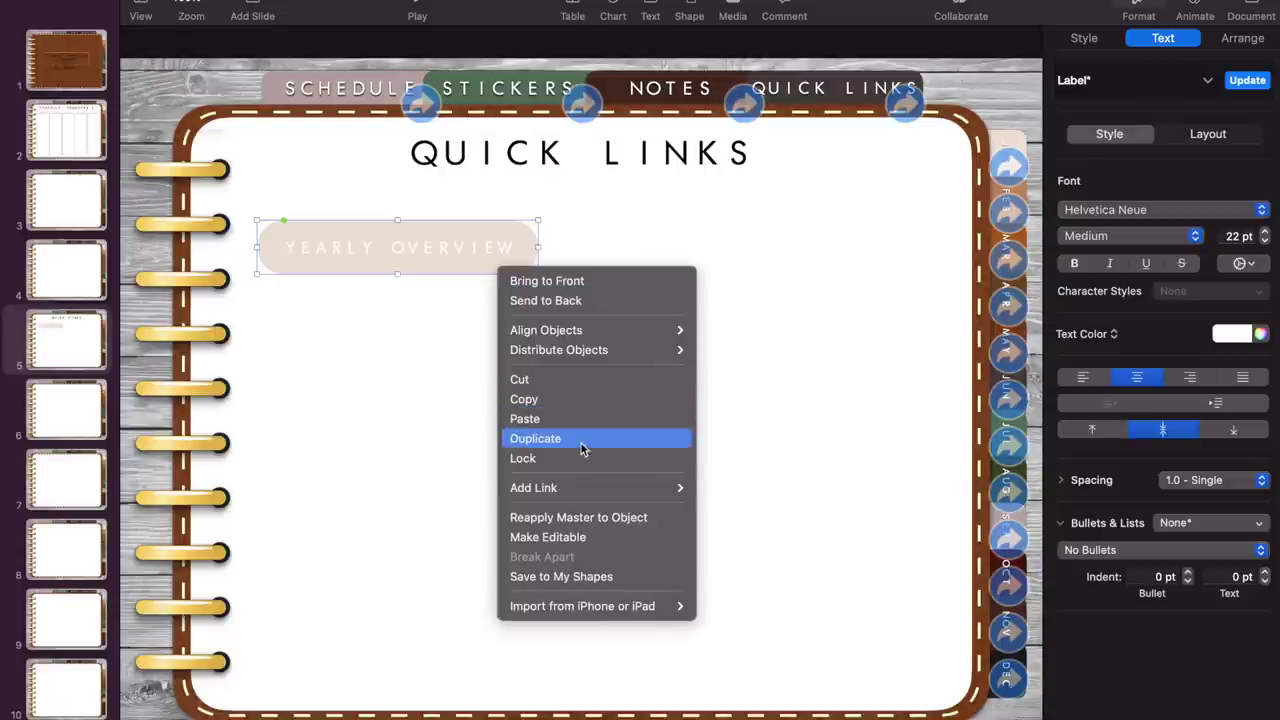
pyautogui.moveTo(582, 487)
pyautogui.click(719, 487)
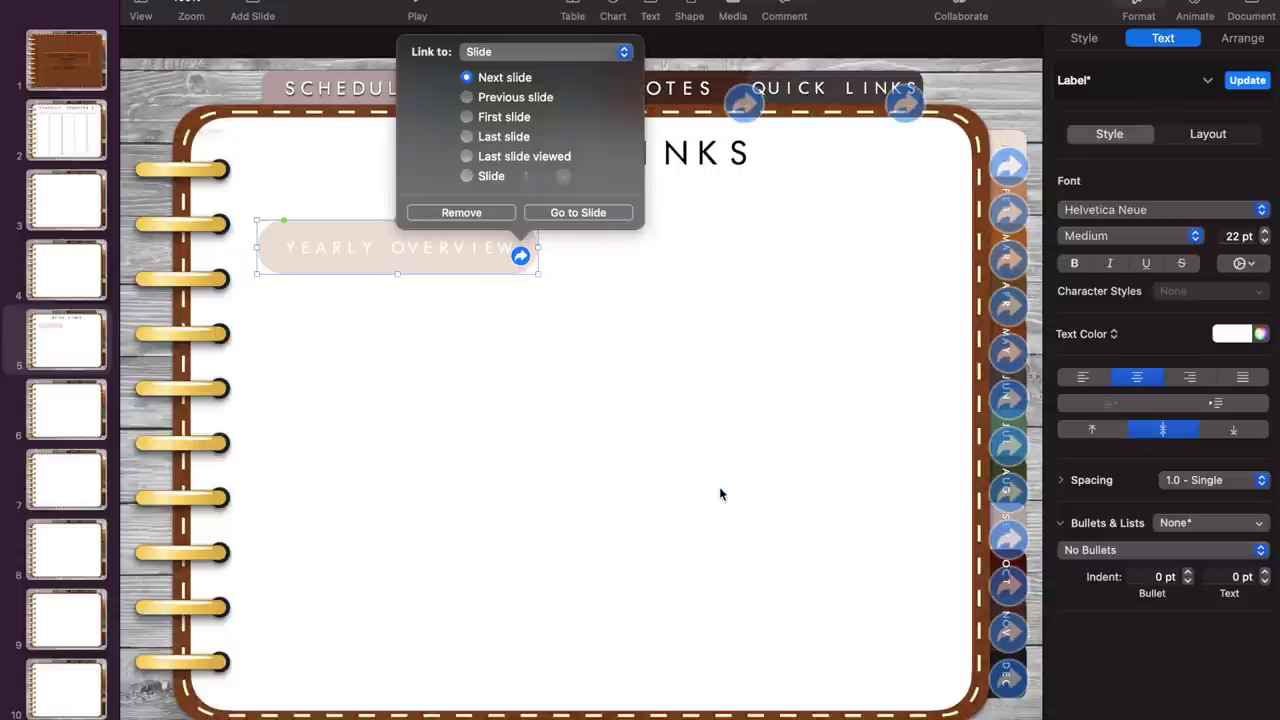
pyautogui.click(466, 176)
pyautogui.click(530, 176)
pyautogui.press('BackSpace')
pyautogui.write('6')
pyautogui.click(747, 362)
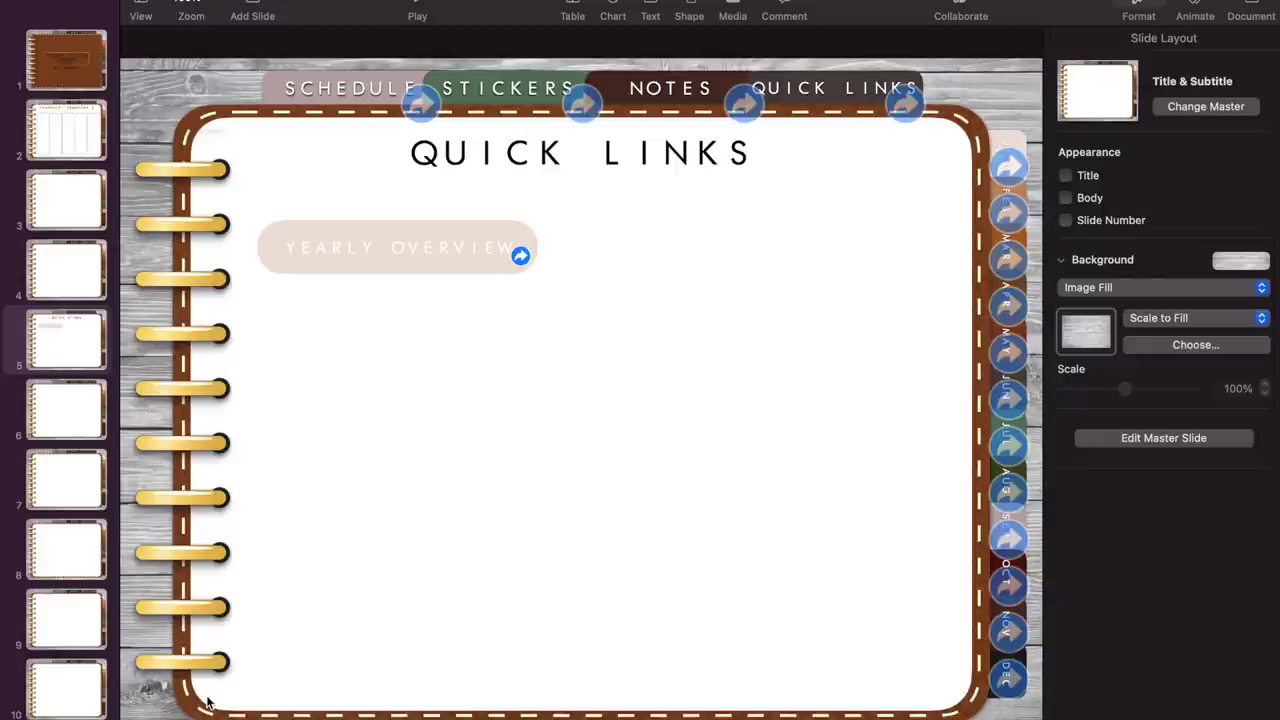
# Switch to the finished planner and examine its Quick Links page, following the YEARLY OVERVIEW and DOTTED PAPER links and returning to Quick Links.
pyautogui.hotkey('ctrl', 'Right')
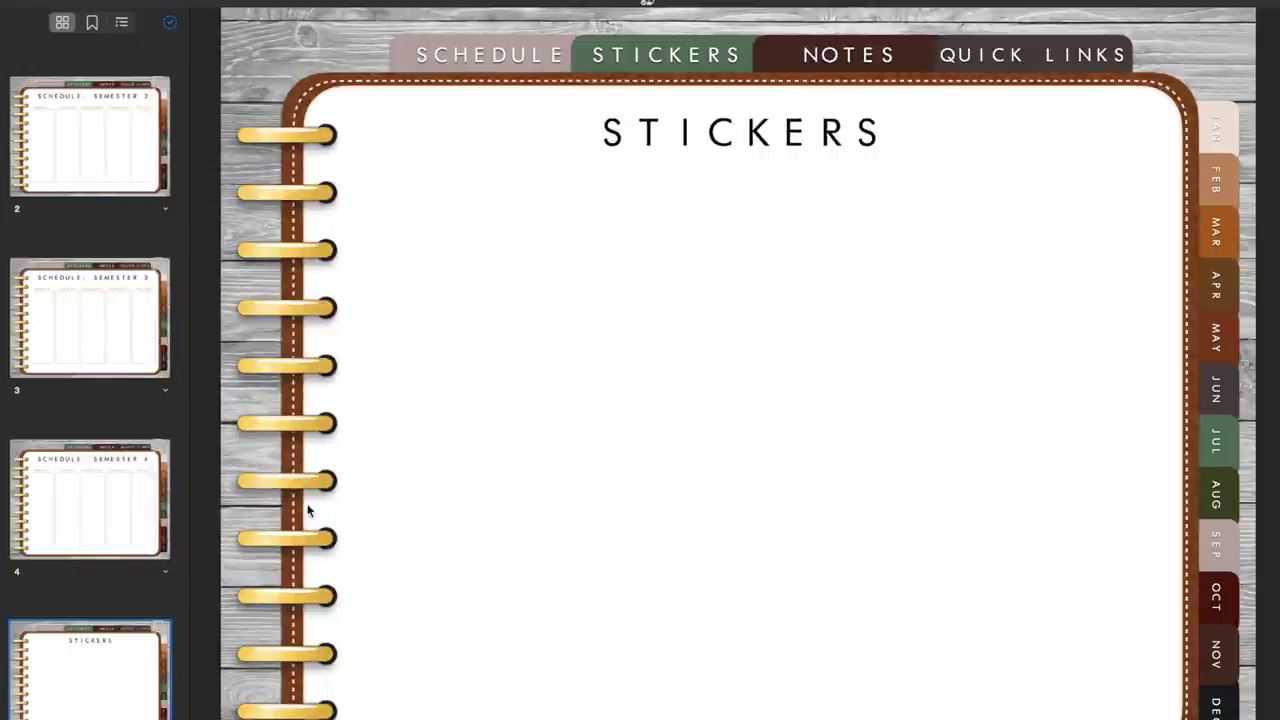
pyautogui.click(1040, 82)
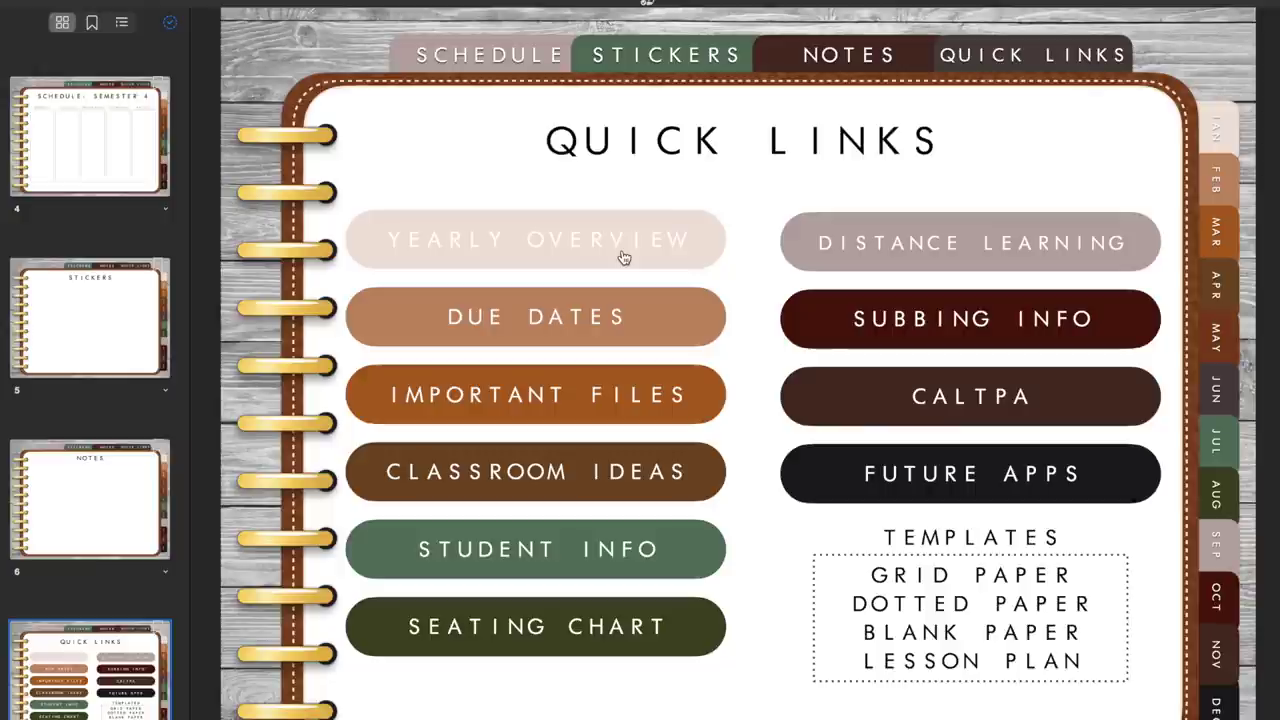
pyautogui.hscroll(2, 623, 258)
pyautogui.click(620, 252)
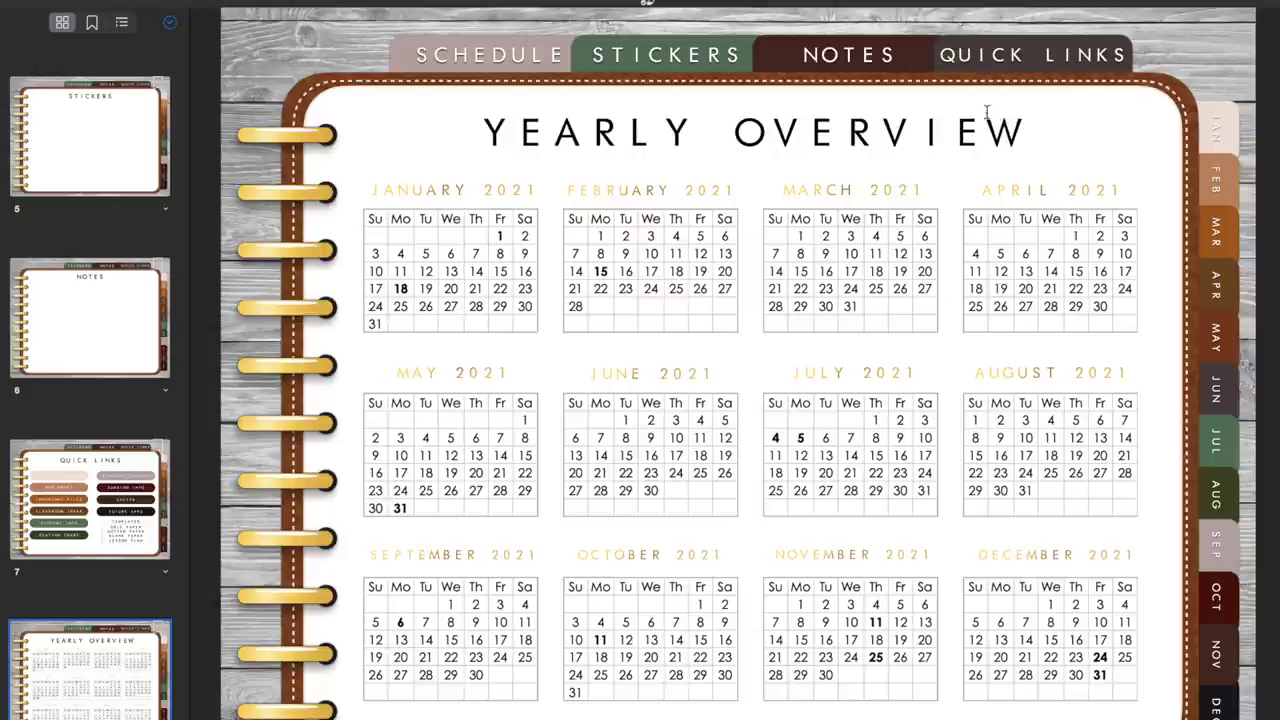
pyautogui.click(995, 63)
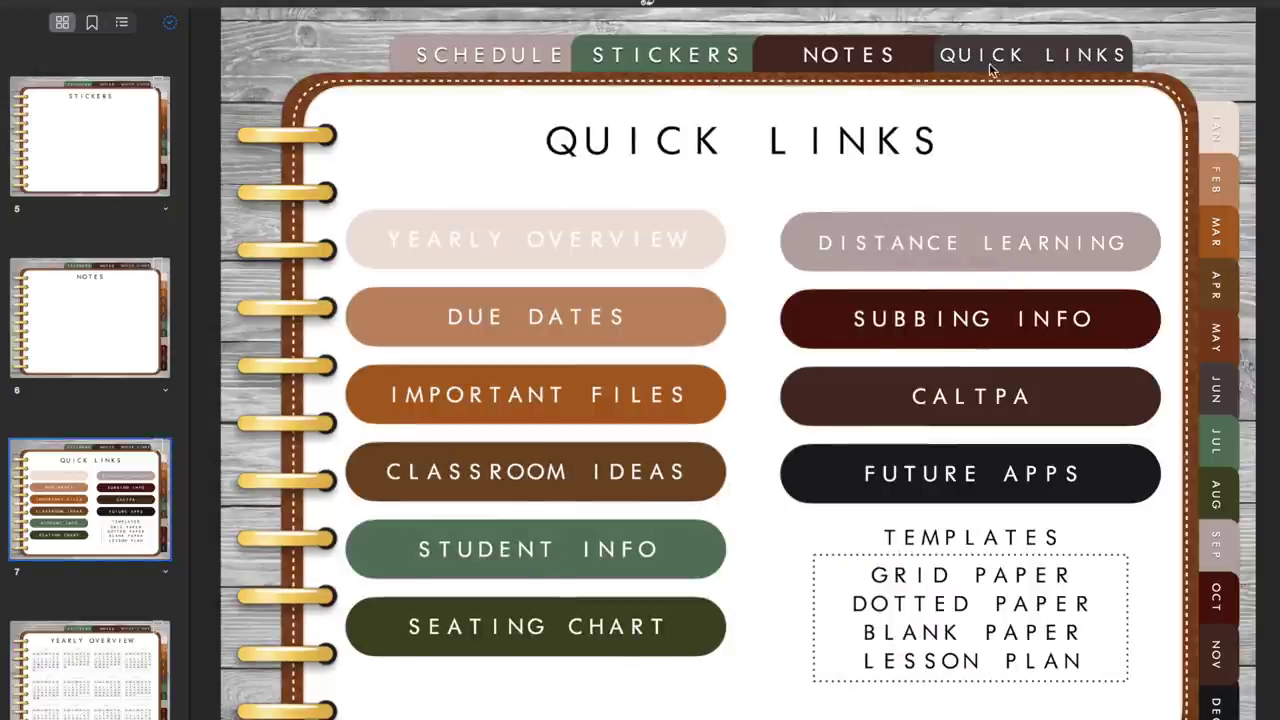
pyautogui.click(917, 612)
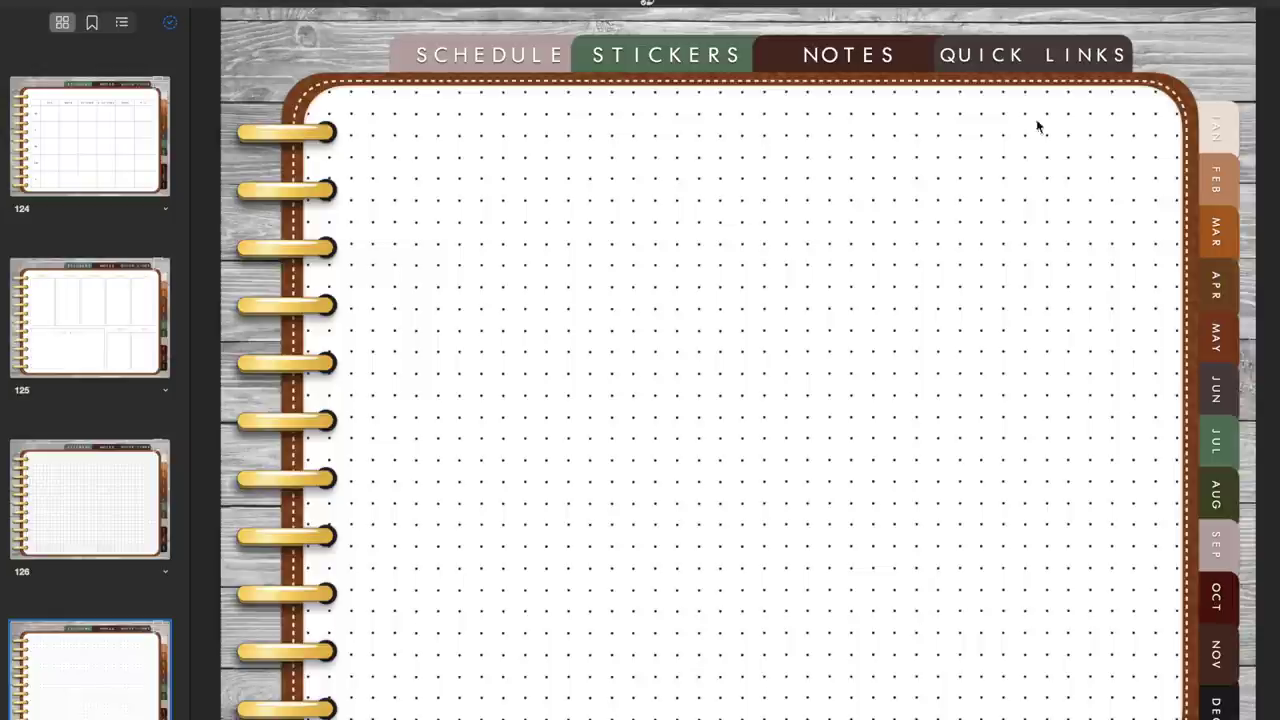
pyautogui.click(1055, 54)
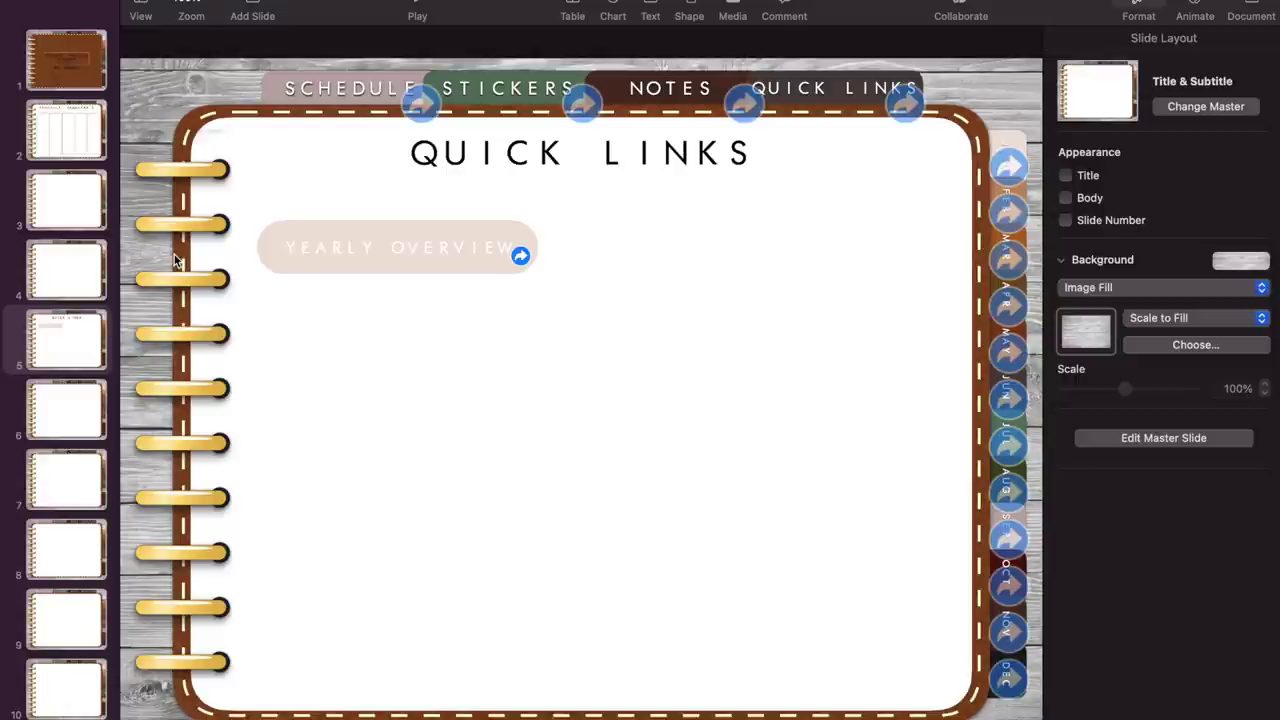
# Copy the white page shape and the gold rings from the master slide onto a blank slide near the end of the deck.
pyautogui.scroll(-10, 43, 466)
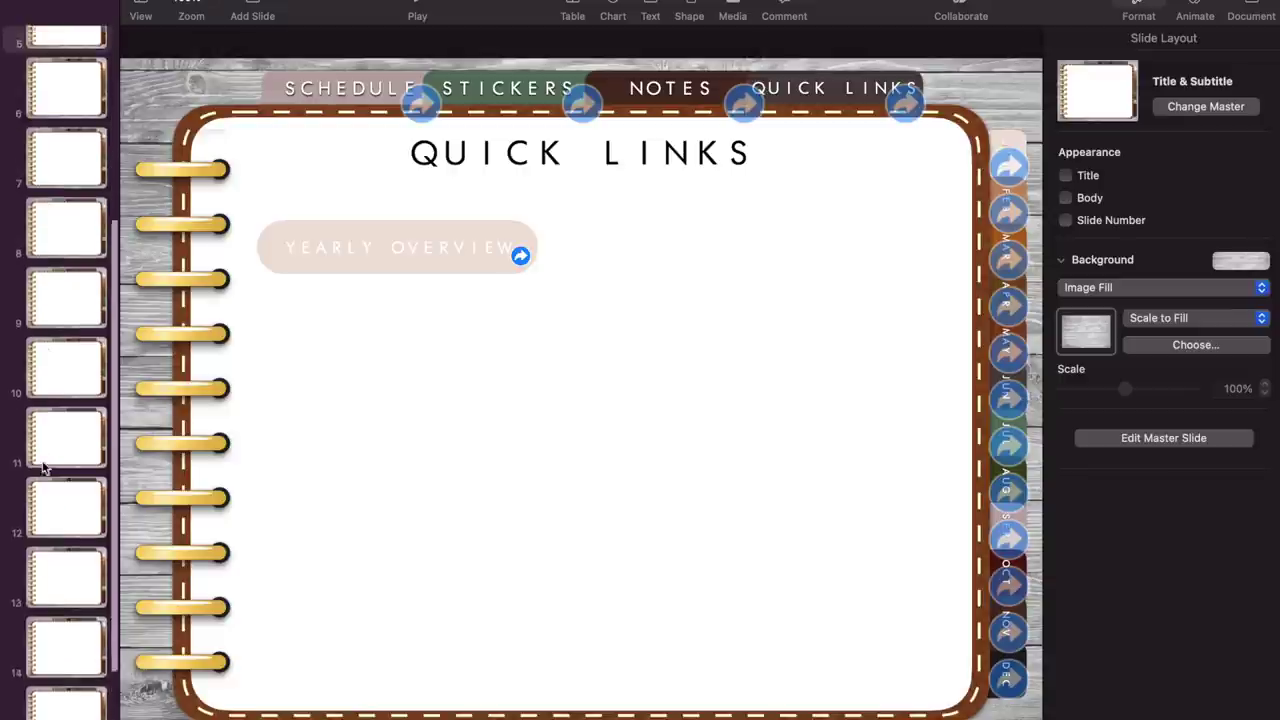
pyautogui.scroll(1, 43, 466)
pyautogui.click(66, 714)
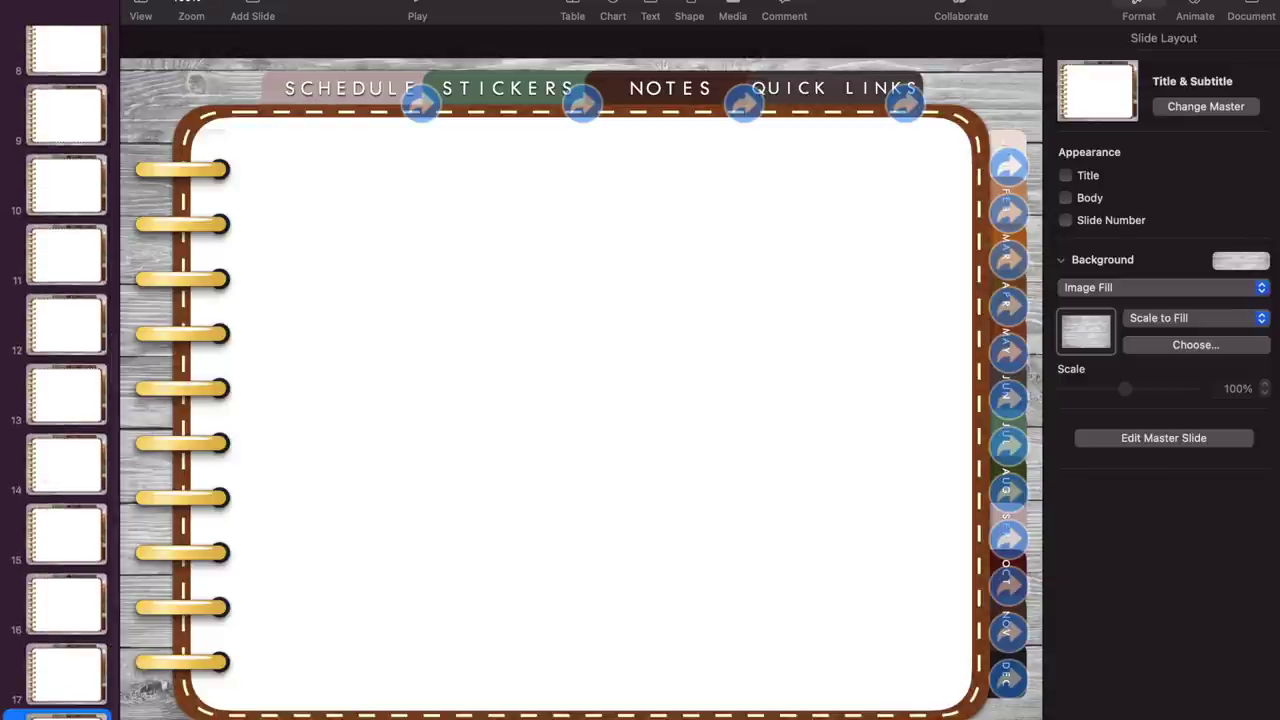
pyautogui.scroll(-1, 66, 400)
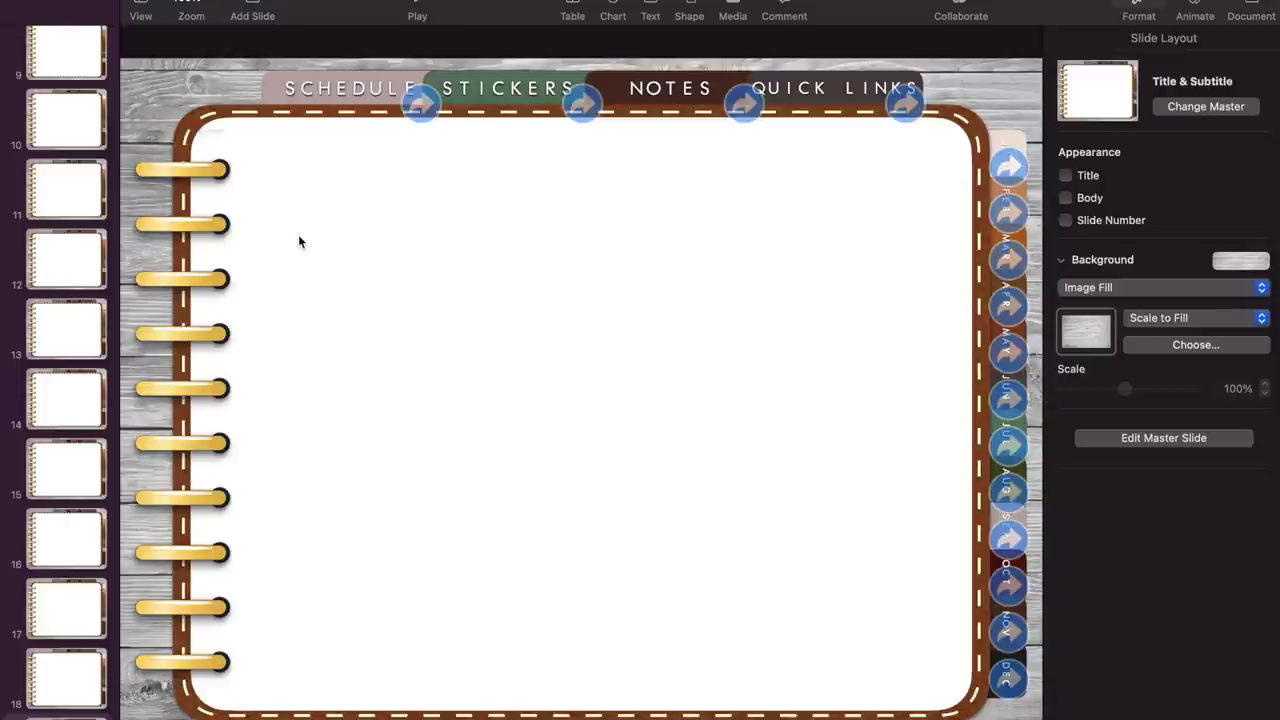
pyautogui.click(1133, 440)
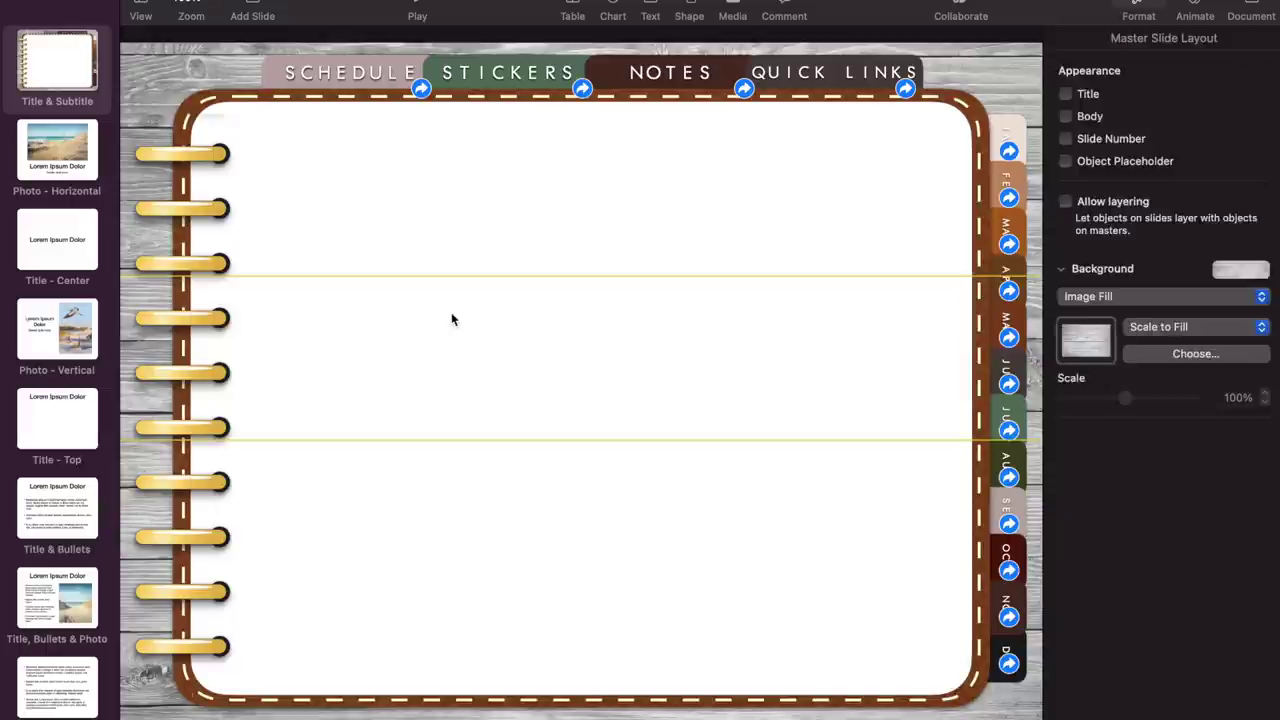
pyautogui.click(452, 318)
pyautogui.keyDown('shift'); pyautogui.click(170, 270); pyautogui.keyUp('shift')
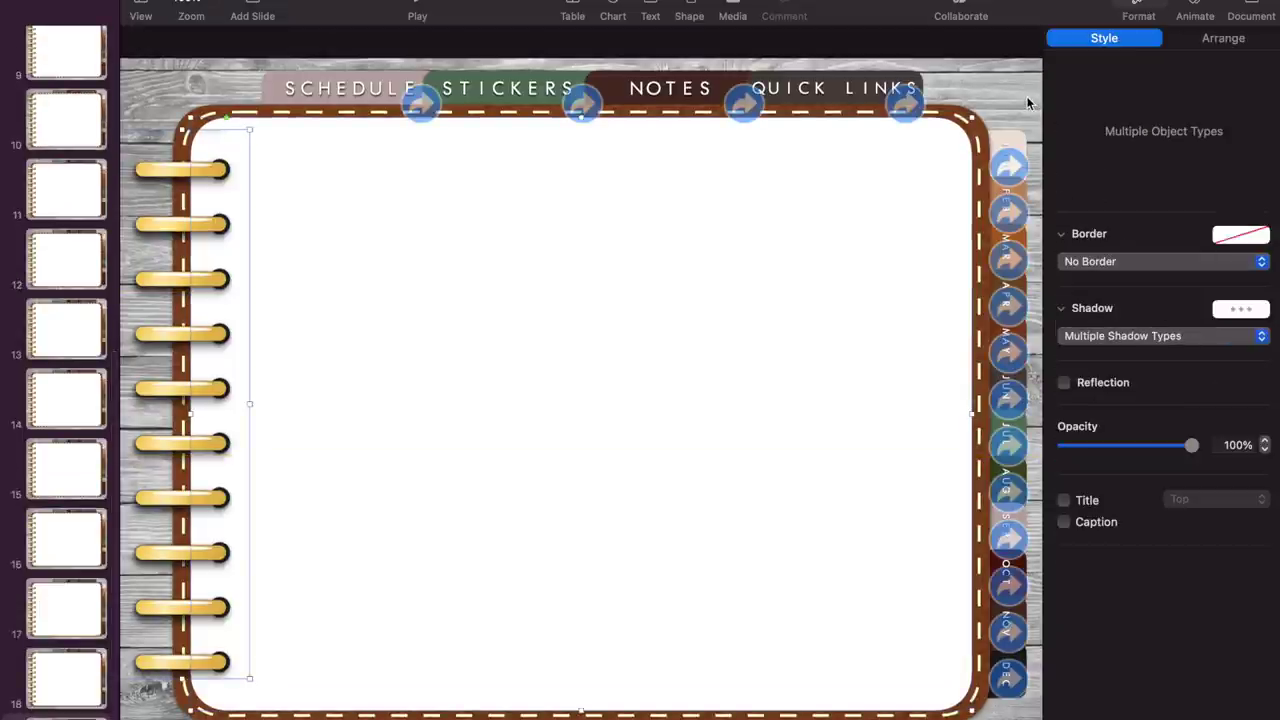
# Fill the pasted white page shape with the image GRID PAPER.JPG from the Planner folder.
pyautogui.click(732, 305)
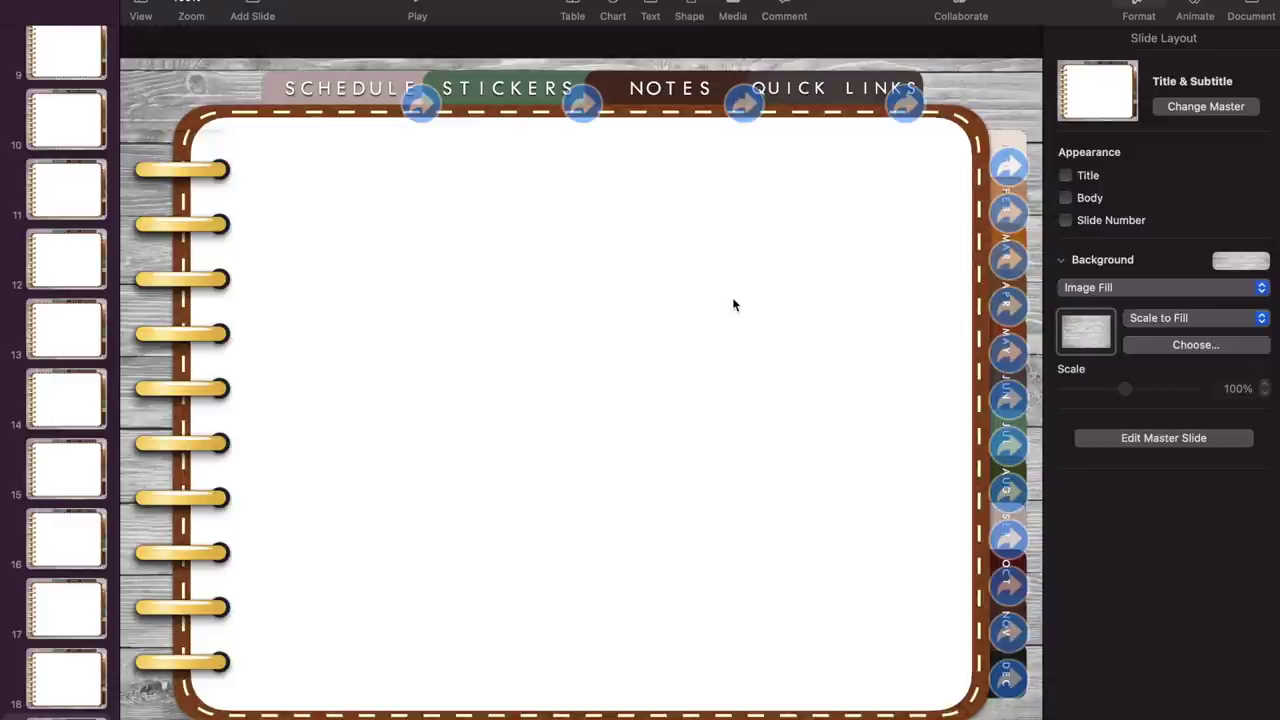
pyautogui.click(732, 305)
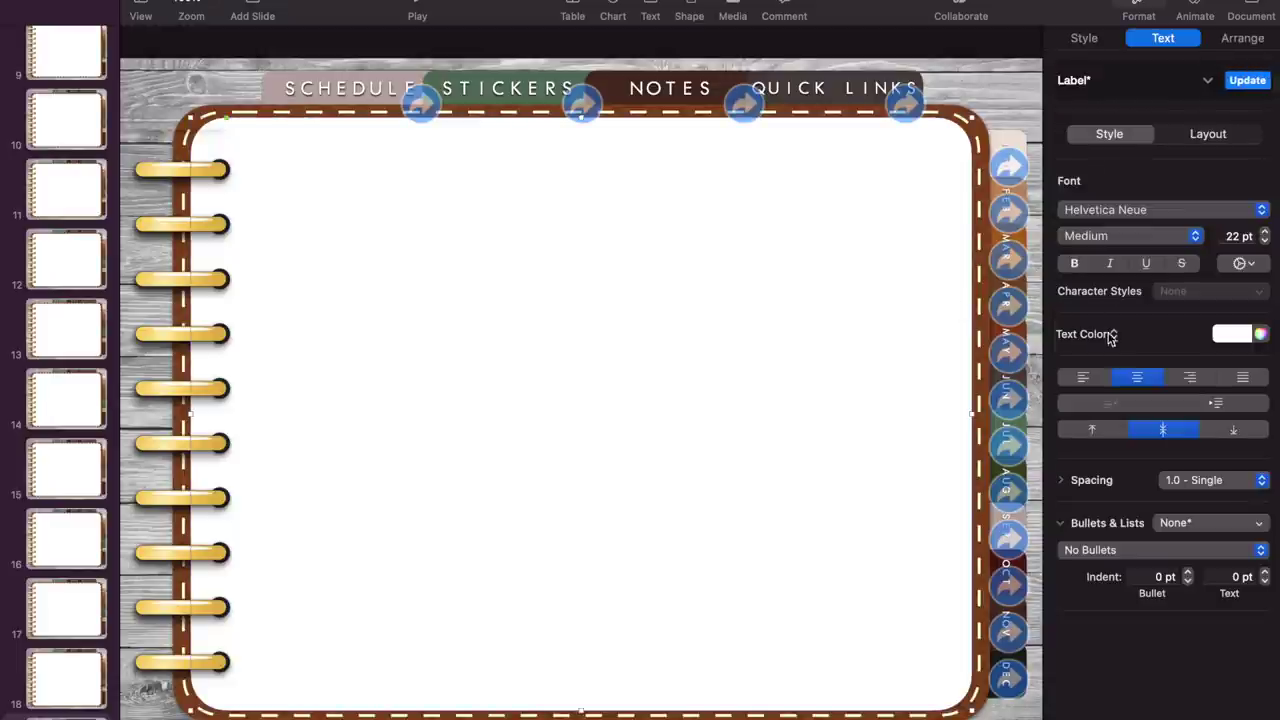
pyautogui.click(1085, 38)
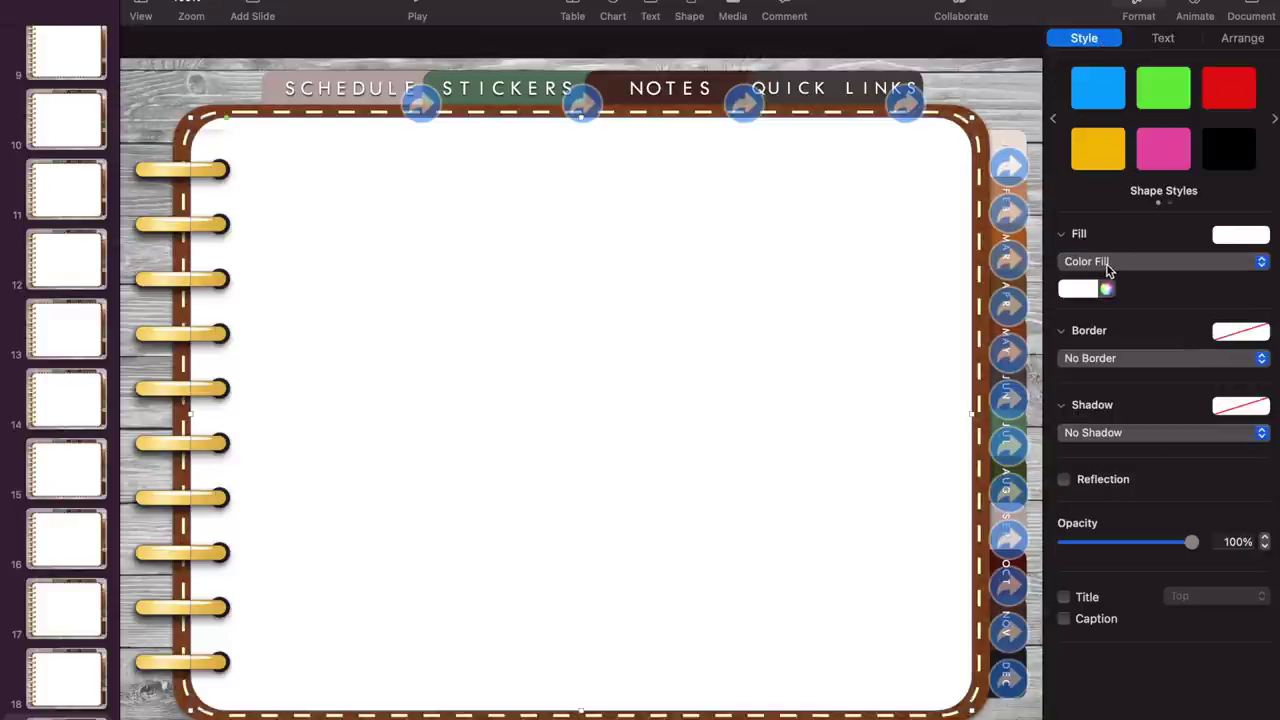
pyautogui.click(1108, 264)
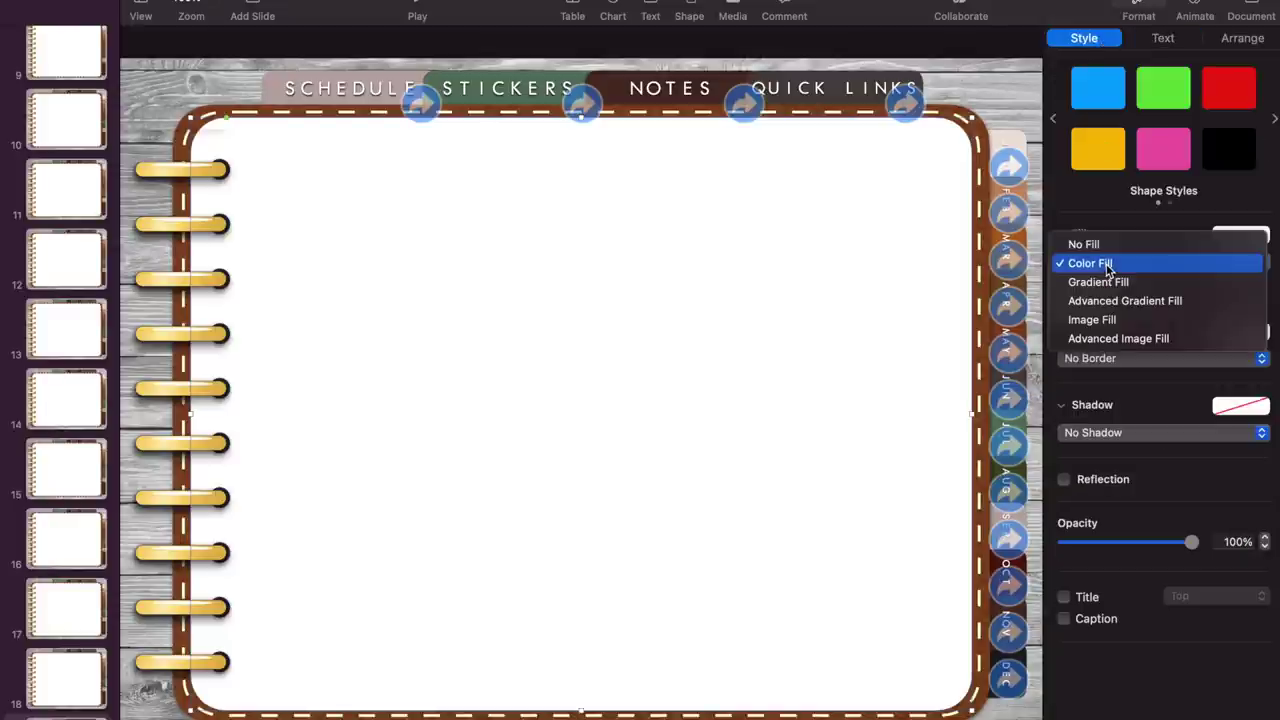
pyautogui.click(1095, 330)
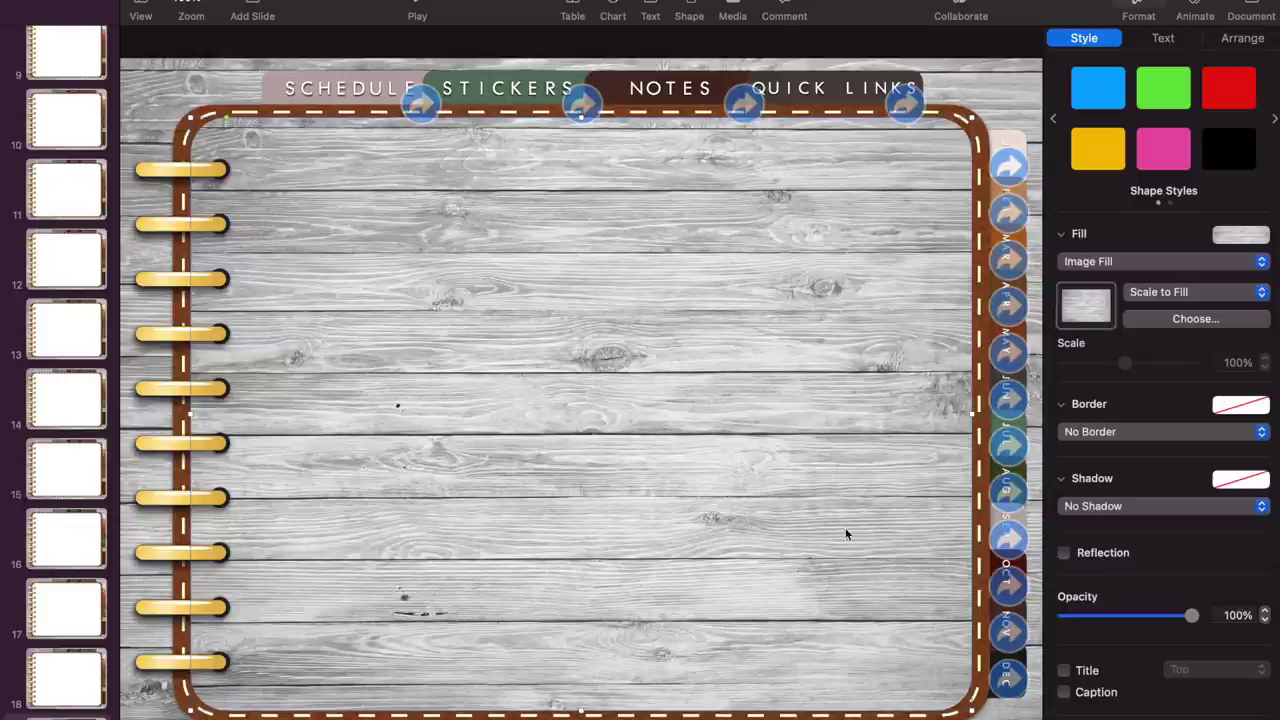
pyautogui.click(1182, 317)
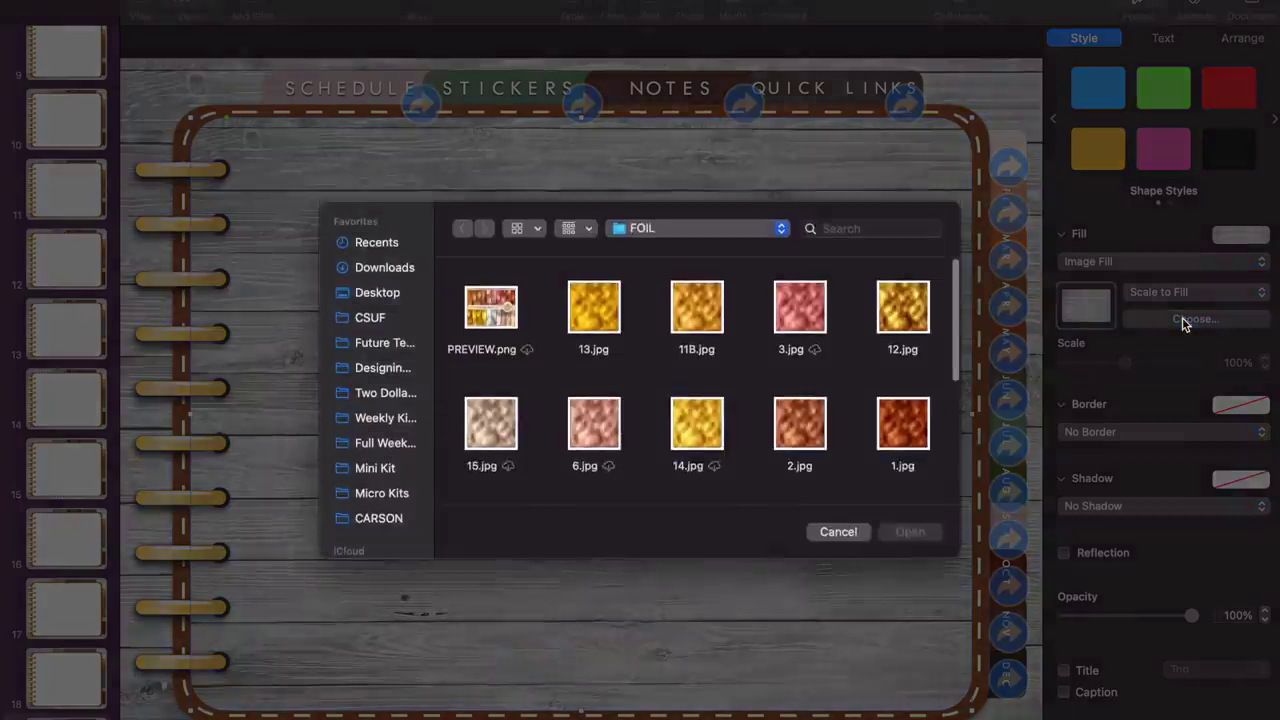
pyautogui.click(377, 295)
pyautogui.doubleClick(487, 308)
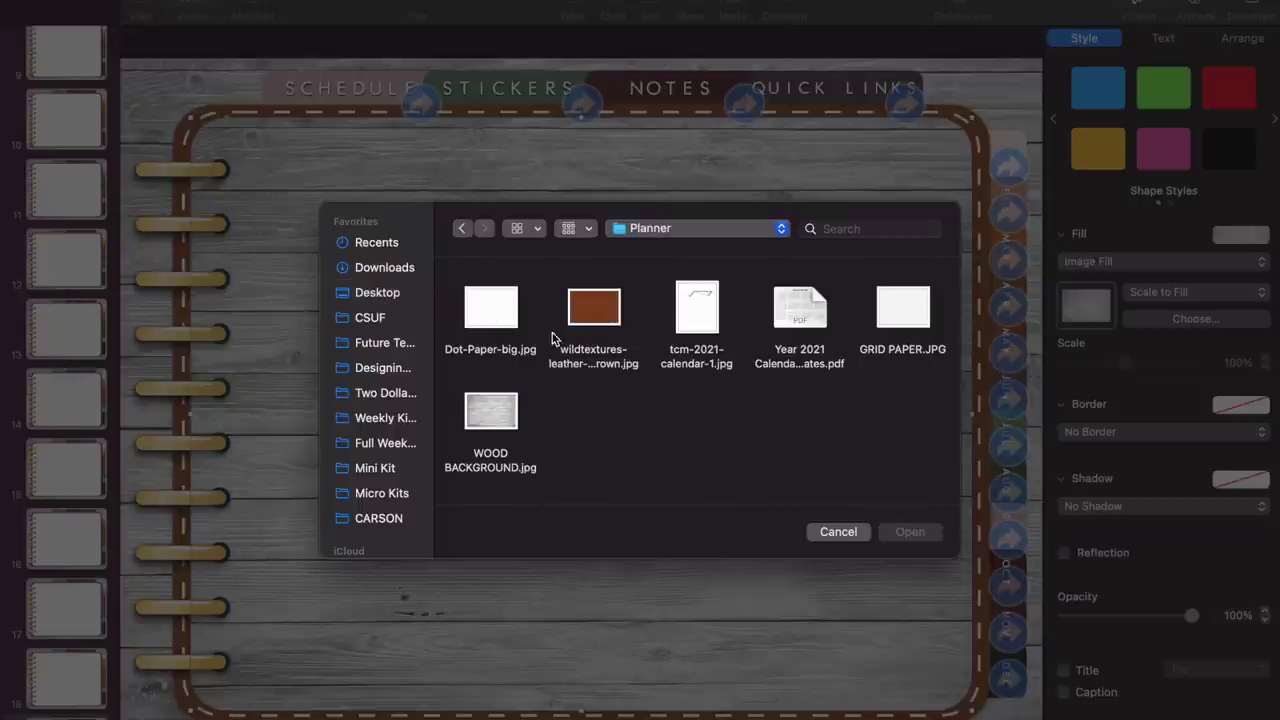
pyautogui.doubleClick(924, 315)
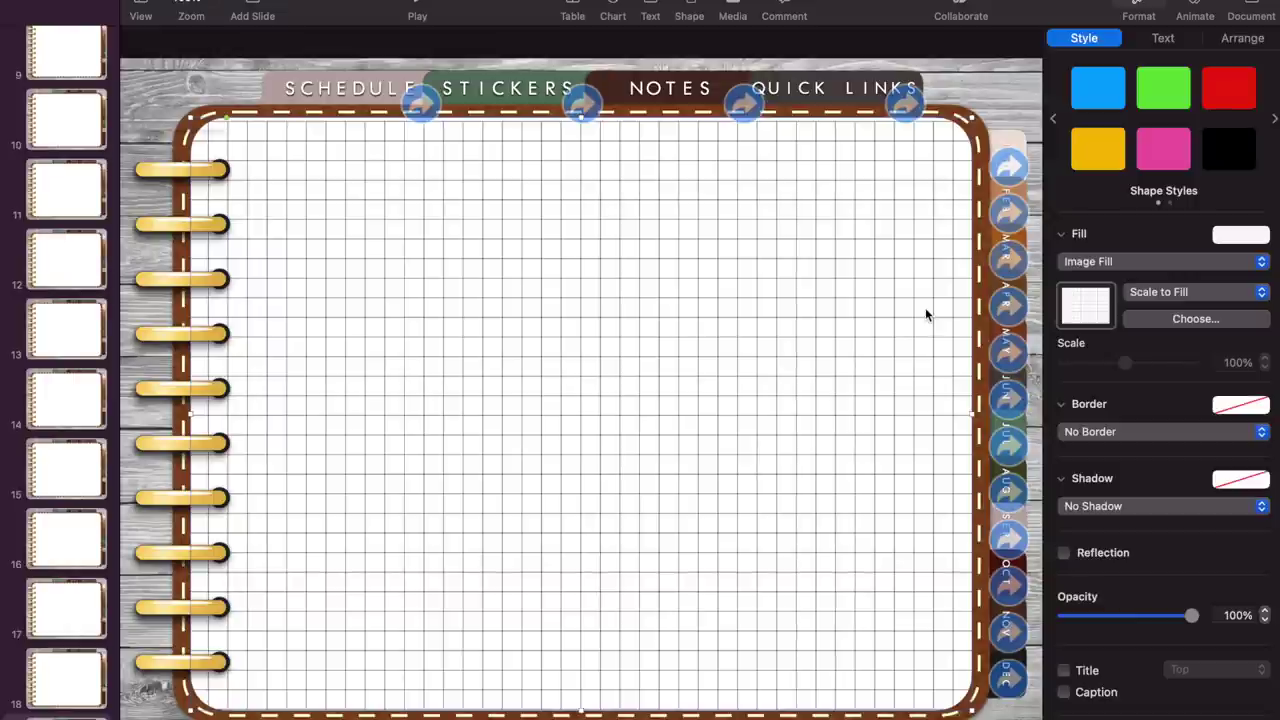
# Switch to the finished planner in GoodNotes, follow the GRID PAPER link on the Quick Links page and copy the grid paper page.
pyautogui.click(992, 83)
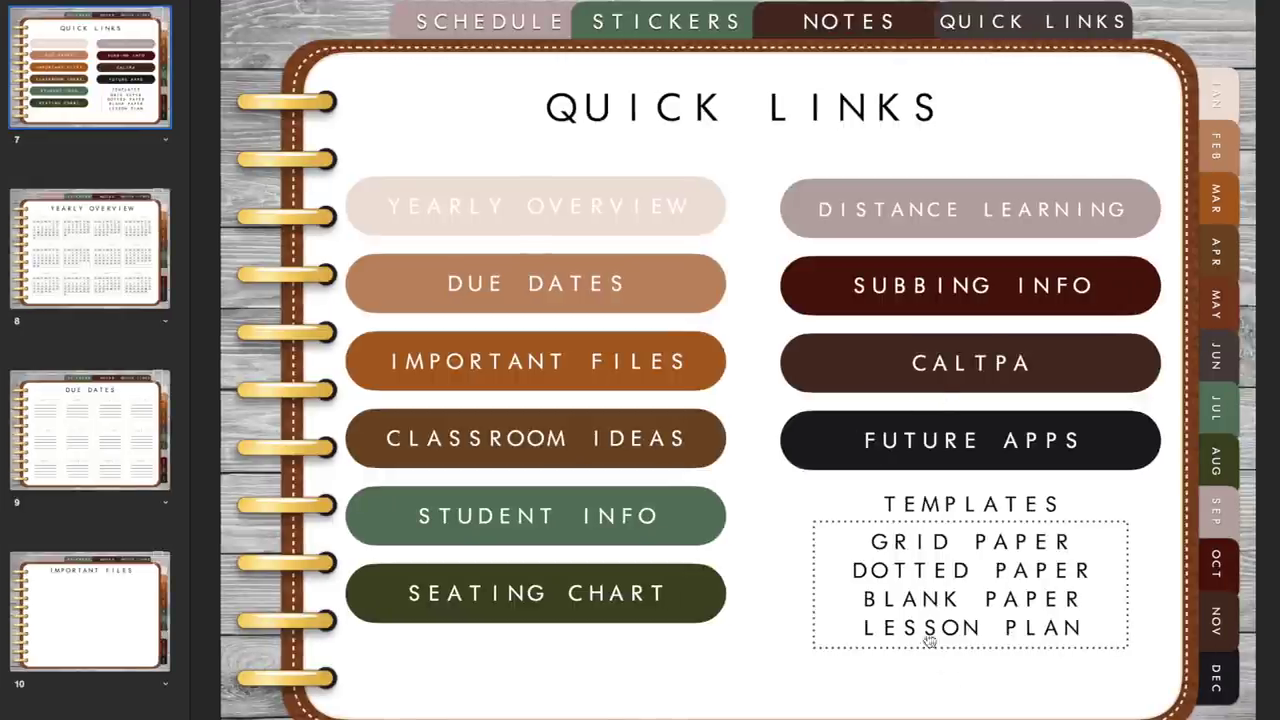
pyautogui.click(891, 555)
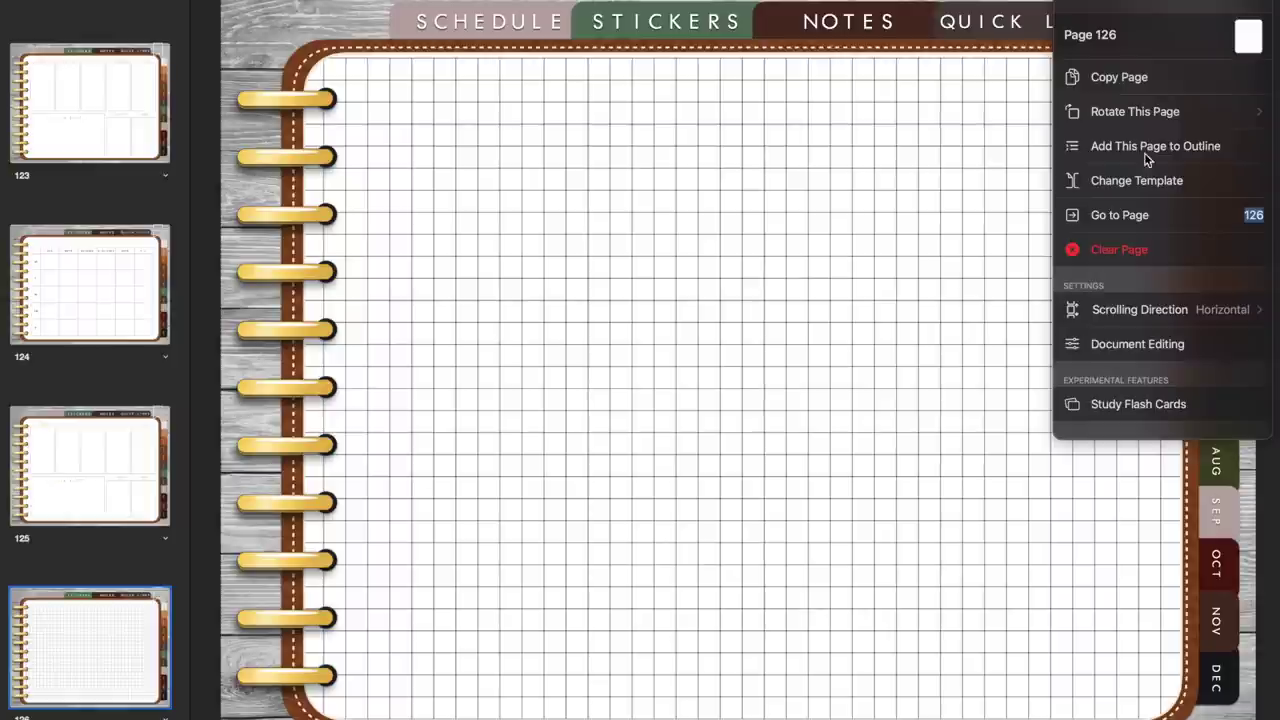
pyautogui.click(1143, 78)
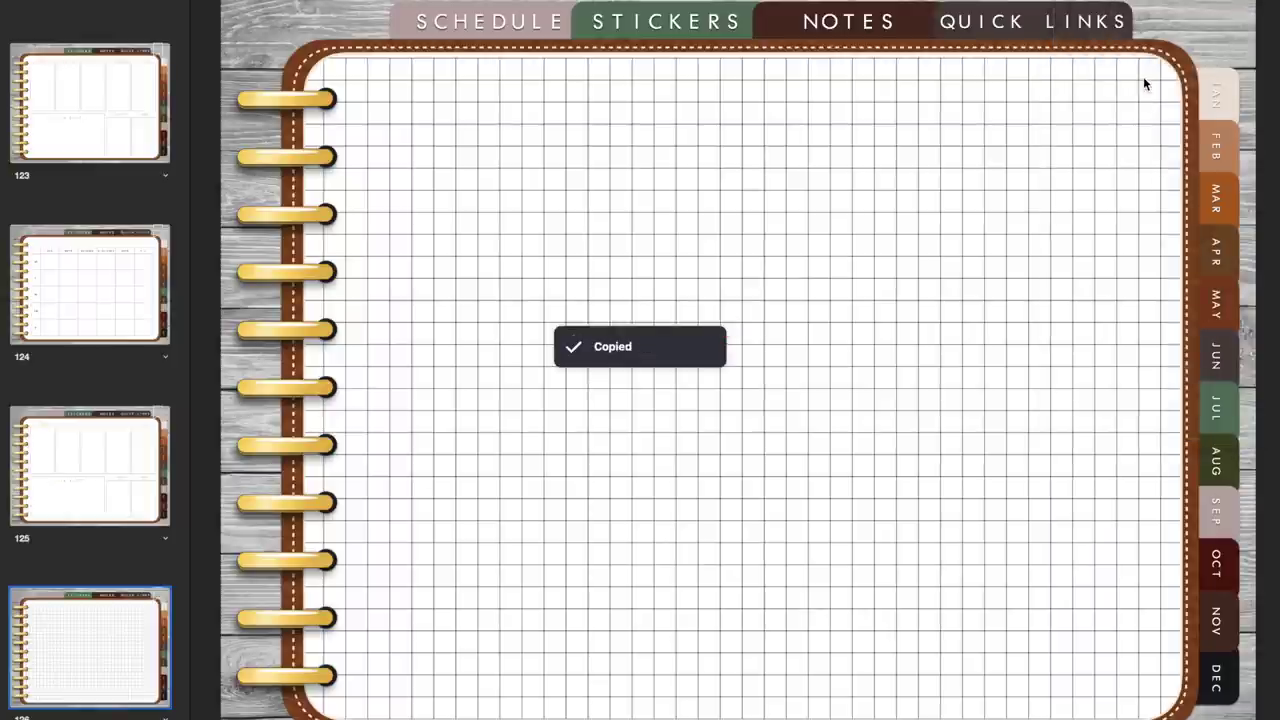
# Paste the copied grid paper page directly after the first weekly subject table (page 19) in the January section.
pyautogui.click(1207, 112)
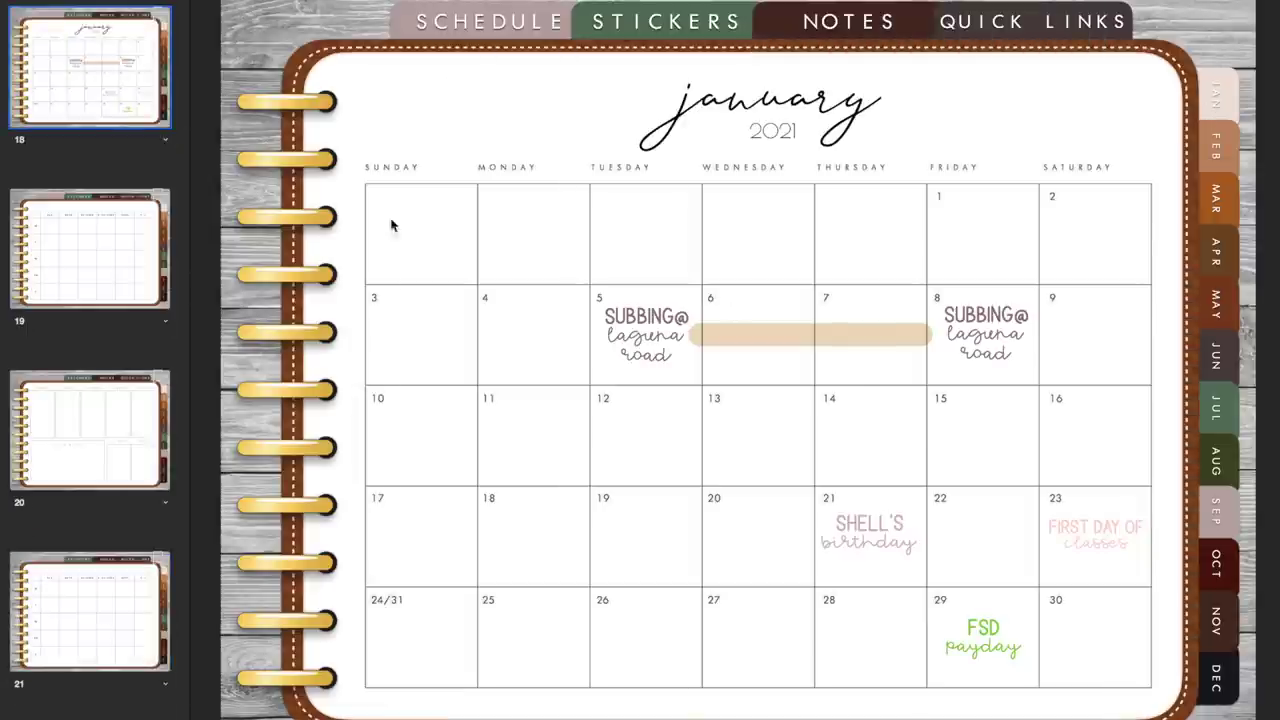
pyautogui.click(49, 267)
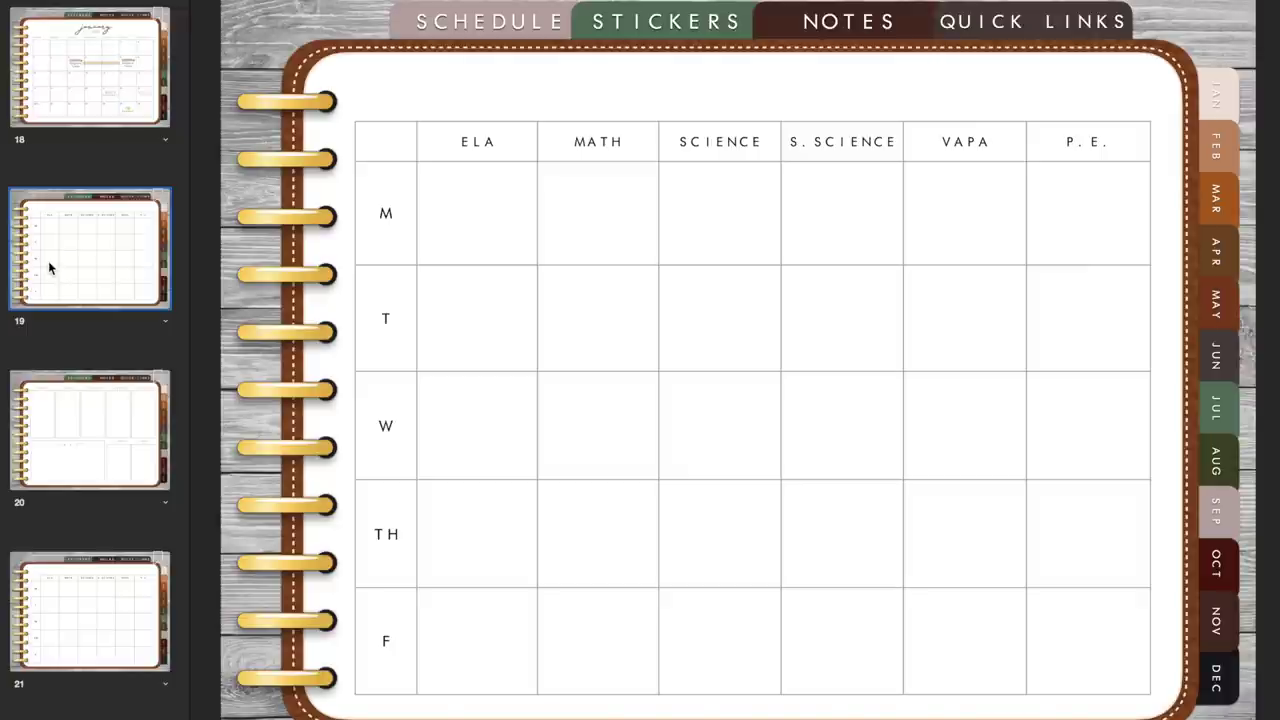
pyautogui.rightClick(48, 263)
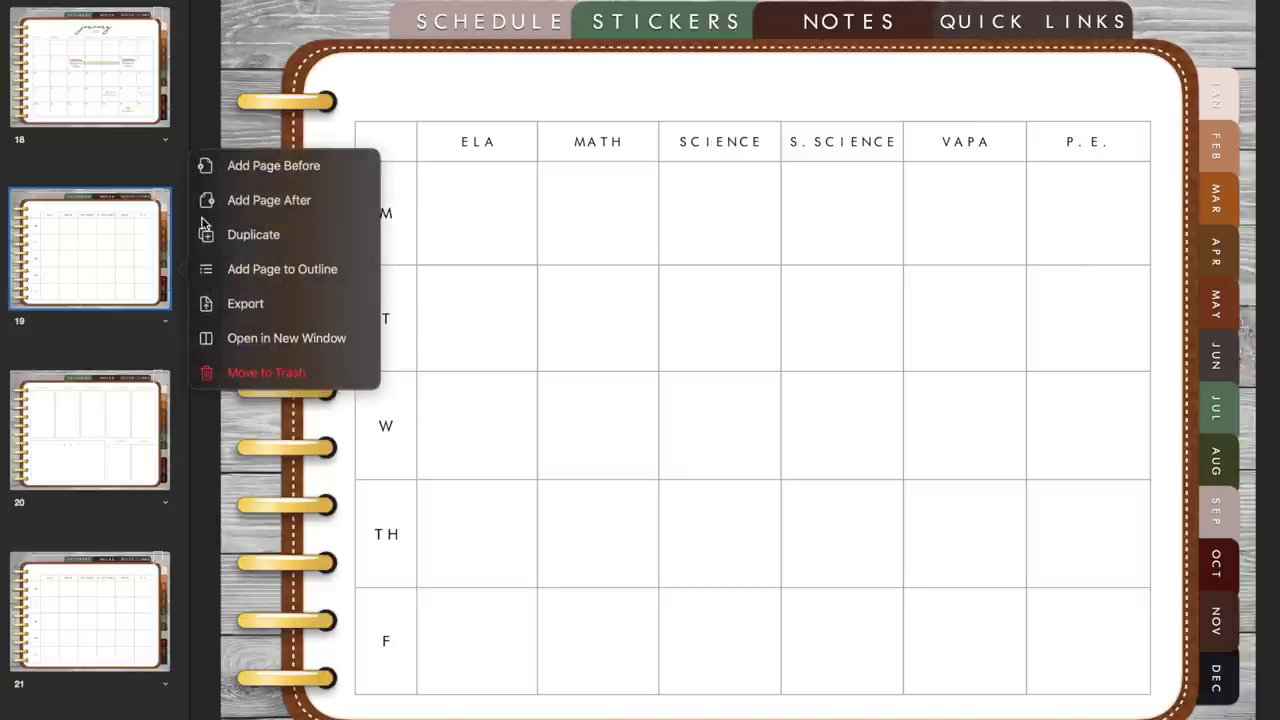
pyautogui.click(258, 201)
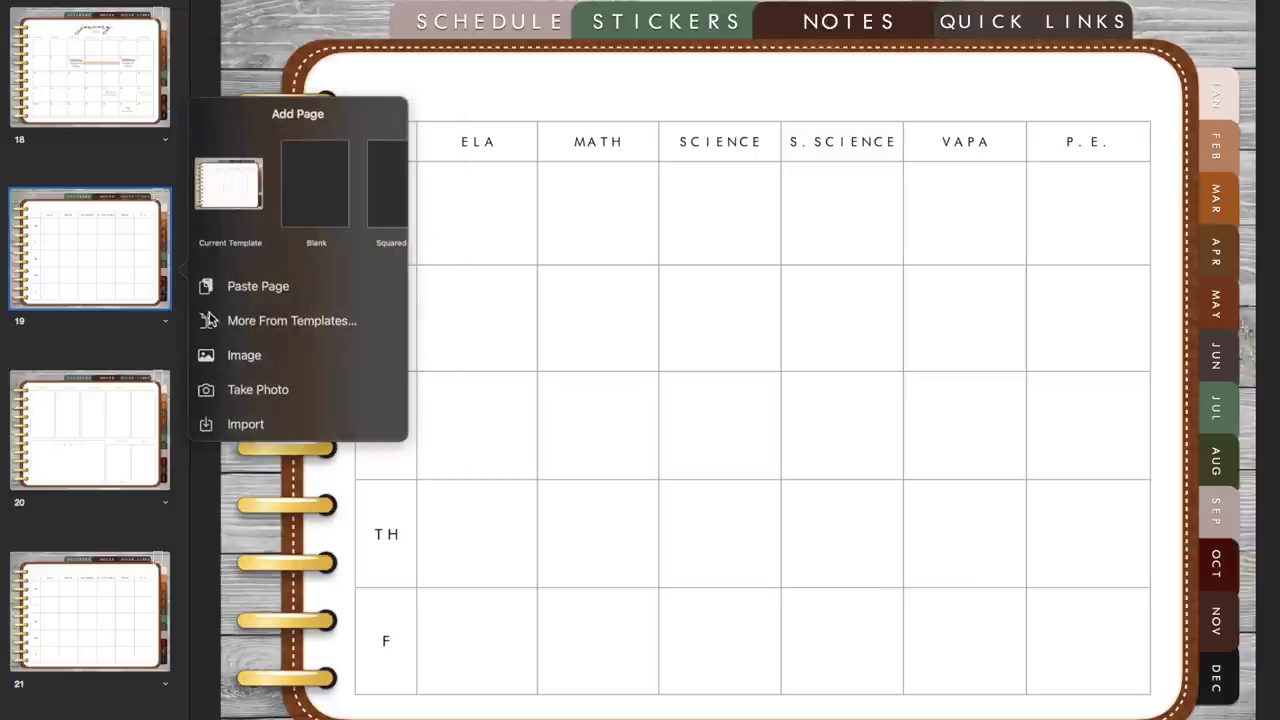
pyautogui.click(250, 288)
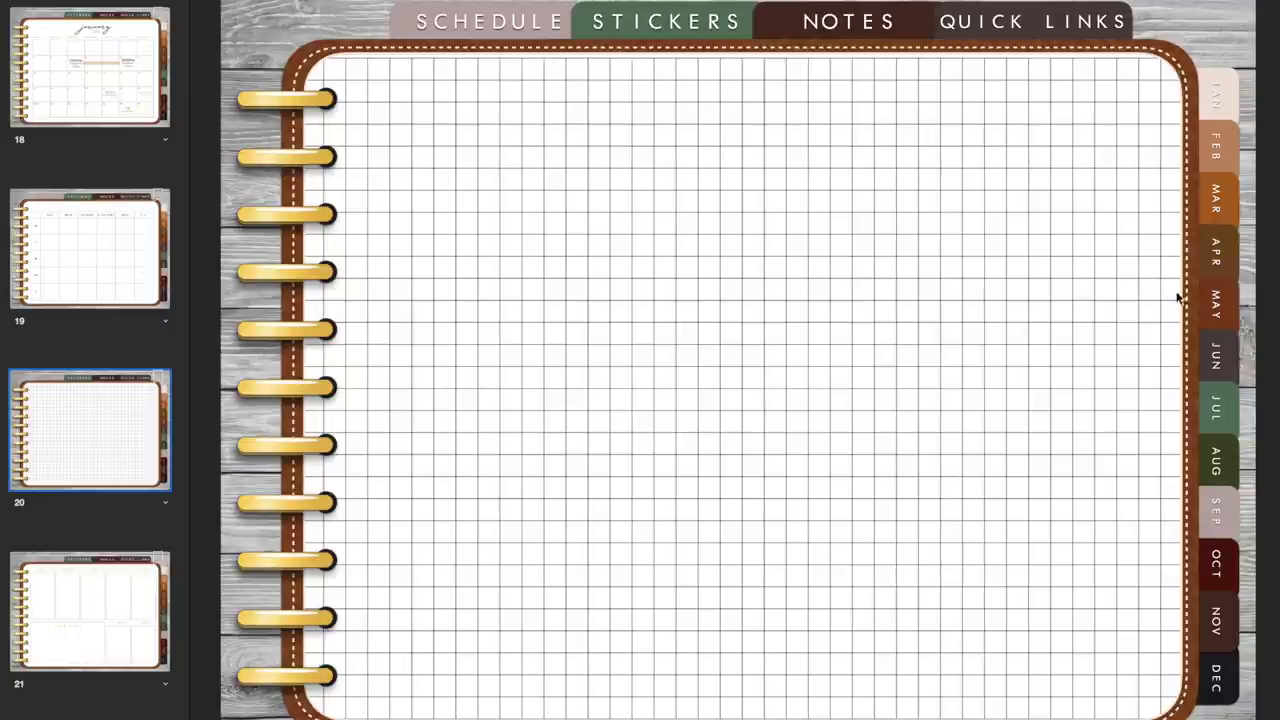
# Check the FEB and JAN tab links, then move the pasted grid paper page in the January section to the trash.
pyautogui.click(1238, 157)
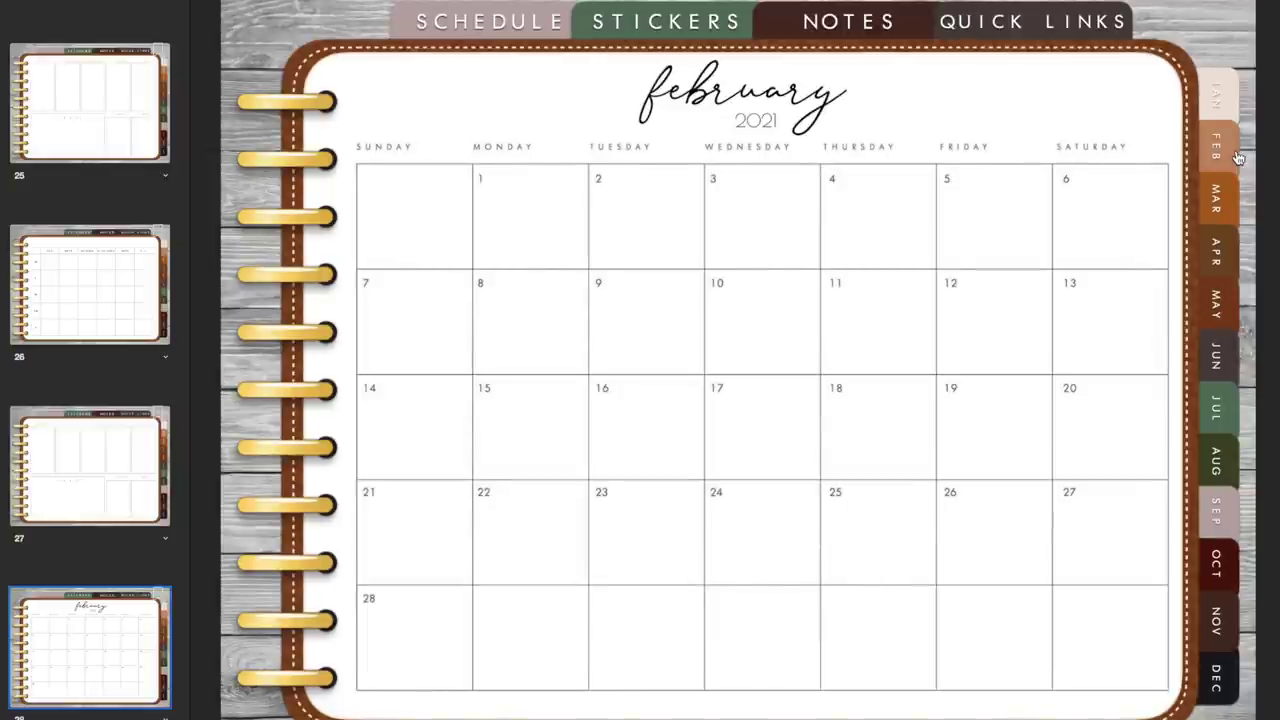
pyautogui.click(1222, 108)
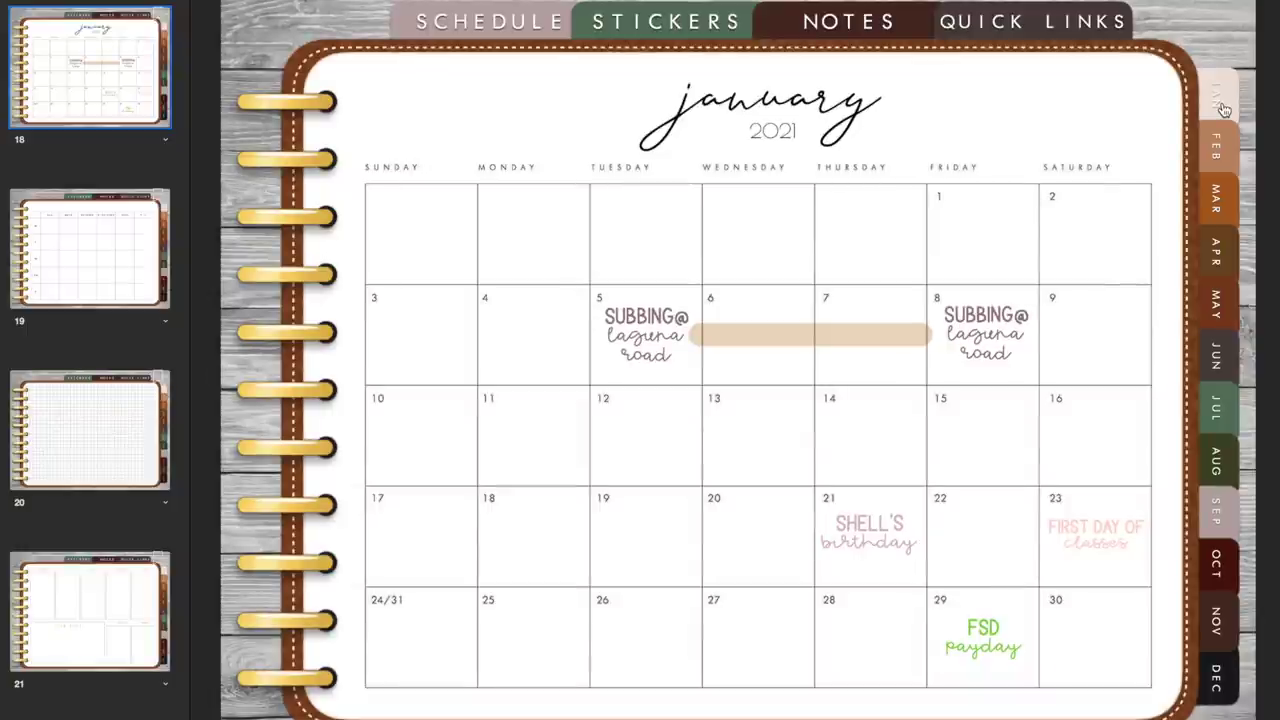
pyautogui.click(89, 424)
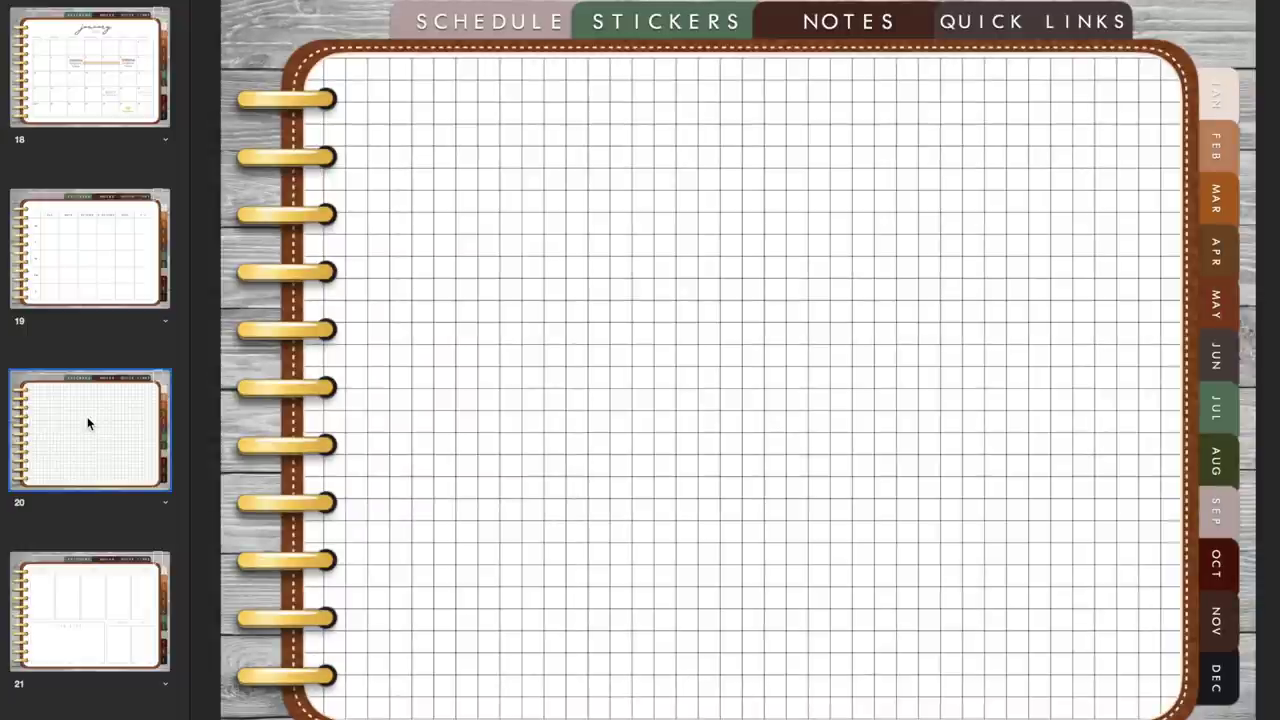
pyautogui.rightClick(87, 424)
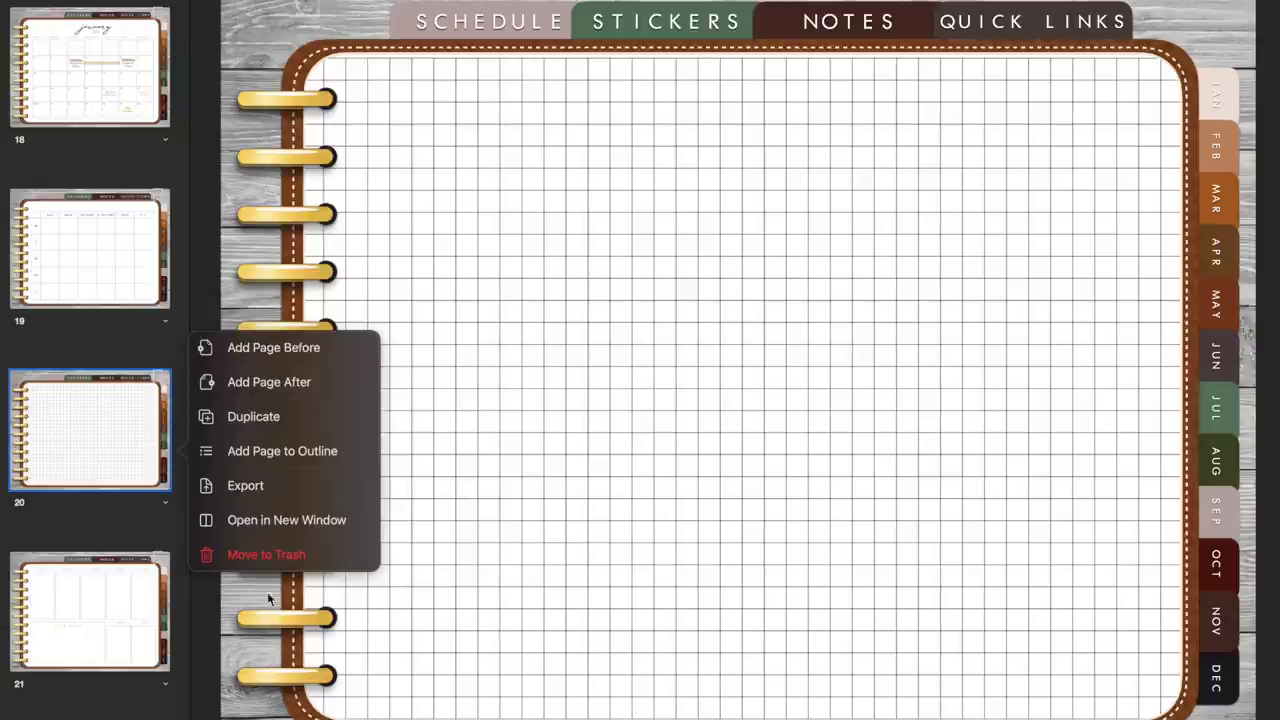
pyautogui.click(240, 552)
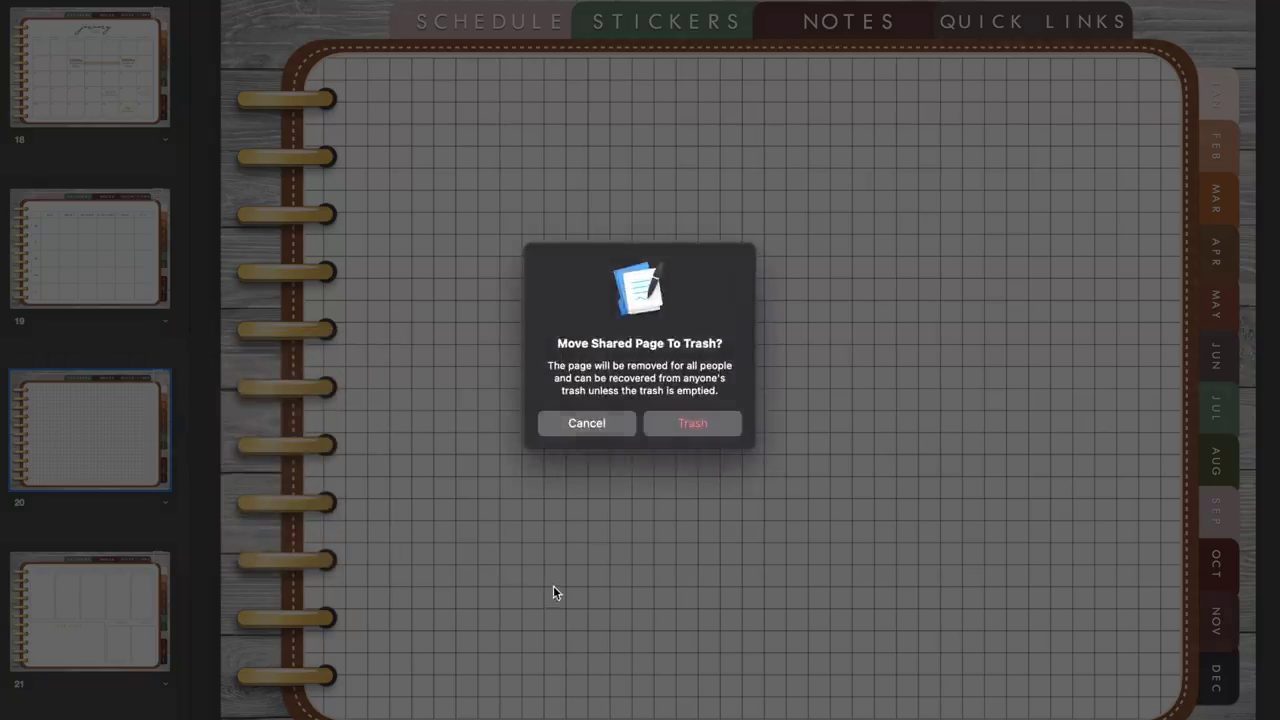
pyautogui.click(667, 421)
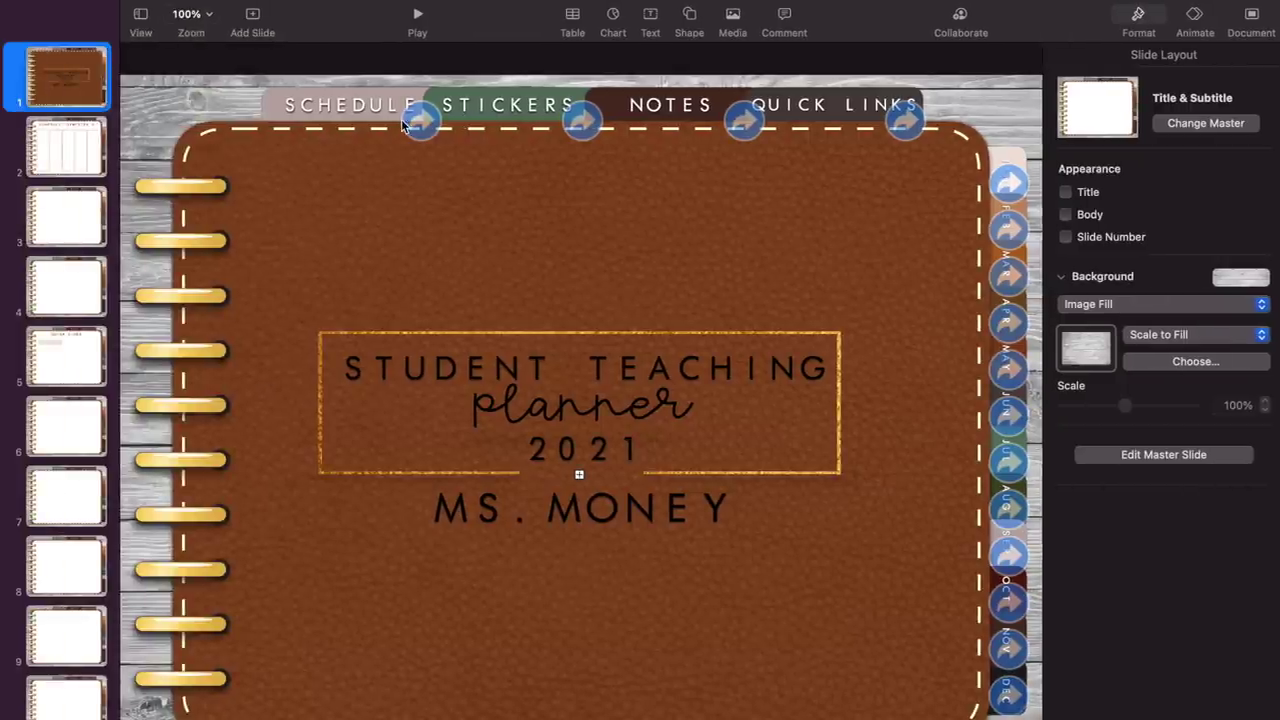
# Switch to Keynote and export the planner presentation as a PDF named "trial planner" in the Planner folder.
pyautogui.moveTo(290, 2)
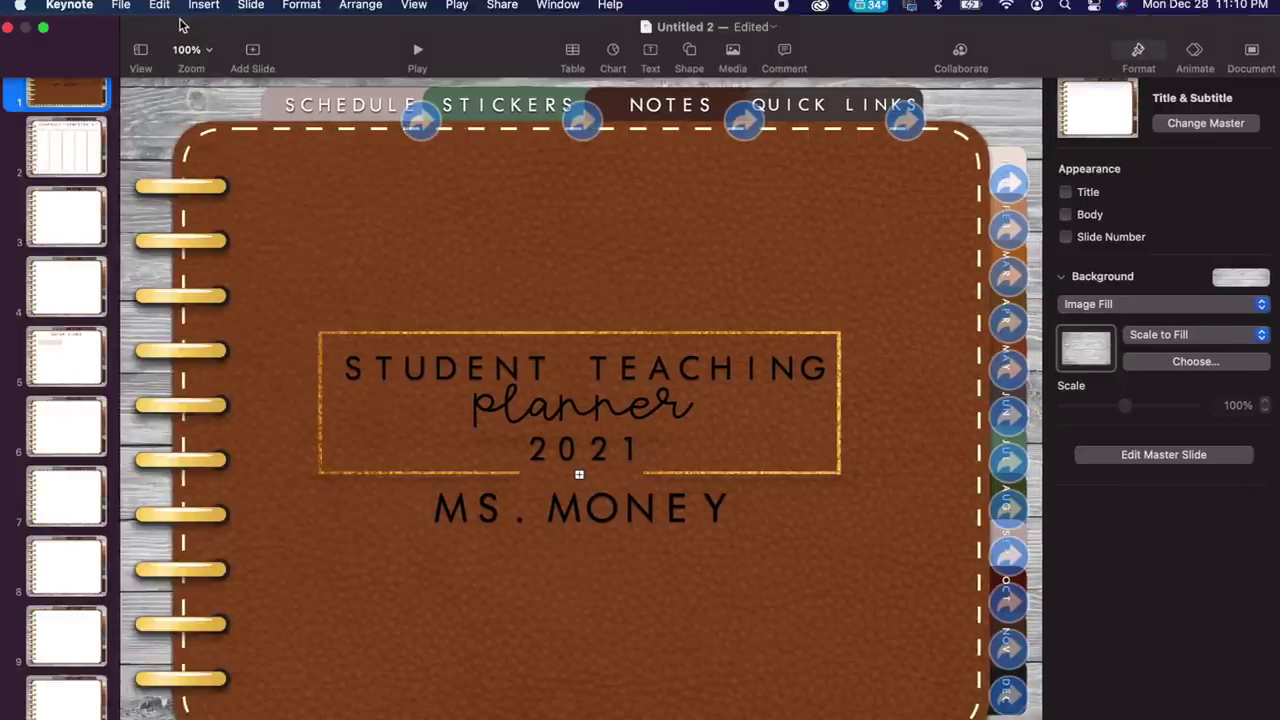
pyautogui.click(120, 5)
pyautogui.moveTo(158, 221)
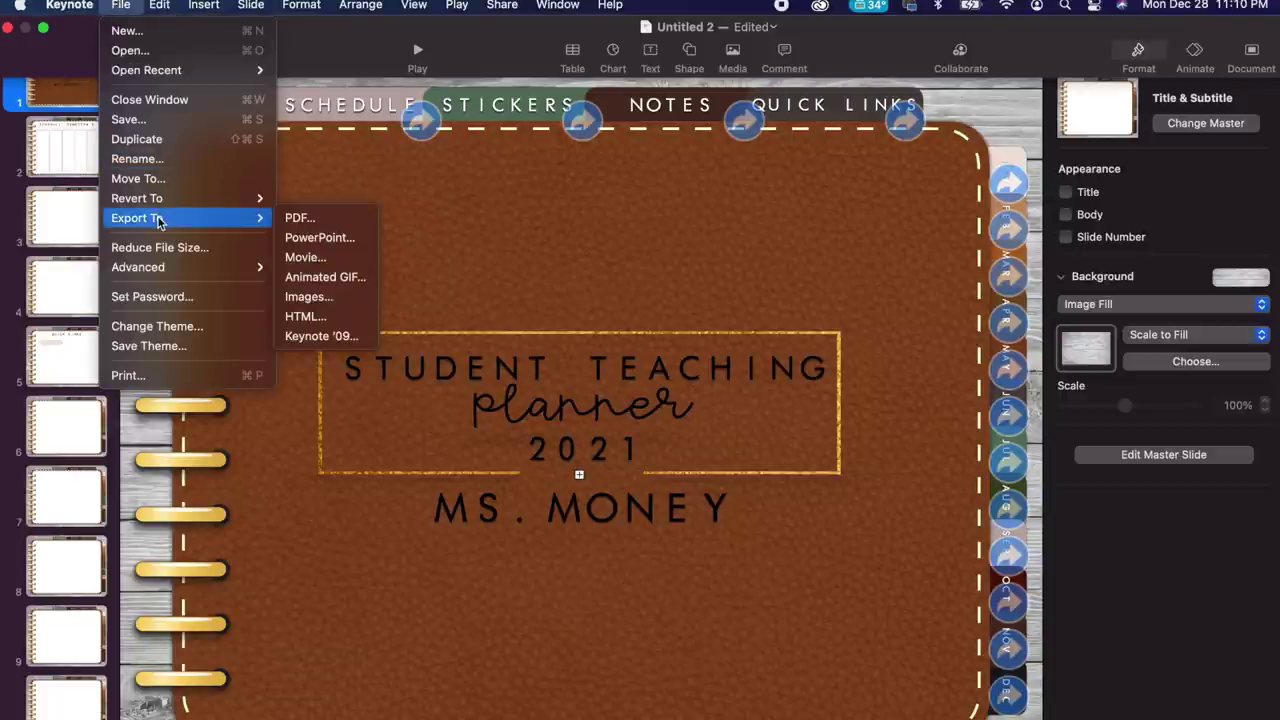
pyautogui.click(296, 228)
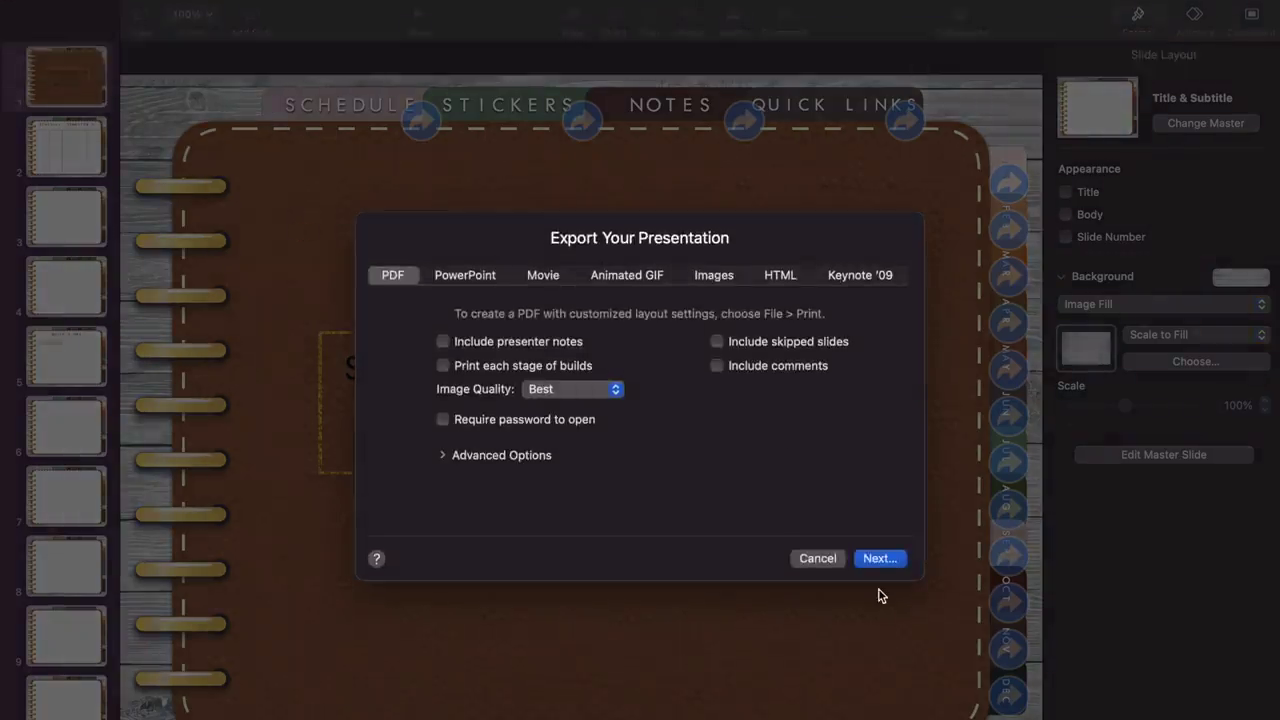
pyautogui.click(877, 558)
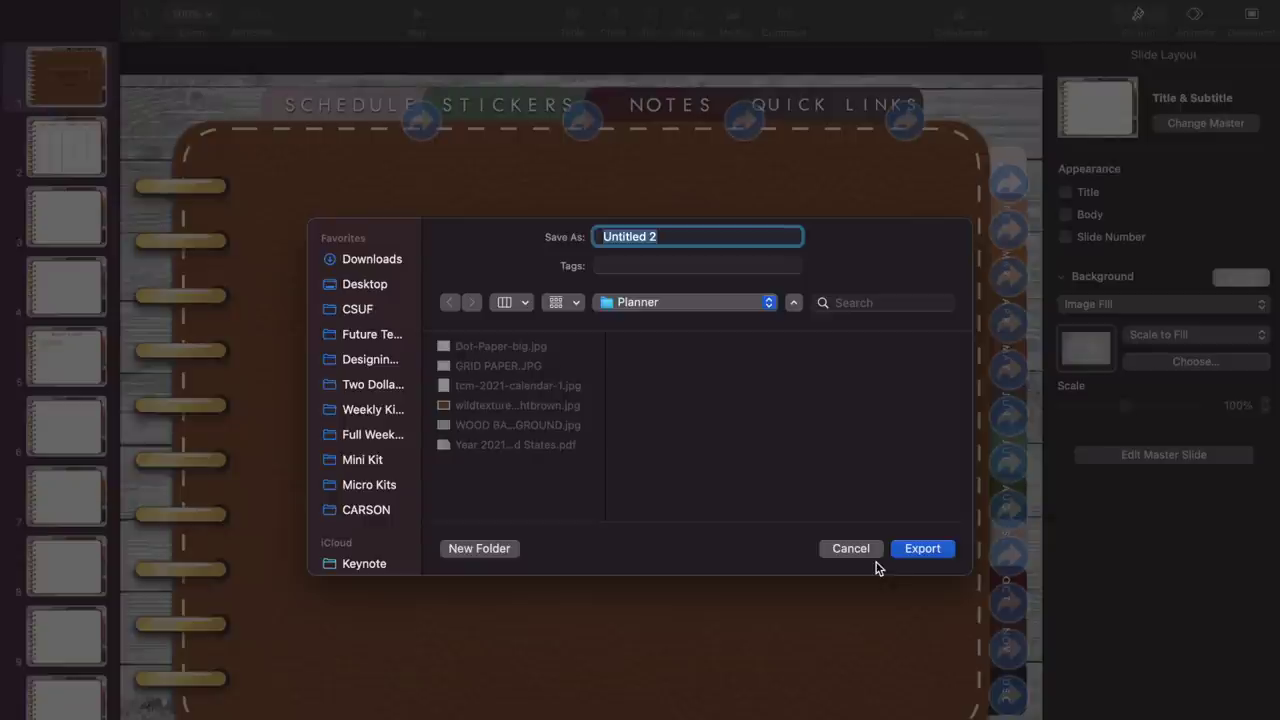
pyautogui.press('BackSpace')
pyautogui.write('trial planner')
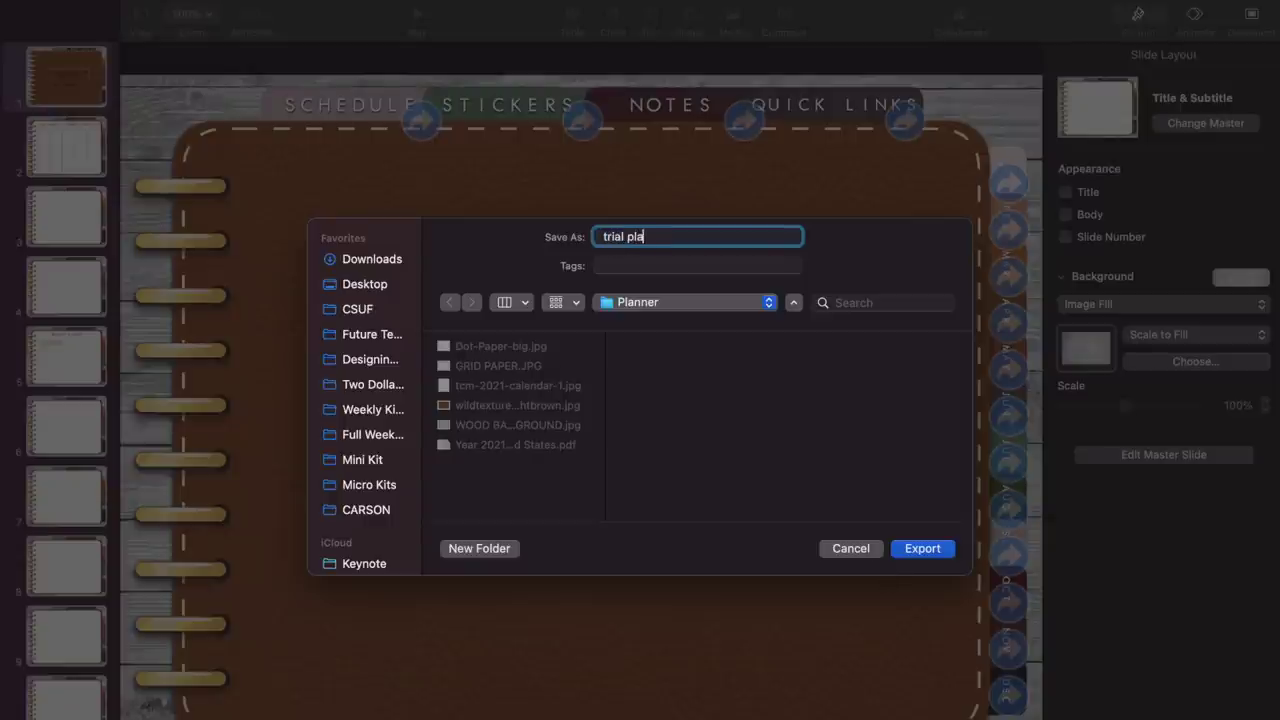
pyautogui.press('Return')
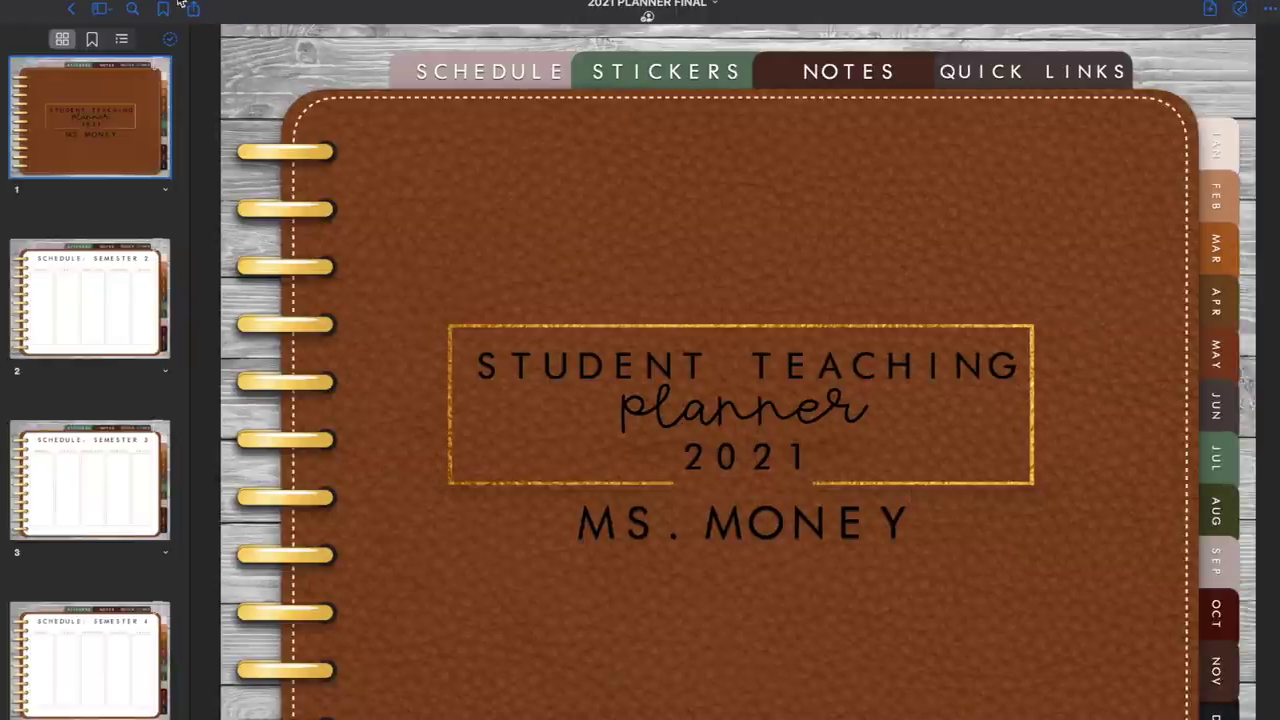
# Switch to GoodNotes and import the trial planner PDF from the Planner folder on the Desktop as a new document.
pyautogui.click(71, 9)
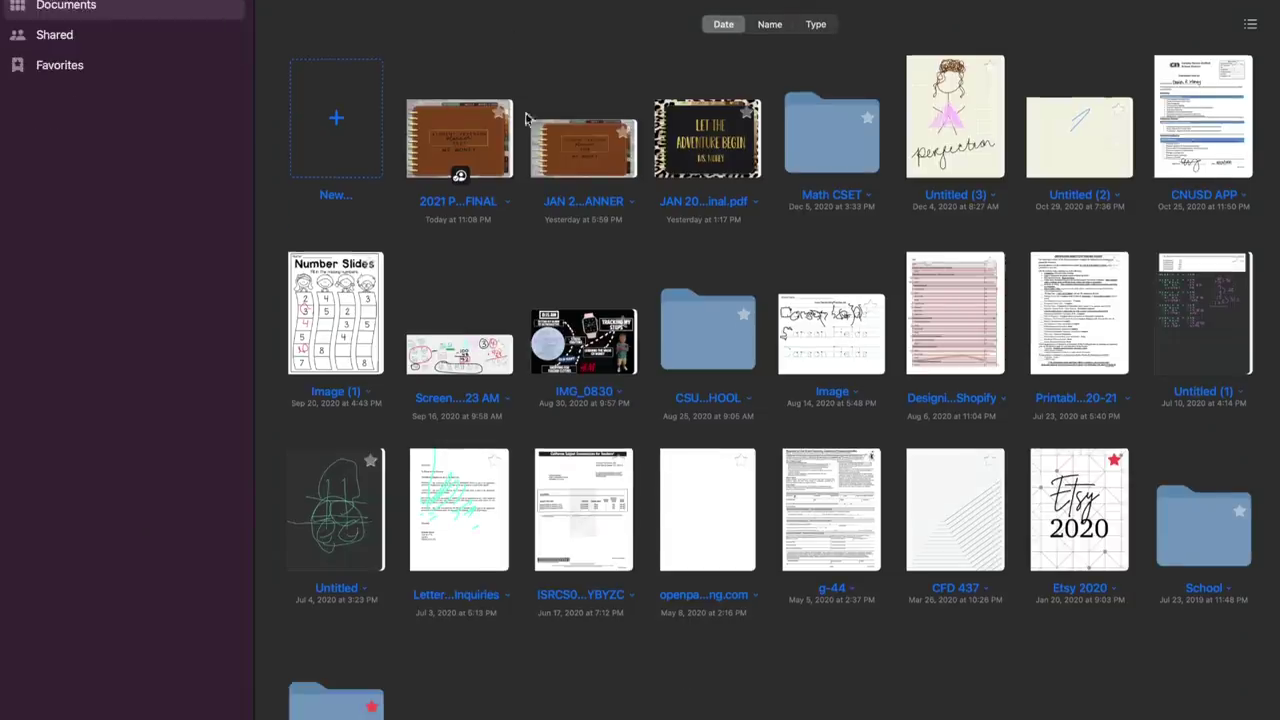
pyautogui.click(335, 125)
pyautogui.click(317, 360)
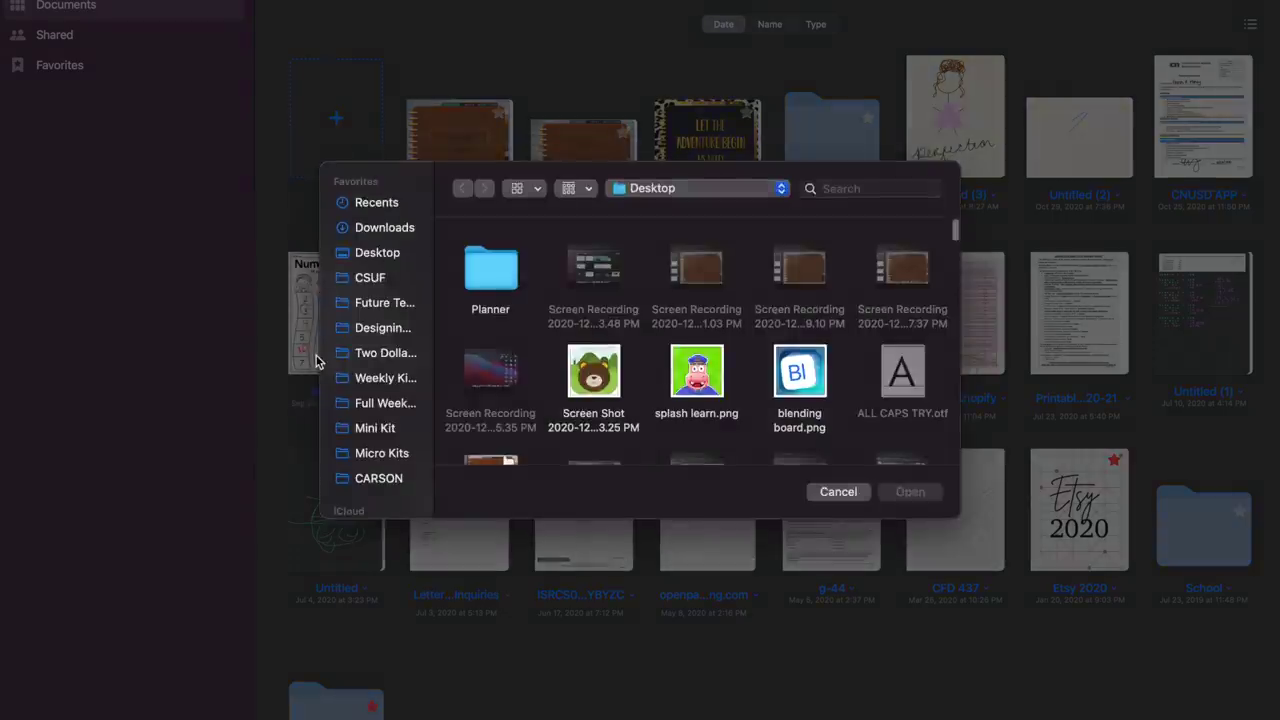
pyautogui.doubleClick(485, 280)
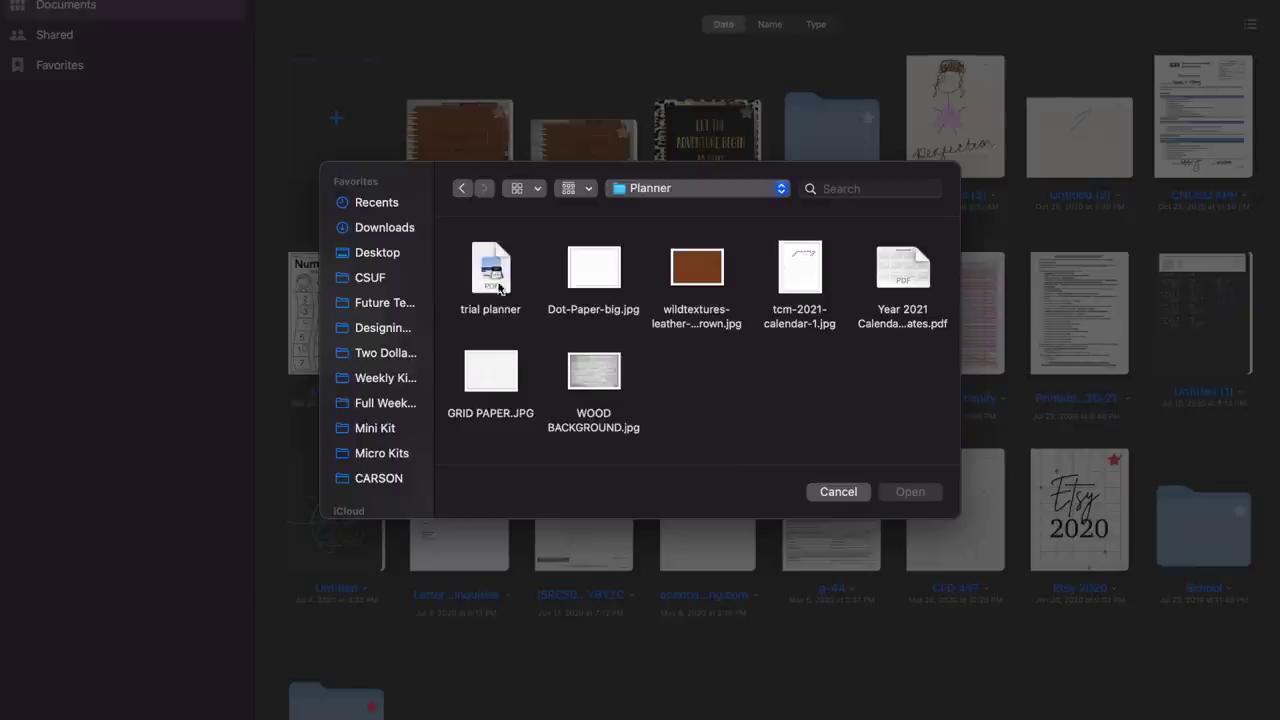
pyautogui.doubleClick(500, 275)
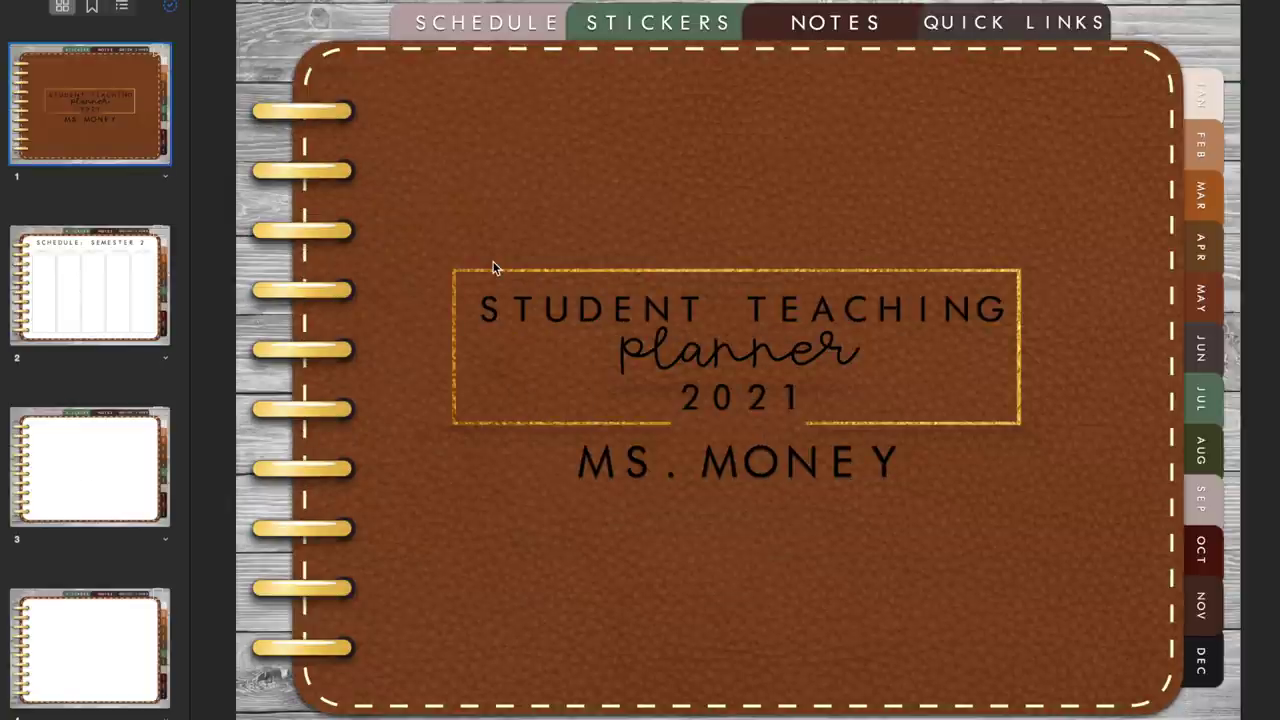
# Test the imported planner's QUICK LINKS, YEARLY OVERVIEW, DEC and MAY links, and examine the pages at the end of the document.
pyautogui.click(947, 22)
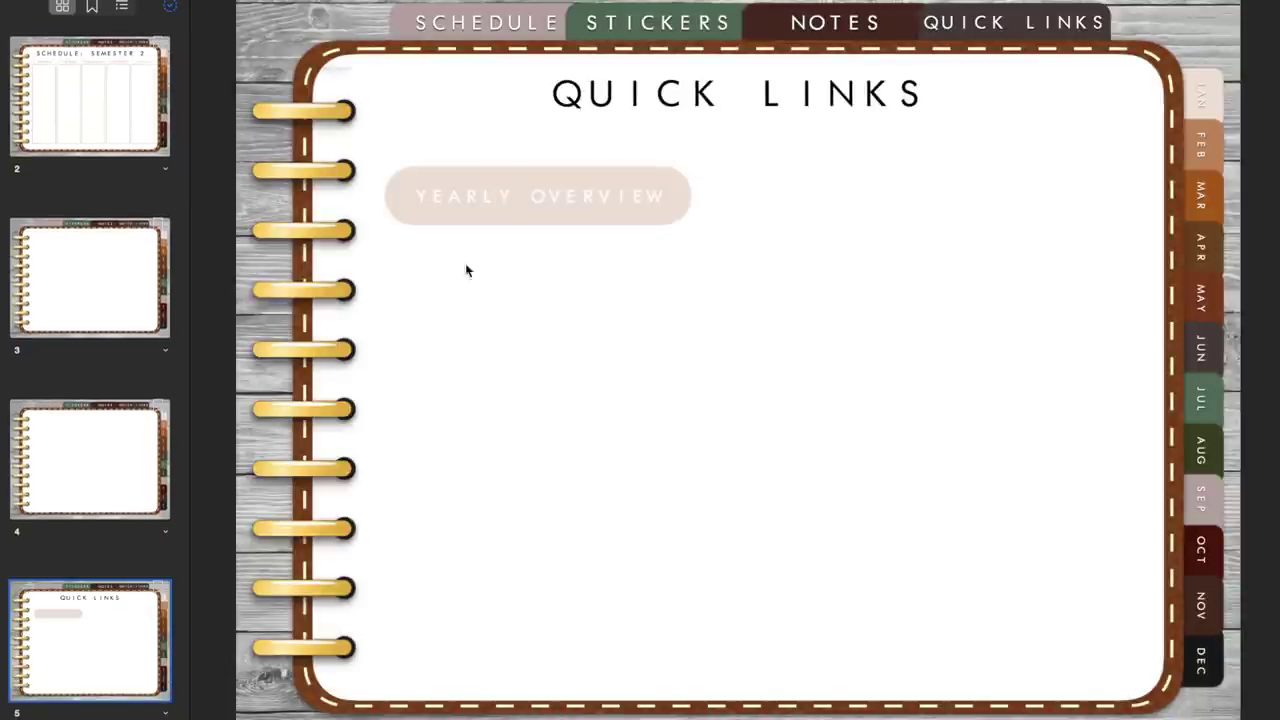
pyautogui.click(503, 213)
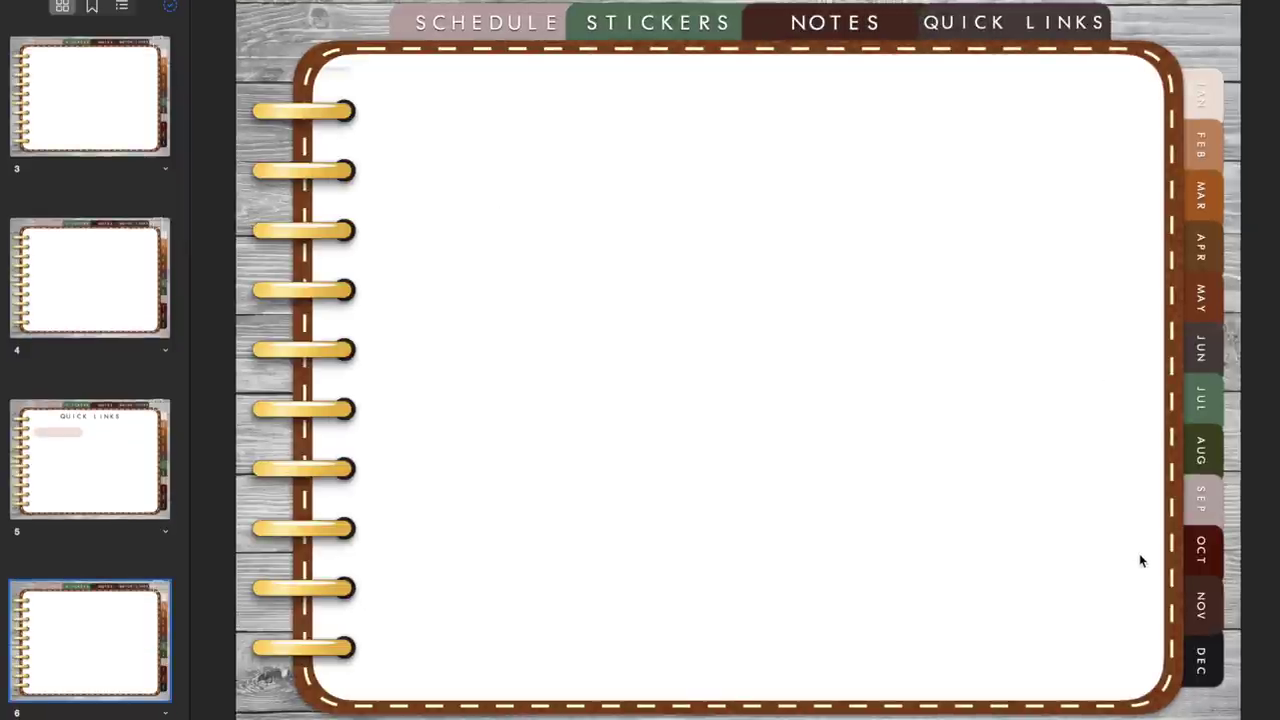
pyautogui.click(1219, 667)
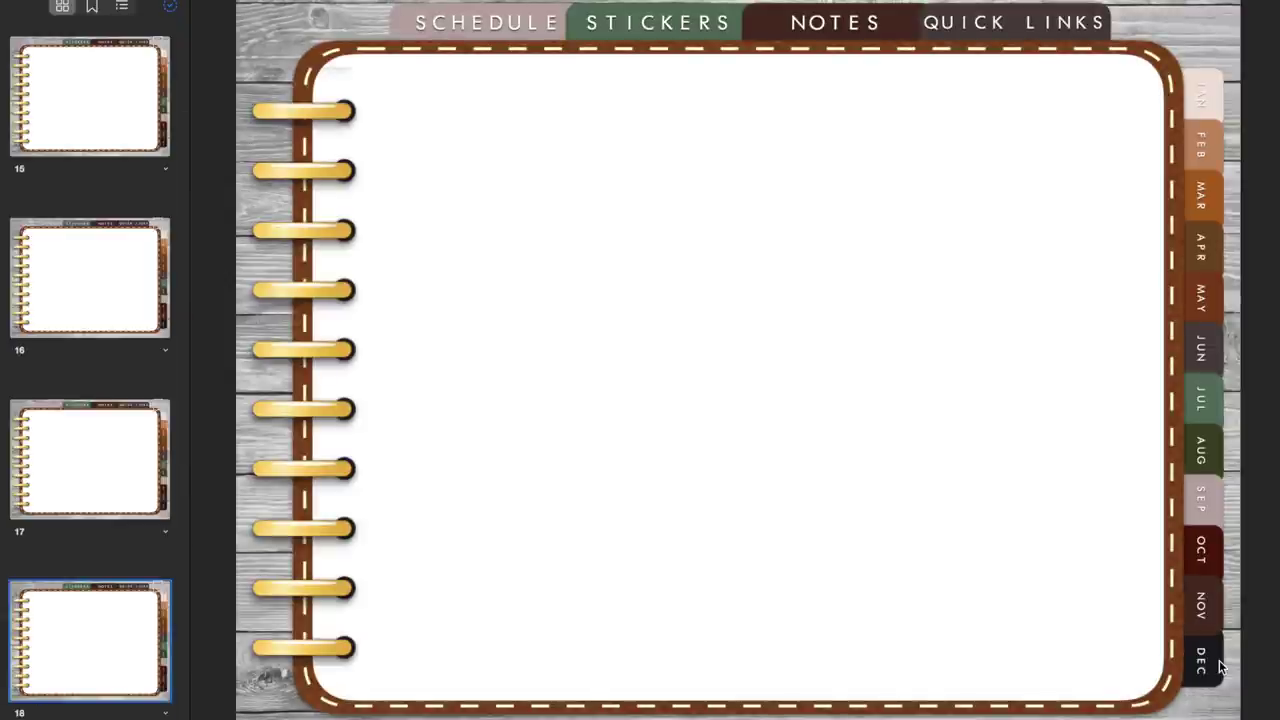
pyautogui.scroll(-5, 104, 630)
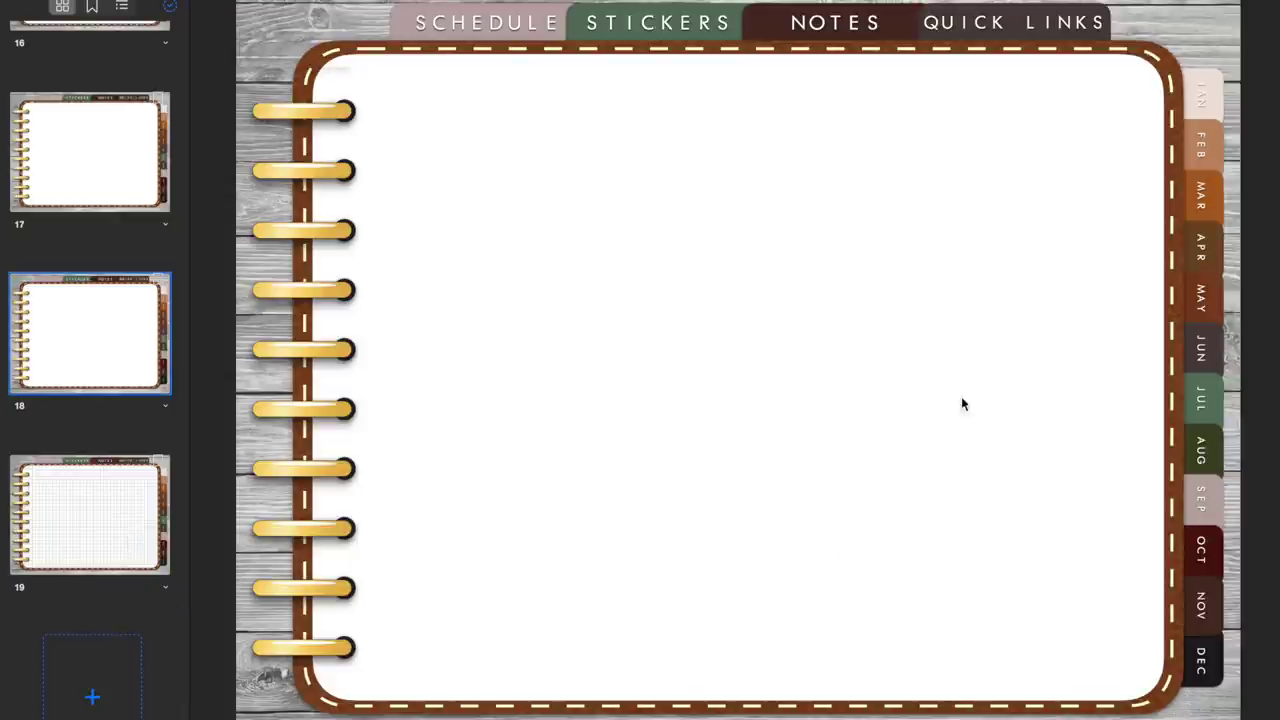
pyautogui.click(1200, 300)
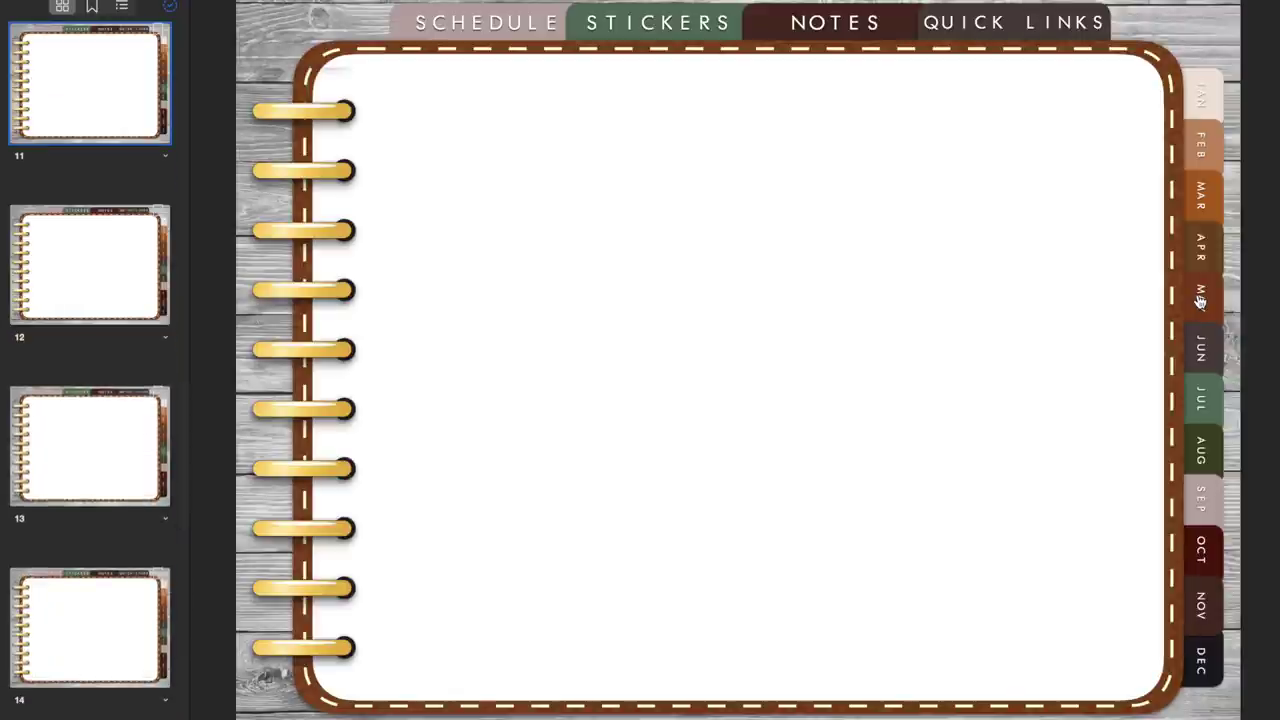
# Add a text box reading "Best planner tutorial EVER" on the blank planner page, just below the page's upper edge.
pyautogui.moveTo(520, 15)
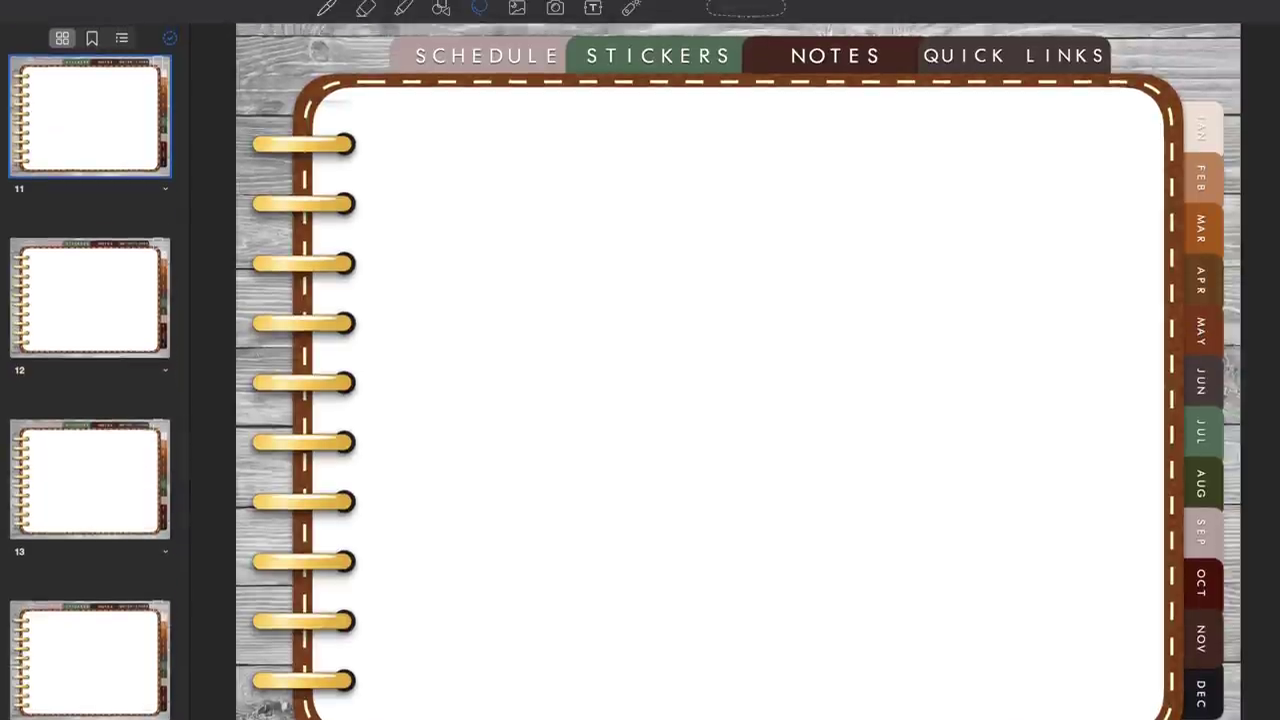
pyautogui.click(593, 8)
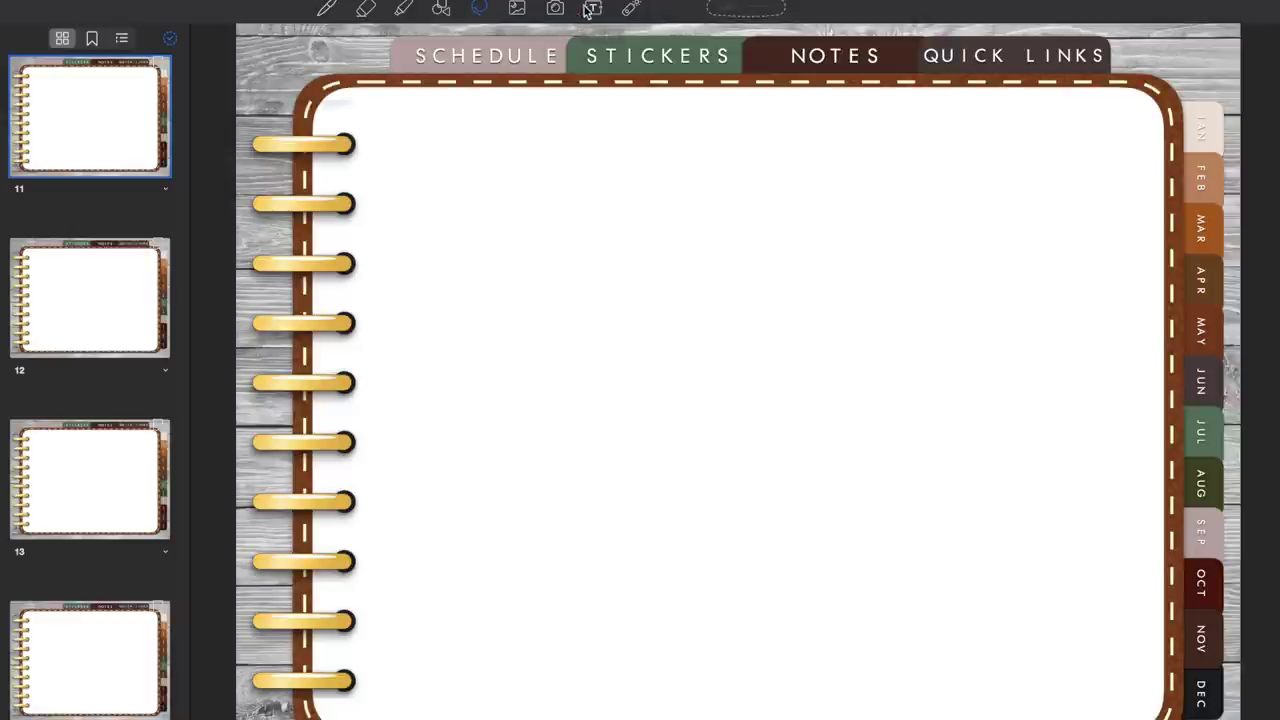
pyautogui.click(513, 170)
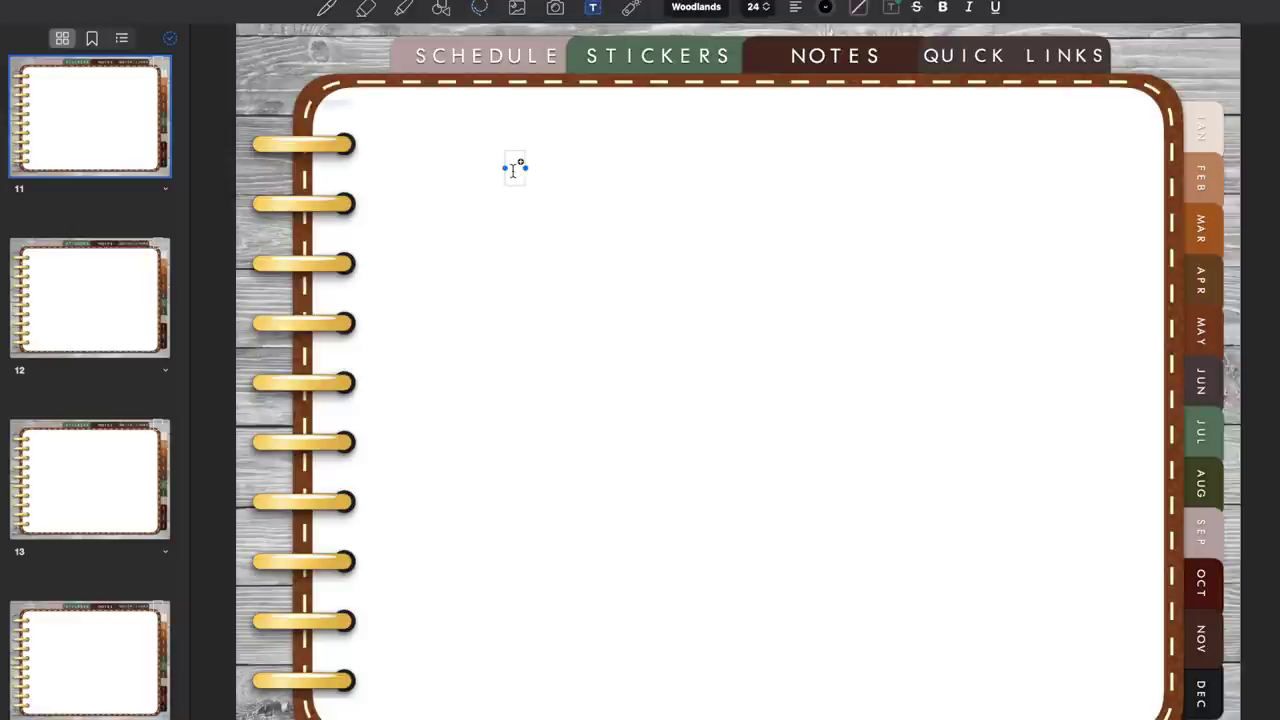
pyautogui.write('Best plann')
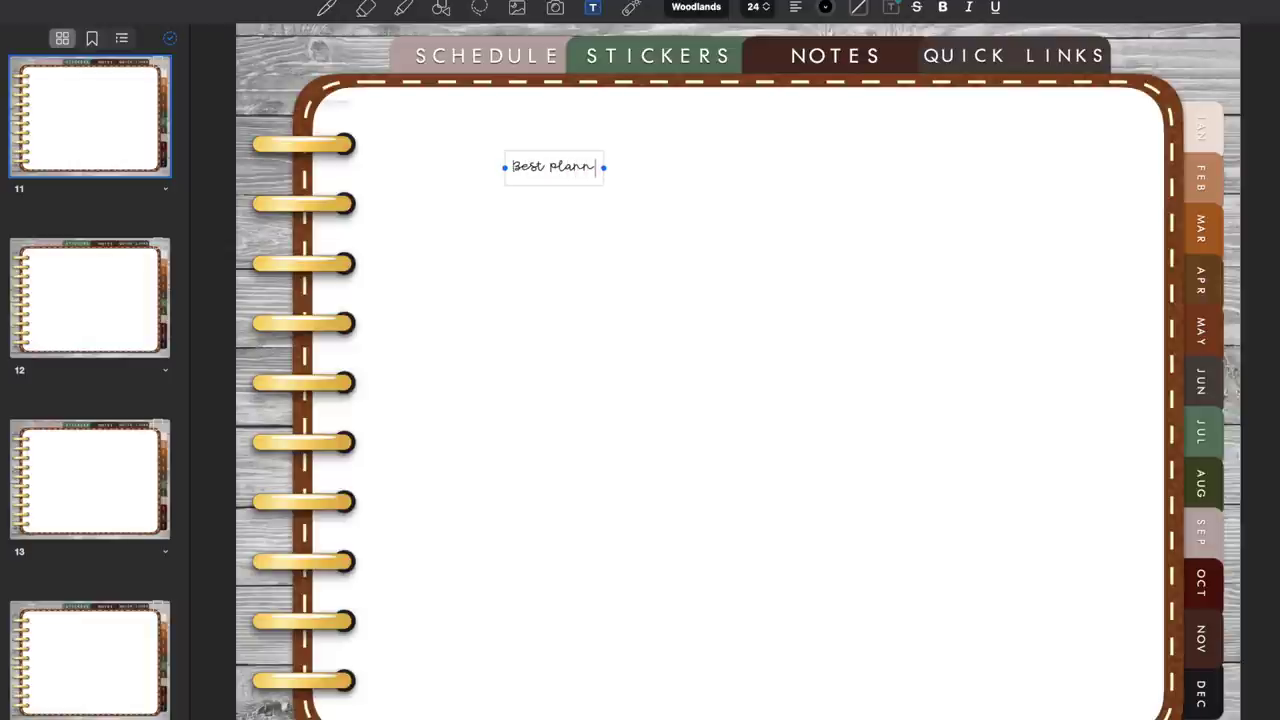
pyautogui.write('er tutori')
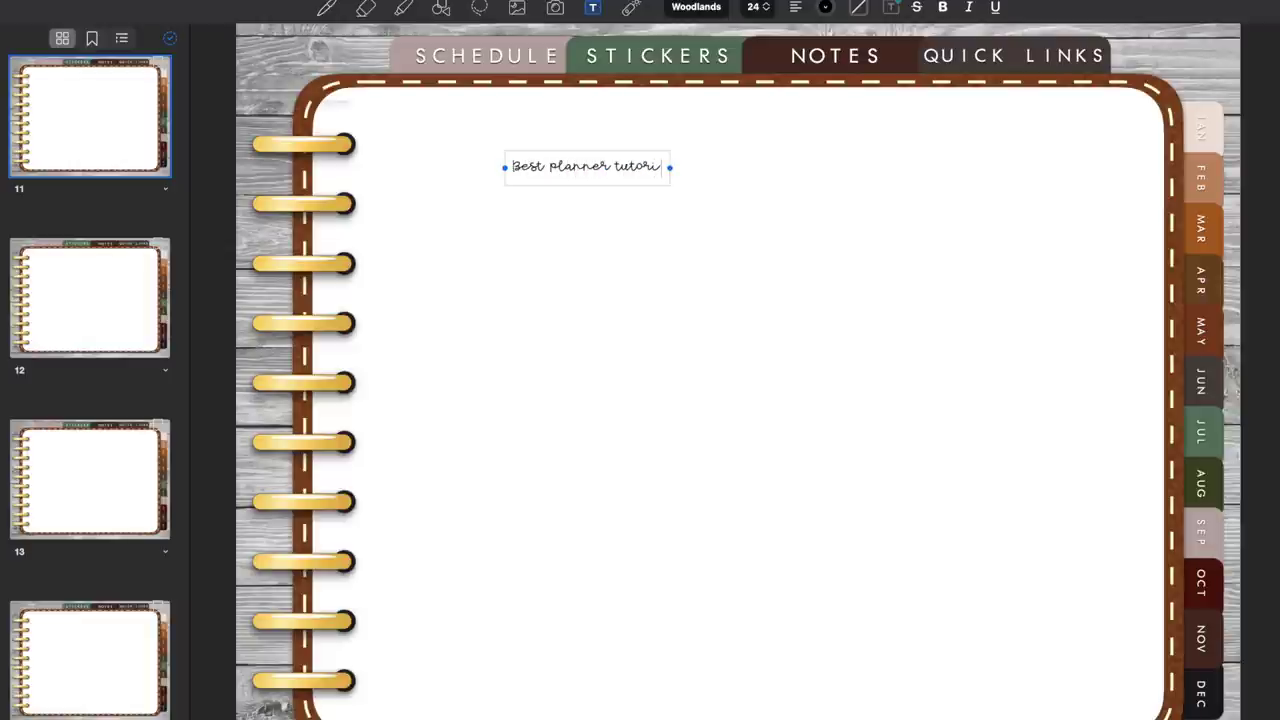
pyautogui.write('al 2023')
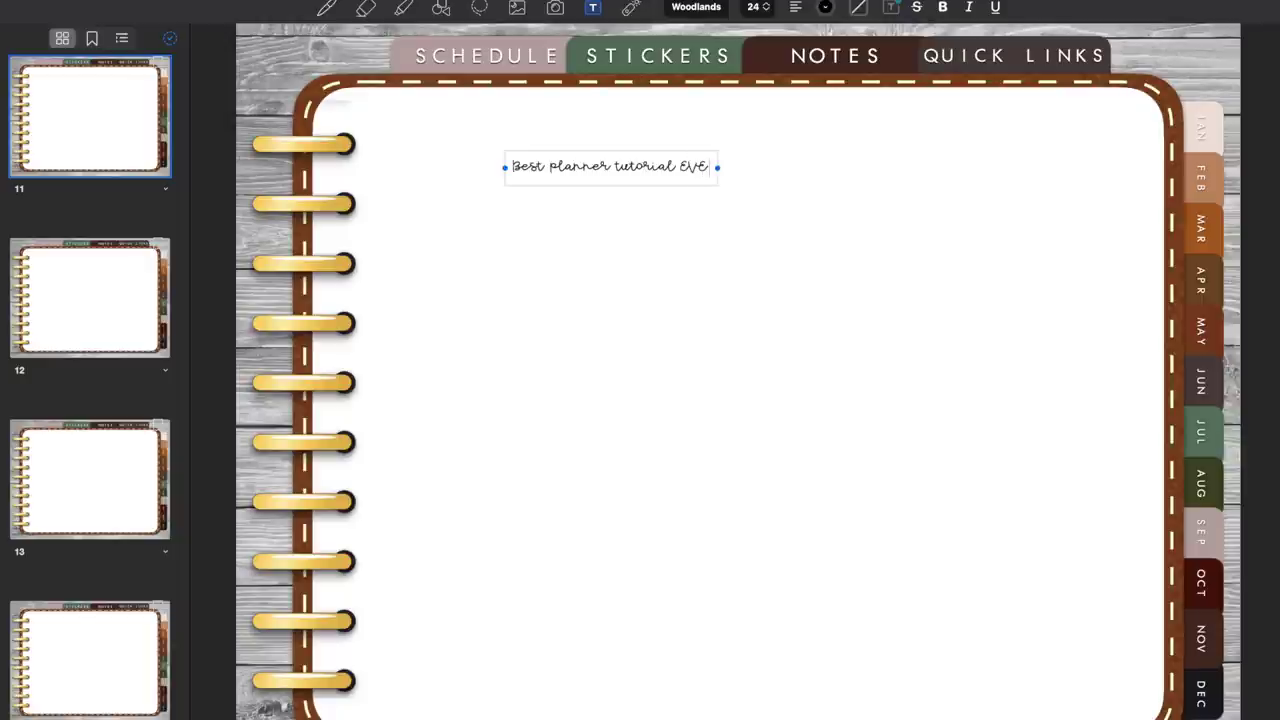
pyautogui.press('cmd+z')
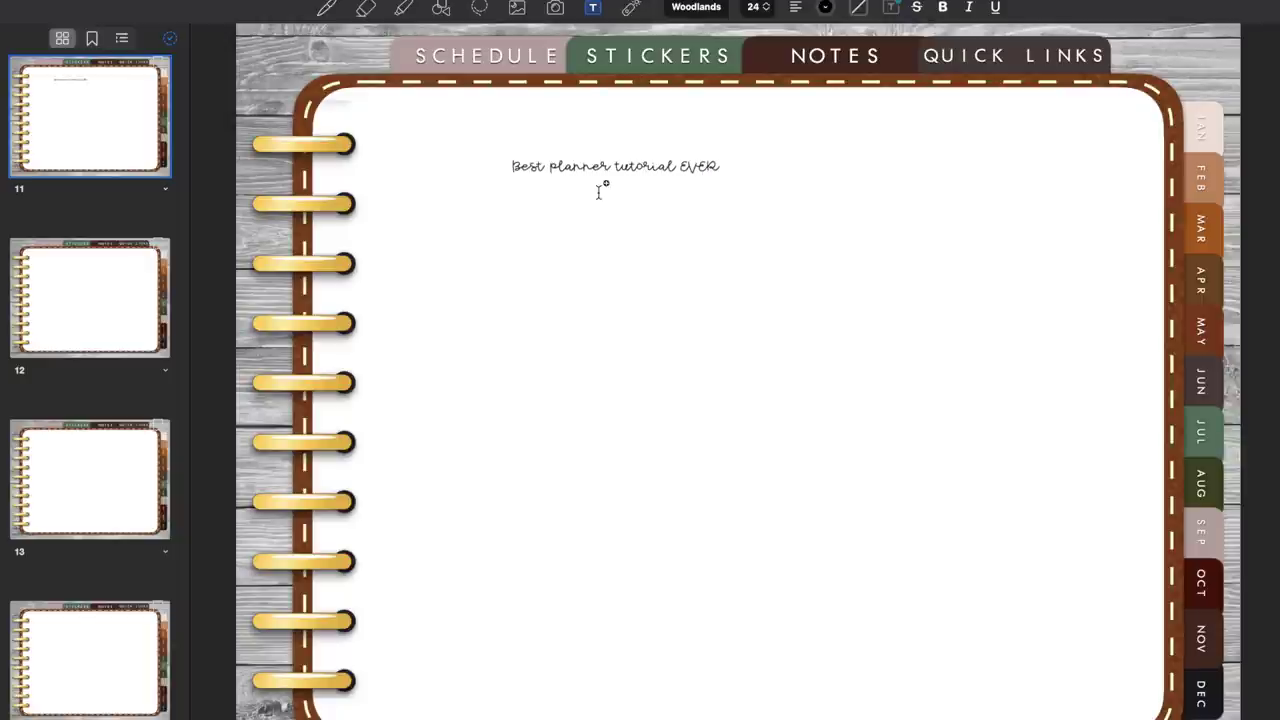
# Select the "Best planner tutorial EVER" text with the Lasso tool and enlarge it.
pyautogui.click(593, 8)
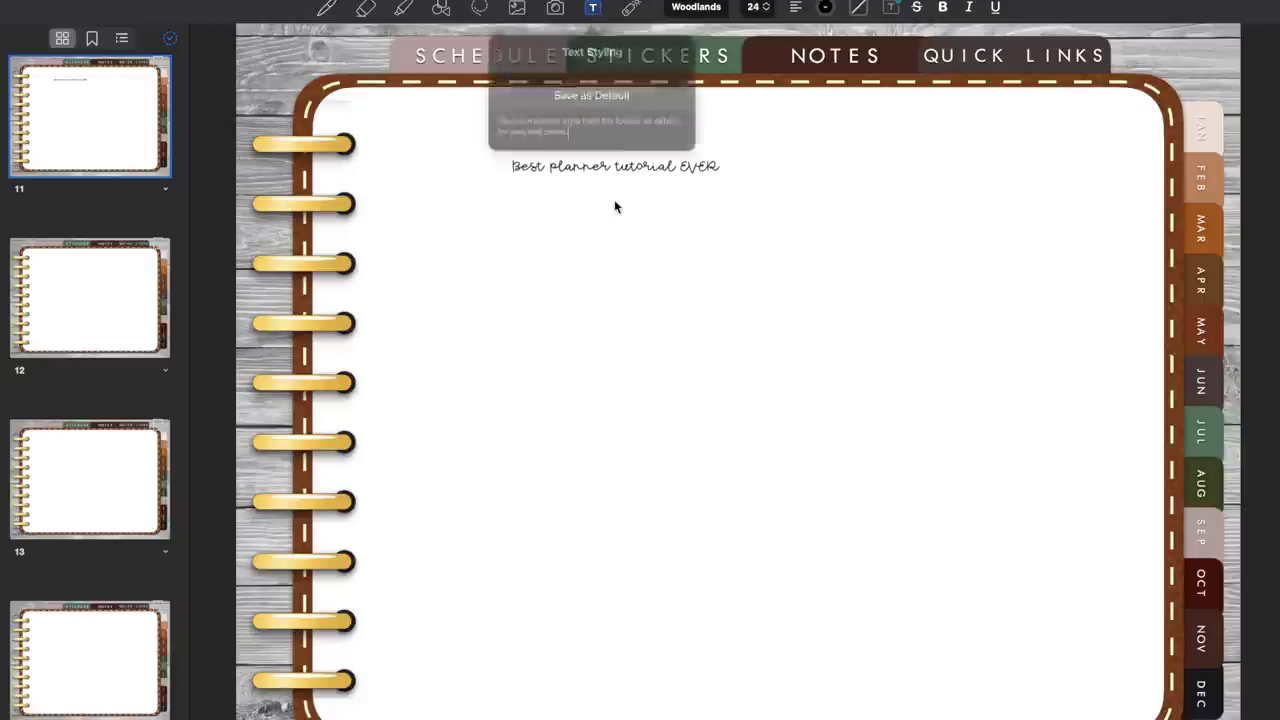
pyautogui.click(479, 8)
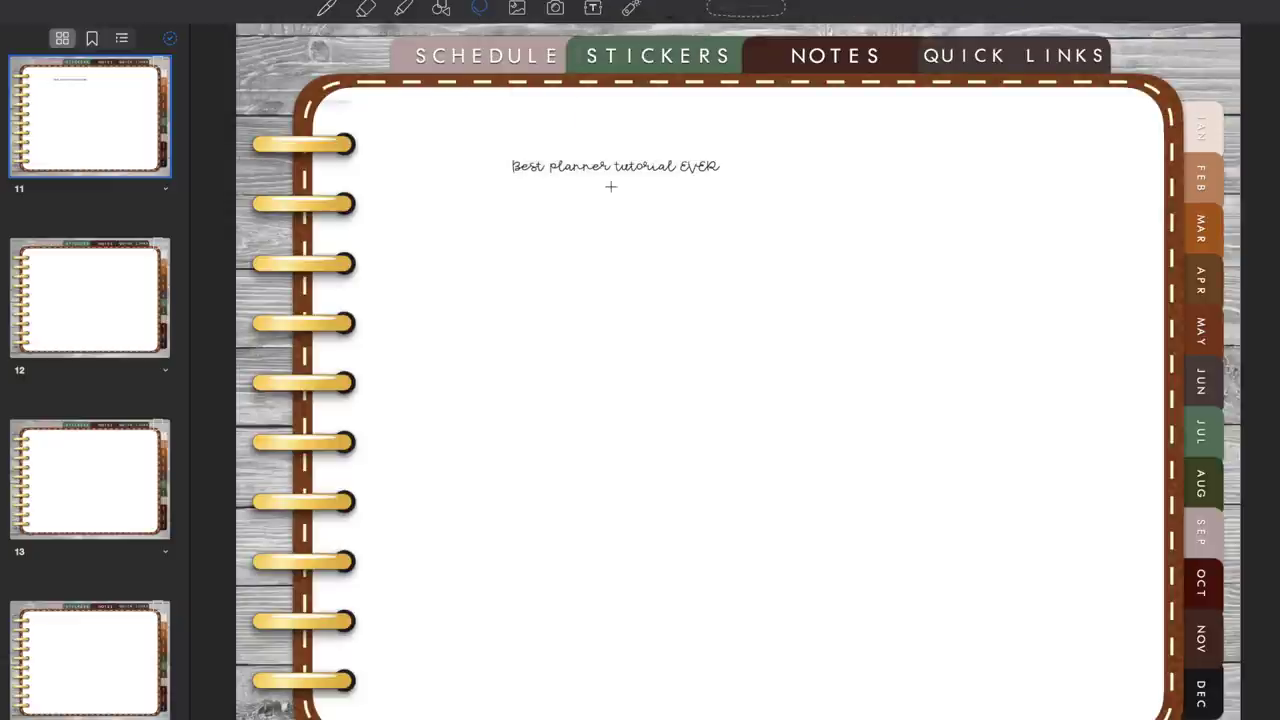
pyautogui.moveTo(585, 197); pyautogui.dragTo(603, 170)
pyautogui.click(660, 194)
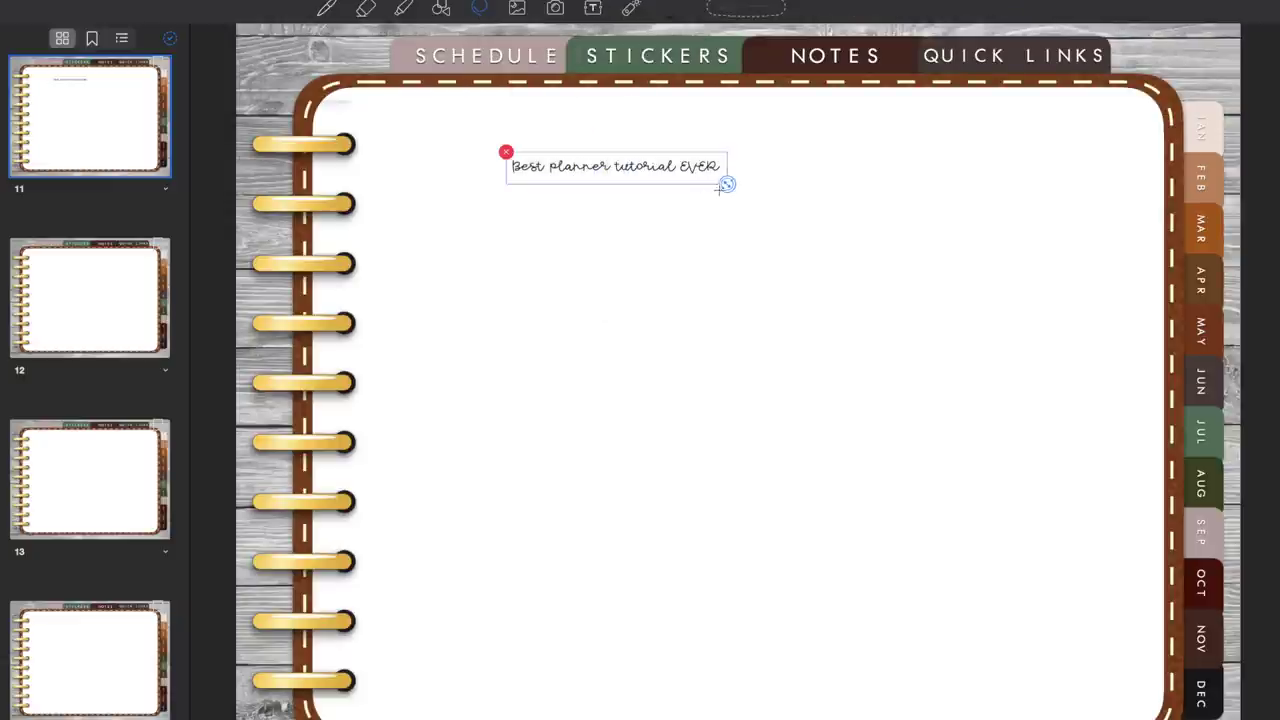
pyautogui.moveTo(726, 184)
pyautogui.mouseDown()
pyautogui.moveTo(894, 286)
pyautogui.moveTo(895, 224)
pyautogui.mouseUp()
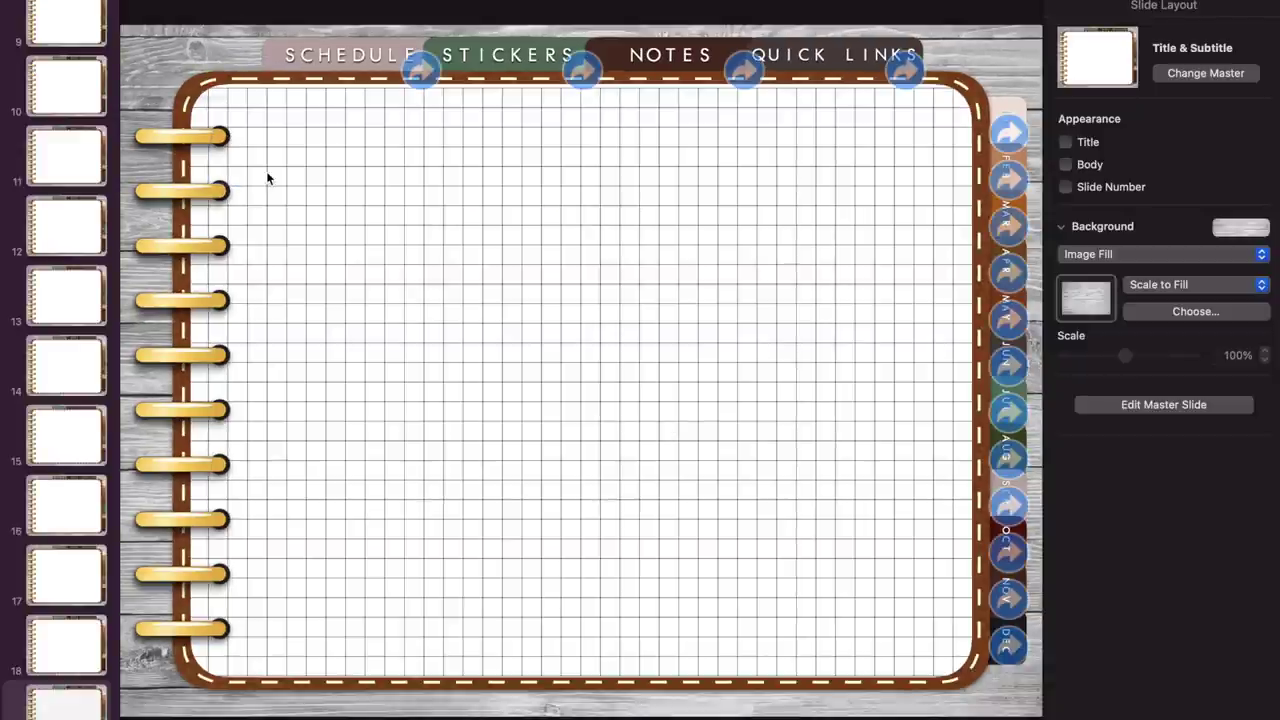
# Switch to Keynote to view the planner's cover slide, then to the finished planner in GoodNotes to view its January calendar page.
pyautogui.scroll(10, 40, 120)
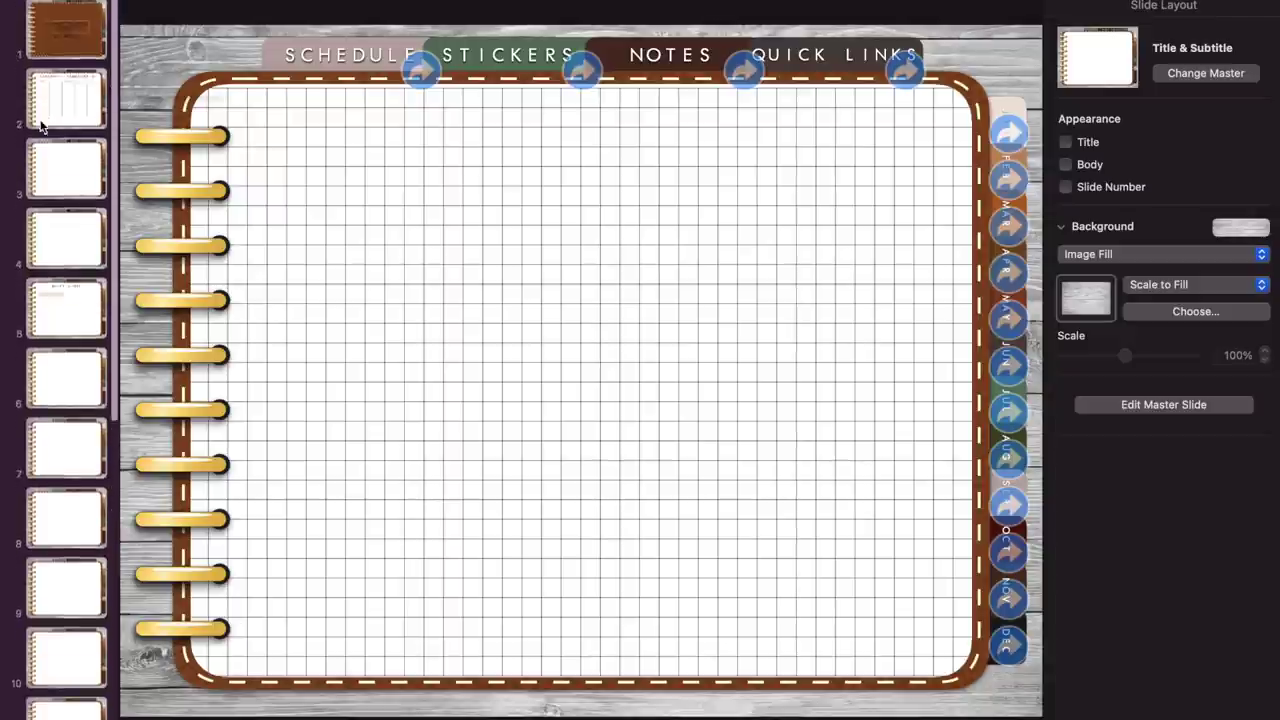
pyautogui.click(77, 47)
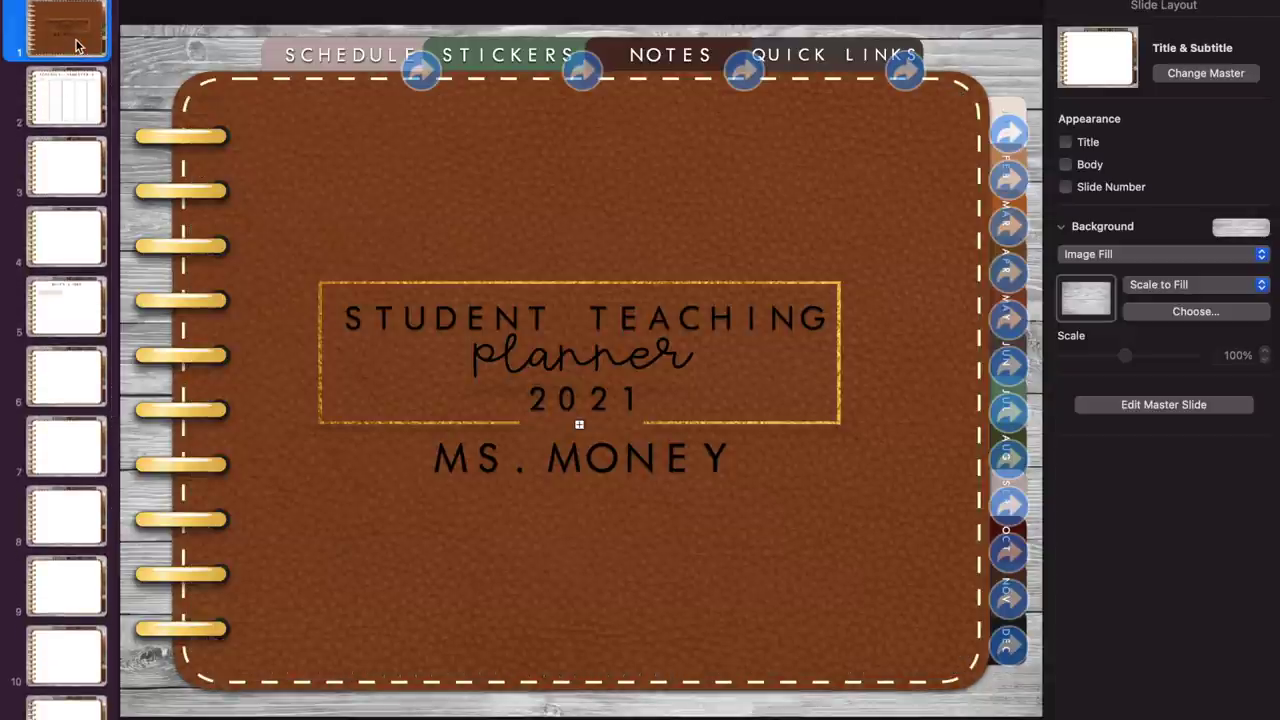
pyautogui.click(77, 45)
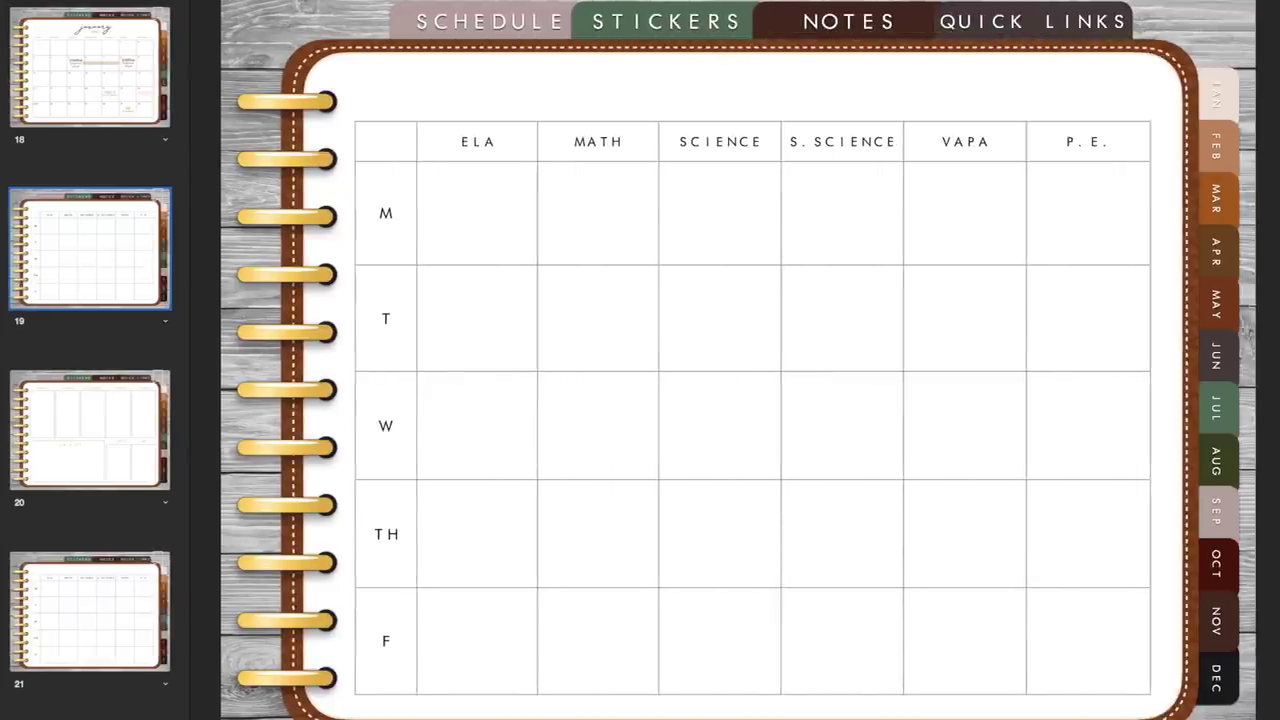
pyautogui.click(72, 66)
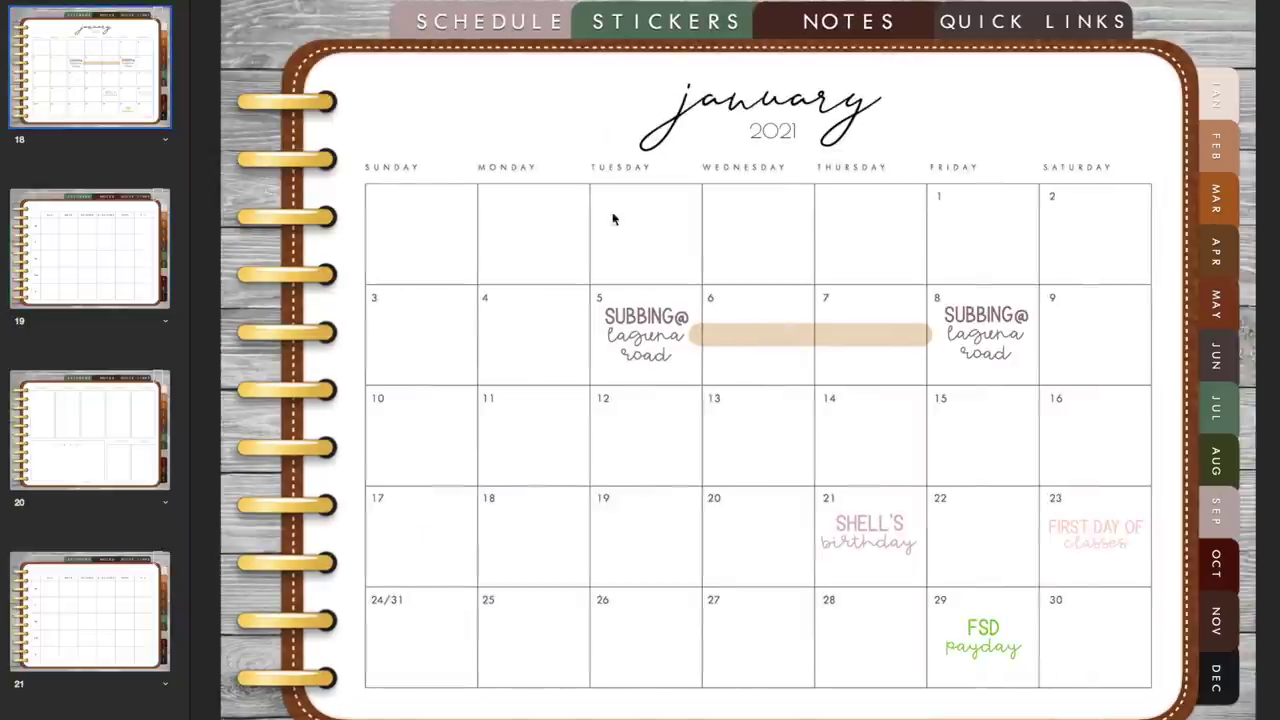